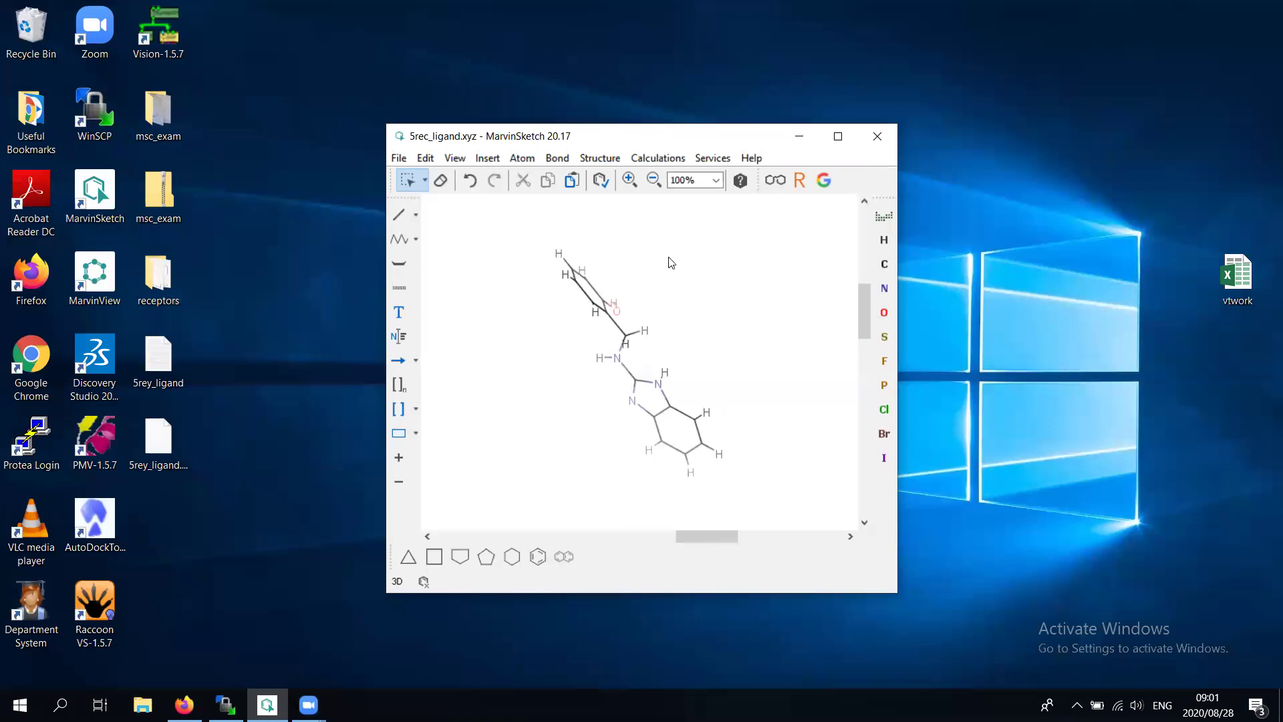
Add explicit hydrogens to the 5rec ligand through Structure > Add > Explicit Hydrogens
{"action": "left_click", "coordinate": [612, 158]}
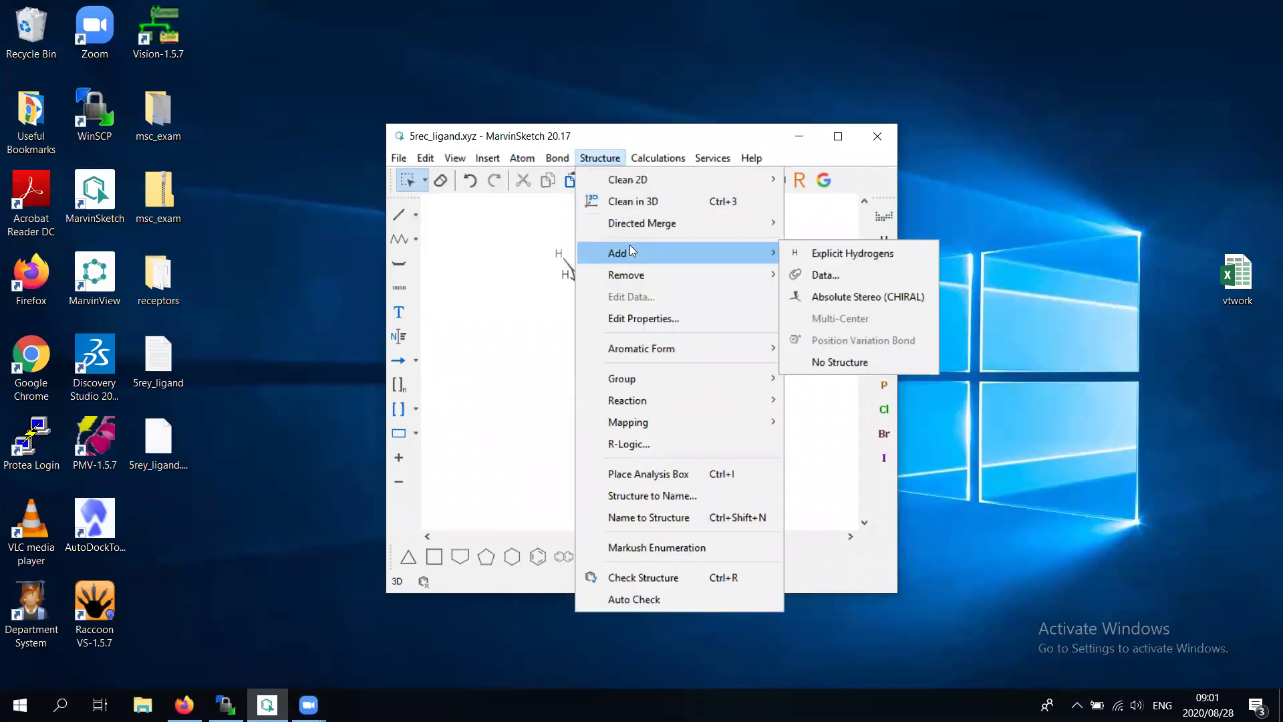
{"action": "mouse_move", "coordinate": [702, 253]}
{"action": "left_click", "coordinate": [828, 253]}
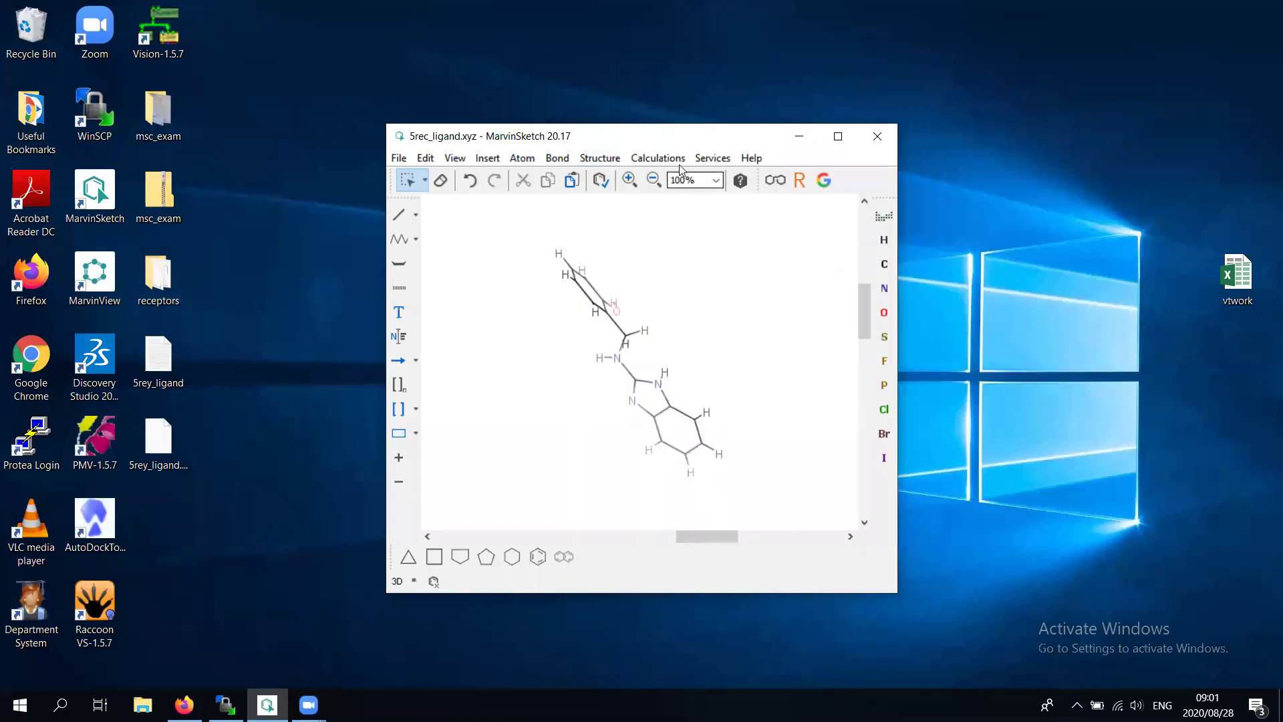
Browse the Calculations > Isomers menu and close it without running anything
{"action": "left_click", "coordinate": [658, 158]}
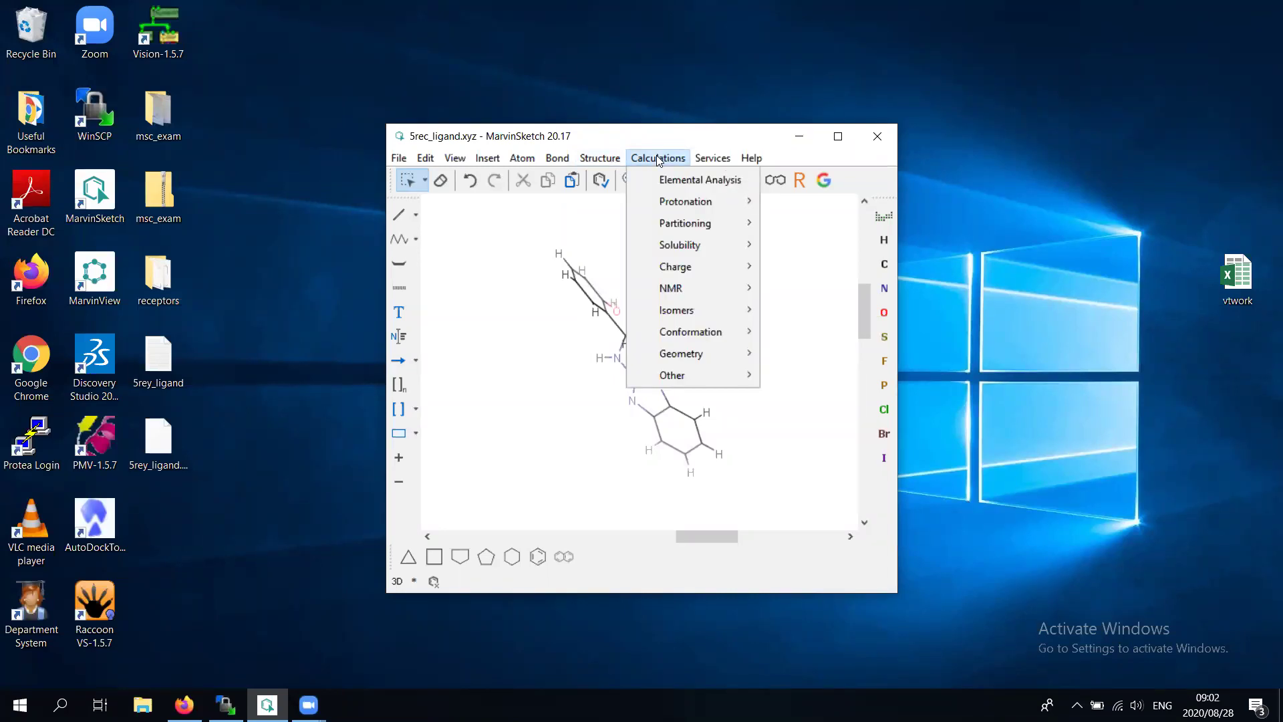
{"action": "mouse_move", "coordinate": [684, 312]}
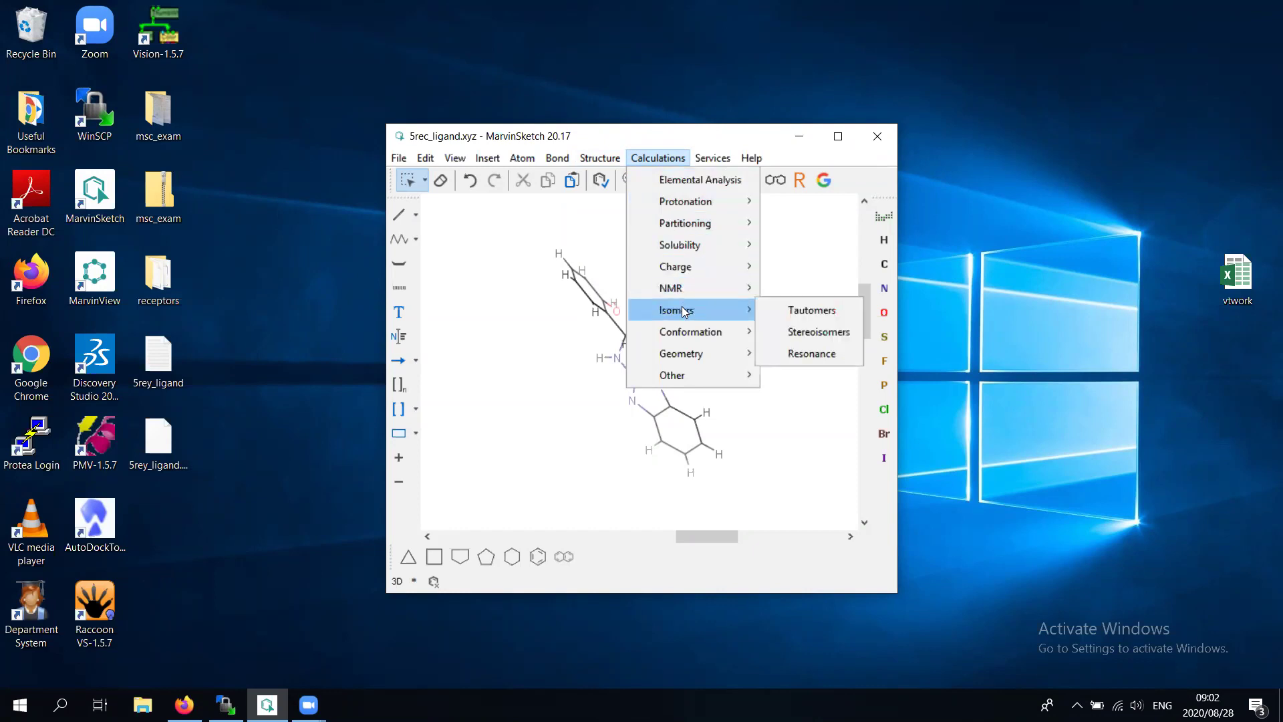
{"action": "left_click", "coordinate": [682, 140]}
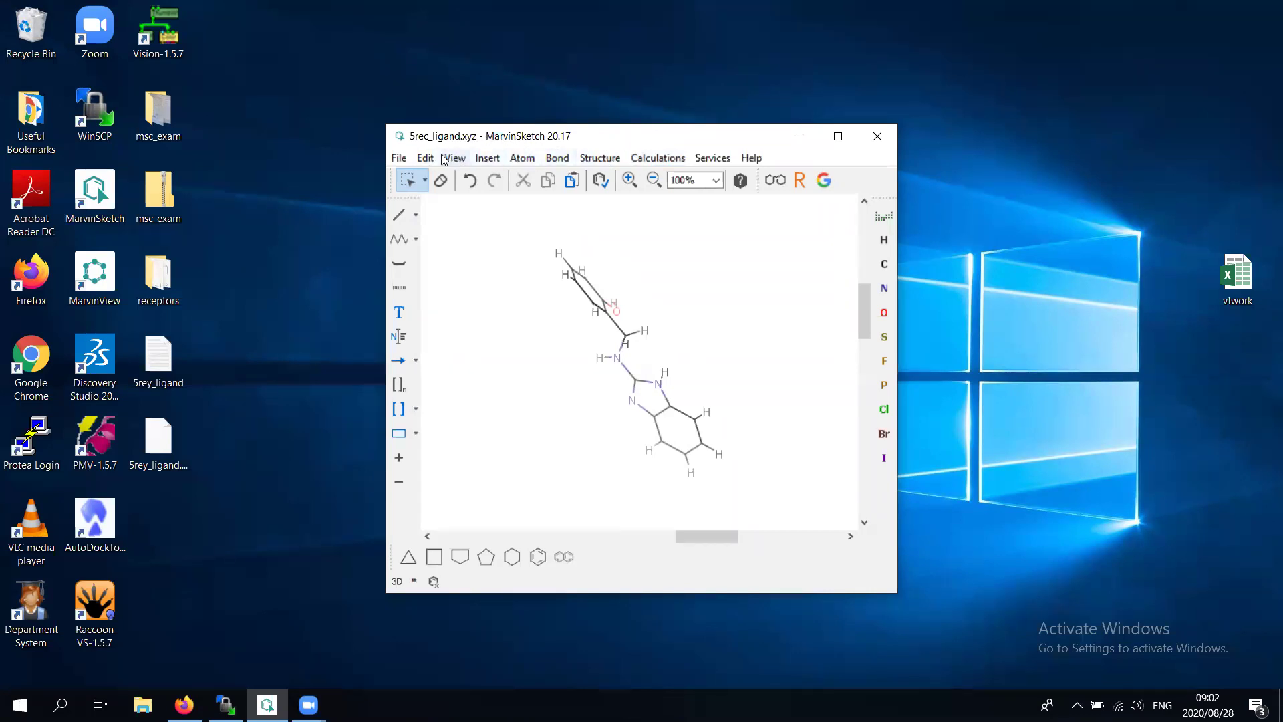
Save the ligand as 5rec_ligand.com in Gaussian Input Format, replacing the .gjf extension
{"action": "left_click", "coordinate": [398, 160]}
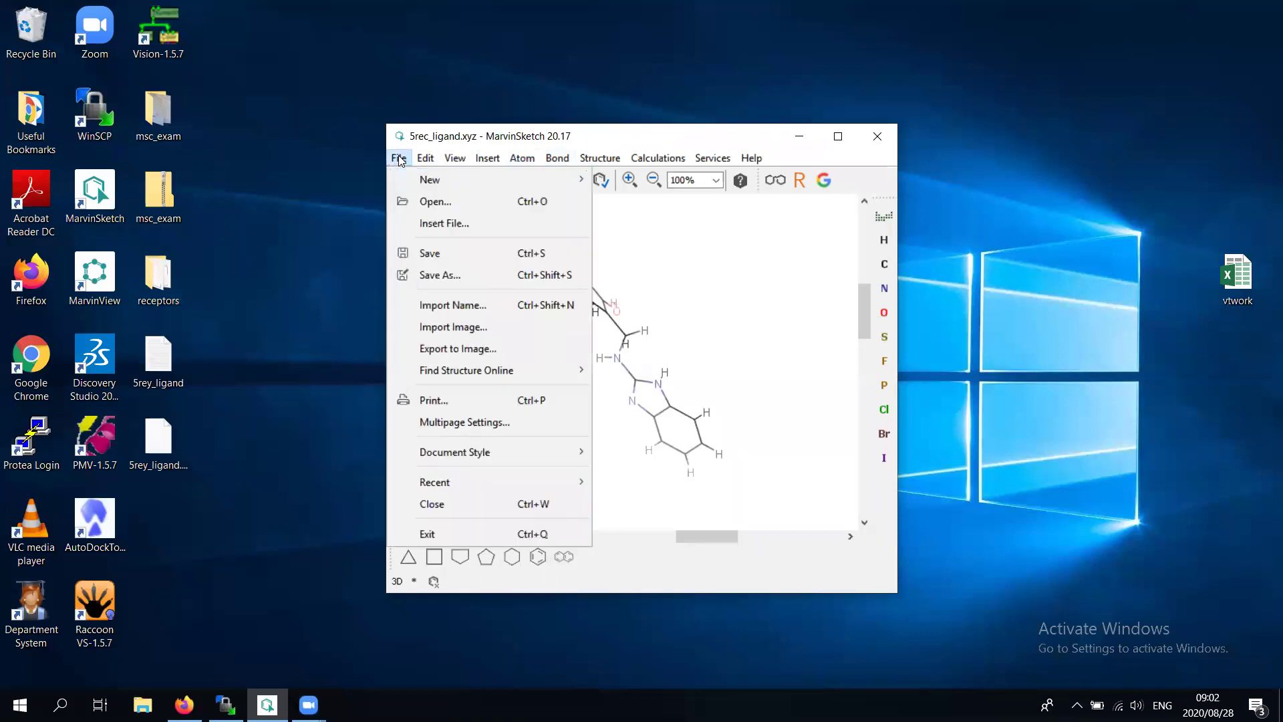
{"action": "left_click", "coordinate": [450, 275]}
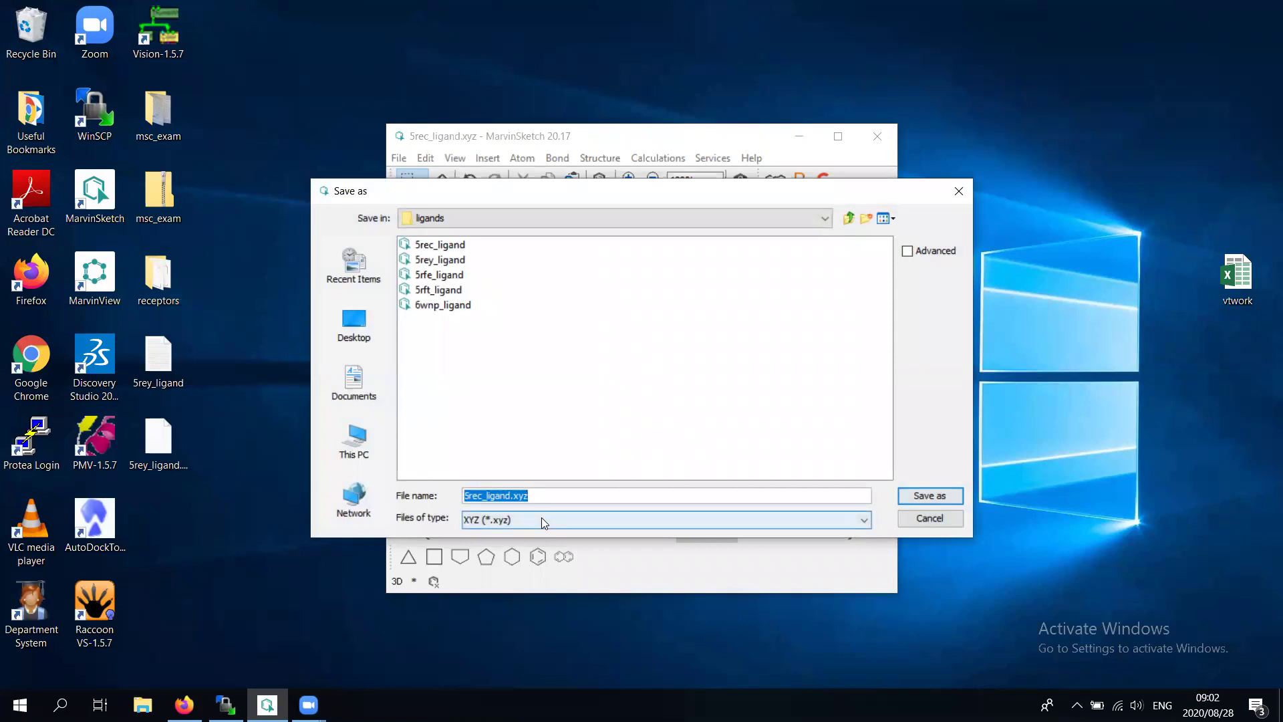
{"action": "left_click", "coordinate": [541, 517]}
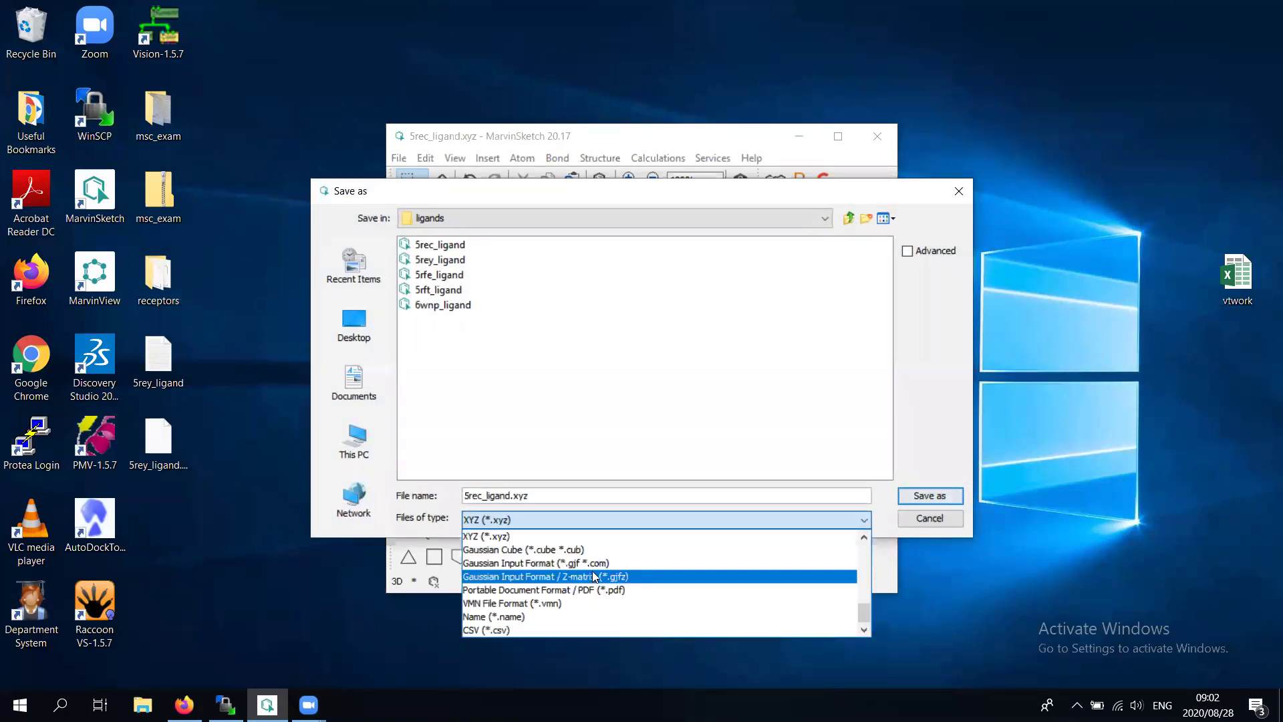
{"action": "left_click", "coordinate": [560, 564]}
{"action": "left_click", "coordinate": [583, 495]}
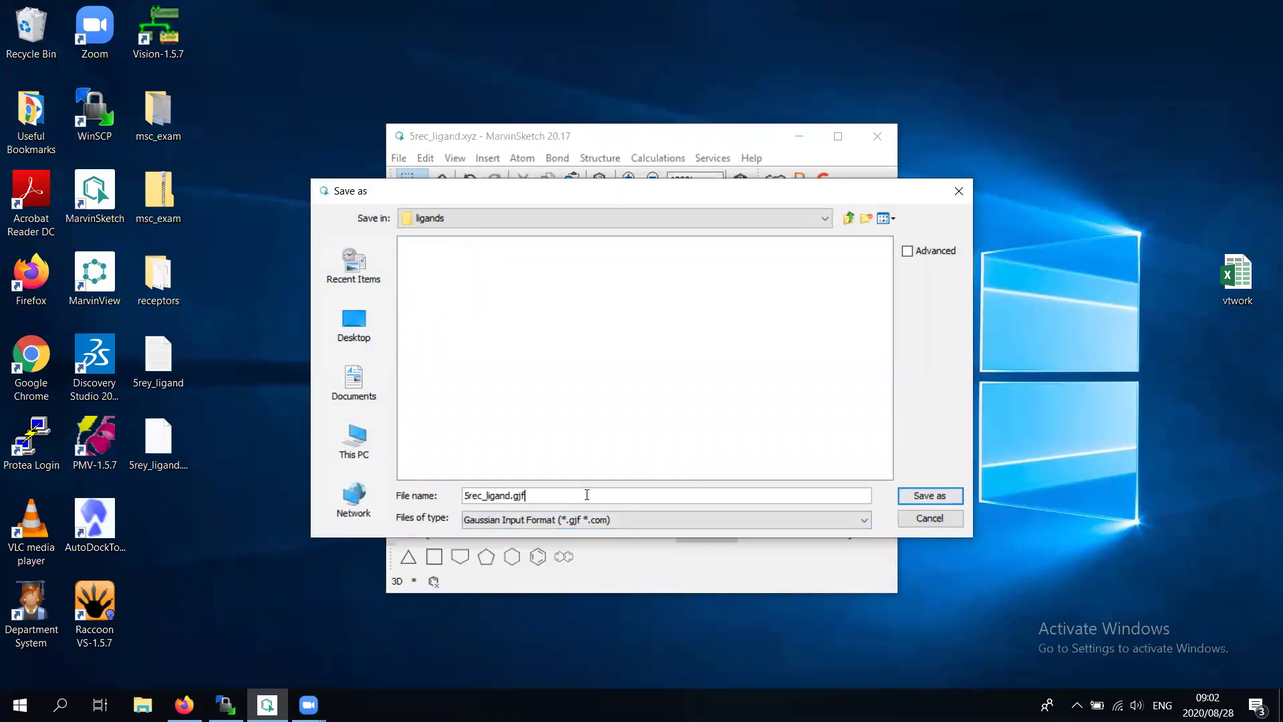
{"action": "key", "text": "BackSpace"}
{"action": "key", "text": "BackSpace"}
{"action": "key", "text": "BackSpace"}
{"action": "type", "text": "com"}
{"action": "key", "text": "Return"}
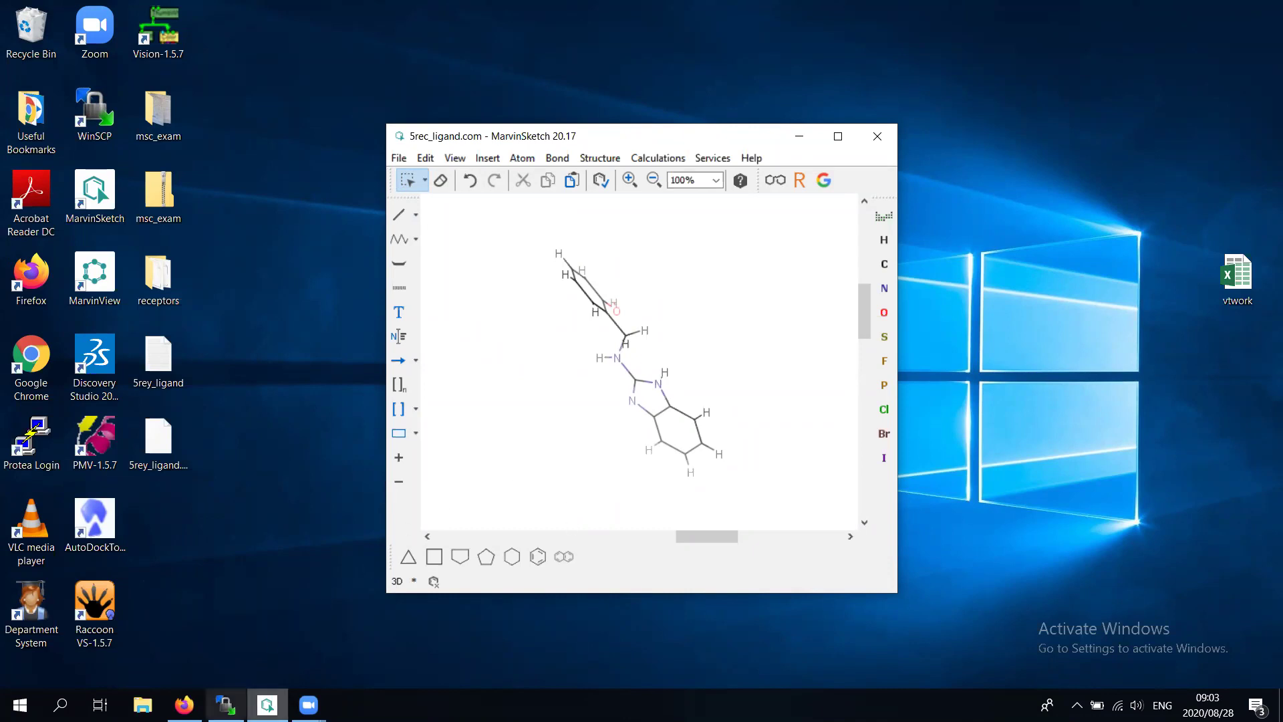
Create a new lastday folder in the server's home directory
{"action": "left_click", "coordinate": [225, 704]}
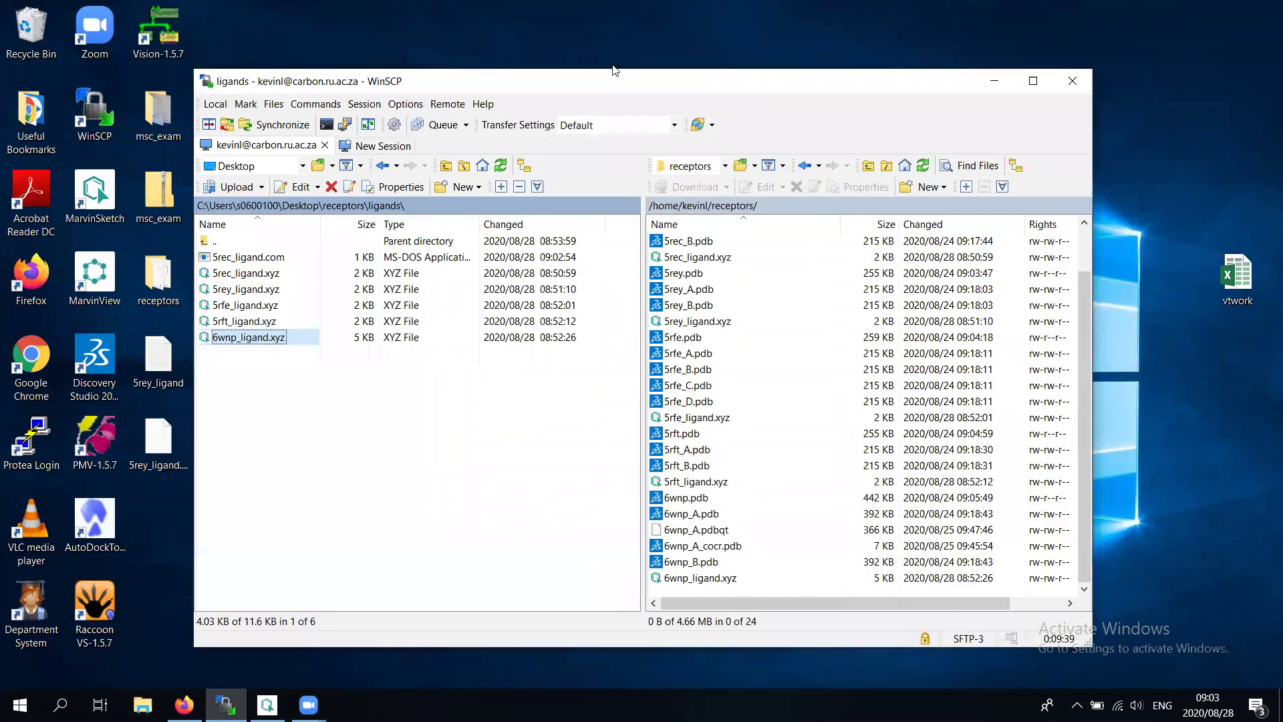
{"action": "left_click_drag", "start_coordinate": [632, 73], "coordinate": [493, 58]}
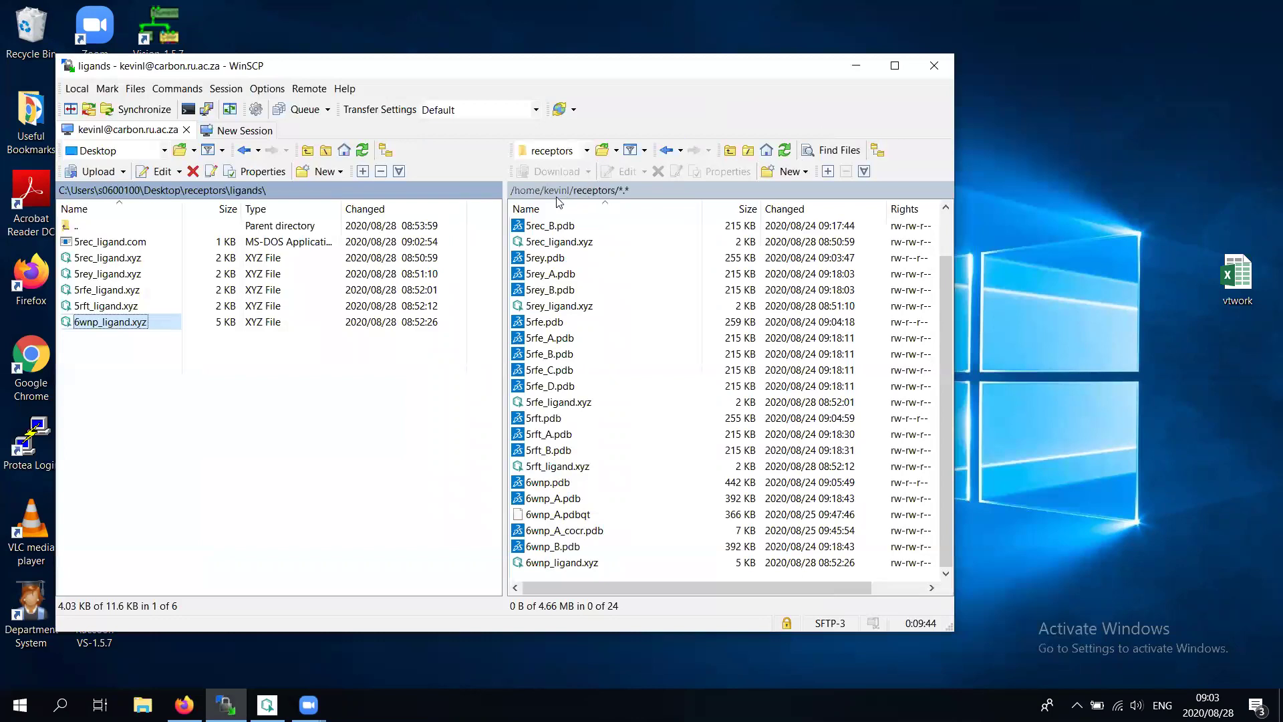
{"action": "scroll", "coordinate": [579, 259], "scroll_direction": "up", "scroll_amount": 1}
{"action": "double_click", "coordinate": [548, 226]}
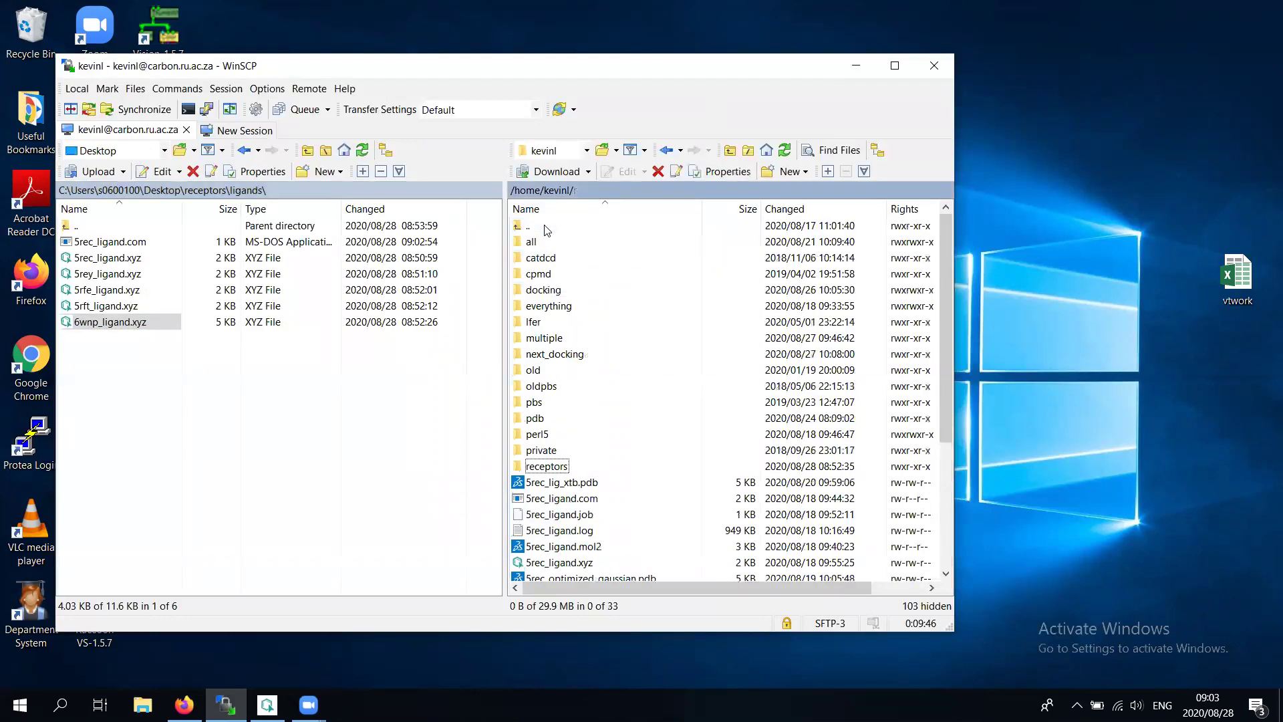
{"action": "left_click", "coordinate": [779, 173]}
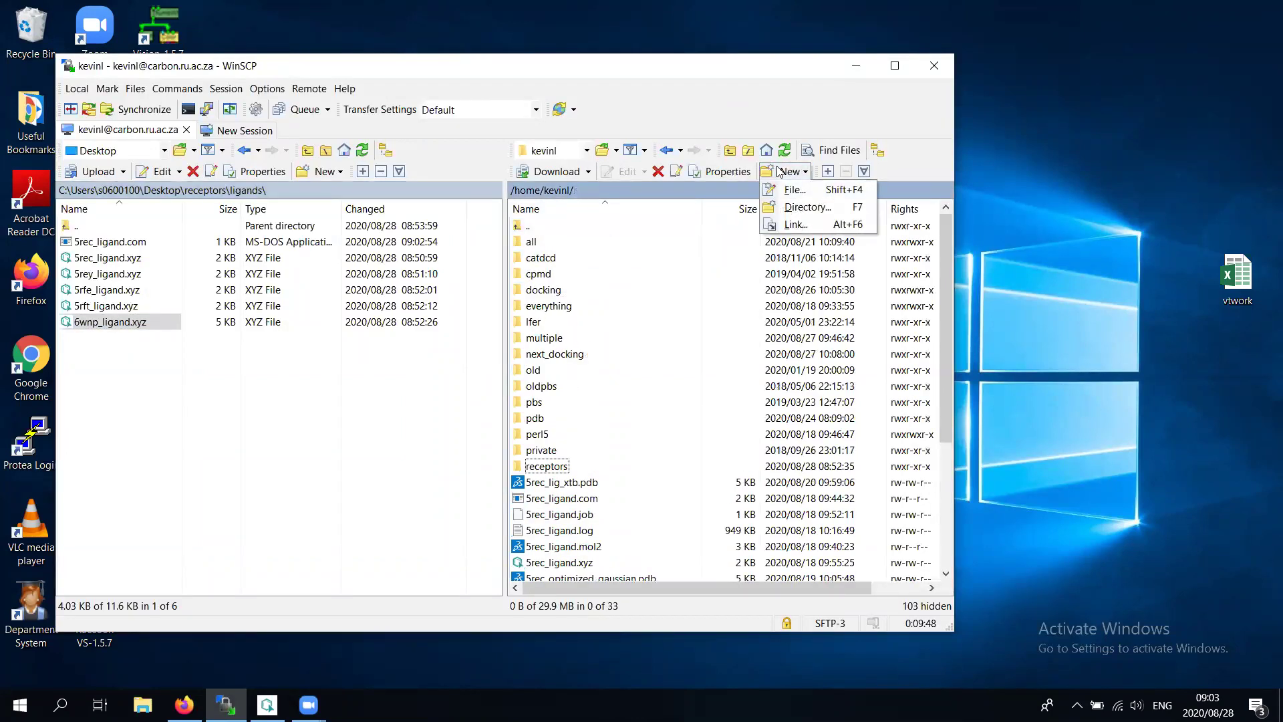
{"action": "left_click", "coordinate": [797, 213]}
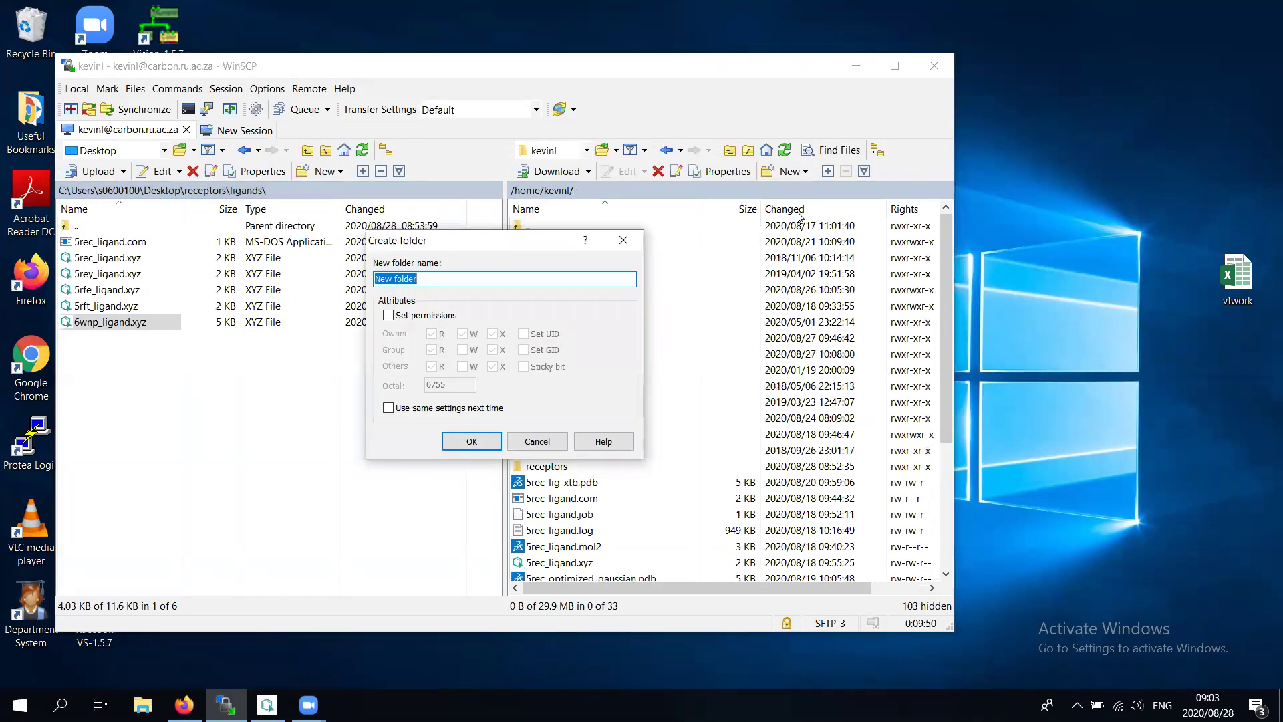
{"action": "type", "text": "lasd"}
{"action": "type", "text": "day"}
{"action": "key", "text": "Return"}
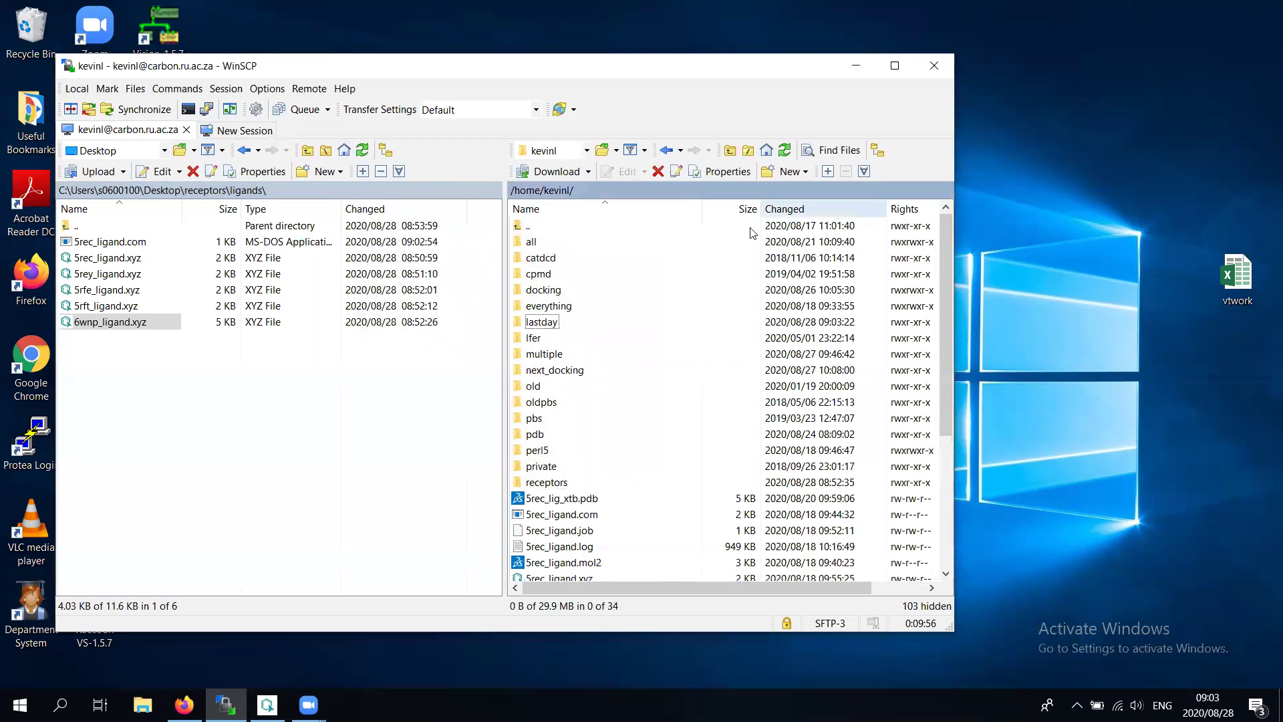
Open lastday and upload all six local ligand files into it
{"action": "double_click", "coordinate": [542, 322]}
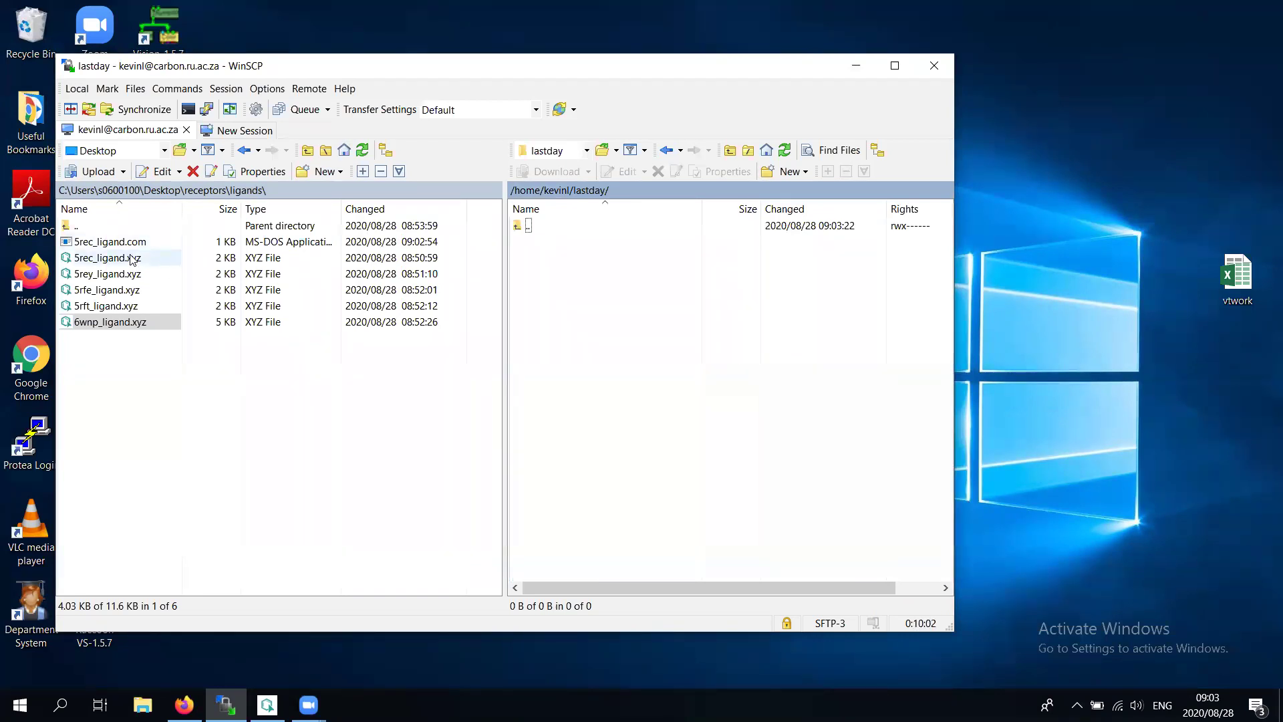
{"action": "left_click", "coordinate": [131, 245]}
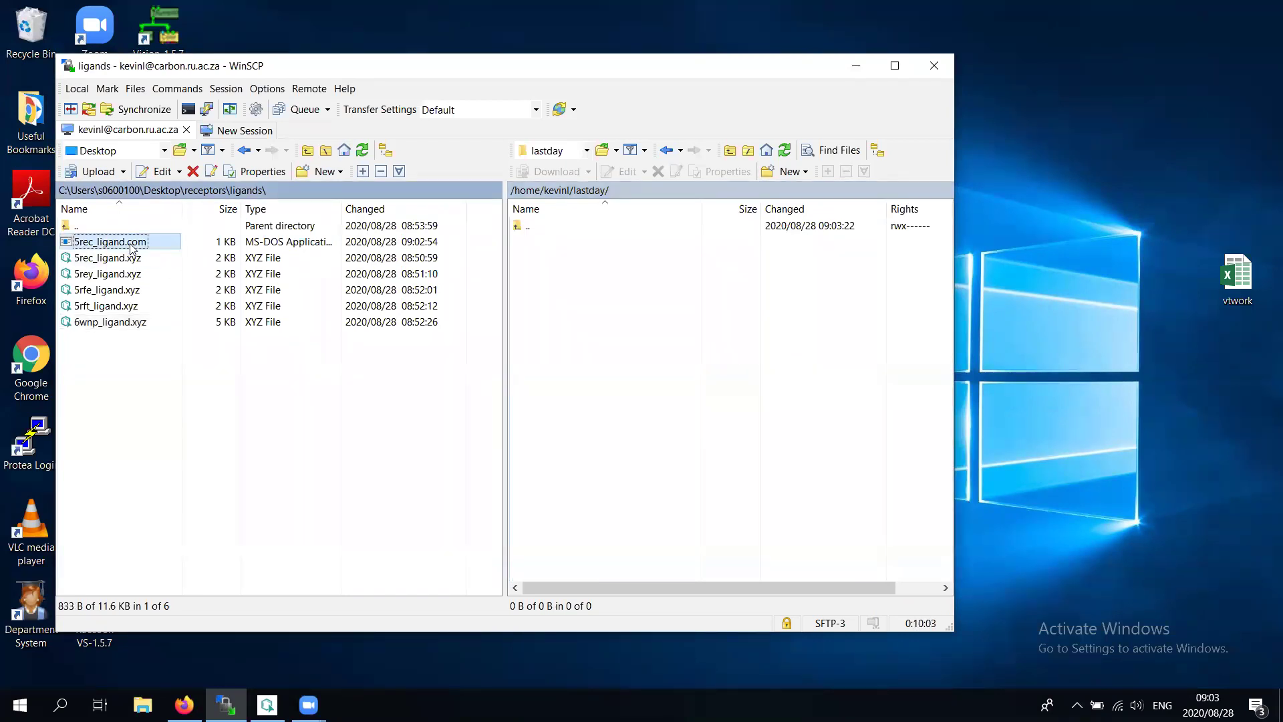
{"action": "left_click", "coordinate": [134, 323], "text": "shift"}
{"action": "left_click_drag", "start_coordinate": [124, 282], "coordinate": [576, 326]}
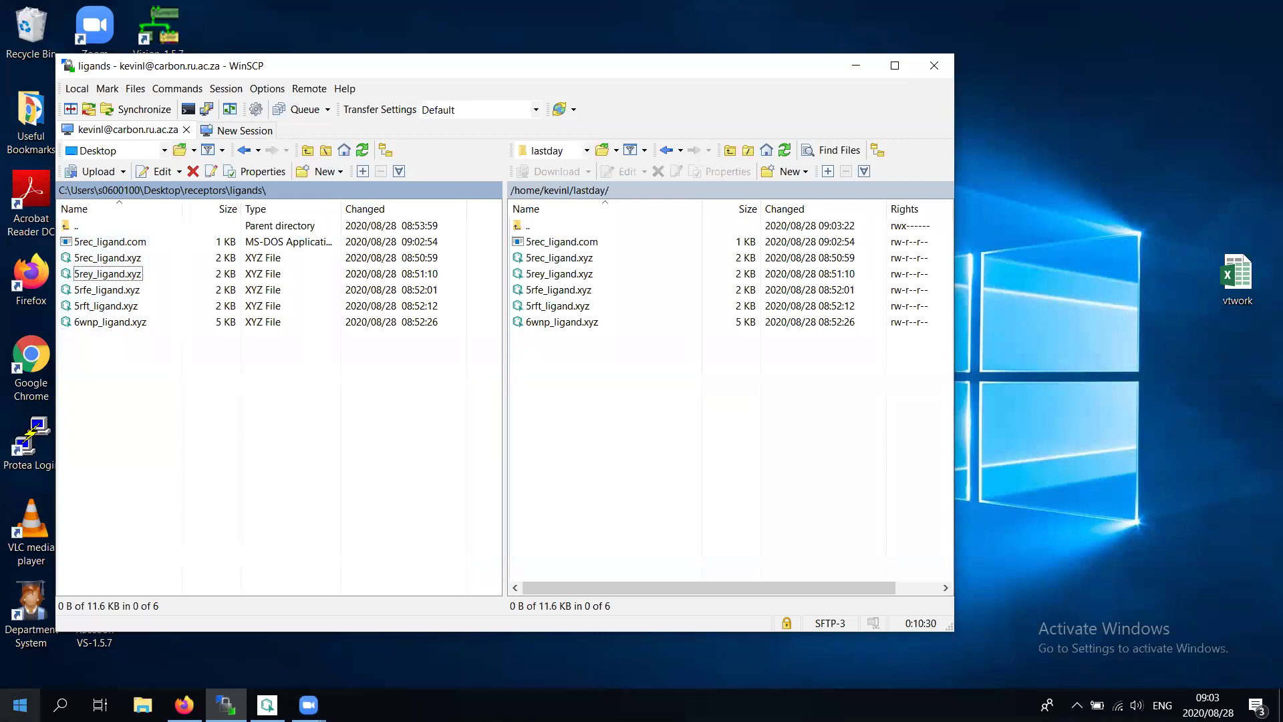
{"action": "left_click", "coordinate": [20, 705]}
{"action": "type", "text": "winscp"}
{"action": "key", "text": "Return"}
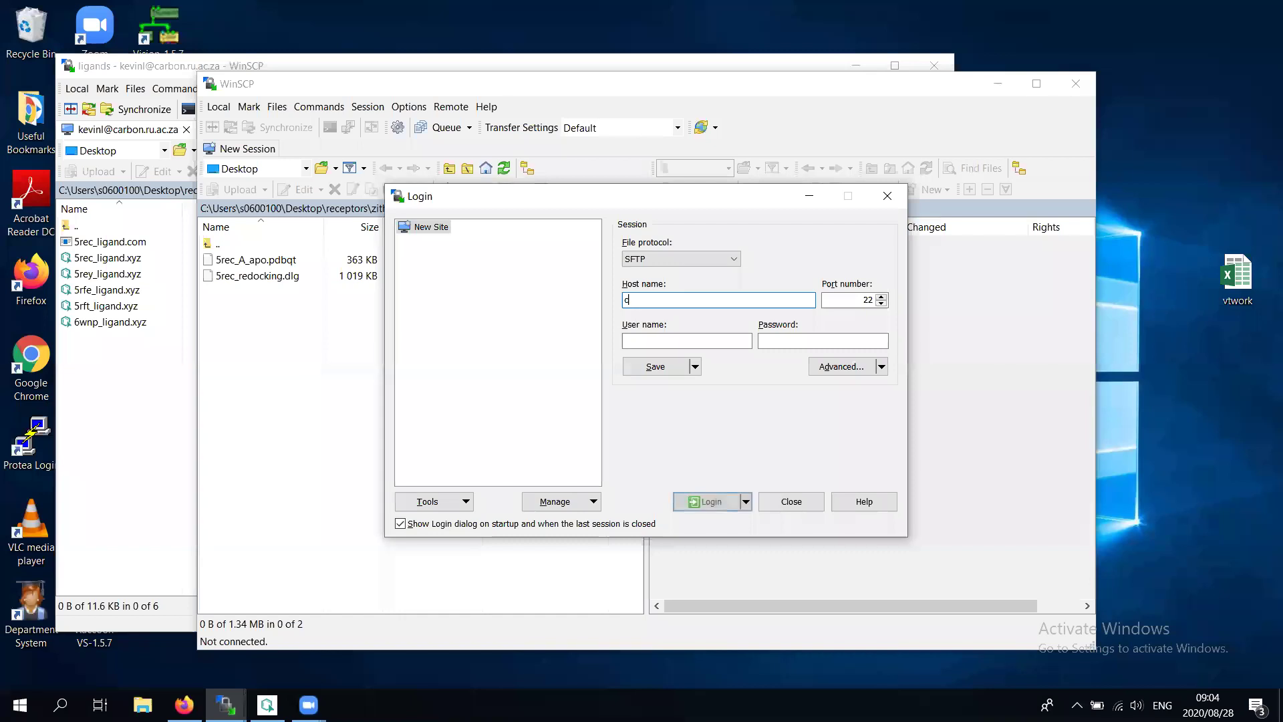
{"action": "type", "text": "arbon.ru."}
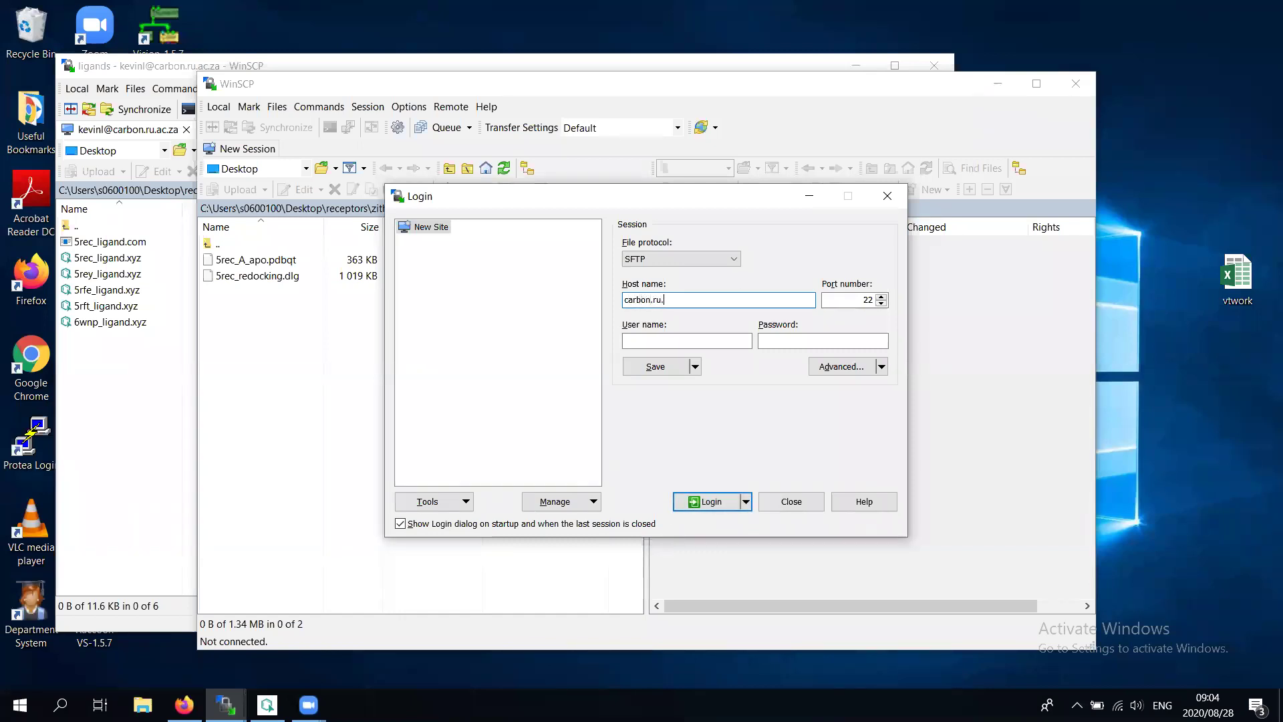
{"action": "type", "text": "ac.za"}
{"action": "left_click", "coordinate": [669, 339]}
{"action": "key", "text": "Tab"}
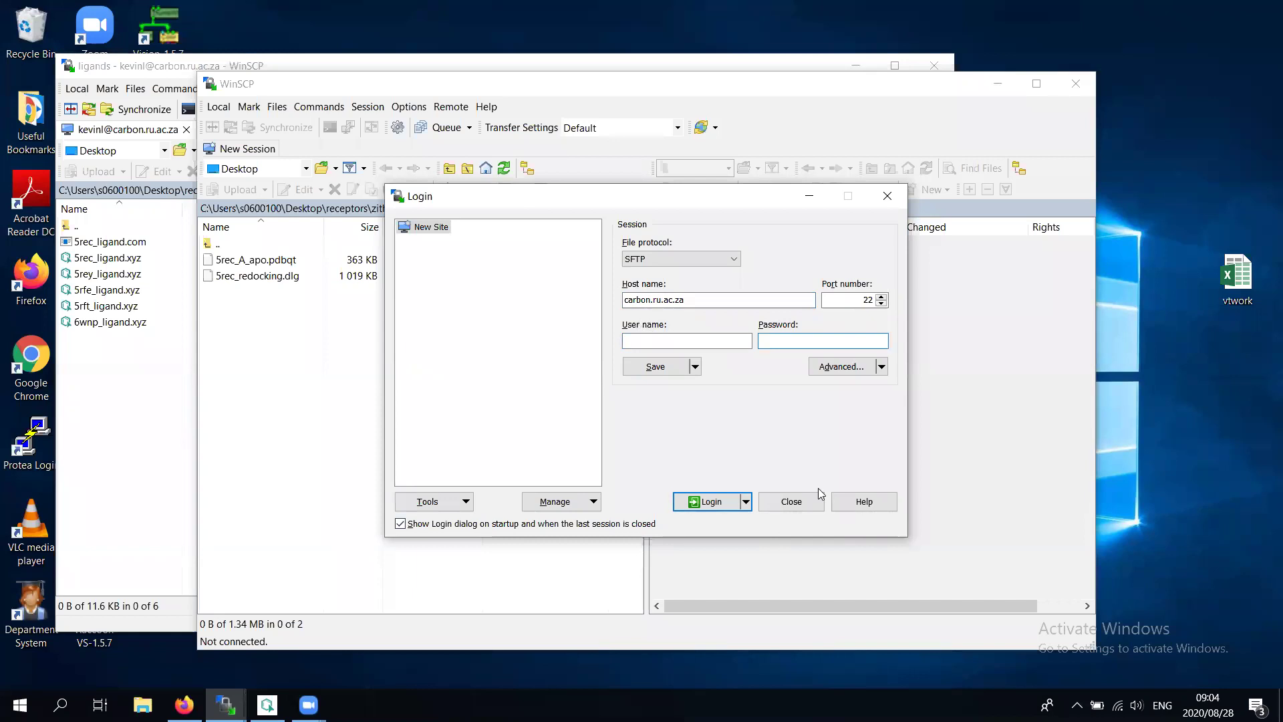
{"action": "left_click", "coordinate": [809, 508]}
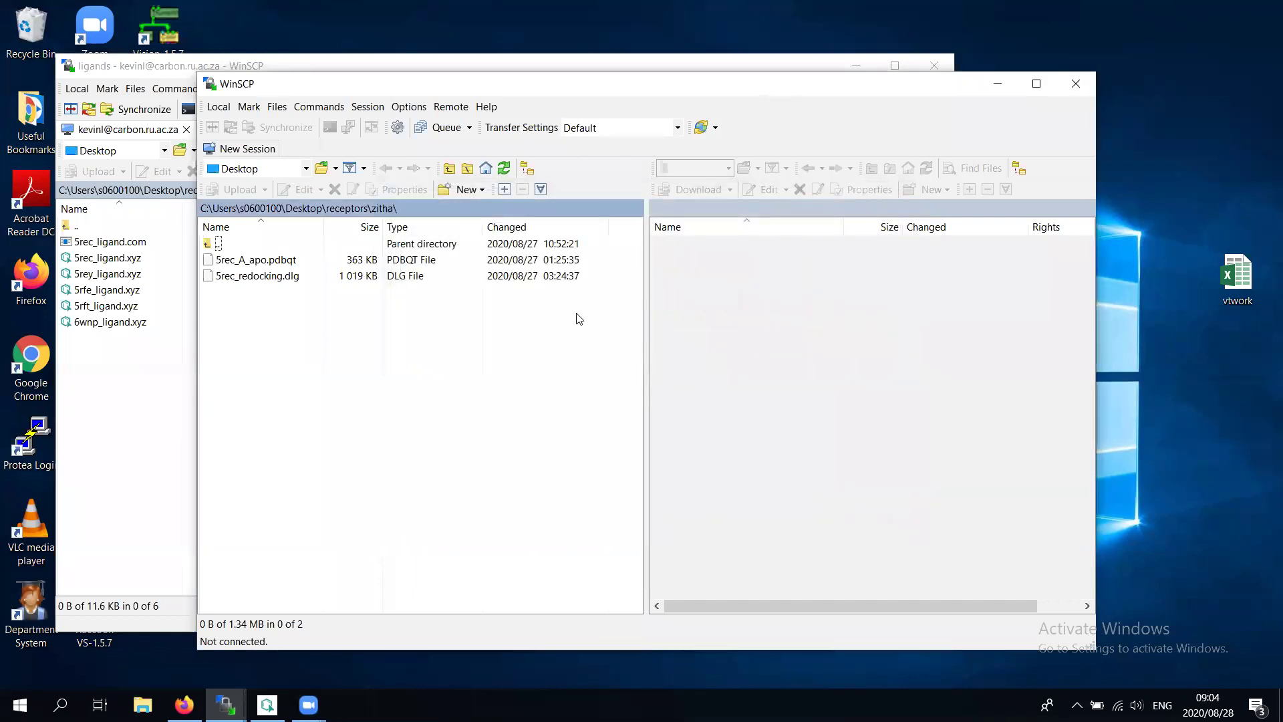
{"action": "left_click_drag", "start_coordinate": [879, 99], "coordinate": [644, 314]}
{"action": "left_click", "coordinate": [843, 300]}
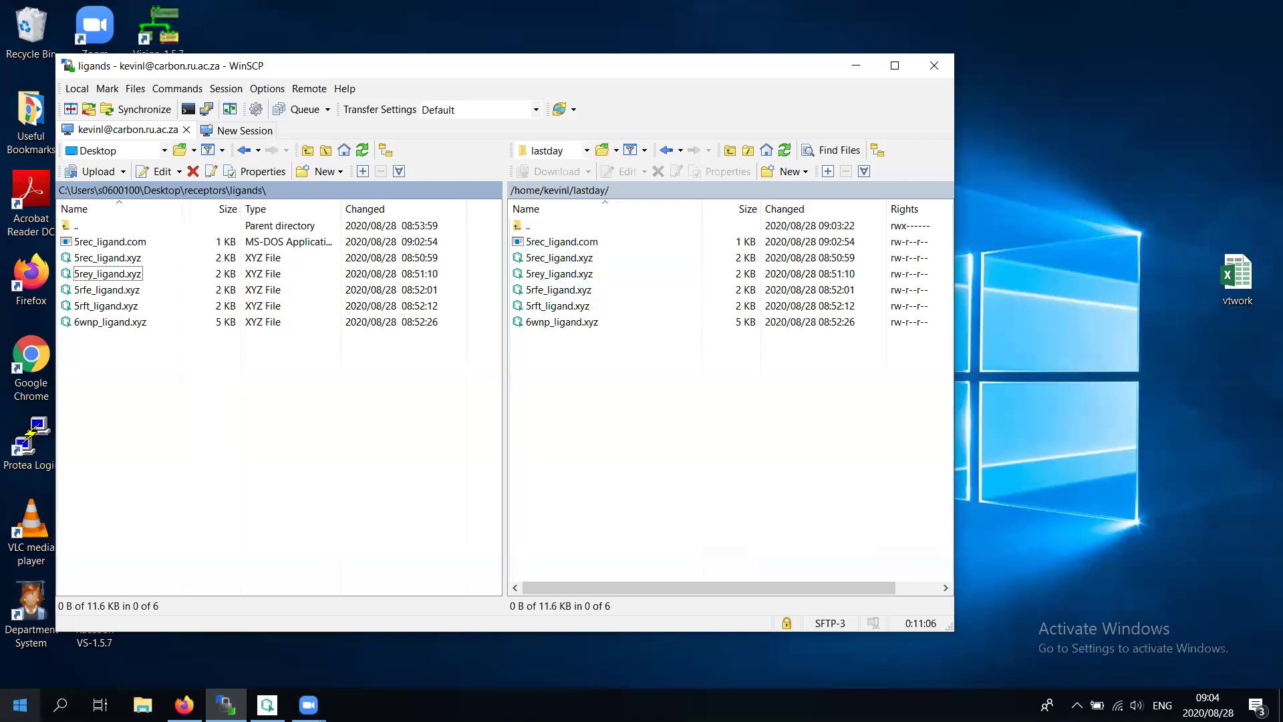
Launch PuTTY and log in to carbon.ru.ac.za over SSH with the user name and password
{"action": "left_click", "coordinate": [20, 705]}
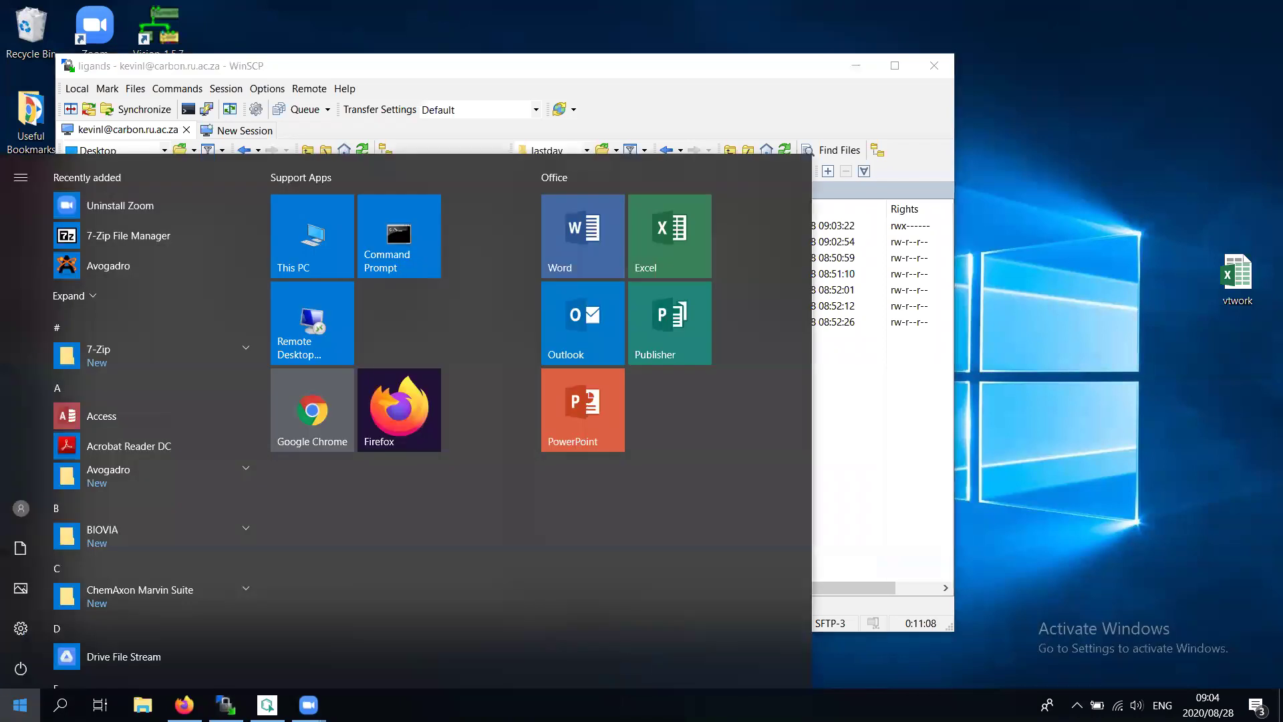
{"action": "type", "text": "putty"}
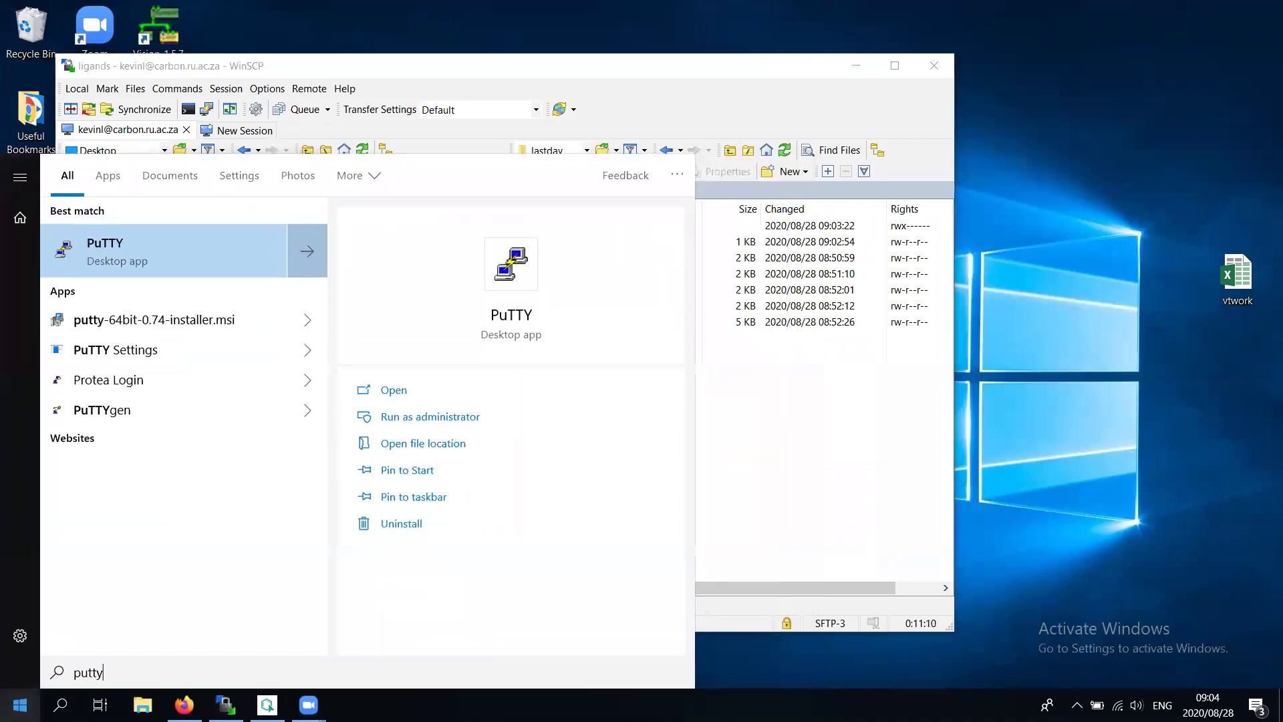
{"action": "key", "text": "Return"}
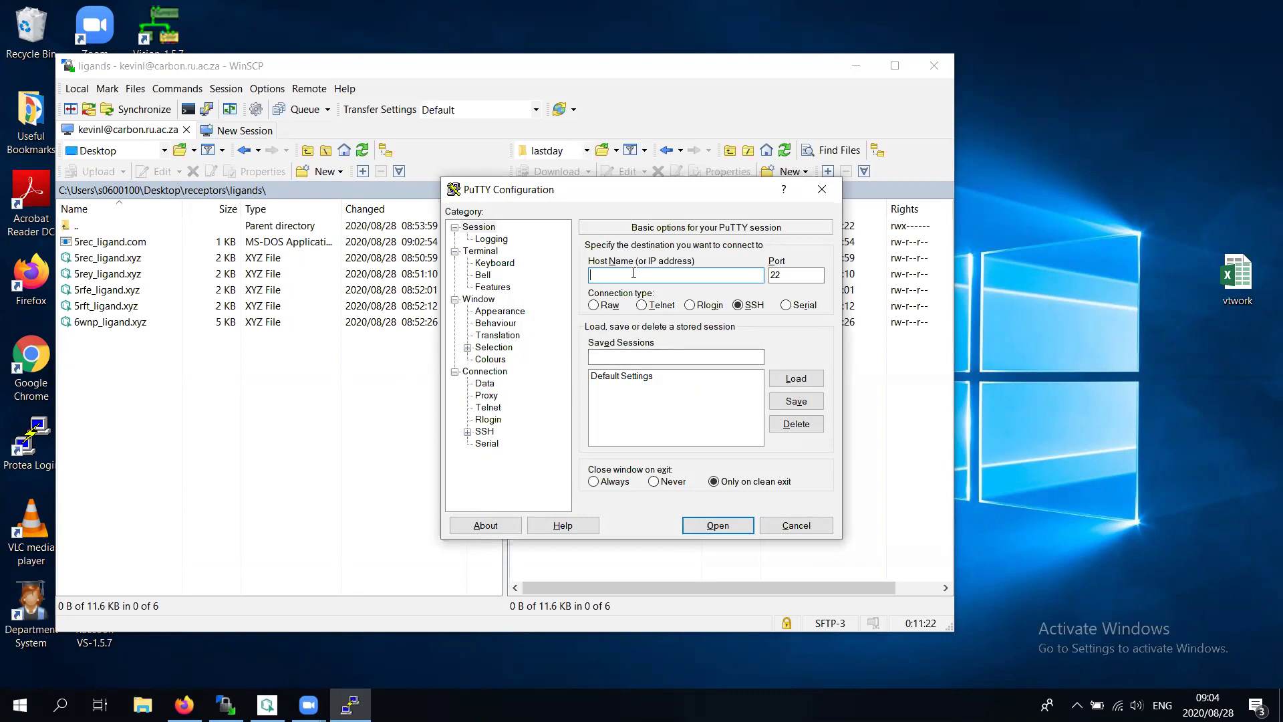
{"action": "type", "text": "carbon.ru.ac.za"}
{"action": "left_click", "coordinate": [718, 526]}
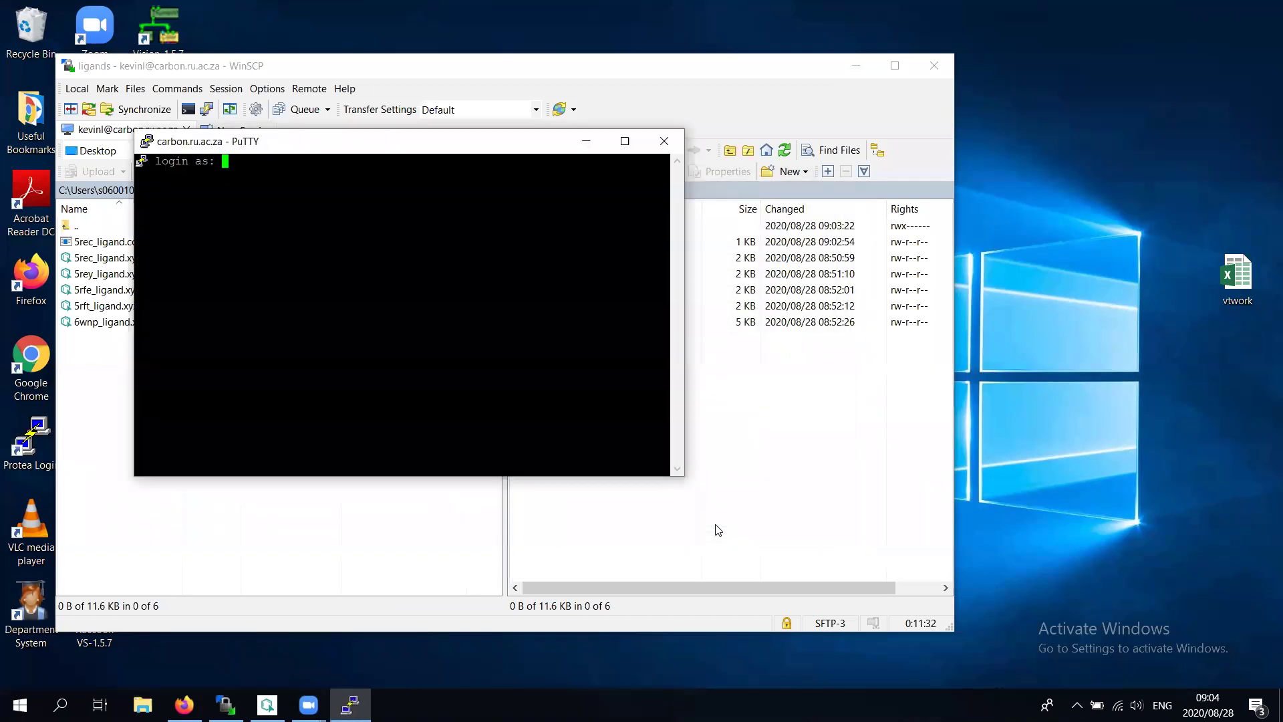
{"action": "type", "text": "kevinl"}
{"action": "key", "text": "Return"}
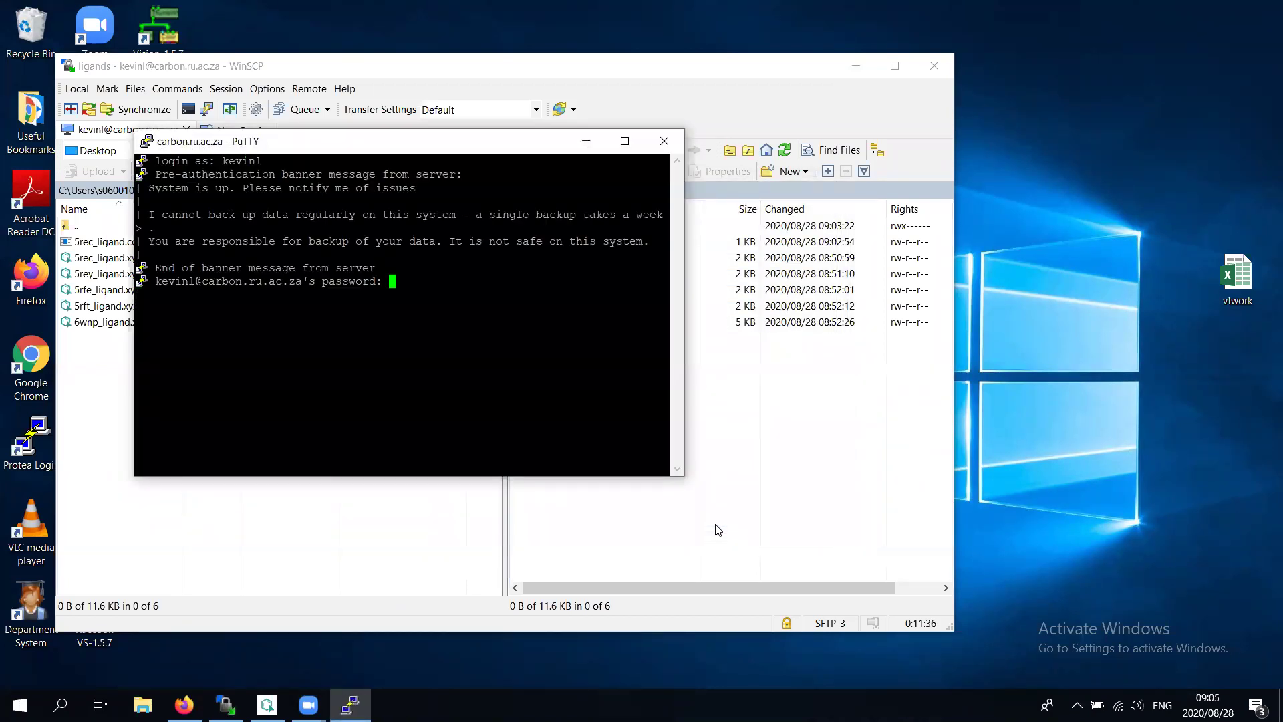
{"action": "key", "text": "Return"}
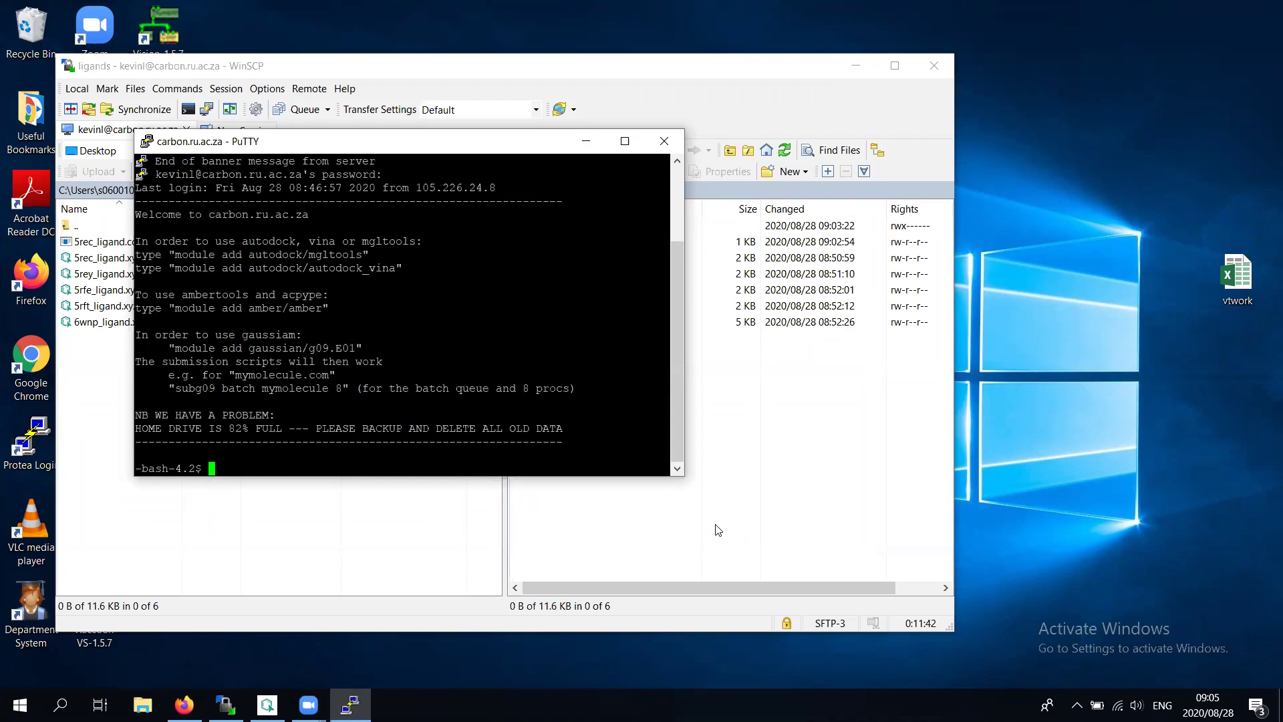
List the home folder, cd into lastday and list its six ligand files
{"action": "type", "text": "ls"}
{"action": "key", "text": "Return"}
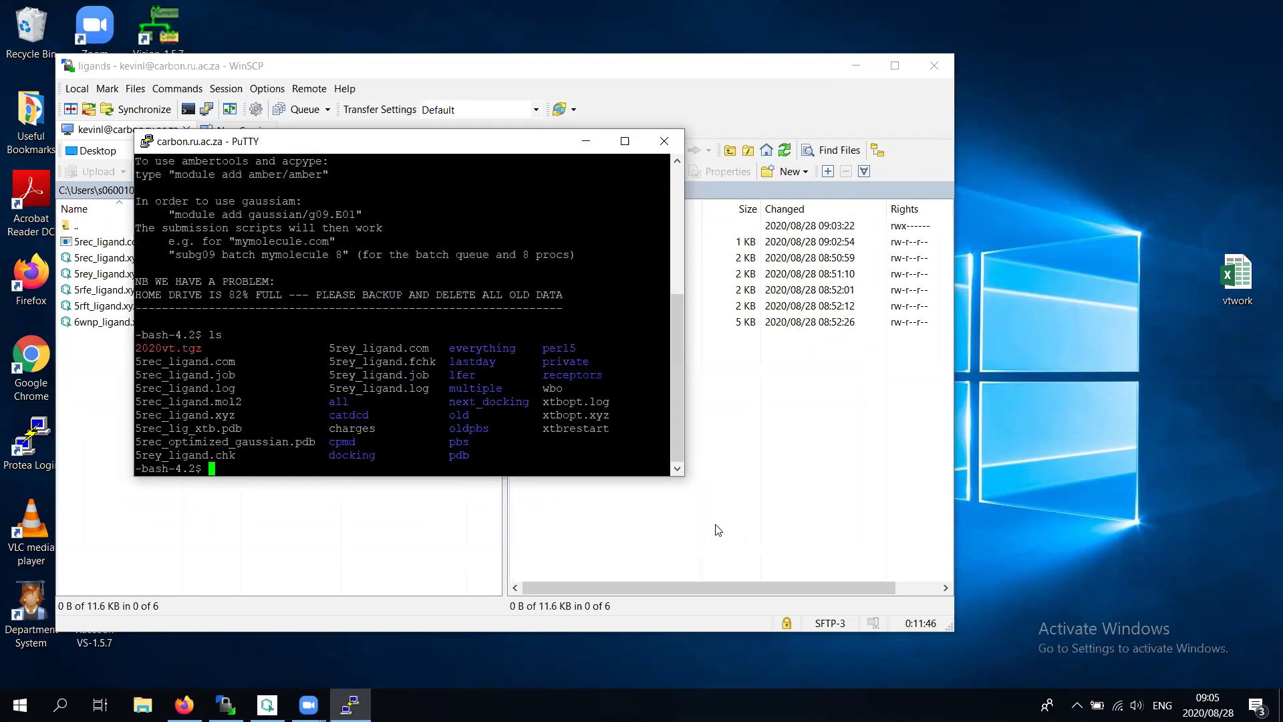
{"action": "left_click_drag", "start_coordinate": [443, 362], "coordinate": [501, 365]}
{"action": "left_click", "coordinate": [501, 368]}
{"action": "type", "text": "cd la"}
{"action": "key", "text": "Tab"}
{"action": "key", "text": "Return"}
{"action": "type", "text": "ls"}
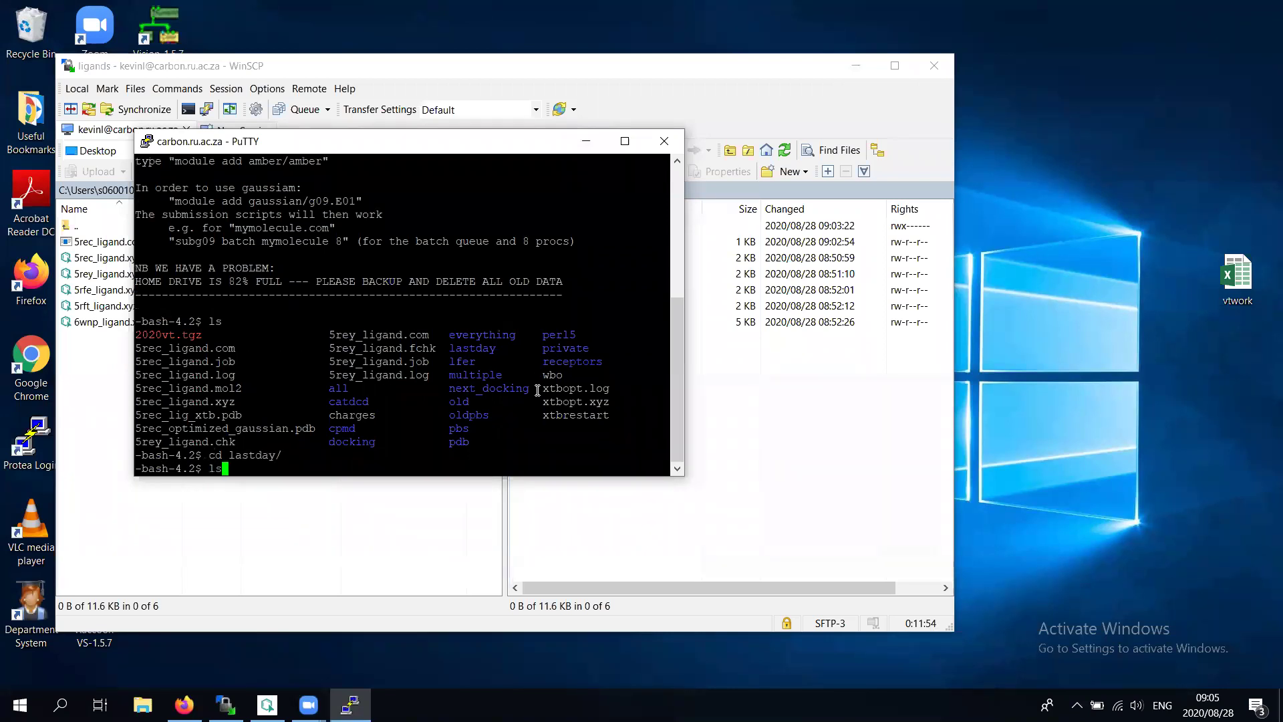
{"action": "key", "text": "Return"}
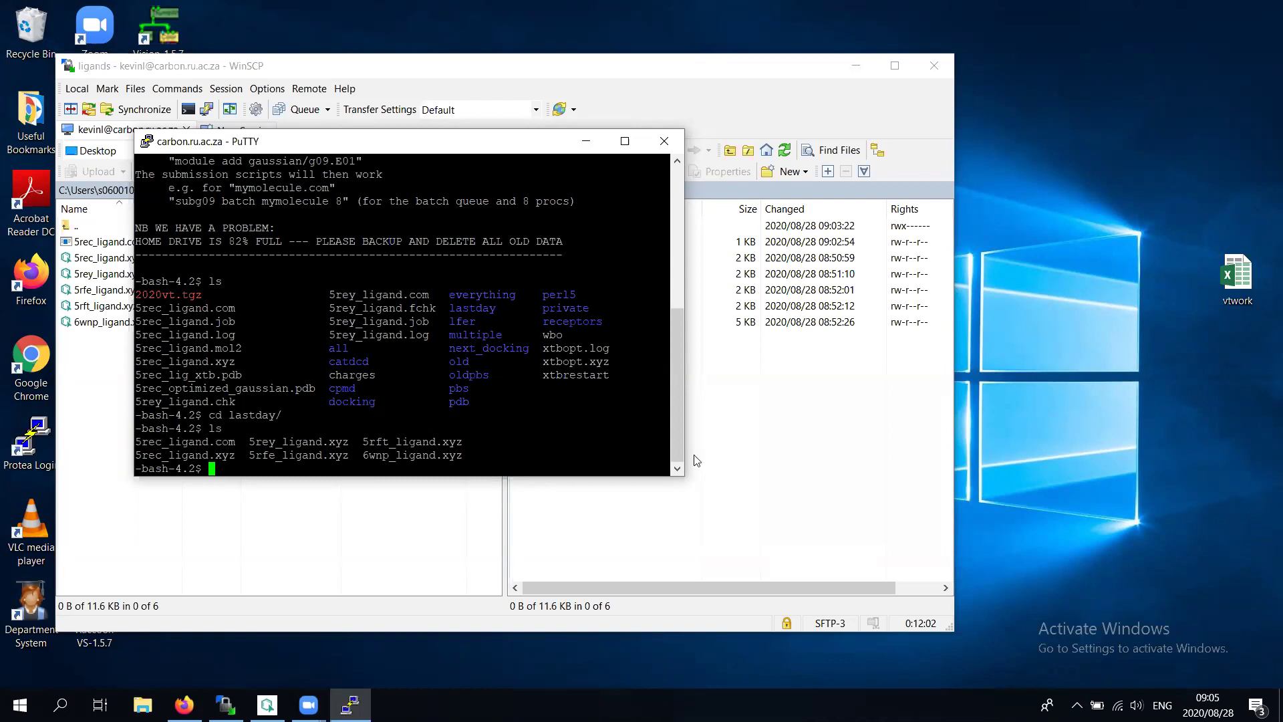
{"action": "left_click", "coordinate": [842, 448]}
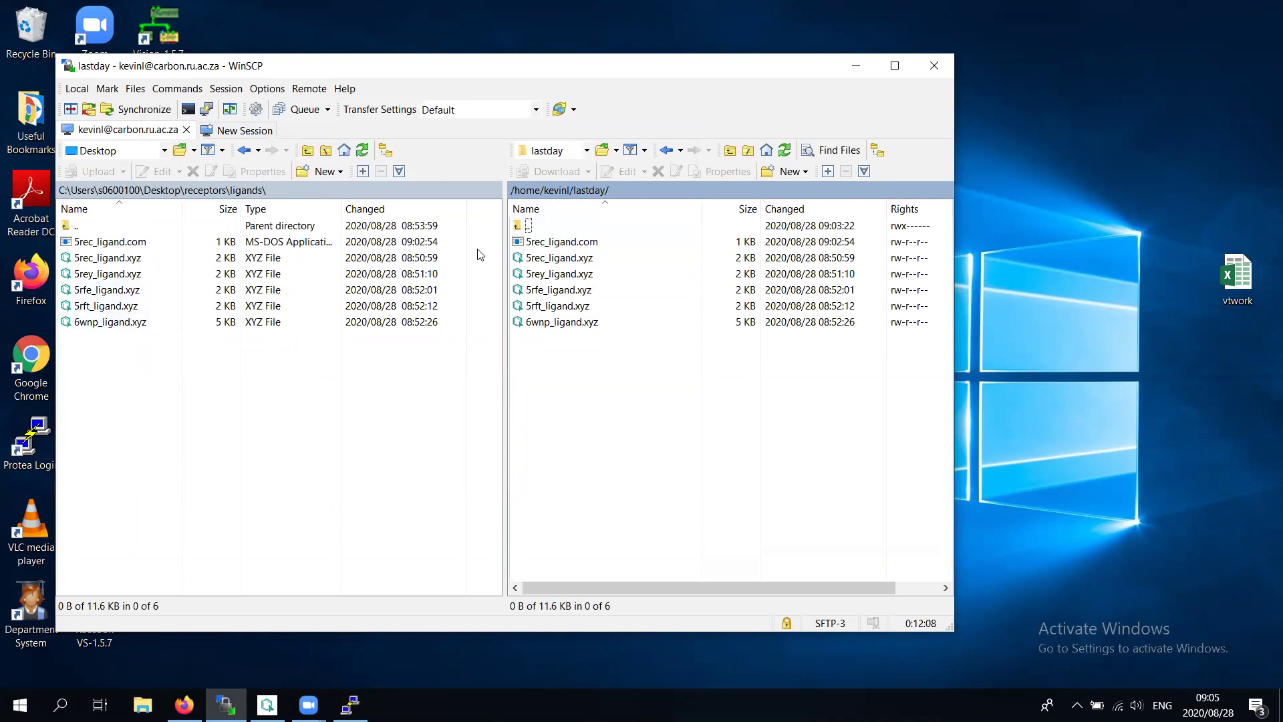
Edit 5rec_ligand.com, replacing --Link1-- with %nprocshared=8, %mem=6GB and %chk=5rec_ligand.chk
{"action": "right_click", "coordinate": [579, 245]}
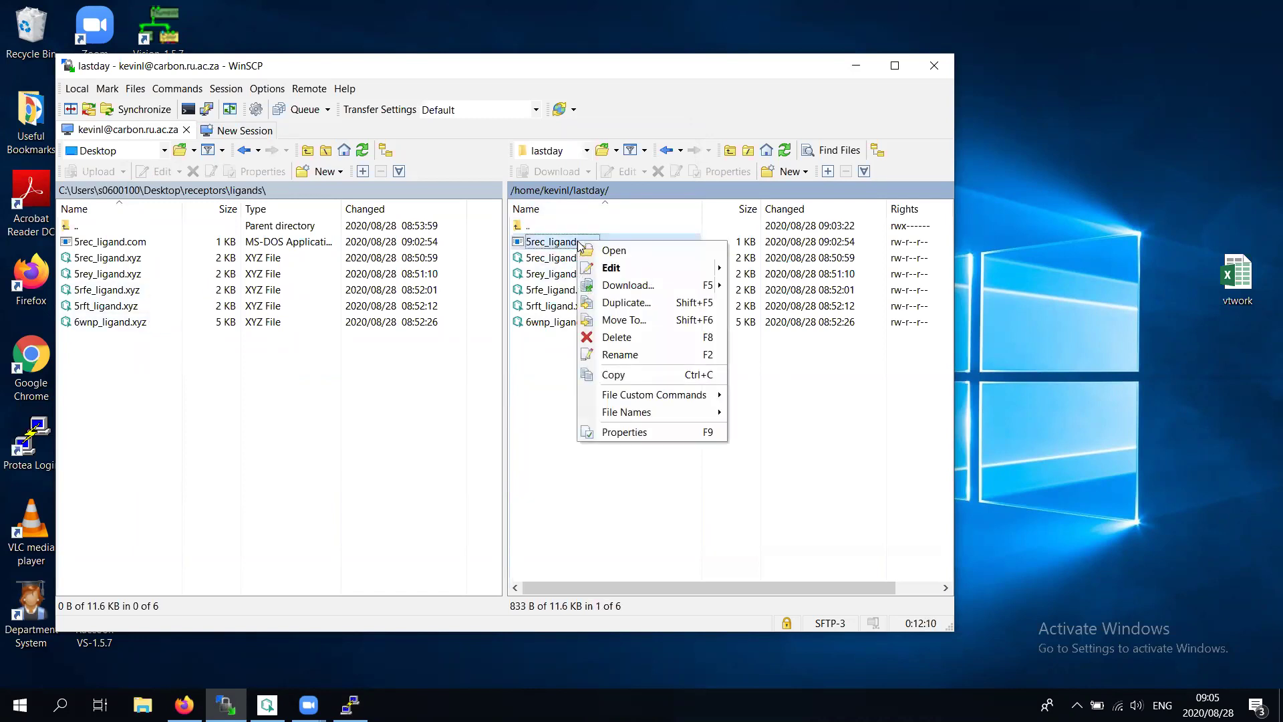
{"action": "left_click", "coordinate": [610, 270]}
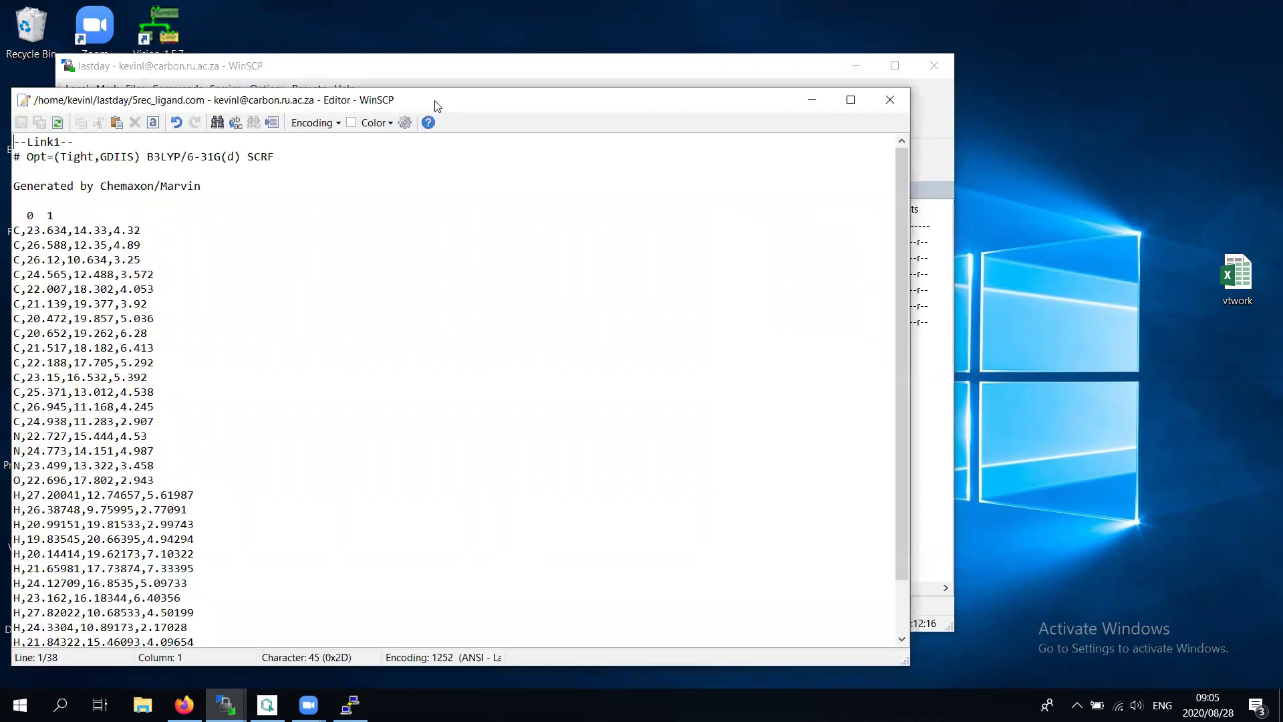
{"action": "left_click_drag", "start_coordinate": [441, 105], "coordinate": [516, 100]}
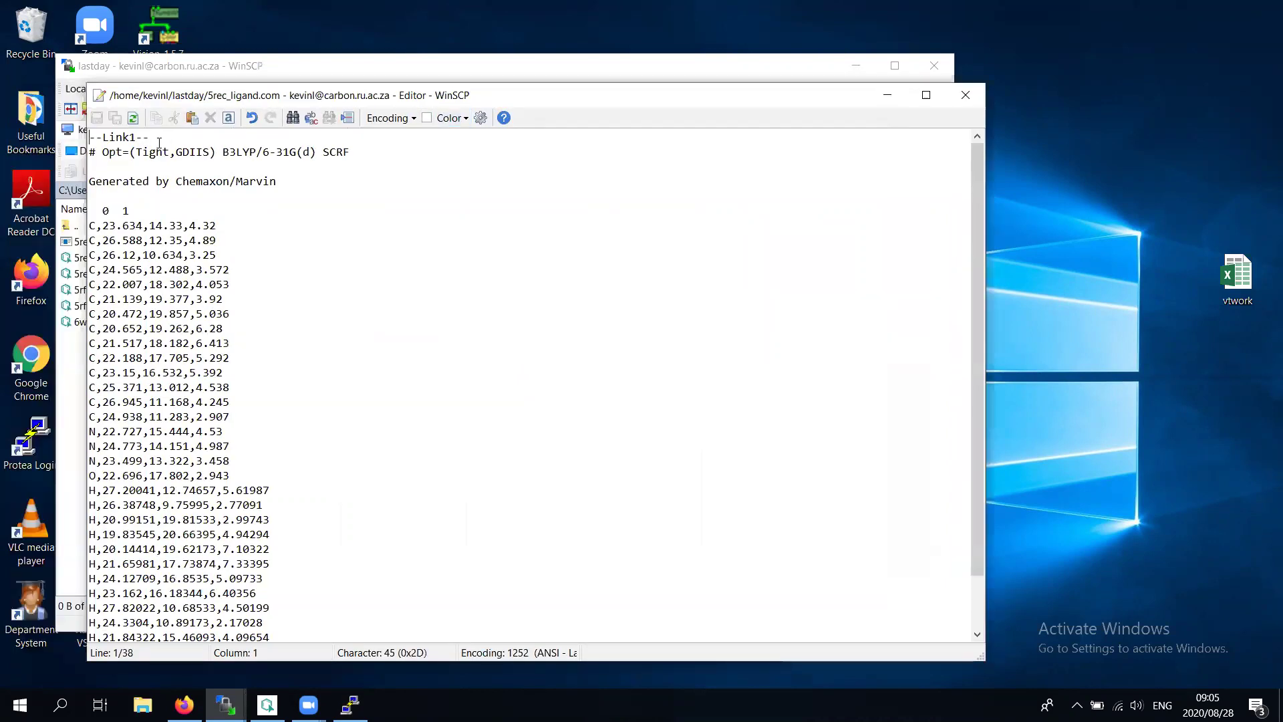
{"action": "left_click_drag", "start_coordinate": [159, 140], "coordinate": [89, 137]}
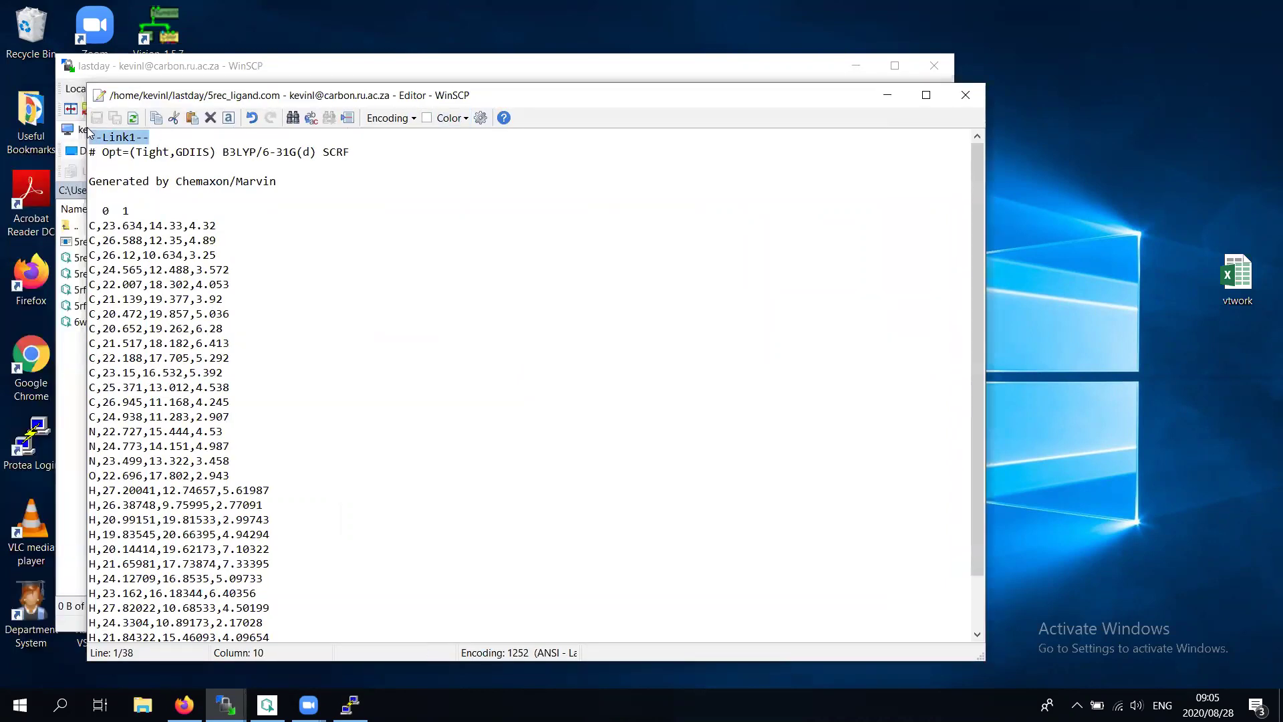
{"action": "type", "text": "%nproc"}
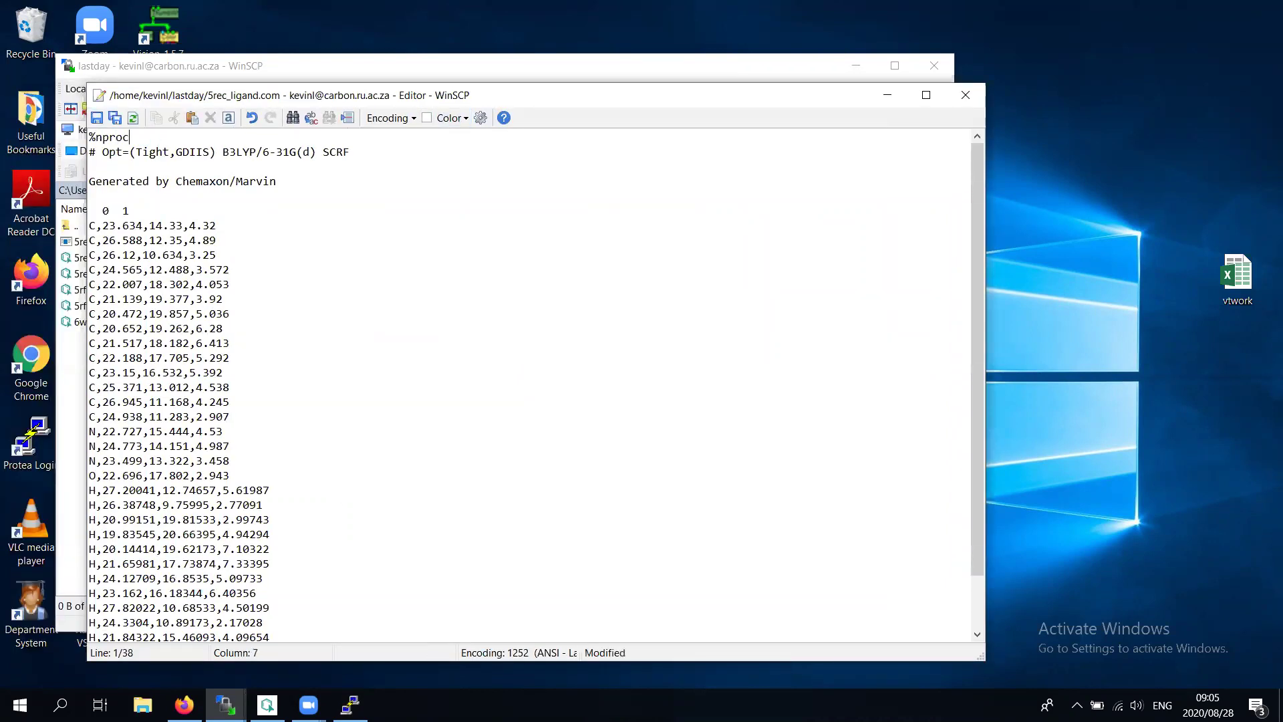
{"action": "type", "text": "shared=8"}
{"action": "key", "text": "Return"}
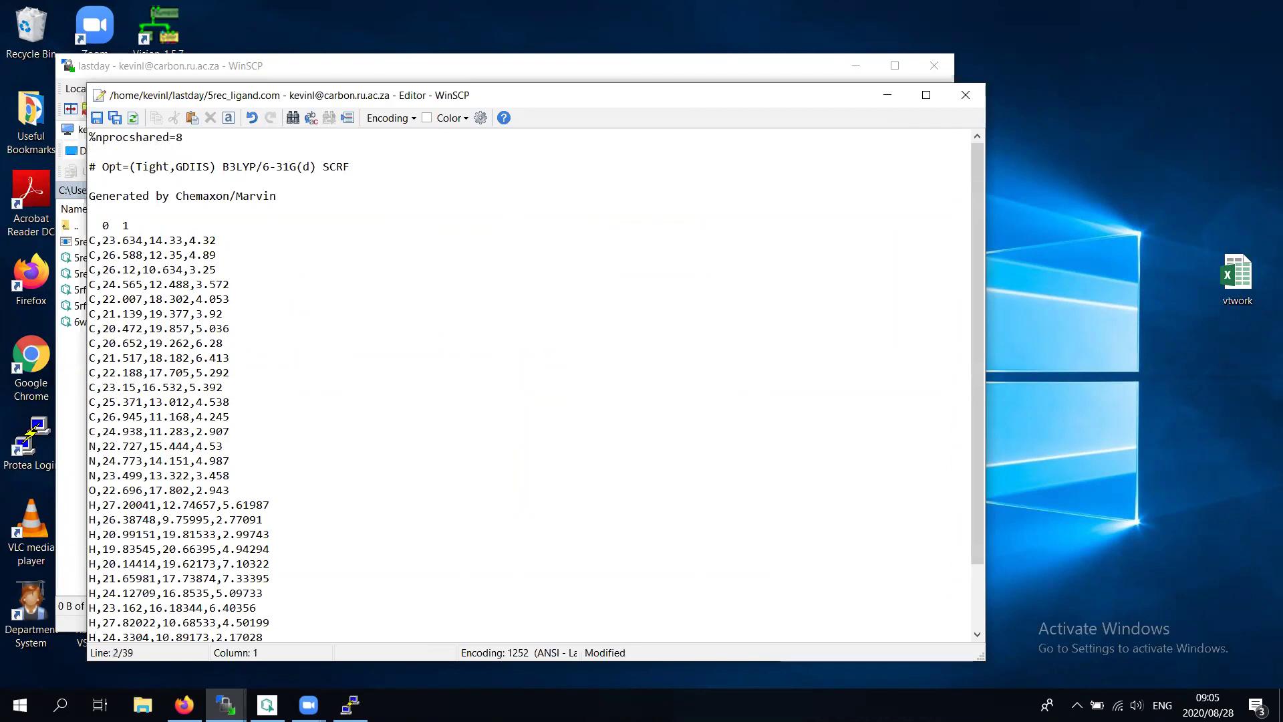
{"action": "type", "text": "%mem=6GB"}
{"action": "key", "text": "Return"}
{"action": "type", "text": "%chk"}
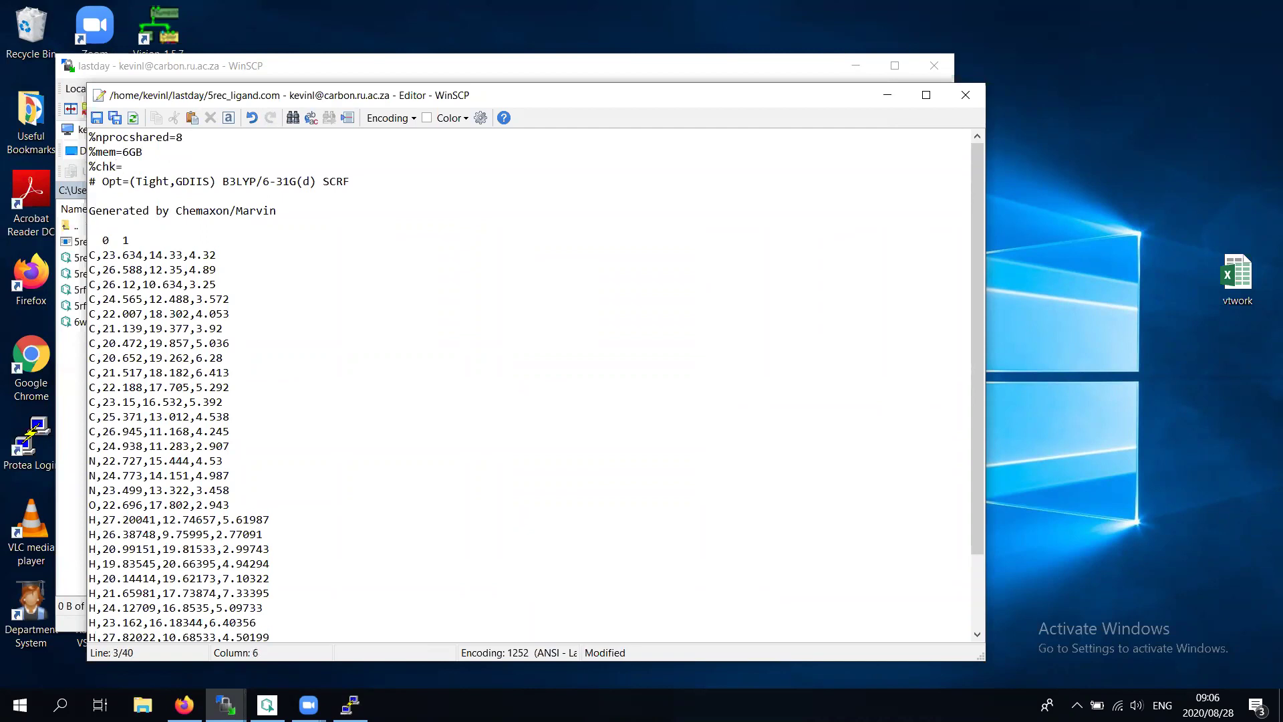
{"action": "type", "text": "=5rec_ligand.chk"}
Change the route to Opt Freq B3LYP/6-31G(d), dropping Tight,GDIIS and SCRF, then save and close
{"action": "key", "text": "Down"}
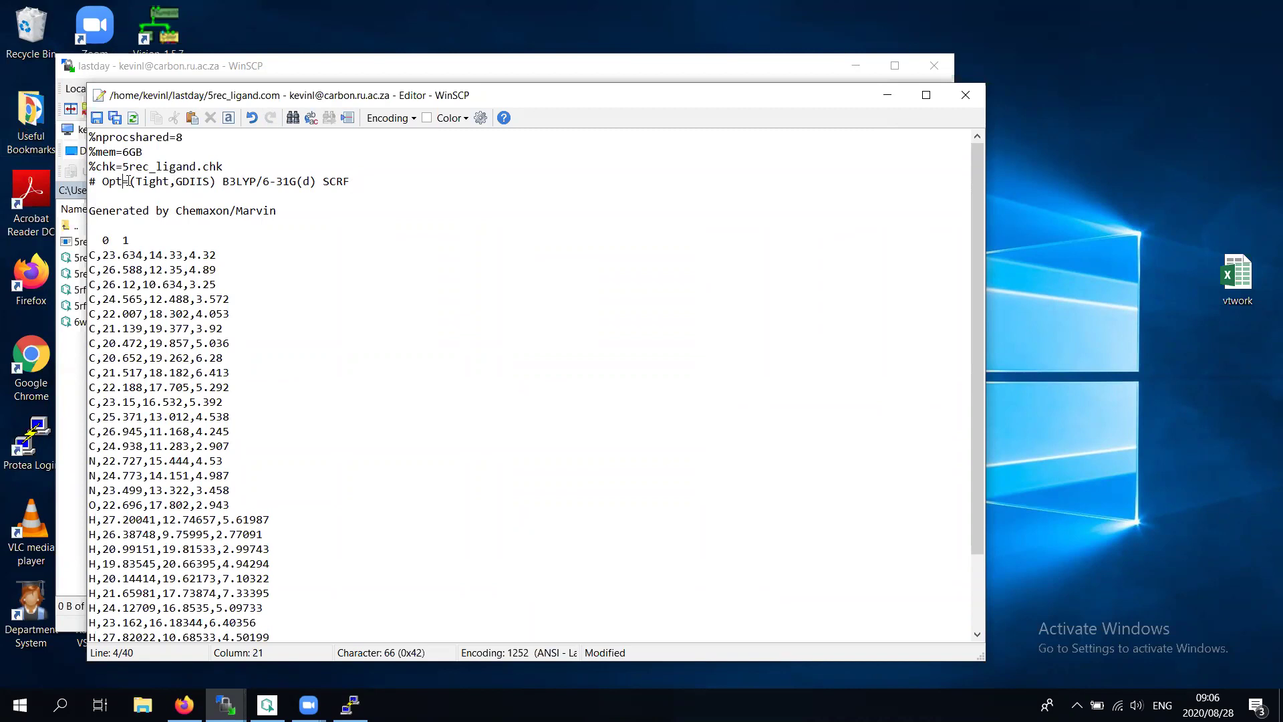
{"action": "left_click_drag", "start_coordinate": [124, 181], "coordinate": [210, 198]}
{"action": "key", "text": "Delete"}
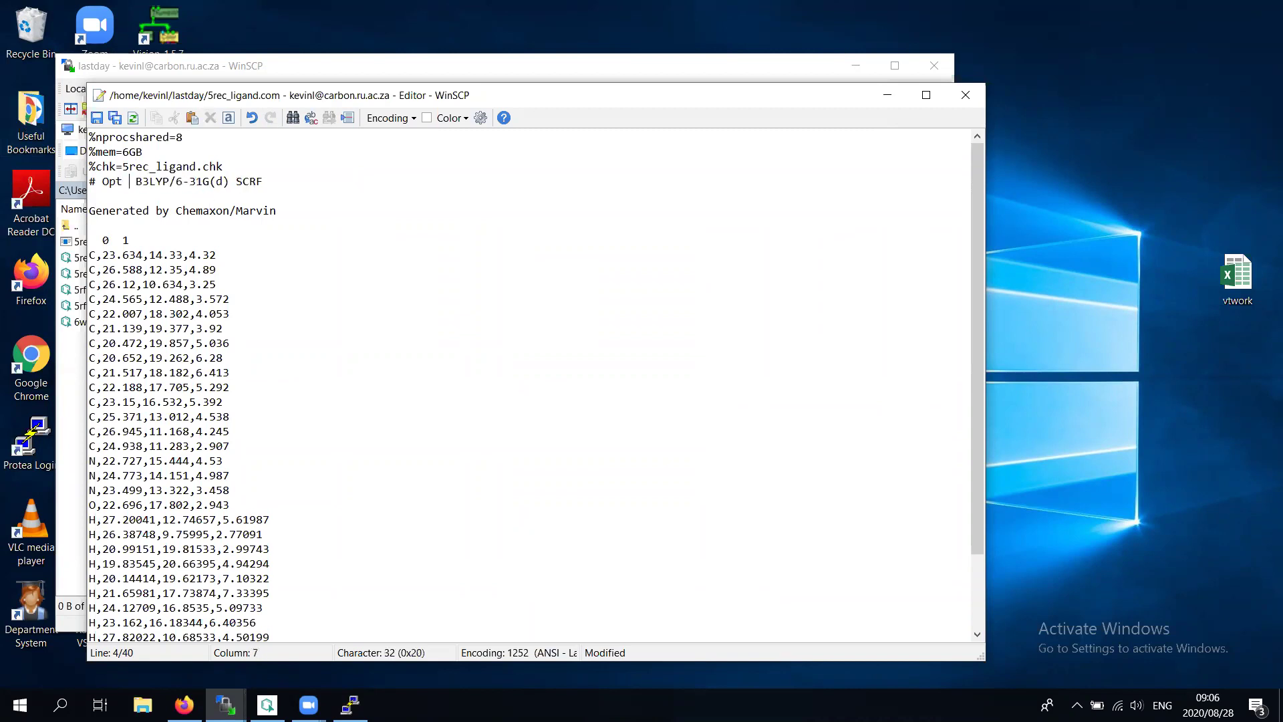
{"action": "type", "text": "Freq"}
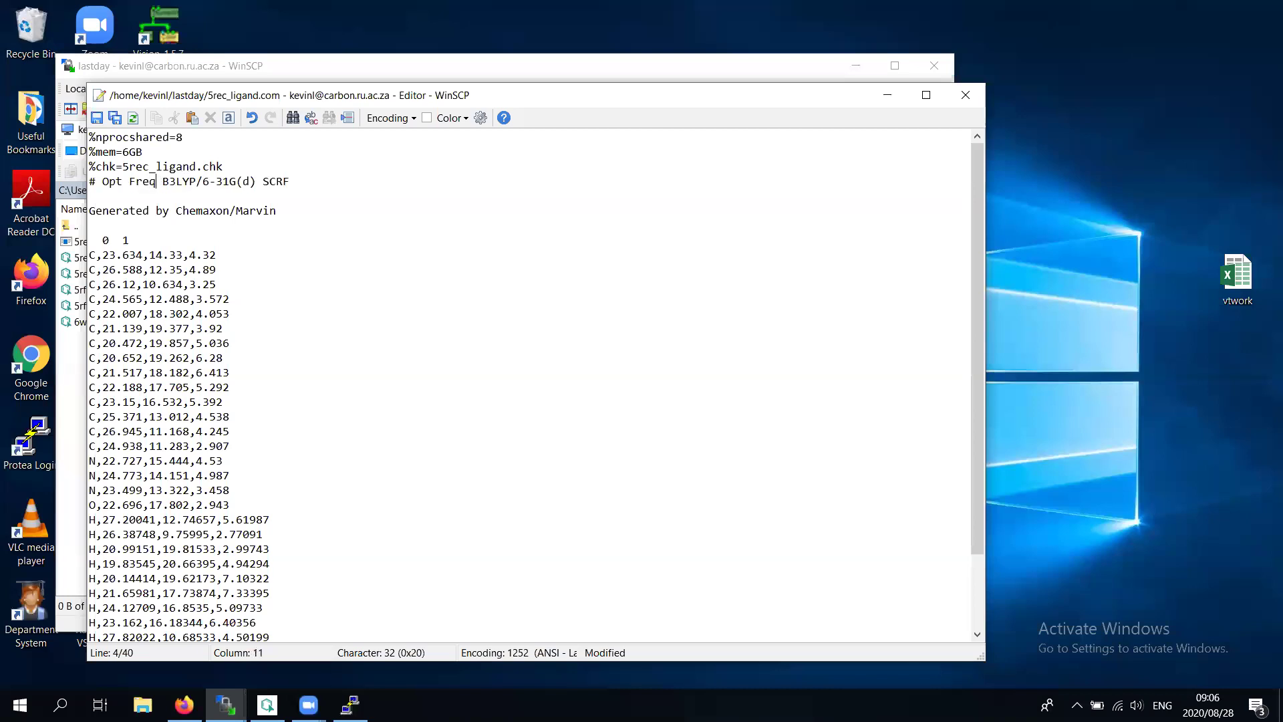
{"action": "left_click", "coordinate": [306, 179]}
{"action": "key", "text": "BackSpace"}
{"action": "key", "text": "BackSpace"}
{"action": "key", "text": "BackSpace"}
{"action": "key", "text": "BackSpace"}
{"action": "key", "text": "BackSpace"}
{"action": "left_click", "coordinate": [96, 118]}
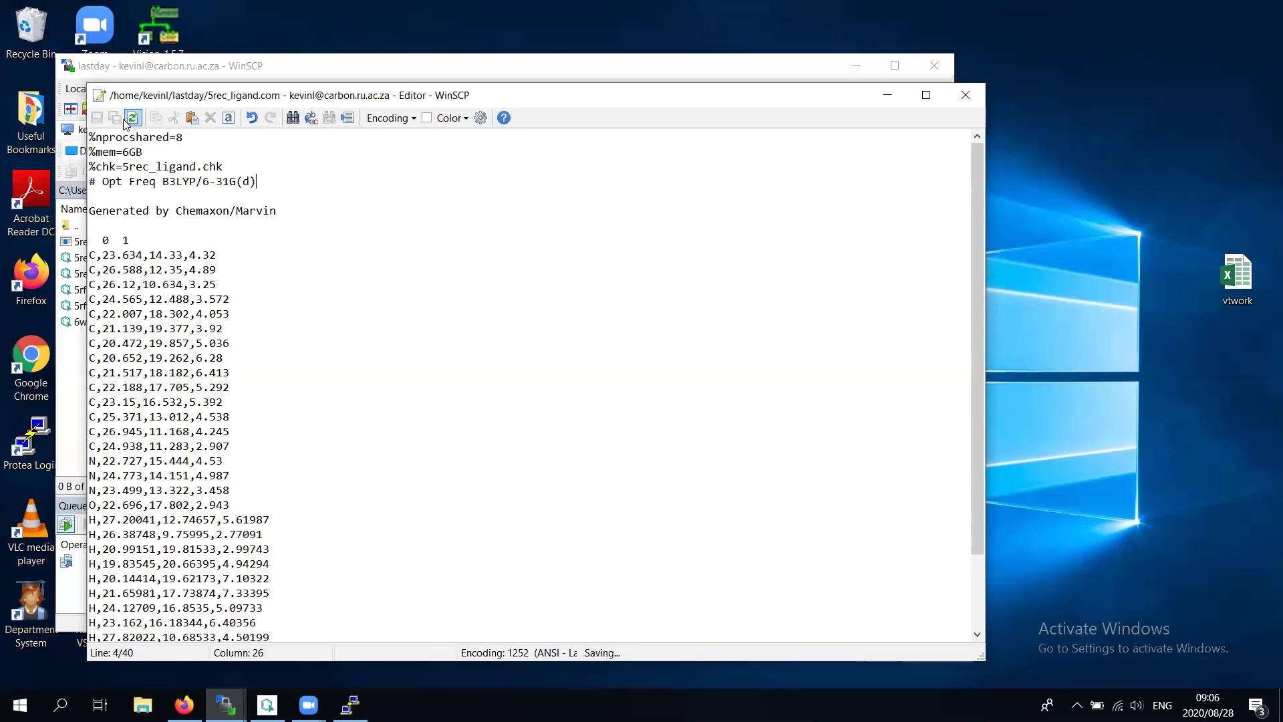
{"action": "left_click_drag", "start_coordinate": [845, 101], "coordinate": [792, 100]}
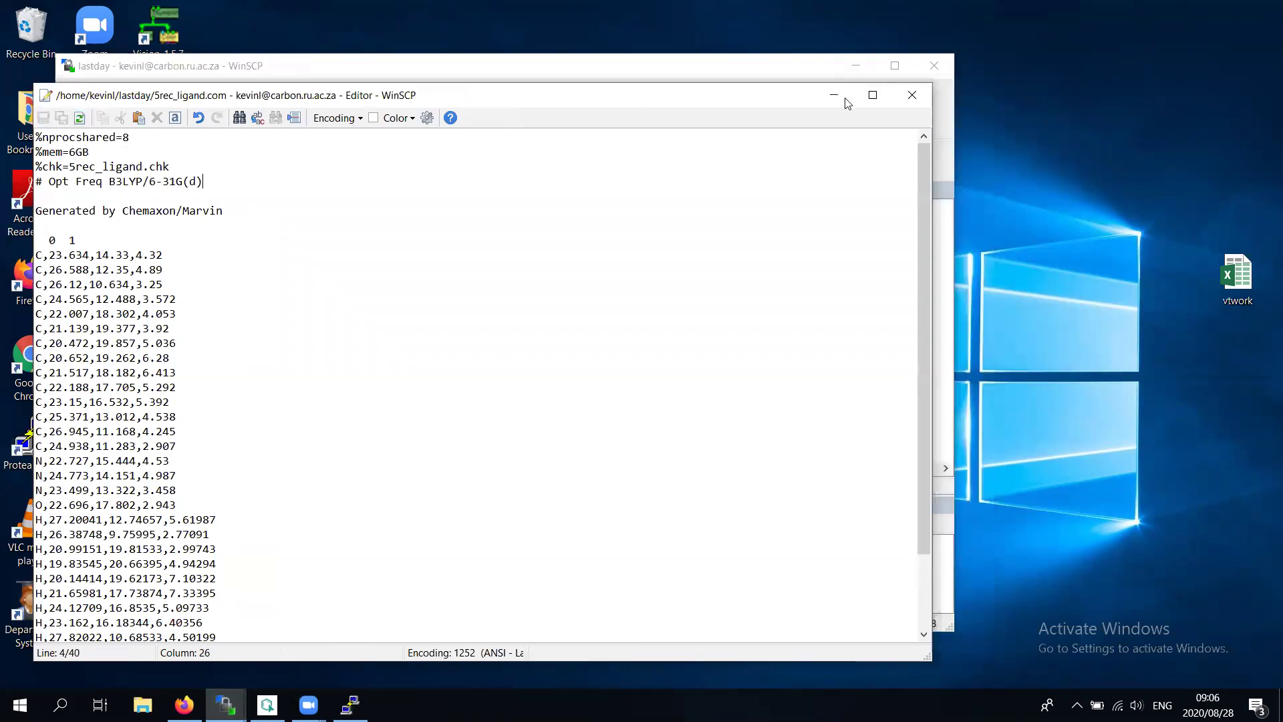
{"action": "left_click", "coordinate": [912, 96]}
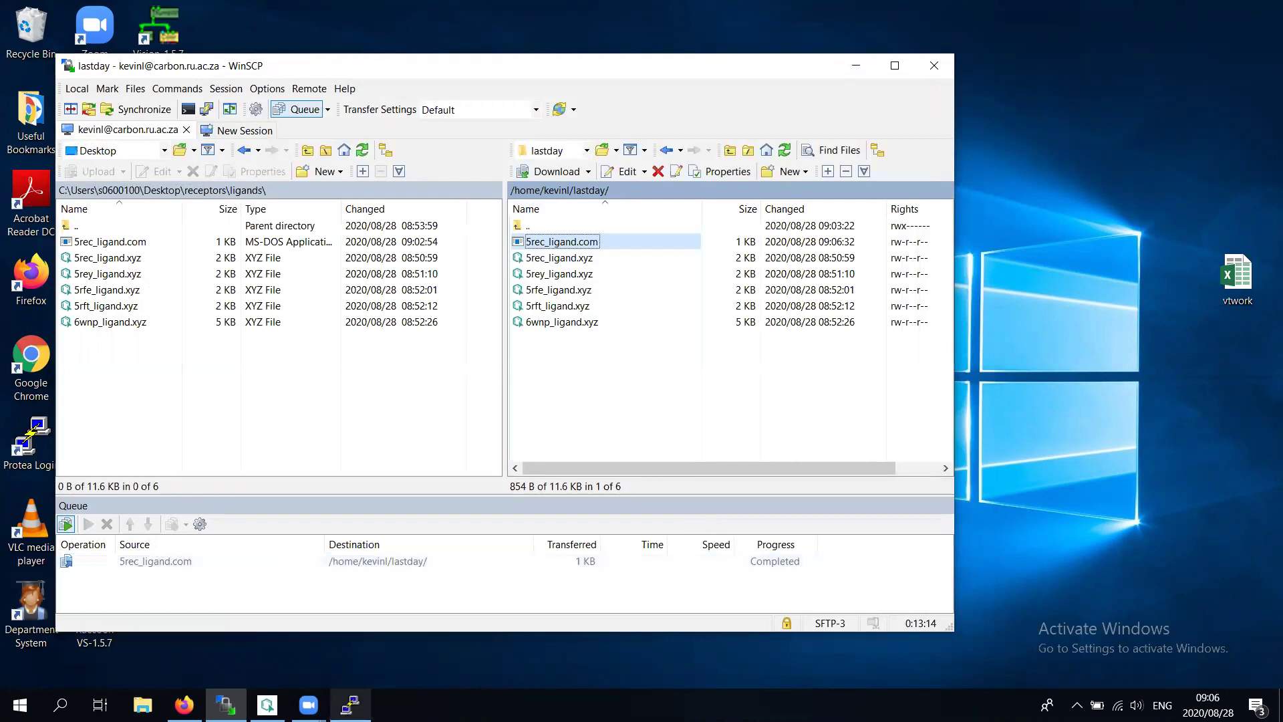
{"action": "left_click", "coordinate": [351, 704]}
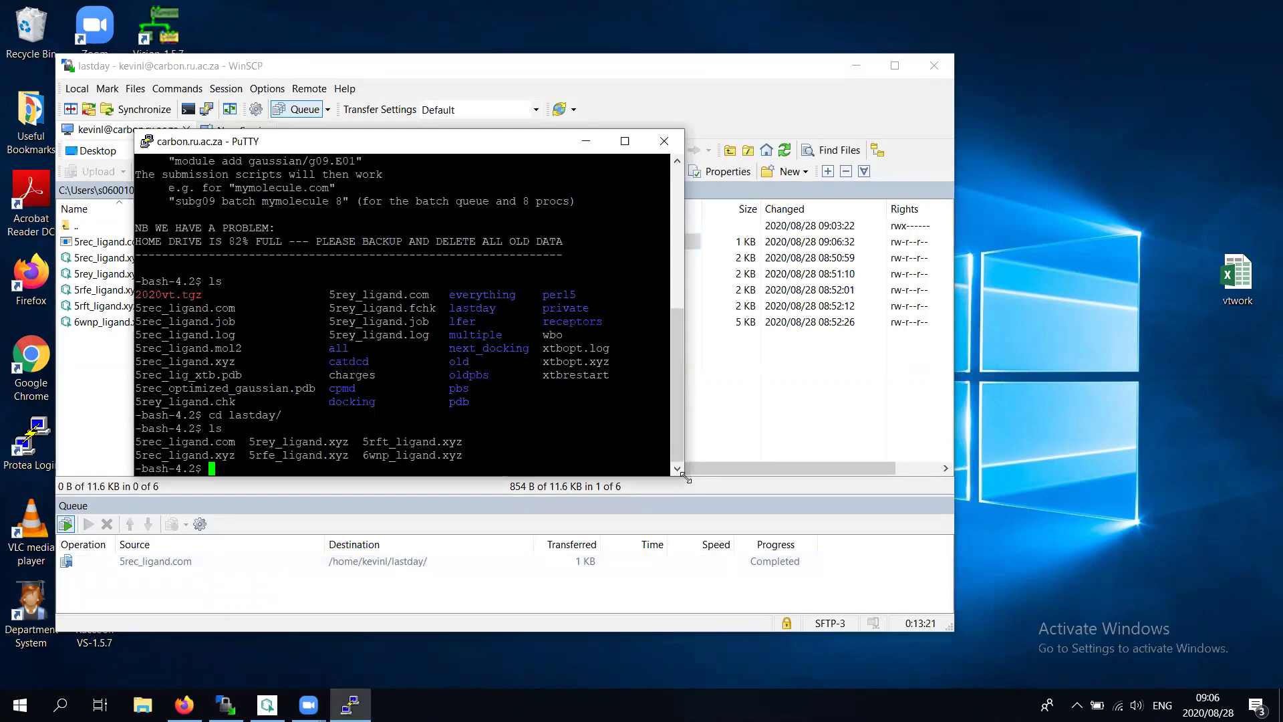
Enlarge the terminal and load the gaussian/g09.E01 module
{"action": "left_click_drag", "start_coordinate": [686, 478], "coordinate": [753, 532]}
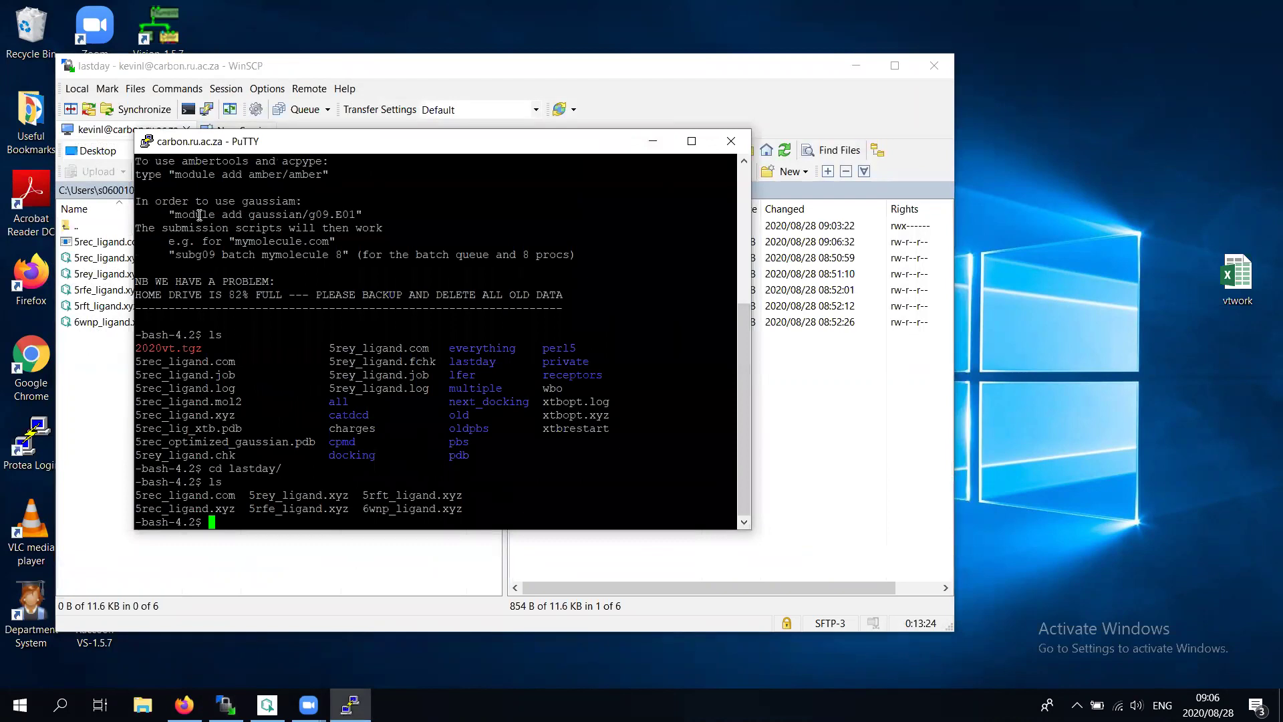
{"action": "left_click_drag", "start_coordinate": [175, 215], "coordinate": [352, 215]}
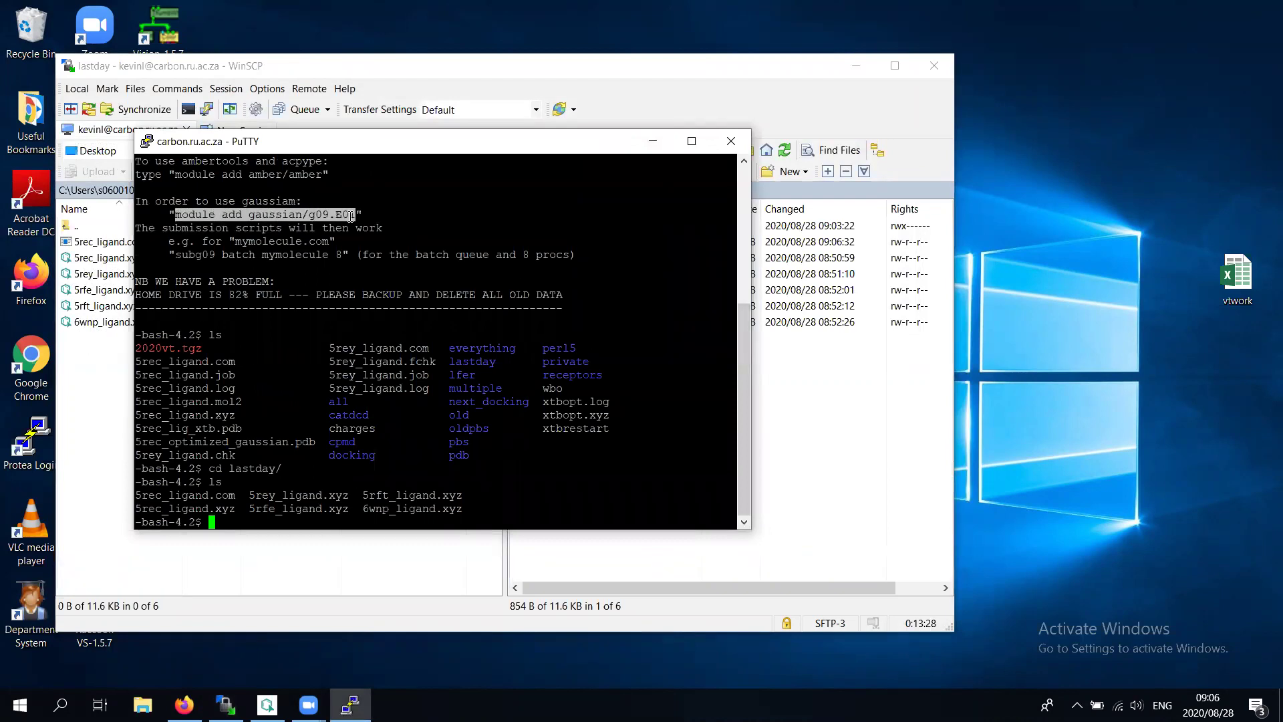
{"action": "right_click", "coordinate": [486, 255]}
{"action": "key", "text": "Return"}
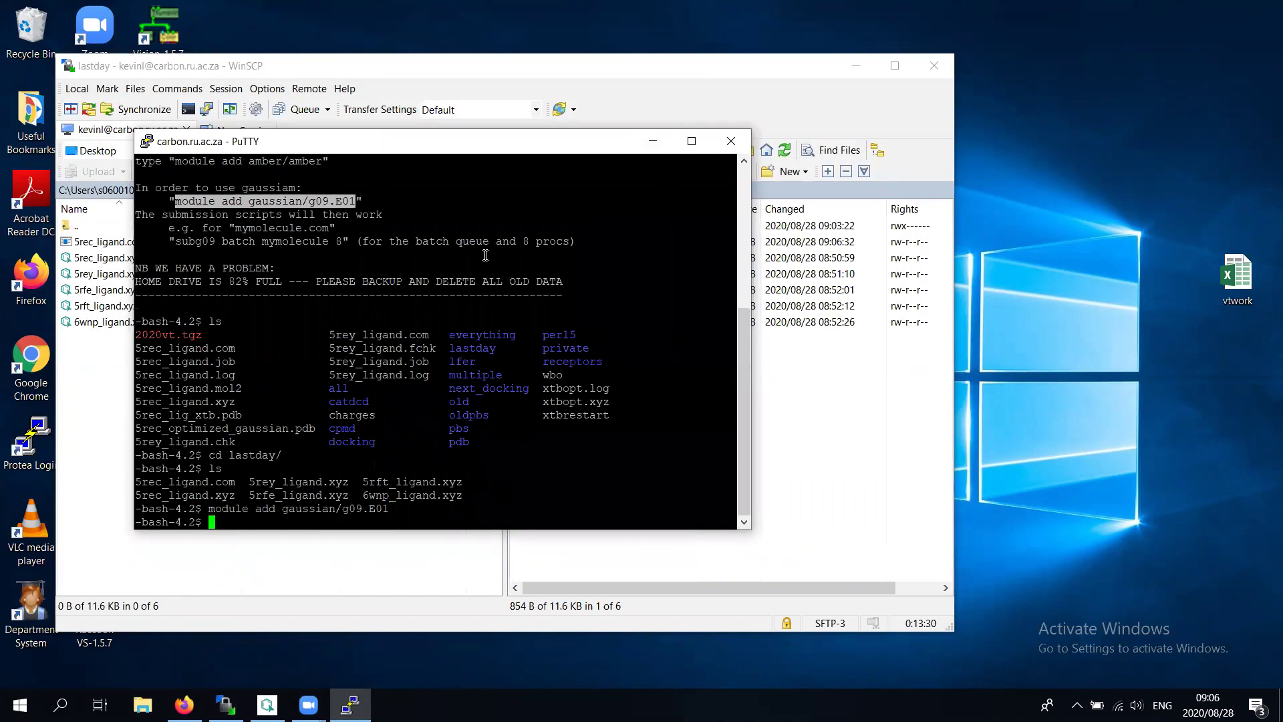
Submit the job with 'subg09 dell 5rec_ligand 8'
{"action": "type", "text": "subg09 dell"}
{"action": "left_click_drag", "start_coordinate": [137, 482], "coordinate": [208, 483]}
{"action": "right_click", "coordinate": [317, 445]}
{"action": "type", "text": "8"}
{"action": "key", "text": "Return"}
Check with qstat that job 16975.boron is running in the dell queue
{"action": "type", "text": "qstat"}
{"action": "key", "text": "Return"}
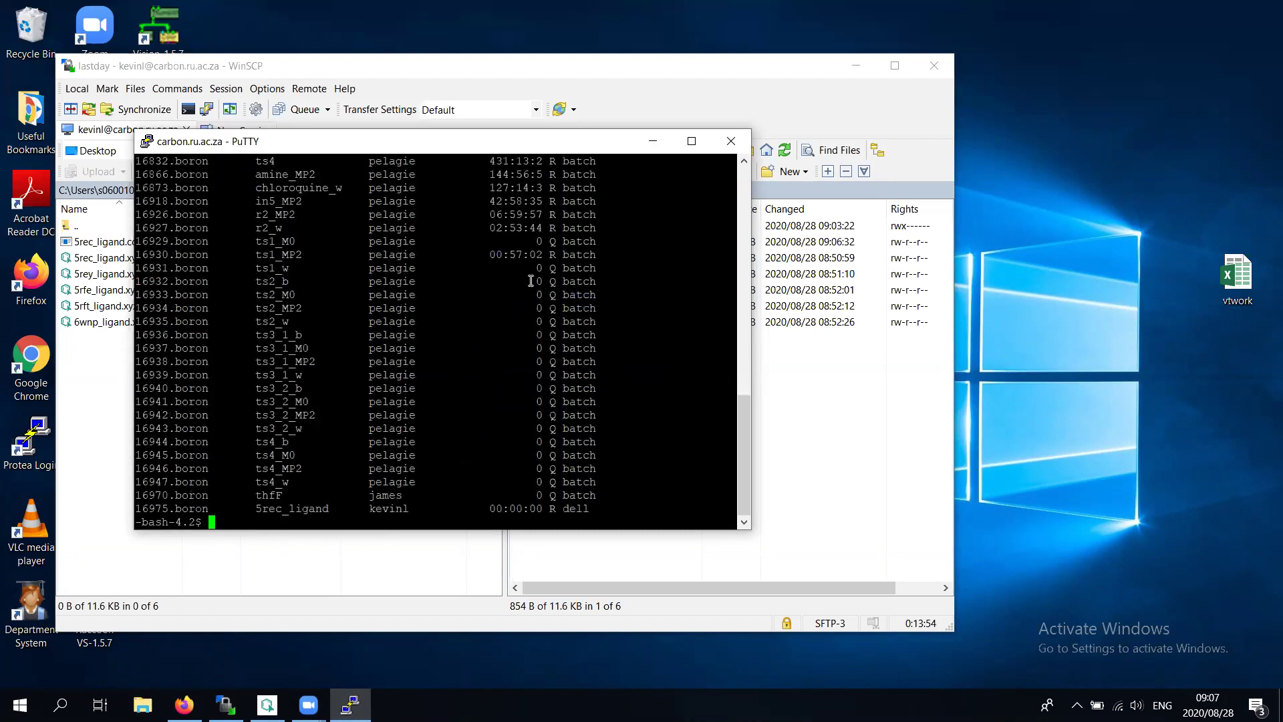
{"action": "scroll", "coordinate": [585, 294], "scroll_direction": "up", "scroll_amount": 10}
{"action": "scroll", "coordinate": [581, 292], "scroll_direction": "down", "scroll_amount": 10}
{"action": "scroll", "coordinate": [596, 497], "scroll_direction": "up", "scroll_amount": 9}
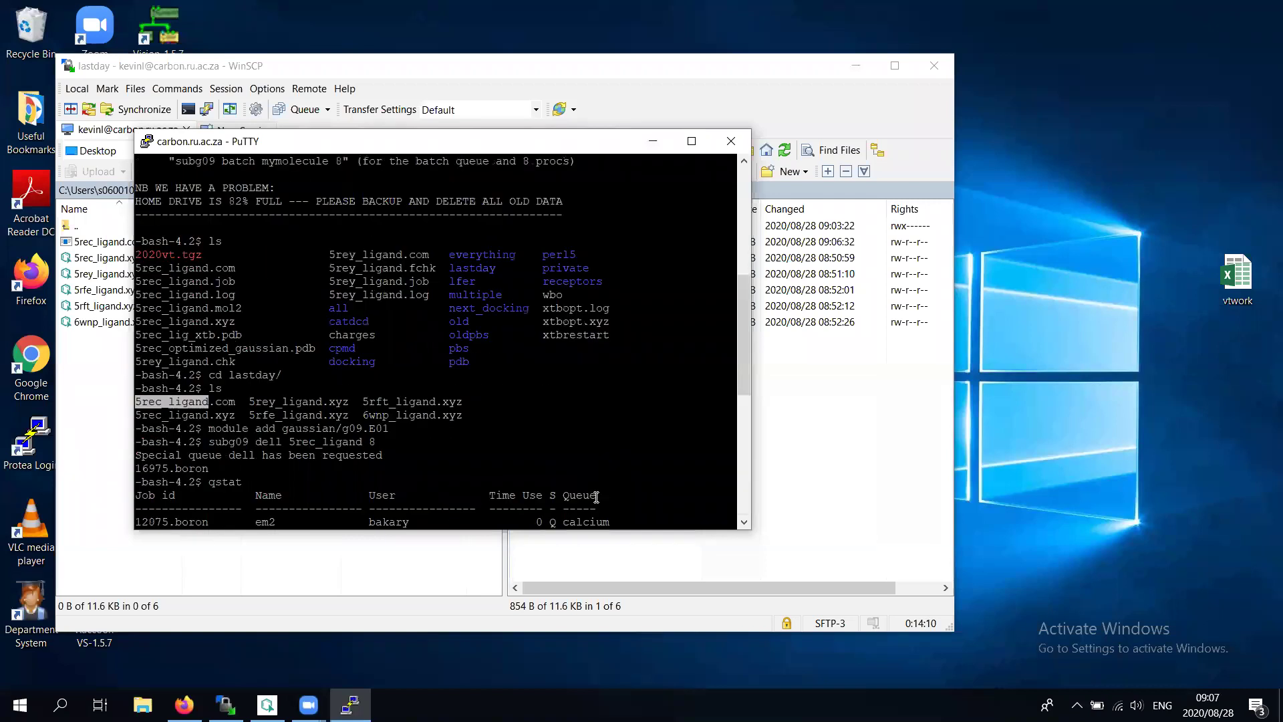
{"action": "scroll", "coordinate": [597, 497], "scroll_direction": "down", "scroll_amount": 5}
{"action": "scroll", "coordinate": [596, 497], "scroll_direction": "down", "scroll_amount": 5}
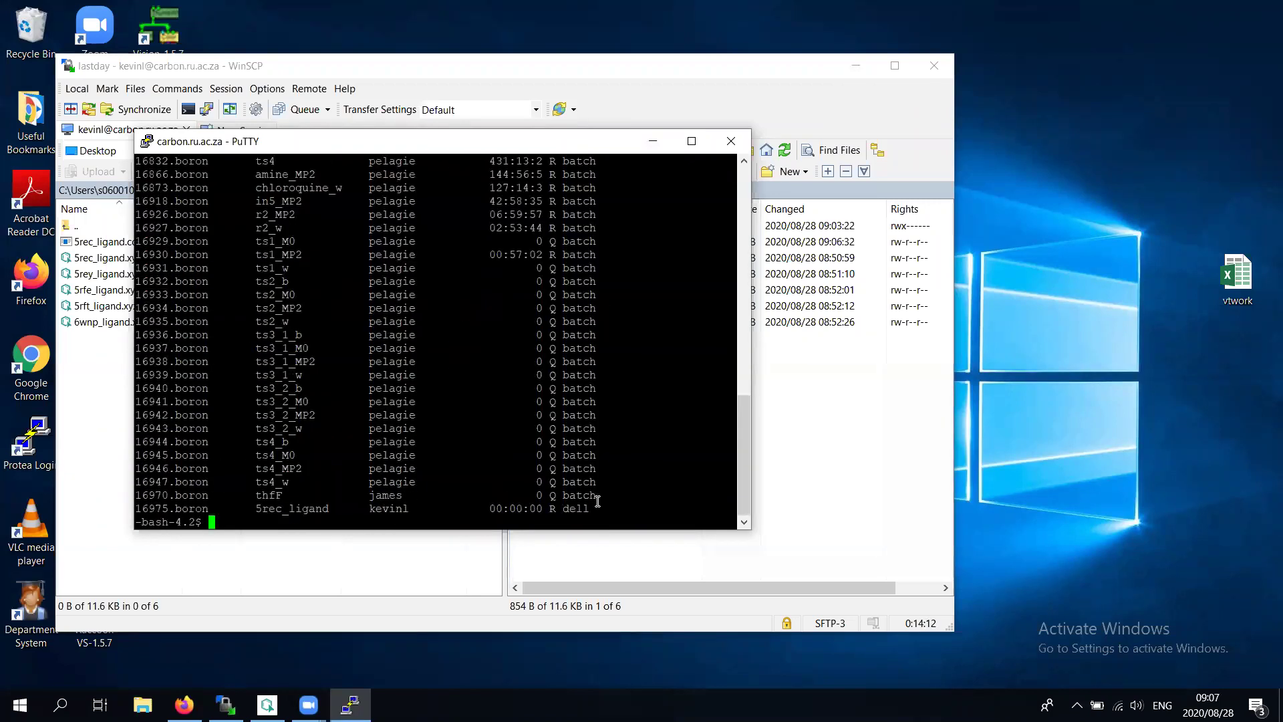
List the lastday files and load the xtb/xtb module
{"action": "type", "text": "ls"}
{"action": "key", "text": "Return"}
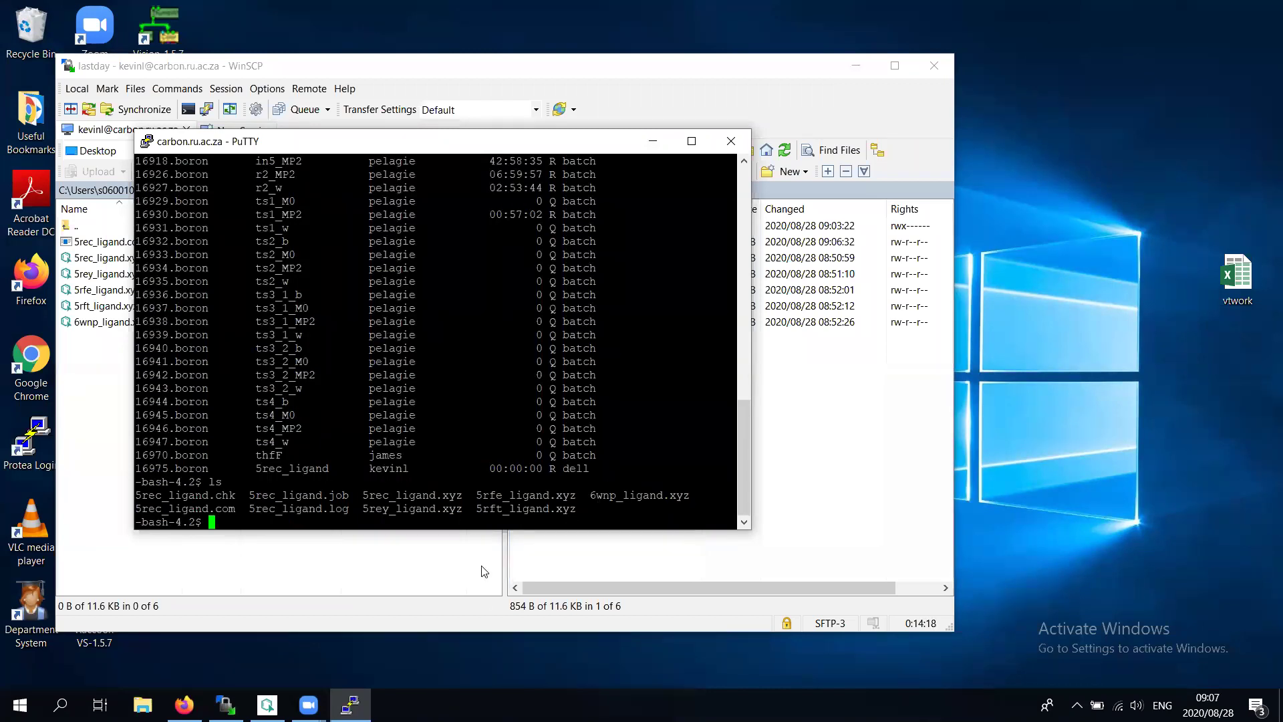
{"action": "left_click_drag", "start_coordinate": [365, 494], "coordinate": [463, 496]}
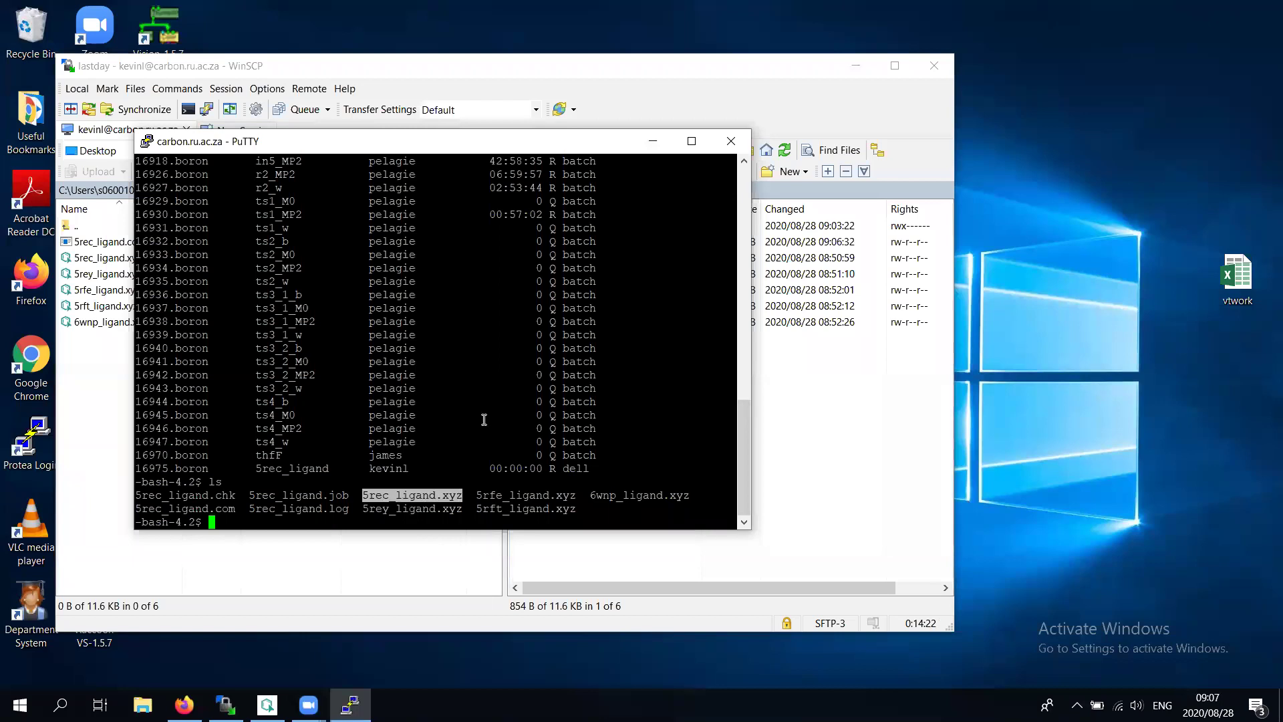
{"action": "type", "text": "module add xtb/xtb"}
{"action": "key", "text": "Return"}
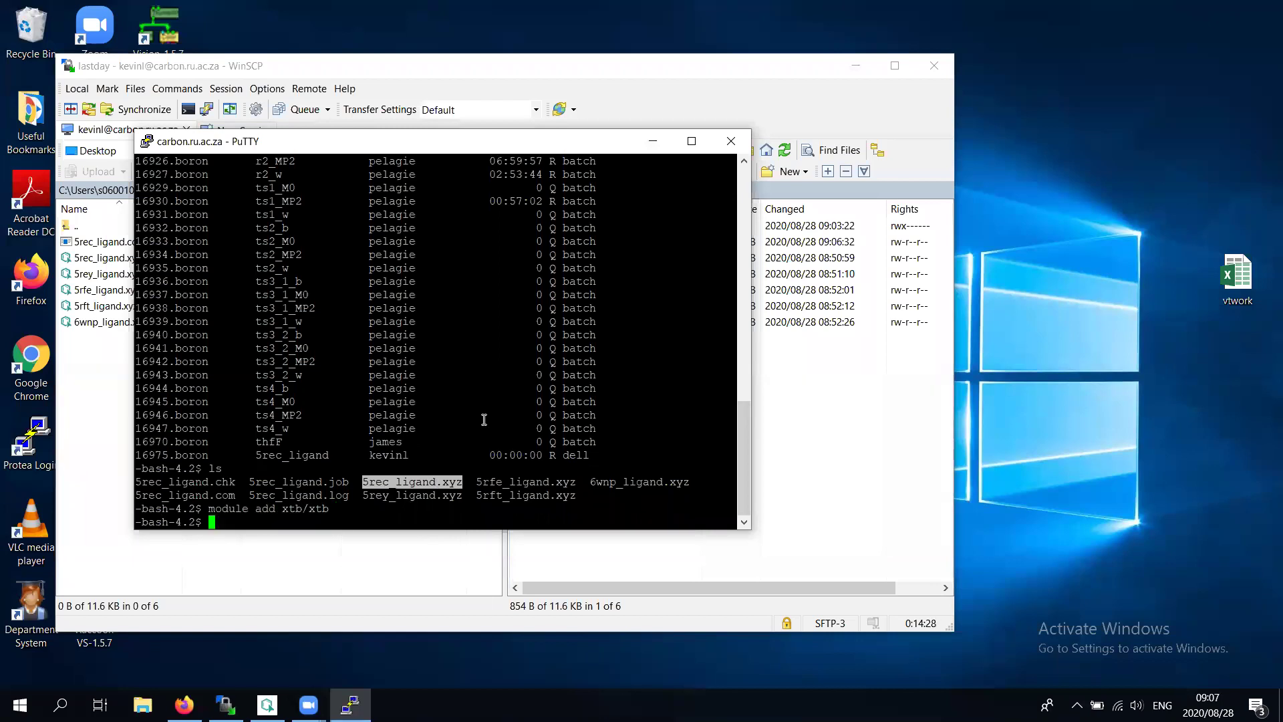
{"action": "type", "text": "xtb"}
Run 'xtb 5rec_ligand.xyz --opt' and list the outputs, including xtbopt.xyz
{"action": "right_click", "coordinate": [484, 419]}
{"action": "type", "text": "--opt"}
{"action": "key", "text": "Return"}
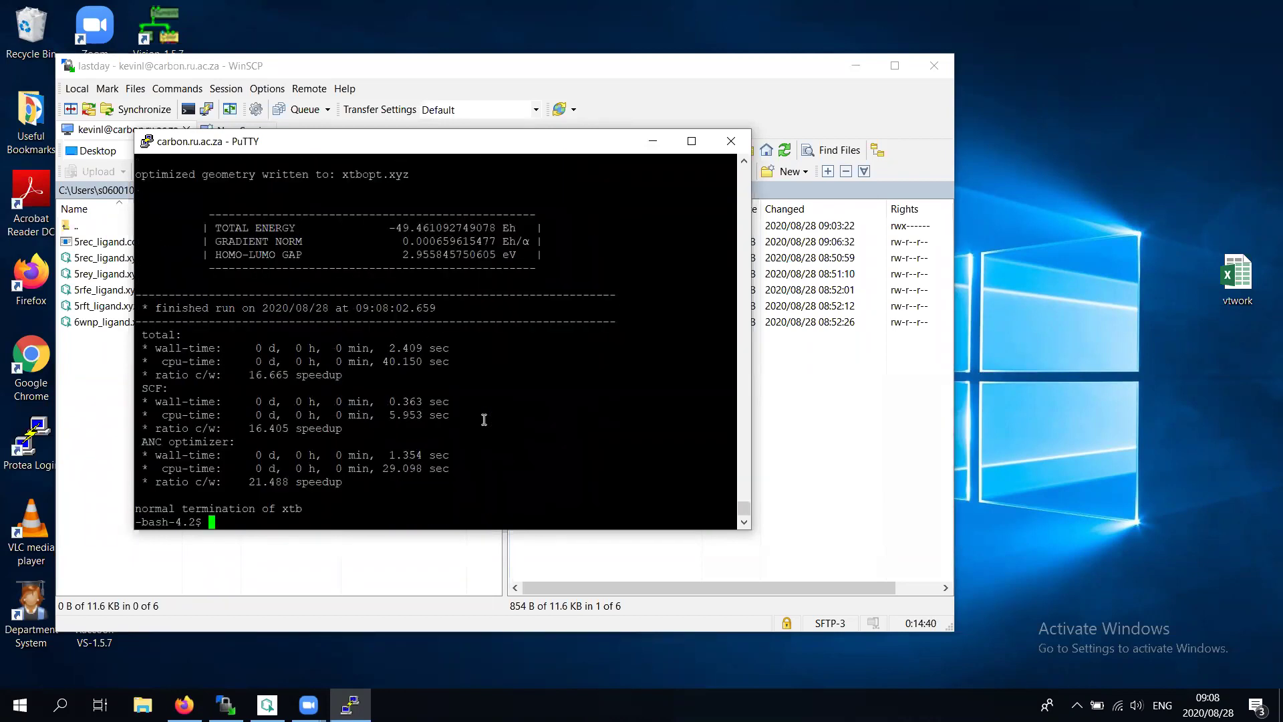
{"action": "type", "text": "ls"}
{"action": "key", "text": "Return"}
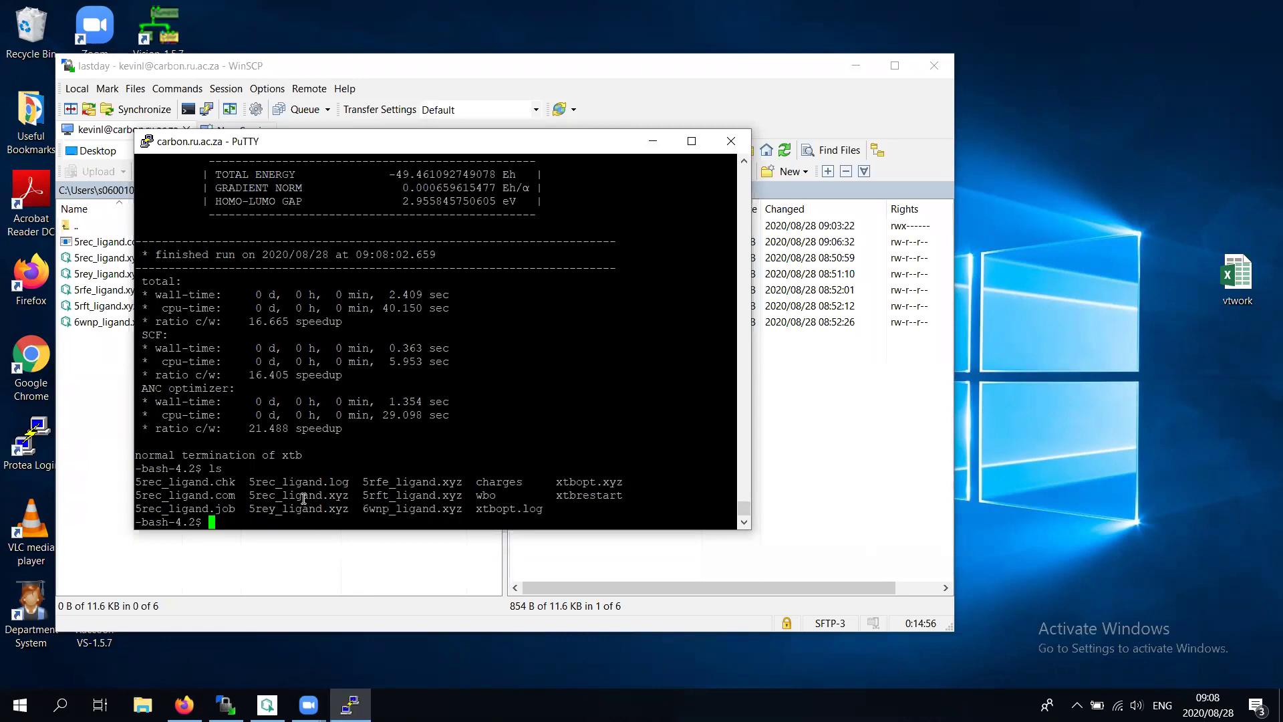
{"action": "type", "text": "xtb 5rec_ligand.xyz --opt"}
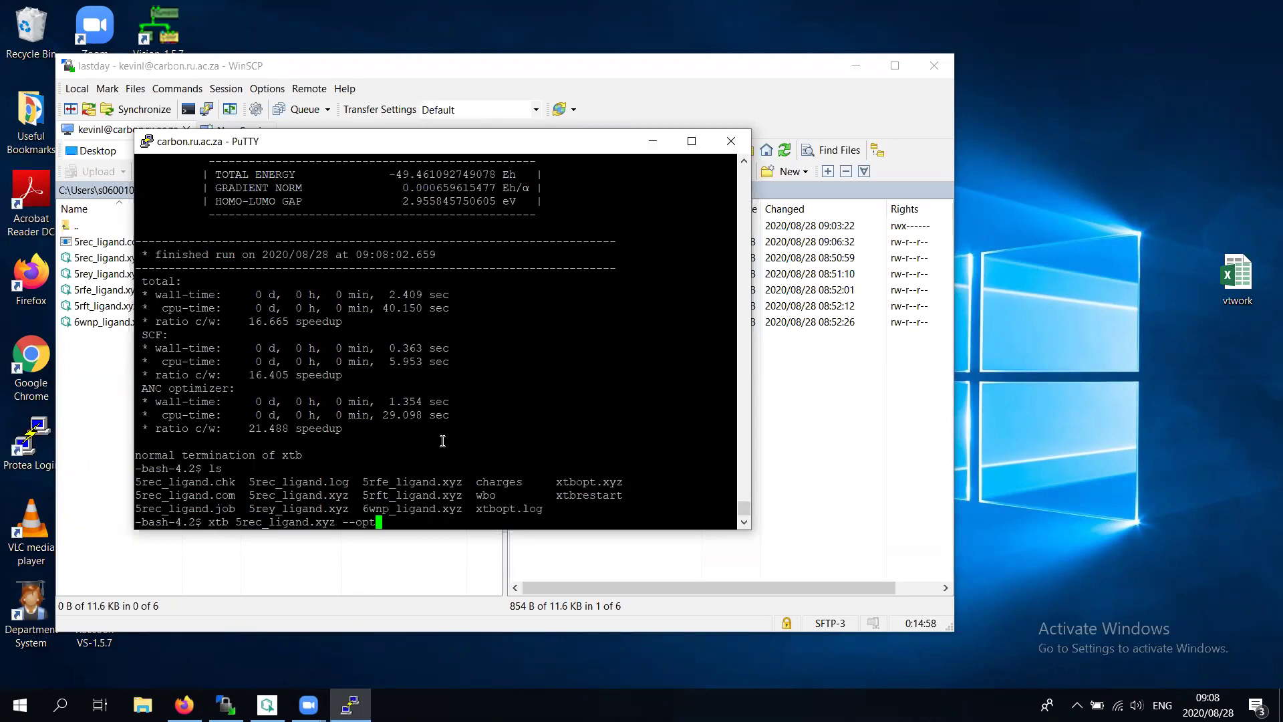
Convert xtbopt.xyz to 5rec_ligand_xtb.pdb with 'babel -ixyz xtbopt.xyz -opdb 5rec_ligand_xtb.pdb'
{"action": "key", "text": "BackSpace"}
{"action": "key", "text": "BackSpace"}
{"action": "key", "text": "BackSpace"}
{"action": "key", "text": "BackSpace"}
{"action": "key", "text": "BackSpace"}
{"action": "key", "text": "BackSpace"}
{"action": "key", "text": "BackSpace"}
{"action": "key", "text": "BackSpace"}
{"action": "key", "text": "BackSpace"}
{"action": "key", "text": "BackSpace"}
{"action": "key", "text": "BackSpace"}
{"action": "key", "text": "BackSpace"}
{"action": "key", "text": "BackSpace"}
{"action": "key", "text": "BackSpace"}
{"action": "key", "text": "BackSpace"}
{"action": "key", "text": "BackSpace"}
{"action": "key", "text": "BackSpace"}
{"action": "key", "text": "BackSpace"}
{"action": "key", "text": "BackSpace"}
{"action": "key", "text": "BackSpace"}
{"action": "type", "text": "babel "}
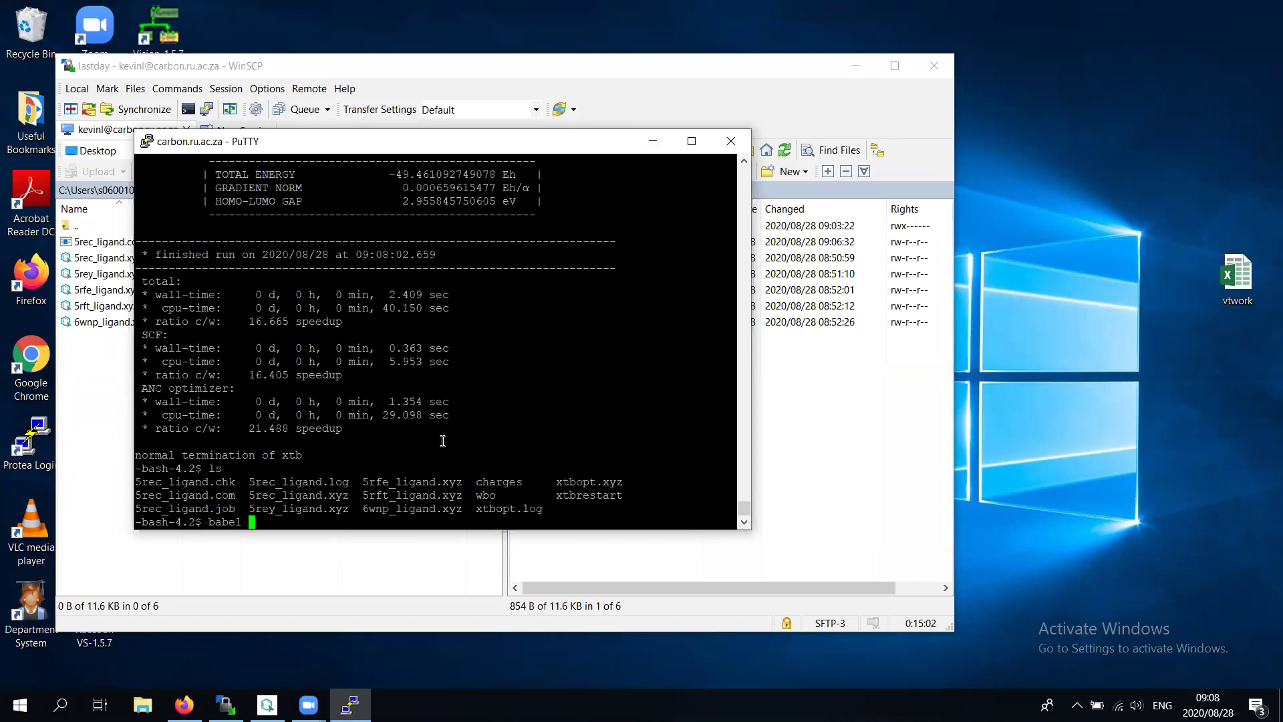
{"action": "type", "text": "-ixyz xtt"}
{"action": "key", "text": "BackSpace"}
{"action": "type", "text": "bo"}
{"action": "key", "text": "Tab"}
{"action": "type", "text": "xyz -op"}
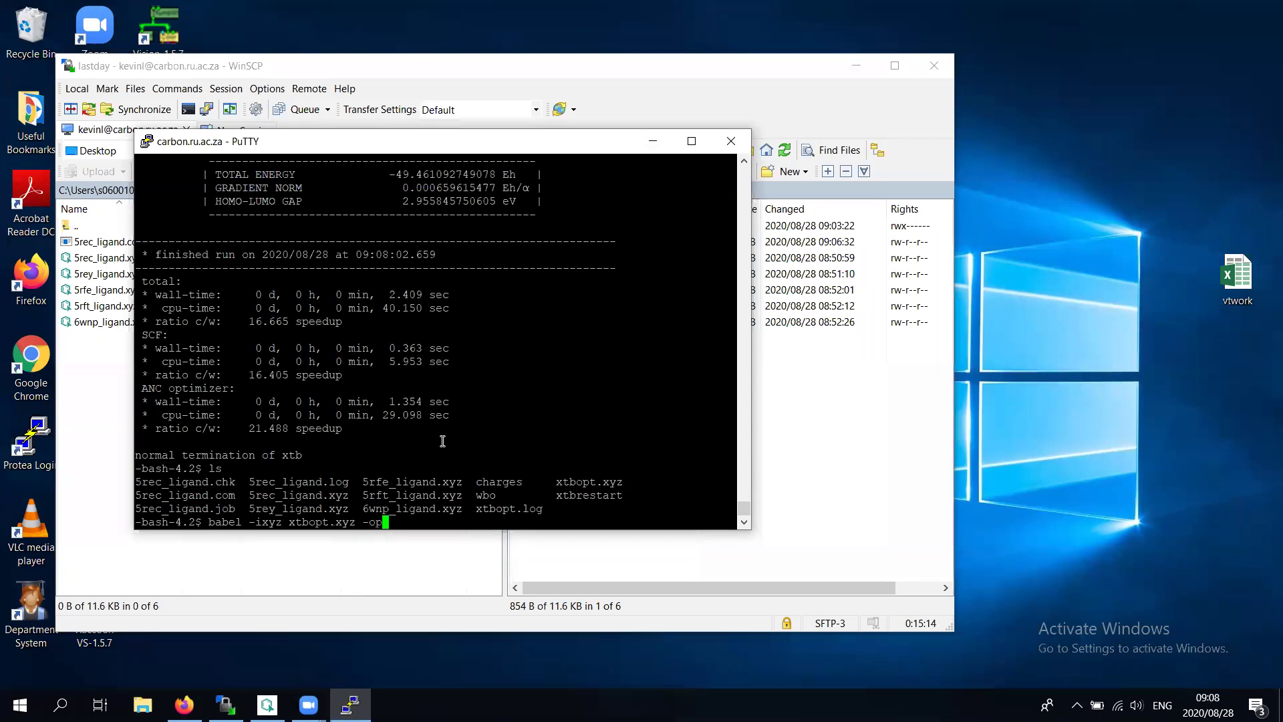
{"action": "type", "text": "db 5rec_ligand_xtb.pdb"}
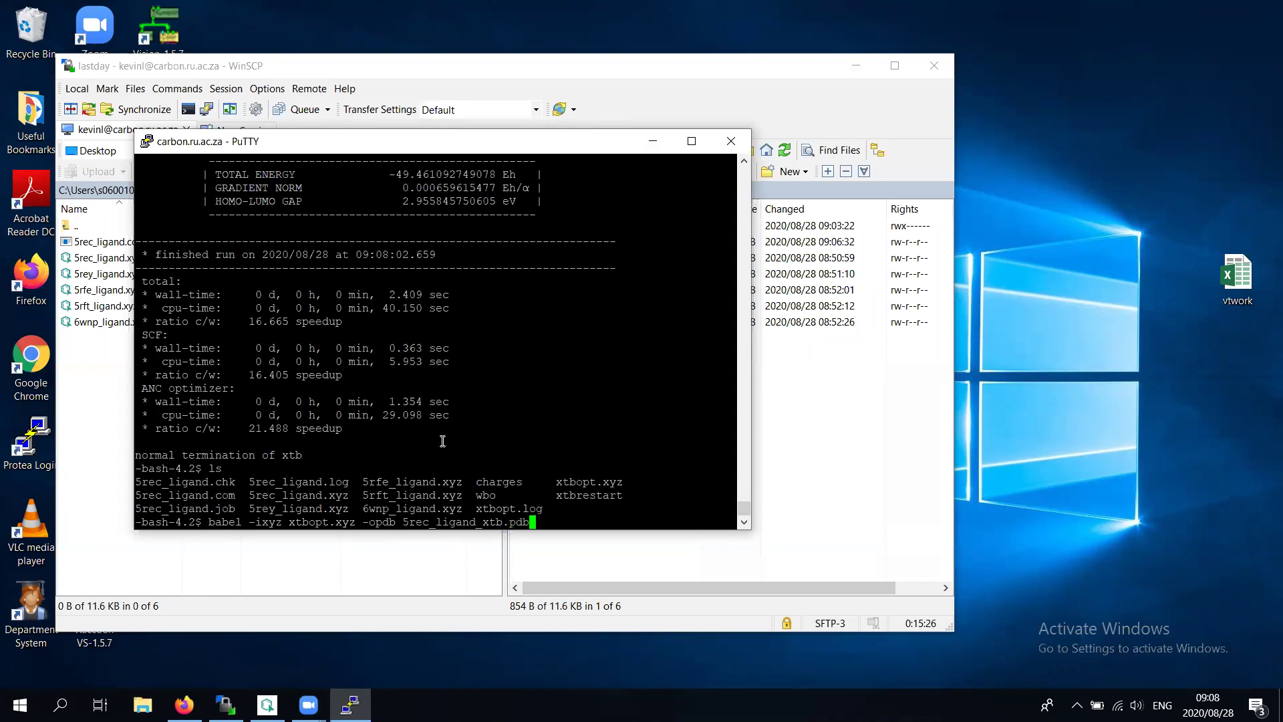
{"action": "key", "text": "Return"}
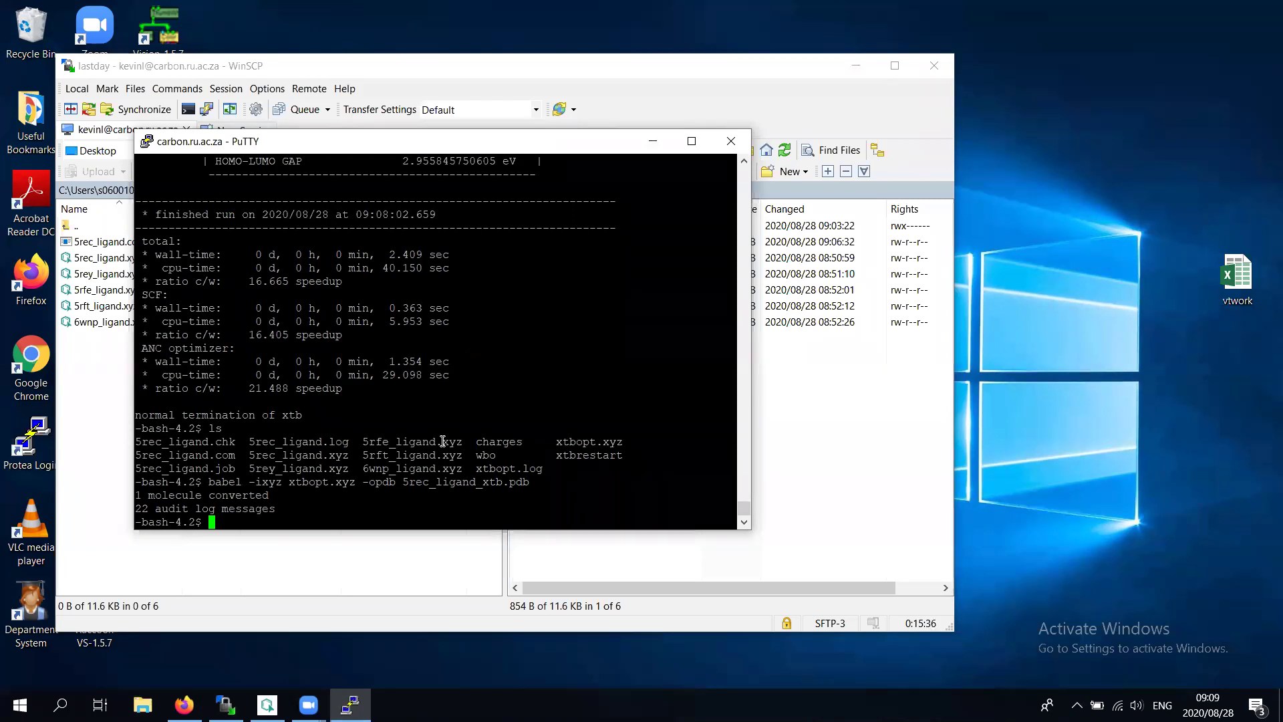
{"action": "type", "text": "xtb 5rec_ligand.xyz --opt"}
{"action": "key", "text": "Left"}
{"action": "key", "text": "Left"}
{"action": "key", "text": "Left"}
{"action": "key", "text": "Left"}
{"action": "key", "text": "Left"}
{"action": "key", "text": "Left"}
{"action": "key", "text": "Left"}
{"action": "key", "text": "Left"}
{"action": "key", "text": "Left"}
{"action": "key", "text": "Left"}
{"action": "key", "text": "Left"}
{"action": "key", "text": "Left"}
{"action": "key", "text": "Left"}
{"action": "key", "text": "Left"}
{"action": "key", "text": "Left"}
{"action": "key", "text": "Left"}
{"action": "key", "text": "Left"}
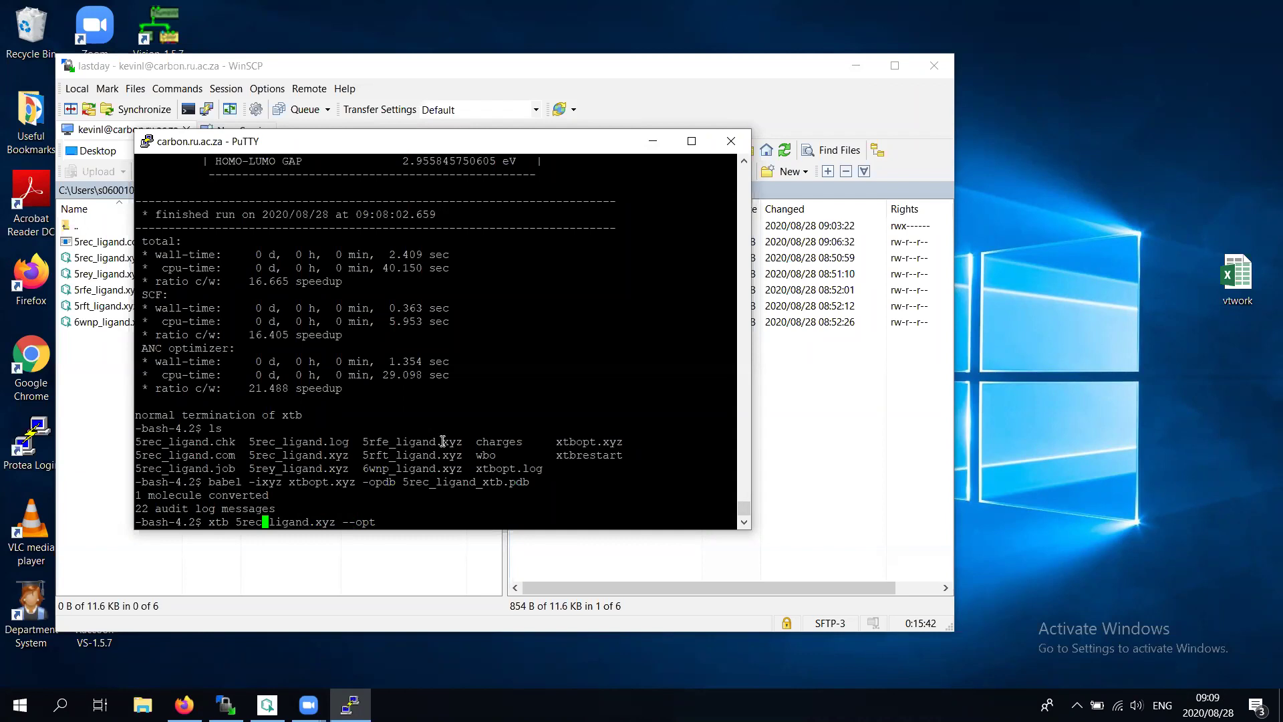
Run xtb --opt on 5rey_ligand.xyz and list the working directory
{"action": "key", "text": "BackSpace"}
{"action": "type", "text": "y"}
{"action": "key", "text": "Return"}
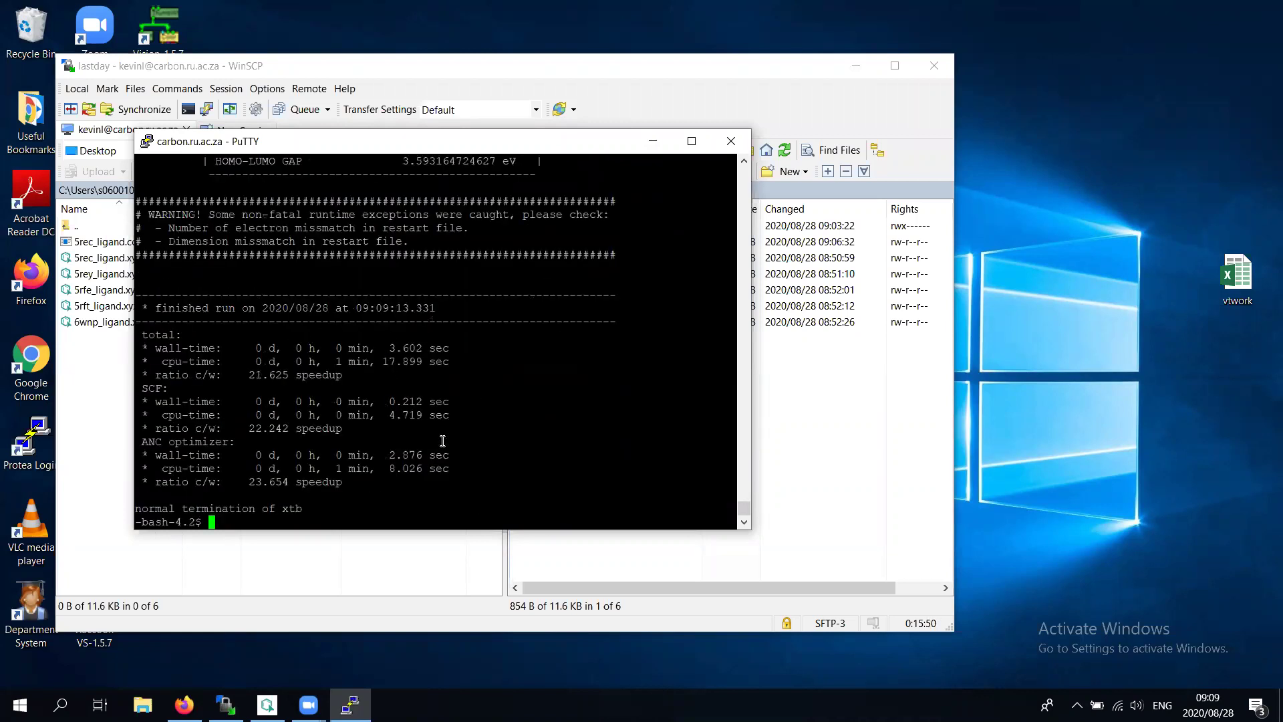
{"action": "type", "text": "ls"}
{"action": "key", "text": "Return"}
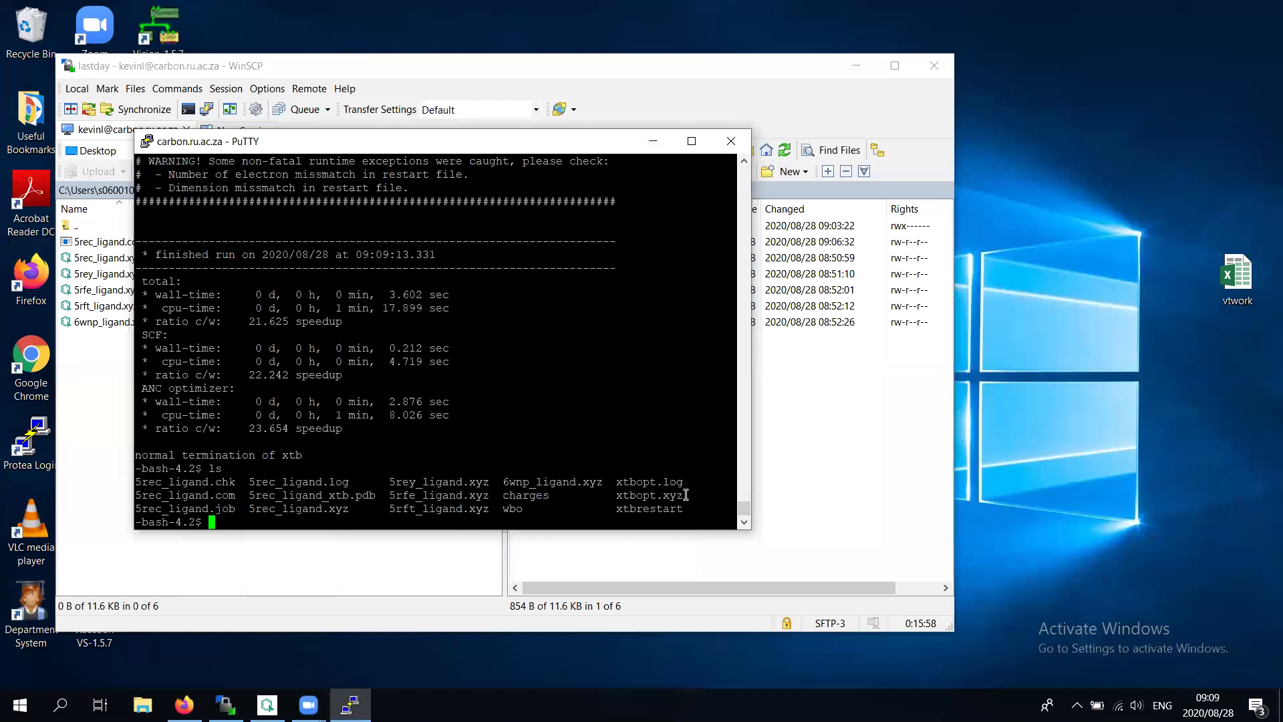
Convert the 5rey result to 5rey_ligand_xtb.pdb with the edited babel command
{"action": "type", "text": "xtb 5rey_ligand.xyz --opt"}
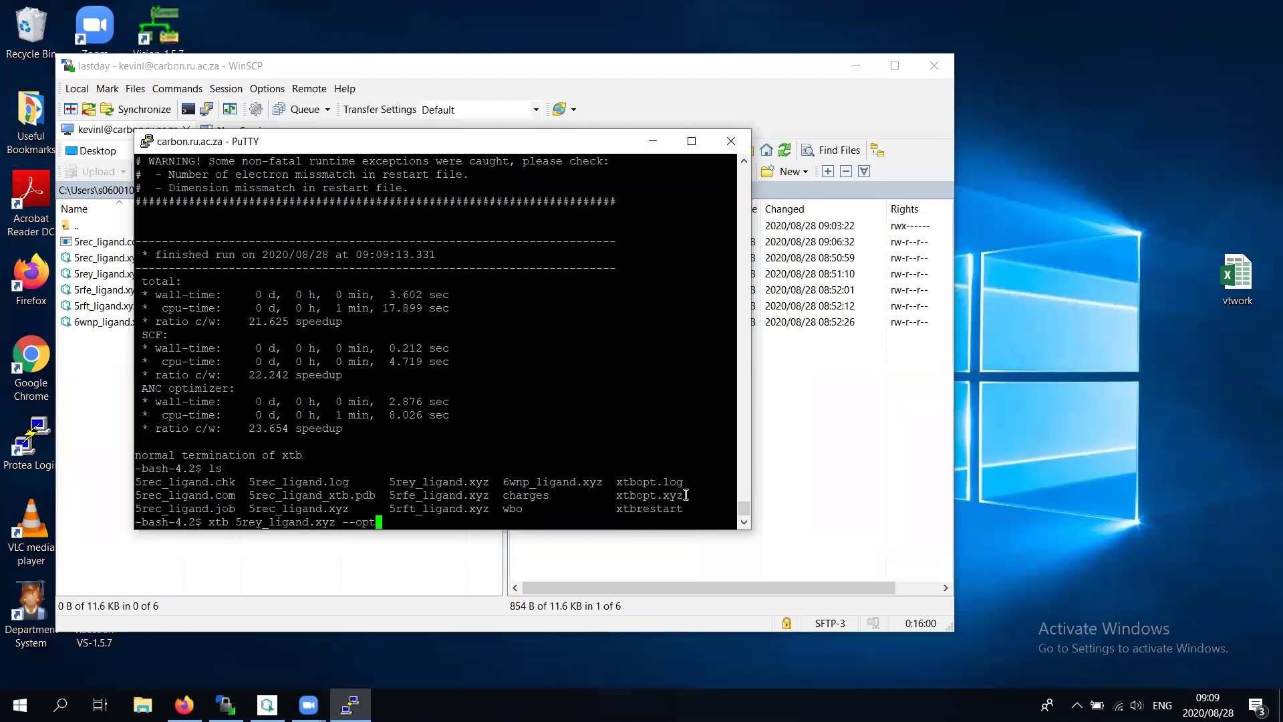
{"action": "key", "text": "Up"}
{"action": "key", "text": "Left"}
{"action": "key", "text": "Left"}
{"action": "key", "text": "Left"}
{"action": "key", "text": "Left"}
{"action": "key", "text": "Left"}
{"action": "key", "text": "Left"}
{"action": "key", "text": "Left"}
{"action": "key", "text": "Left"}
{"action": "key", "text": "Left"}
{"action": "key", "text": "Left"}
{"action": "key", "text": "Left"}
{"action": "key", "text": "Left"}
{"action": "key", "text": "Left"}
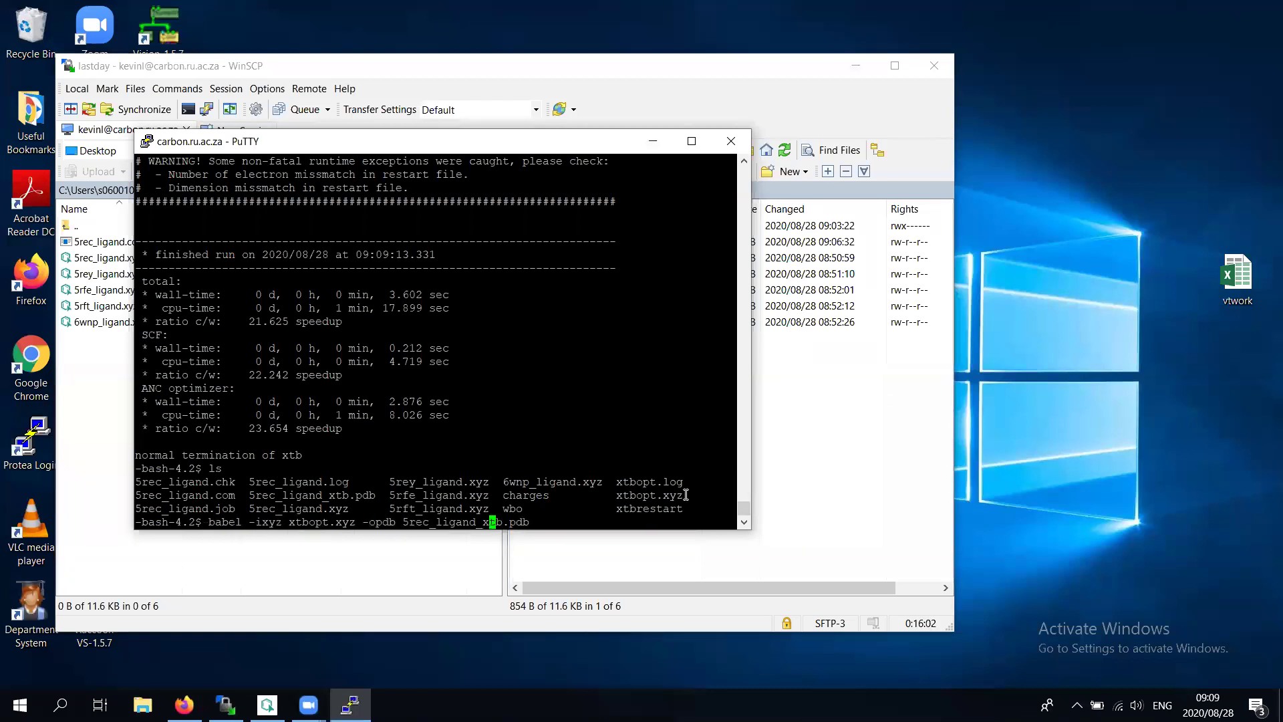
{"action": "key", "text": "Left"}
{"action": "key", "text": "Left"}
{"action": "key", "text": "BackSpace"}
{"action": "type", "text": "y"}
{"action": "key", "text": "Return"}
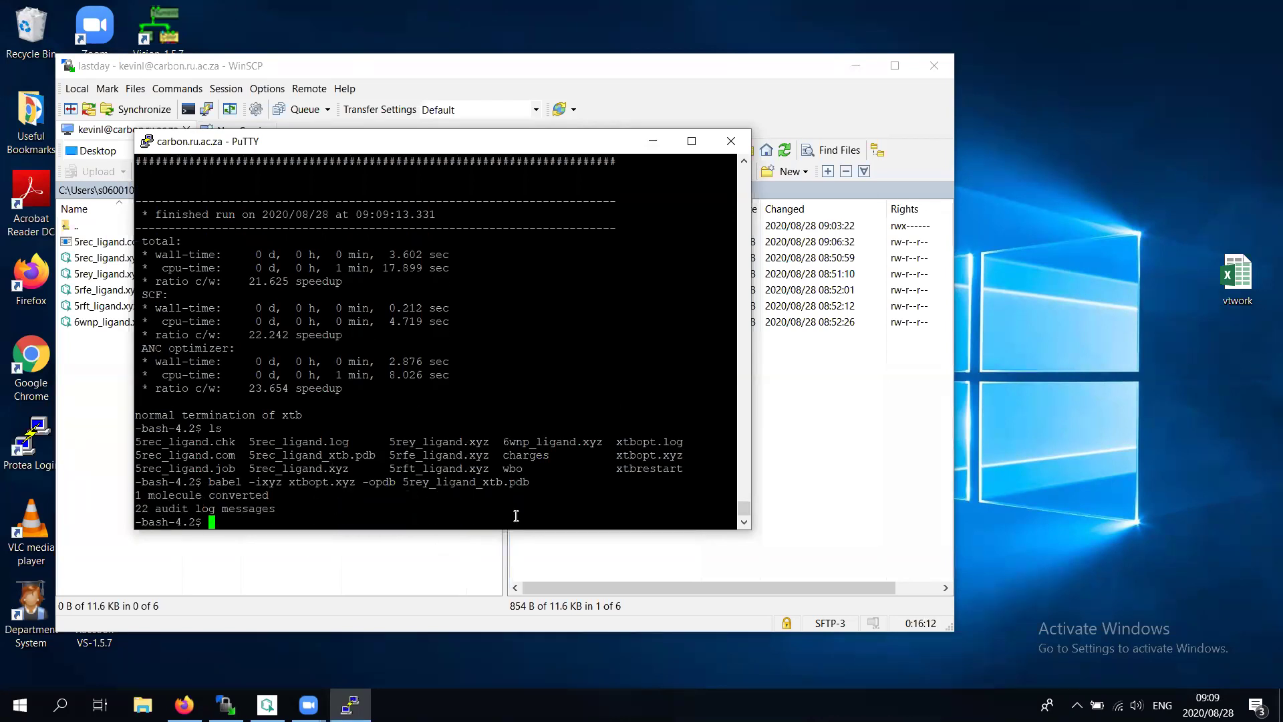
Run xtb --opt on 5rfe_ligand.xyz
{"action": "key", "text": "Up"}
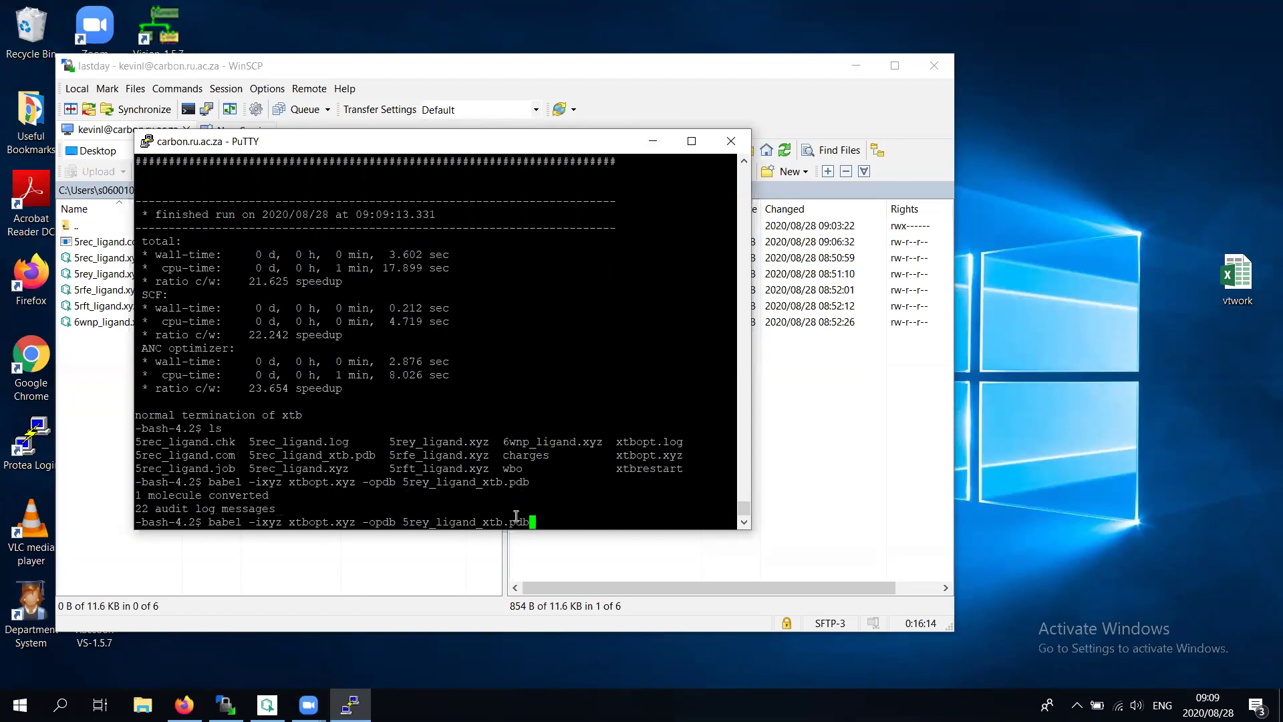
{"action": "key", "text": "Up"}
{"action": "key", "text": "Up"}
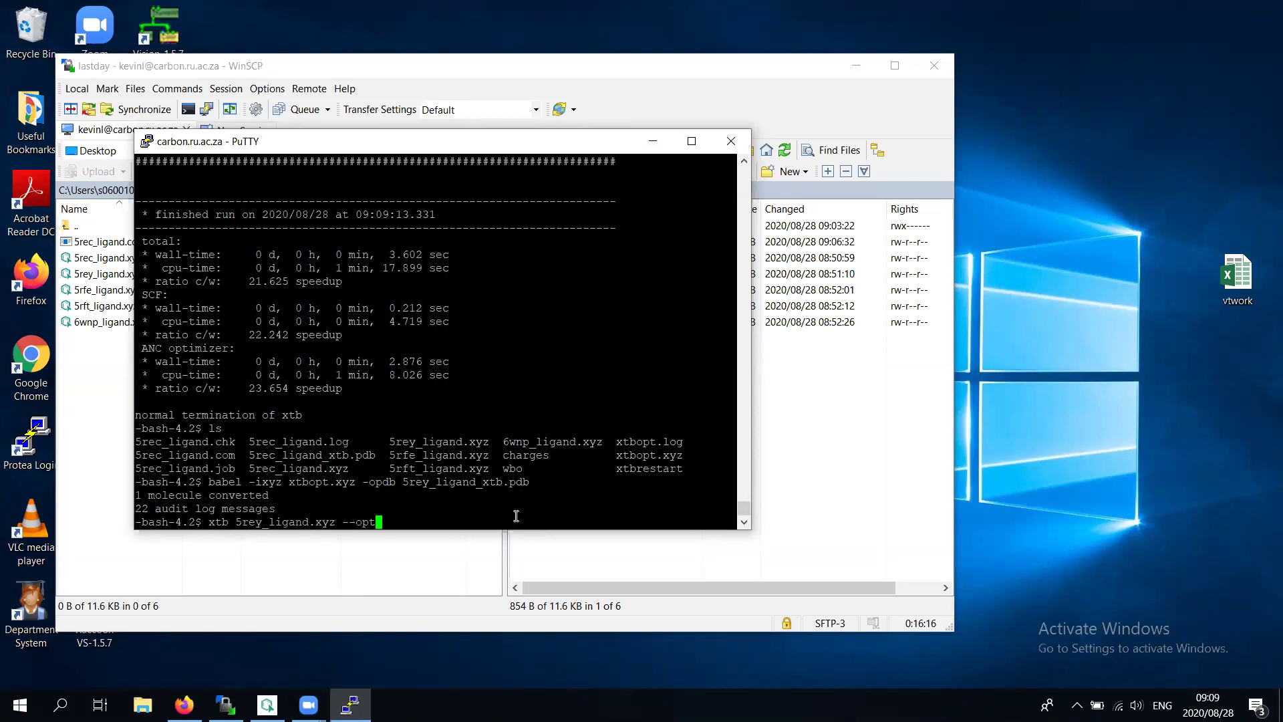
{"action": "key", "text": "Left"}
{"action": "key", "text": "Left"}
{"action": "key", "text": "Left"}
{"action": "key", "text": "Left"}
{"action": "key", "text": "Left"}
{"action": "key", "text": "Left"}
{"action": "key", "text": "Left"}
{"action": "key", "text": "Left"}
{"action": "key", "text": "Left"}
{"action": "key", "text": "Left"}
{"action": "key", "text": "Left"}
{"action": "key", "text": "Left"}
{"action": "key", "text": "Left"}
{"action": "key", "text": "Left"}
{"action": "key", "text": "Left"}
{"action": "key", "text": "Left"}
{"action": "key", "text": "Left"}
{"action": "key", "text": "BackSpace"}
{"action": "key", "text": "BackSpace"}
{"action": "type", "text": "fe"}
{"action": "key", "text": "Return"}
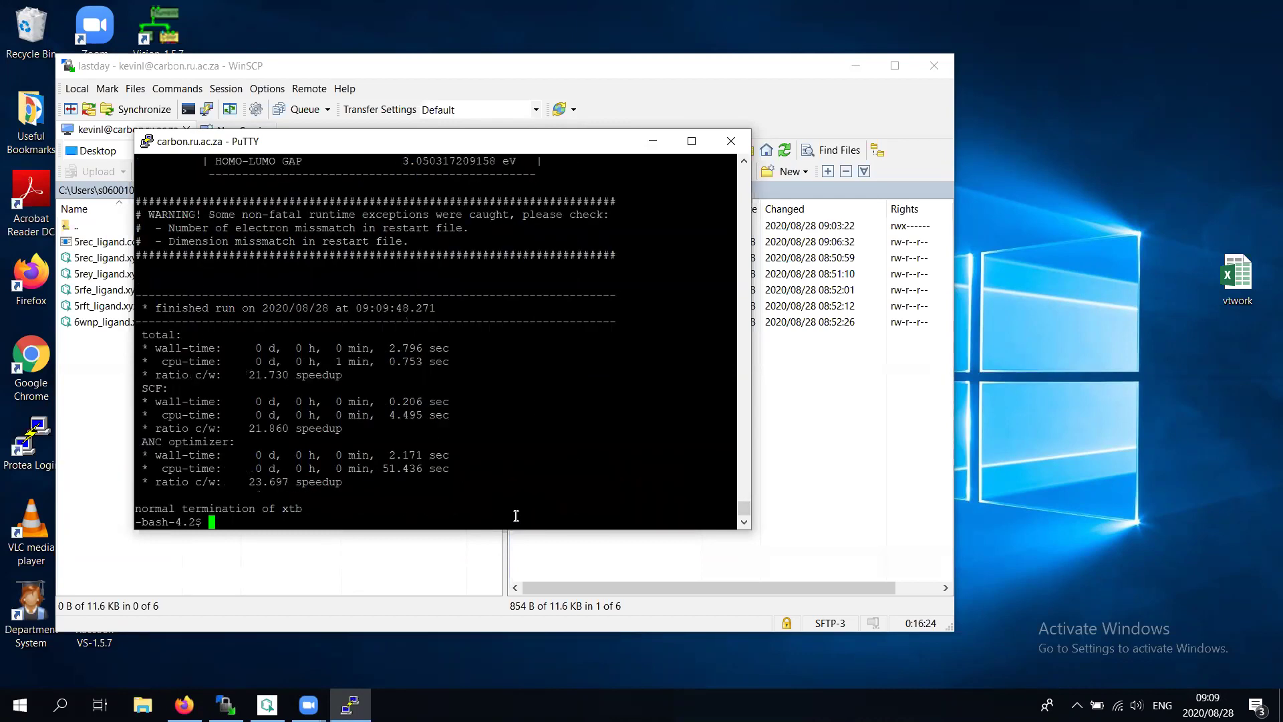
Convert the 5rfe result to 5rfe_ligand_xtb.pdb and list the new PDB files
{"action": "key", "text": "Up"}
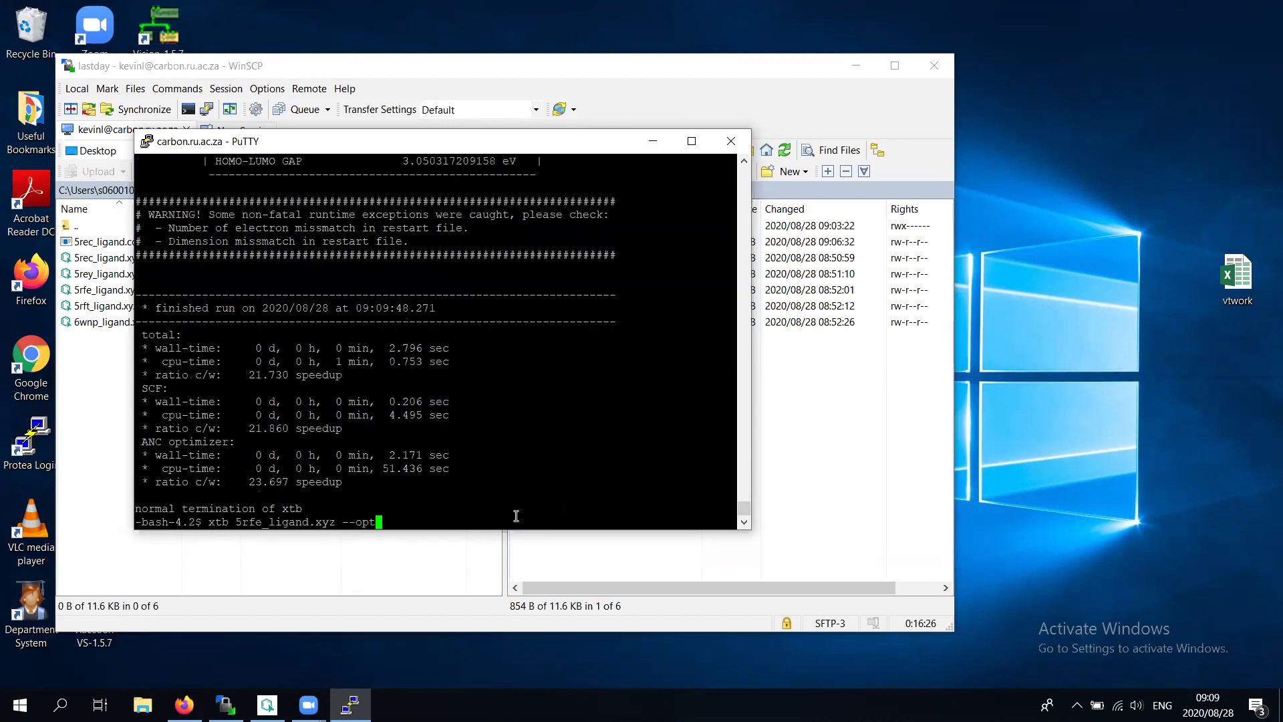
{"action": "key", "text": "Up"}
{"action": "key", "text": "Left"}
{"action": "key", "text": "Left"}
{"action": "key", "text": "Left"}
{"action": "key", "text": "Left"}
{"action": "key", "text": "Left"}
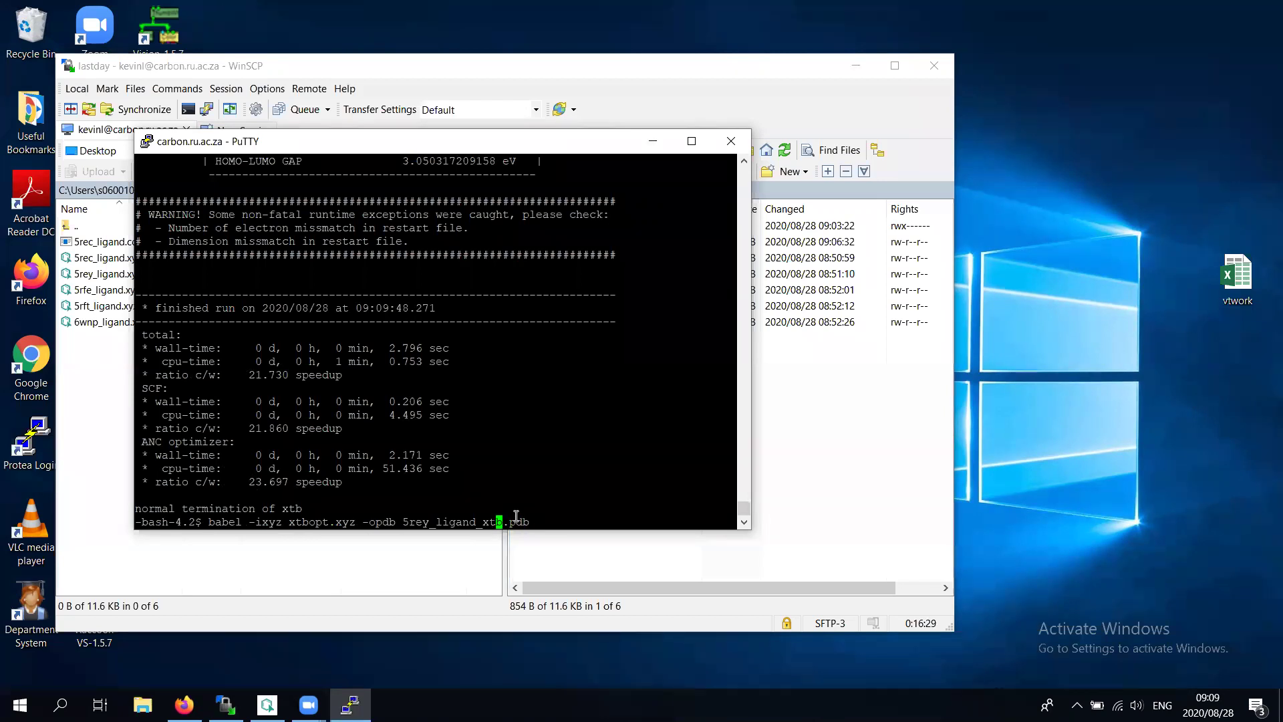
{"action": "key", "text": "Left"}
{"action": "key", "text": "Left"}
{"action": "key", "text": "Left"}
{"action": "key", "text": "Left"}
{"action": "key", "text": "Left"}
{"action": "key", "text": "Left"}
{"action": "key", "text": "Left"}
{"action": "key", "text": "Left"}
{"action": "key", "text": "Left"}
{"action": "key", "text": "Left"}
{"action": "key", "text": "BackSpace"}
{"action": "key", "text": "BackSpace"}
{"action": "type", "text": "fe"}
{"action": "key", "text": "Return"}
{"action": "type", "text": "ls"}
{"action": "key", "text": "Return"}
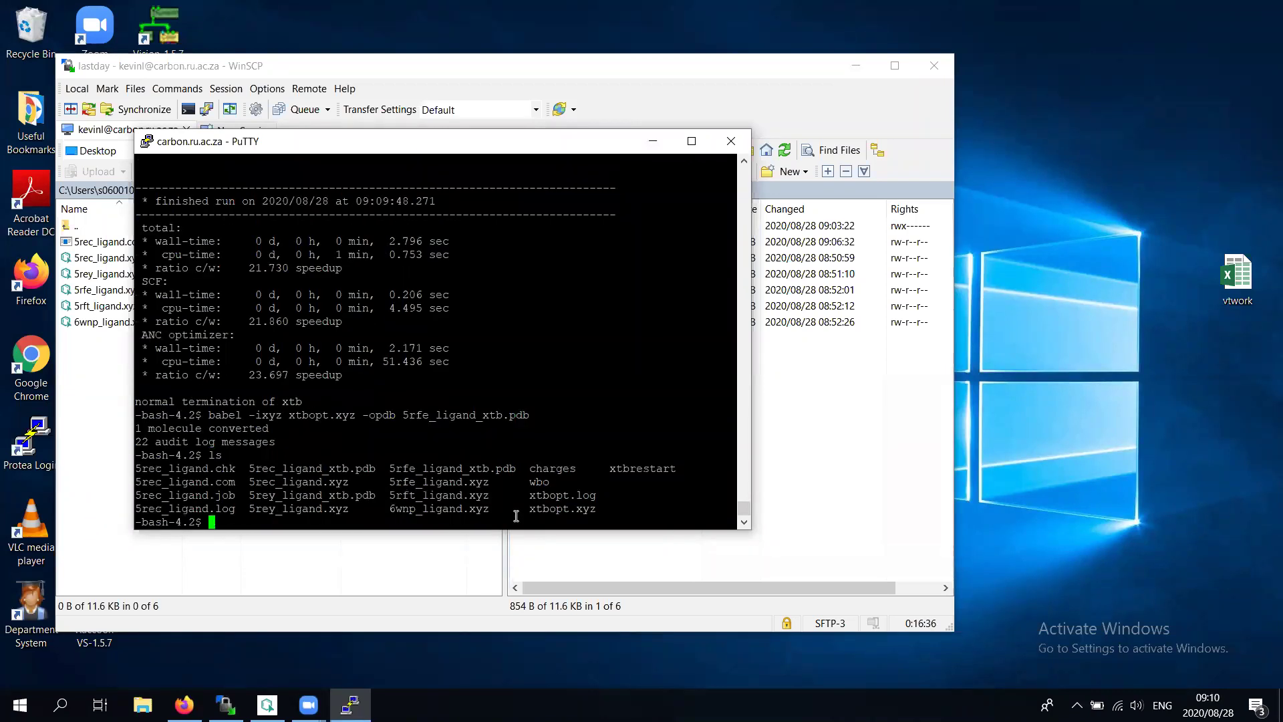
{"action": "key", "text": "Up"}
{"action": "key", "text": "Up"}
{"action": "key", "text": "Up"}
{"action": "key", "text": "Up"}
{"action": "key", "text": "Up"}
{"action": "key", "text": "Up"}
{"action": "key", "text": "Up"}
{"action": "key", "text": "Left"}
{"action": "key", "text": "Left"}
{"action": "key", "text": "Left"}
{"action": "key", "text": "Left"}
{"action": "key", "text": "Left"}
{"action": "key", "text": "Left"}
{"action": "key", "text": "Left"}
{"action": "key", "text": "Left"}
{"action": "key", "text": "Left"}
{"action": "key", "text": "Left"}
{"action": "key", "text": "Left"}
{"action": "key", "text": "Left"}
{"action": "key", "text": "Left"}
{"action": "key", "text": "Left"}
{"action": "key", "text": "Left"}
{"action": "key", "text": "Left"}
{"action": "key", "text": "Left"}
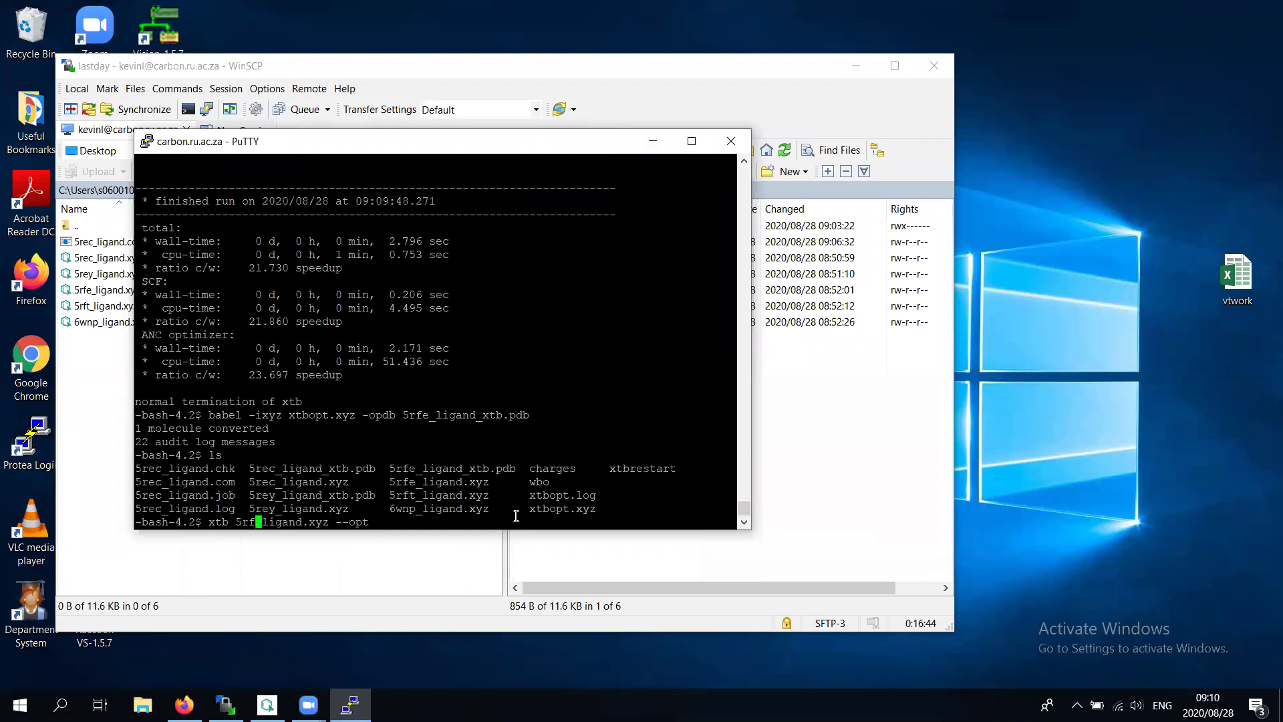
Optimise 5rft_ligand.xyz with xtb and list the resulting files
{"action": "key", "text": "Return"}
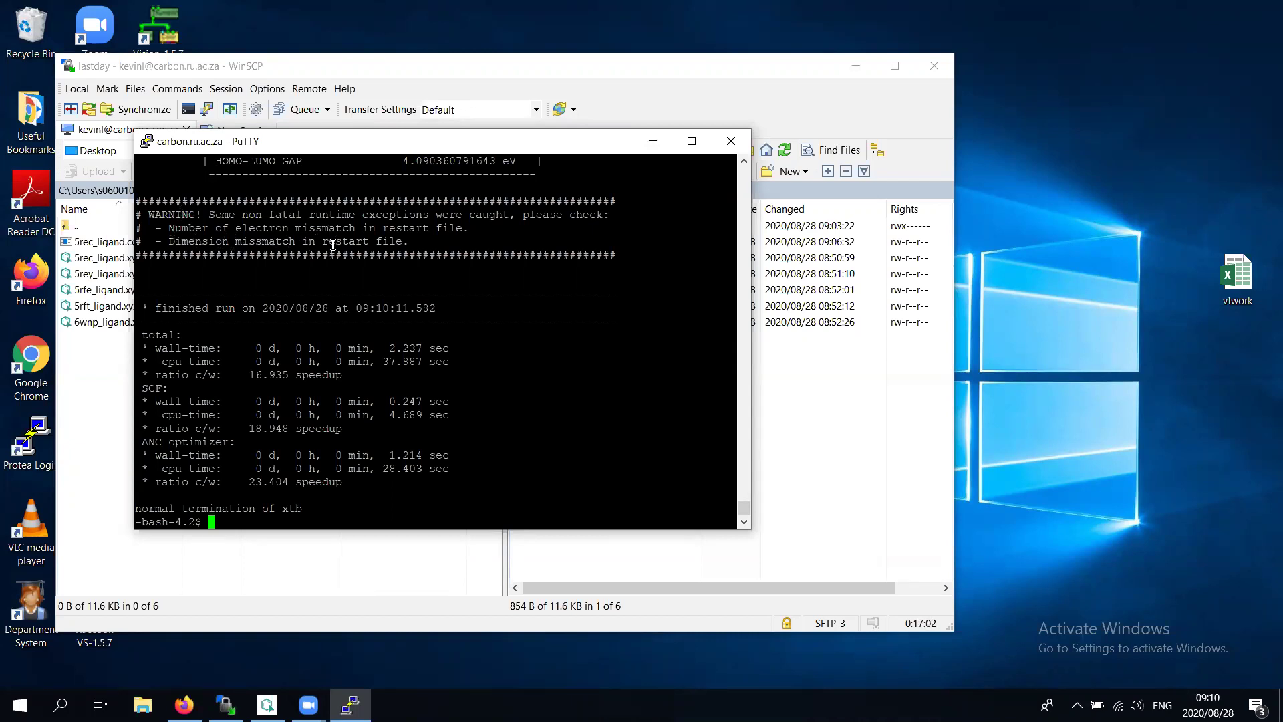
{"action": "type", "text": "ls"}
{"action": "key", "text": "Return"}
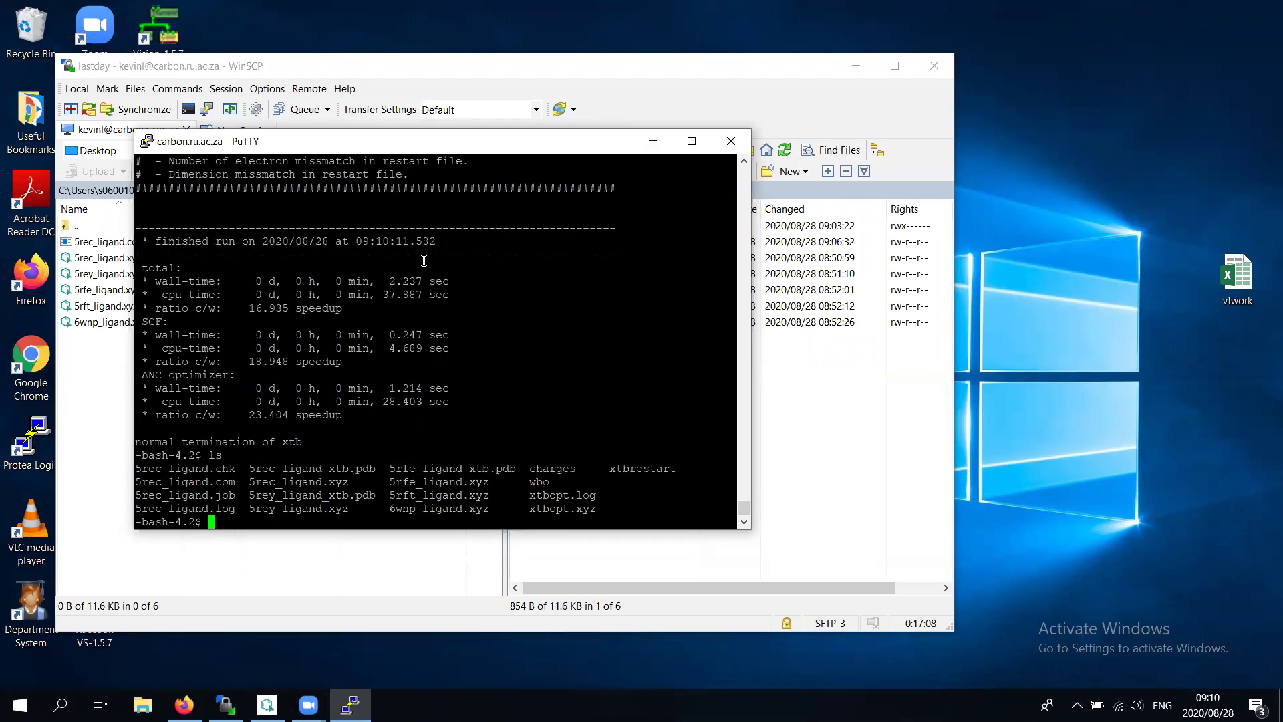
Delete the stale xtbrestart file and rerun 'xtb 5rey_ligand.xyz --opt' from scratch
{"action": "type", "text": "rm xtbre"}
{"action": "key", "text": "Tab"}
{"action": "key", "text": "Return"}
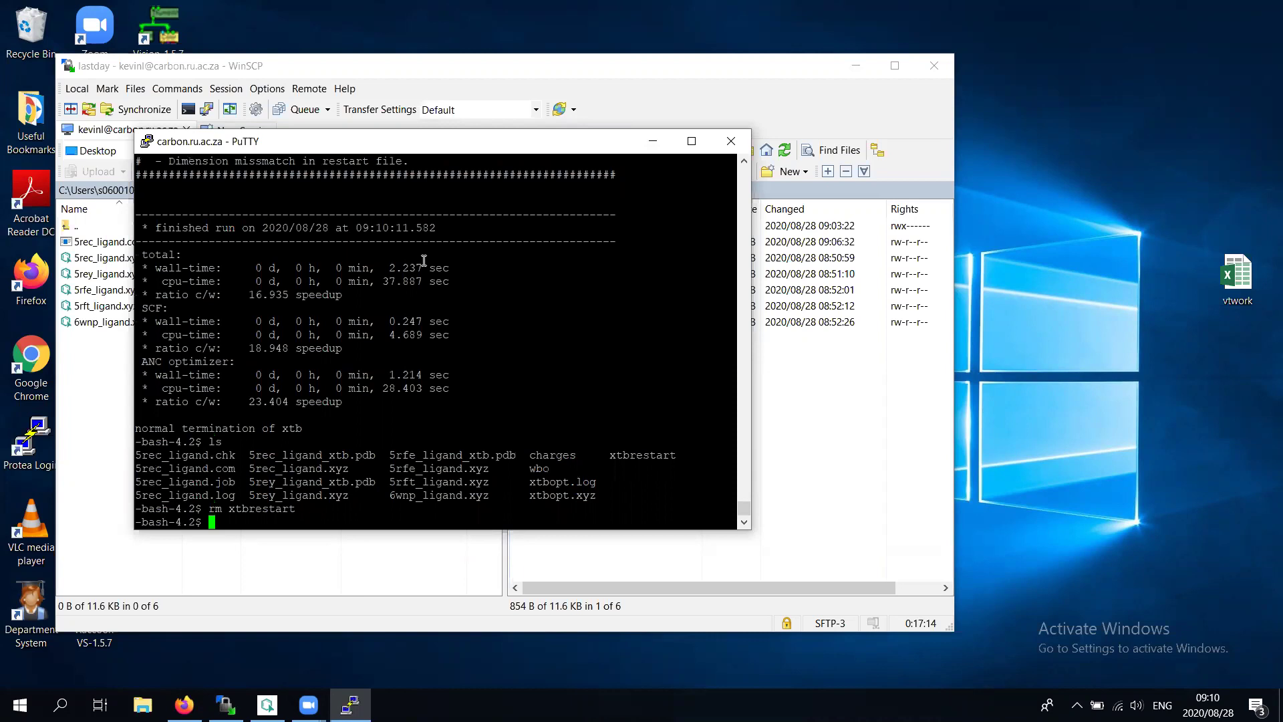
{"action": "key", "text": "Up"}
{"action": "key", "text": "Up"}
{"action": "key", "text": "Up"}
{"action": "key", "text": "Up"}
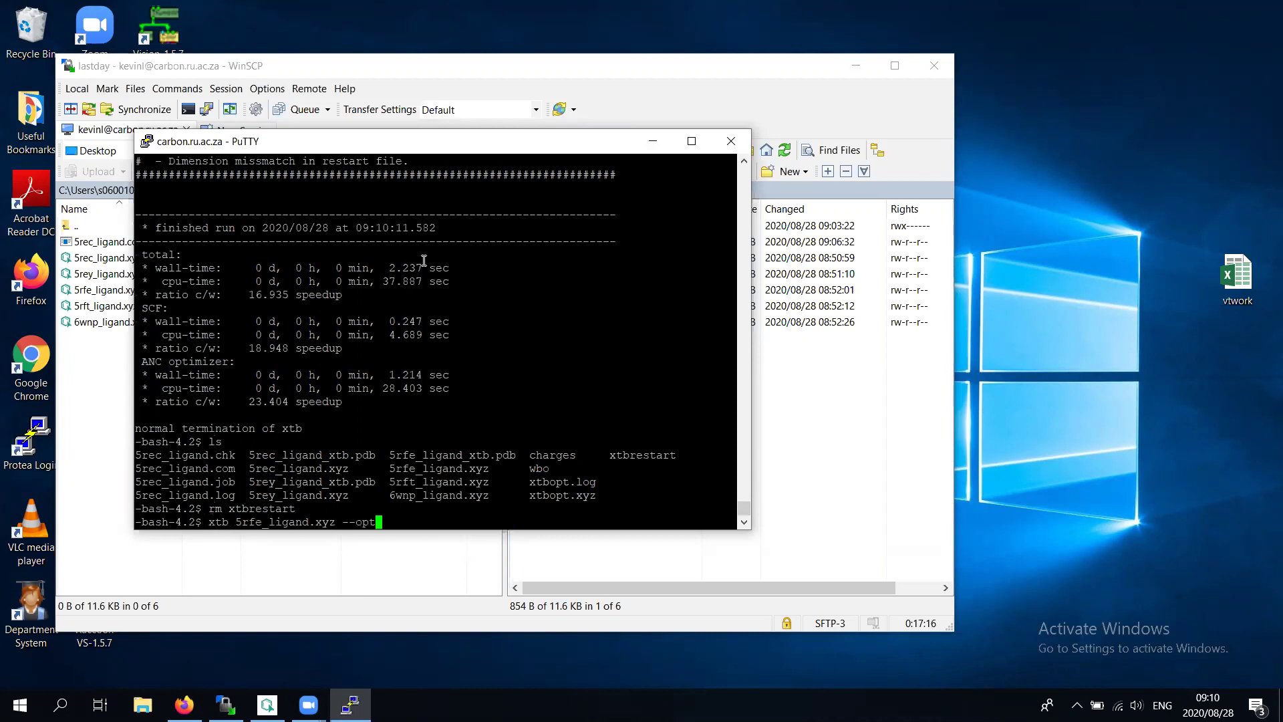
{"action": "key", "text": "Up"}
{"action": "key", "text": "Up"}
{"action": "key", "text": "Up"}
{"action": "key", "text": "Up"}
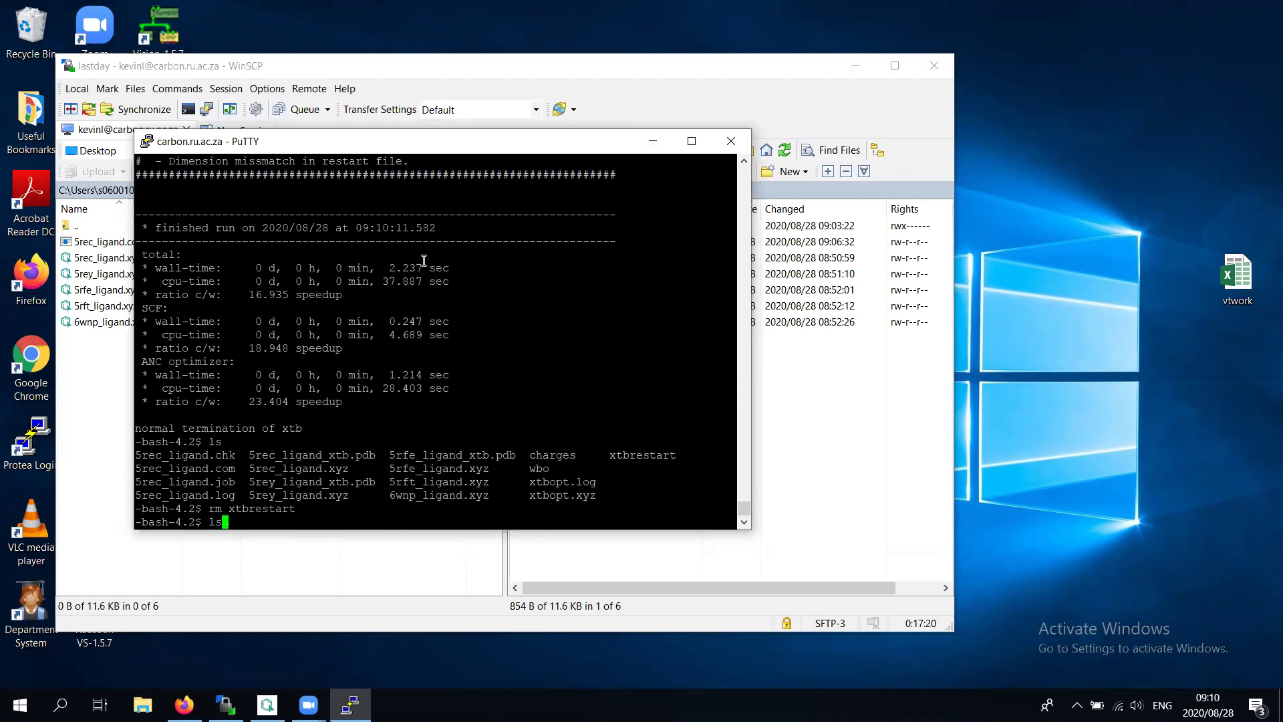
{"action": "key", "text": "Up"}
{"action": "key", "text": "Up"}
{"action": "key", "text": "Up"}
{"action": "key", "text": "Up"}
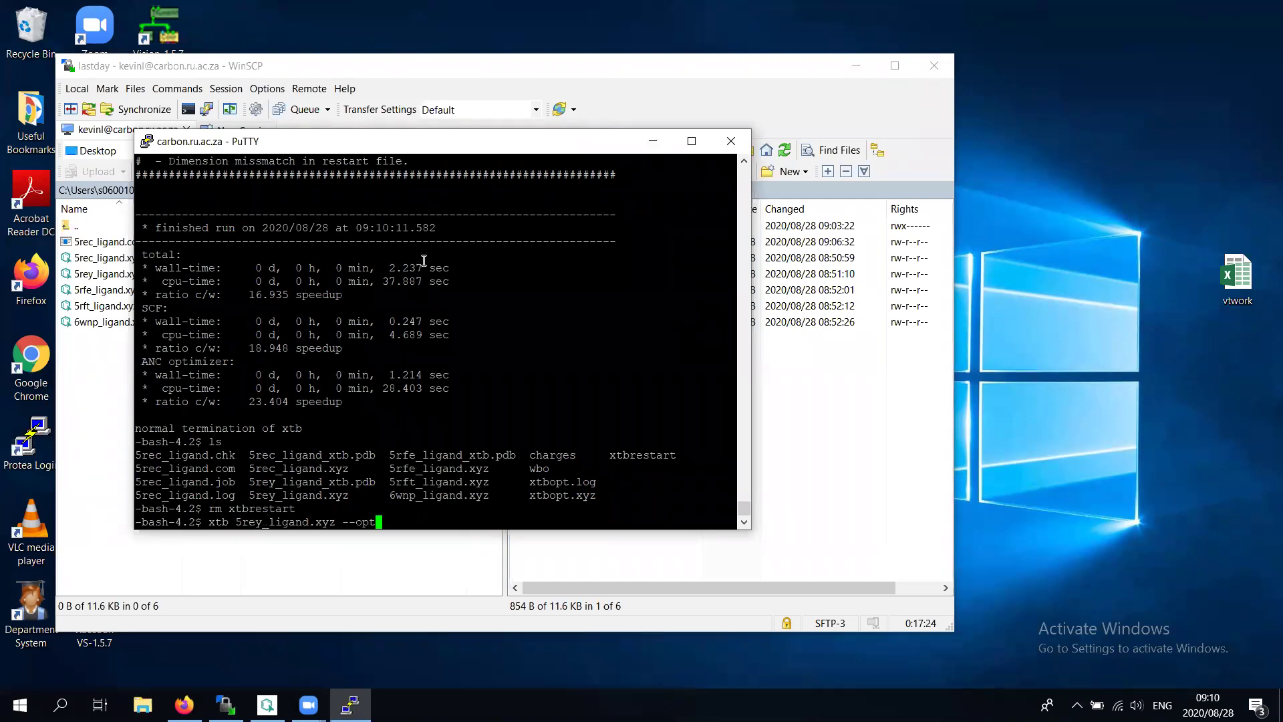
{"action": "key", "text": "Return"}
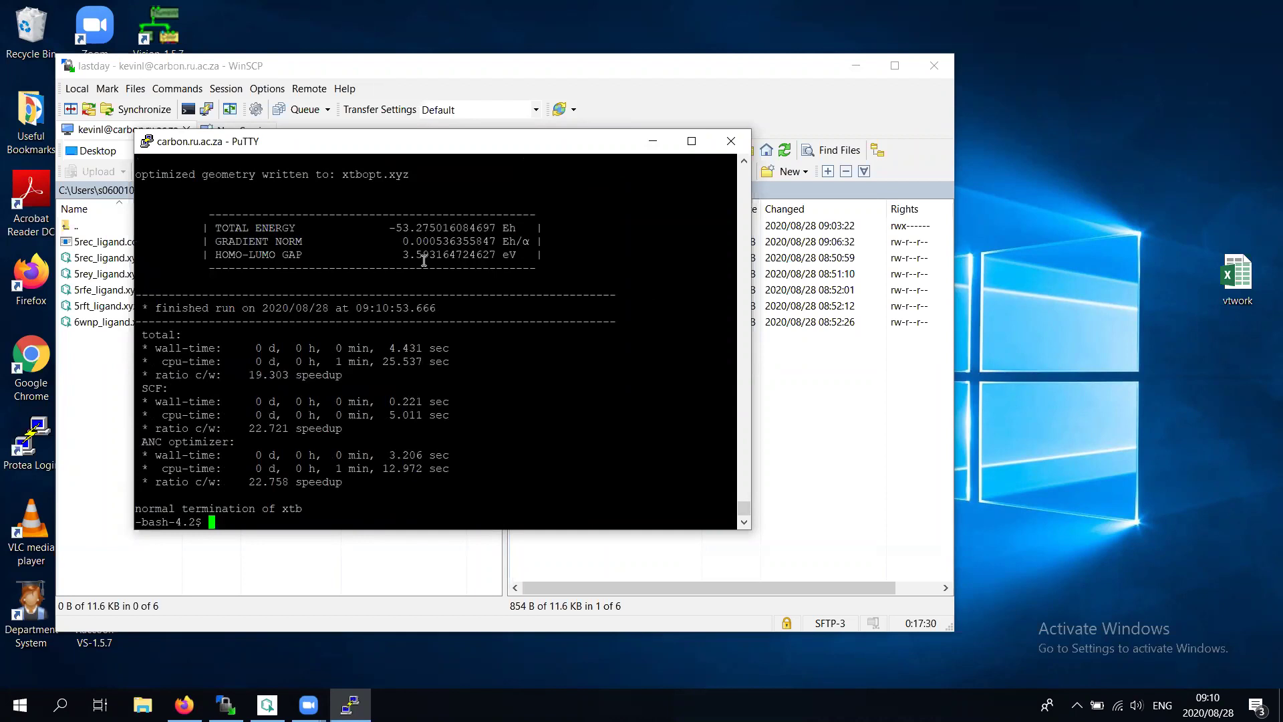
Convert the rerun xtb result to 5rey_ligand_xtb.pdb with babel, then delete xtbrestart
{"action": "key", "text": "Up"}
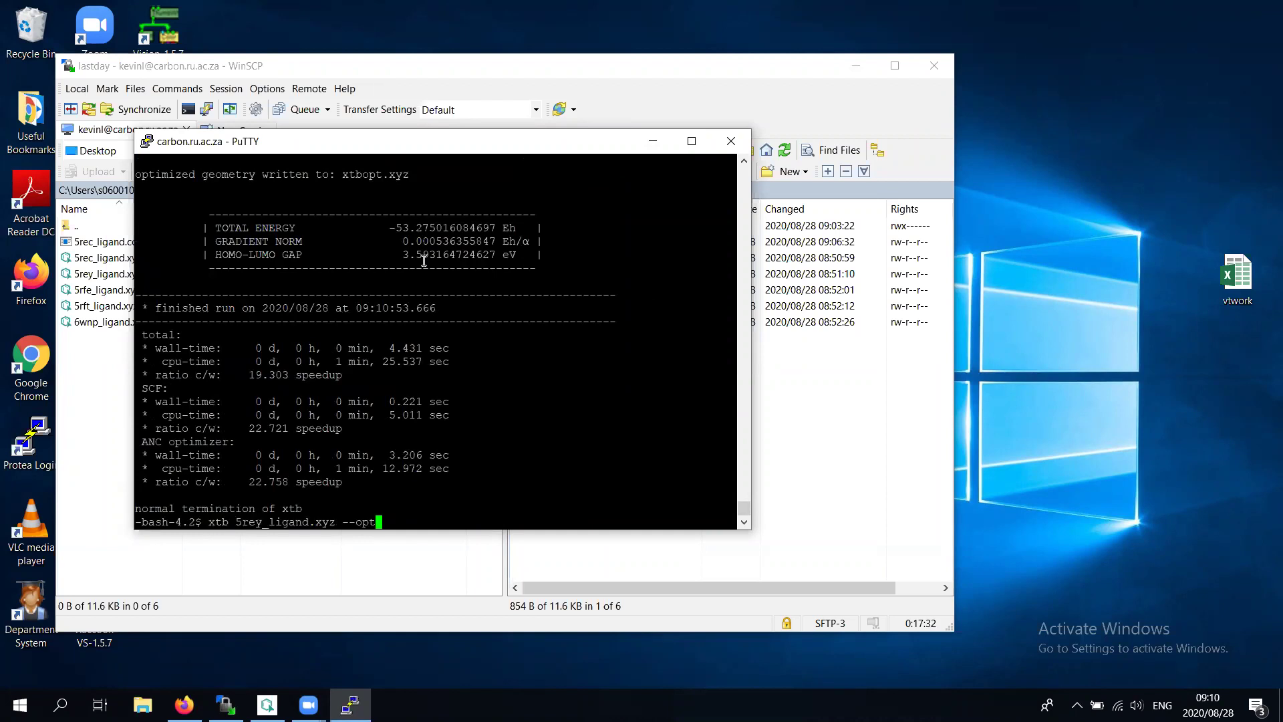
{"action": "key", "text": "Up"}
{"action": "key", "text": "Up"}
{"action": "key", "text": "Up"}
{"action": "key", "text": "Up"}
{"action": "key", "text": "Up"}
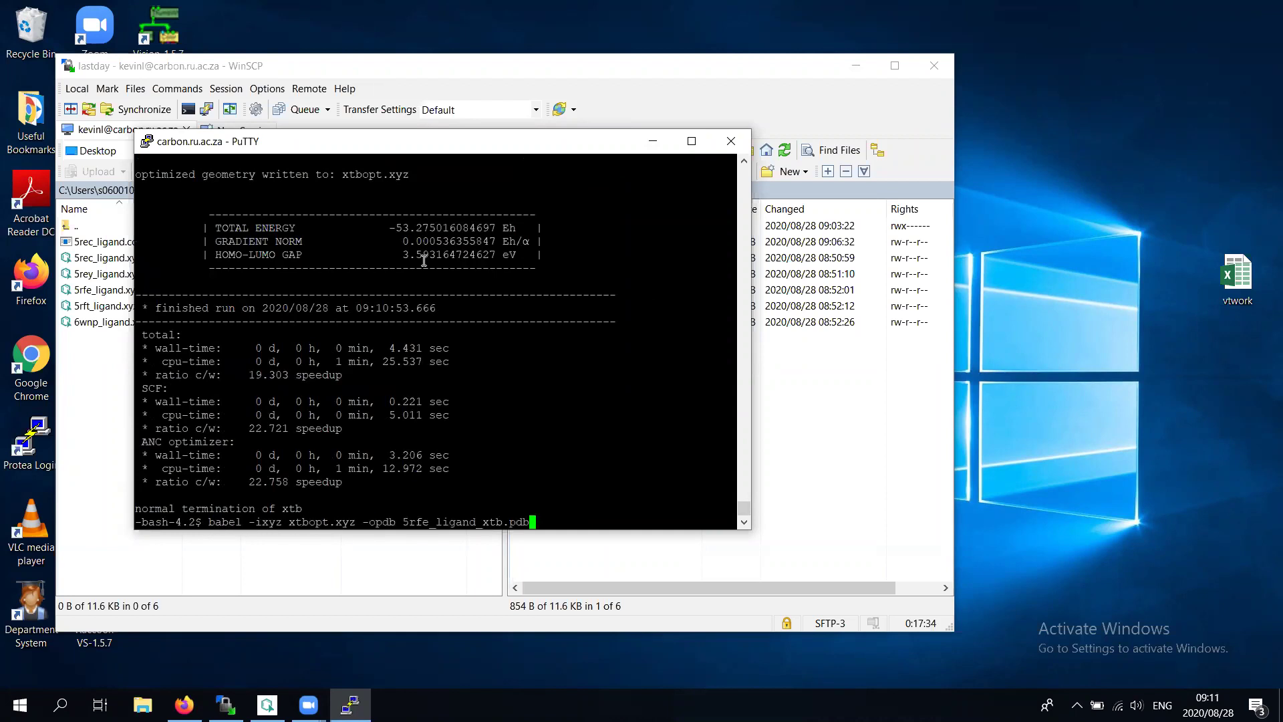
{"action": "key", "text": "Up"}
{"action": "key", "text": "Up"}
{"action": "key", "text": "Up"}
{"action": "key", "text": "Up"}
{"action": "key", "text": "Return"}
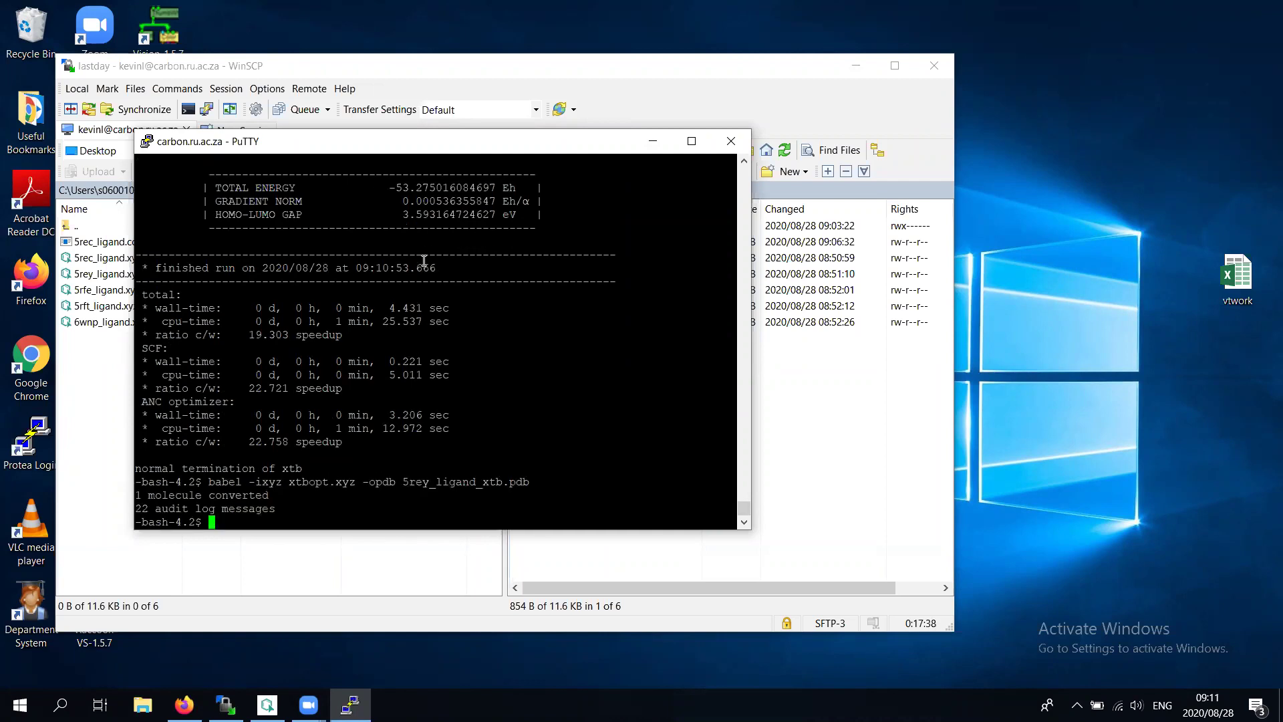
{"action": "type", "text": "rm xtbre"}
{"action": "key", "text": "Tab"}
{"action": "key", "text": "Return"}
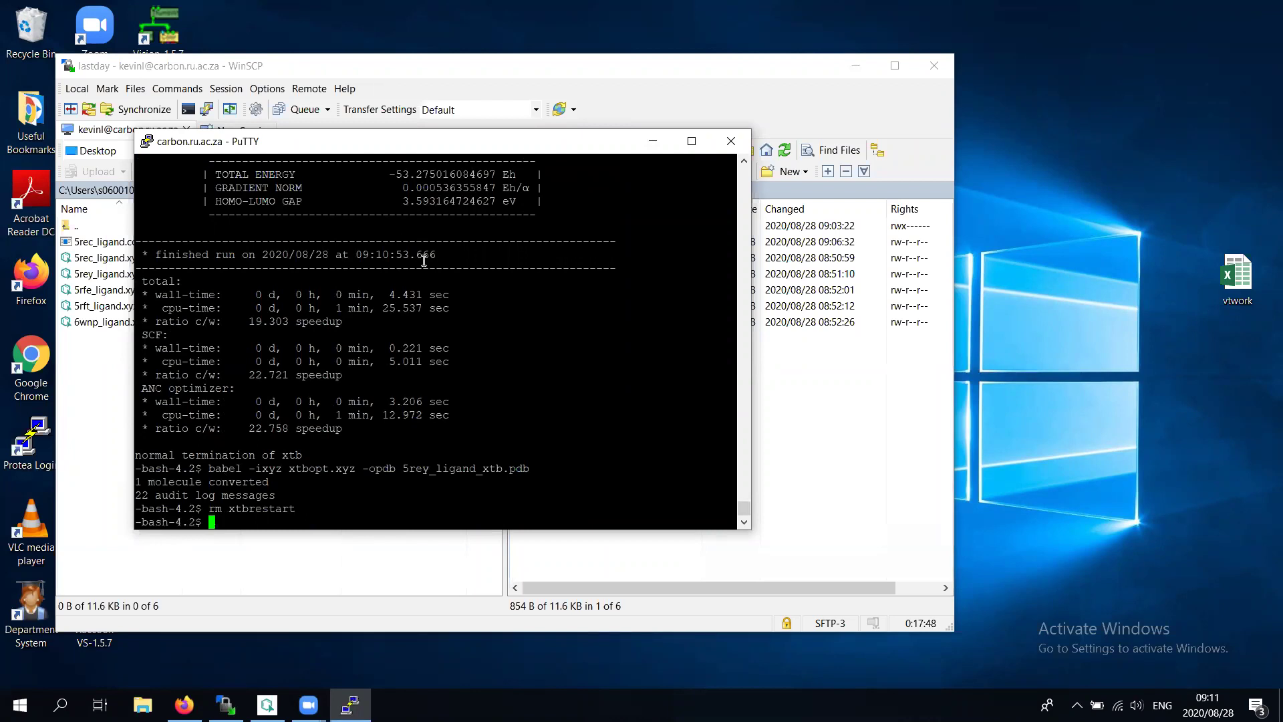
Rerun an xtb ligand optimisation recalled from command history
{"action": "key", "text": "Up"}
{"action": "key", "text": "Up"}
{"action": "key", "text": "Up"}
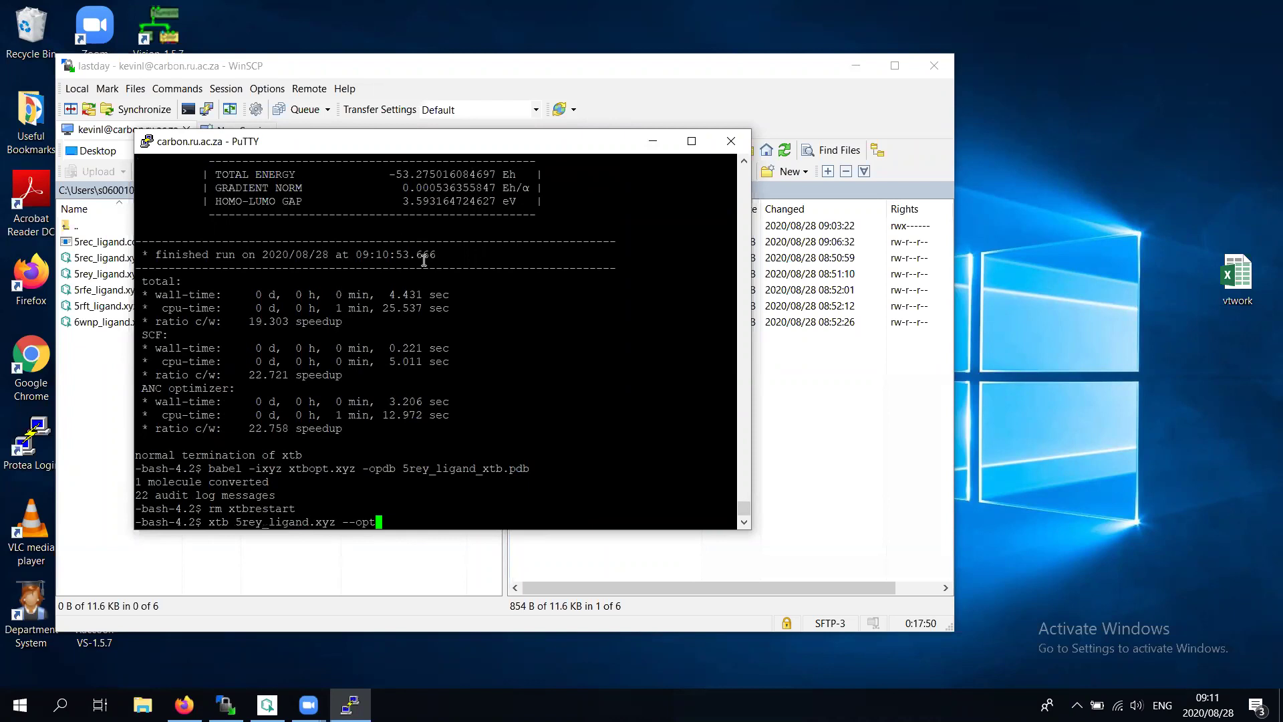
{"action": "key", "text": "Down"}
{"action": "key", "text": "Down"}
{"action": "key", "text": "Up"}
{"action": "key", "text": "Up"}
{"action": "key", "text": "Up"}
{"action": "key", "text": "Up"}
{"action": "key", "text": "Up"}
{"action": "key", "text": "Down"}
{"action": "key", "text": "Up"}
{"action": "key", "text": "Up"}
{"action": "key", "text": "Up"}
{"action": "key", "text": "Up"}
{"action": "key", "text": "Down"}
{"action": "key", "text": "Up"}
{"action": "key", "text": "Down"}
{"action": "key", "text": "Return"}
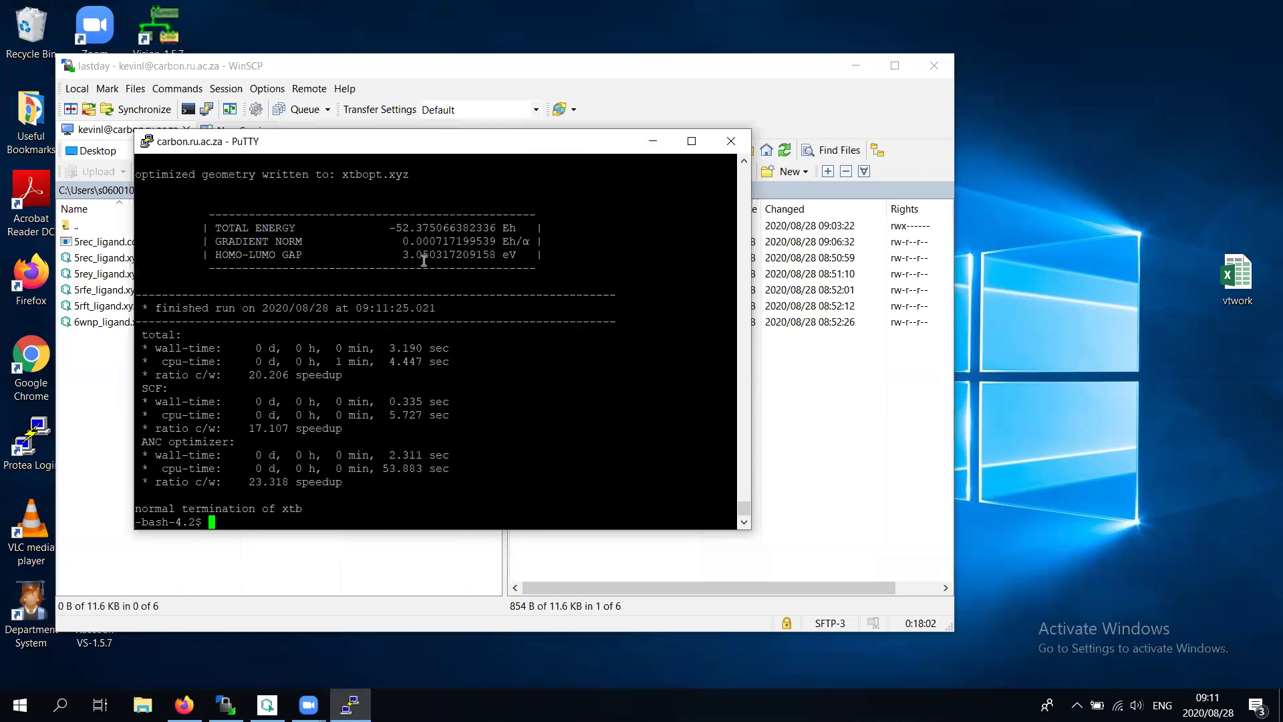
Delete the xtb restart file using the recalled rm xtbrestart command
{"action": "type", "text": "babel -ixyz xtbopt.xyz -opdb 5rey_ligand_xtb.pdb"}
{"action": "key", "text": "Up"}
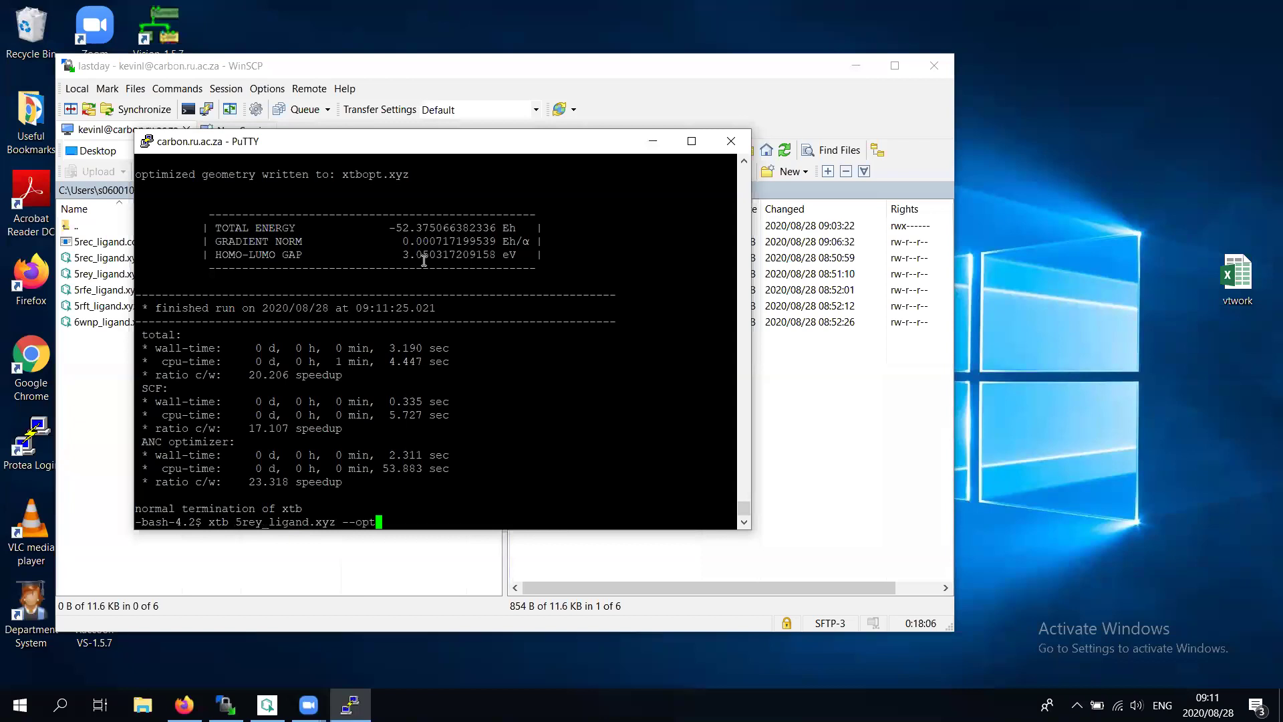
{"action": "key", "text": "Down"}
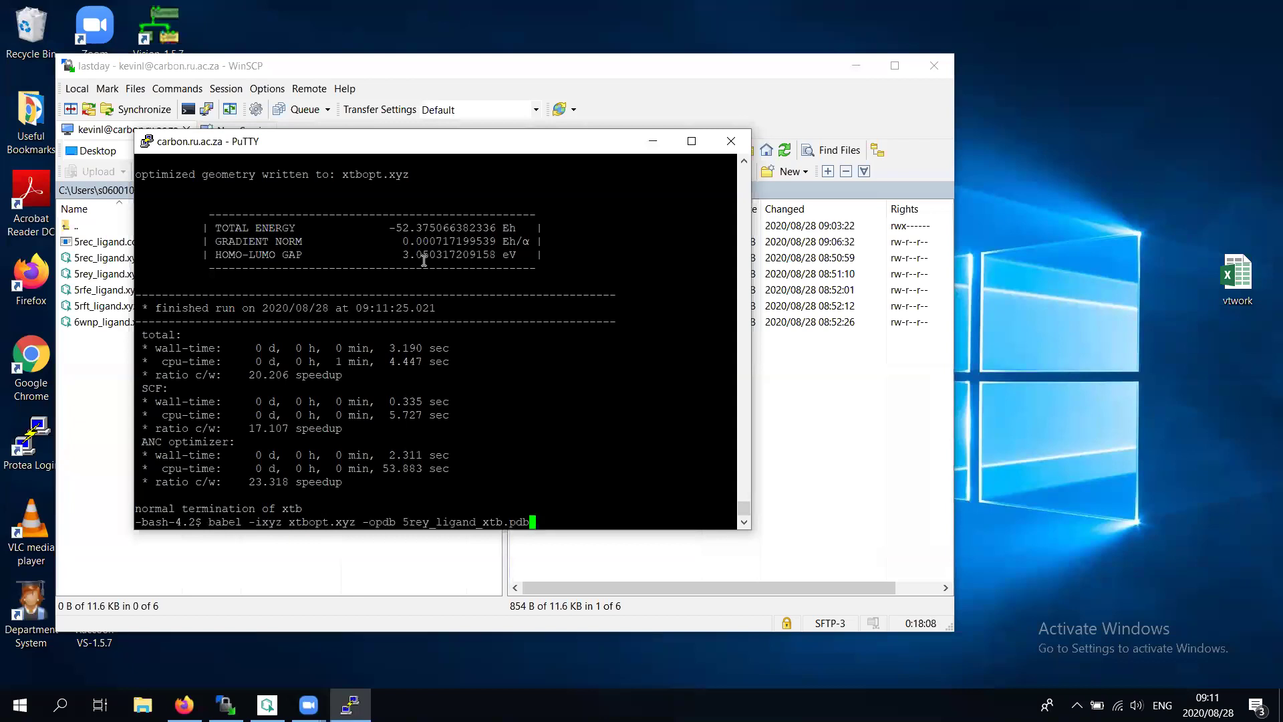
{"action": "key", "text": "Up"}
{"action": "key", "text": "Up"}
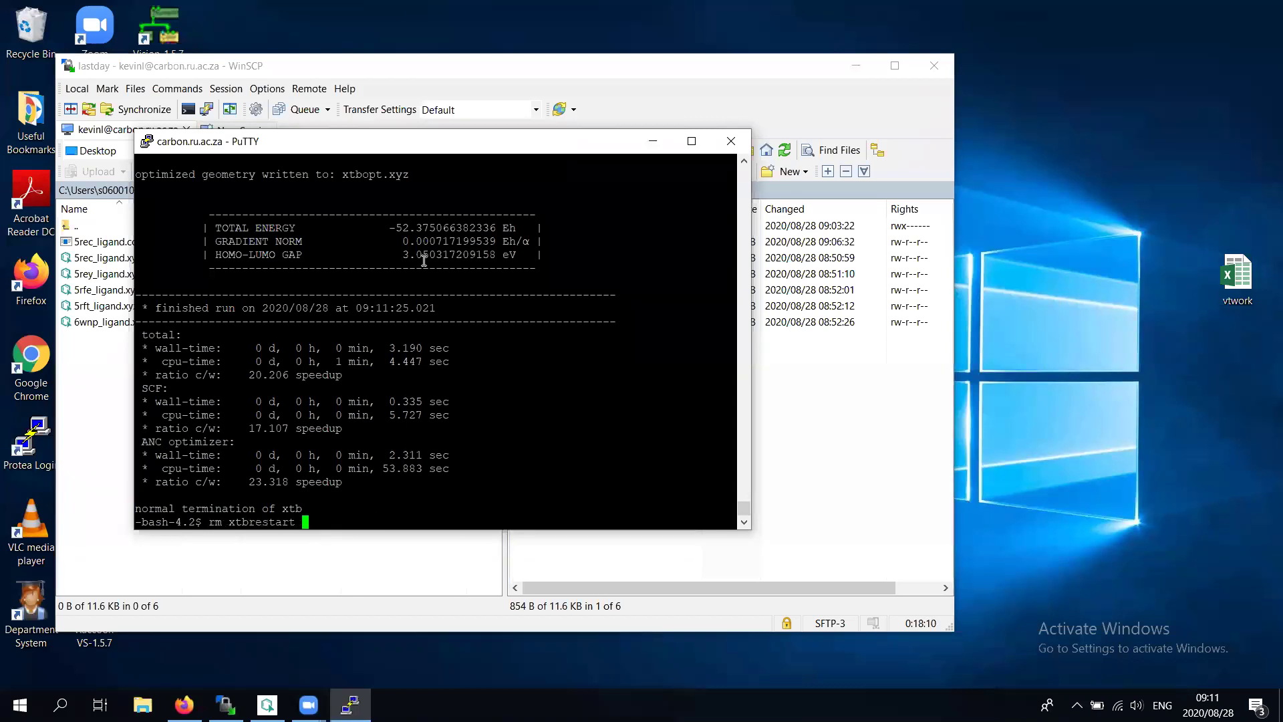
{"action": "key", "text": "Return"}
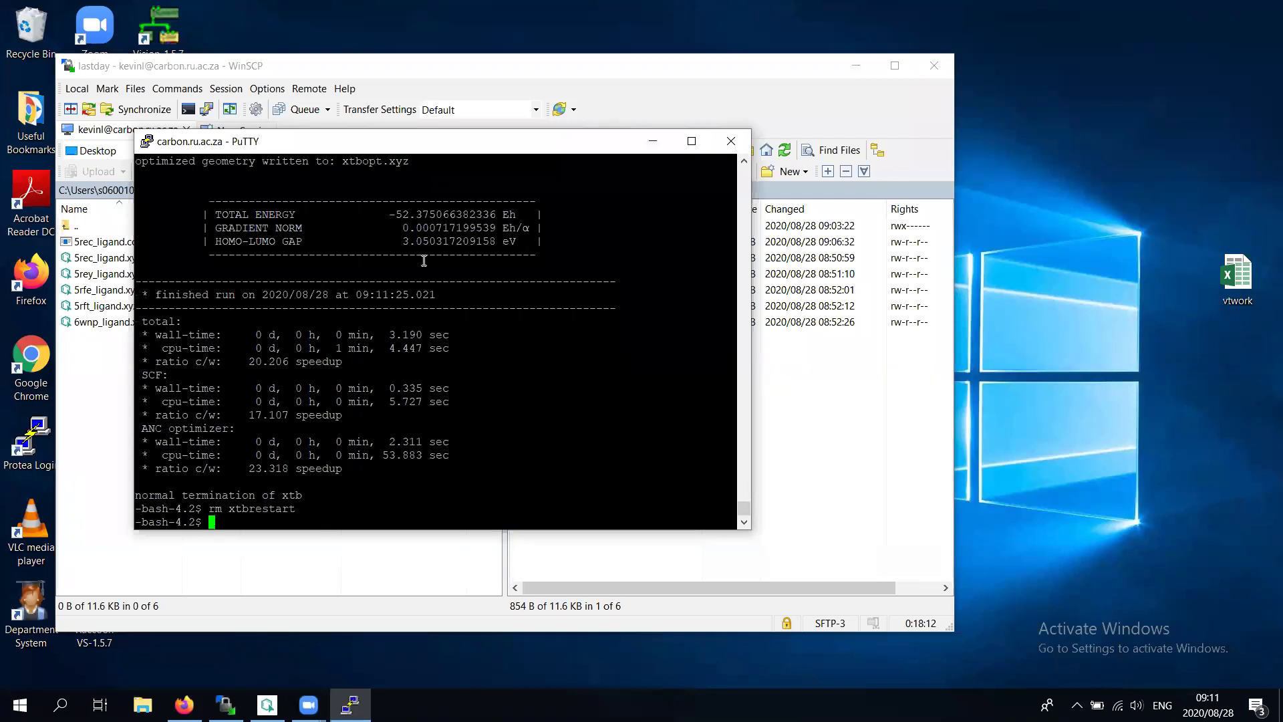
Attempt converting xtbopt.xyz to 5rfe_ligand_xtb.pdb with a mistyped babel command
{"action": "key", "text": "Up"}
{"action": "key", "text": "Up"}
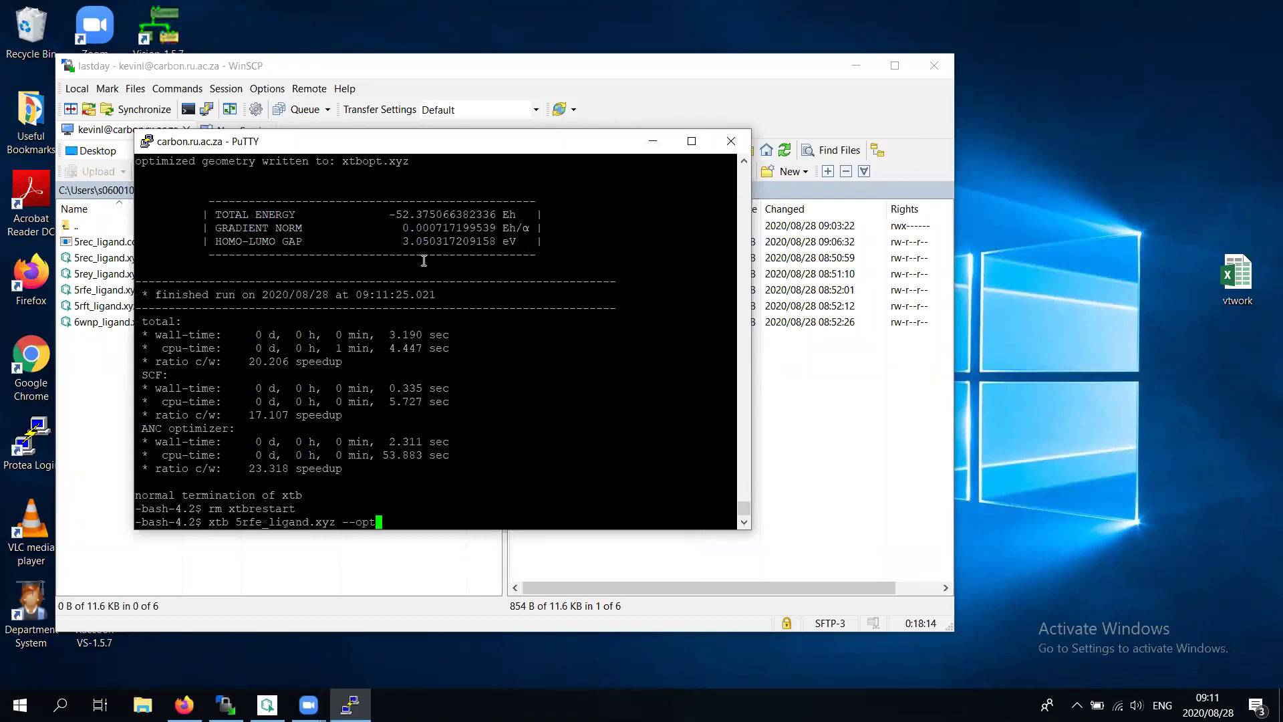
{"action": "key", "text": "Down"}
{"action": "key", "text": "Down"}
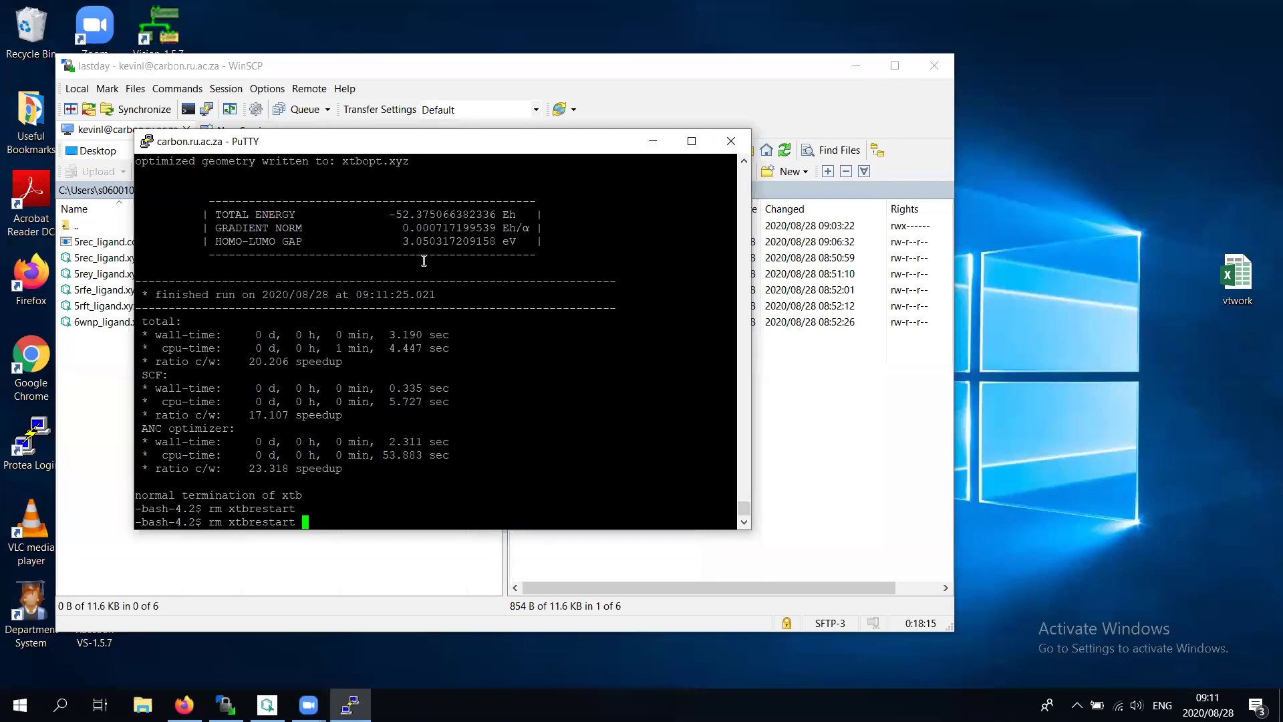
{"action": "key", "text": "Up"}
{"action": "key", "text": "Up"}
{"action": "key", "text": "Up"}
{"action": "key", "text": "Up"}
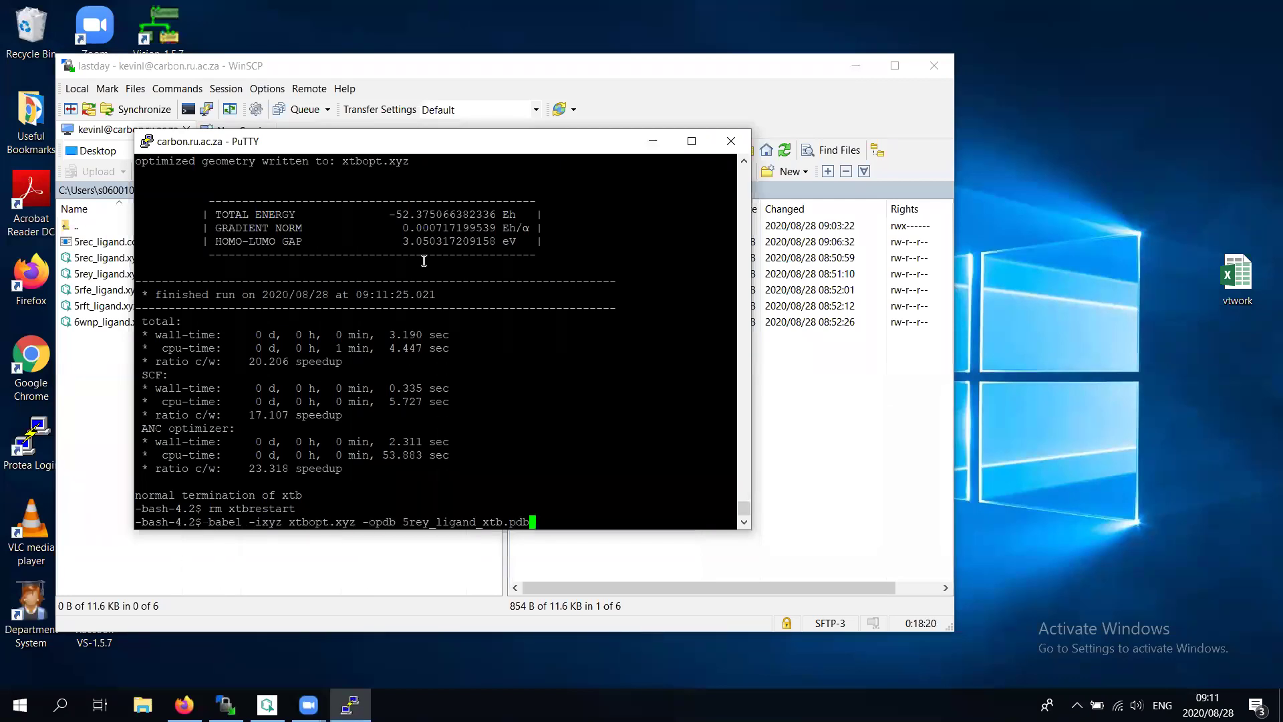
{"action": "key", "text": "Down"}
{"action": "key", "text": "Down"}
{"action": "key", "text": "Down"}
{"action": "key", "text": "Up"}
{"action": "key", "text": "Down"}
{"action": "key", "text": "Down"}
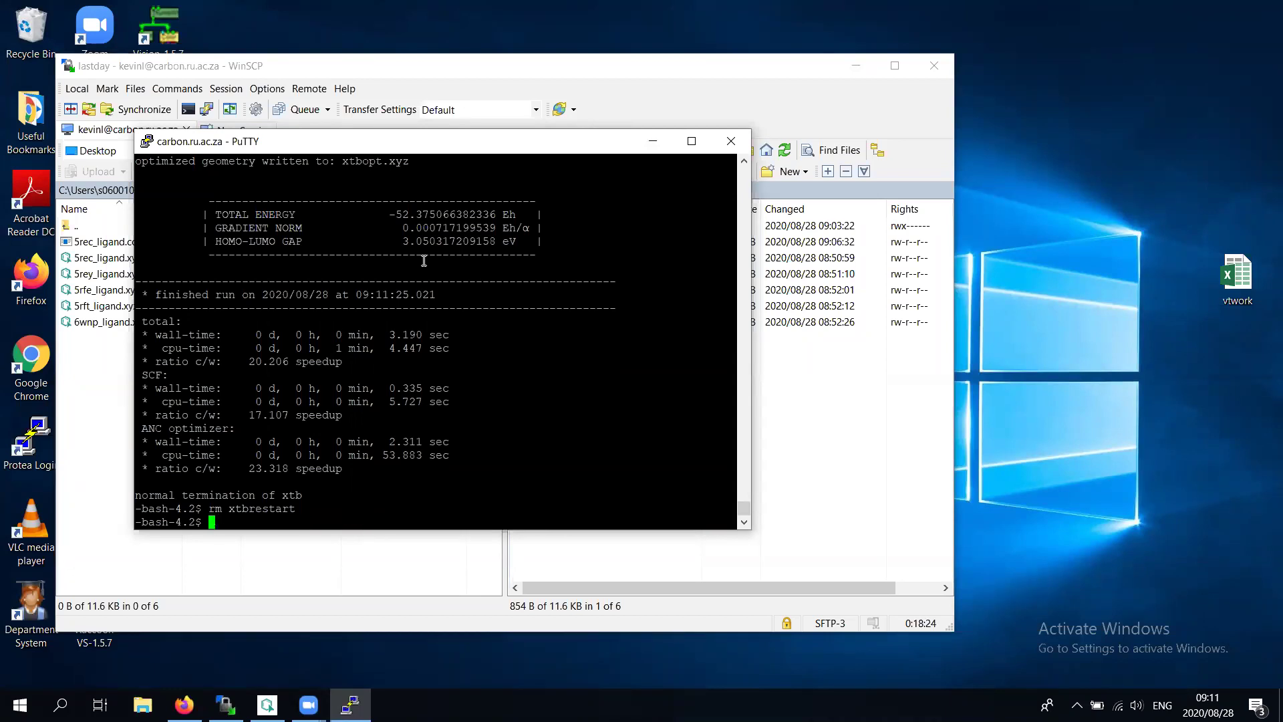
{"action": "type", "text": "babel -ixys xtbopt.xyz "}
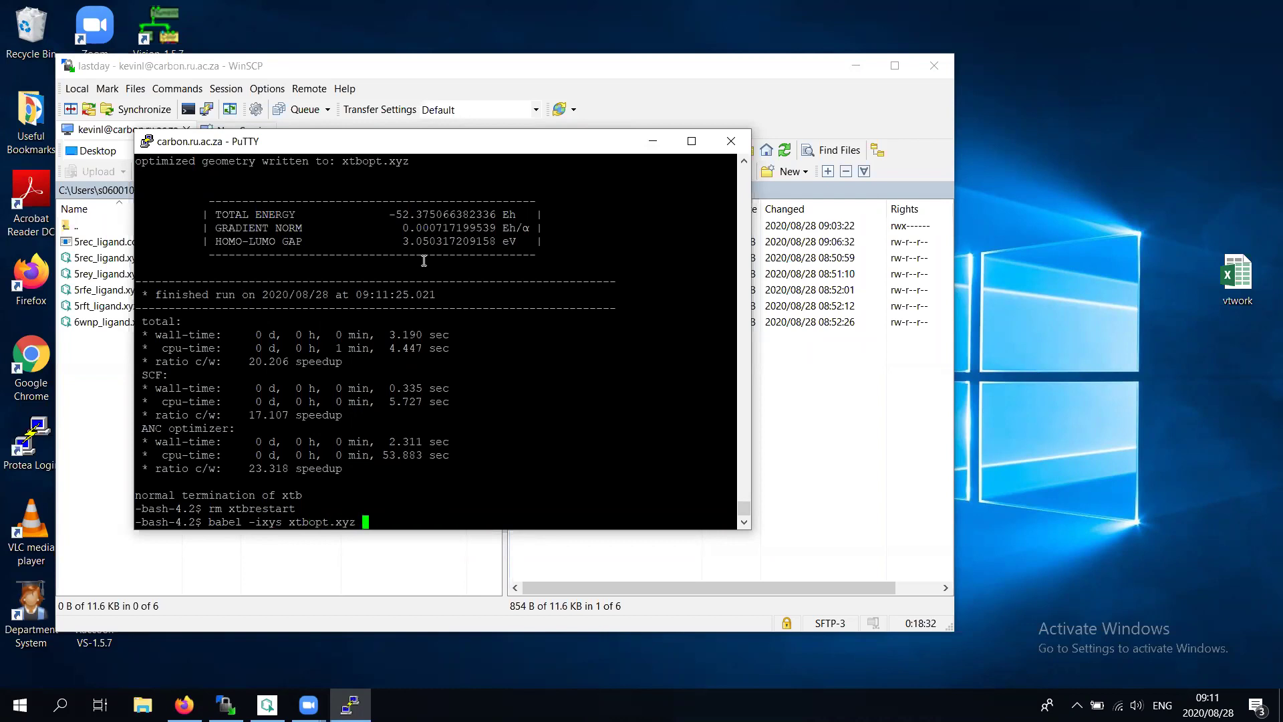
{"action": "type", "text": "-o"}
{"action": "type", "text": "pdb."}
{"action": "type", "text": "5rfe_"}
{"action": "type", "text": "liga"}
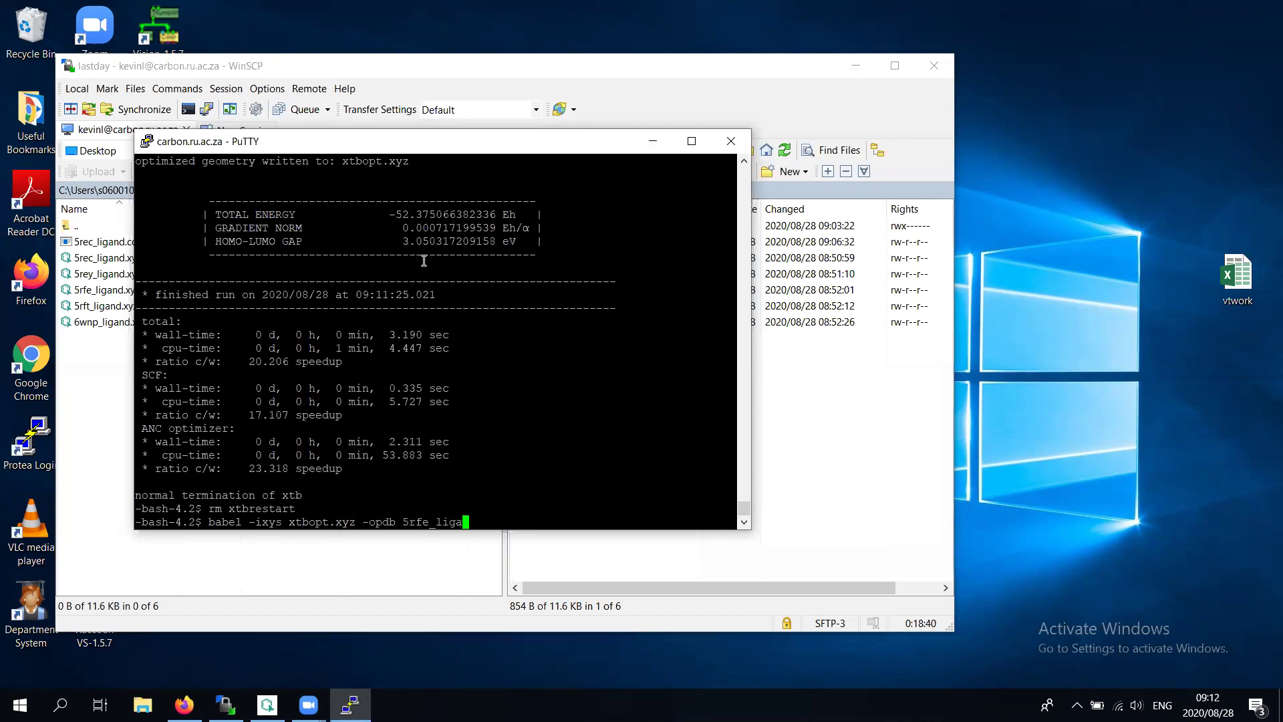
{"action": "type", "text": "nd_xtb.pdb"}
{"action": "key", "text": "Return"}
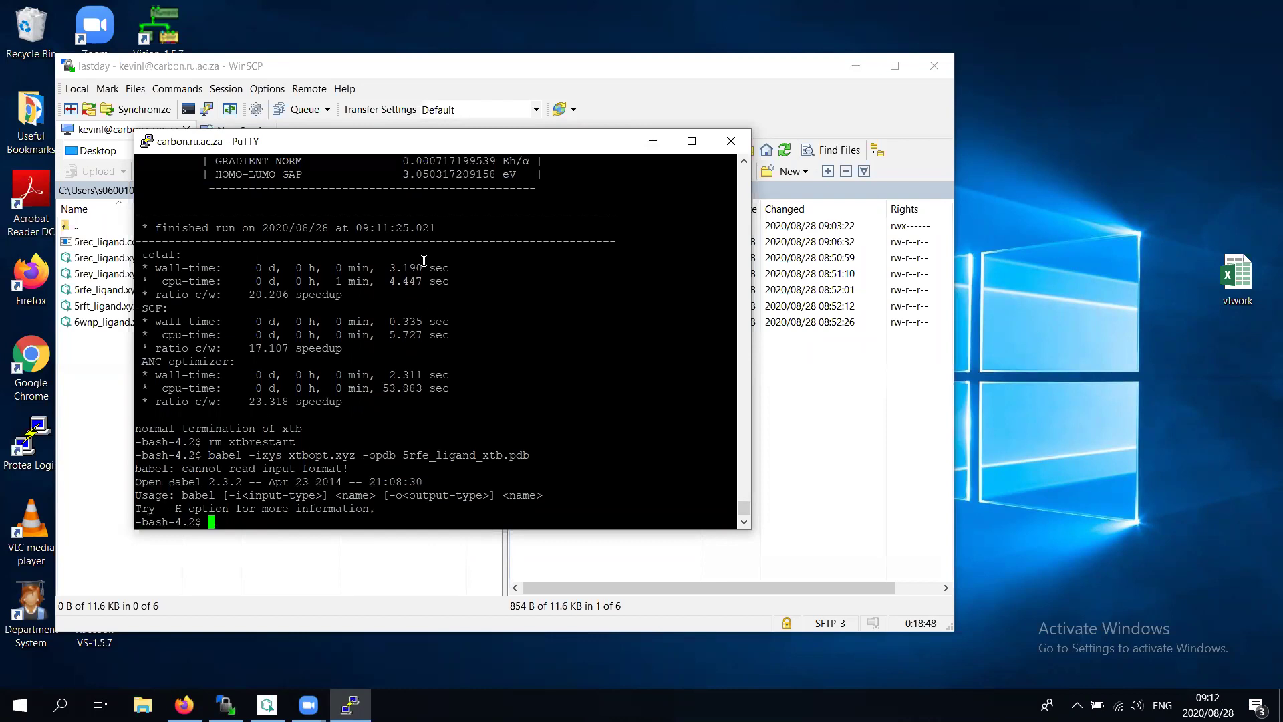
Correct the input format to -ixyz, rerun the 5rfe conversion, and list the folder
{"action": "key", "text": "Up"}
{"action": "key", "text": "Left"}
{"action": "key", "text": "Left"}
{"action": "key", "text": "Left"}
{"action": "key", "text": "Left"}
{"action": "key", "text": "Left"}
{"action": "key", "text": "Left"}
{"action": "key", "text": "Left"}
{"action": "key", "text": "Left"}
{"action": "key", "text": "Left"}
{"action": "key", "text": "Left"}
{"action": "key", "text": "Left"}
{"action": "key", "text": "Left"}
{"action": "key", "text": "Left"}
{"action": "key", "text": "Left"}
{"action": "key", "text": "Left"}
{"action": "key", "text": "Left"}
{"action": "key", "text": "Left"}
{"action": "key", "text": "Left"}
{"action": "key", "text": "Left"}
{"action": "key", "text": "Left"}
{"action": "key", "text": "Left"}
{"action": "key", "text": "Left"}
{"action": "key", "text": "Left"}
{"action": "key", "text": "Left"}
{"action": "key", "text": "Left"}
{"action": "key", "text": "Left"}
{"action": "key", "text": "Left"}
{"action": "key", "text": "Left"}
{"action": "key", "text": "Left"}
{"action": "key", "text": "Left"}
{"action": "key", "text": "Left"}
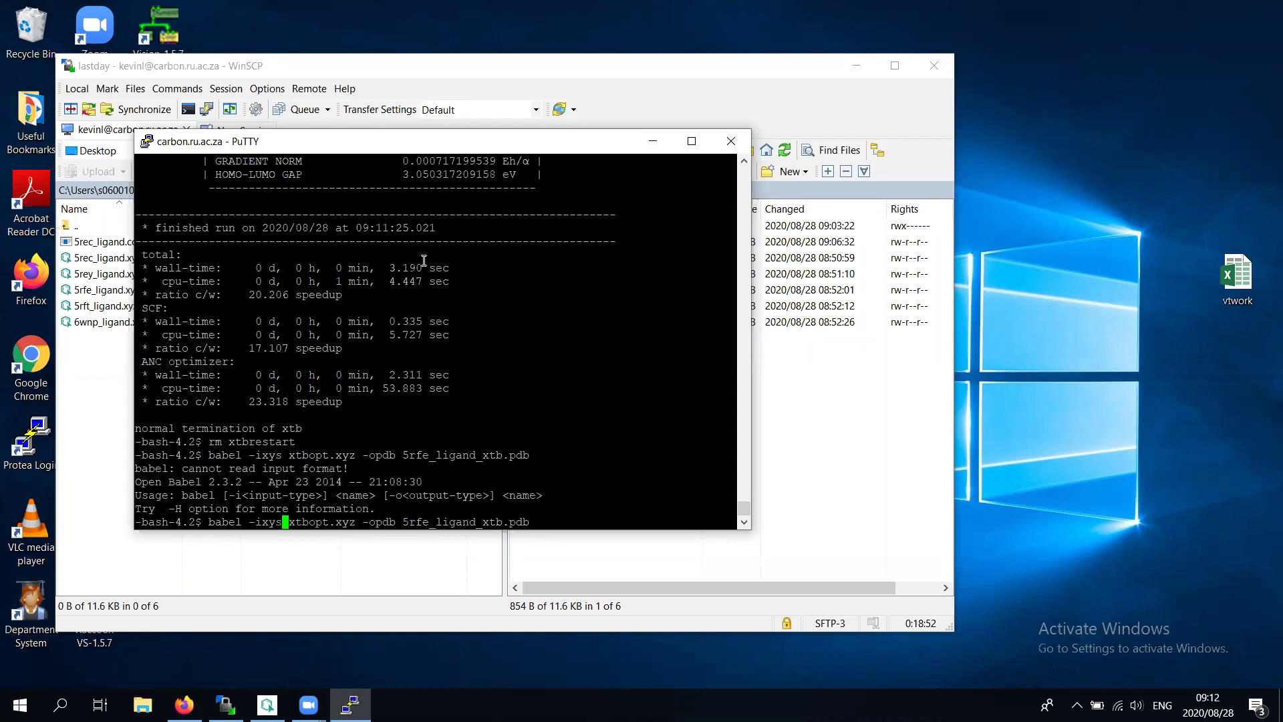
{"action": "key", "text": "BackSpace"}
{"action": "type", "text": "z"}
{"action": "key", "text": "Return"}
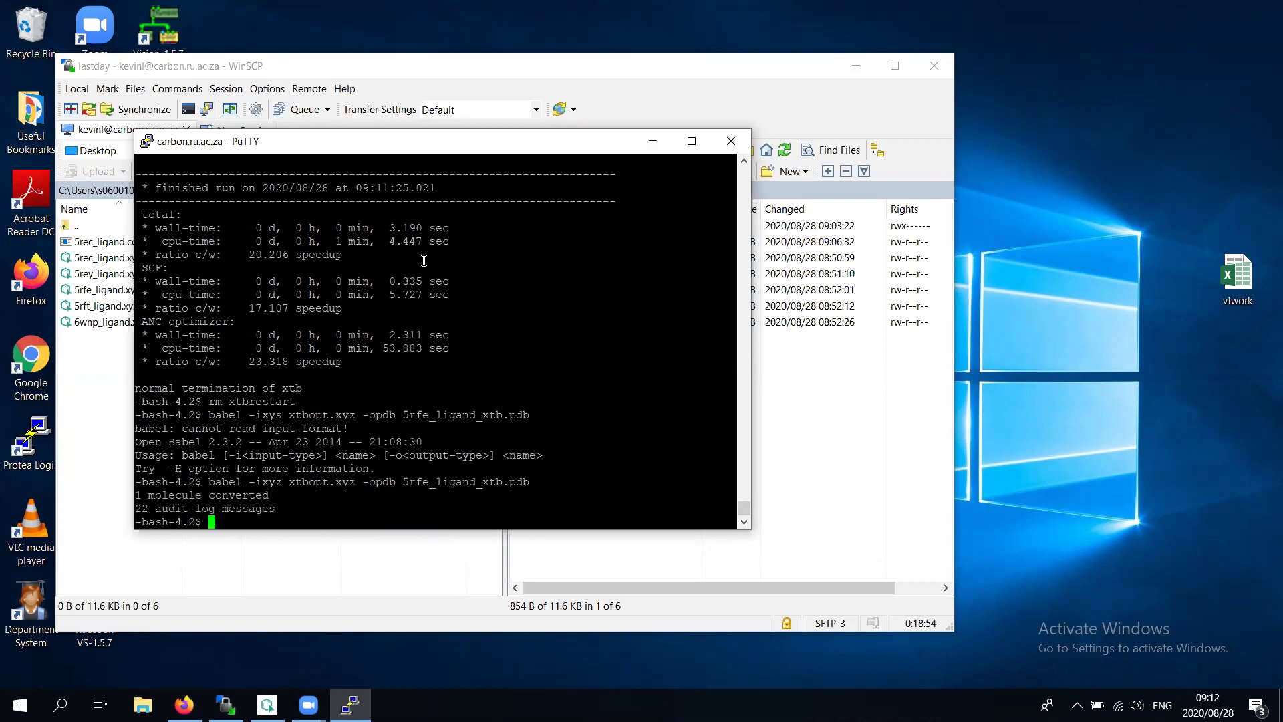
{"action": "type", "text": "ls"}
{"action": "key", "text": "Return"}
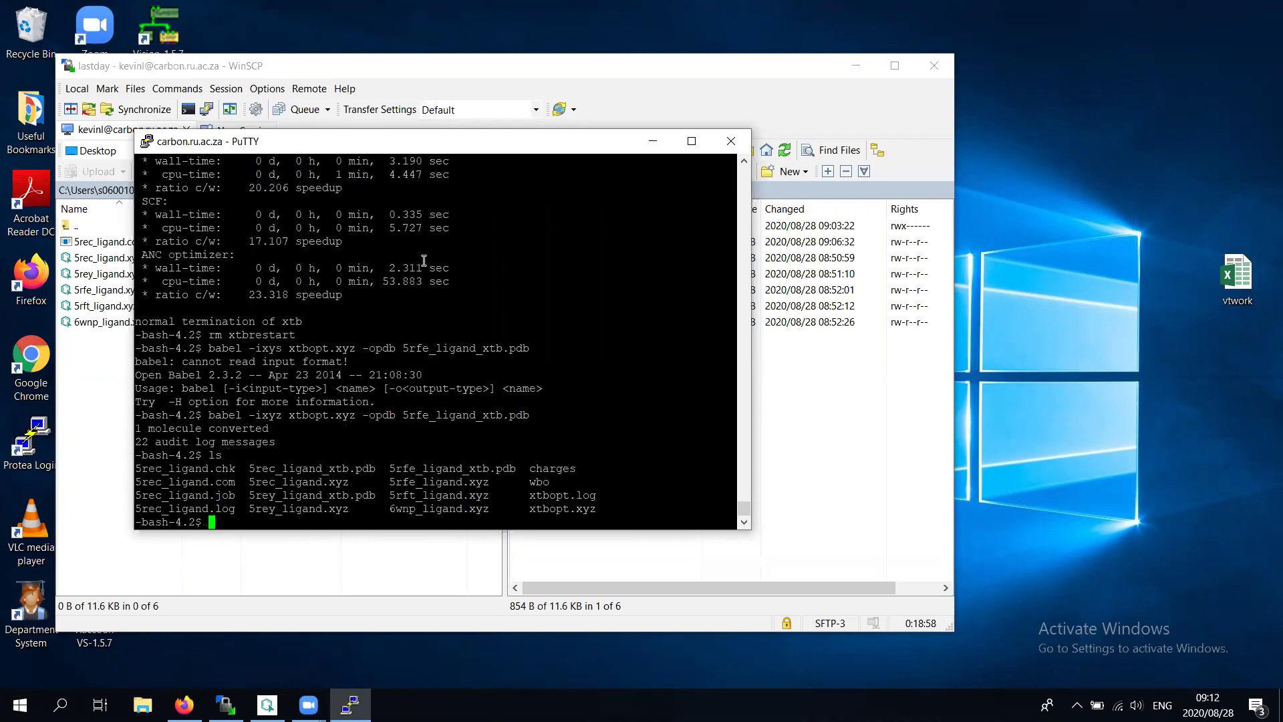
Optimize 5rft_ligand.xyz with xtb --opt and convert it to 5rft_ligand_xtb.pdb
{"action": "type", "text": "ls"}
{"action": "key", "text": "Up"}
{"action": "key", "text": "Up"}
{"action": "key", "text": "Up"}
{"action": "key", "text": "Up"}
{"action": "key", "text": "Left"}
{"action": "key", "text": "Left"}
{"action": "key", "text": "Left"}
{"action": "key", "text": "Left"}
{"action": "key", "text": "Left"}
{"action": "key", "text": "Left"}
{"action": "key", "text": "Left"}
{"action": "key", "text": "Left"}
{"action": "key", "text": "Left"}
{"action": "key", "text": "Left"}
{"action": "key", "text": "Left"}
{"action": "key", "text": "Left"}
{"action": "key", "text": "Left"}
{"action": "key", "text": "Left"}
{"action": "key", "text": "Left"}
{"action": "key", "text": "Left"}
{"action": "key", "text": "Left"}
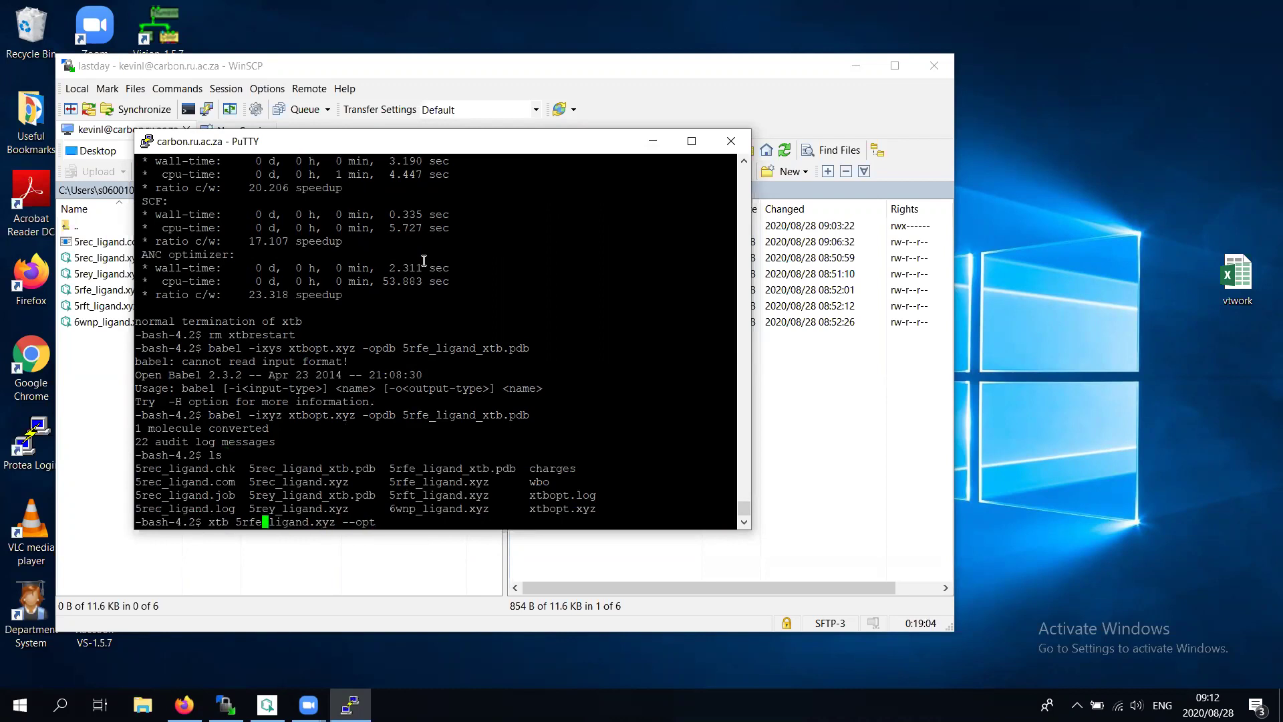
{"action": "key", "text": "Return"}
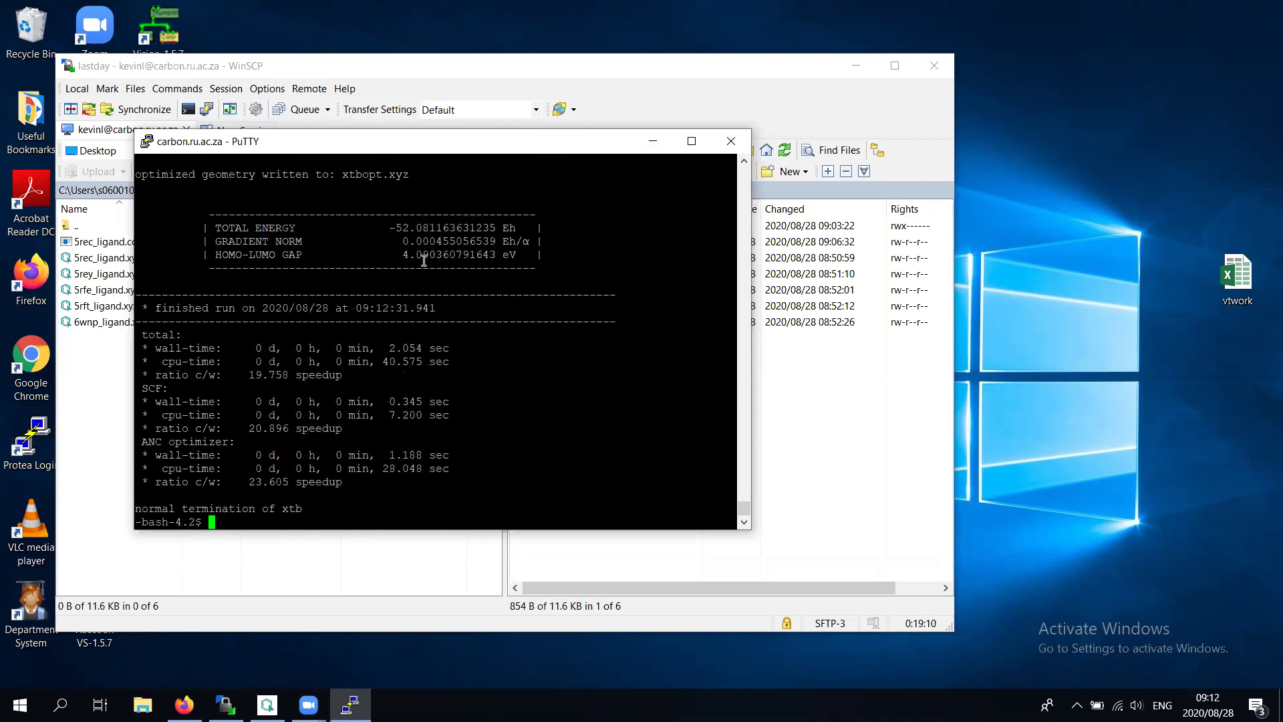
{"action": "key", "text": "Up"}
{"action": "key", "text": "Down"}
{"action": "type", "text": "ls"}
{"action": "key", "text": "Up"}
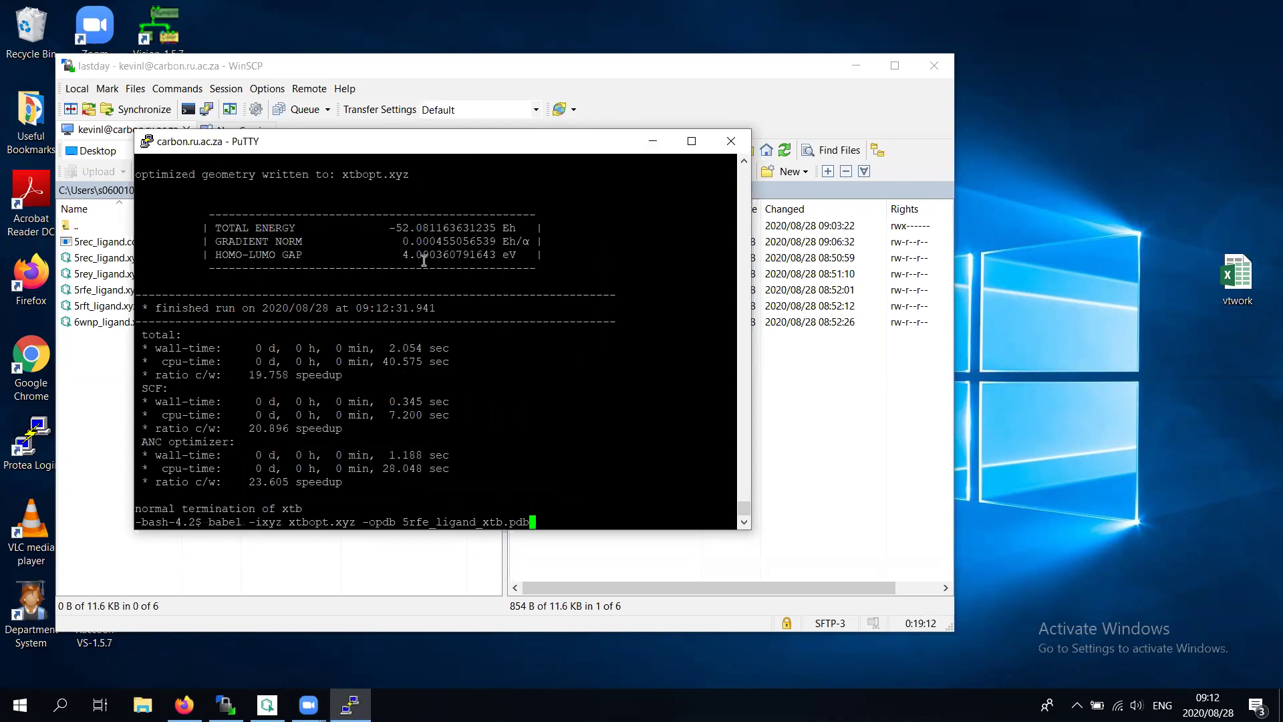
{"action": "key", "text": "Left"}
{"action": "key", "text": "Left"}
{"action": "key", "text": "Left"}
{"action": "key", "text": "Left"}
{"action": "key", "text": "Left"}
{"action": "key", "text": "Left"}
{"action": "key", "text": "Left"}
{"action": "key", "text": "Left"}
{"action": "key", "text": "Left"}
{"action": "key", "text": "Left"}
{"action": "key", "text": "Left"}
{"action": "key", "text": "Left"}
{"action": "key", "text": "Left"}
{"action": "key", "text": "Left"}
{"action": "key", "text": "Left"}
{"action": "key", "text": "Return"}
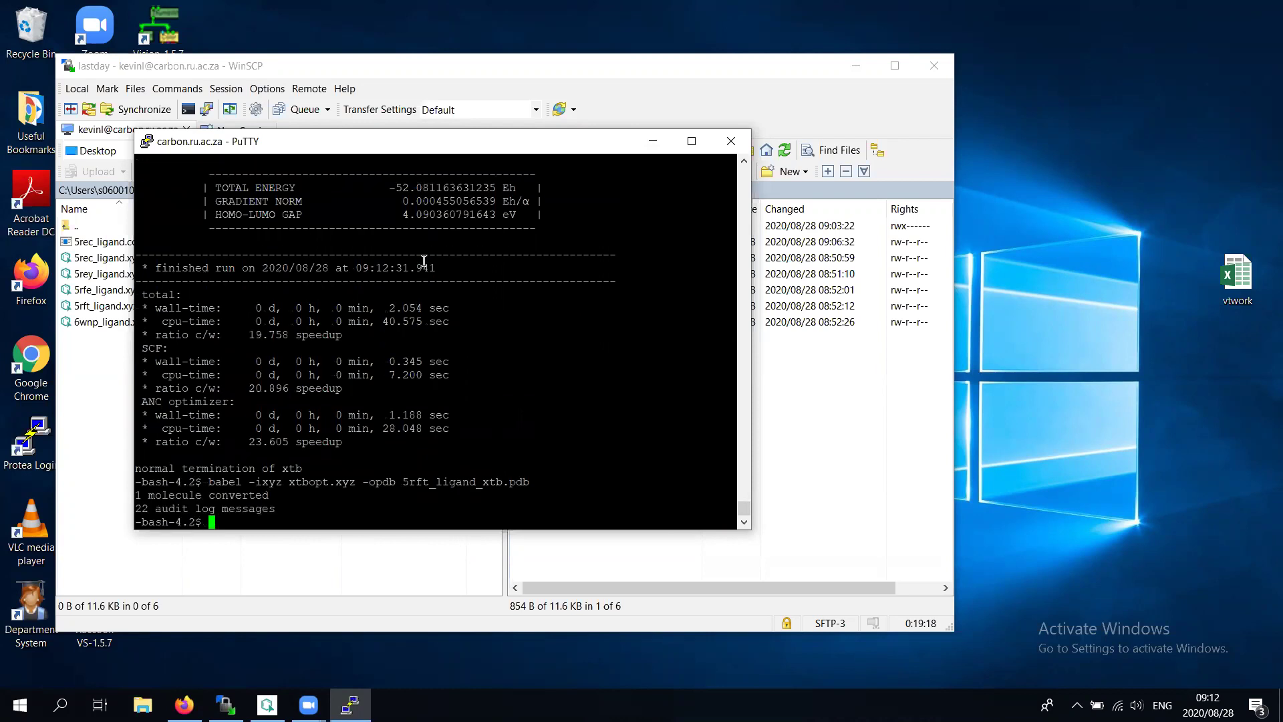
Delete xtbrestart, list the folder, and enter the xtb command for 6wnp_ligand.xyz
{"action": "type", "text": "rm xtbr"}
{"action": "key", "text": "Tab"}
{"action": "key", "text": "Return"}
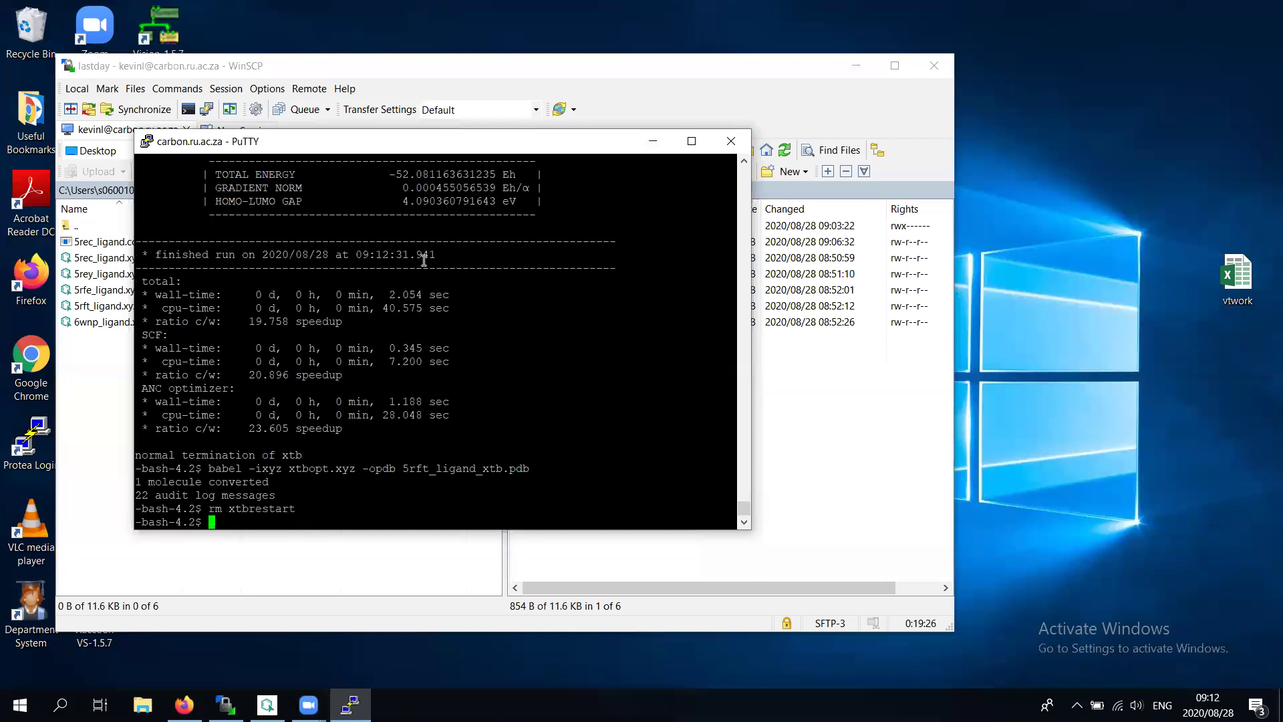
{"action": "type", "text": "ls"}
{"action": "key", "text": "Return"}
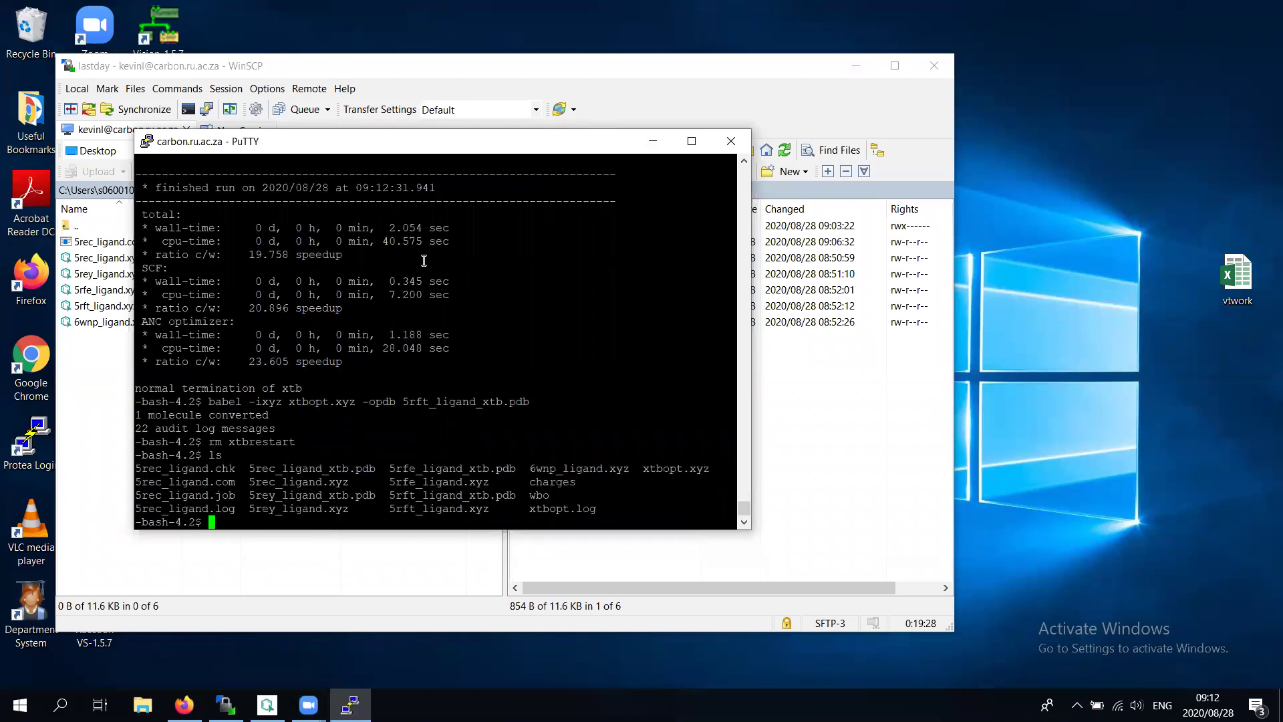
{"action": "type", "text": "xtb 6w"}
{"action": "key", "text": "Tab"}
Run xtb 6wnp_ligand.xyz --opt, list the folder, and delete xtbrestart
{"action": "type", "text": "--opt"}
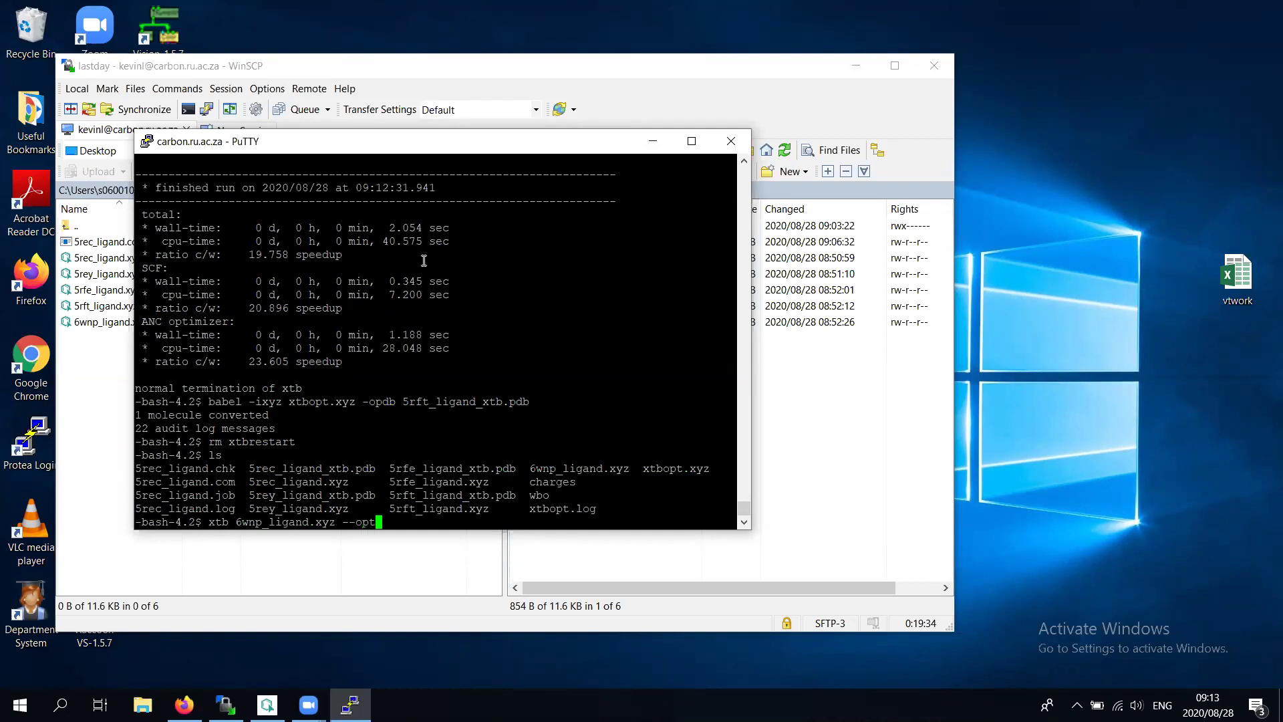
{"action": "key", "text": "Return"}
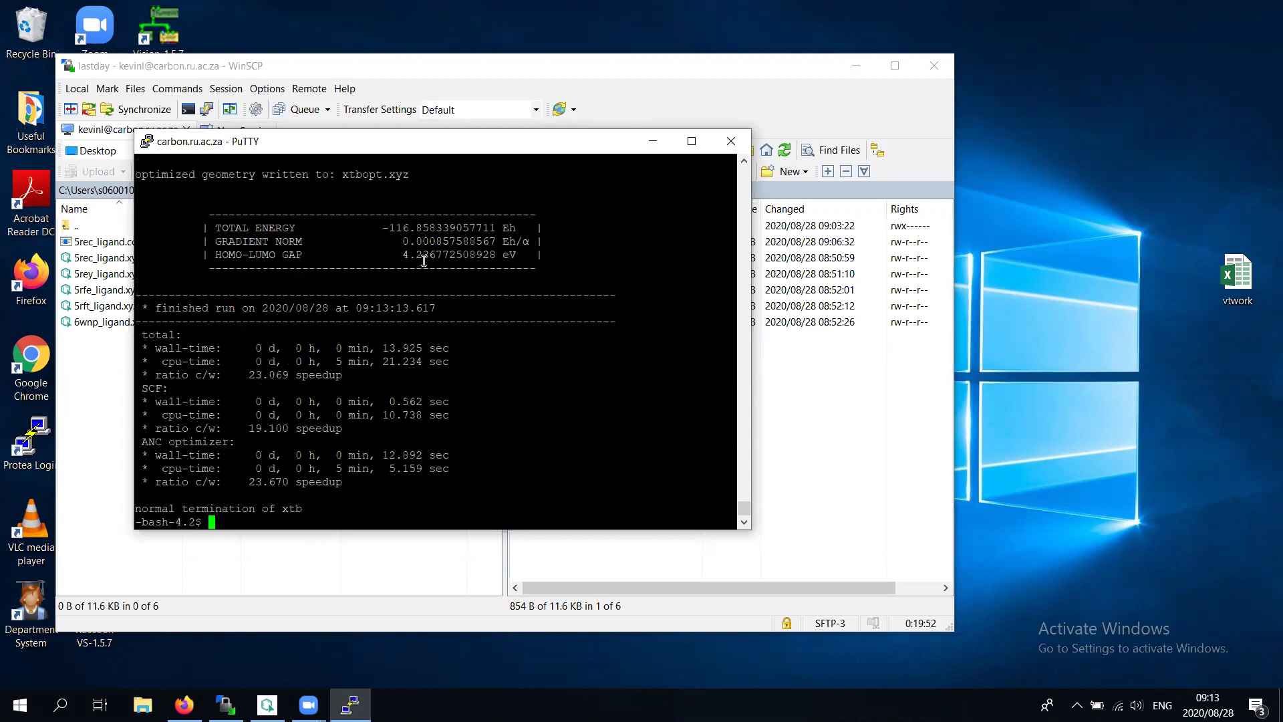
{"action": "type", "text": "ls"}
{"action": "key", "text": "Return"}
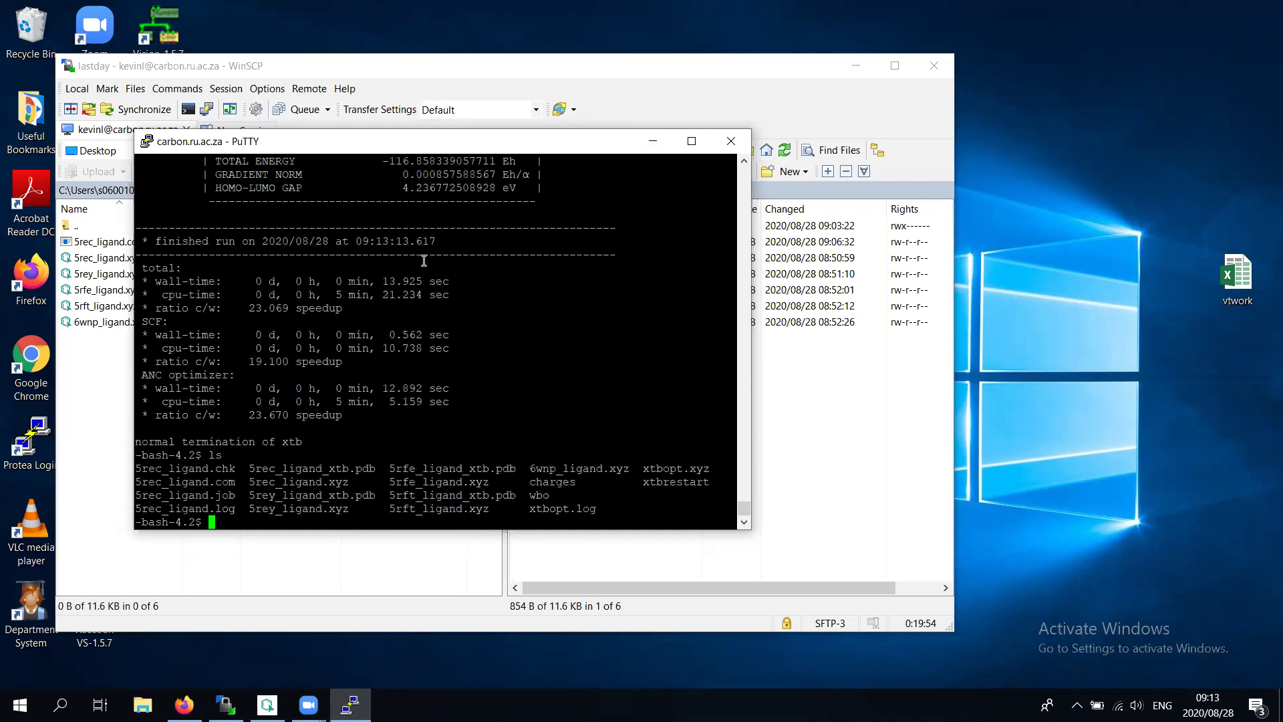
{"action": "type", "text": "rm xtbr"}
{"action": "key", "text": "Tab"}
{"action": "key", "text": "Return"}
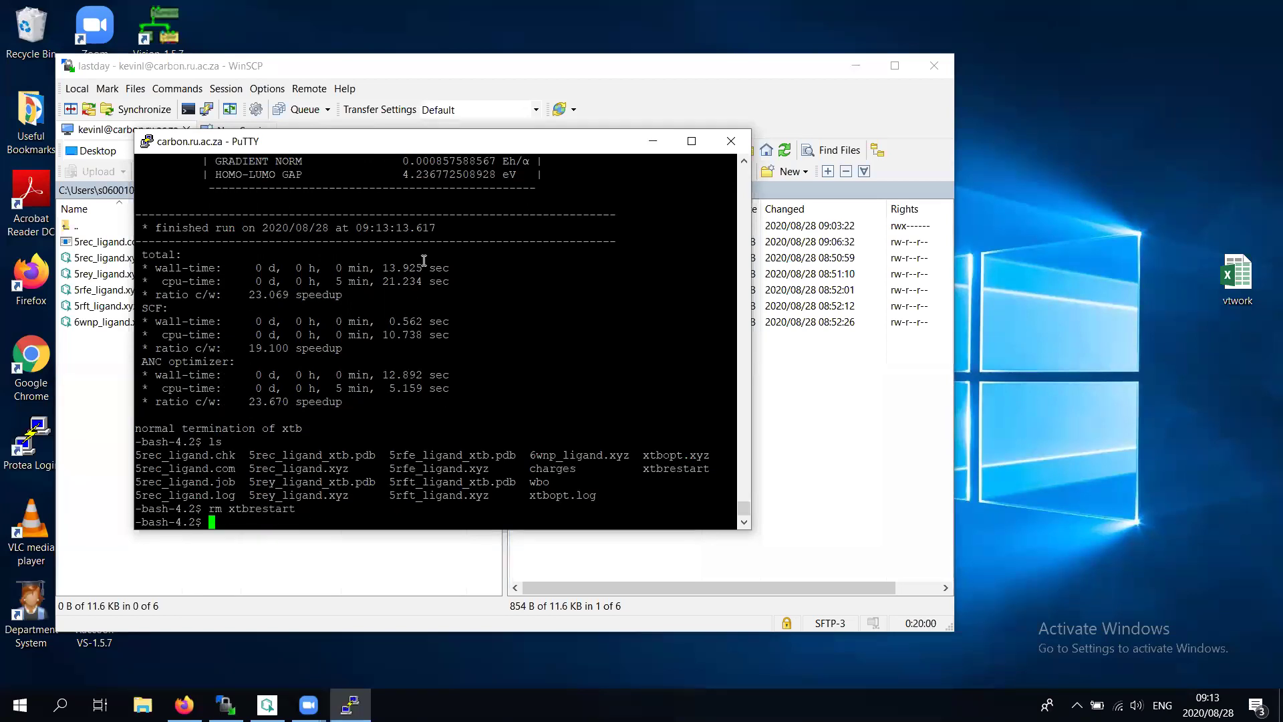
Convert xtbopt.xyz to 6wnp_ligand_xtb.pdb with babel -ixyz -opdb
{"action": "type", "text": "babel -ixyz xtbo"}
{"action": "key", "text": "Tab"}
{"action": "type", "text": "xyz -opdb "}
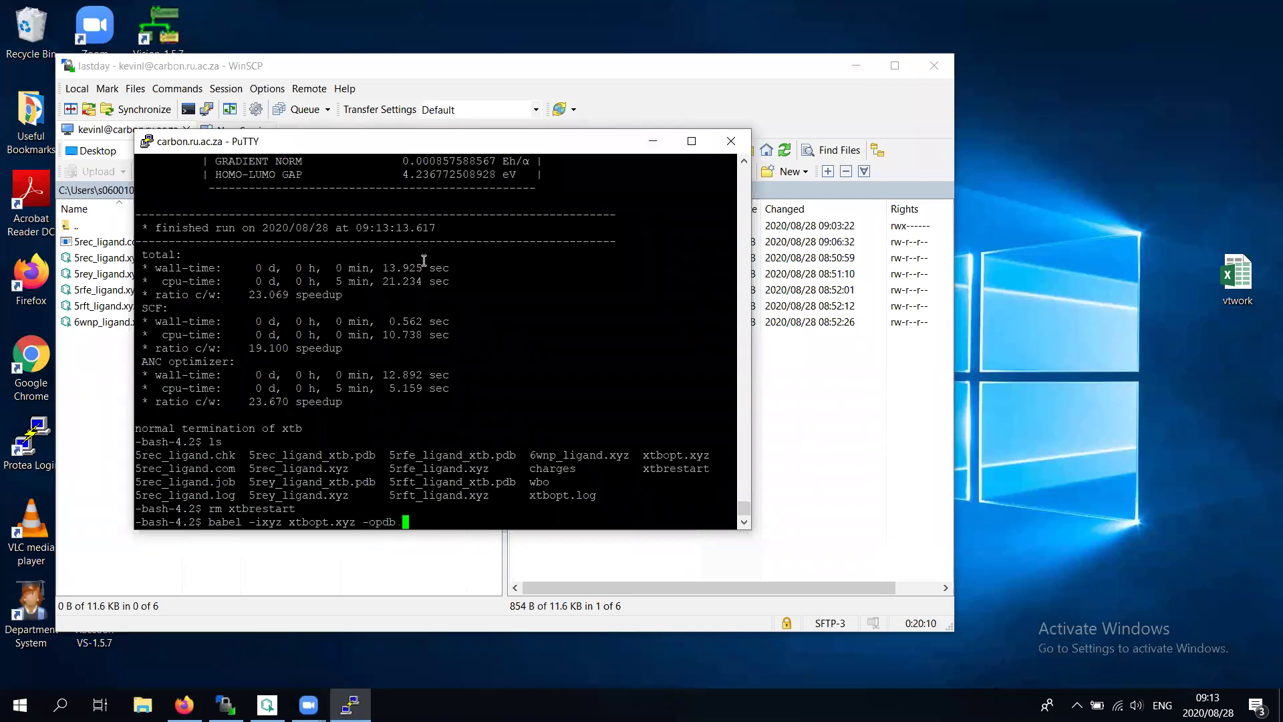
{"action": "type", "text": "6w"}
{"action": "key", "text": "Tab"}
{"action": "key", "text": "BackSpace"}
{"action": "key", "text": "BackSpace"}
{"action": "key", "text": "BackSpace"}
{"action": "key", "text": "BackSpace"}
{"action": "key", "text": "BackSpace"}
{"action": "type", "text": "_xtb.pdb"}
{"action": "key", "text": "Return"}
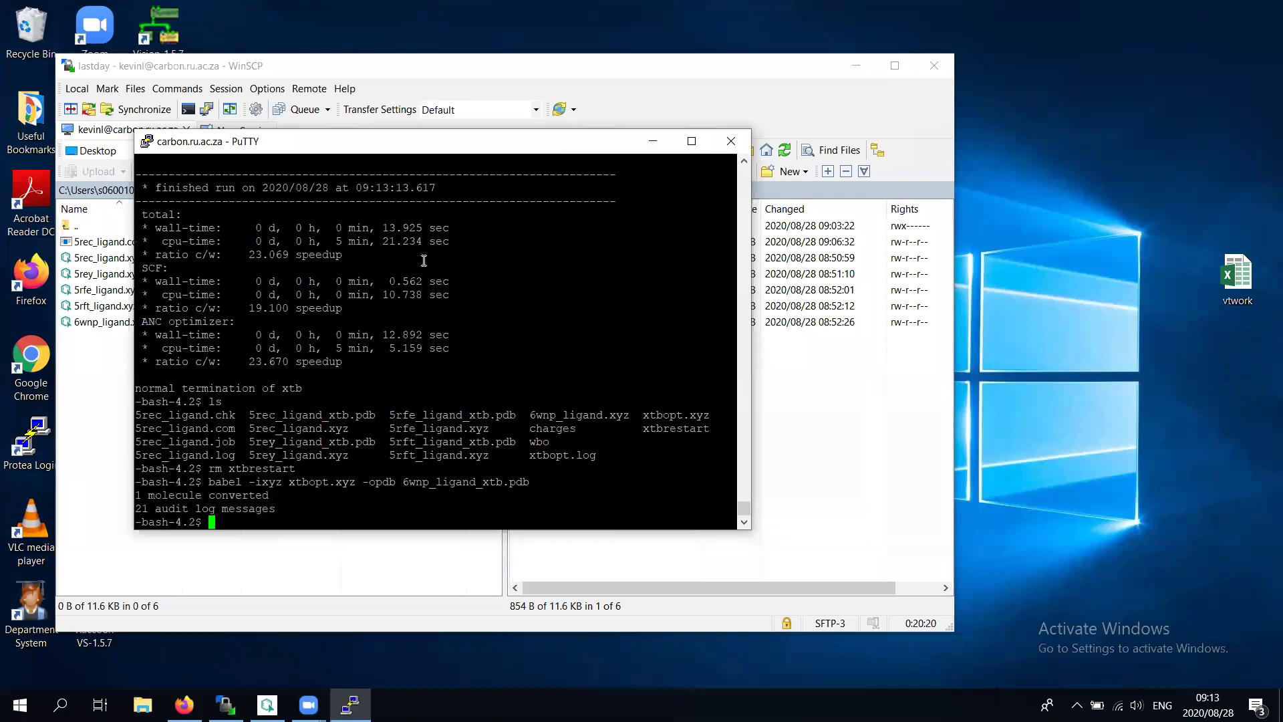
Minimize PuTTY and refresh WinSCP's remote lastday listing
{"action": "left_click_drag", "start_coordinate": [651, 131], "coordinate": [654, 139]}
{"action": "left_click", "coordinate": [661, 140]}
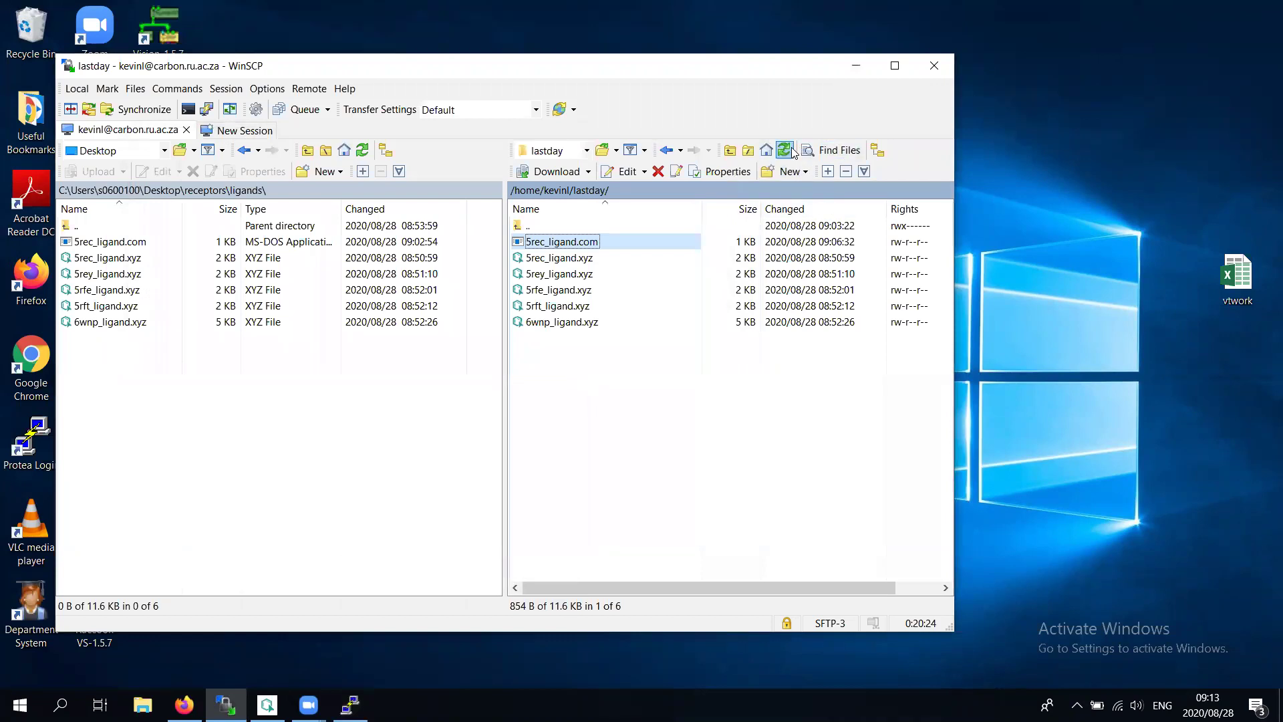
{"action": "left_click", "coordinate": [786, 149]}
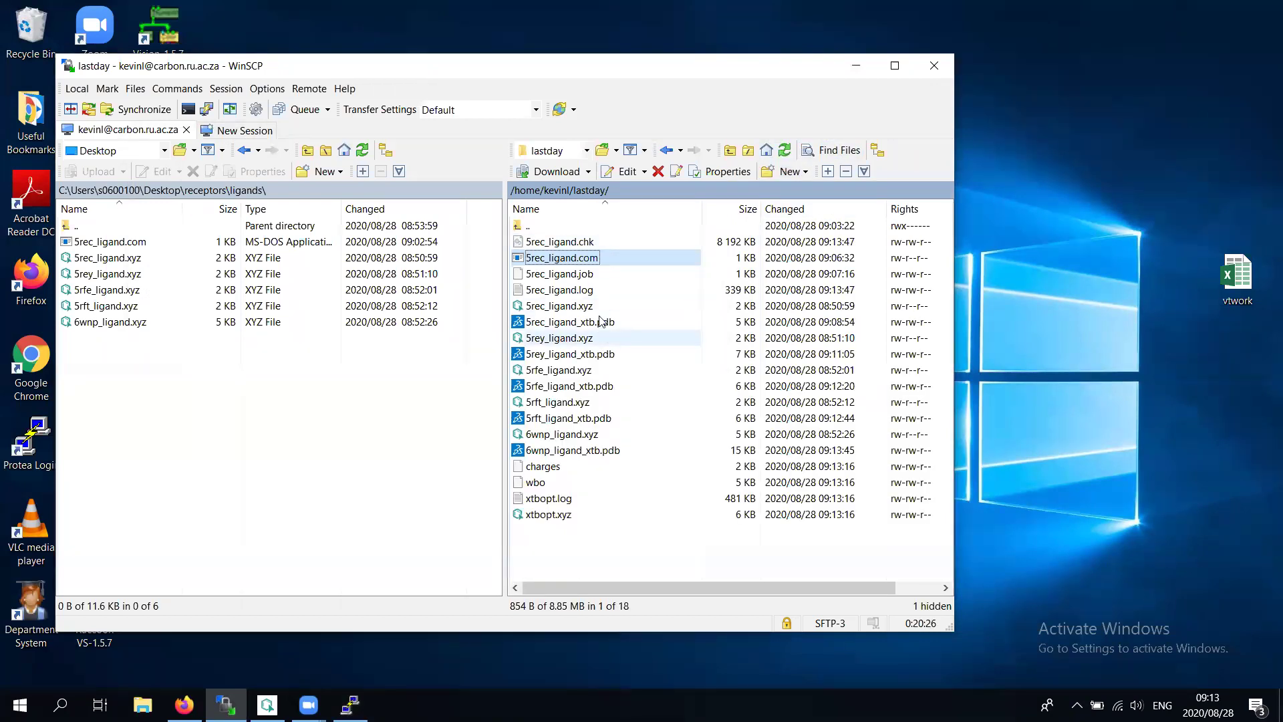
Select the five _xtb.pdb files: 5rec, 5rey, 5rfe, 5rft and 6wnp
{"action": "left_click", "coordinate": [600, 324]}
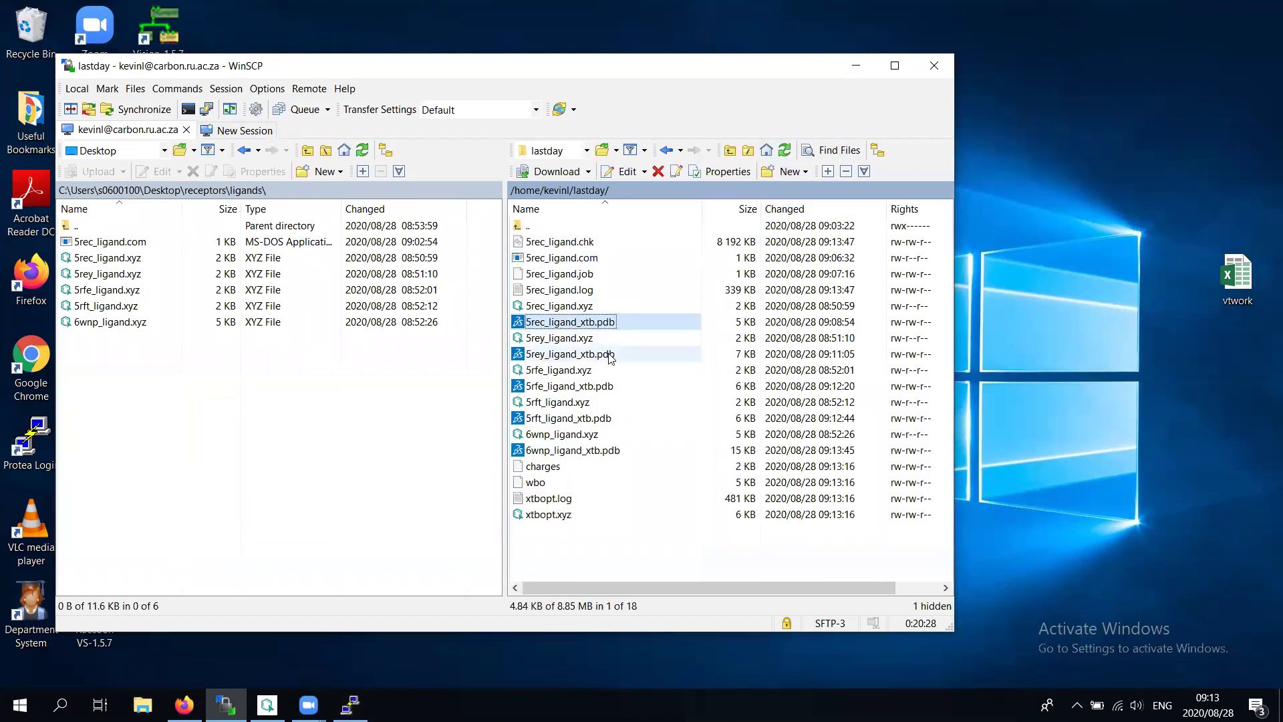
{"action": "left_click", "coordinate": [599, 354], "text": "ctrl"}
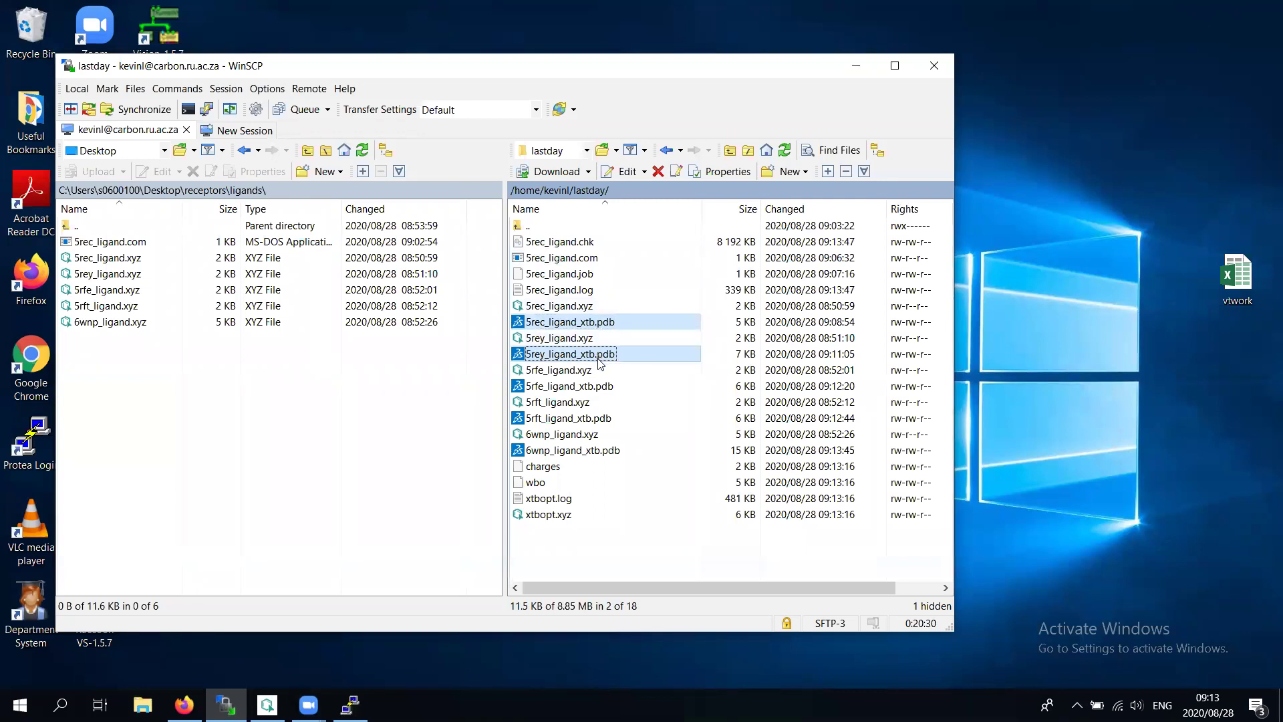
{"action": "left_click", "coordinate": [605, 387], "text": "ctrl"}
{"action": "left_click", "coordinate": [610, 419], "text": "ctrl"}
{"action": "left_click", "coordinate": [613, 452], "text": "ctrl"}
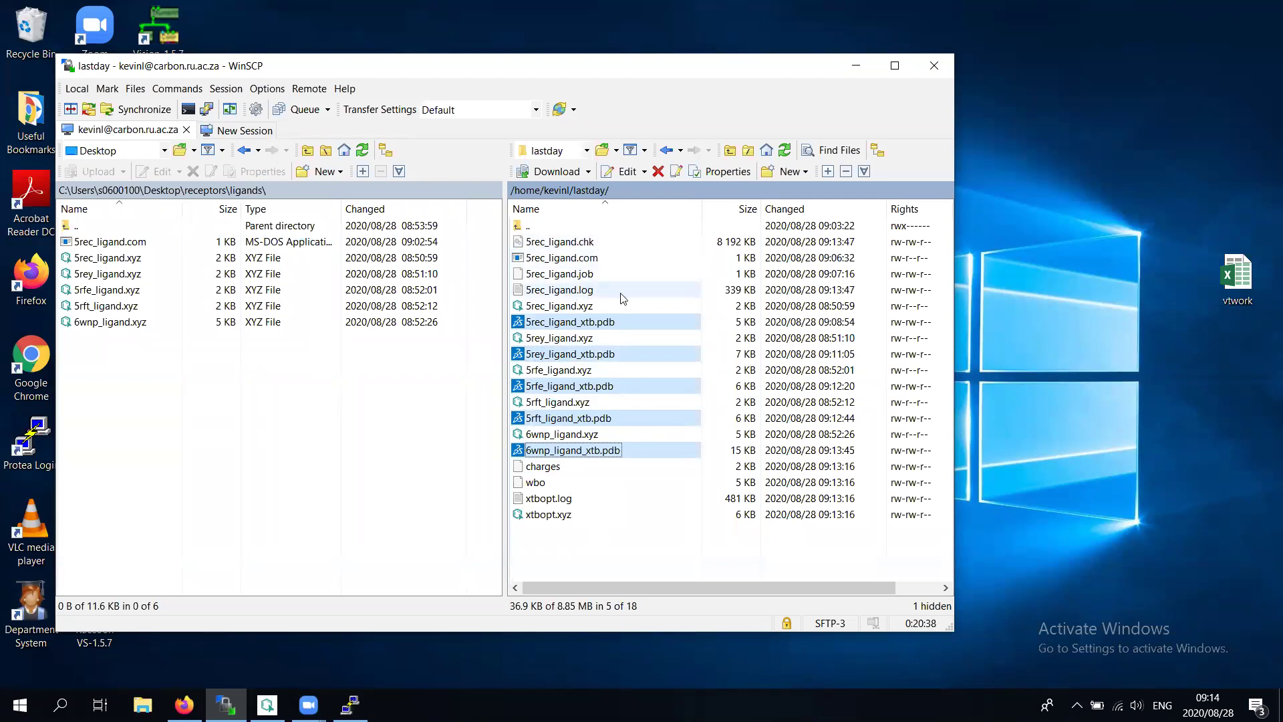
Run qstat to confirm the 5rec_ligand job is still running, then minimize PuTTY
{"action": "left_click", "coordinate": [351, 705]}
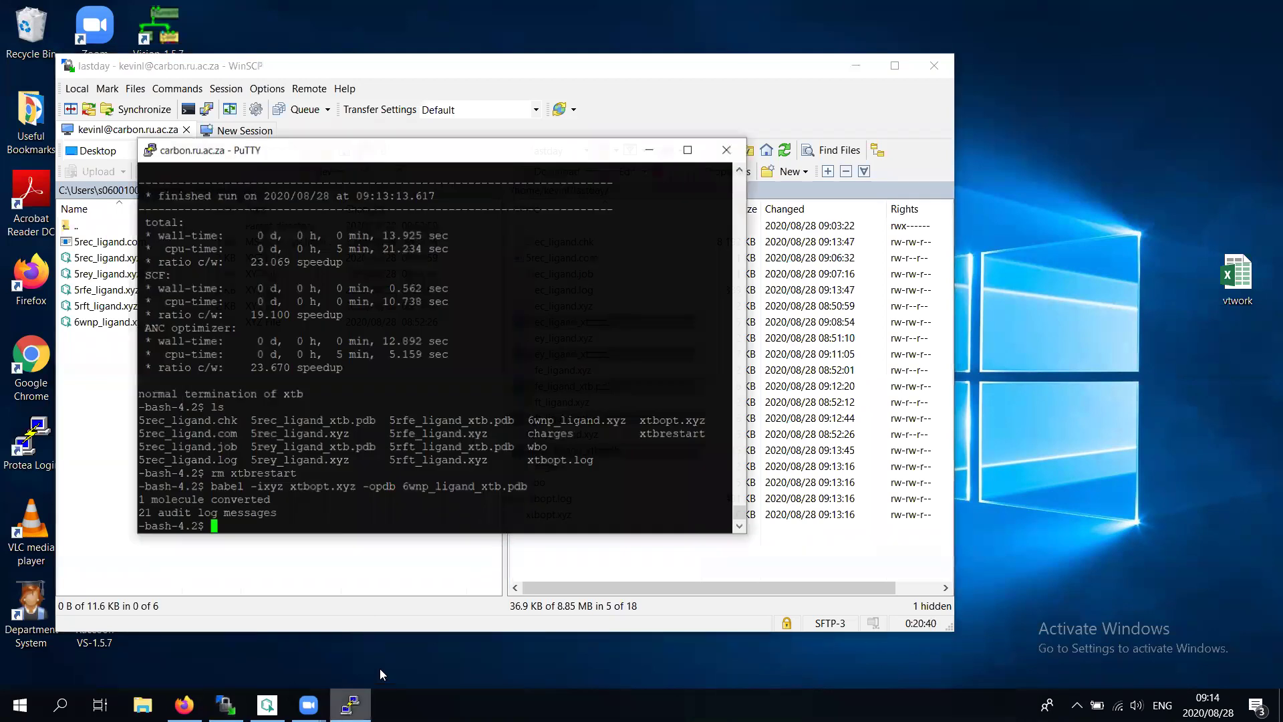
{"action": "key", "text": "alt+Tab"}
{"action": "type", "text": "qstat"}
{"action": "key", "text": "Return"}
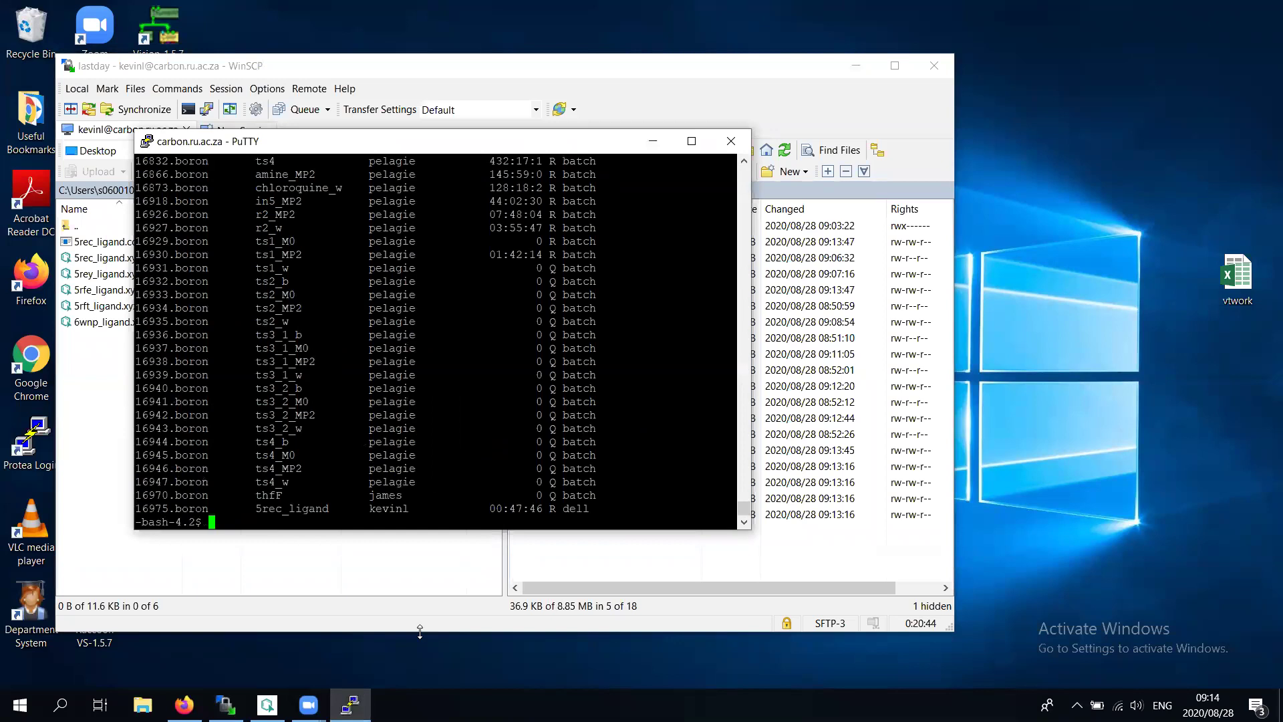
{"action": "left_click_drag", "start_coordinate": [488, 510], "coordinate": [591, 509]}
{"action": "left_click", "coordinate": [618, 502]}
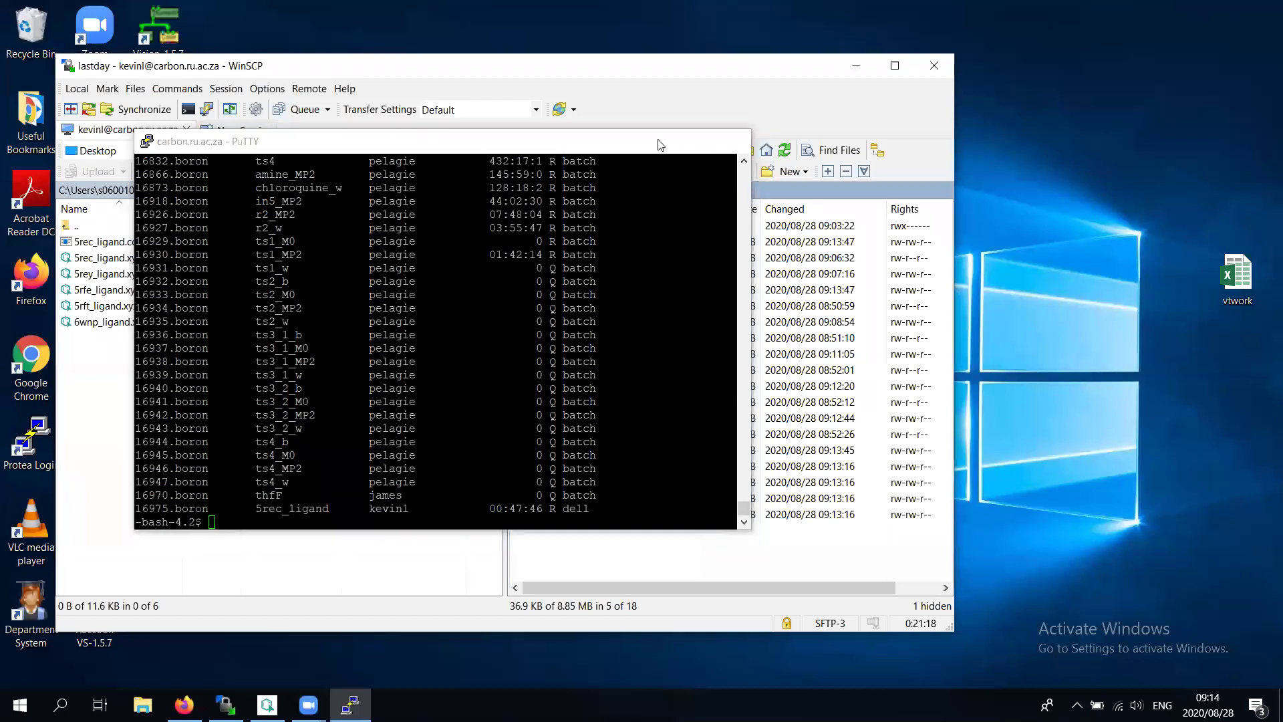
{"action": "left_click", "coordinate": [653, 141]}
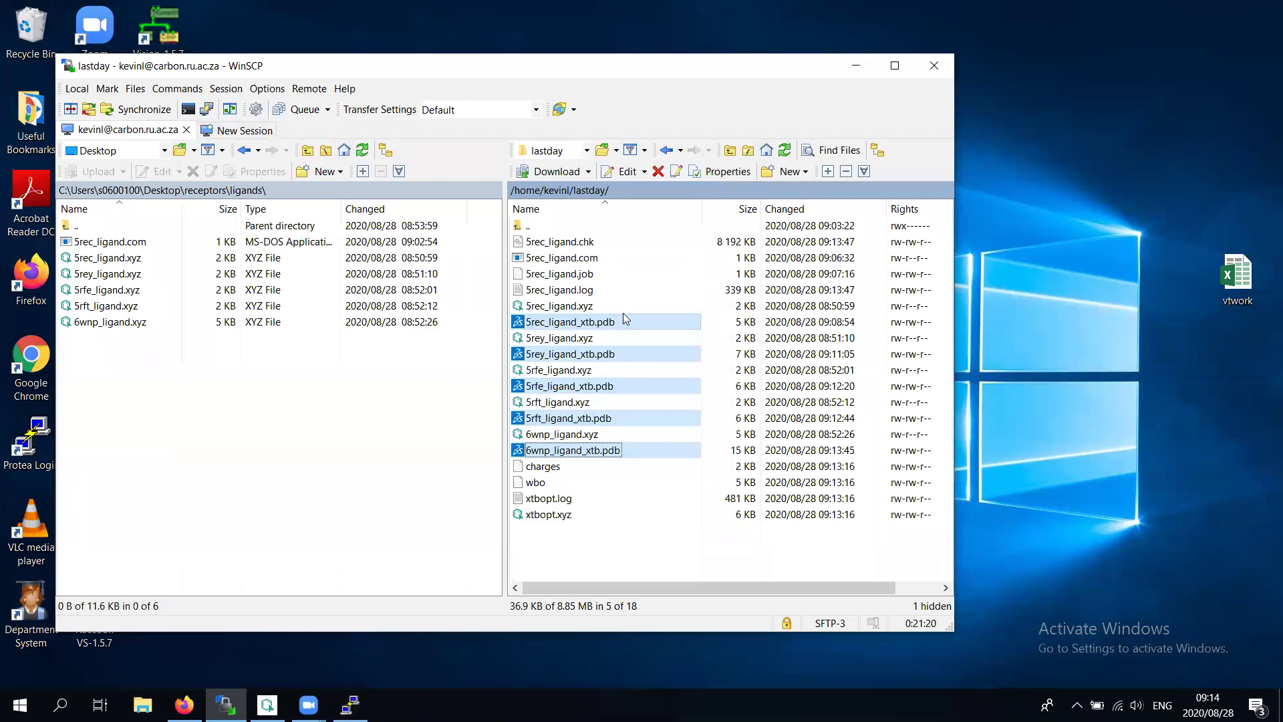
Drag the five _xtb.pdb files into the local ligands folder and move WinSCP aside
{"action": "left_click_drag", "start_coordinate": [623, 318], "coordinate": [284, 365]}
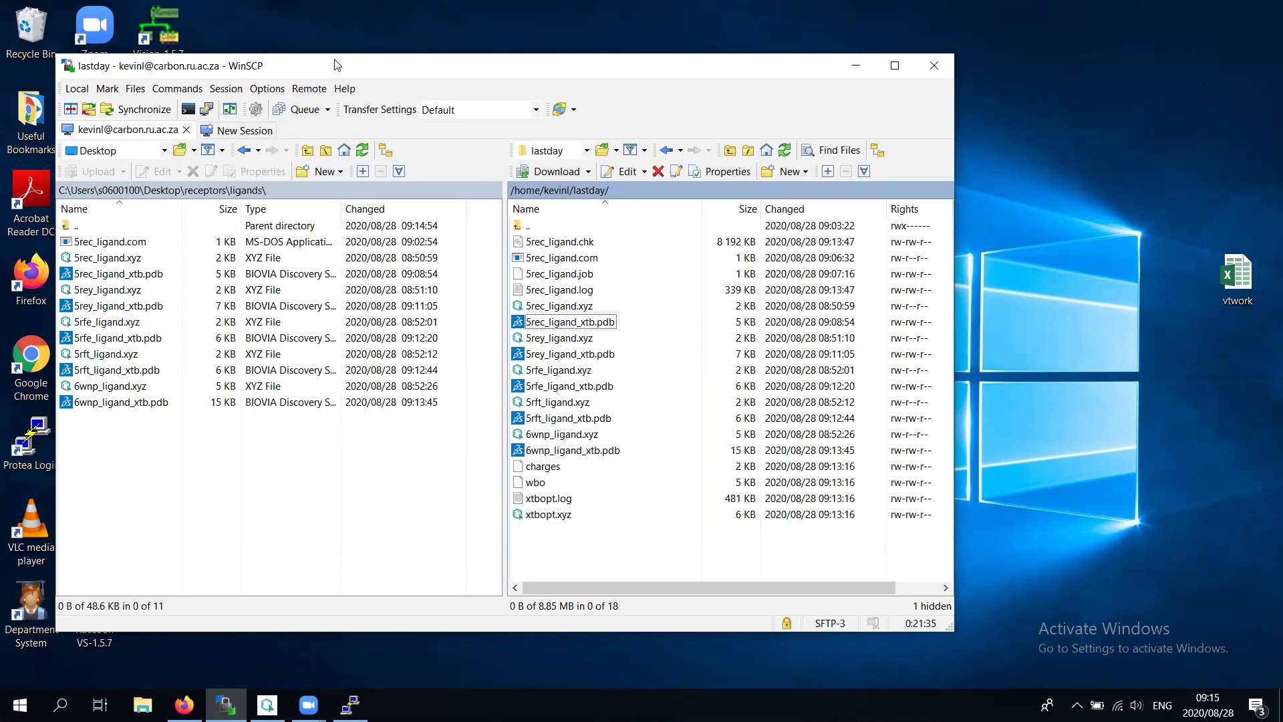
{"action": "left_click_drag", "start_coordinate": [335, 64], "coordinate": [441, 58]}
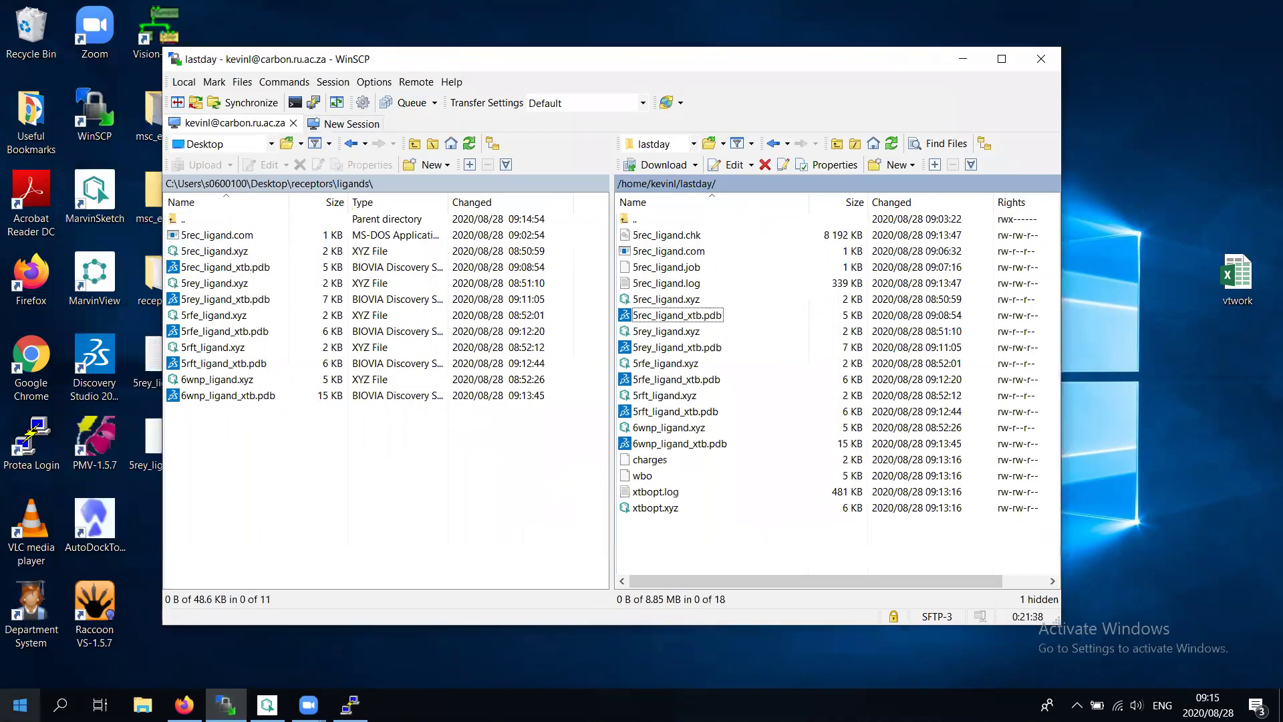
Launch AutoDockTools 1.5.7 from an 'autod' search, skip registration, and enlarge its window
{"action": "left_click", "coordinate": [20, 705]}
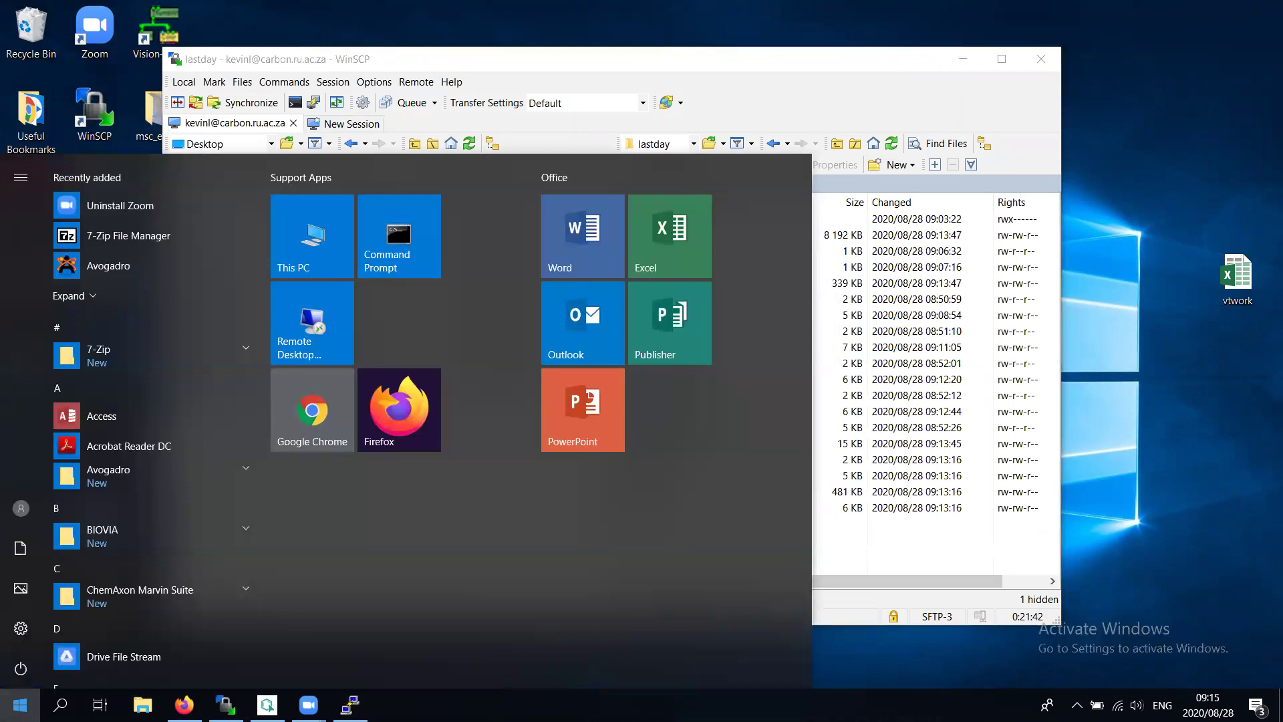
{"action": "type", "text": "autod"}
{"action": "key", "text": "Escape"}
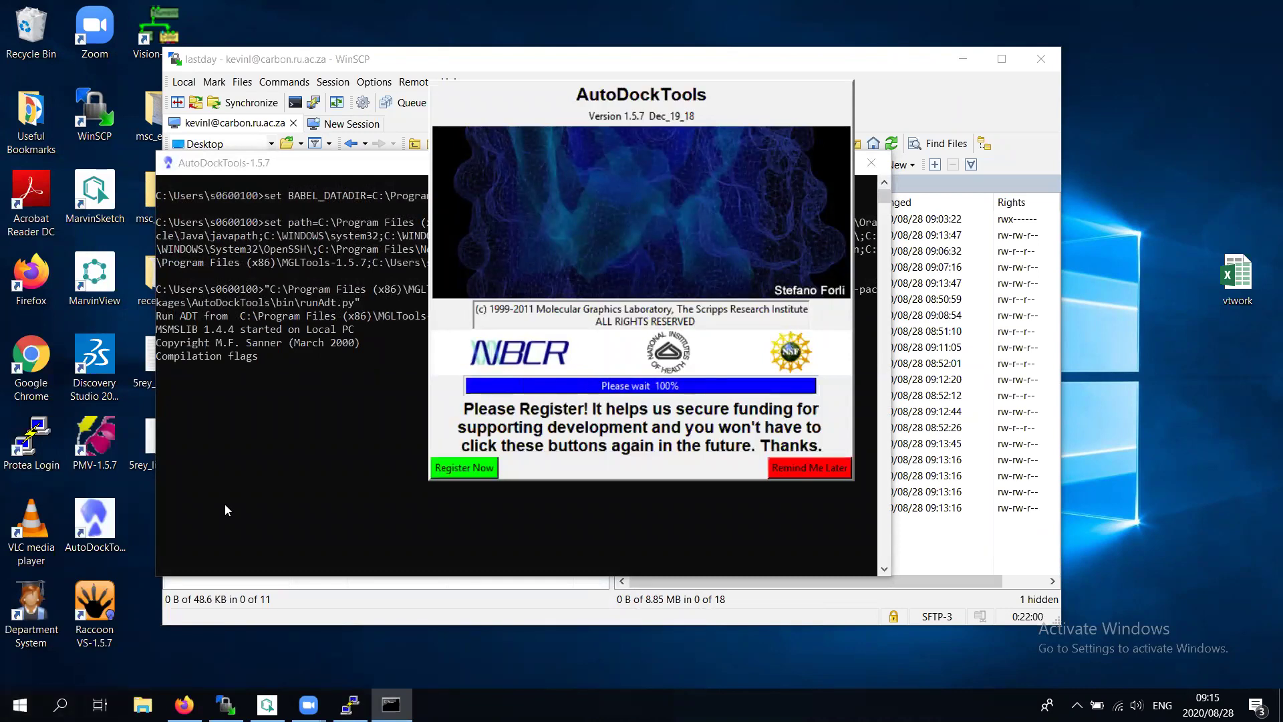
{"action": "left_click", "coordinate": [797, 461]}
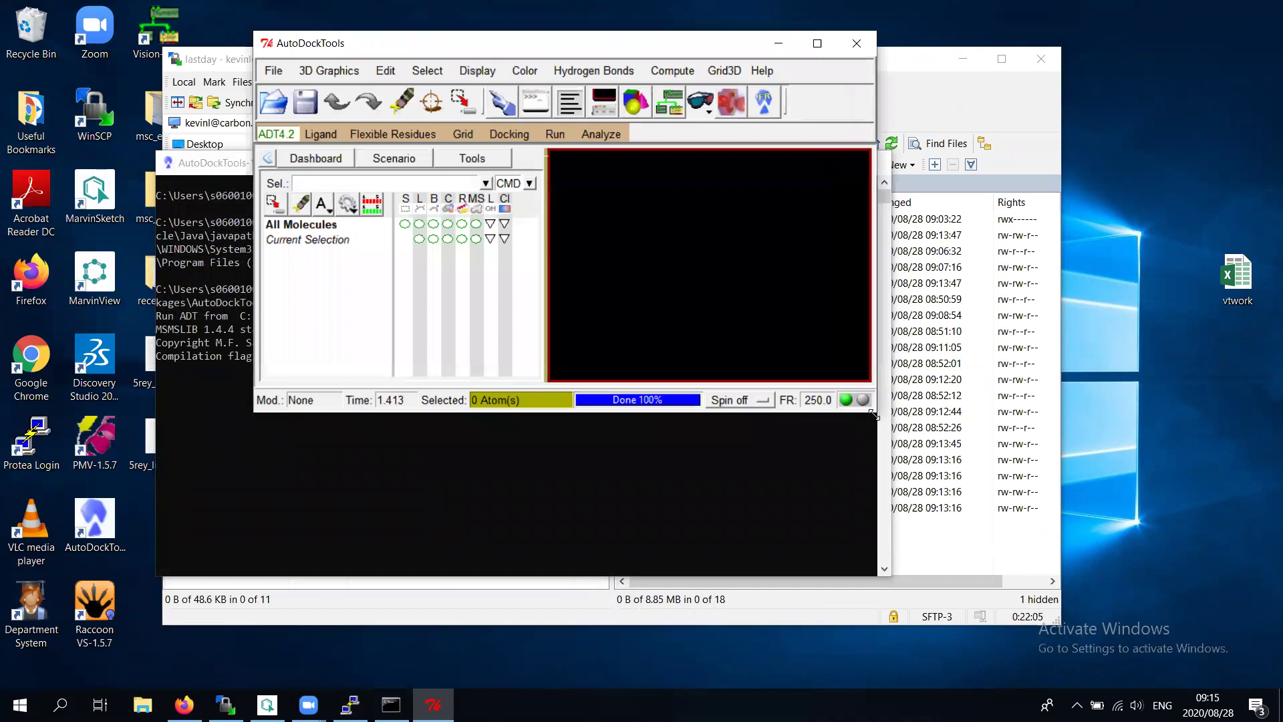
{"action": "left_click_drag", "start_coordinate": [873, 415], "coordinate": [904, 546]}
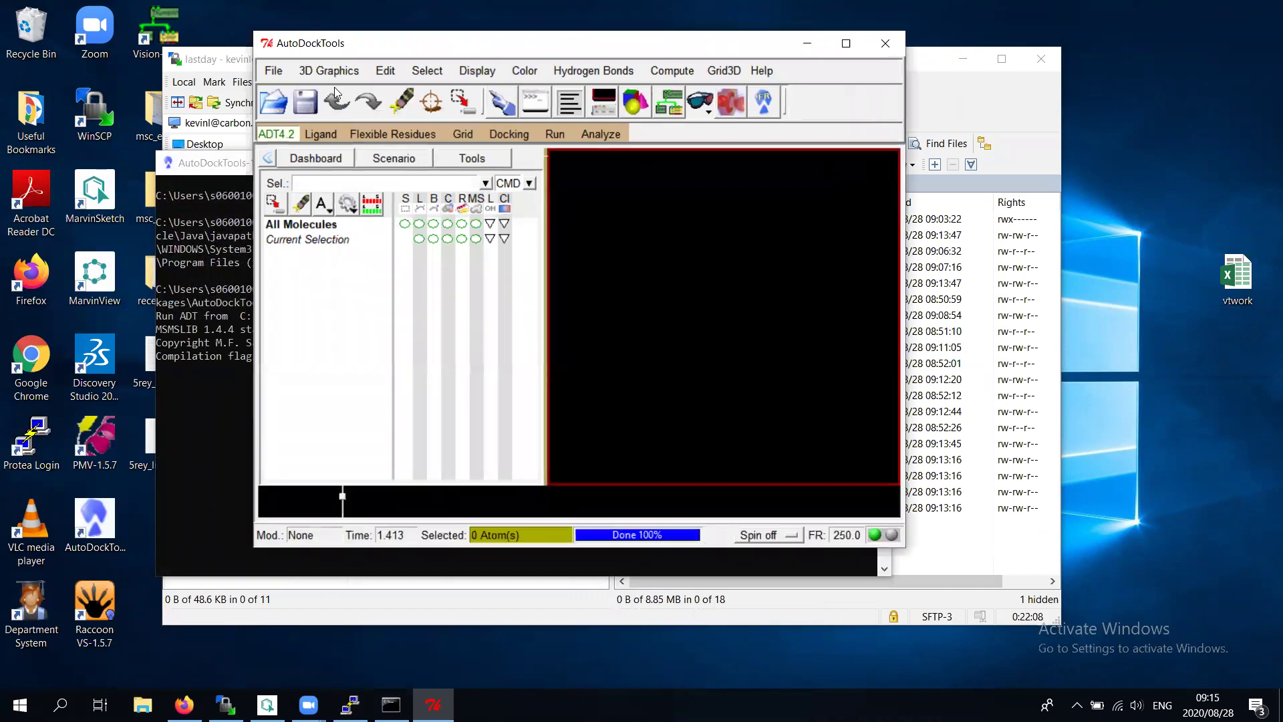
Set the Startup Directory preference to Desktop\receptors\ligands and dismiss the preferences window
{"action": "left_click", "coordinate": [274, 72]}
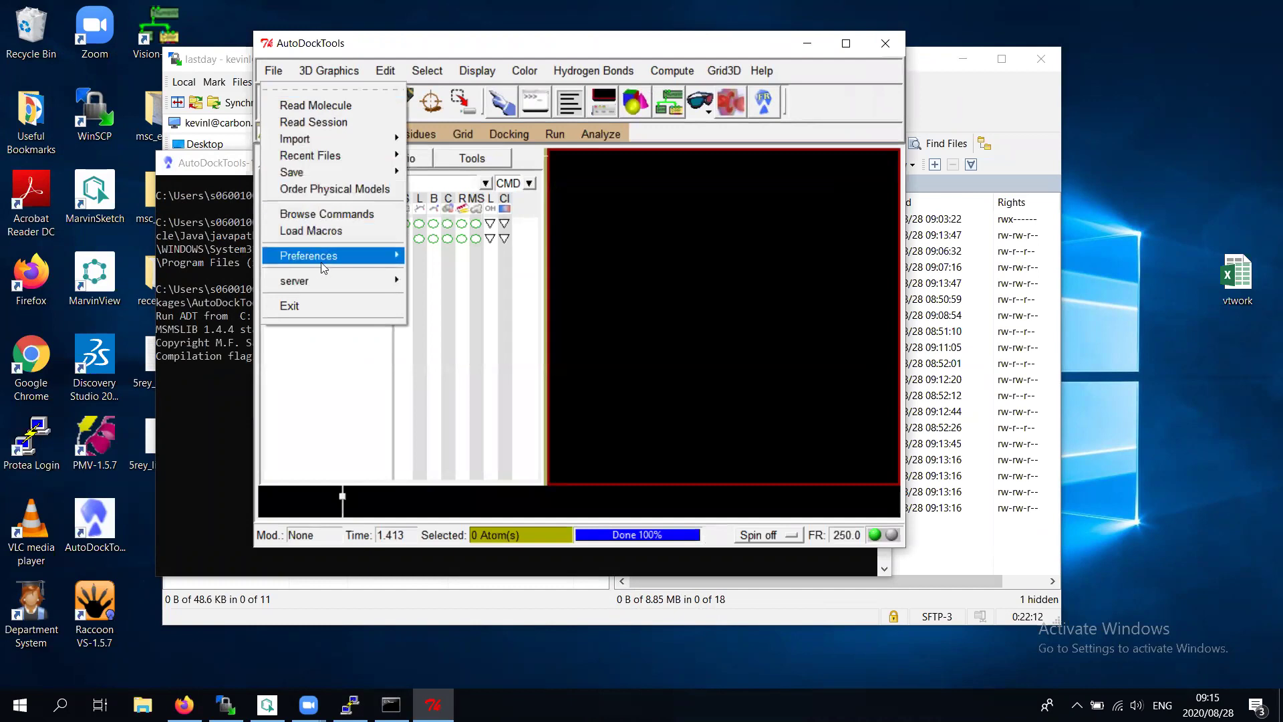
{"action": "mouse_move", "coordinate": [335, 255]}
{"action": "left_click", "coordinate": [476, 276]}
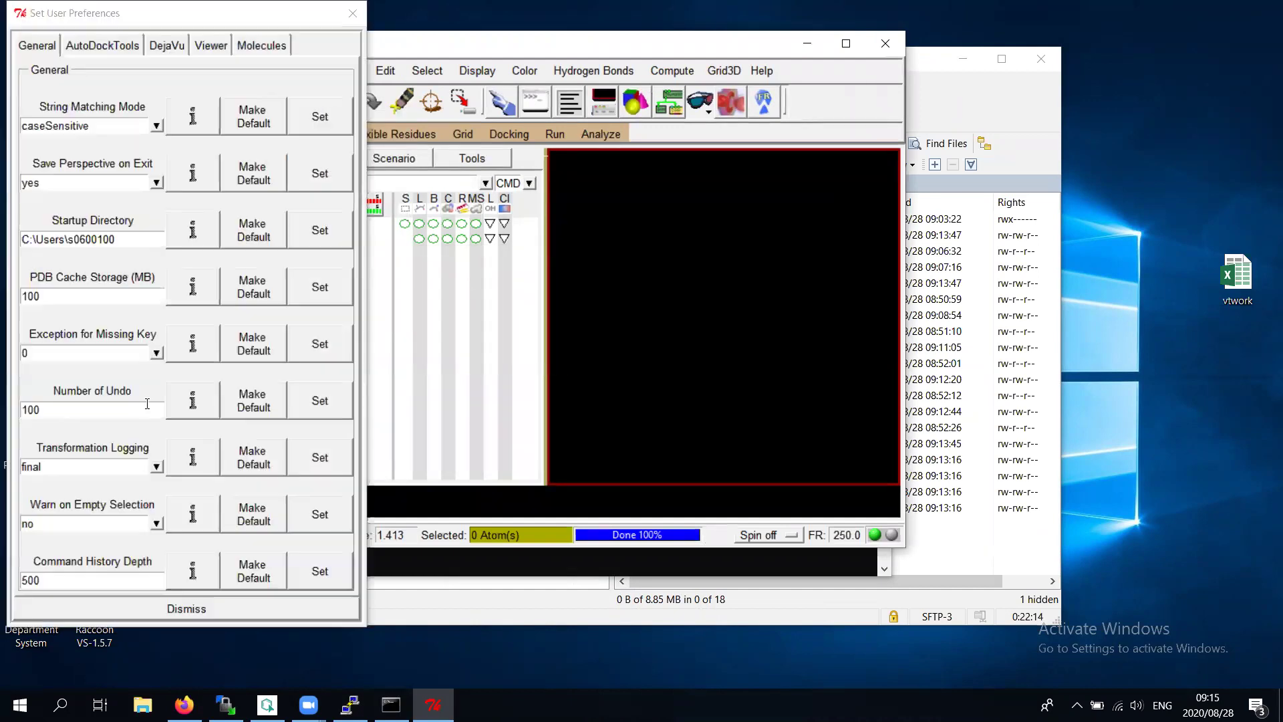
{"action": "left_click", "coordinate": [147, 235]}
{"action": "type", "text": "ghj"}
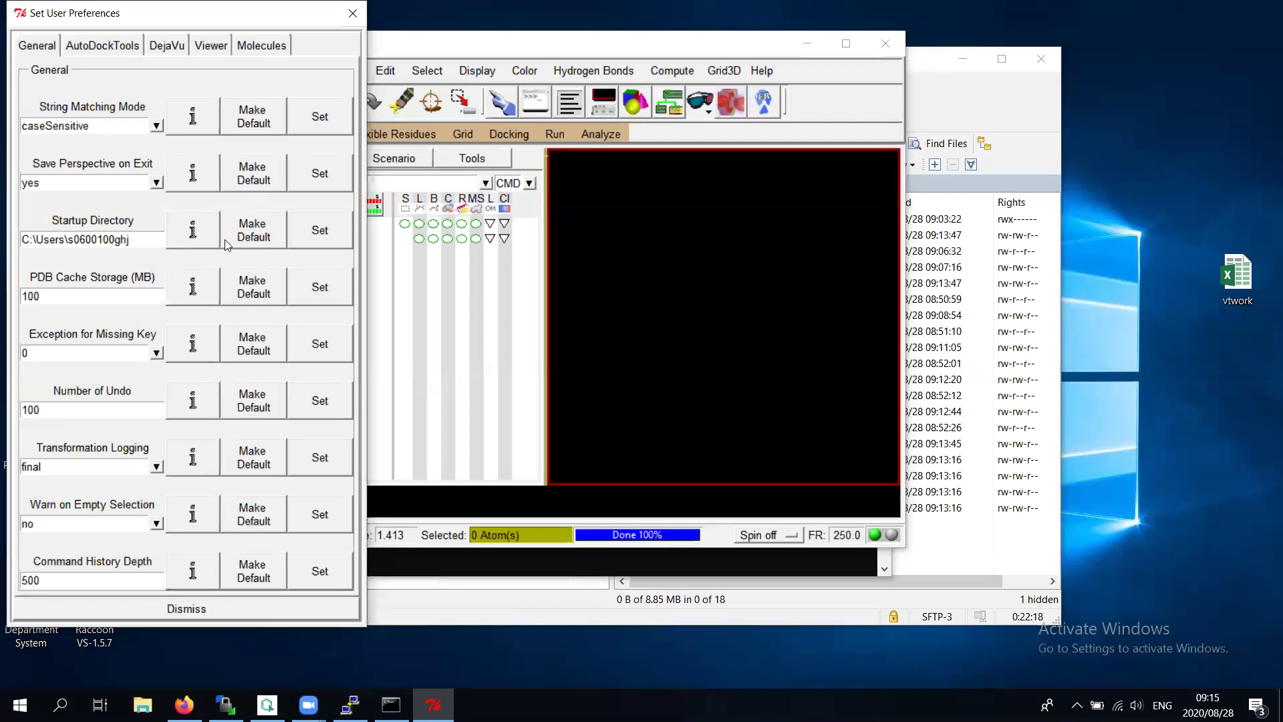
{"action": "left_click", "coordinate": [322, 234]}
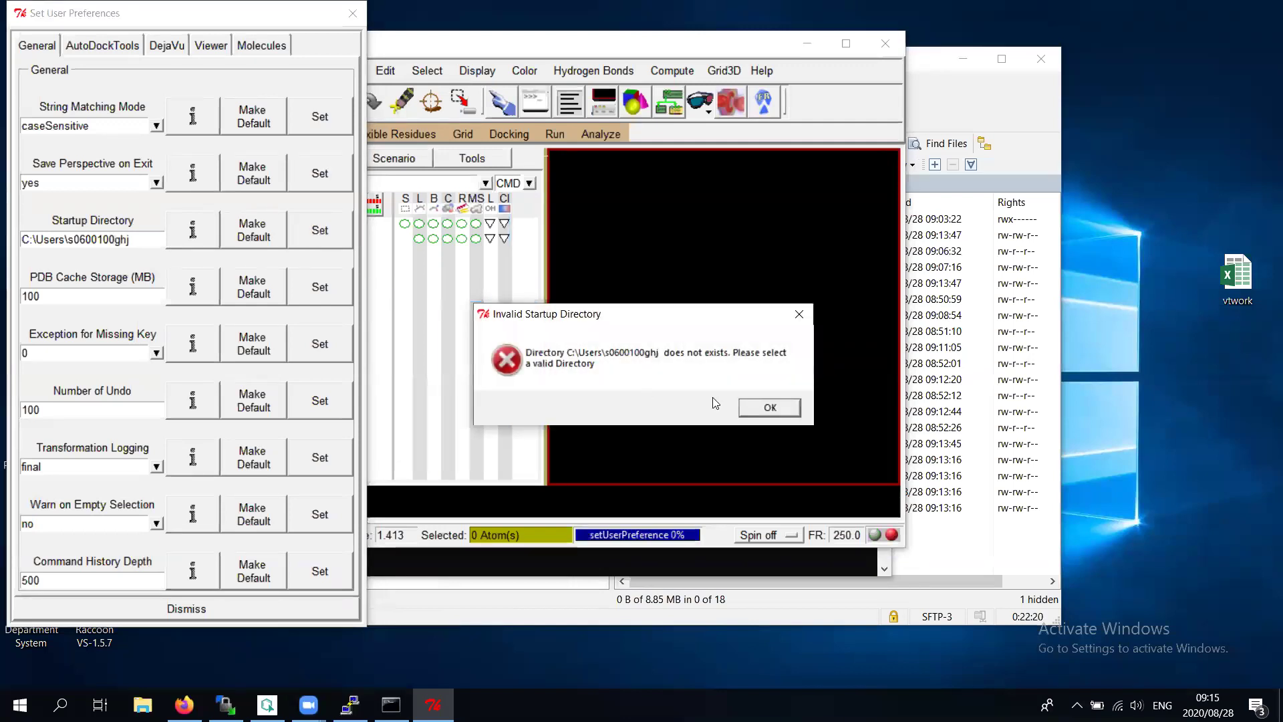
{"action": "left_click", "coordinate": [775, 409]}
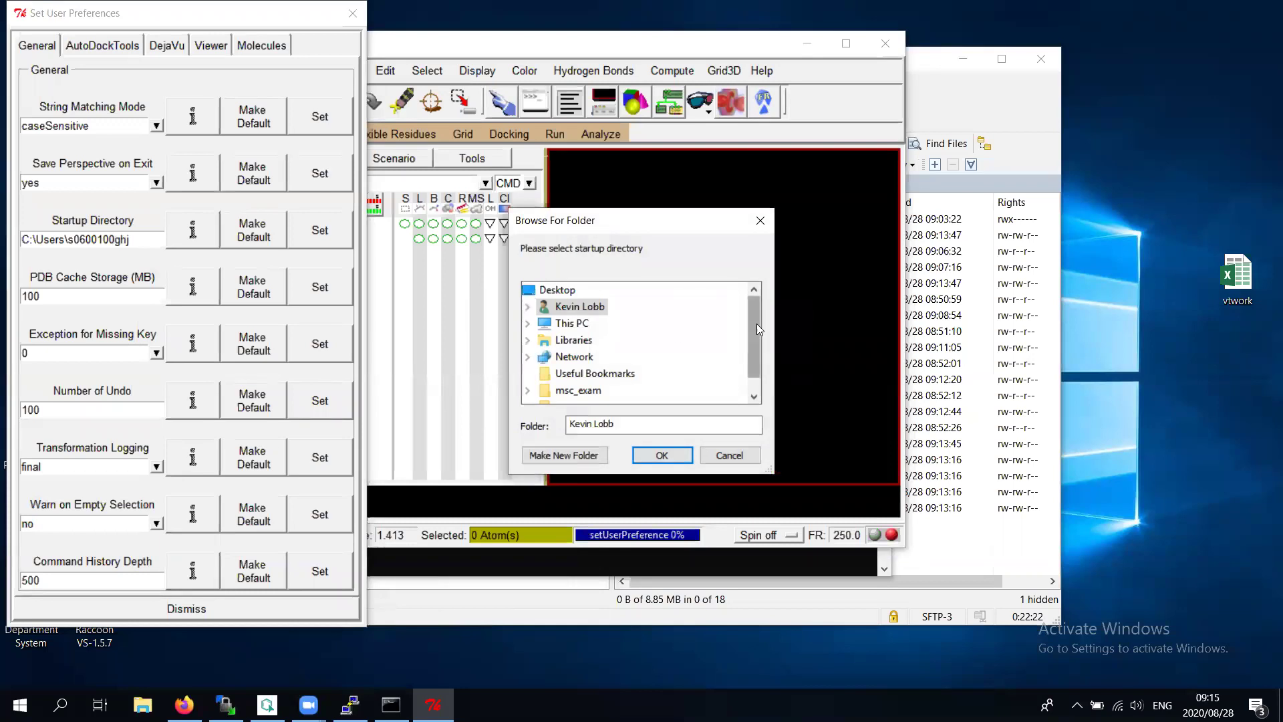
{"action": "left_click_drag", "start_coordinate": [757, 322], "coordinate": [753, 349]}
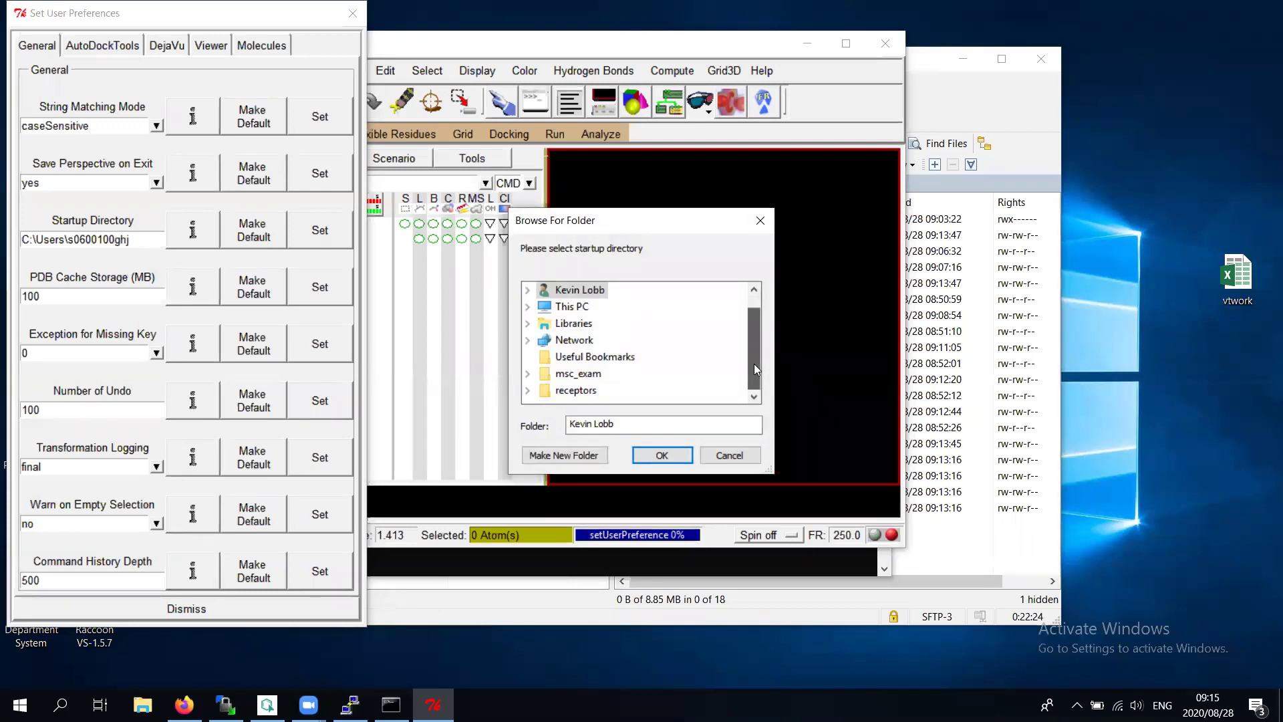
{"action": "left_click", "coordinate": [527, 389]}
{"action": "left_click", "coordinate": [587, 375]}
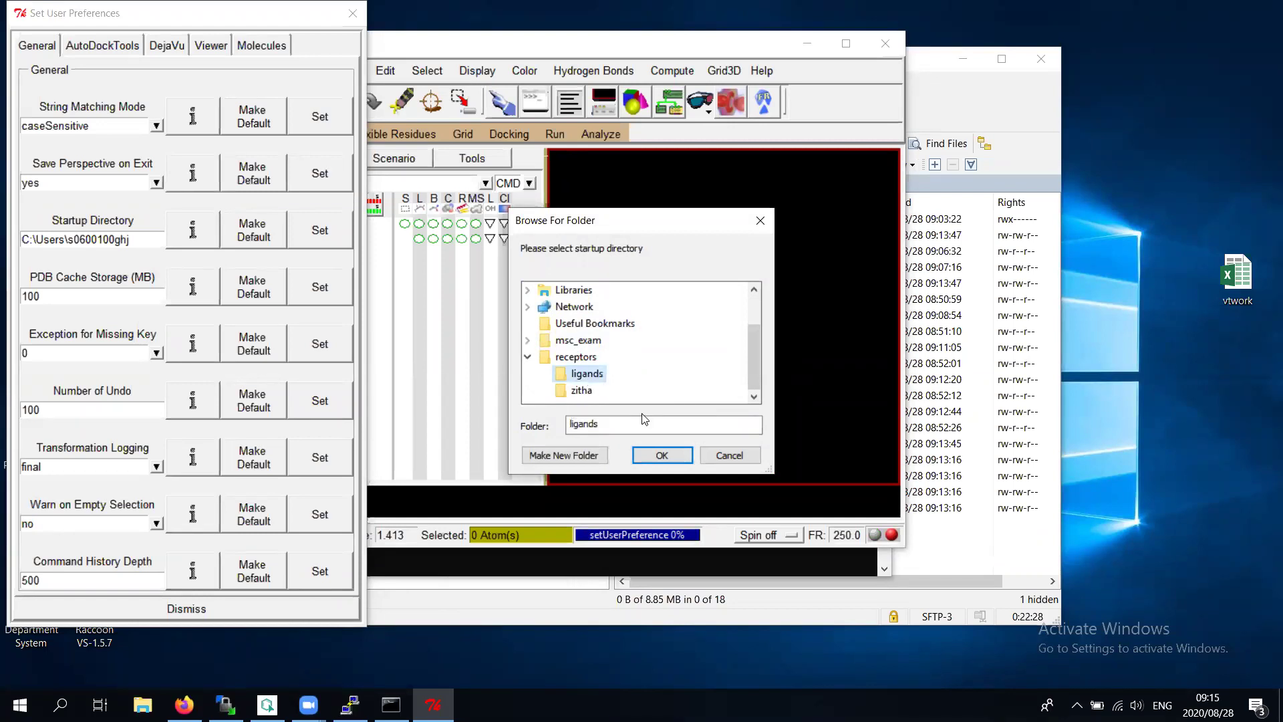
{"action": "left_click", "coordinate": [661, 455]}
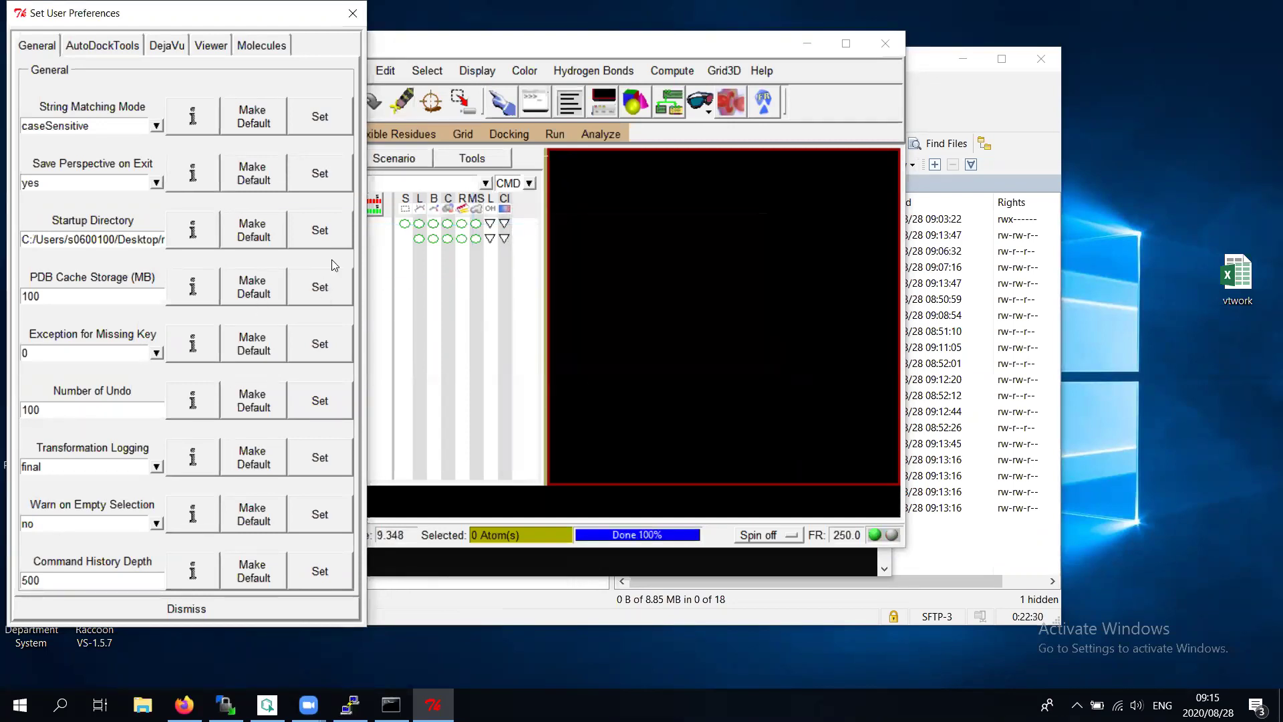
{"action": "left_click", "coordinate": [224, 608]}
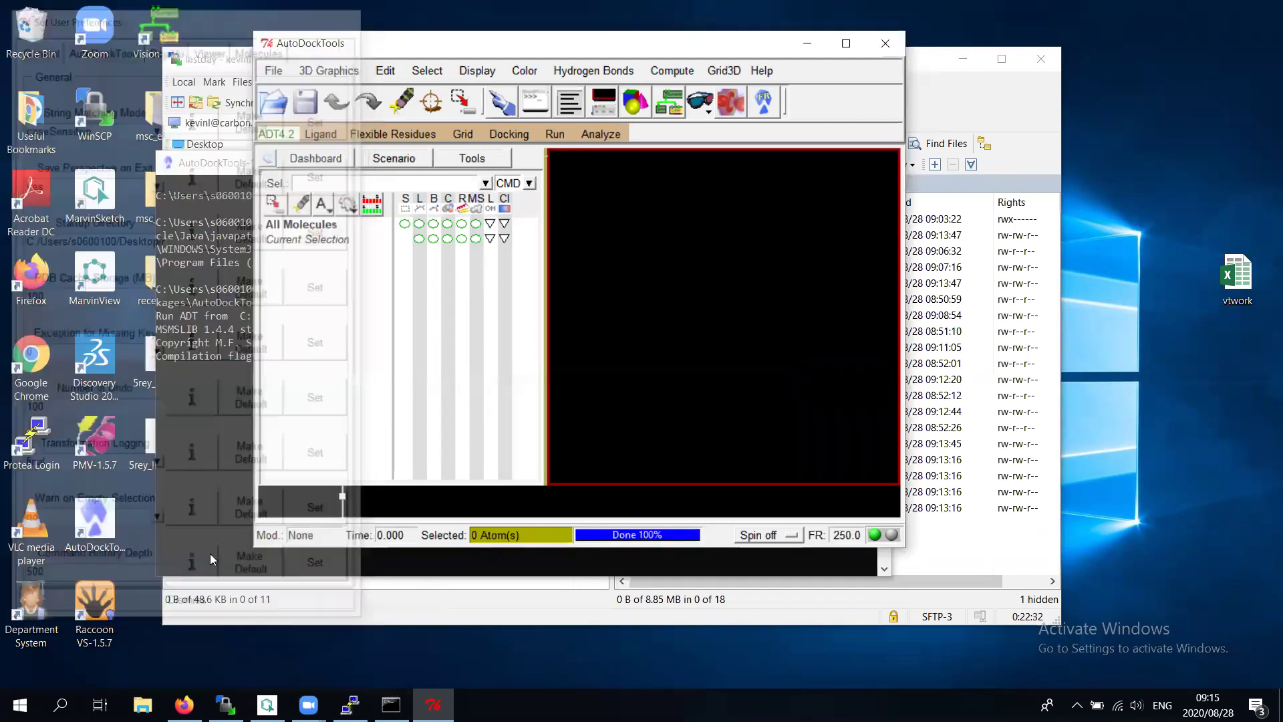
Open 5rec_ligand_xtb.pdb as the ligand, switching the file type filter to PDB
{"action": "left_click", "coordinate": [321, 132]}
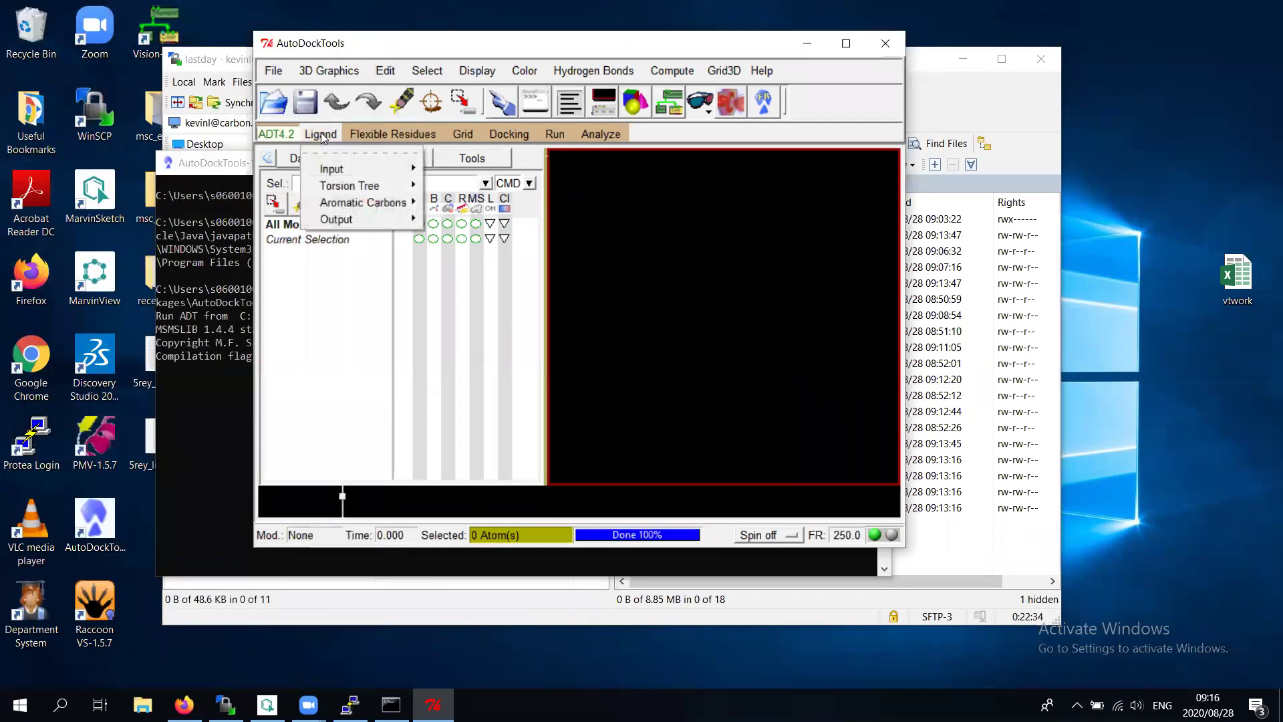
{"action": "mouse_move", "coordinate": [334, 175]}
{"action": "left_click", "coordinate": [447, 181]}
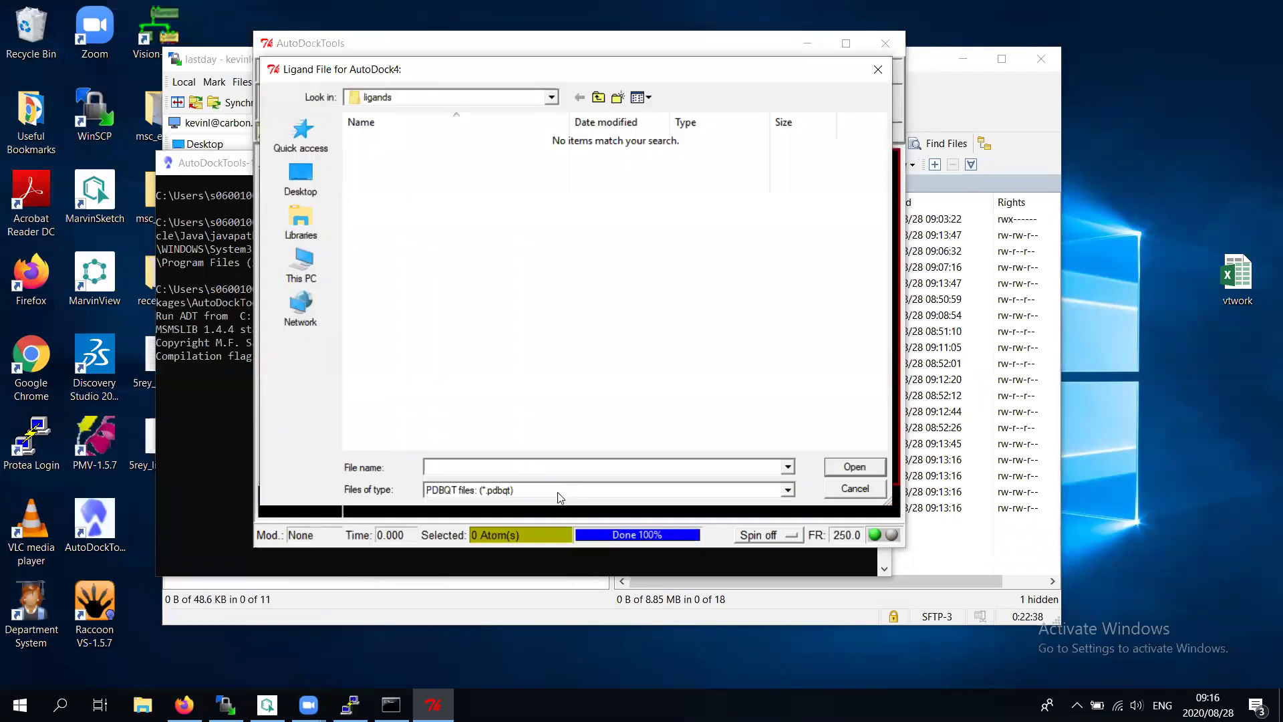
{"action": "left_click", "coordinate": [557, 490]}
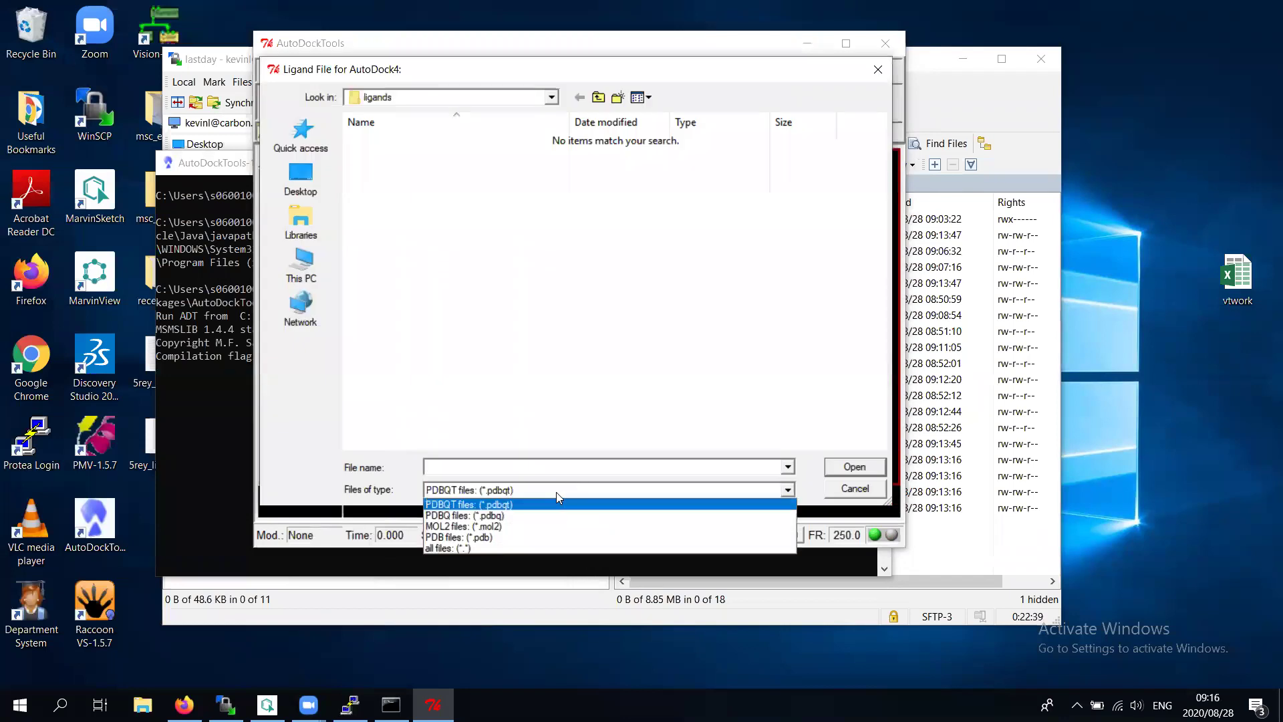
{"action": "left_click", "coordinate": [498, 538]}
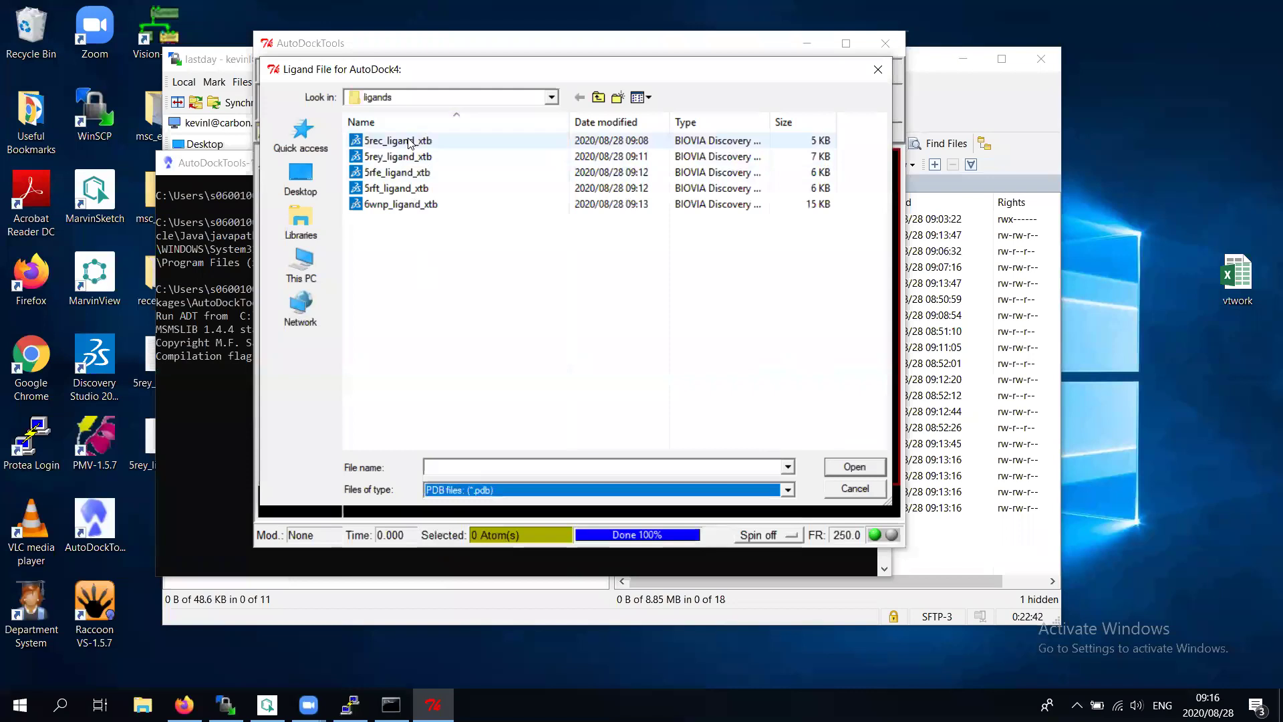
{"action": "double_click", "coordinate": [409, 141]}
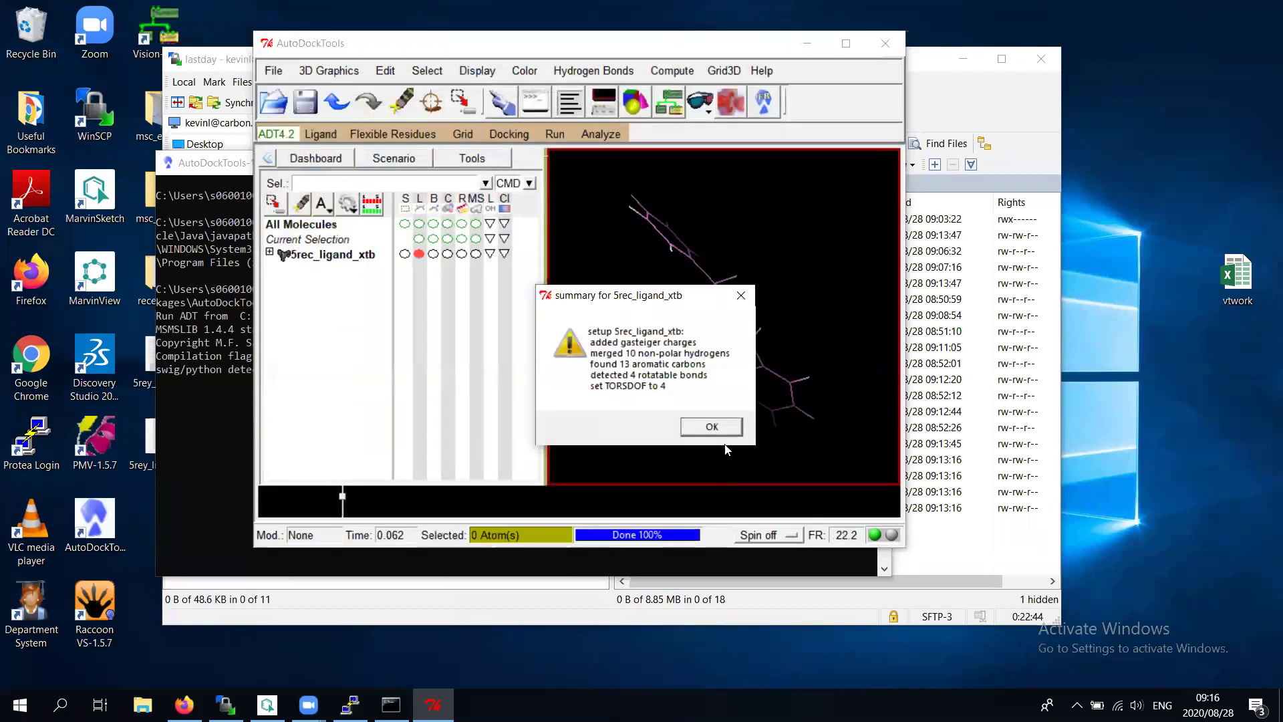
{"action": "left_click", "coordinate": [712, 427]}
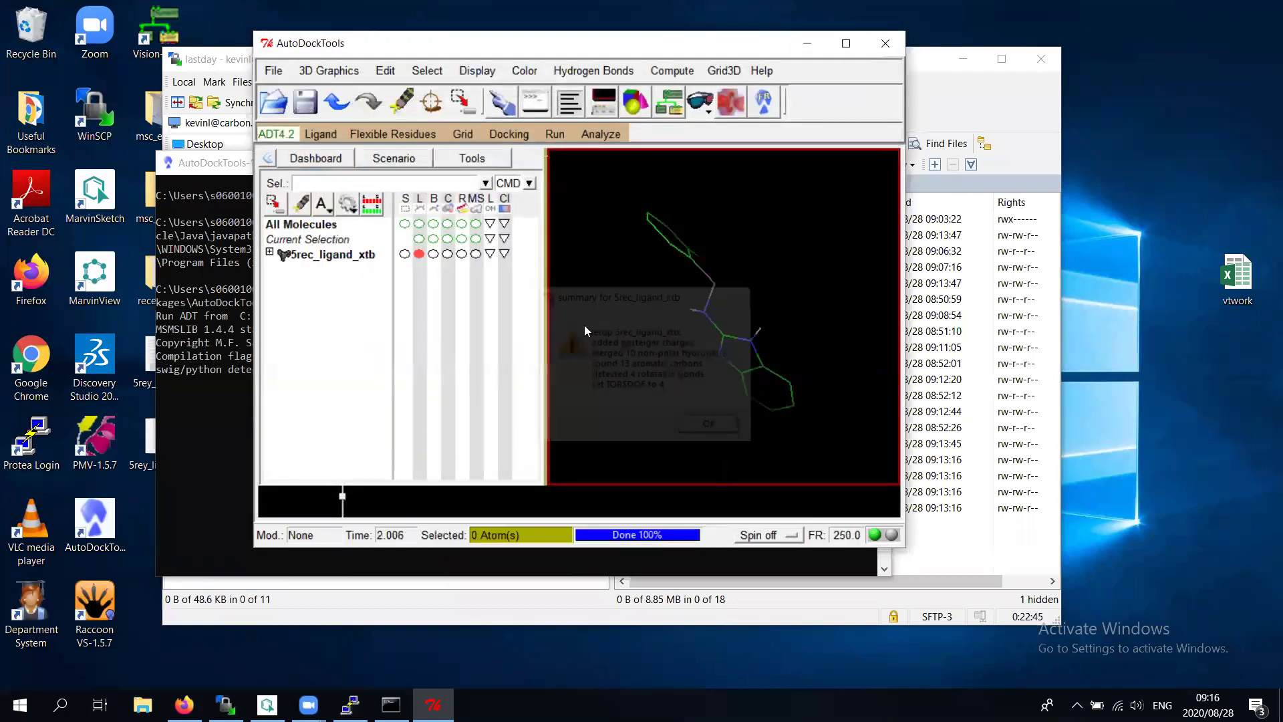
Save the ligand as 5rec_ligand_xtb.pdbqt
{"action": "left_click", "coordinate": [311, 135]}
{"action": "mouse_move", "coordinate": [394, 220]}
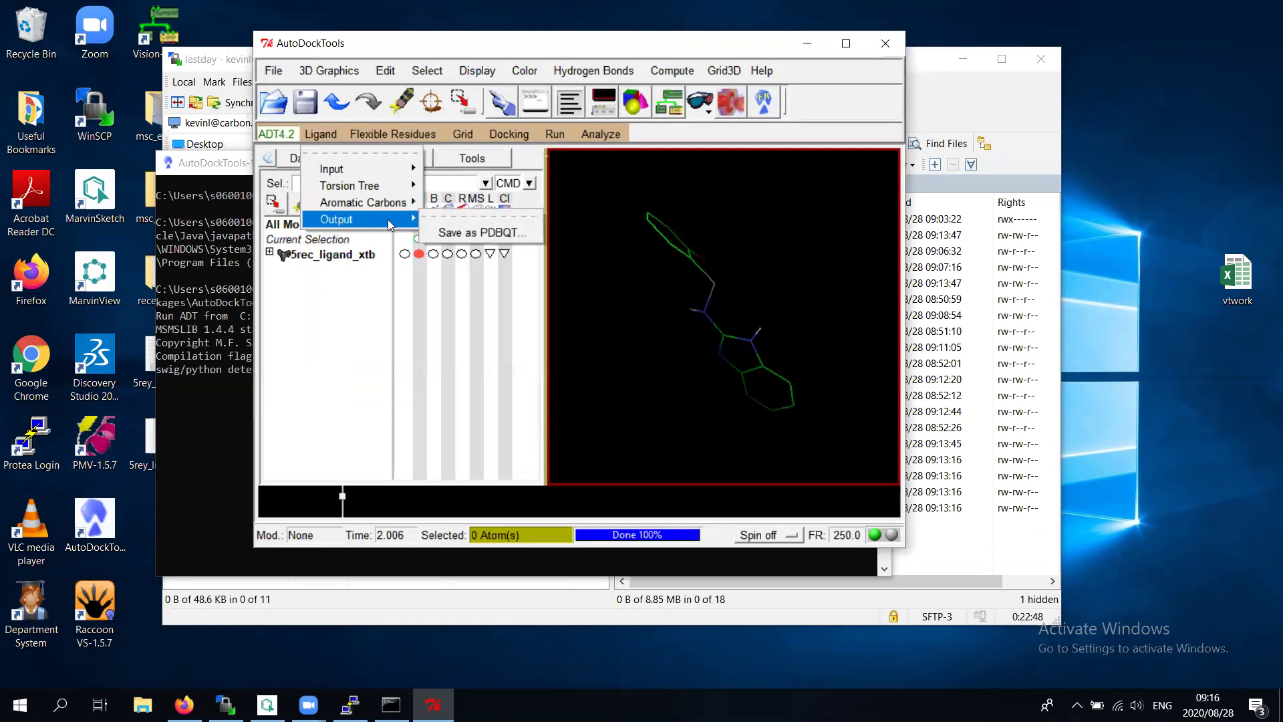
{"action": "left_click", "coordinate": [481, 234]}
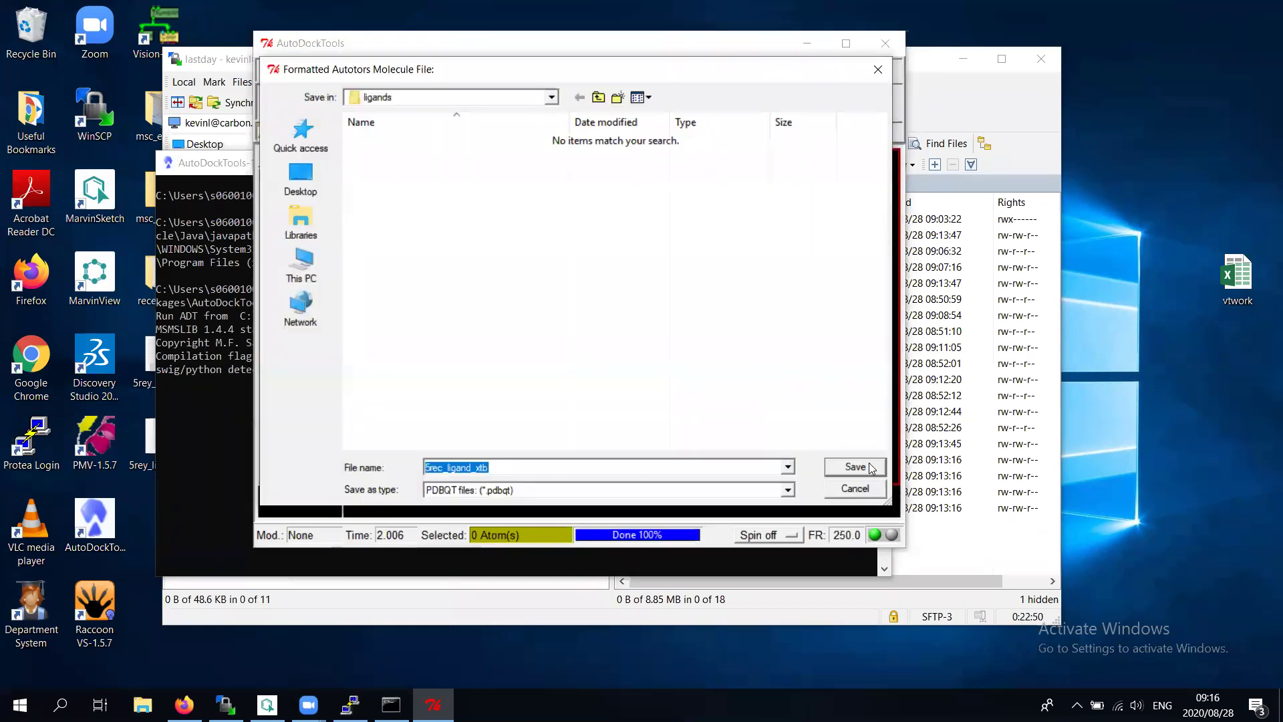
{"action": "left_click", "coordinate": [856, 466]}
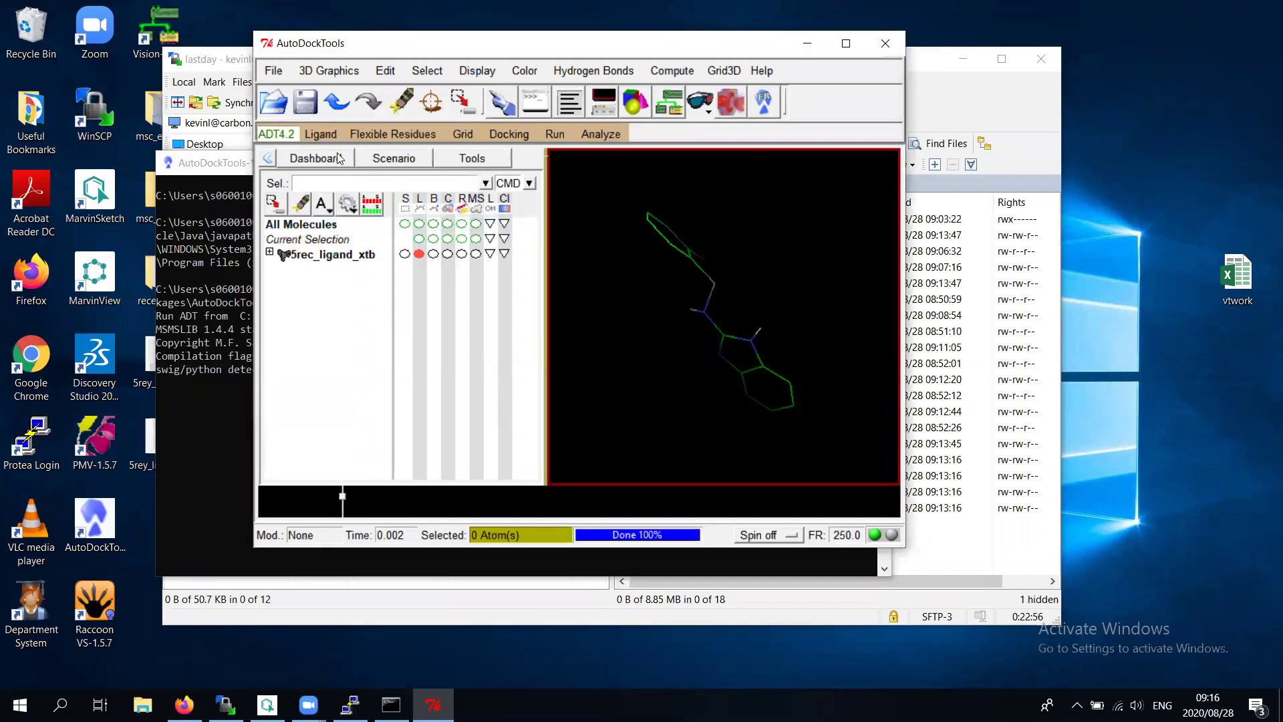
Review the 4 rotatable torsions in Choose Torsions, then bring up 5rec_ligand_xtb's Delete menu
{"action": "left_click", "coordinate": [322, 135]}
{"action": "mouse_move", "coordinate": [358, 182]}
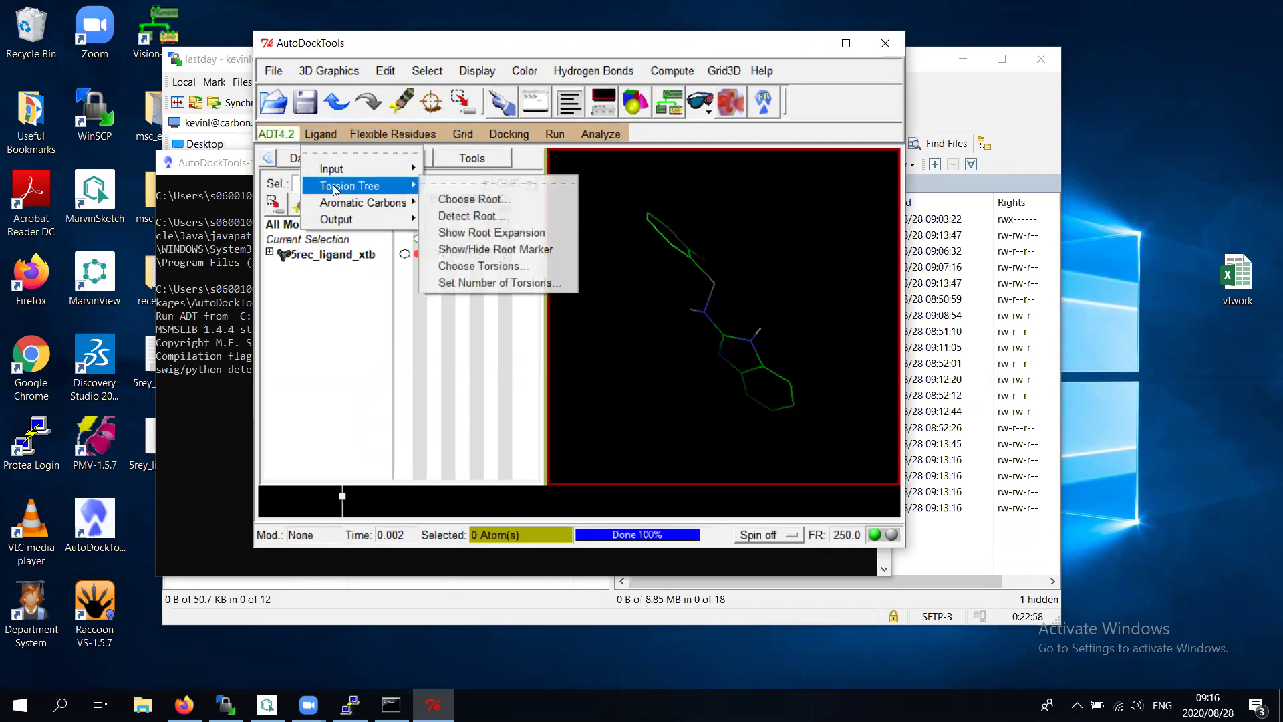
{"action": "left_click", "coordinate": [498, 267]}
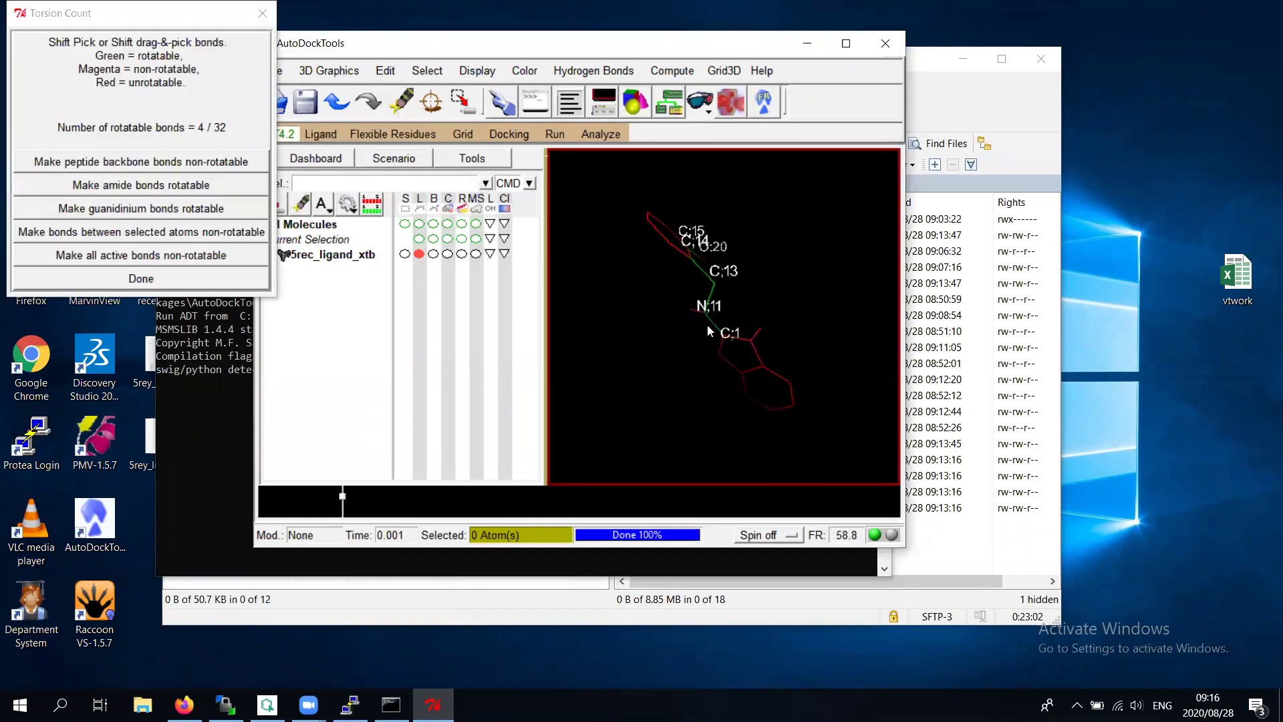
{"action": "left_click", "coordinate": [125, 279]}
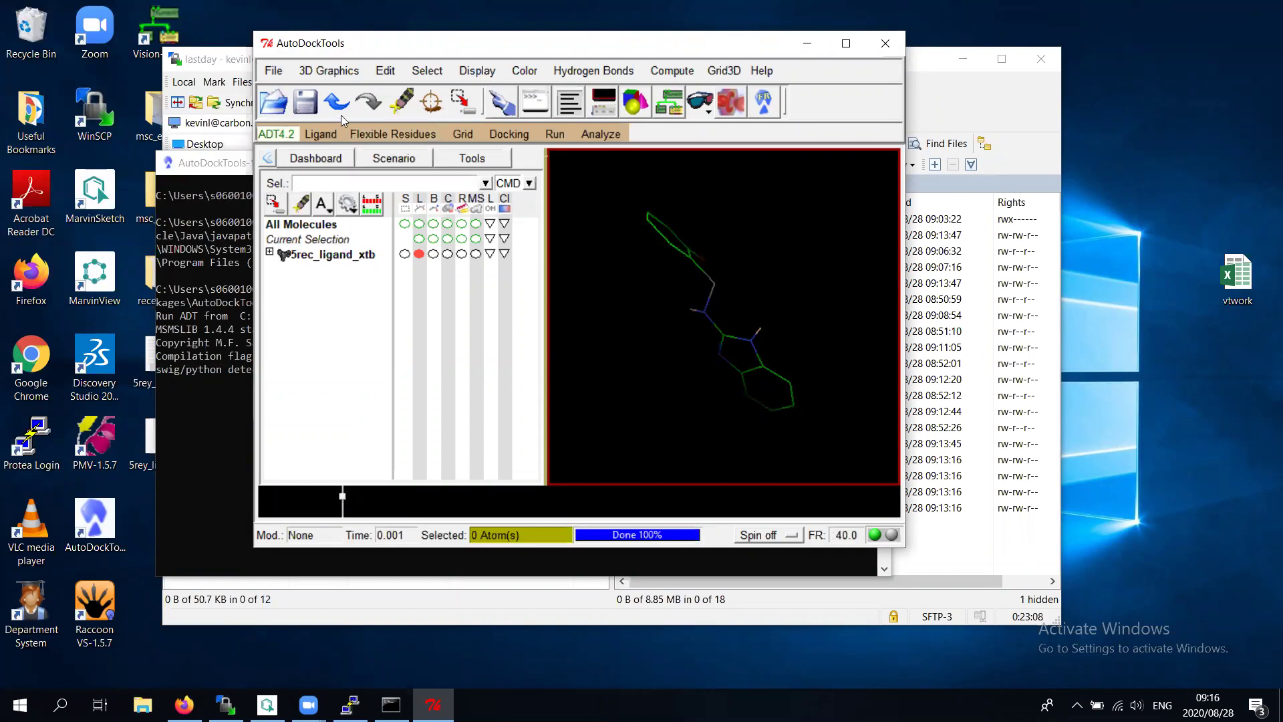
{"action": "left_click", "coordinate": [316, 255]}
{"action": "right_click", "coordinate": [316, 256]}
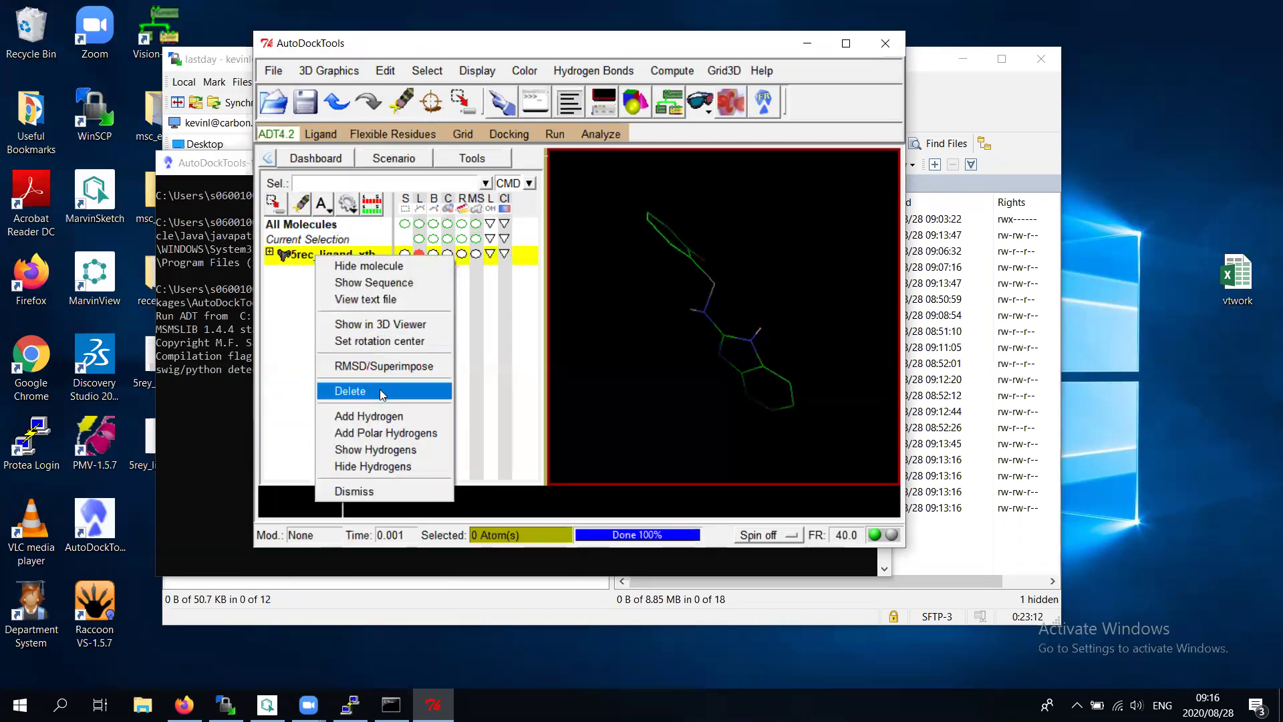
Delete 5rec_ligand_xtb and open 5rey_ligand_xtb.pdb as the new ligand
{"action": "left_click", "coordinate": [355, 391]}
{"action": "left_click", "coordinate": [321, 133]}
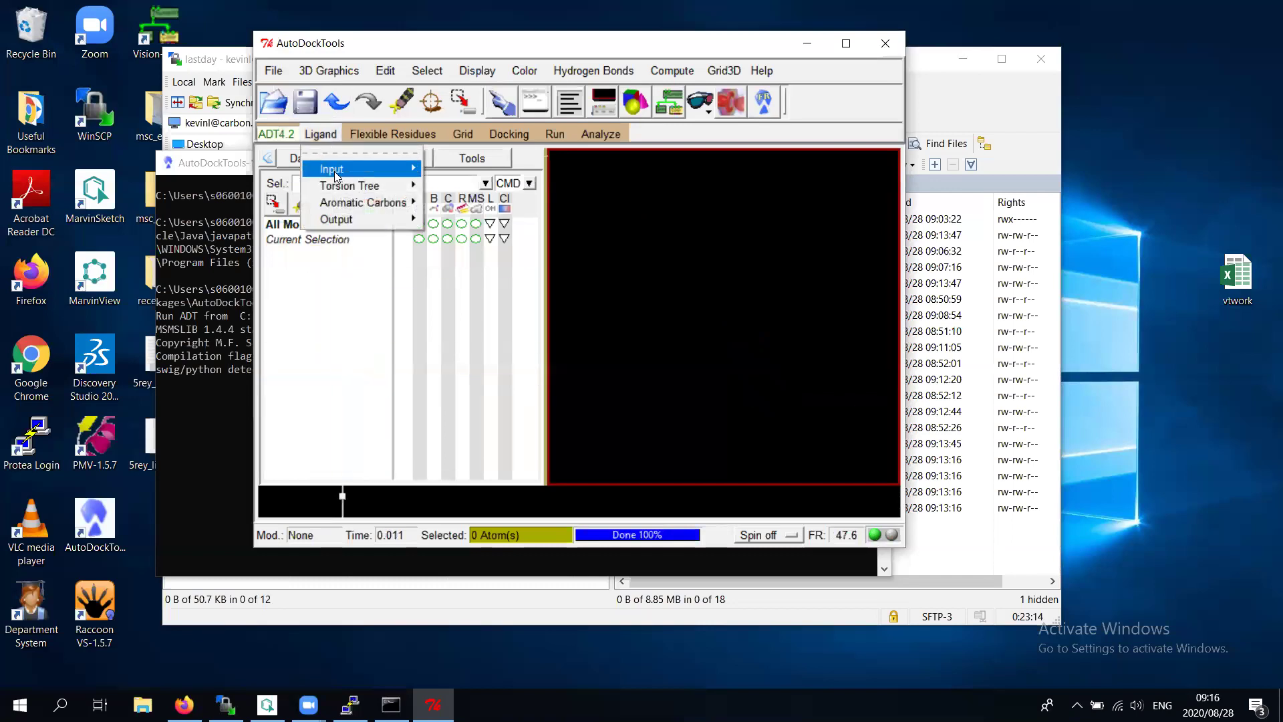
{"action": "mouse_move", "coordinate": [366, 174]}
{"action": "left_click", "coordinate": [454, 183]}
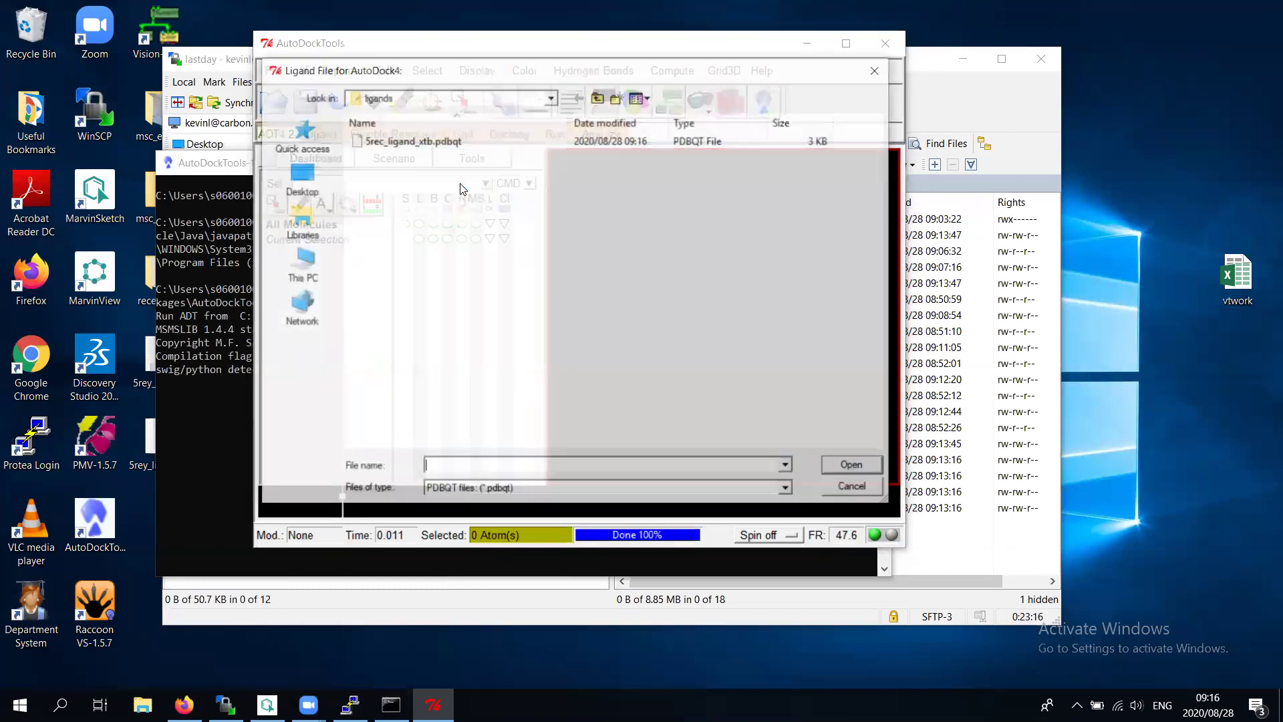
{"action": "left_click", "coordinate": [584, 490]}
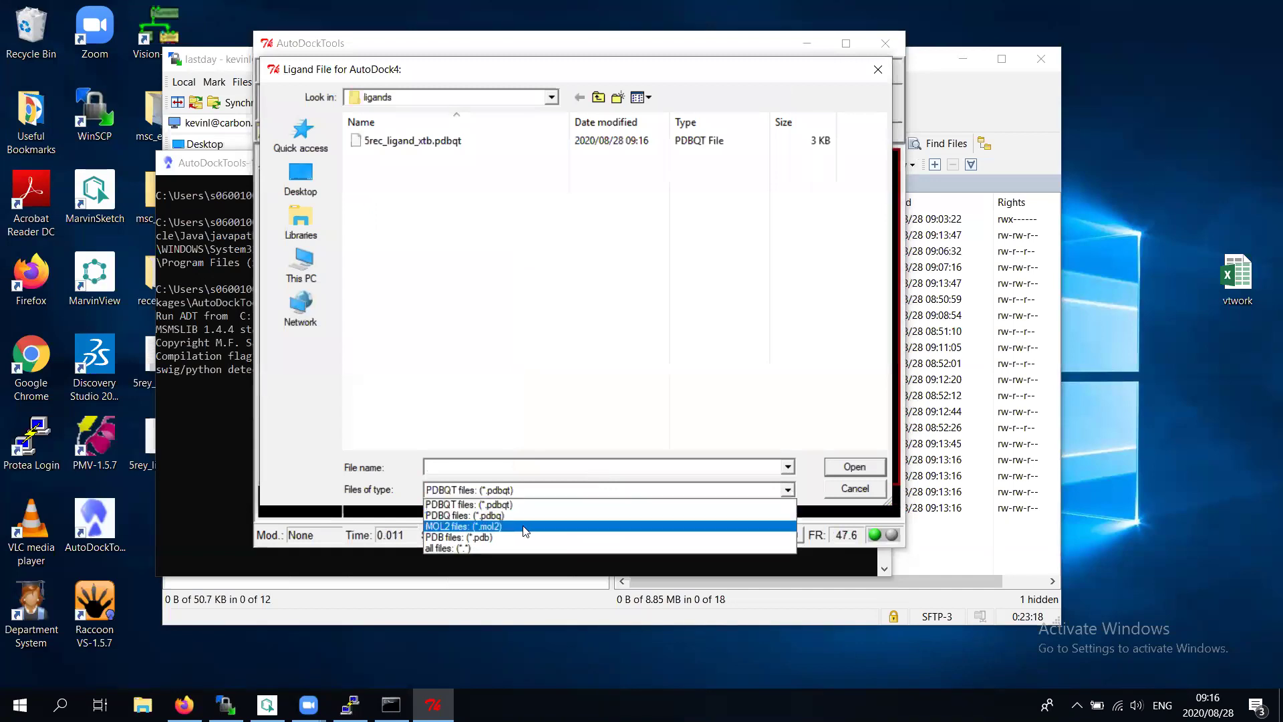
{"action": "left_click", "coordinate": [514, 540]}
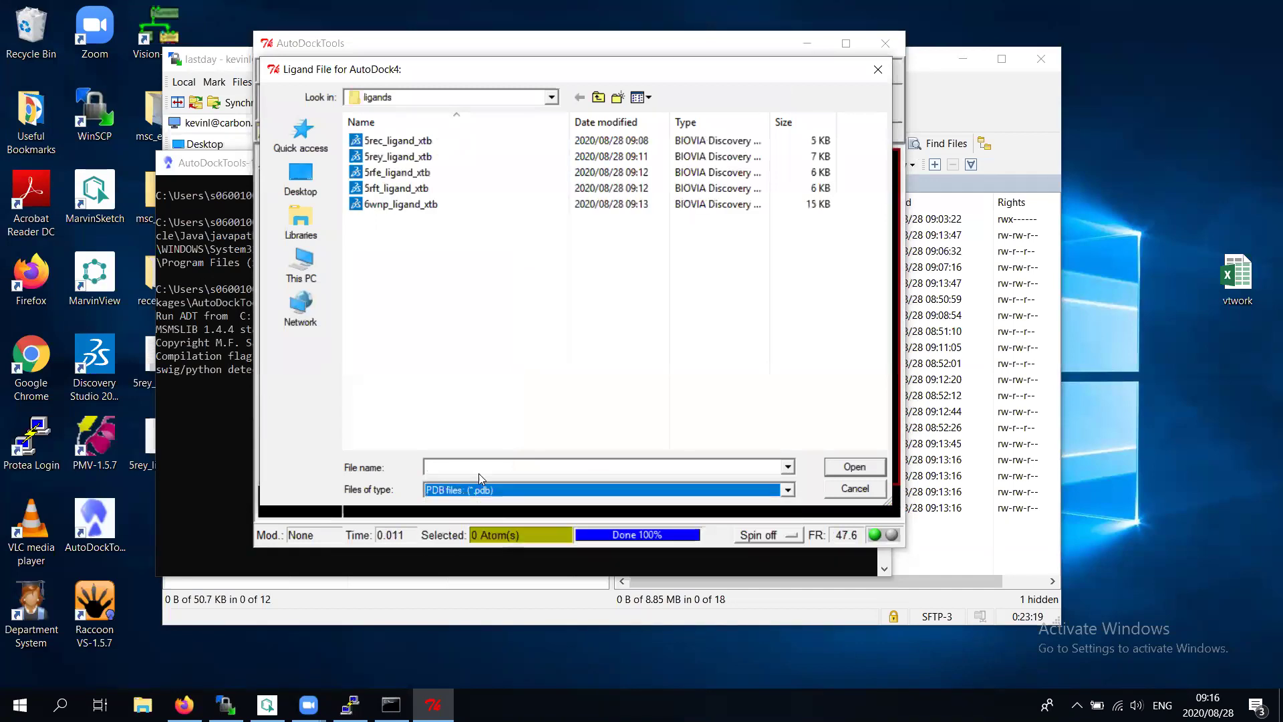
{"action": "left_click", "coordinate": [407, 156]}
{"action": "double_click", "coordinate": [408, 157]}
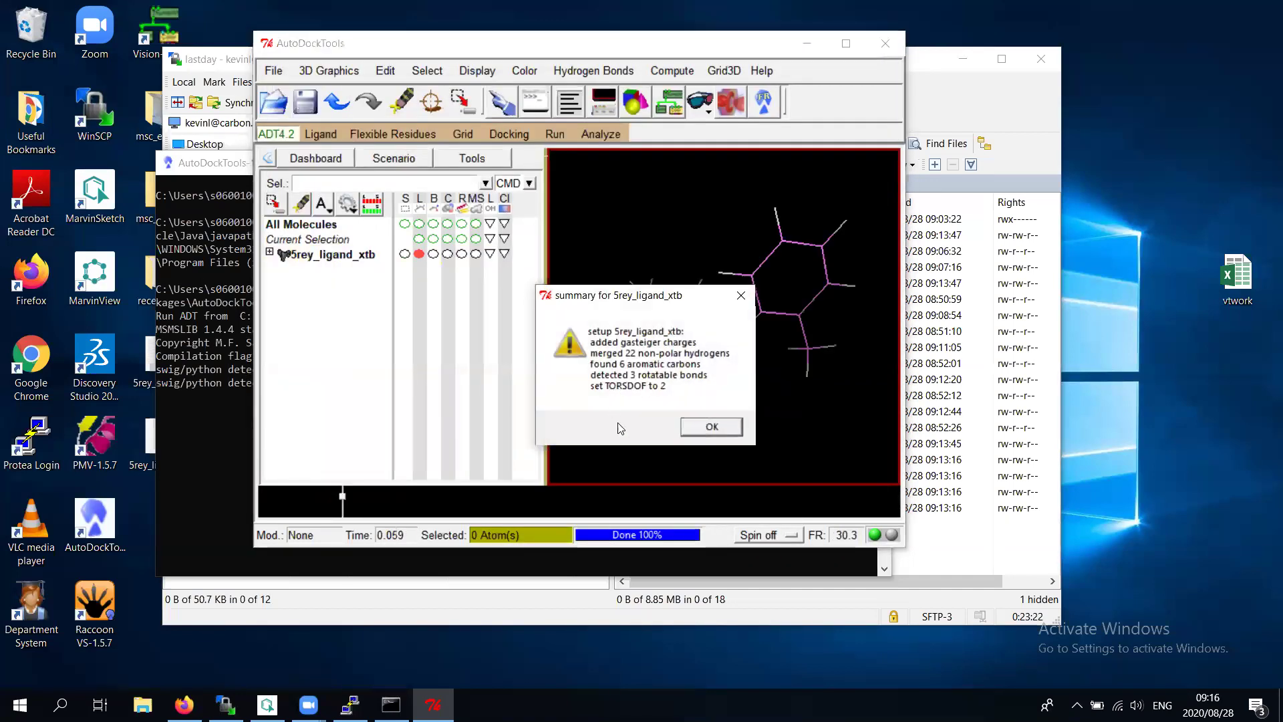
{"action": "left_click", "coordinate": [720, 429]}
Save the ligand as 5rey_ligand_xtb.pdbqt
{"action": "left_click", "coordinate": [320, 133]}
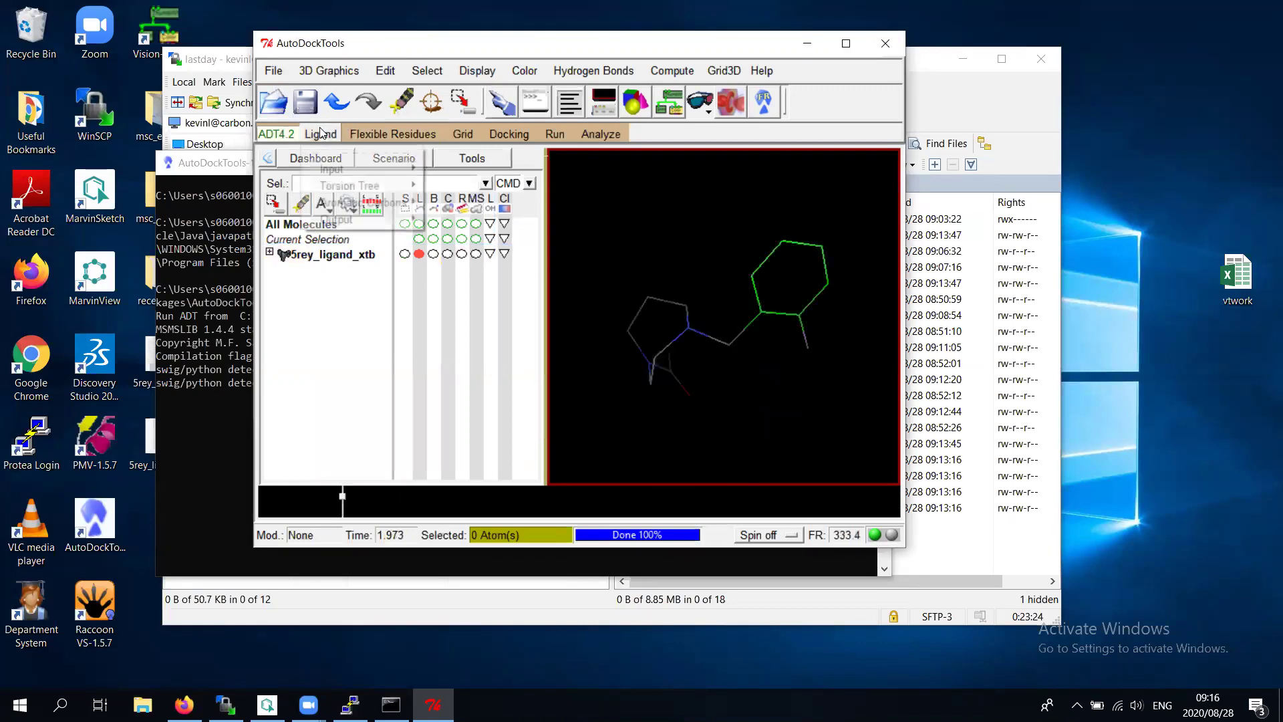
{"action": "mouse_move", "coordinate": [394, 220]}
{"action": "left_click", "coordinate": [472, 233]}
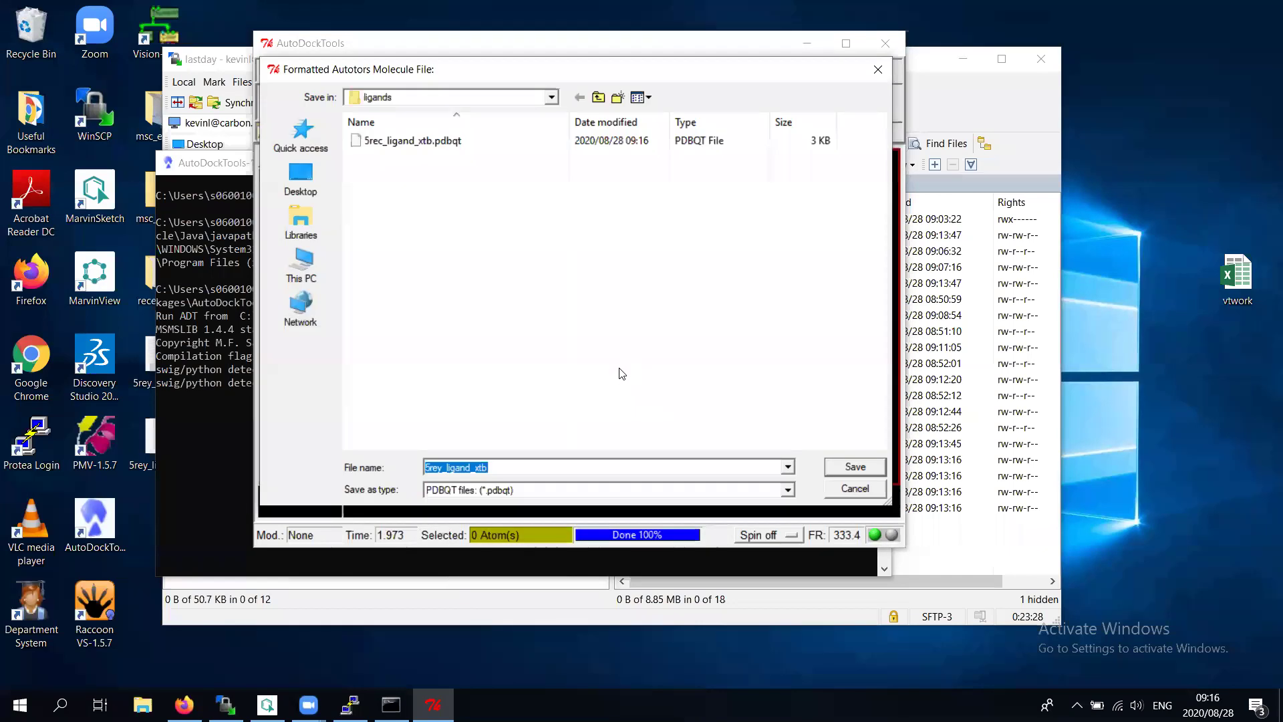
{"action": "left_click", "coordinate": [854, 468]}
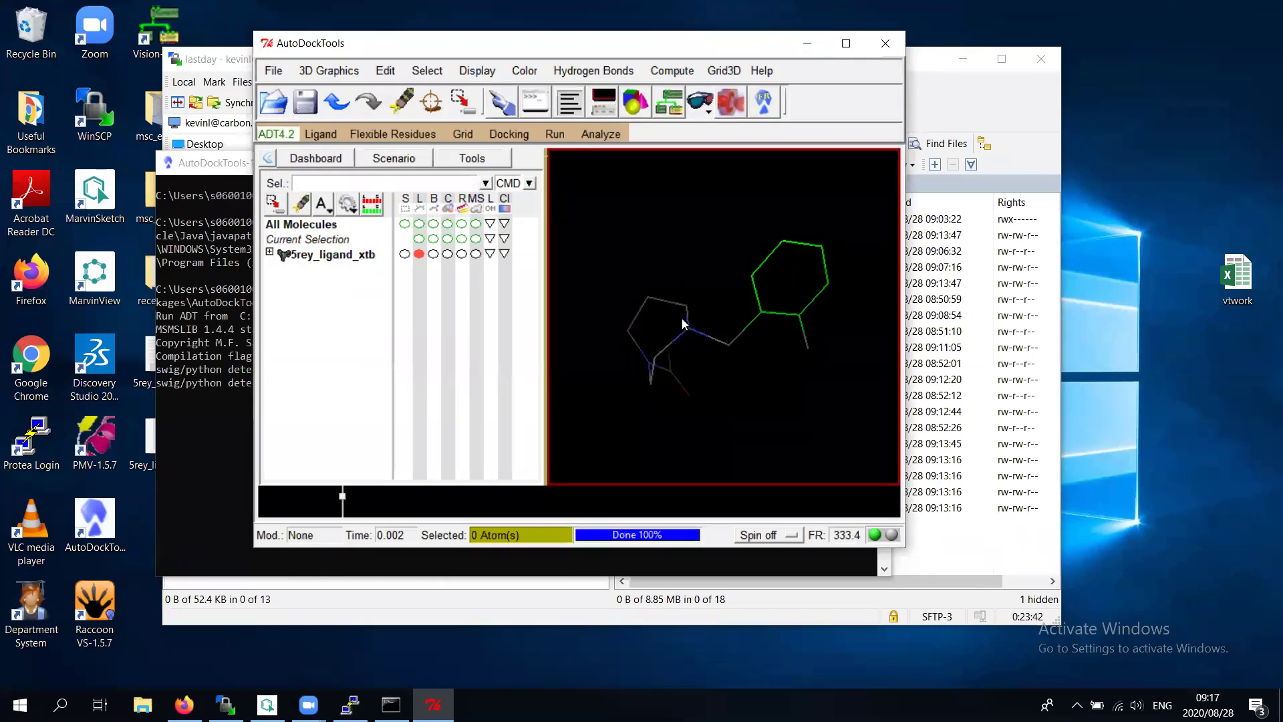
Delete the 5rey ligand and load 5rfe_ligand_xtb from its PDB file as the ligand
{"action": "right_click", "coordinate": [313, 254]}
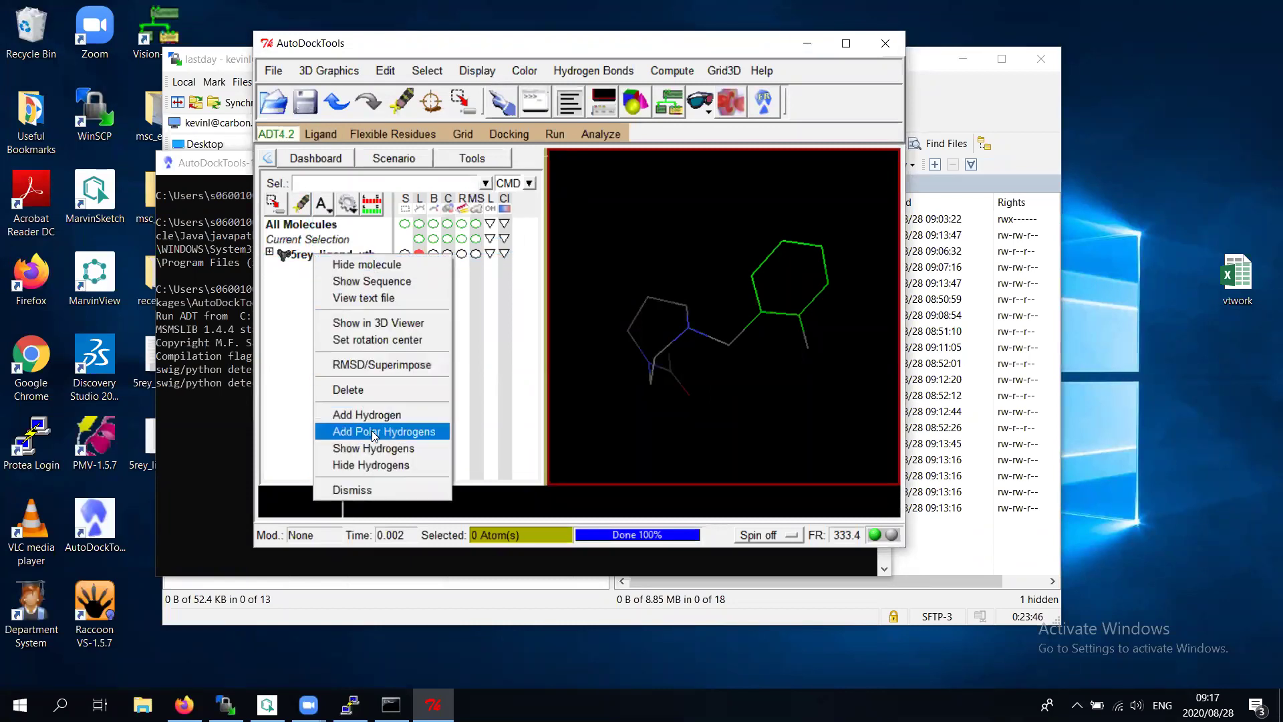
{"action": "left_click", "coordinate": [366, 390]}
{"action": "left_click", "coordinate": [321, 134]}
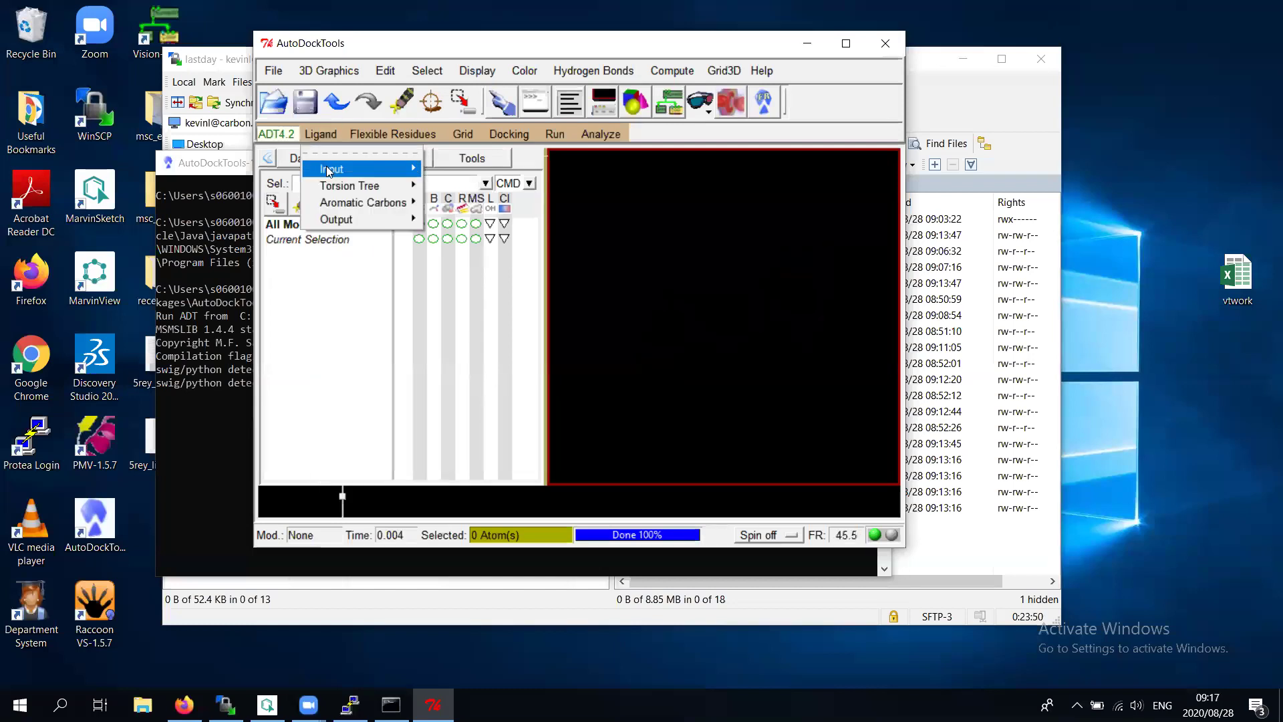
{"action": "mouse_move", "coordinate": [329, 168]}
{"action": "left_click", "coordinate": [449, 177]}
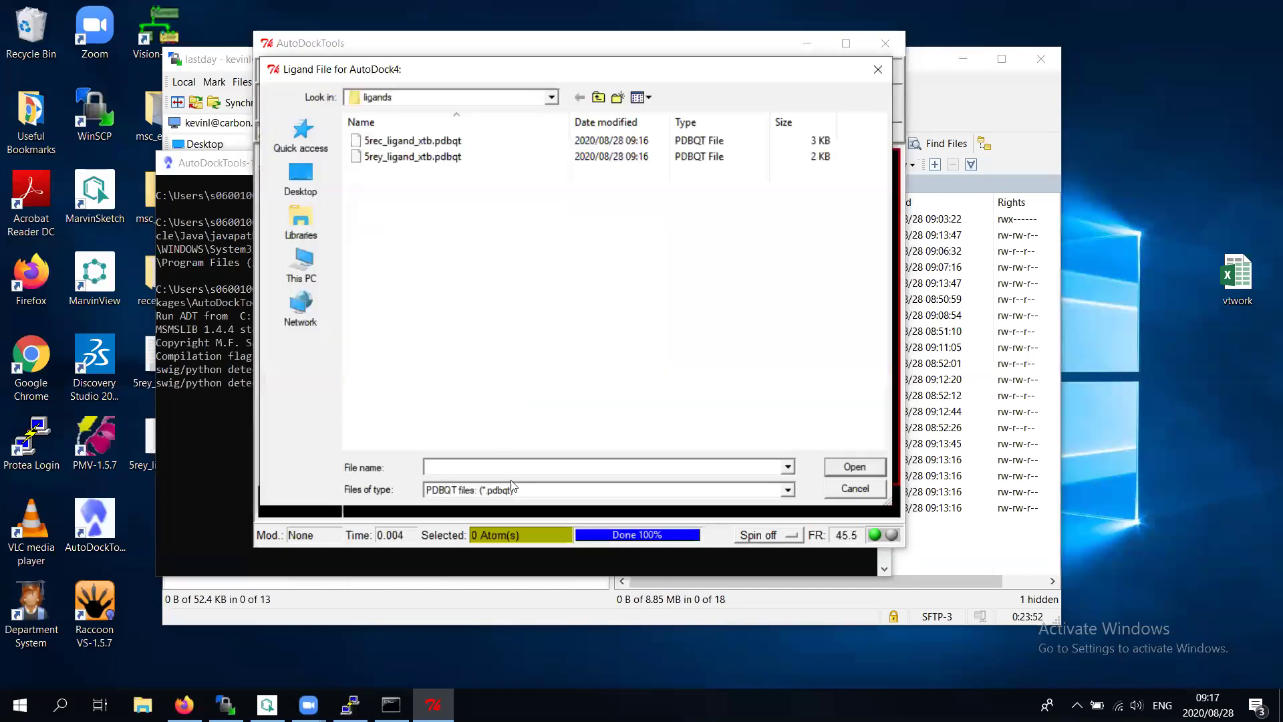
{"action": "left_click", "coordinate": [515, 493]}
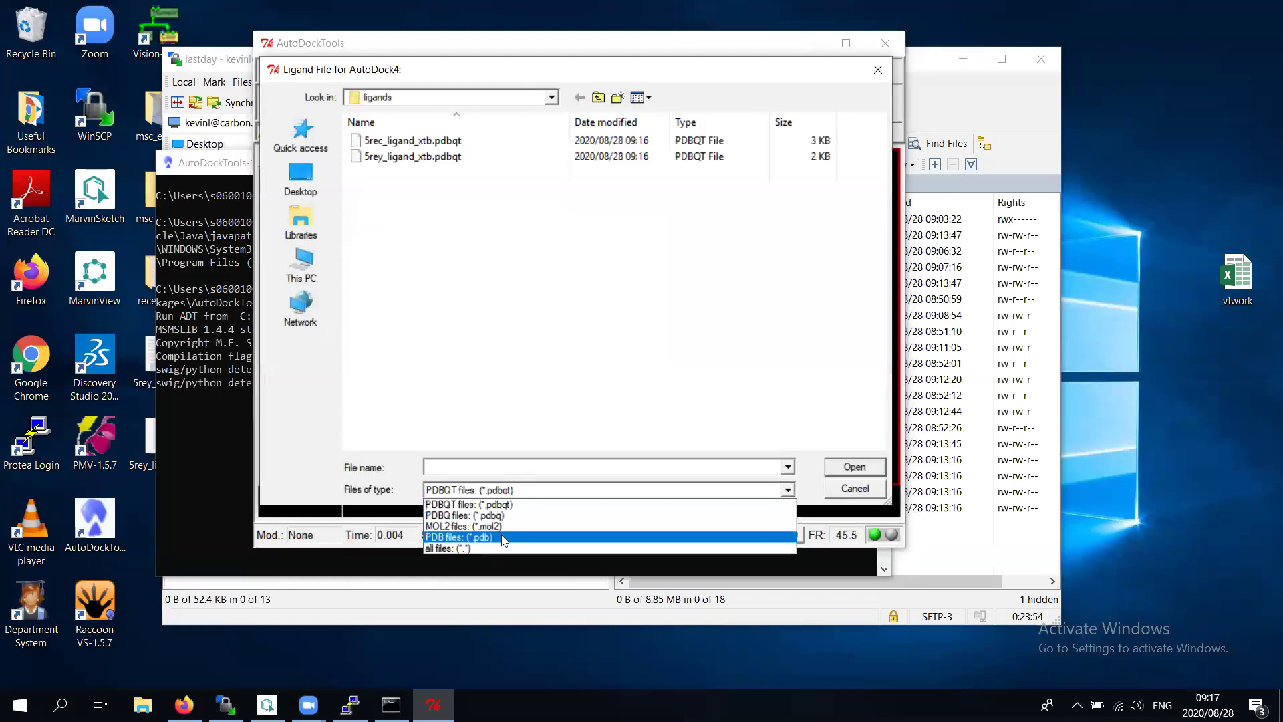
{"action": "left_click", "coordinate": [498, 510]}
{"action": "double_click", "coordinate": [404, 173]}
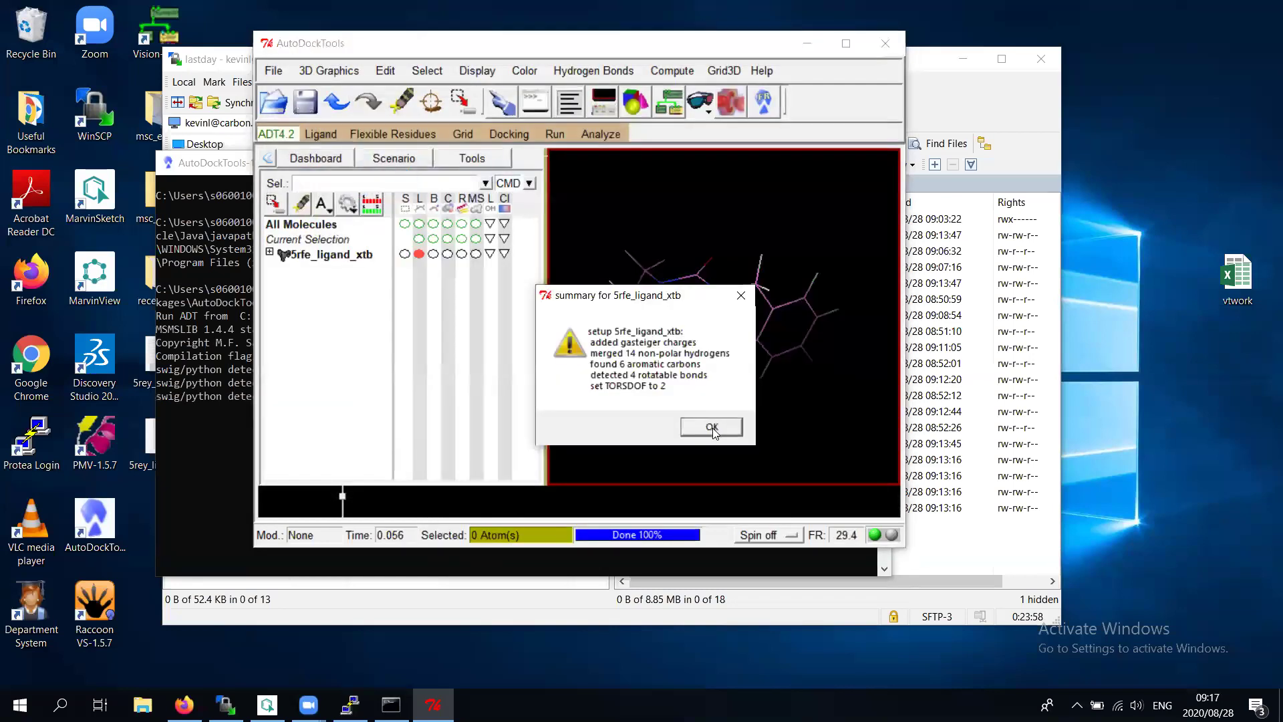
{"action": "left_click", "coordinate": [712, 427]}
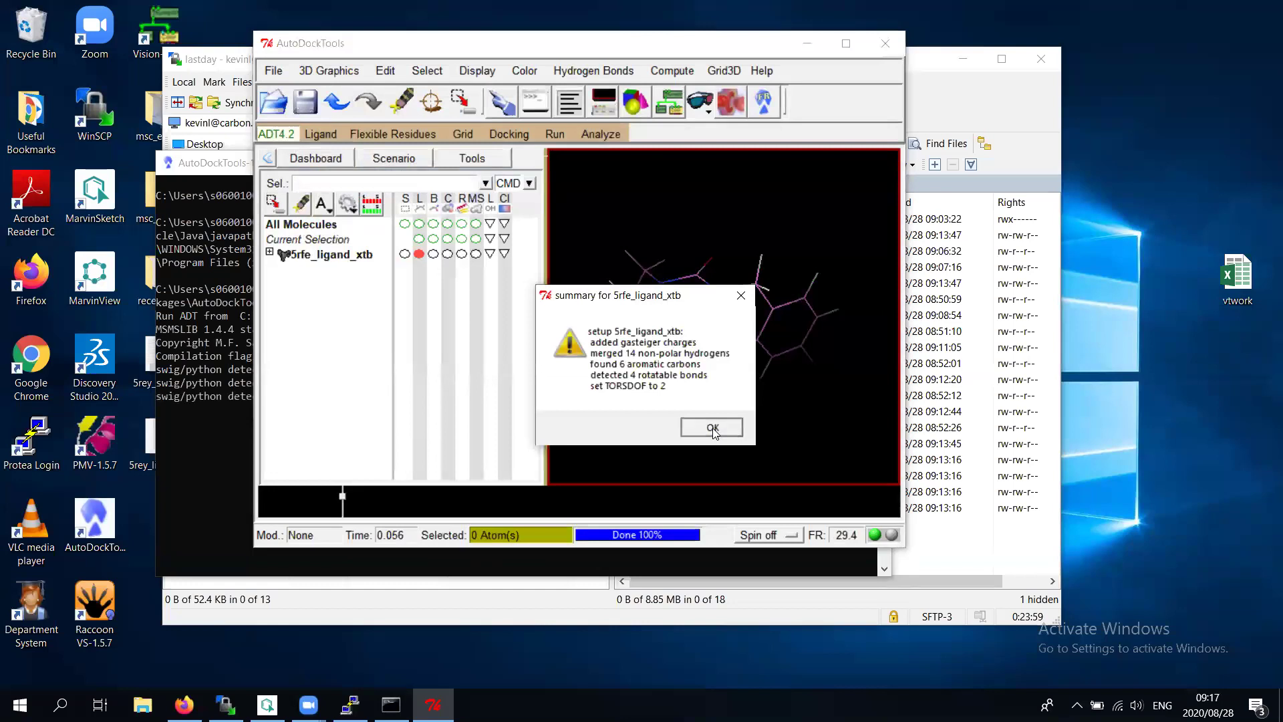
Save the 5rfe ligand as 5rfe_ligand_xtb.pdbqt in the ligands folder
{"action": "left_click", "coordinate": [310, 137]}
{"action": "mouse_move", "coordinate": [351, 227]}
{"action": "left_click", "coordinate": [490, 239]}
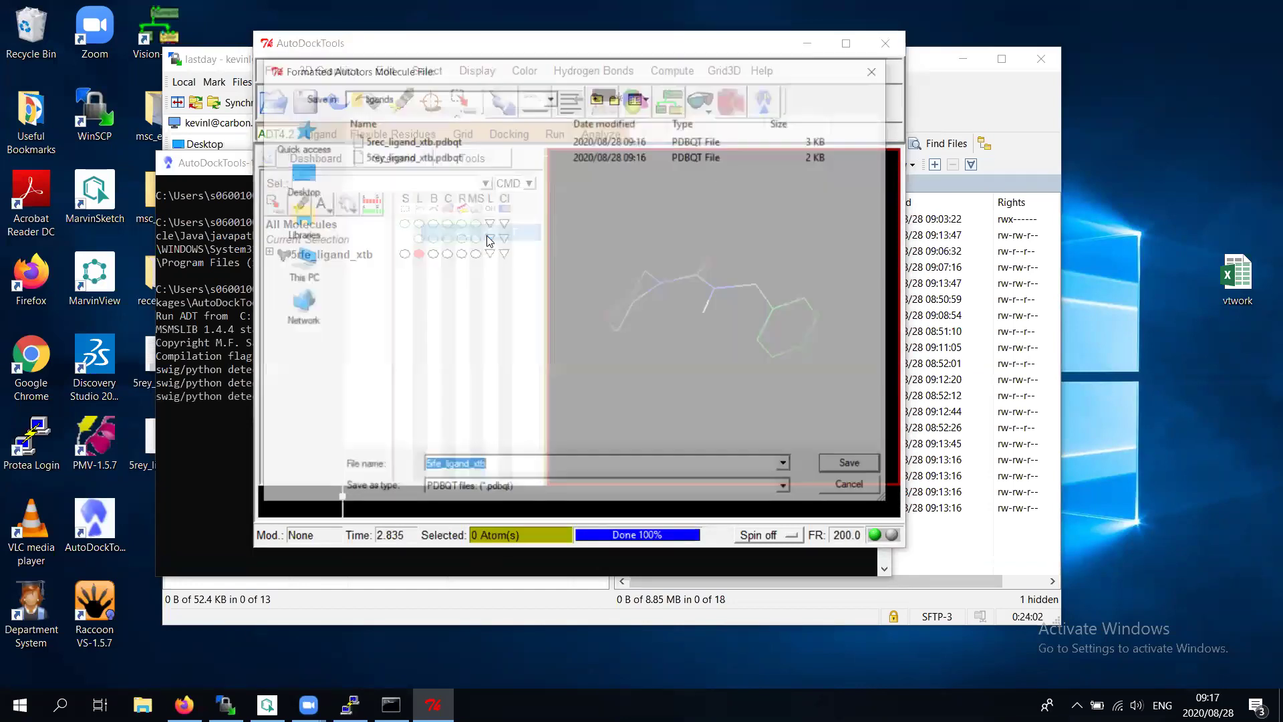
{"action": "left_click", "coordinate": [843, 466]}
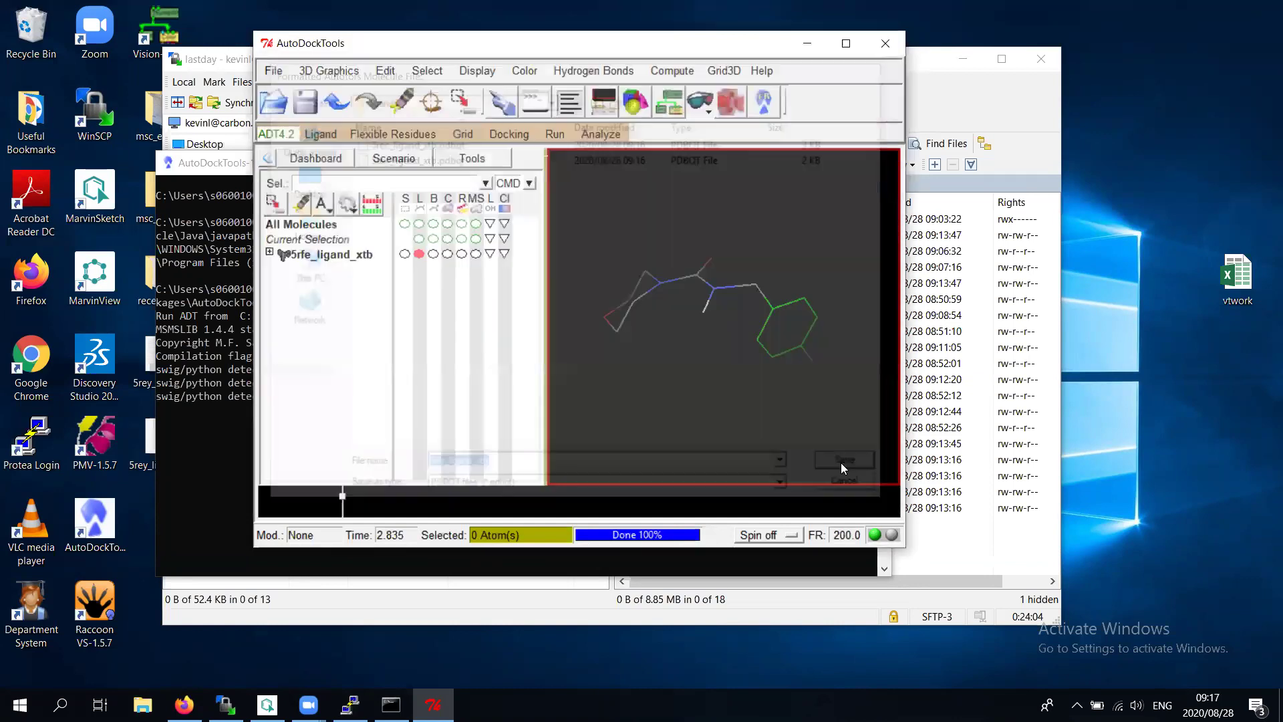
{"action": "right_click", "coordinate": [351, 258]}
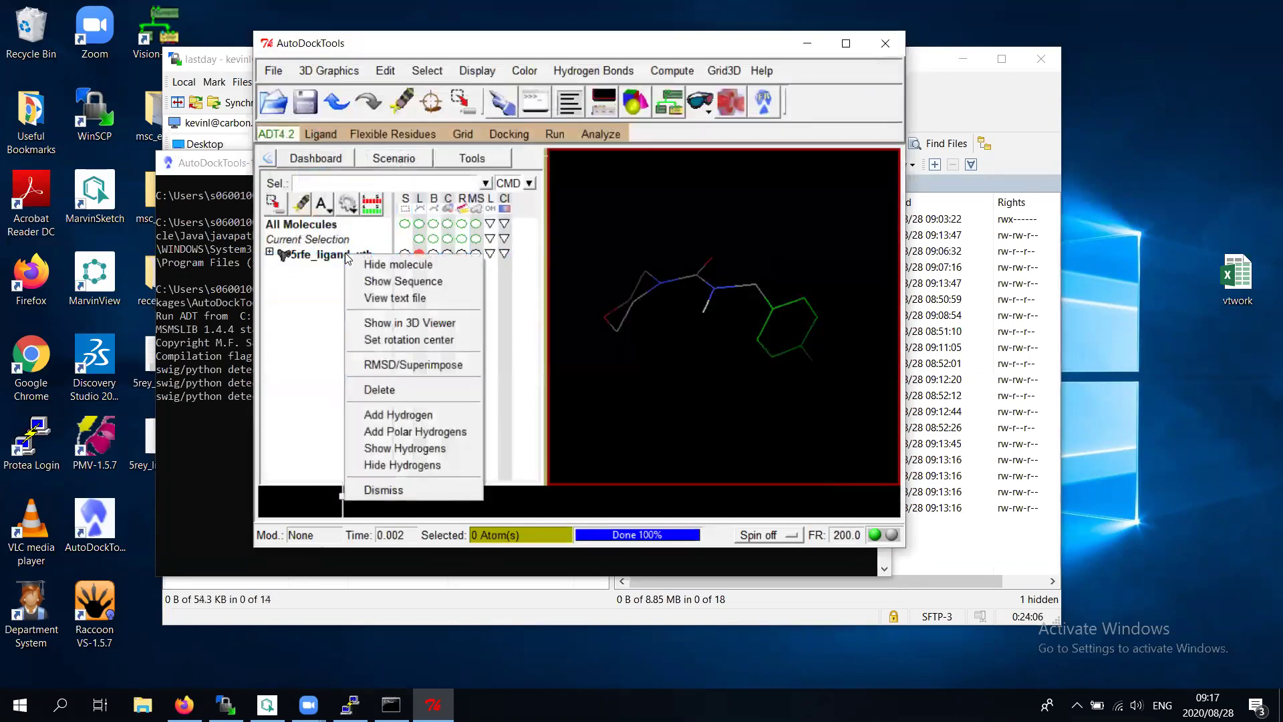
Delete the 5rfe ligand and load 5rft_ligand_xtb from its PDB file as the ligand
{"action": "left_click", "coordinate": [412, 387]}
{"action": "left_click", "coordinate": [322, 134]}
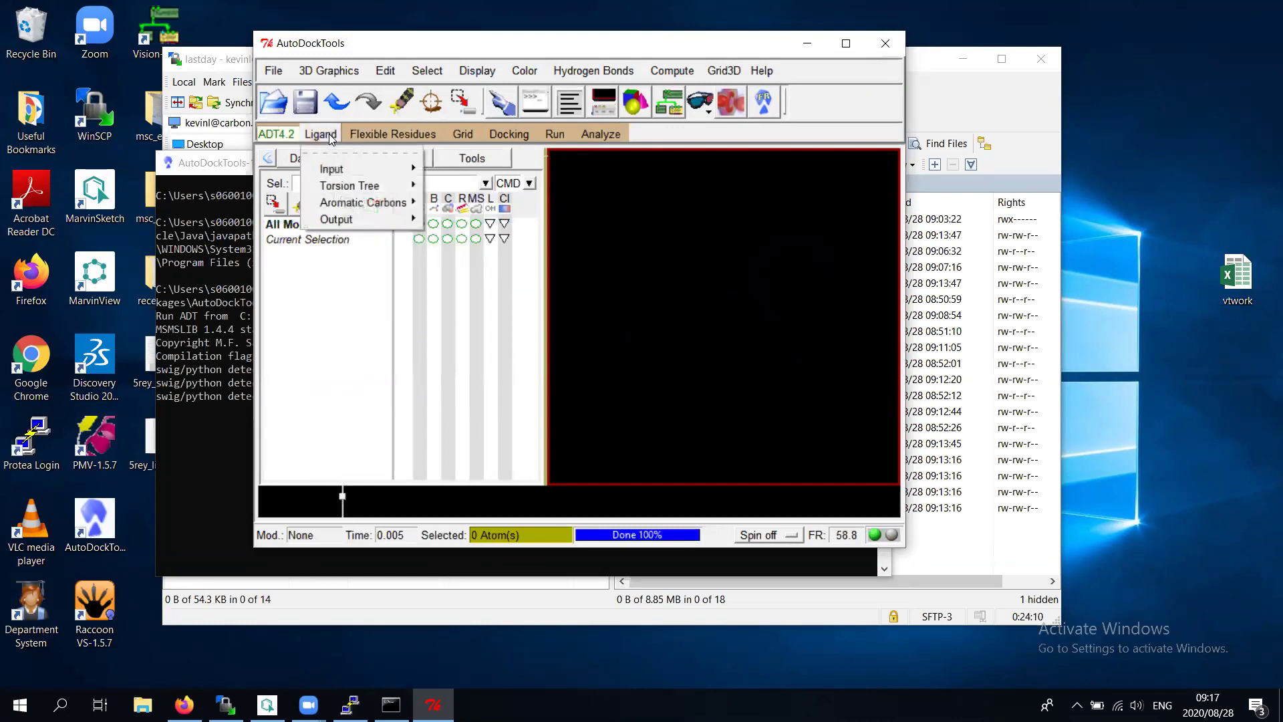
{"action": "mouse_move", "coordinate": [394, 170]}
{"action": "left_click", "coordinate": [449, 177]}
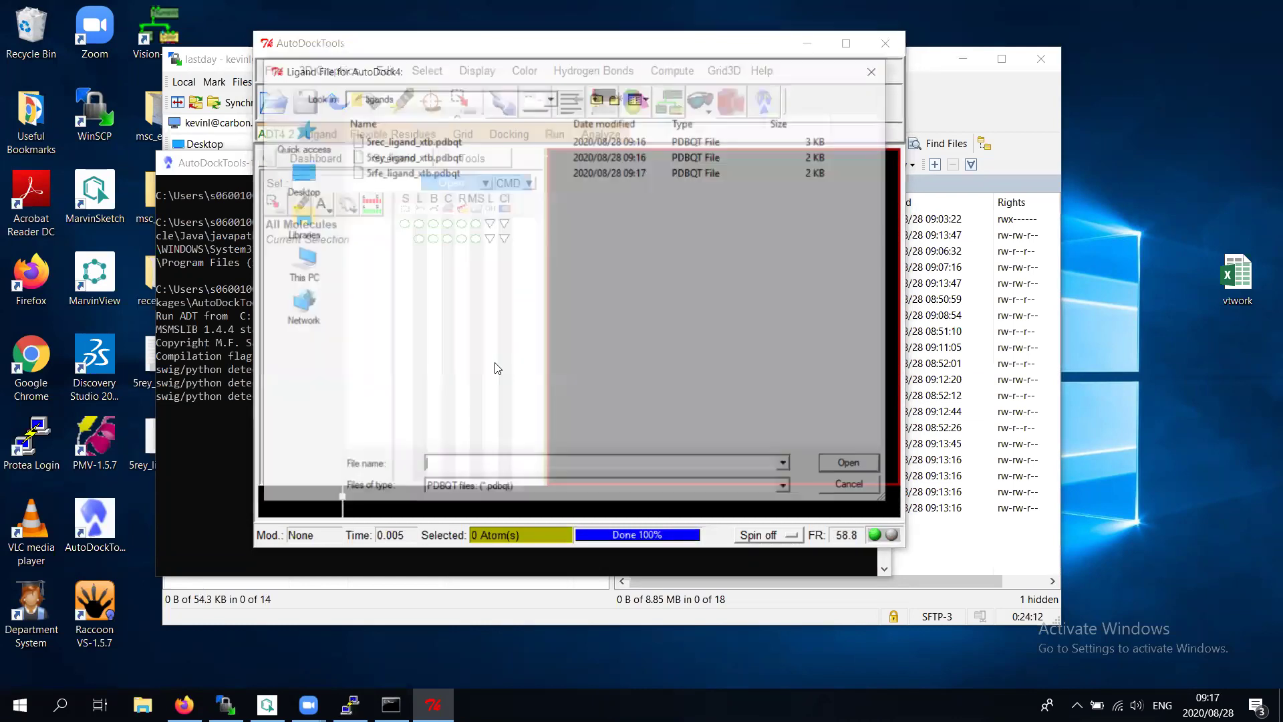
{"action": "left_click", "coordinate": [529, 491]}
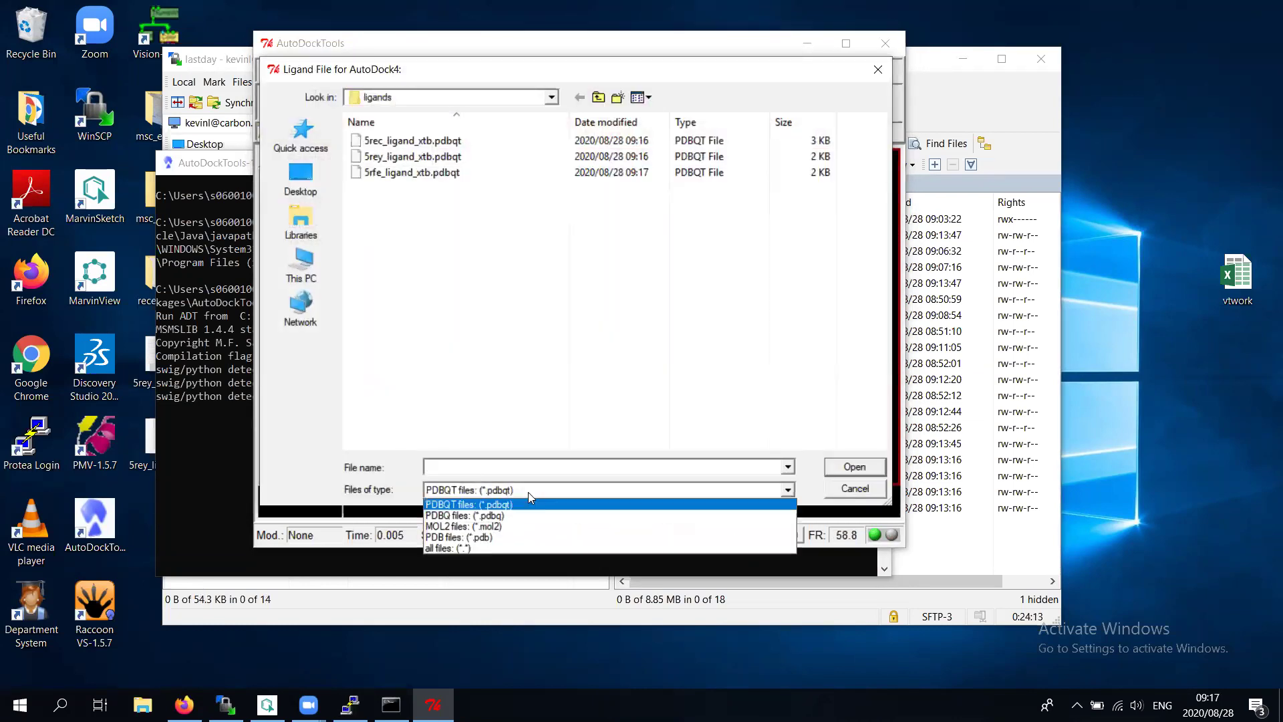
{"action": "left_click", "coordinate": [504, 539]}
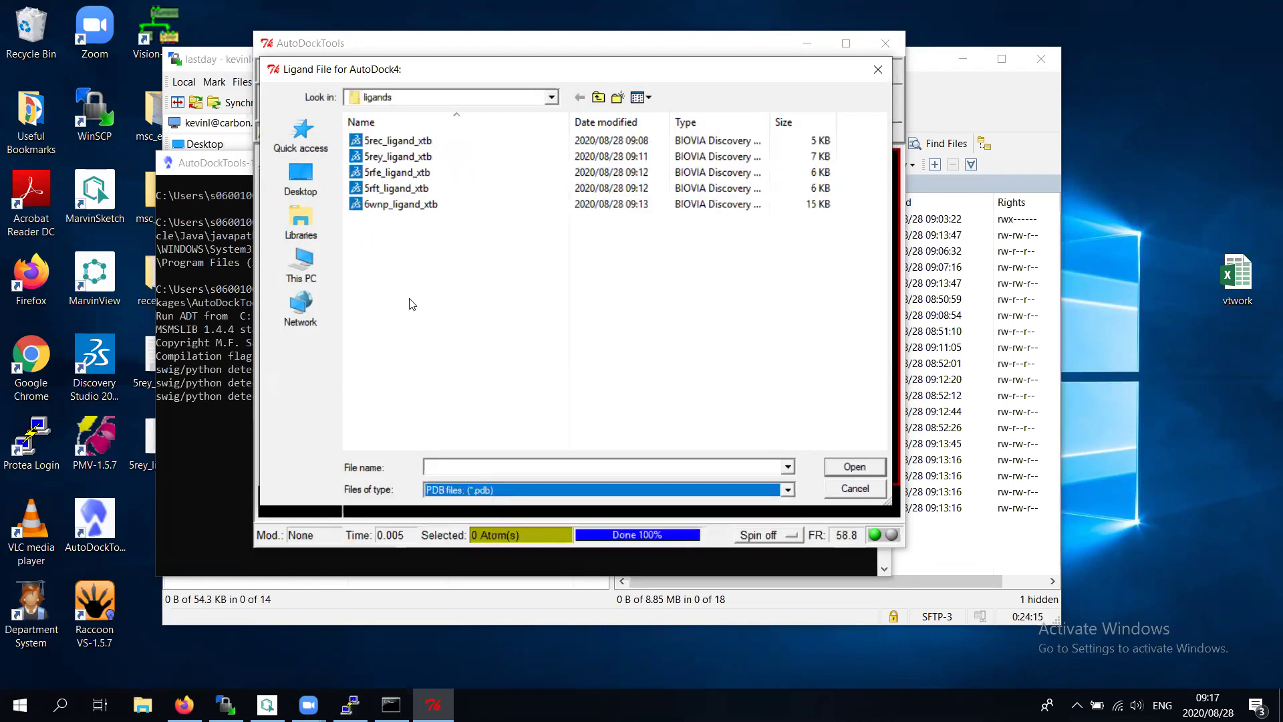
{"action": "double_click", "coordinate": [399, 189]}
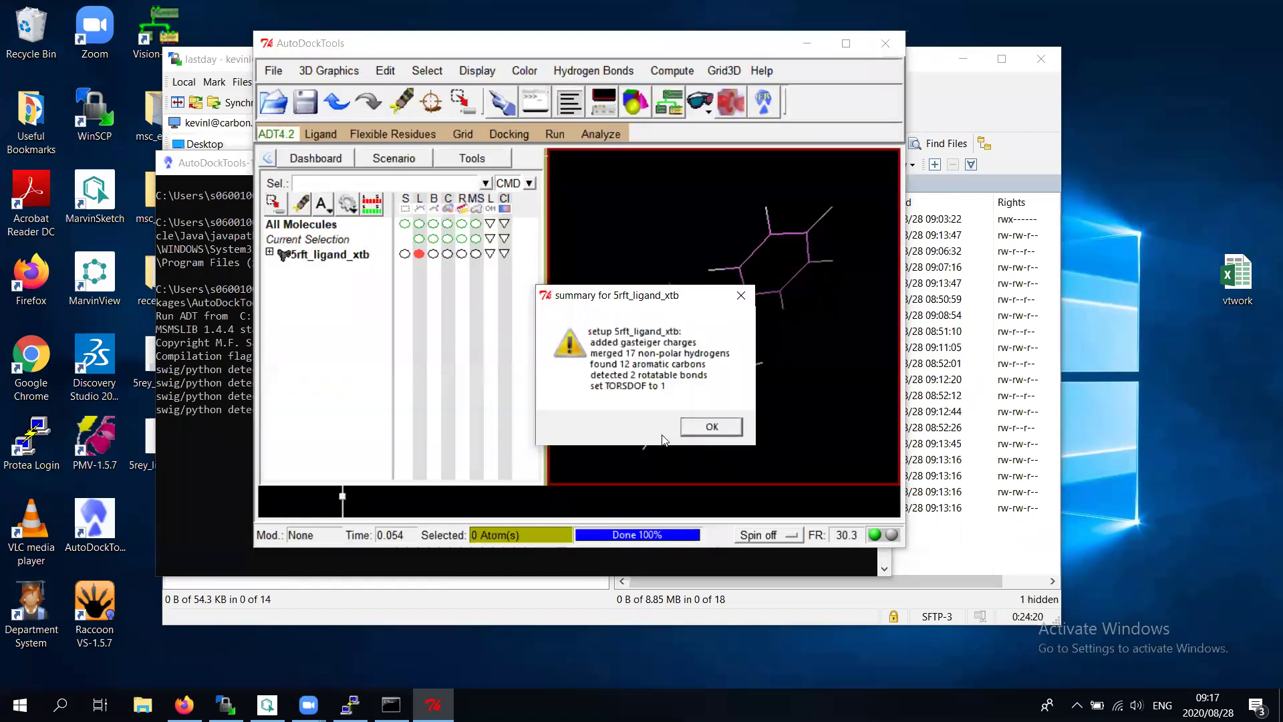
{"action": "left_click", "coordinate": [693, 423]}
Save the 5rft ligand as a PDBQT file in the ligands folder
{"action": "left_click", "coordinate": [321, 135]}
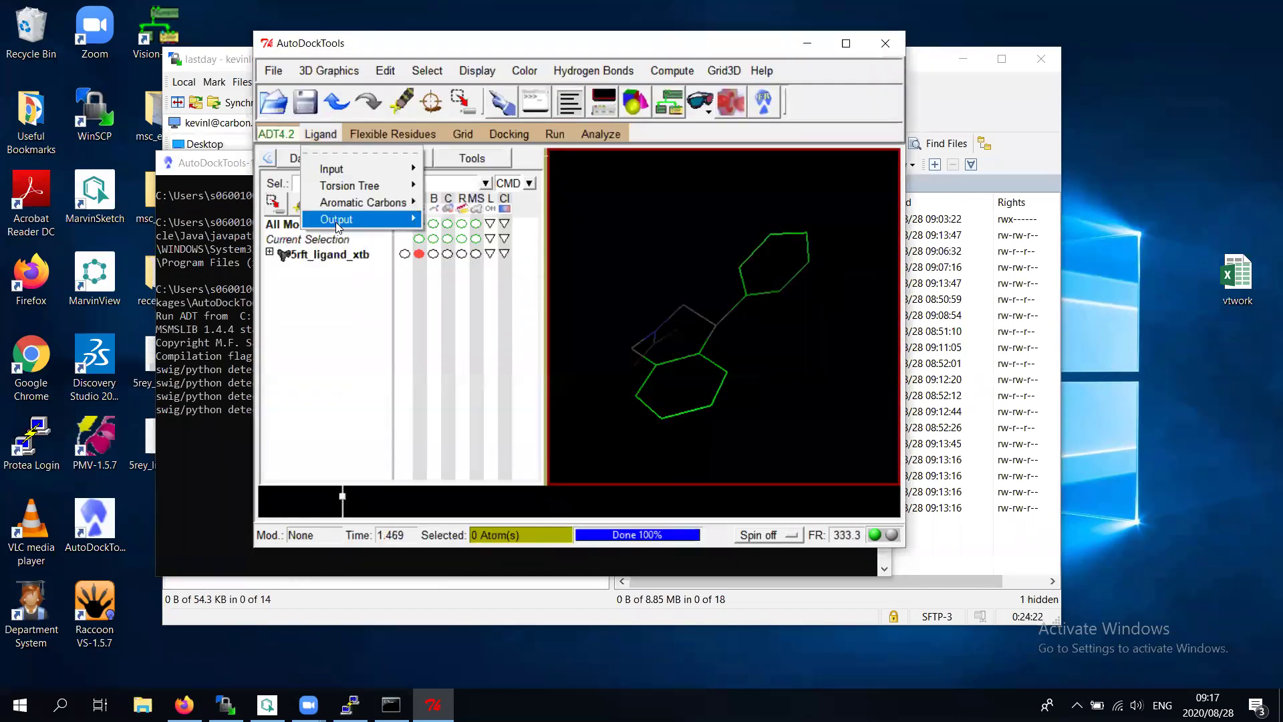
{"action": "mouse_move", "coordinate": [394, 219]}
{"action": "left_click", "coordinate": [484, 234]}
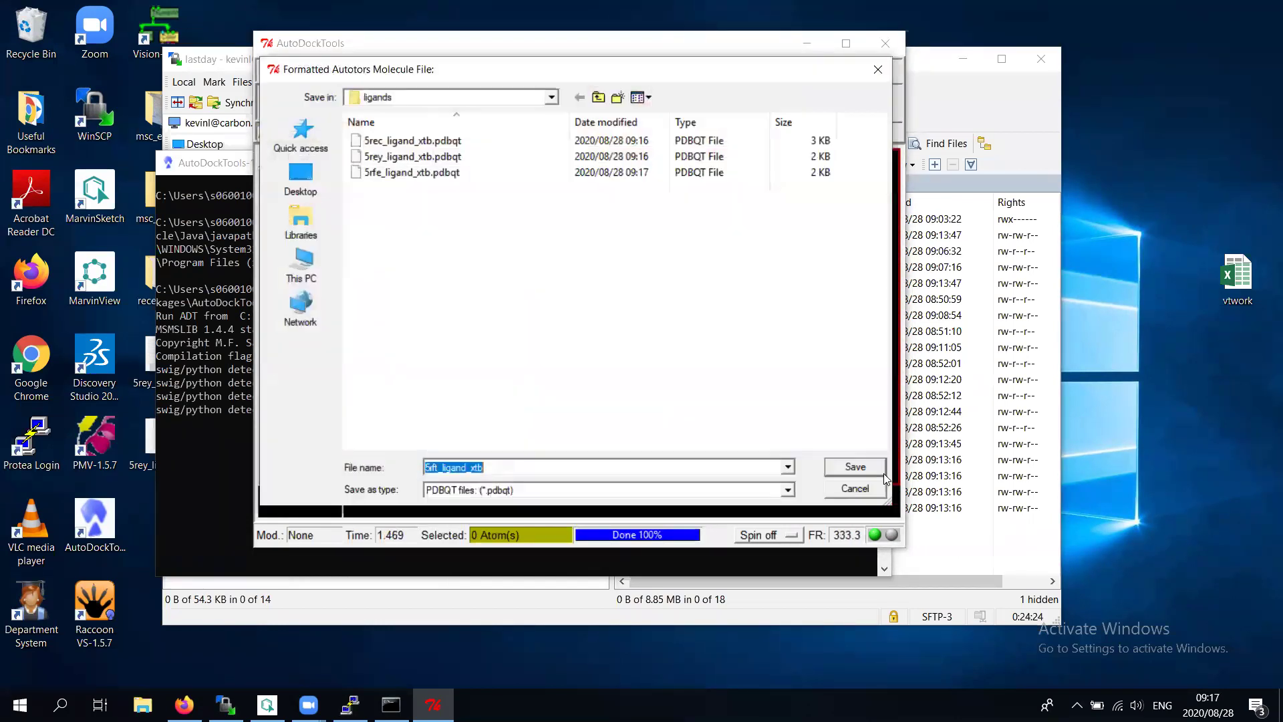
{"action": "left_click", "coordinate": [876, 468]}
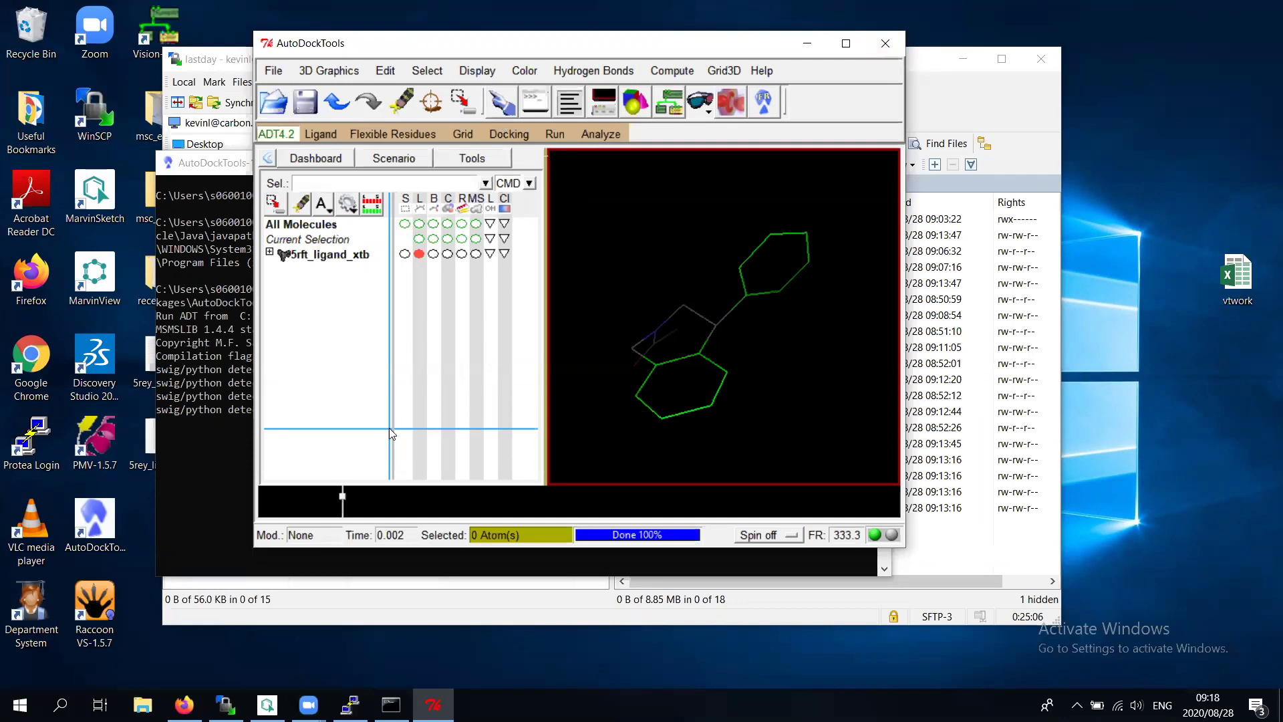
Open the RCSB PDB website in a new Firefox tab
{"action": "left_click", "coordinate": [183, 705]}
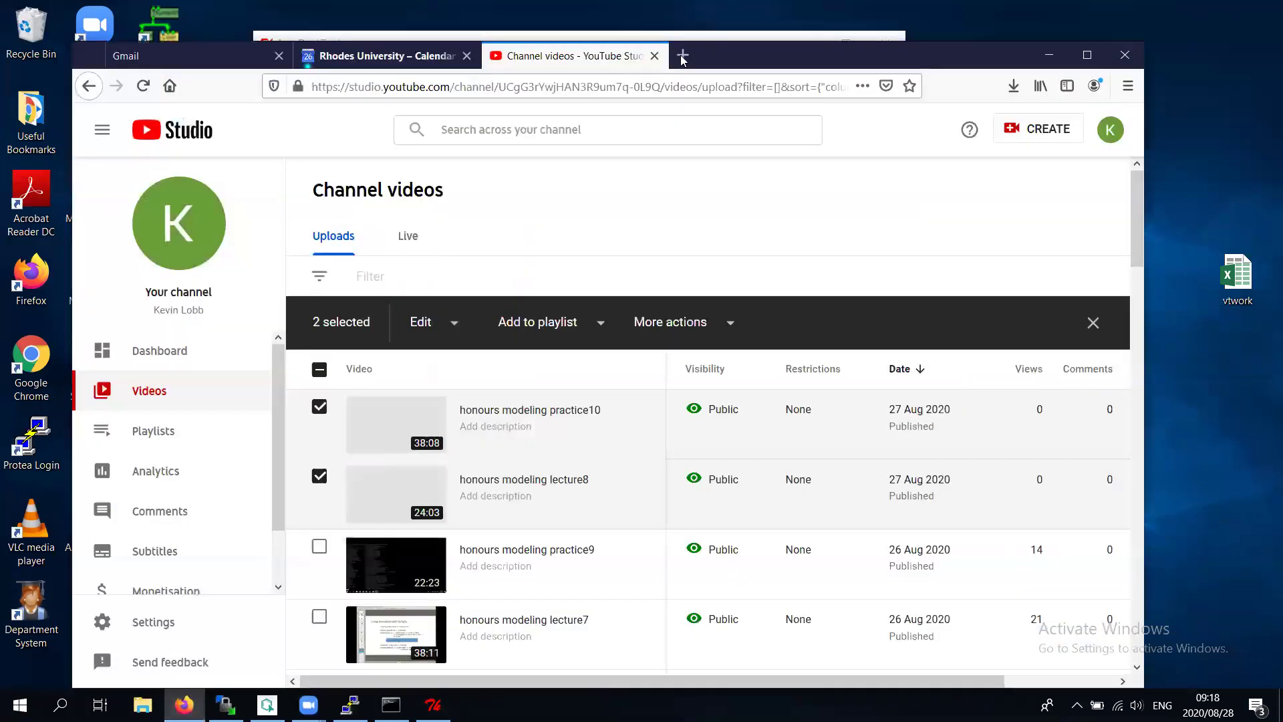
{"action": "left_click", "coordinate": [684, 56]}
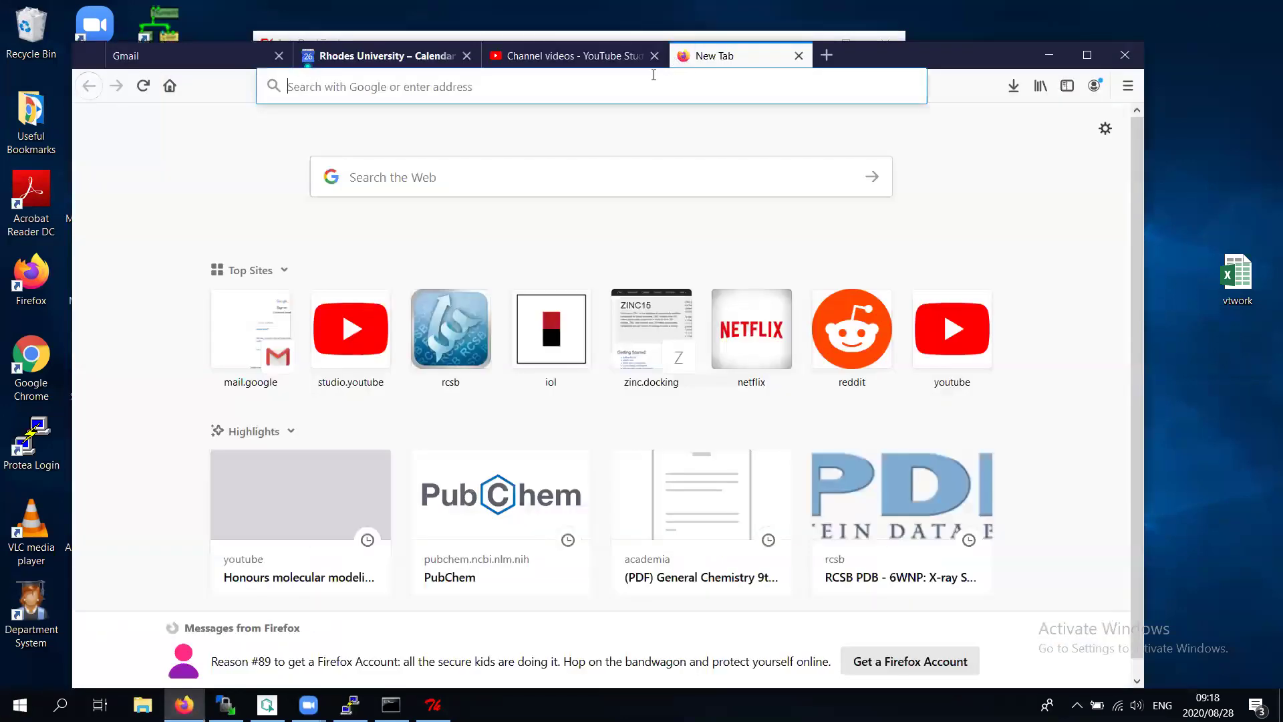
{"action": "left_click", "coordinate": [649, 83]}
{"action": "type", "text": "rcsb.org/"}
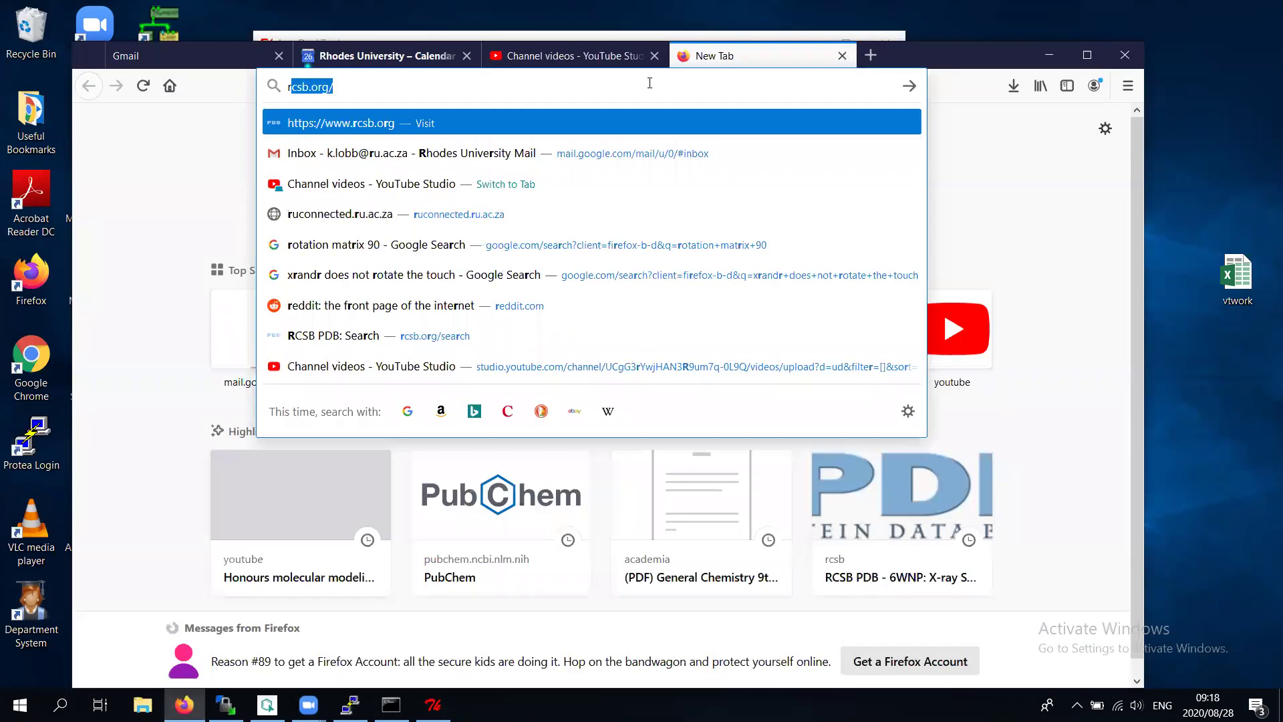
{"action": "key", "text": "Return"}
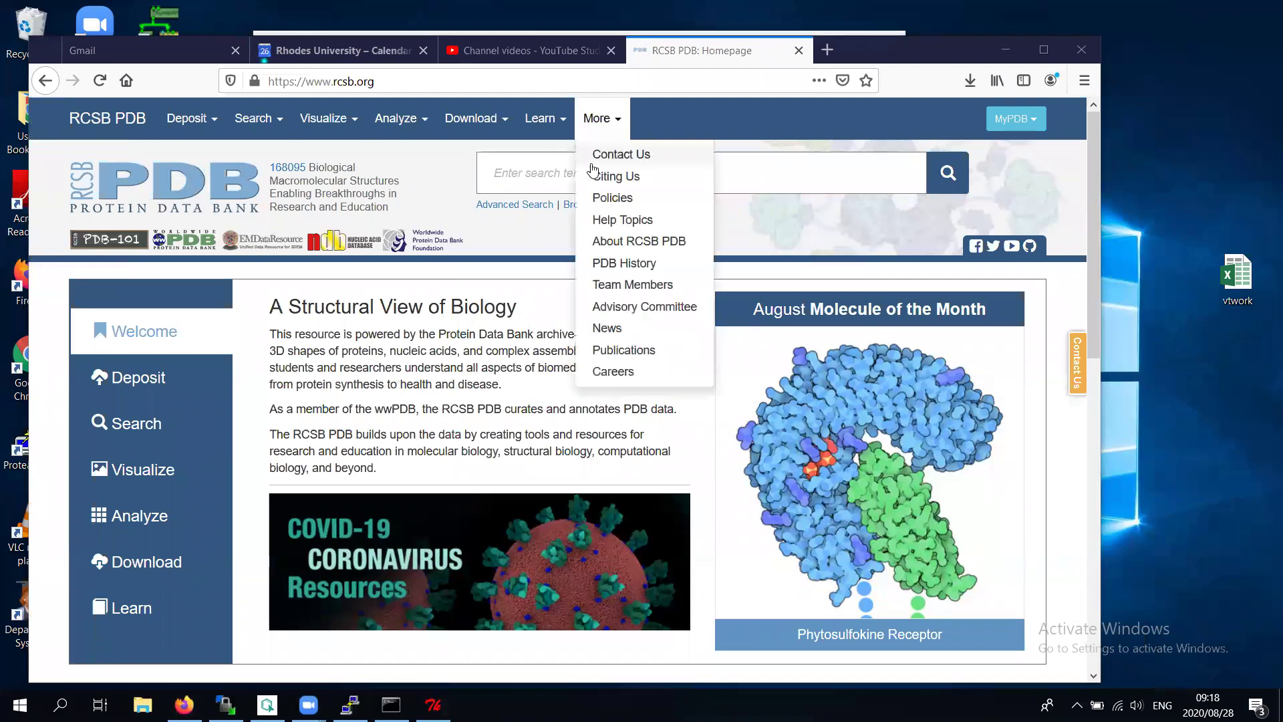
Download the 5REC structure in PDB format into Desktop\receptors\ligands
{"action": "left_click", "coordinate": [520, 172]}
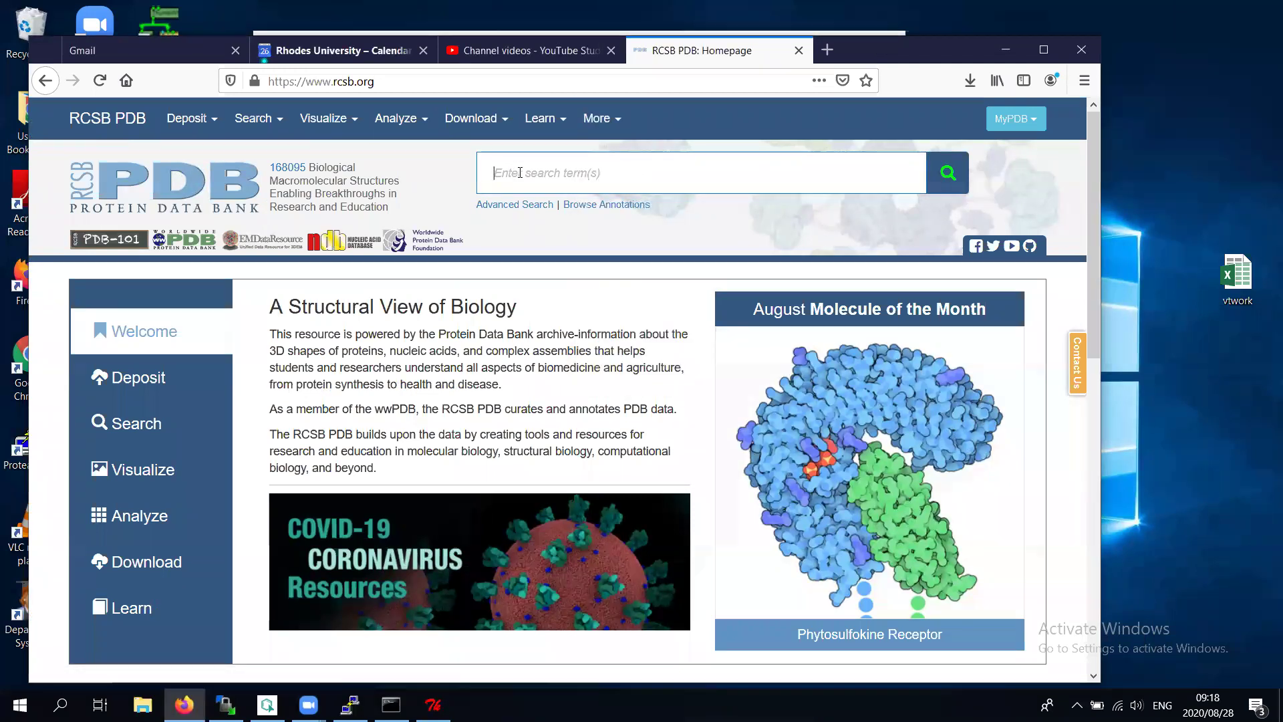
{"action": "type", "text": "5rec"}
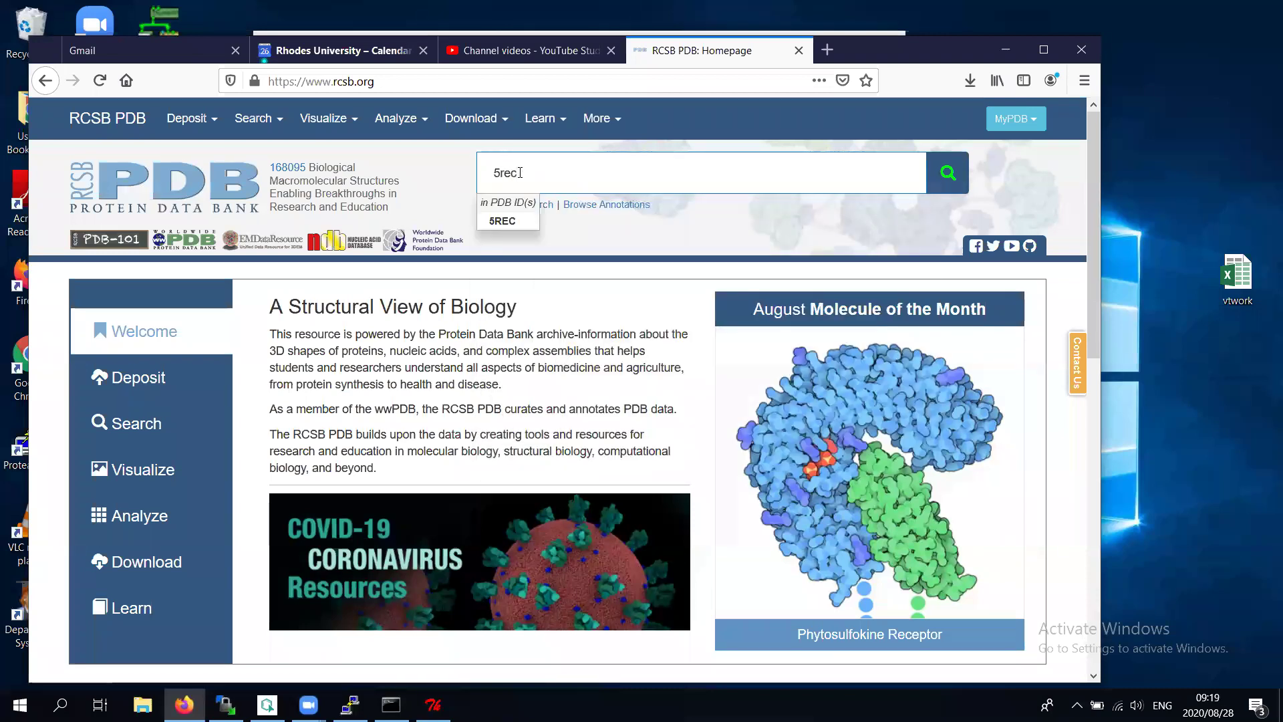
{"action": "key", "text": "Return"}
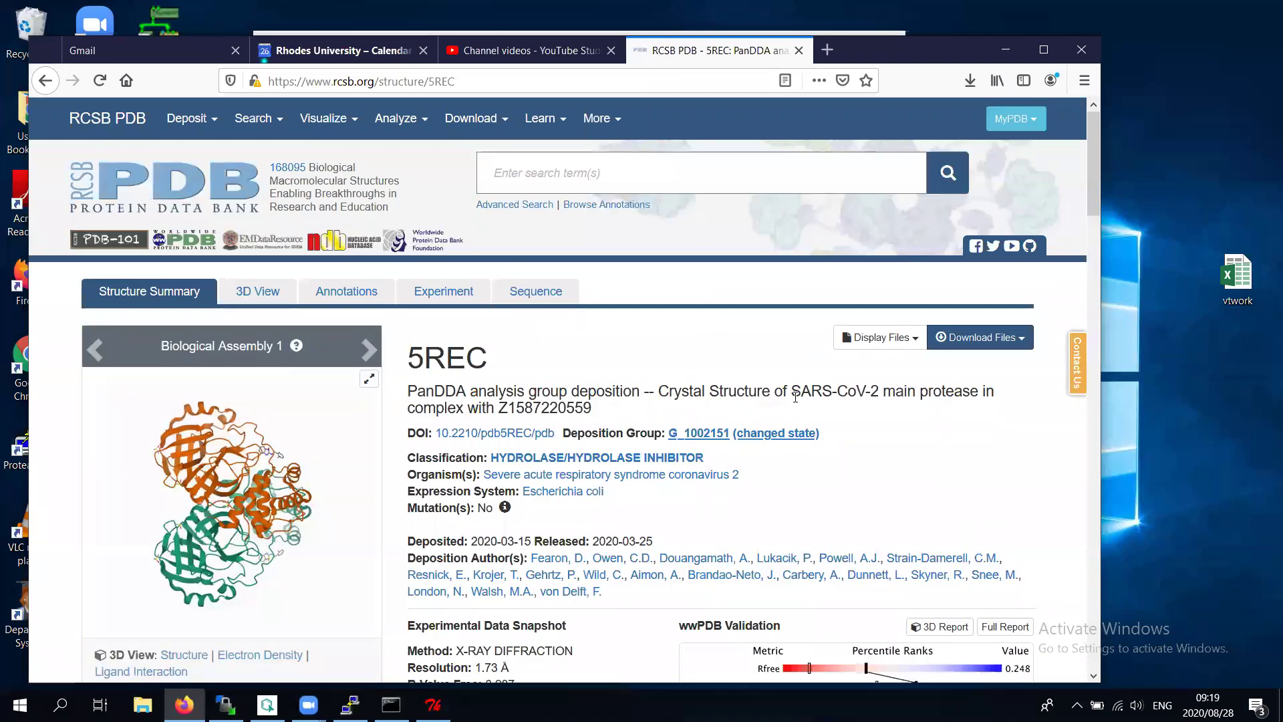
{"action": "left_click", "coordinate": [980, 337]}
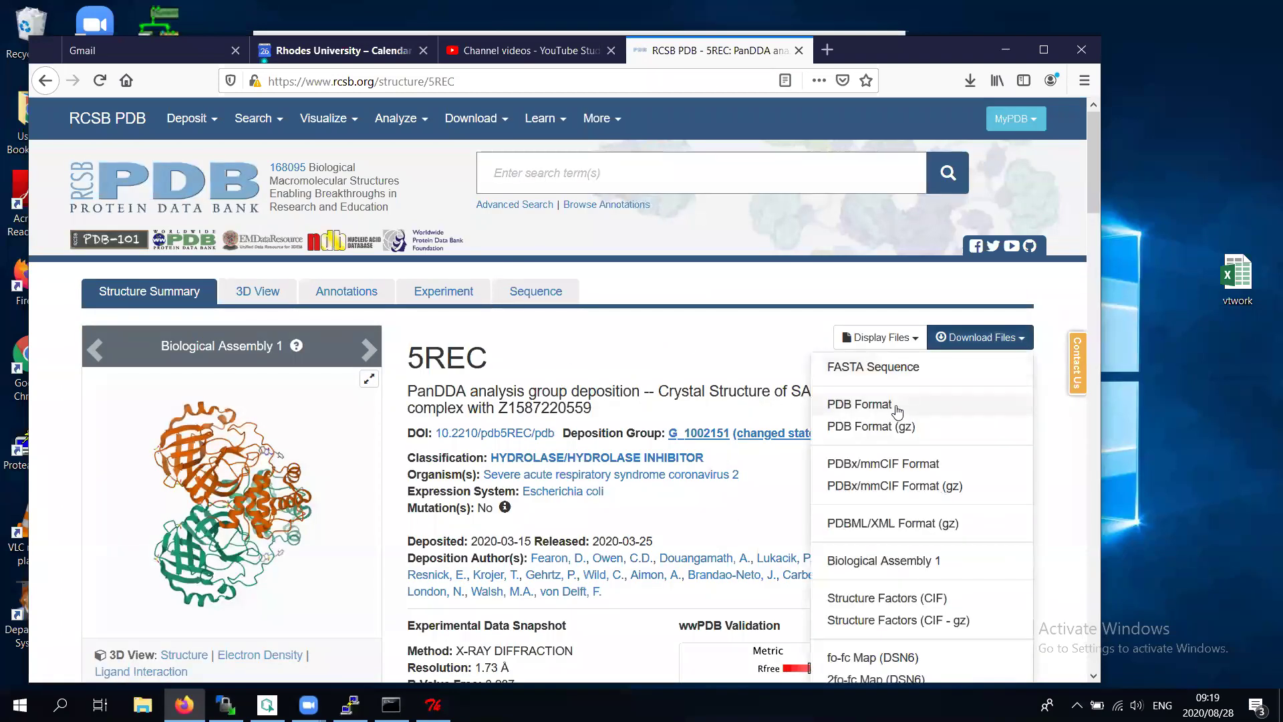
{"action": "left_click", "coordinate": [895, 408]}
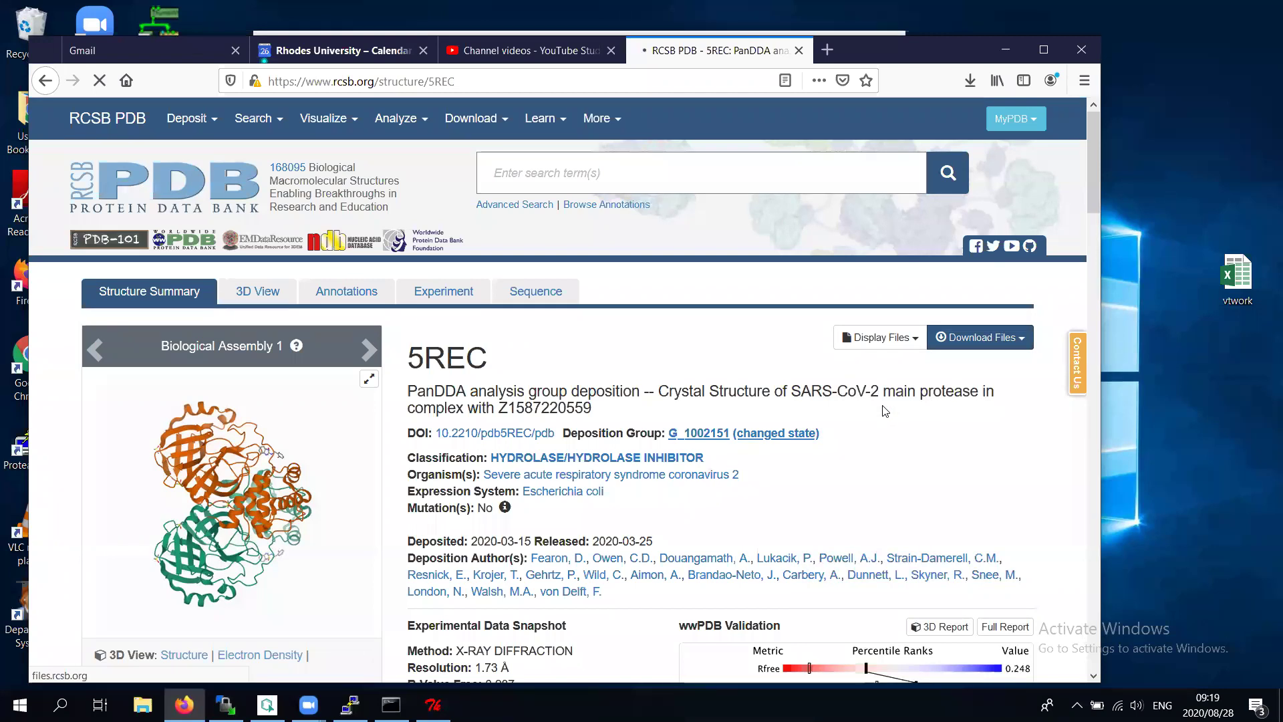
{"action": "left_click", "coordinate": [541, 439]}
{"action": "left_click", "coordinate": [735, 484]}
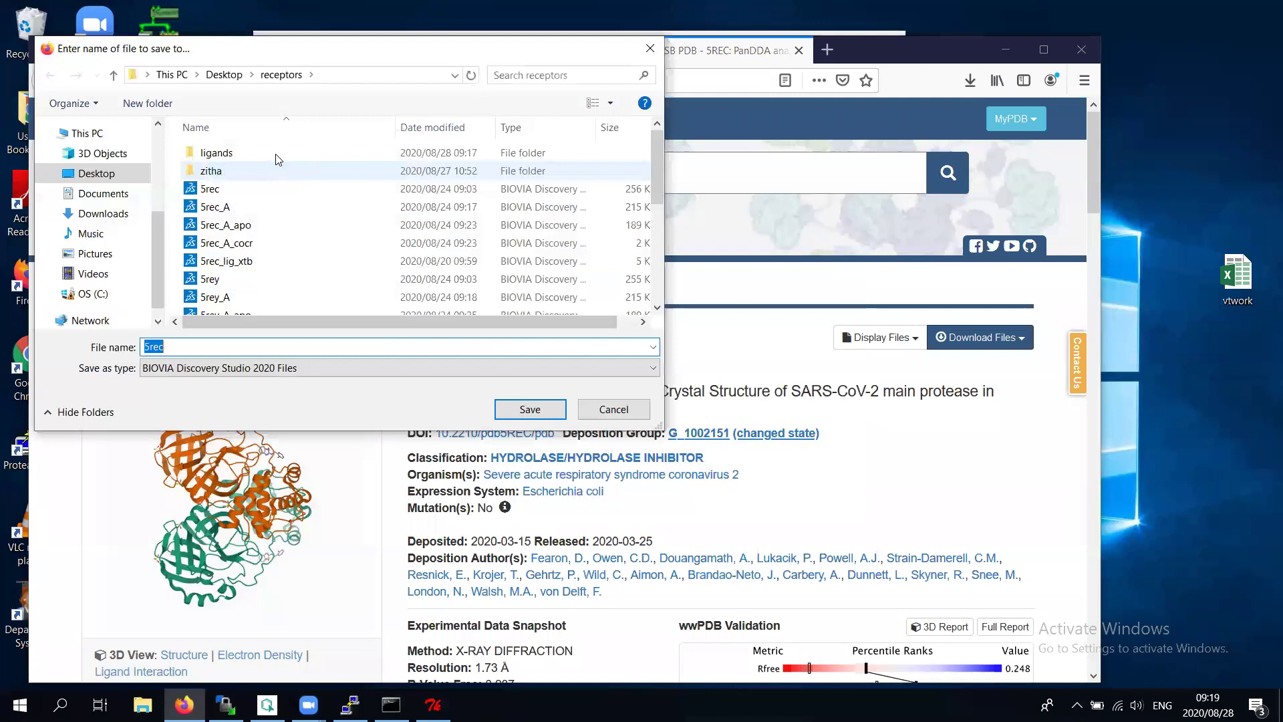
{"action": "double_click", "coordinate": [274, 154]}
{"action": "left_click", "coordinate": [531, 408]}
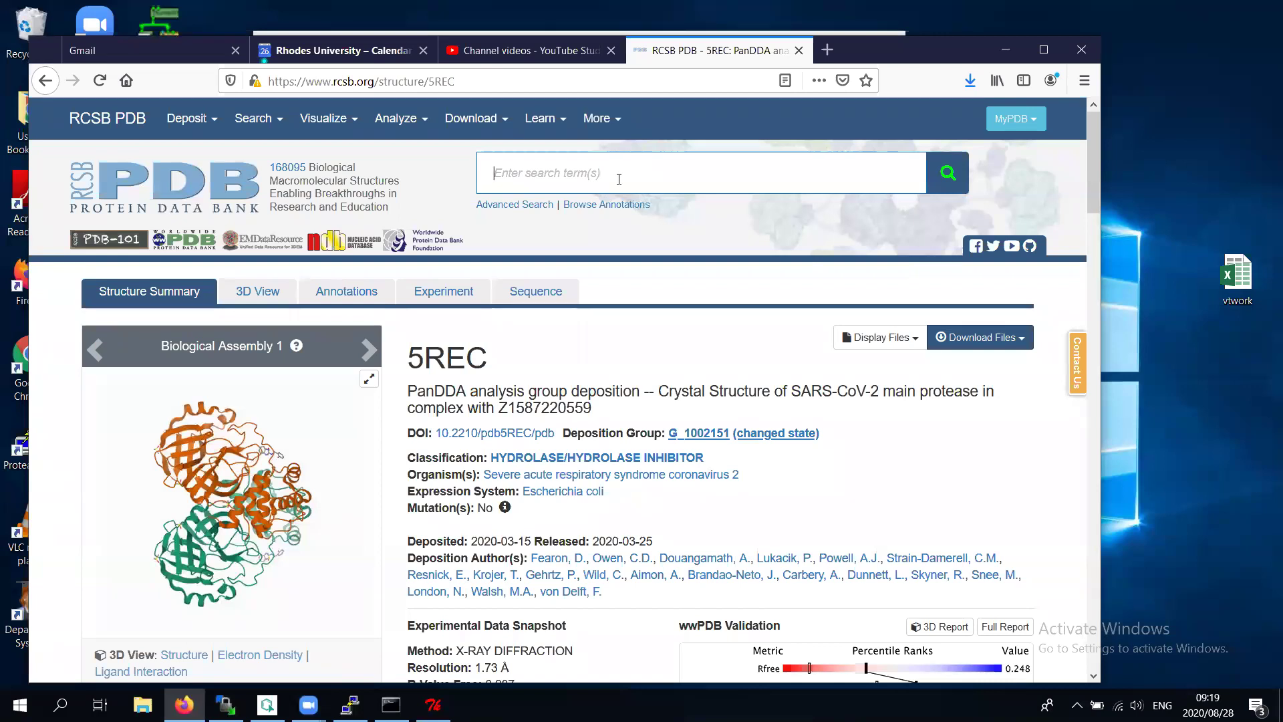
Download the 6WNP structure as 6wnp.pdb into the ligands folder
{"action": "type", "text": "6wnp"}
{"action": "left_click", "coordinate": [506, 219]}
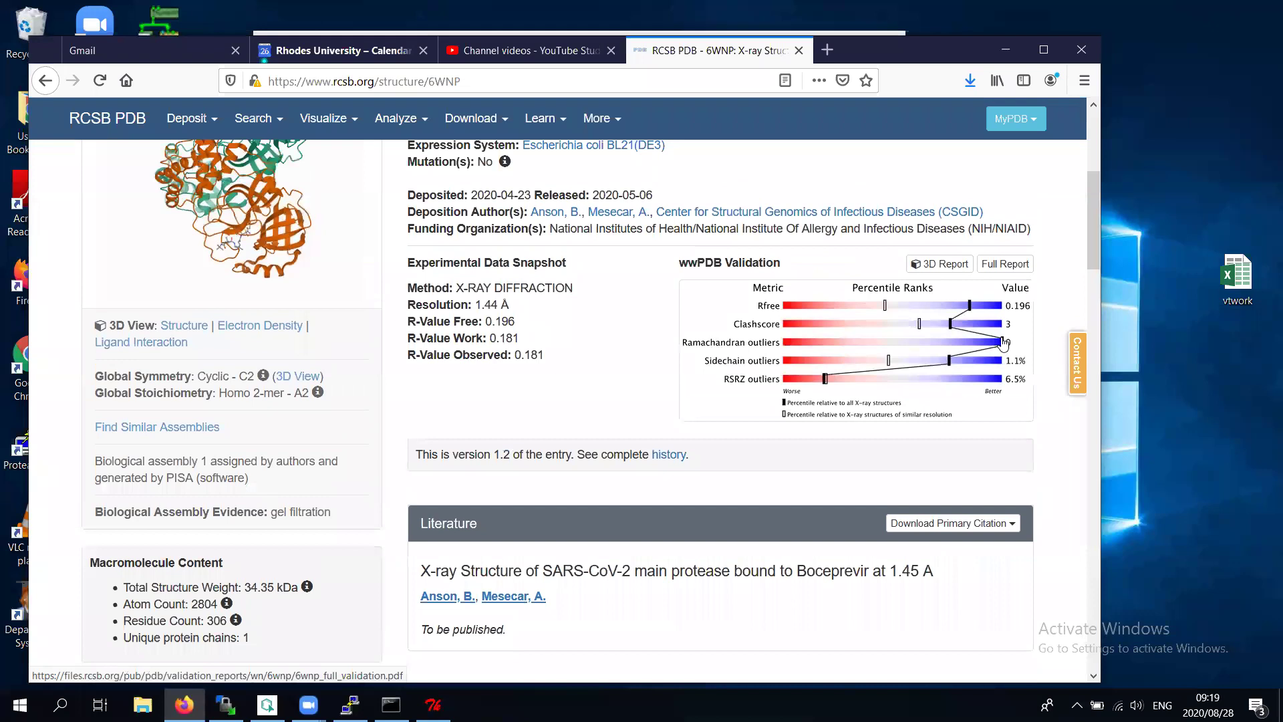
{"action": "left_click", "coordinate": [982, 334]}
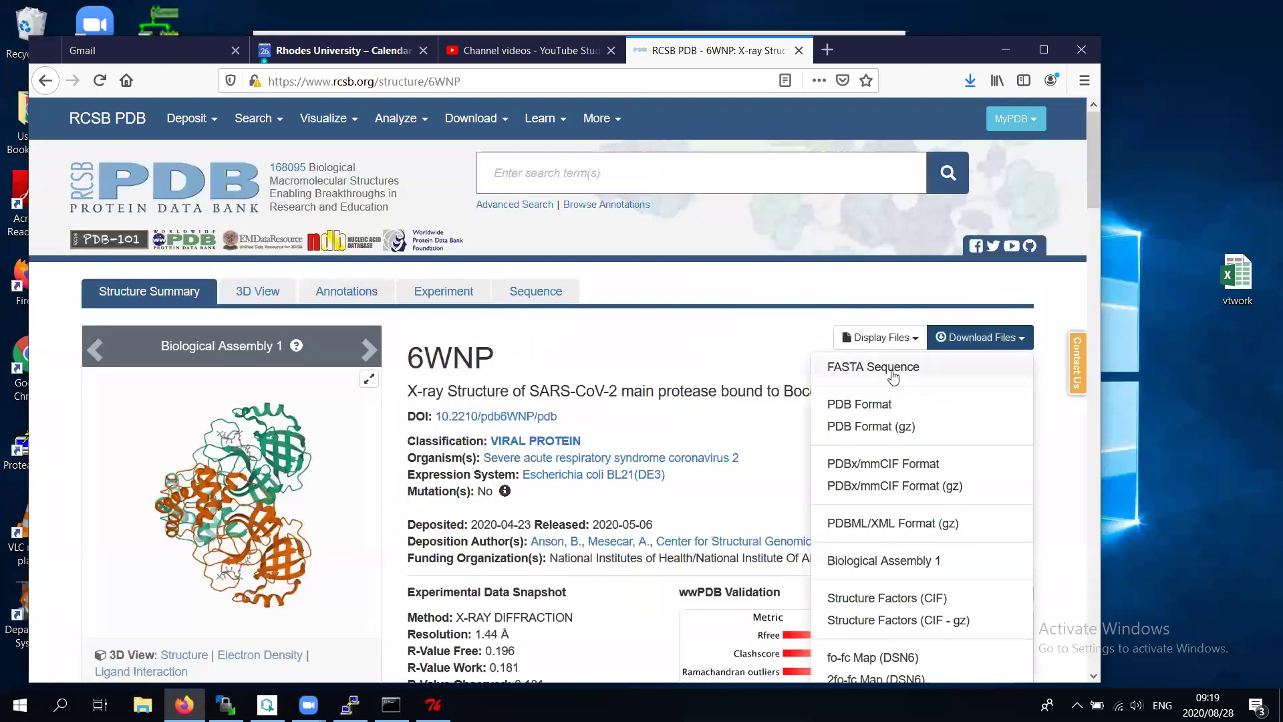
{"action": "left_click", "coordinate": [892, 406]}
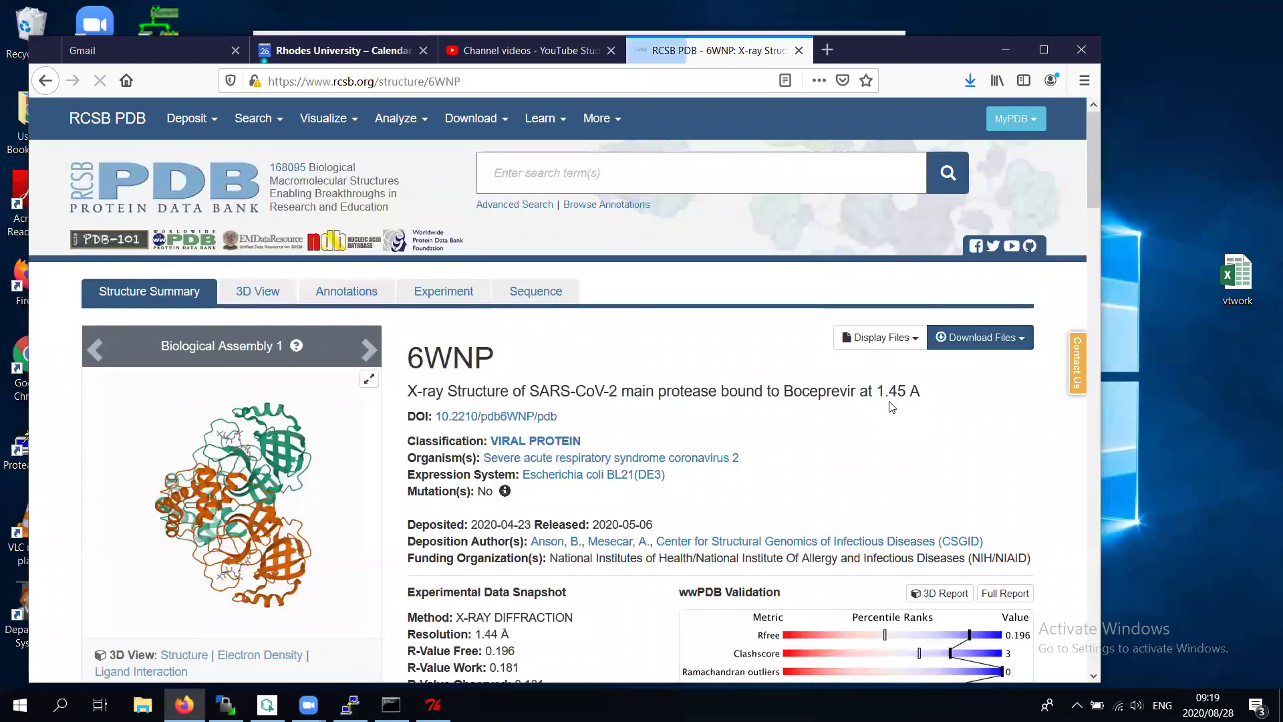
{"action": "left_click", "coordinate": [550, 433]}
{"action": "left_click", "coordinate": [735, 482]}
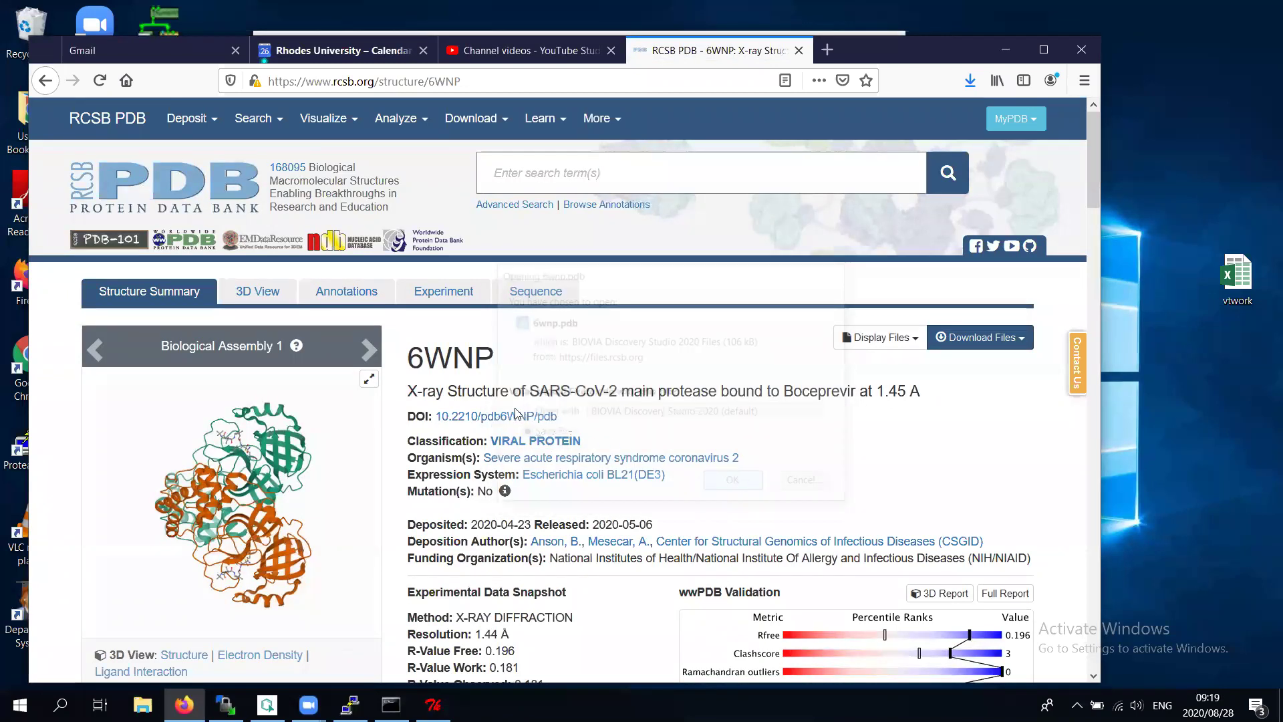
{"action": "key", "text": "Return"}
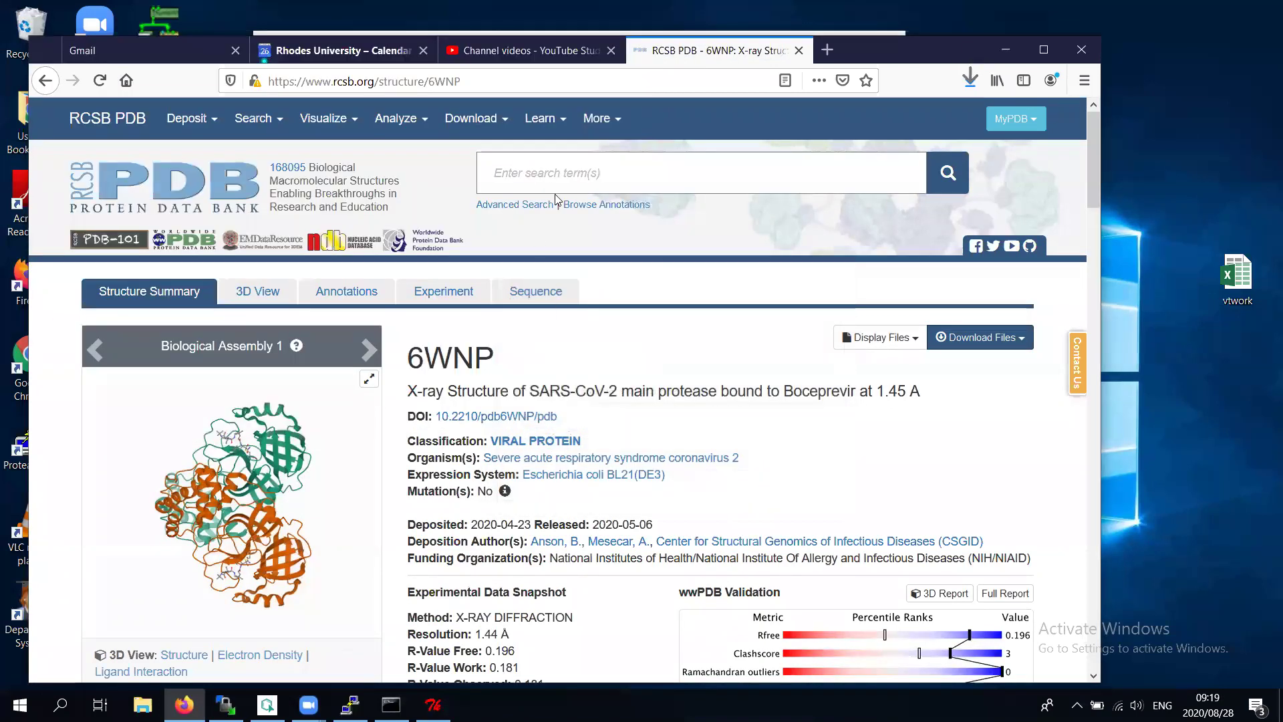
Save 5RFT as 5rft.pdb into the ligands folder, then enter 5rey in the search box
{"action": "left_click", "coordinate": [576, 162]}
{"action": "type", "text": "5rft"}
{"action": "key", "text": "Return"}
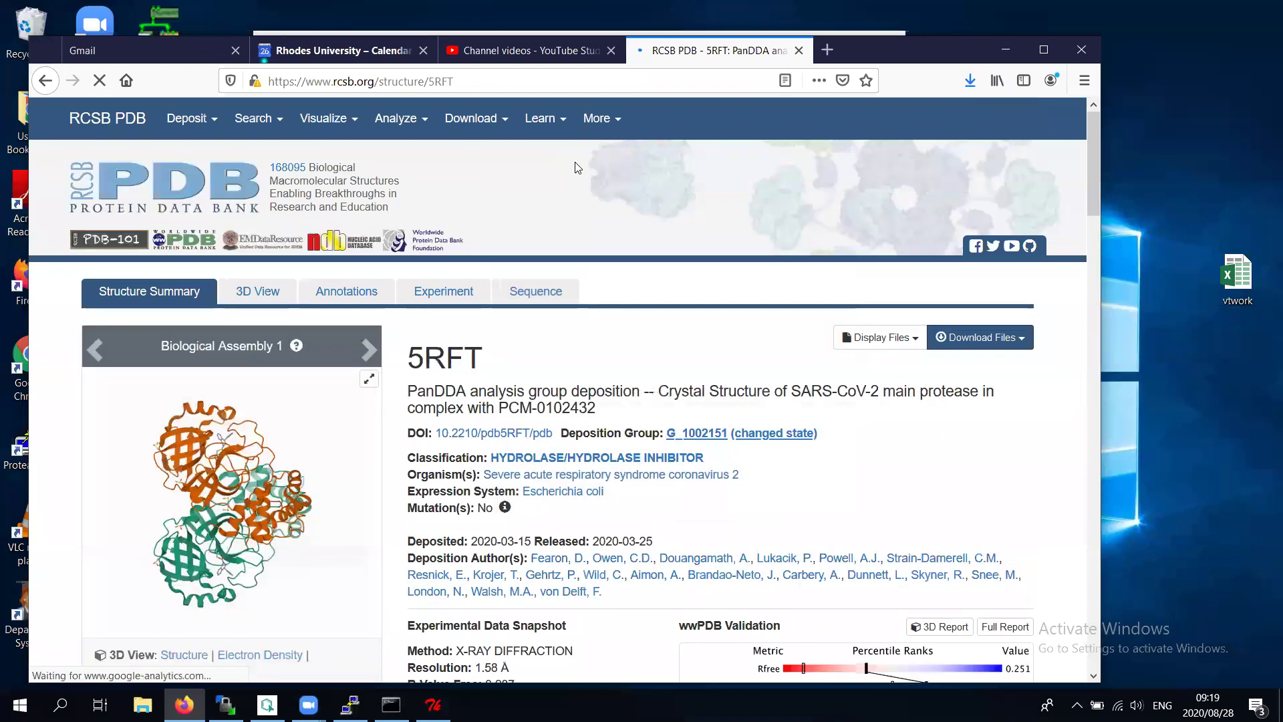
{"action": "left_click", "coordinate": [949, 339]}
{"action": "left_click", "coordinate": [890, 409]}
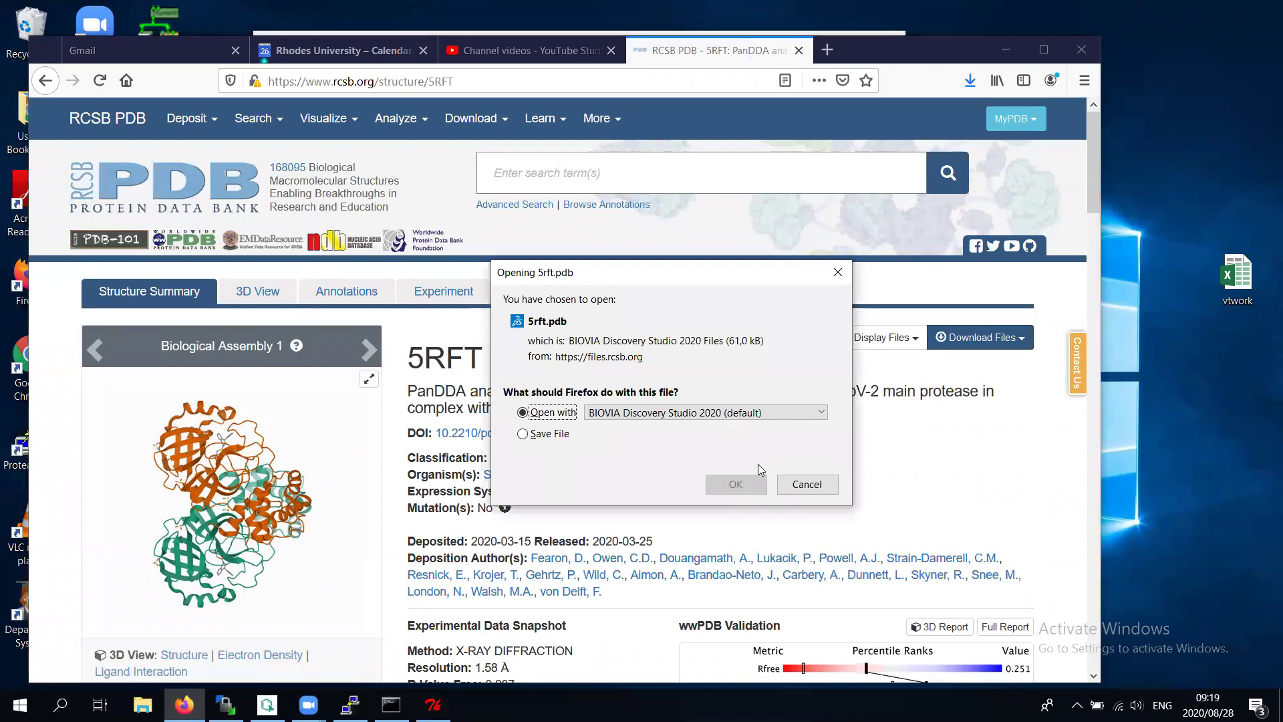
{"action": "key", "text": "alt+s"}
{"action": "key", "text": "Return"}
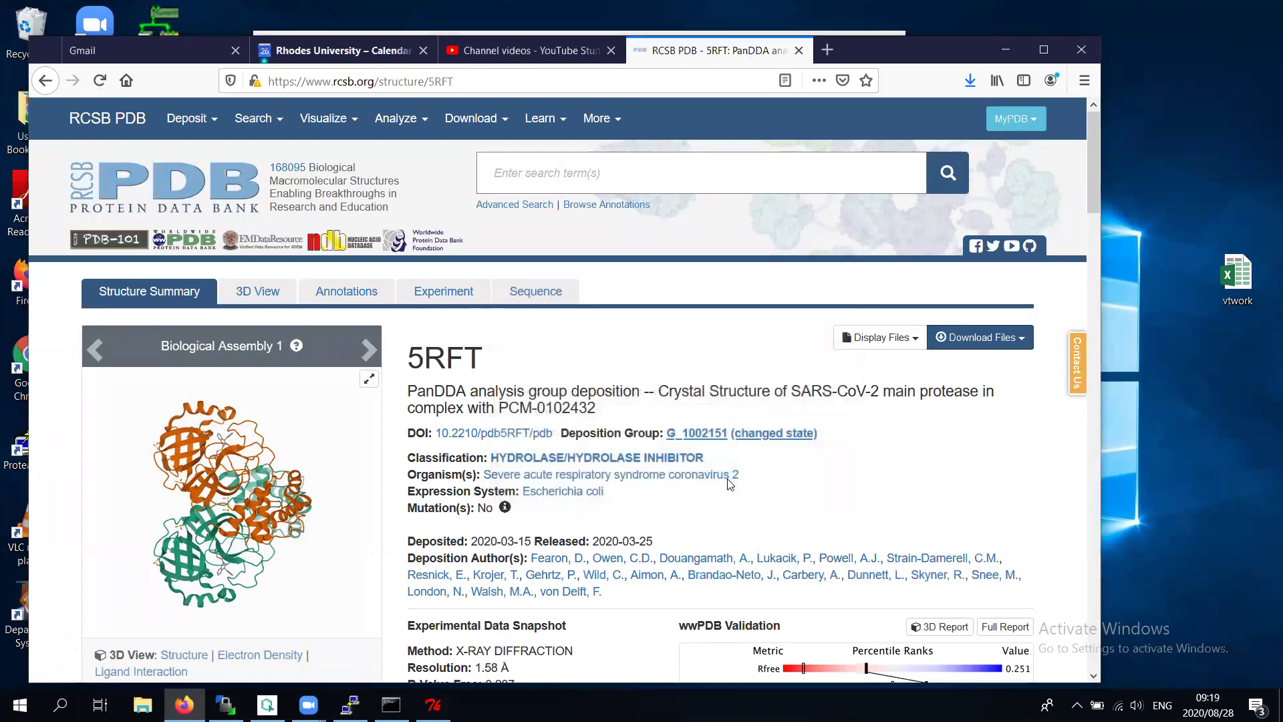
{"action": "left_click", "coordinate": [540, 405]}
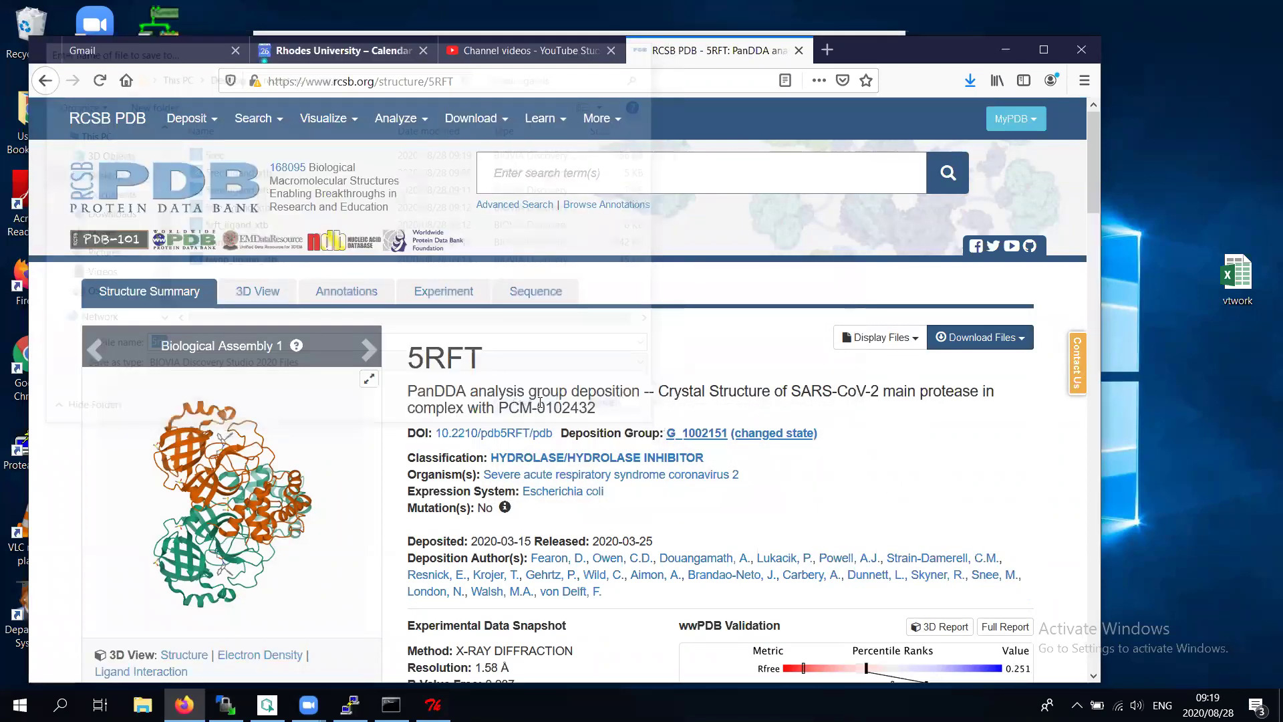
{"action": "left_click", "coordinate": [565, 171]}
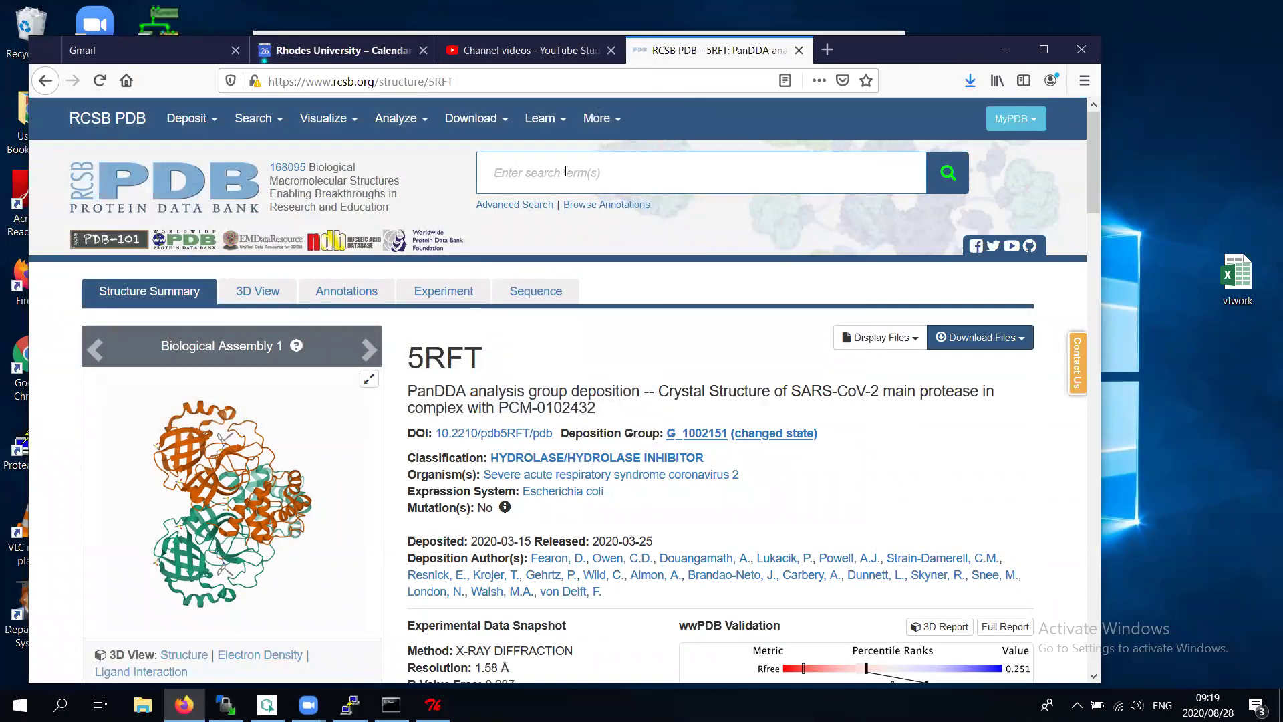
{"action": "type", "text": "5rey"}
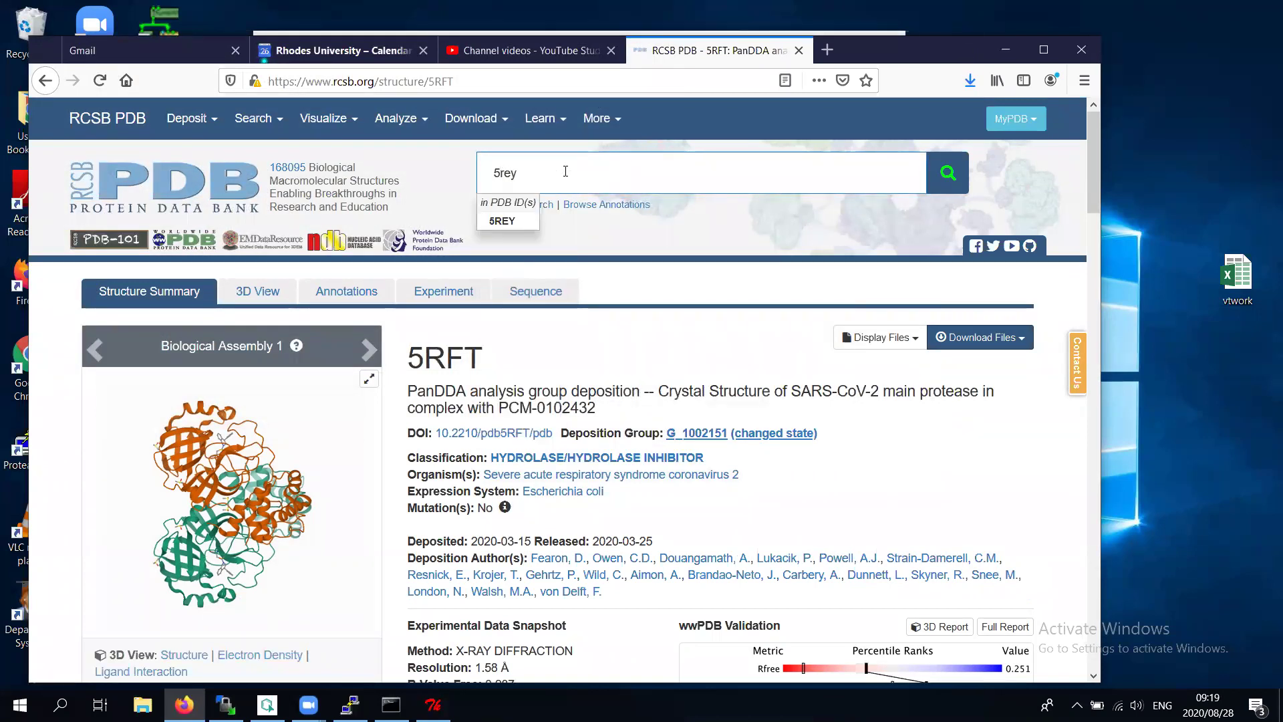
Download the 5REY structure as 5rey.pdb into the ligands folder
{"action": "left_click", "coordinate": [946, 173]}
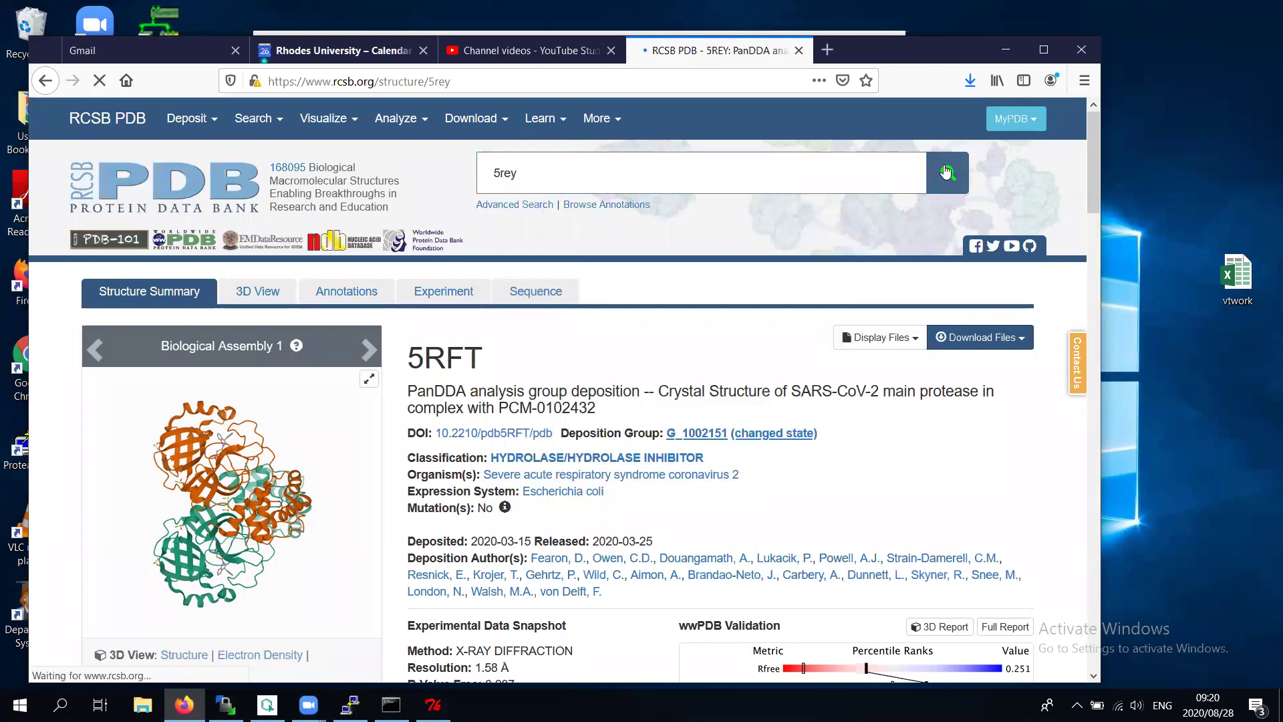
{"action": "left_click", "coordinate": [979, 337]}
{"action": "left_click", "coordinate": [875, 399]}
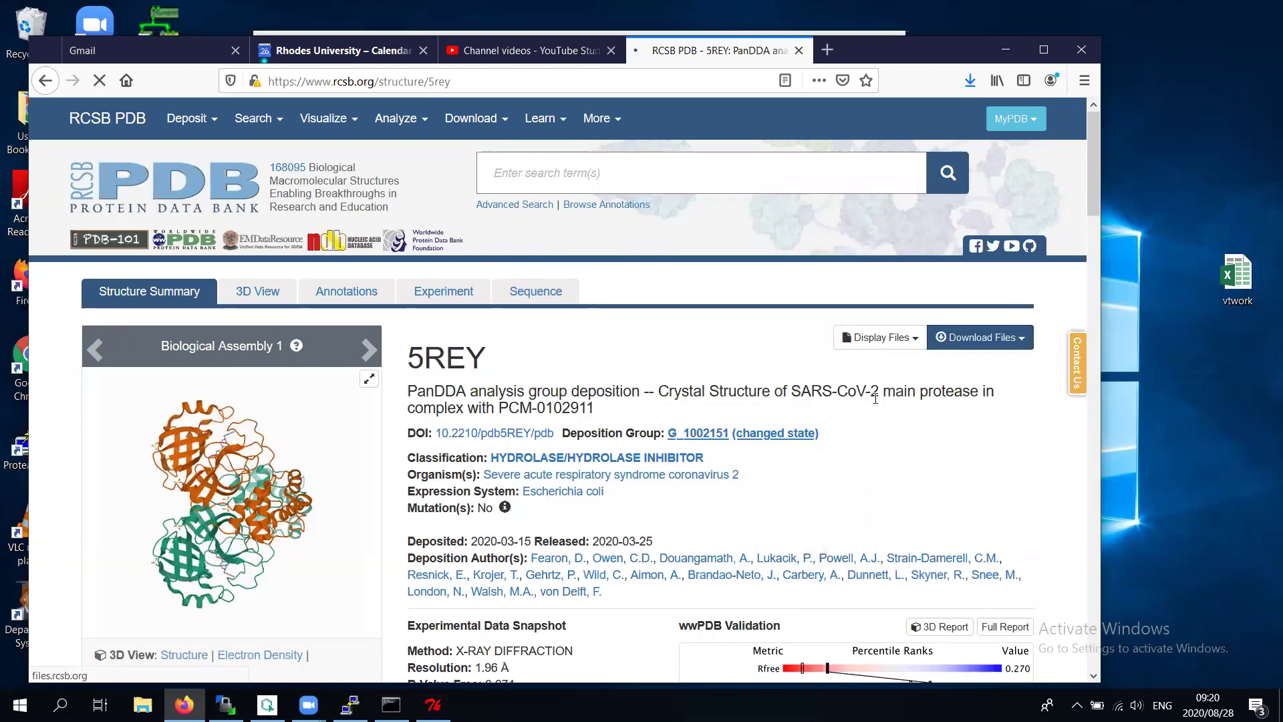
{"action": "left_click", "coordinate": [568, 434]}
{"action": "left_click", "coordinate": [717, 482]}
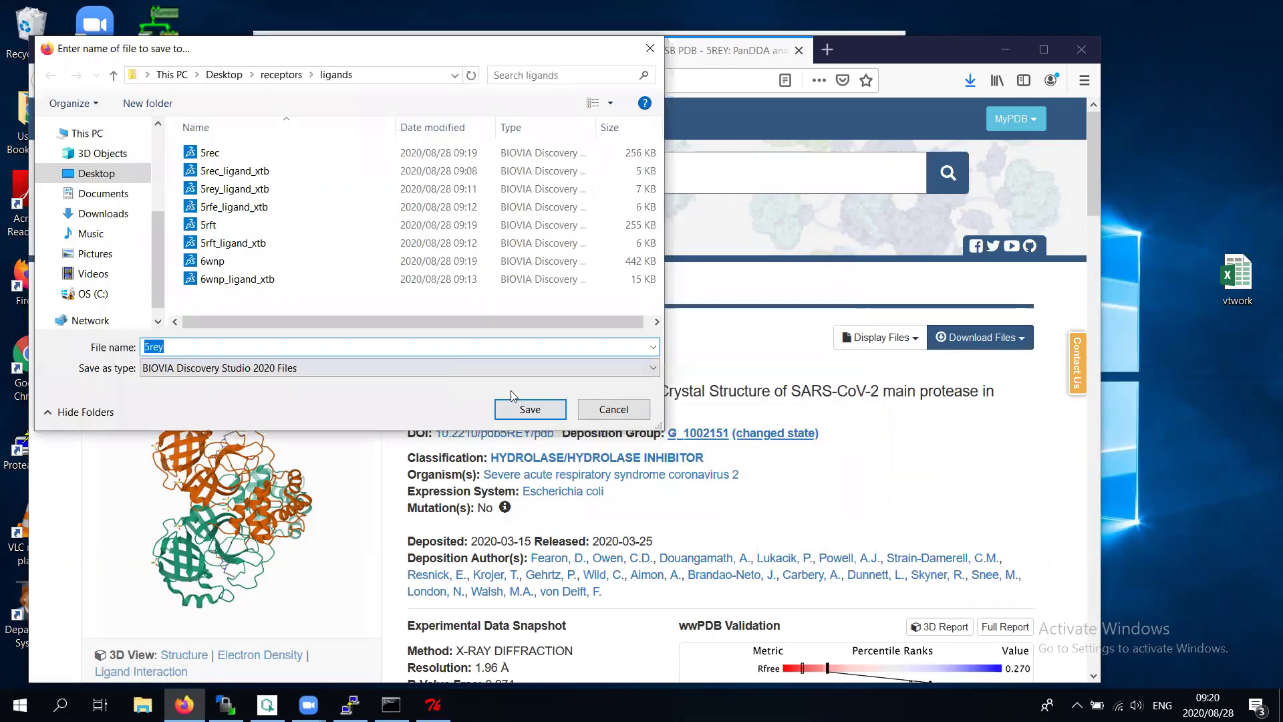
{"action": "left_click", "coordinate": [524, 406]}
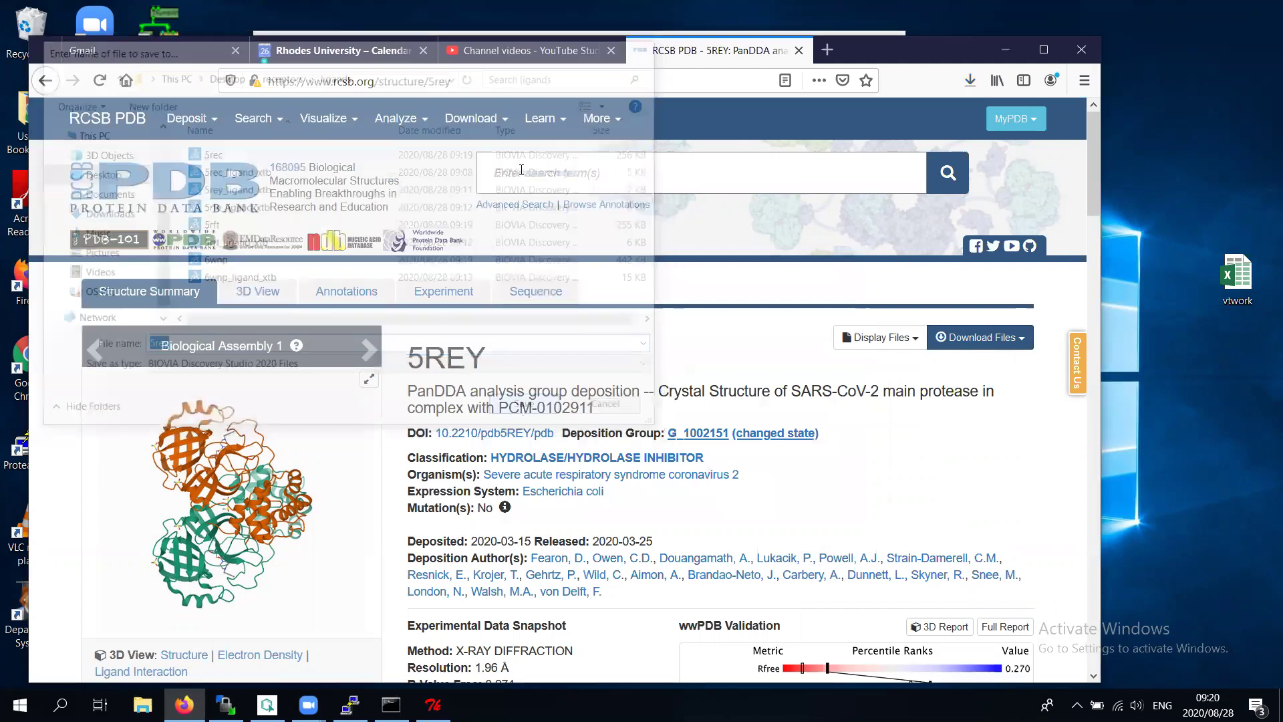
Search 5rfe and save its PDB-format file 5rfe.pdb into the ligands folder
{"action": "type", "text": "5rfe"}
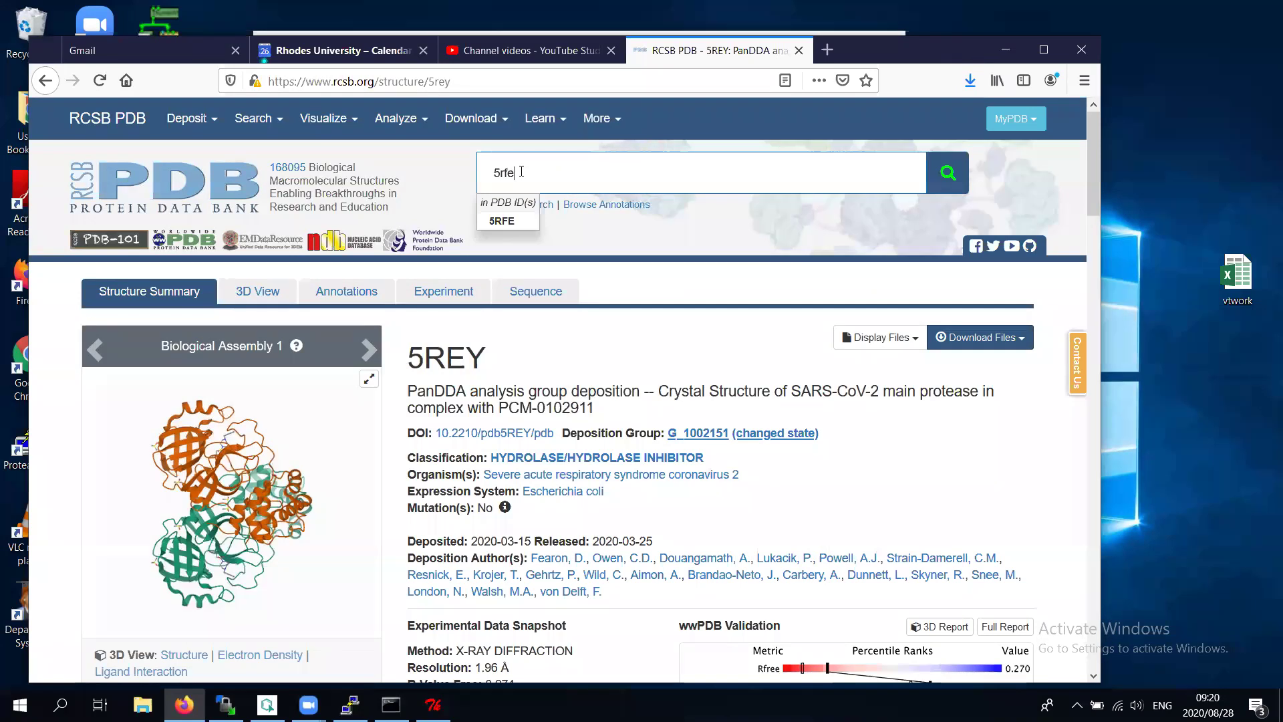
{"action": "key", "text": "Return"}
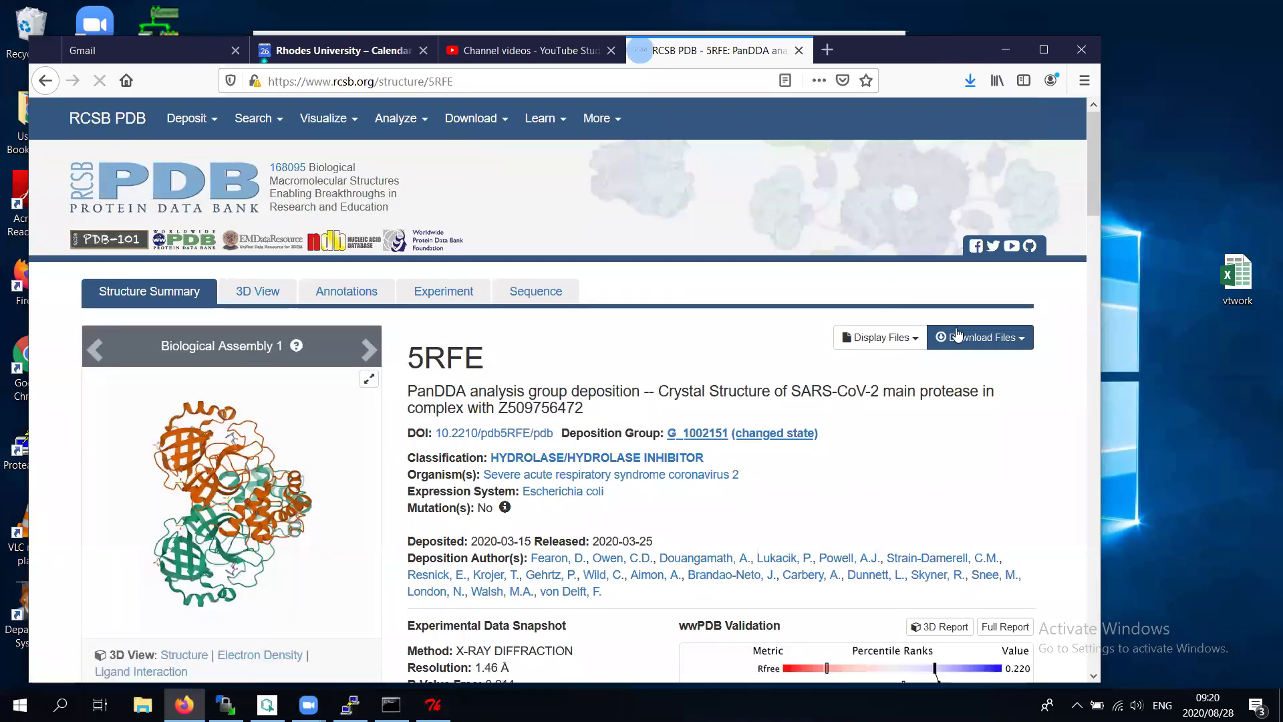
{"action": "left_click", "coordinate": [981, 339]}
{"action": "left_click", "coordinate": [909, 405]}
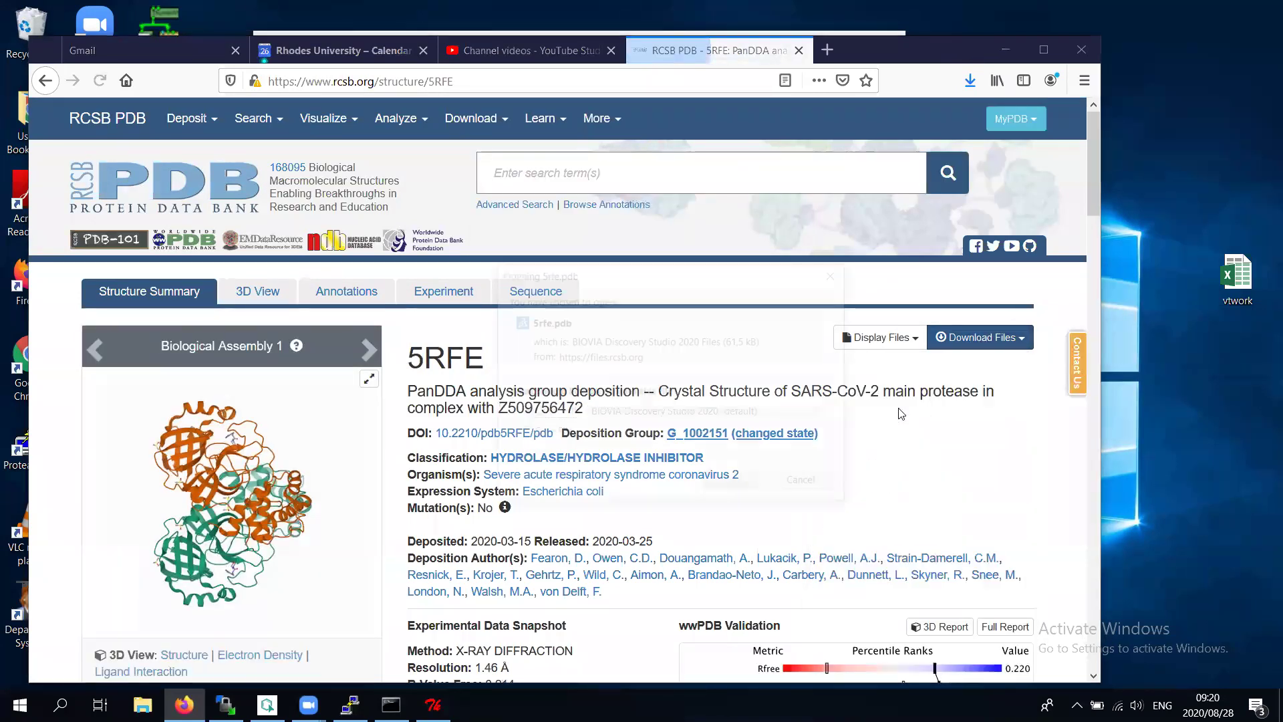
{"action": "left_click", "coordinate": [572, 436]}
{"action": "left_click", "coordinate": [731, 483]}
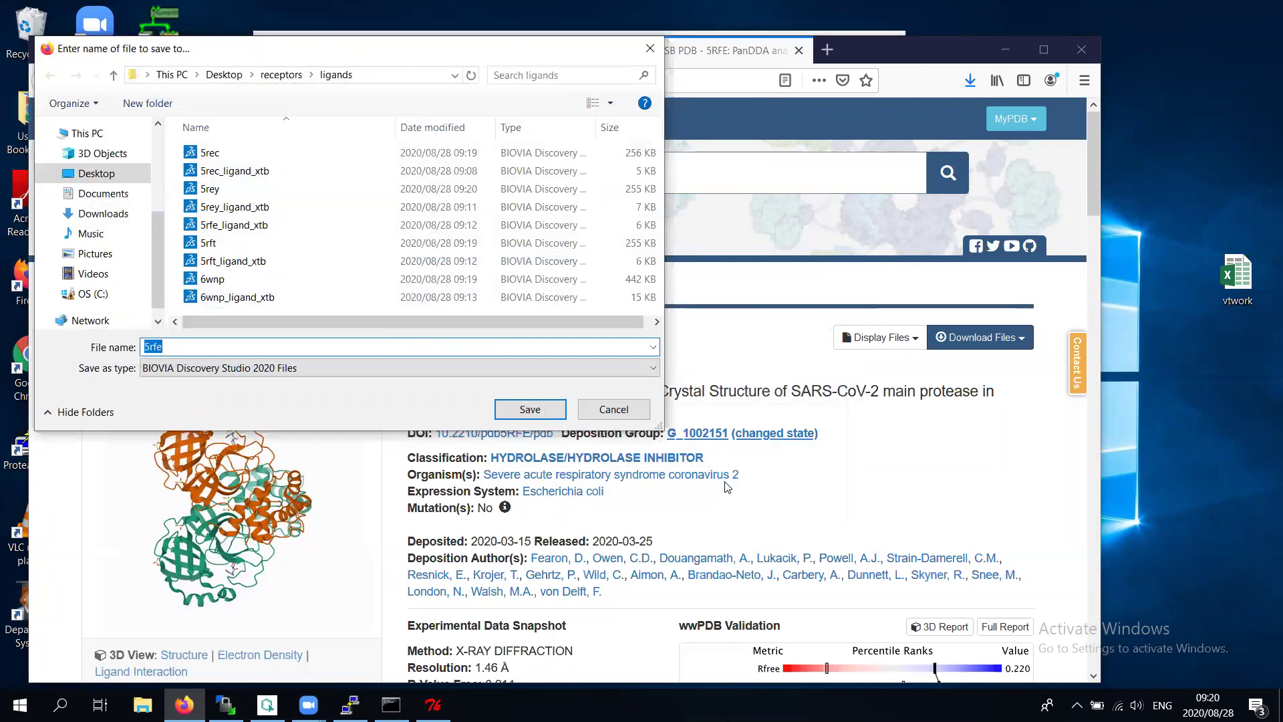
{"action": "left_click", "coordinate": [565, 405]}
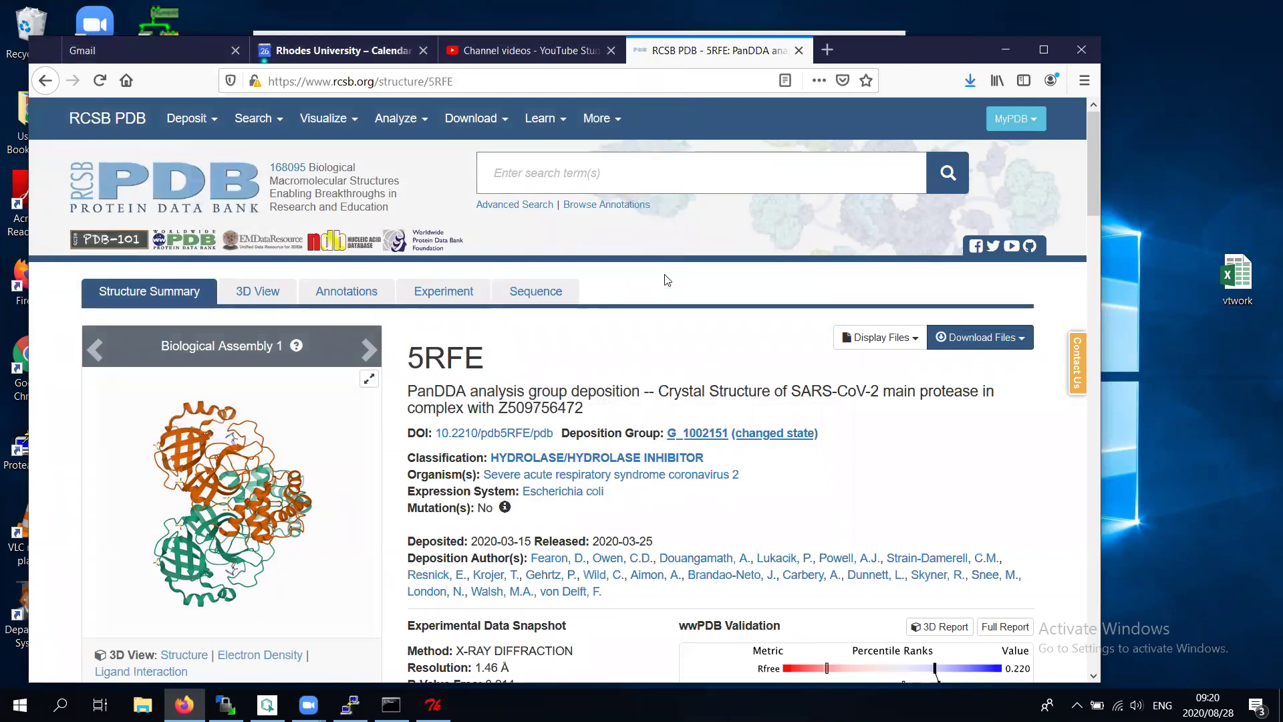
Open the ZINC15 Substances search page at zinc.docking.org in a new tab
{"action": "left_click", "coordinate": [828, 48]}
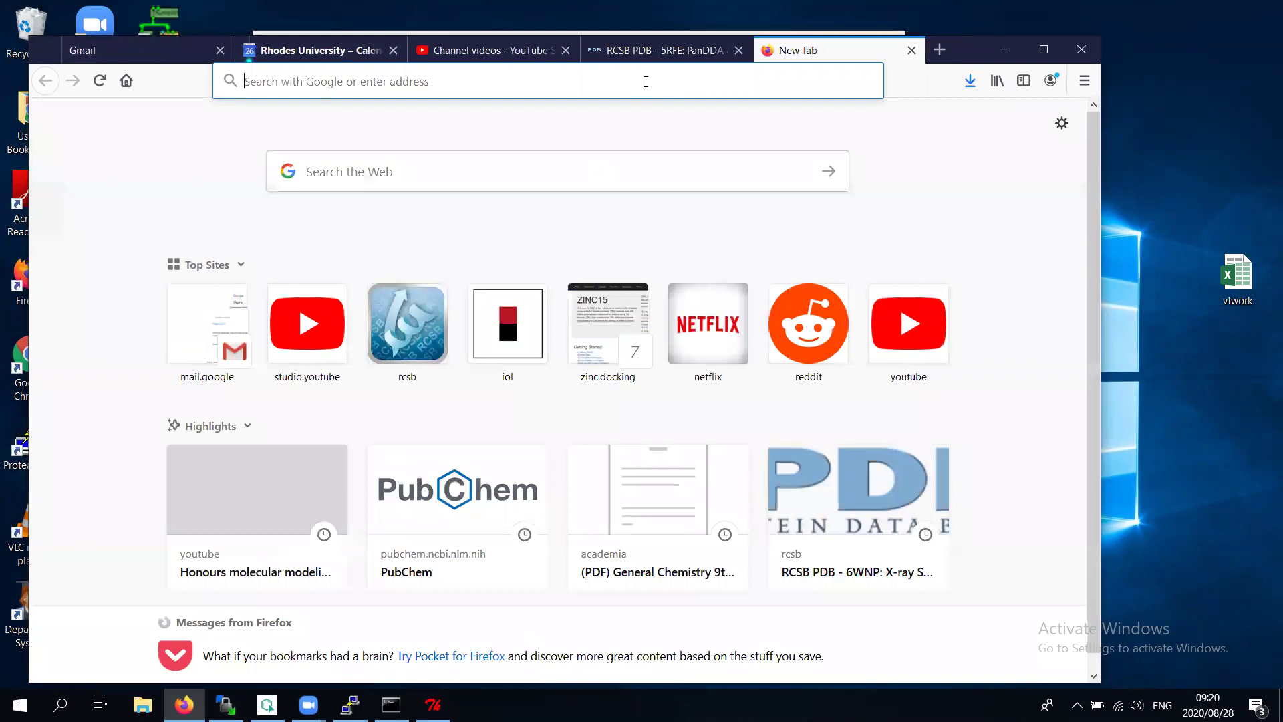
{"action": "left_click", "coordinate": [645, 80]}
{"action": "type", "text": "zinc.docking.org/"}
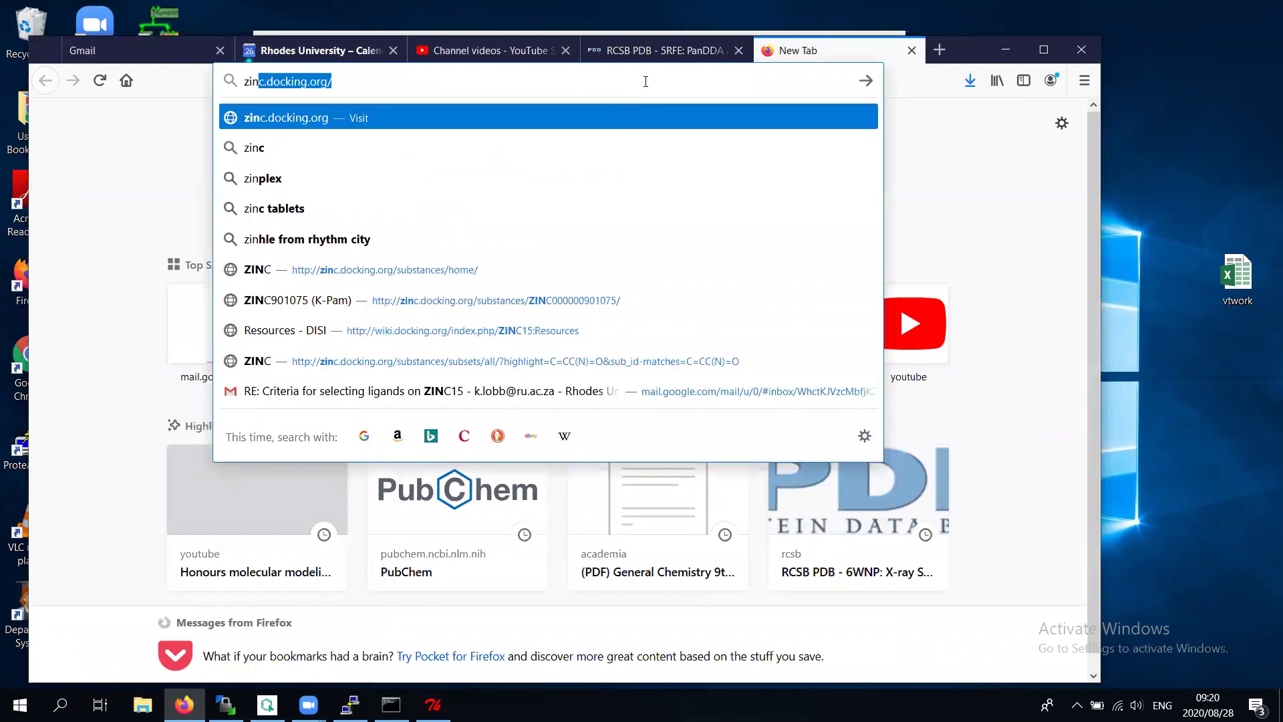
{"action": "key", "text": "Return"}
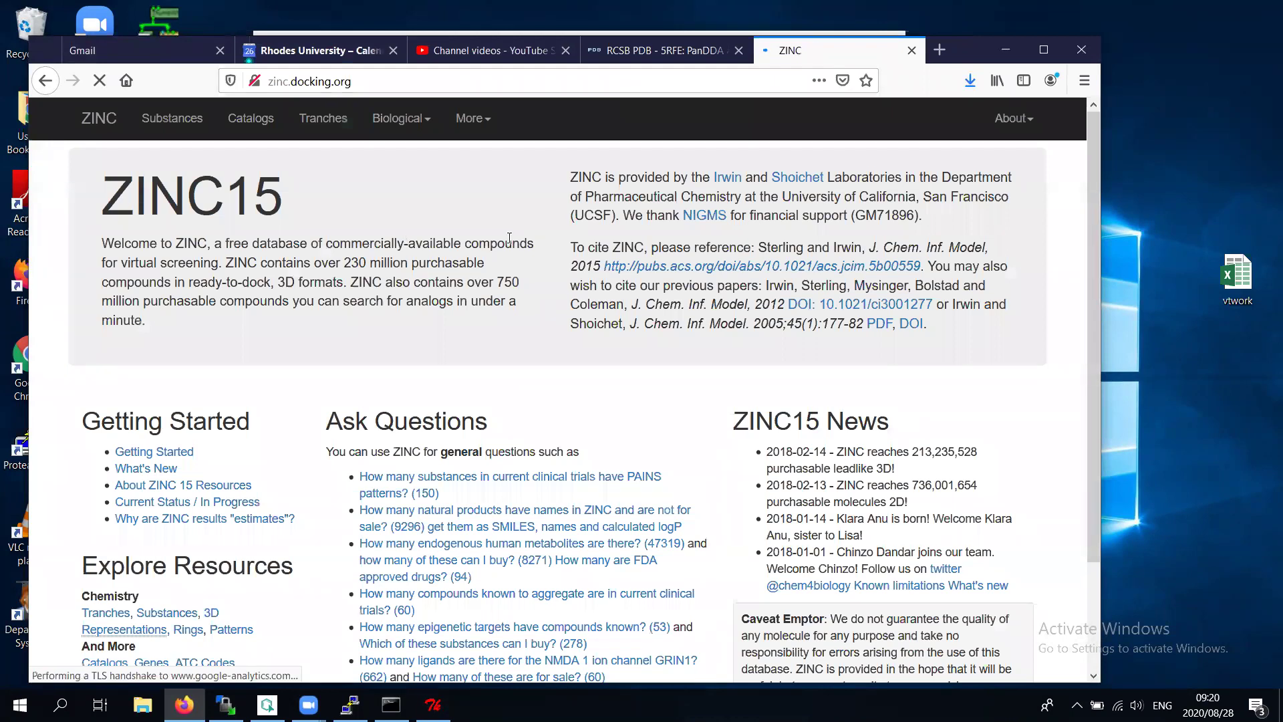
{"action": "left_click", "coordinate": [186, 125]}
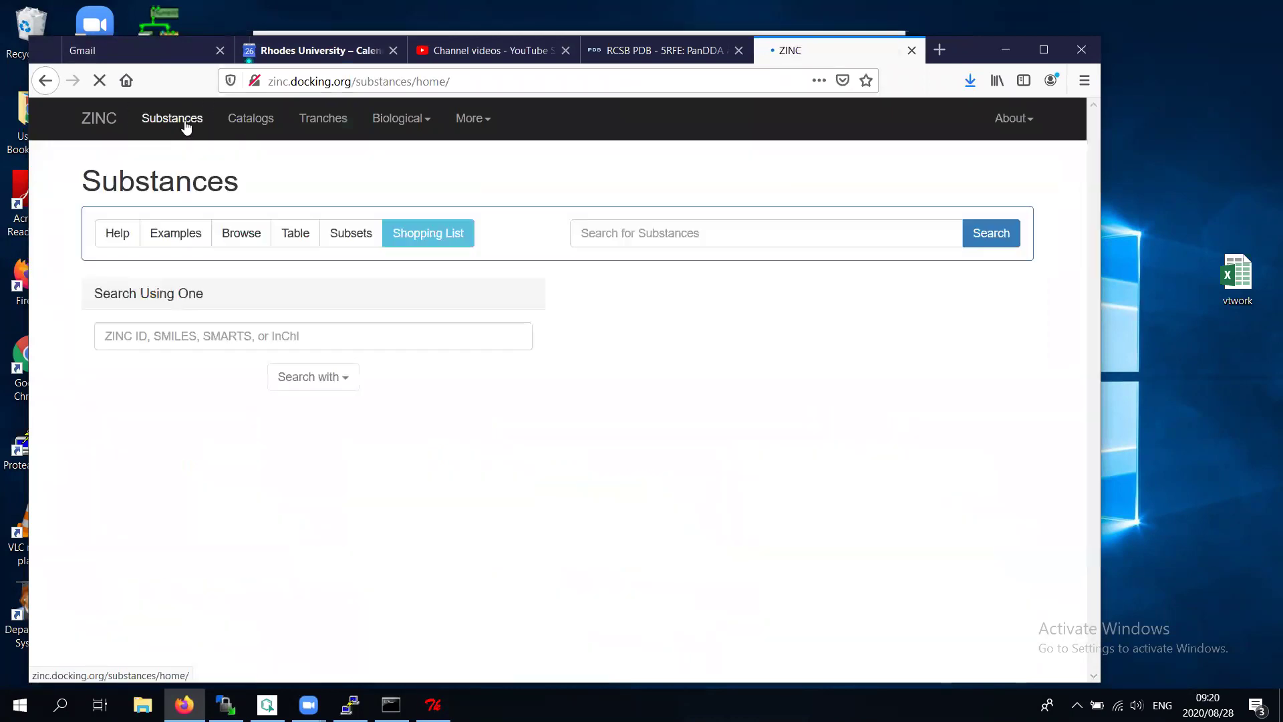
{"action": "scroll", "coordinate": [304, 351], "scroll_direction": "down", "scroll_amount": 5}
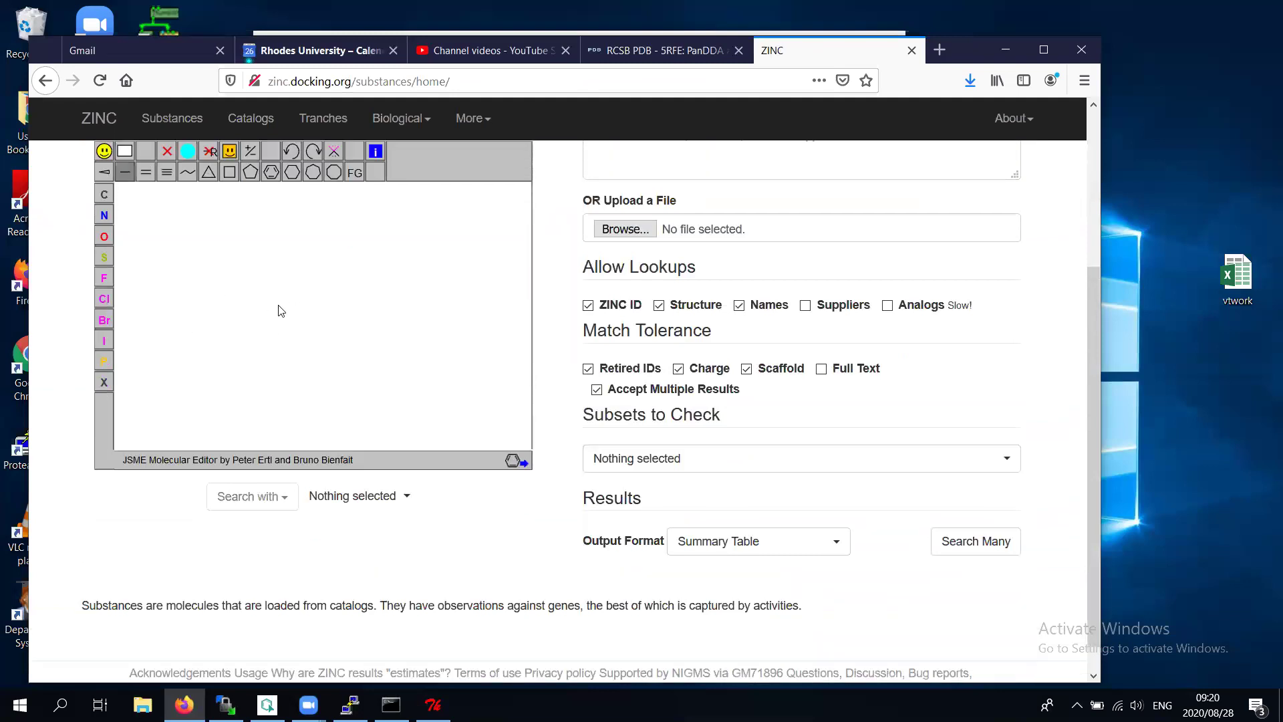
{"action": "scroll", "coordinate": [279, 312], "scroll_direction": "up", "scroll_amount": 1}
Draw a seven-membered ring with two adjacent nitrogen atoms in the JSME sketcher
{"action": "left_click", "coordinate": [312, 228]}
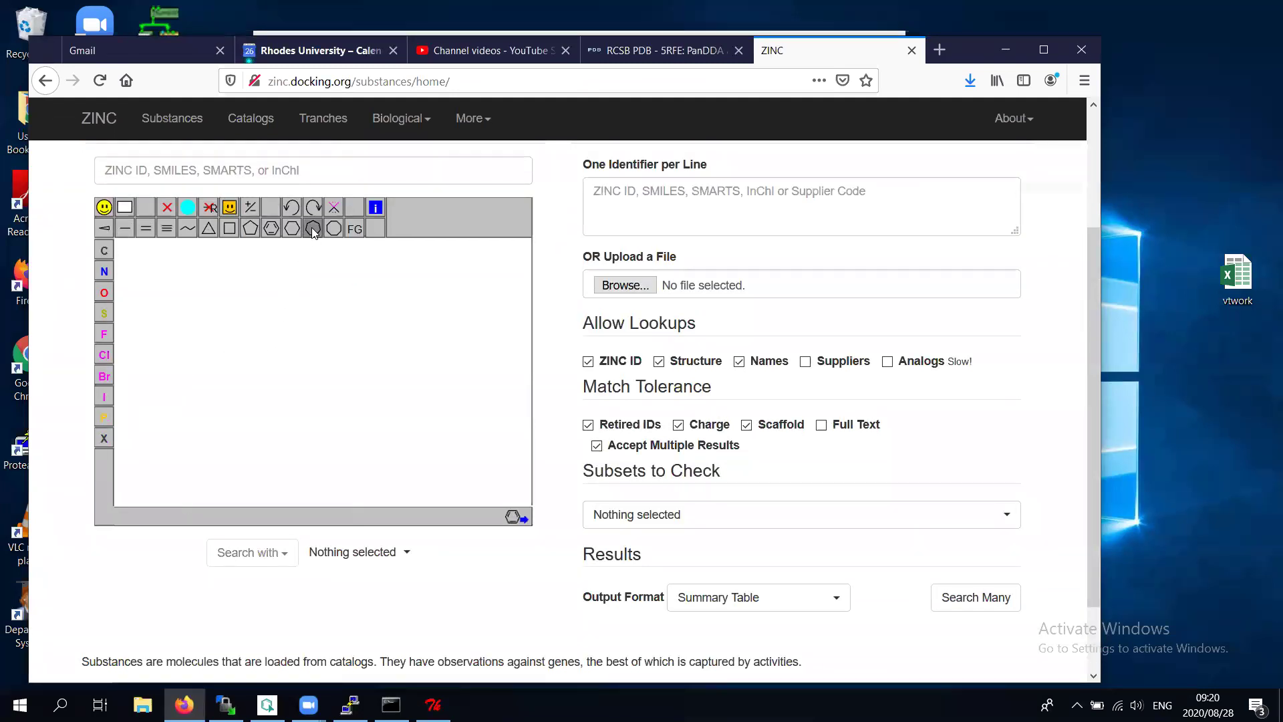
{"action": "left_click", "coordinate": [308, 342]}
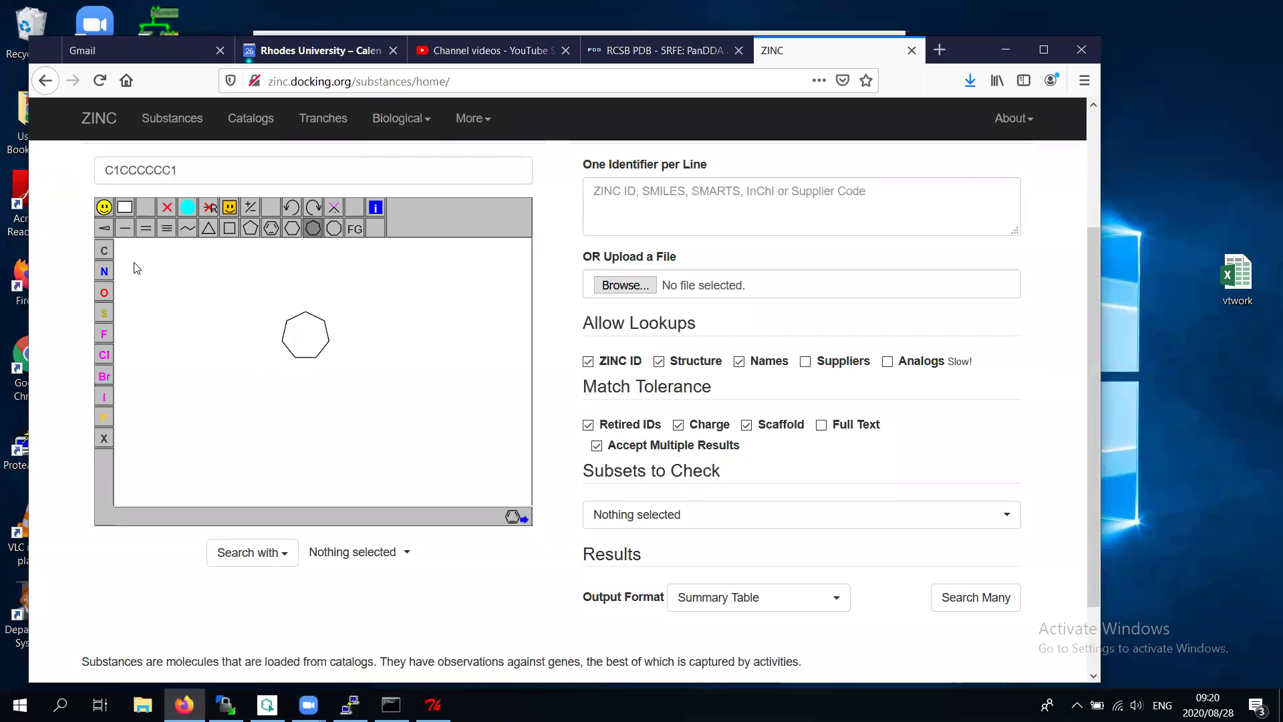
{"action": "left_click", "coordinate": [104, 270]}
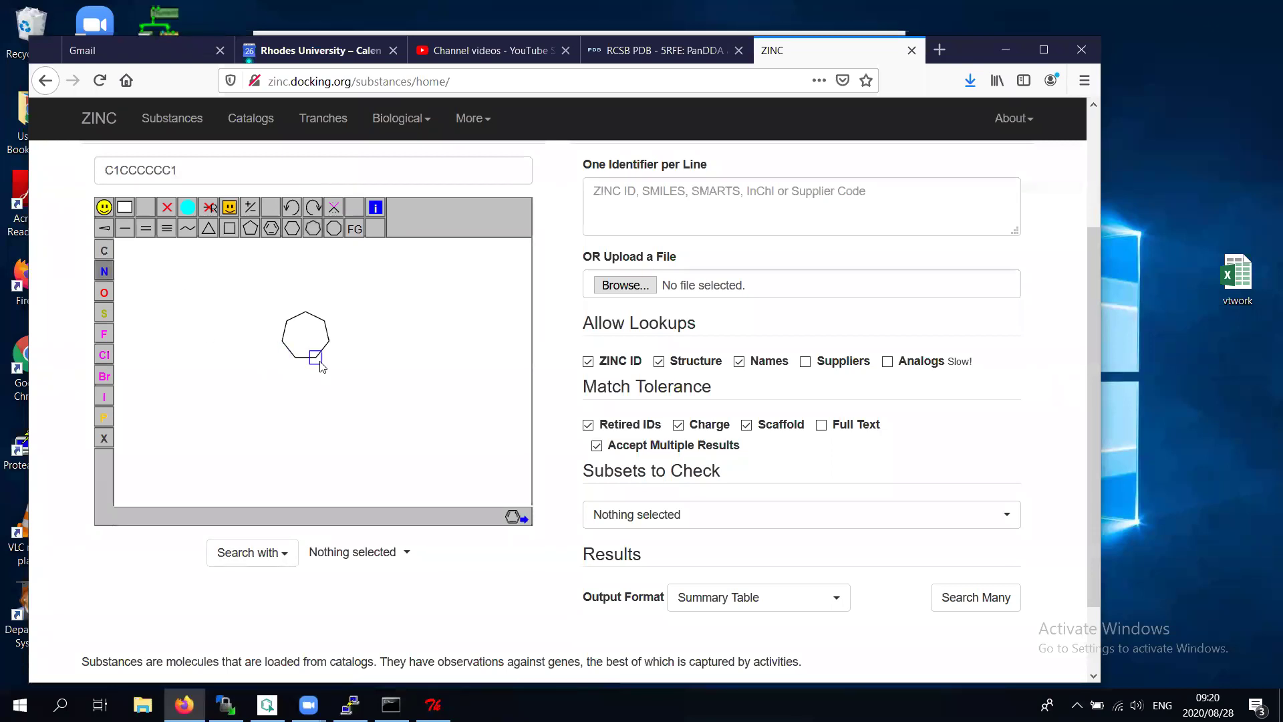
{"action": "left_click", "coordinate": [326, 322]}
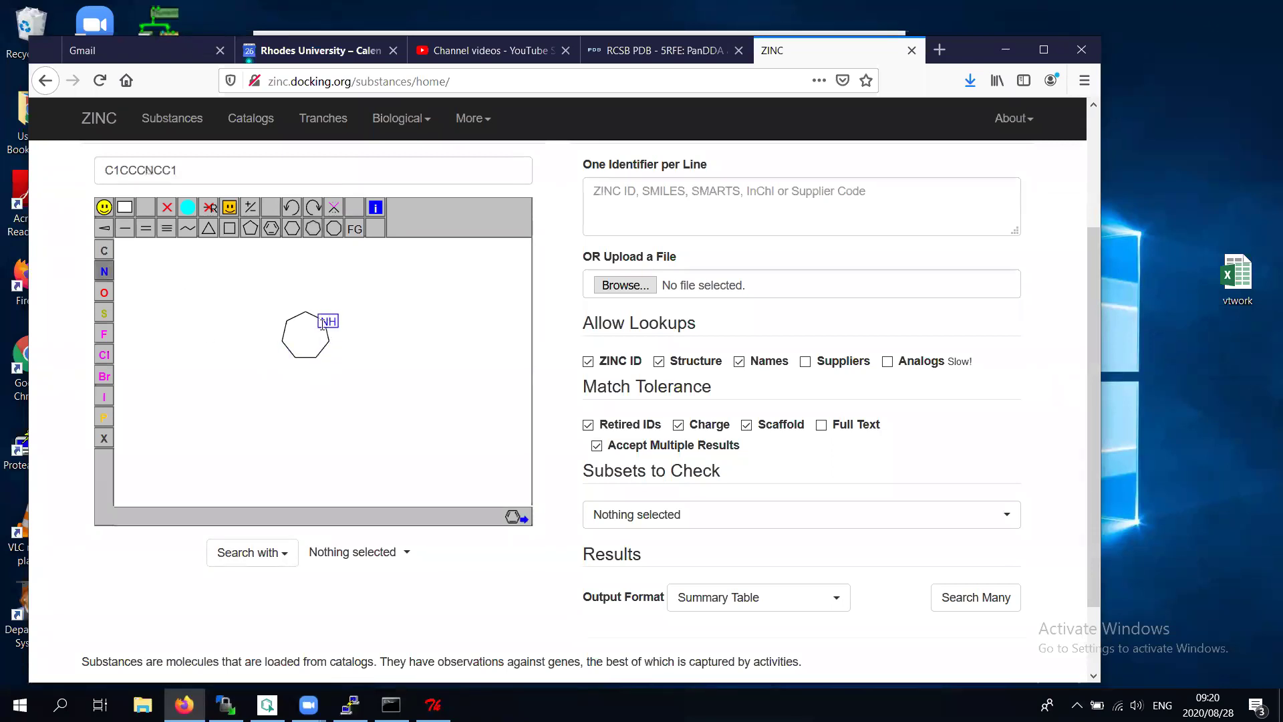
{"action": "left_click", "coordinate": [287, 324]}
Attach a 2-methylbenzyl group to one ring nitrogen
{"action": "left_click", "coordinate": [125, 228]}
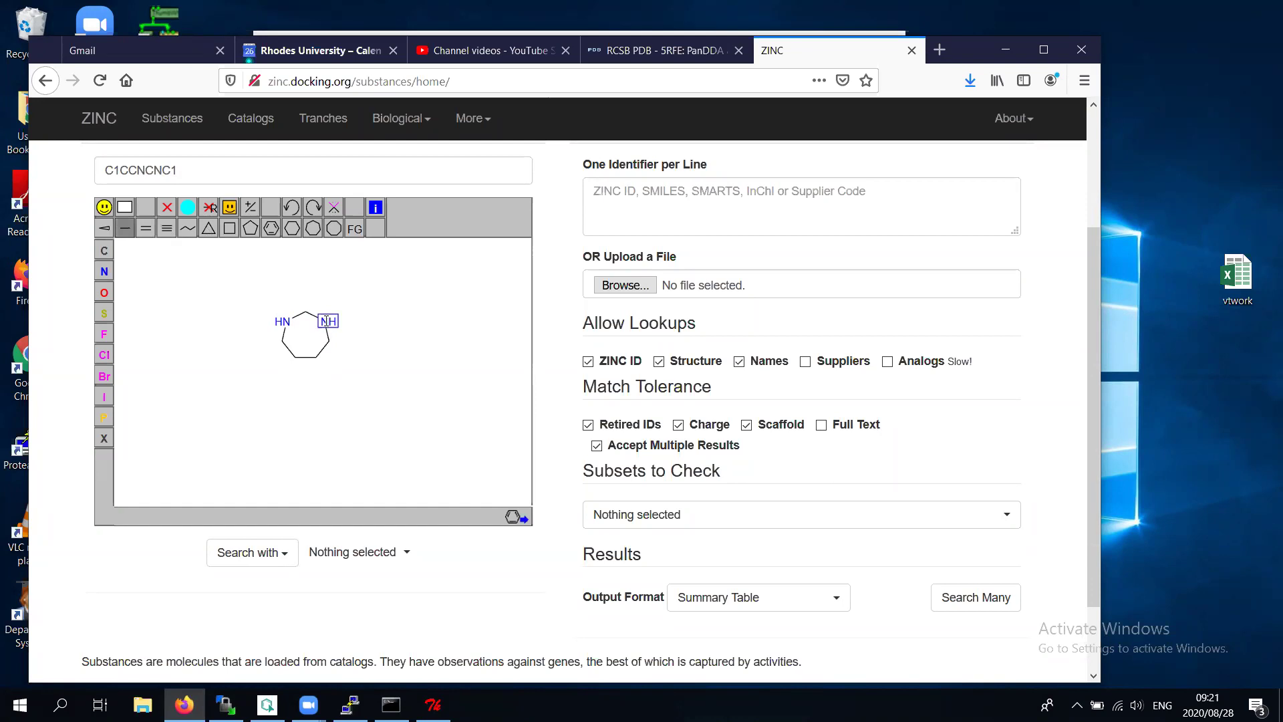
{"action": "left_click", "coordinate": [329, 323]}
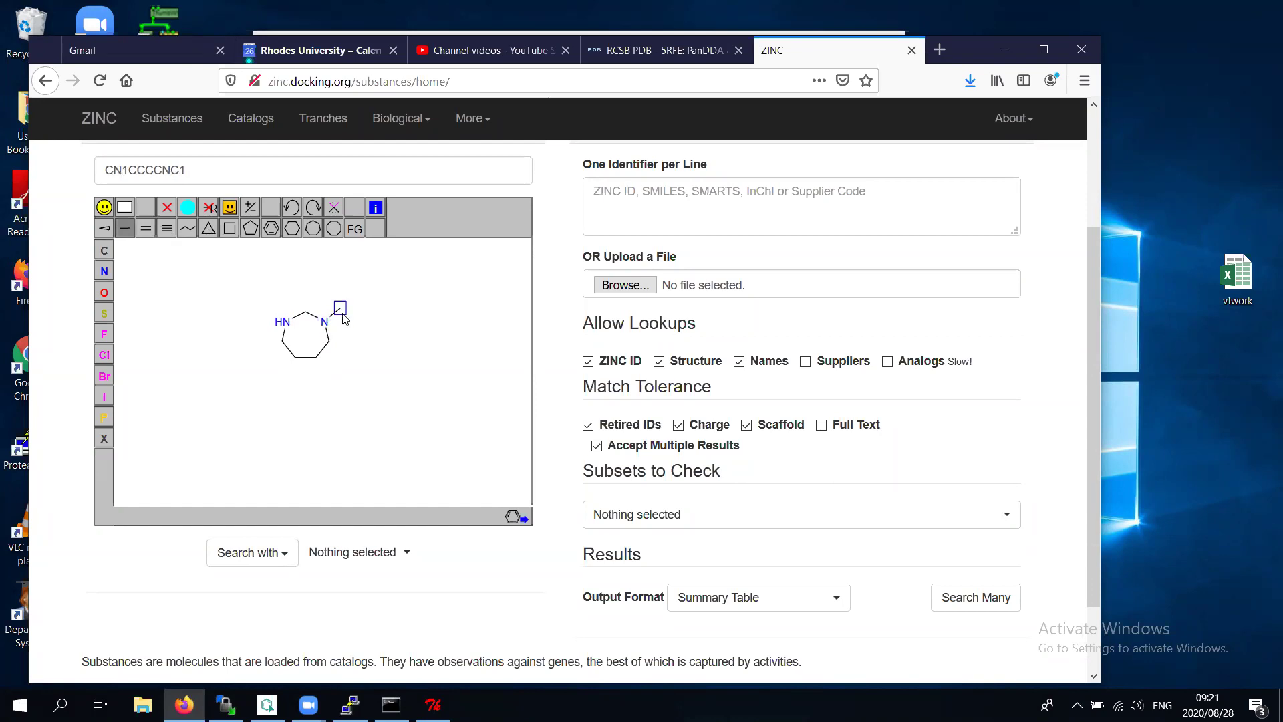
{"action": "left_click", "coordinate": [341, 310]}
{"action": "left_click", "coordinate": [271, 228]}
{"action": "left_click", "coordinate": [361, 314]}
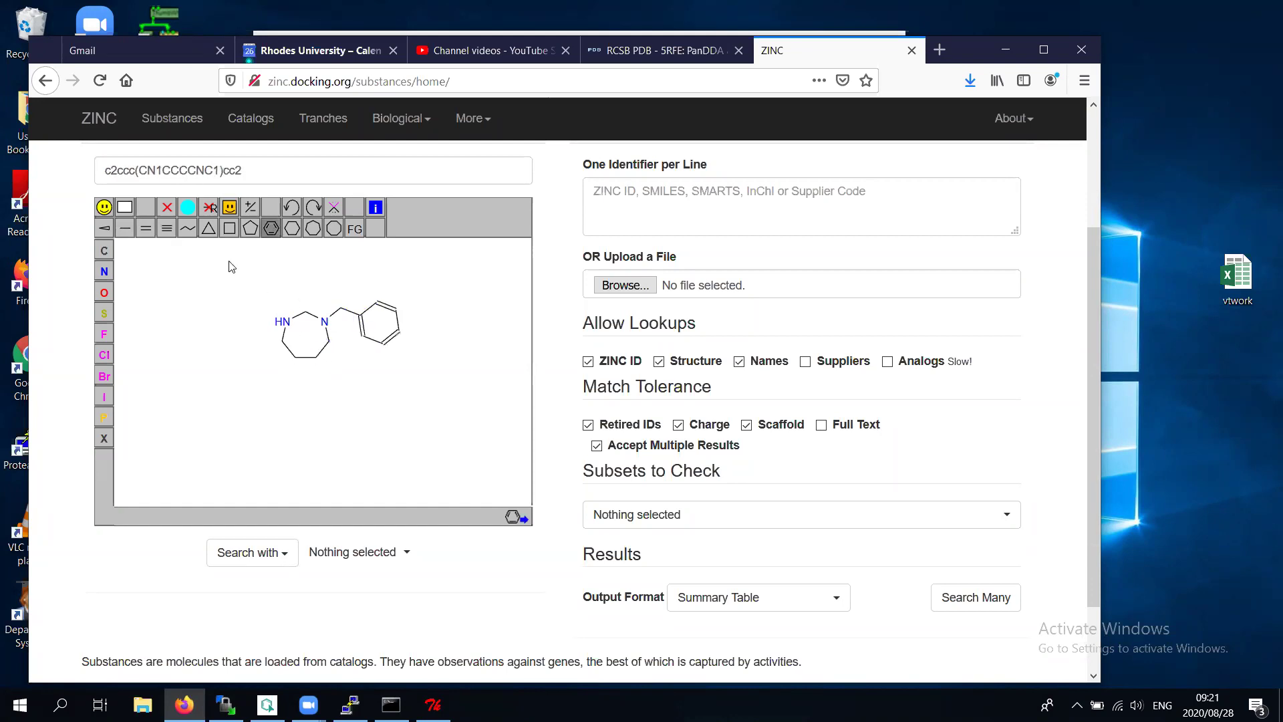
{"action": "left_click", "coordinate": [125, 229]}
{"action": "left_click", "coordinate": [377, 304]}
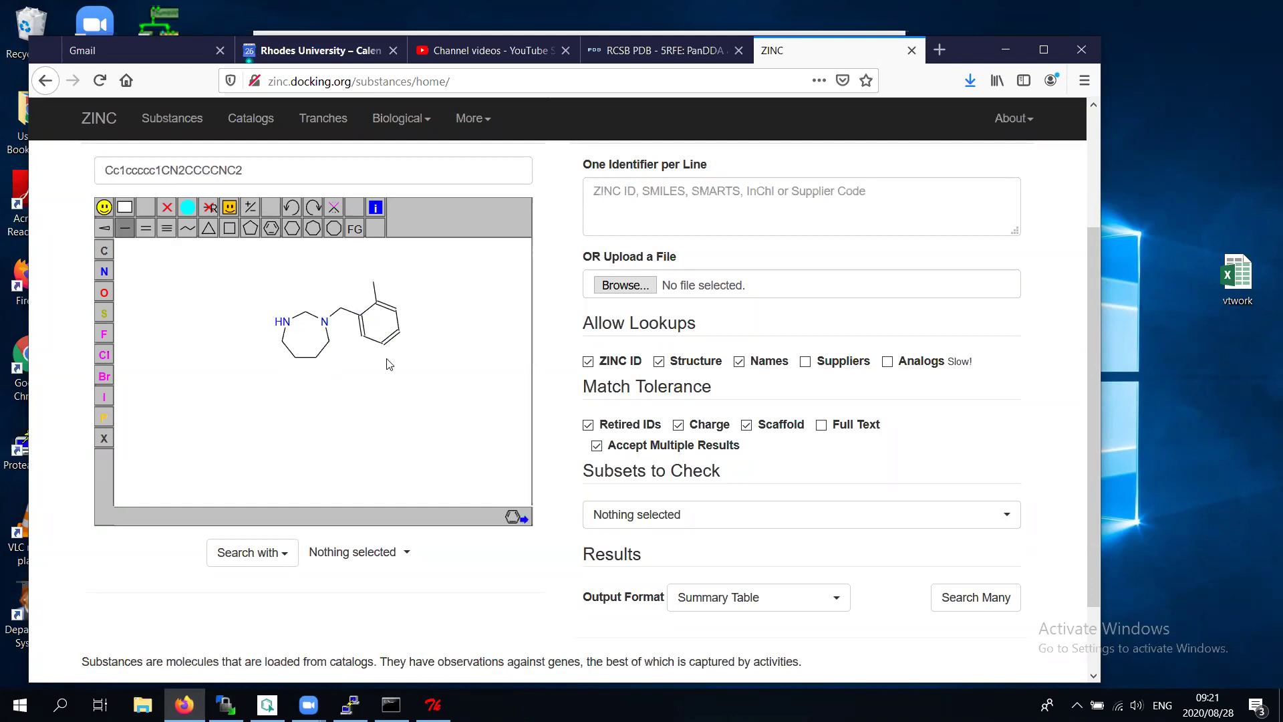
Add an acetyl group to the other ring nitrogen
{"action": "left_click", "coordinate": [283, 321]}
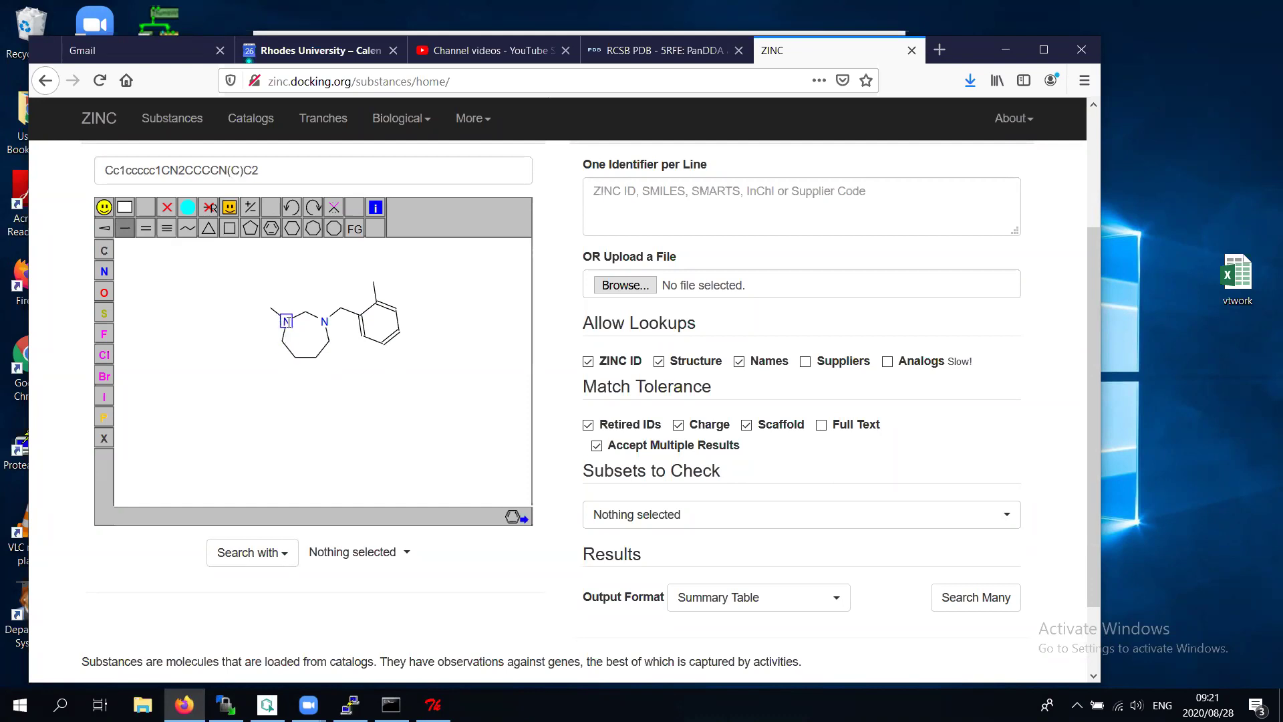
{"action": "left_click", "coordinate": [271, 312]}
{"action": "left_click", "coordinate": [271, 308]}
{"action": "left_click", "coordinate": [273, 301]}
{"action": "left_click", "coordinate": [103, 292]}
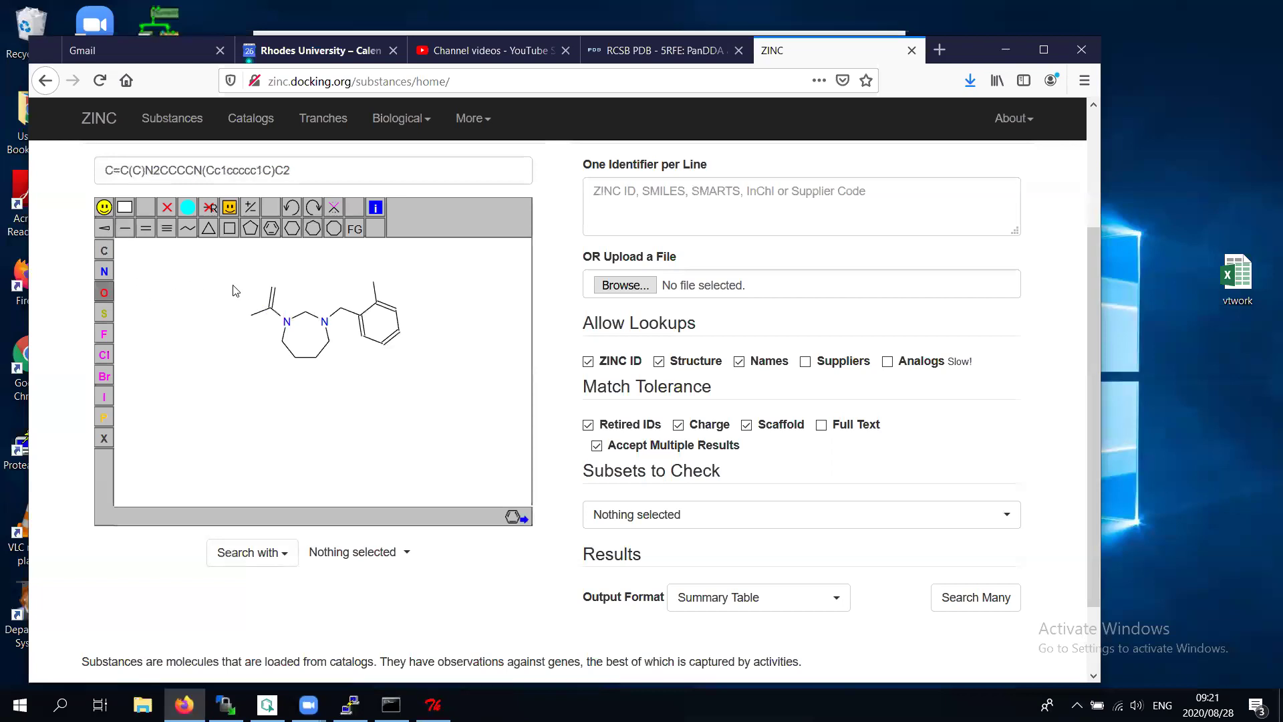
{"action": "left_click", "coordinate": [274, 289]}
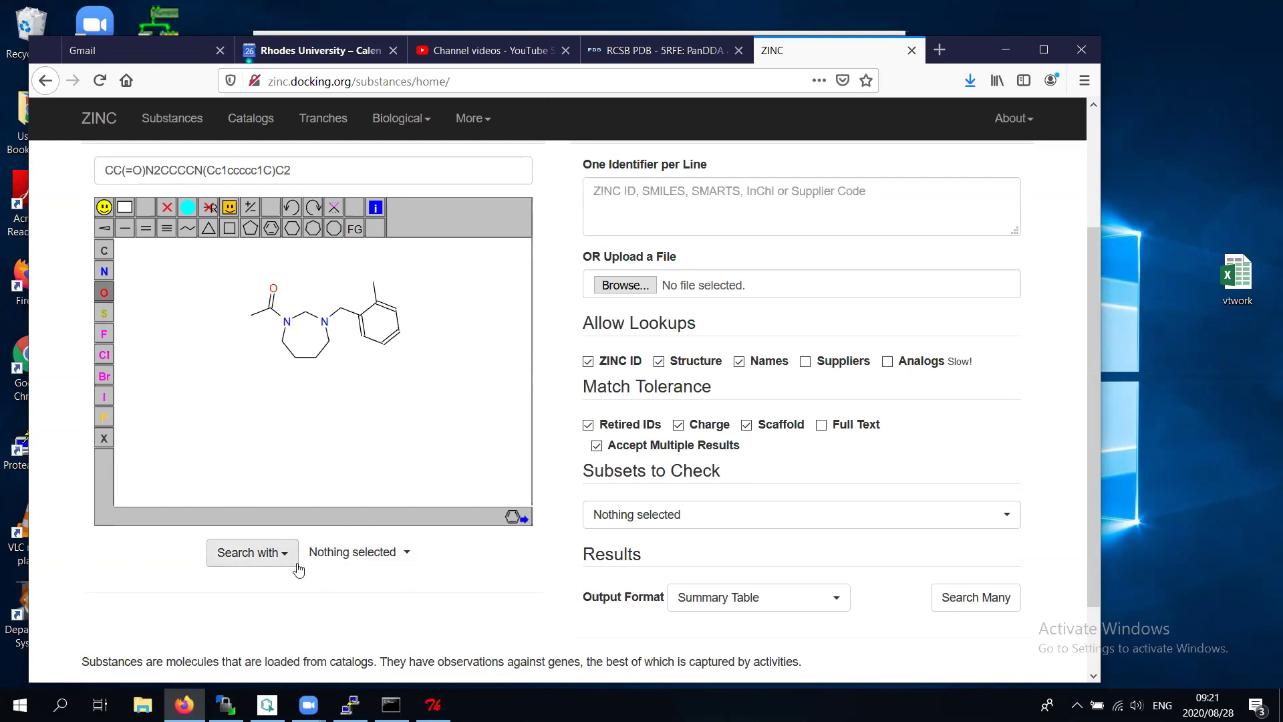
Set the compound subsets dropdown to All Subsets
{"action": "left_click", "coordinate": [387, 559]}
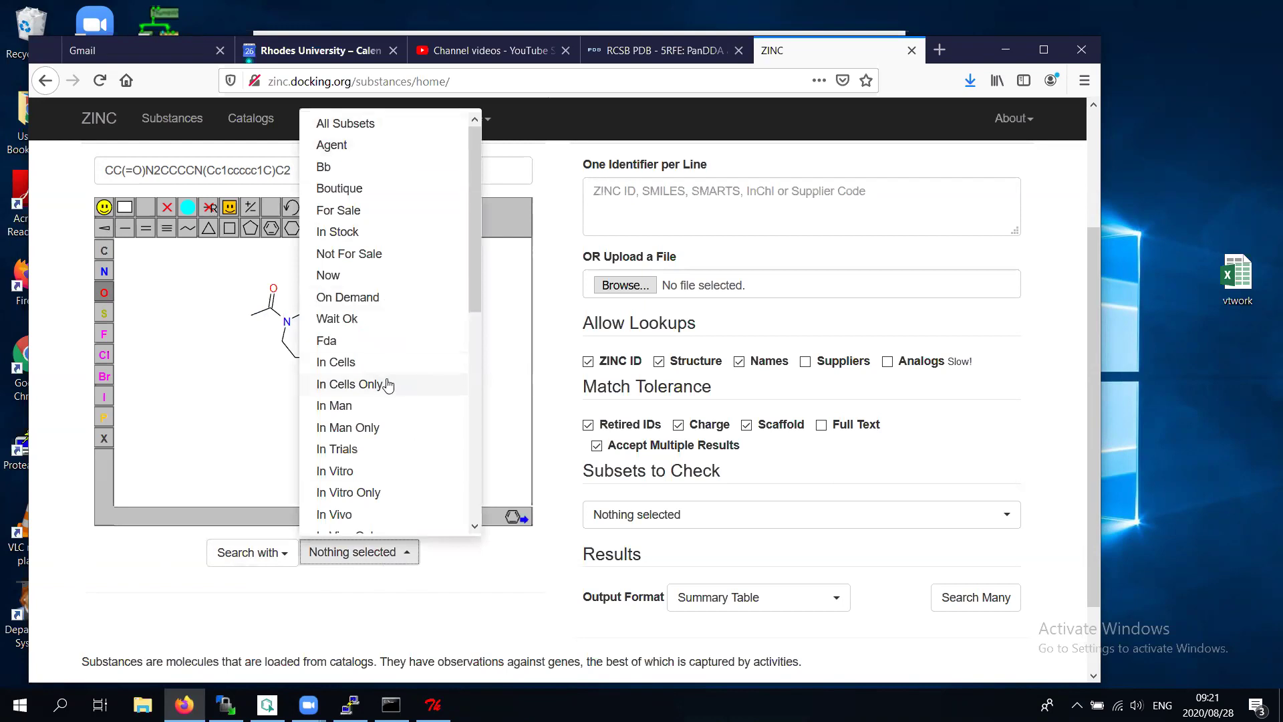
{"action": "scroll", "coordinate": [401, 294], "scroll_direction": "up", "scroll_amount": 2}
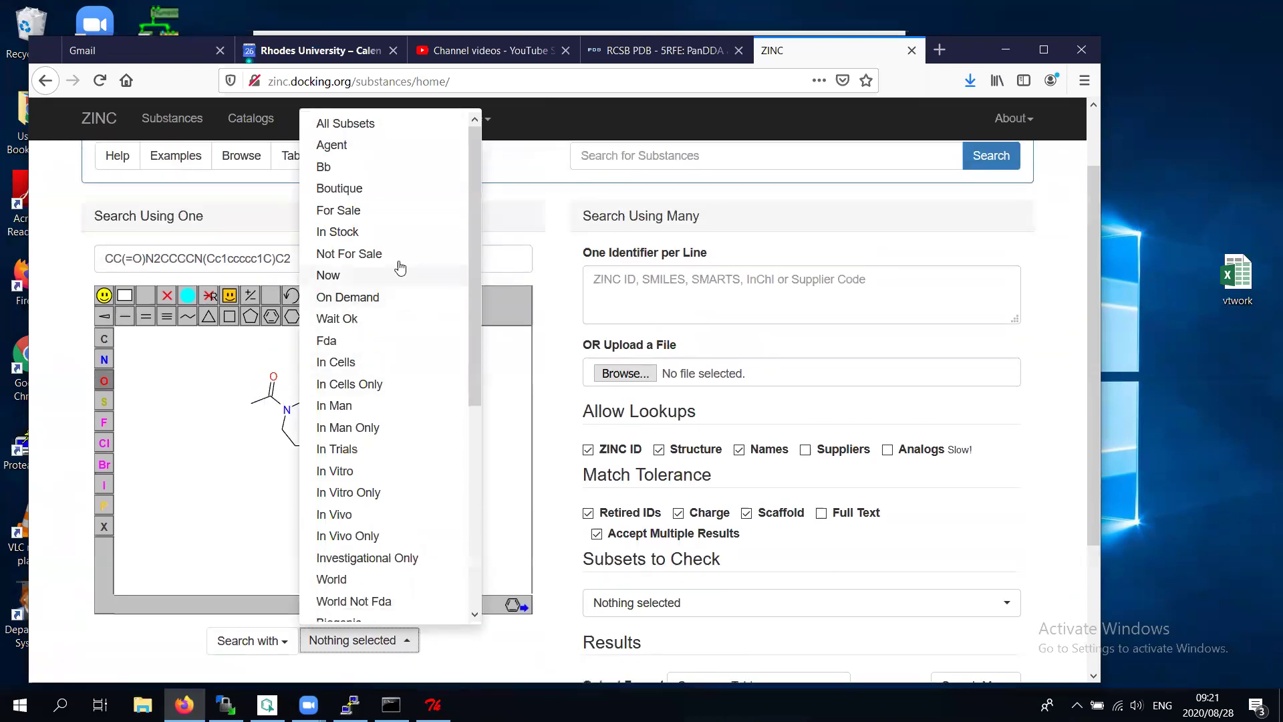
{"action": "left_click", "coordinate": [361, 123]}
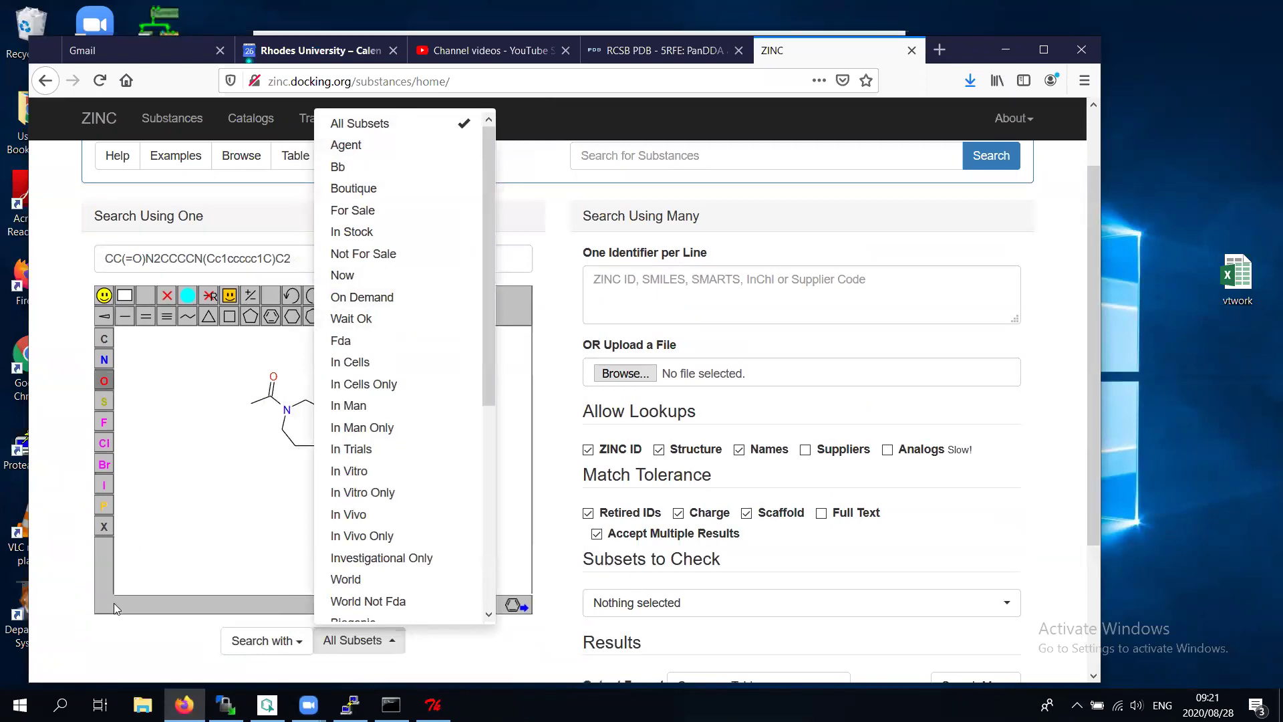
{"action": "left_click", "coordinate": [103, 654]}
Run a Substructure search, which returns no matching compounds
{"action": "scroll", "coordinate": [146, 573], "scroll_direction": "down", "scroll_amount": 4}
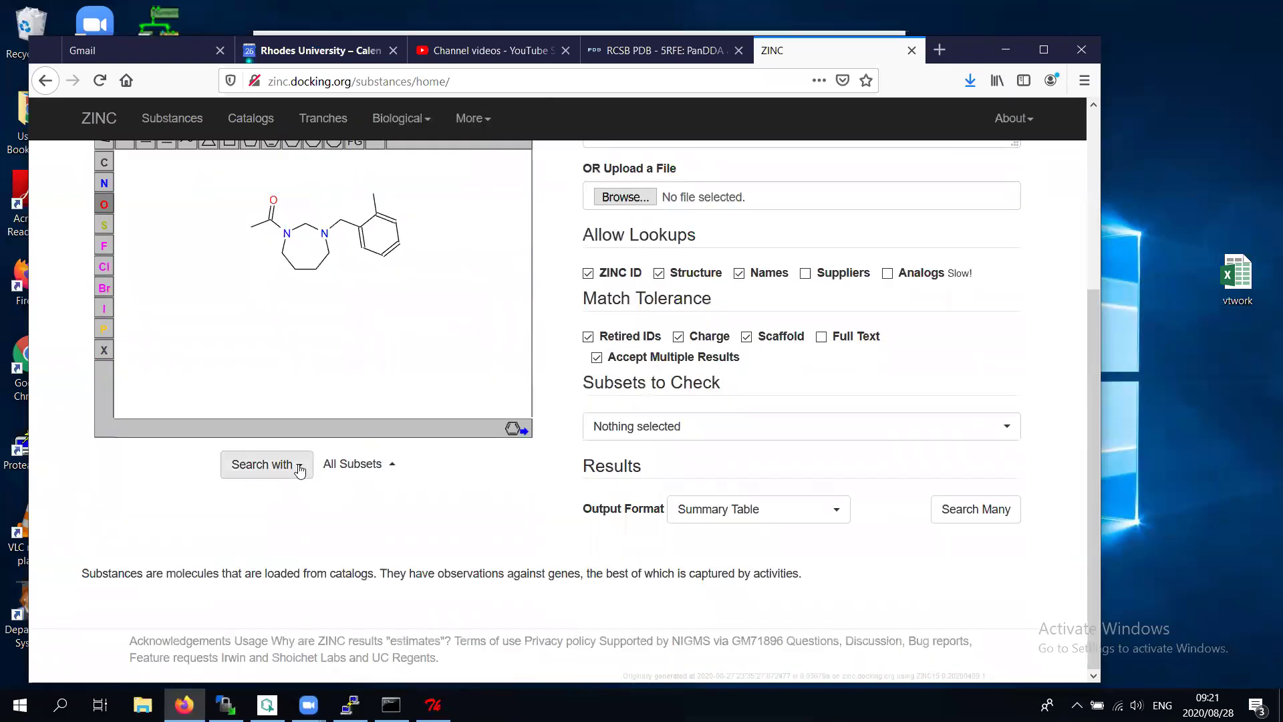
{"action": "left_click", "coordinate": [299, 467]}
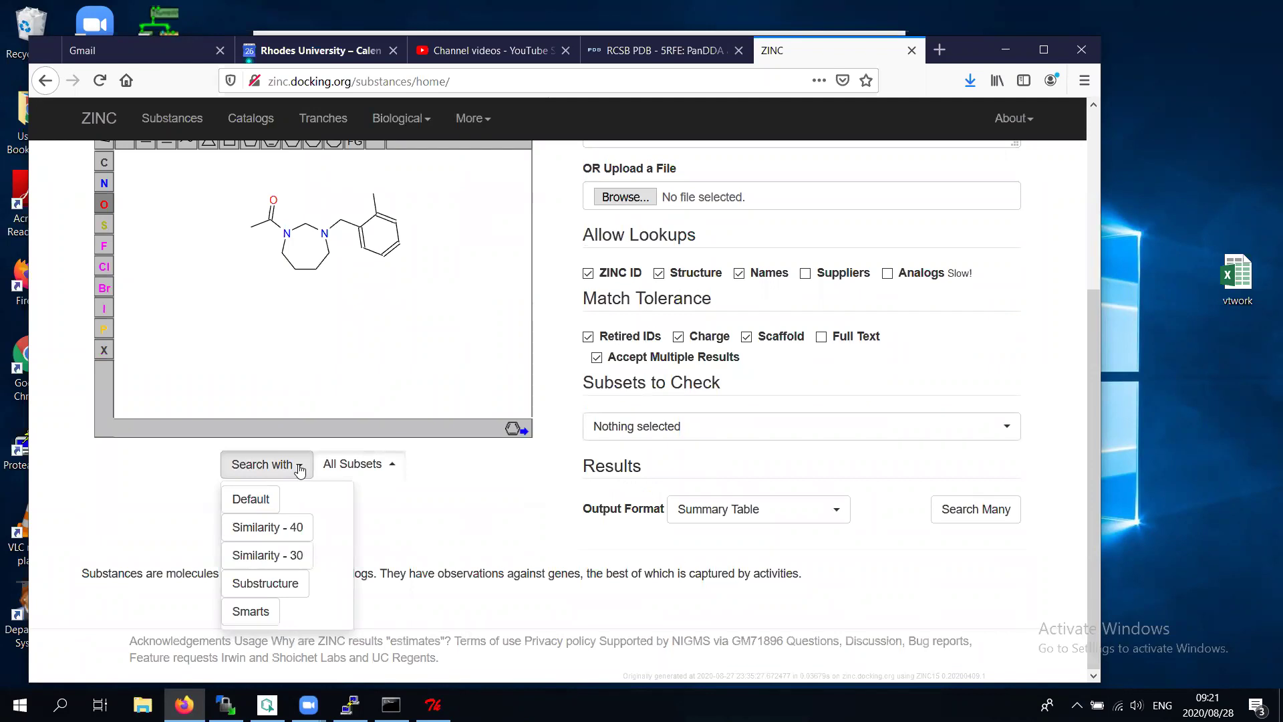
{"action": "left_click", "coordinate": [266, 586]}
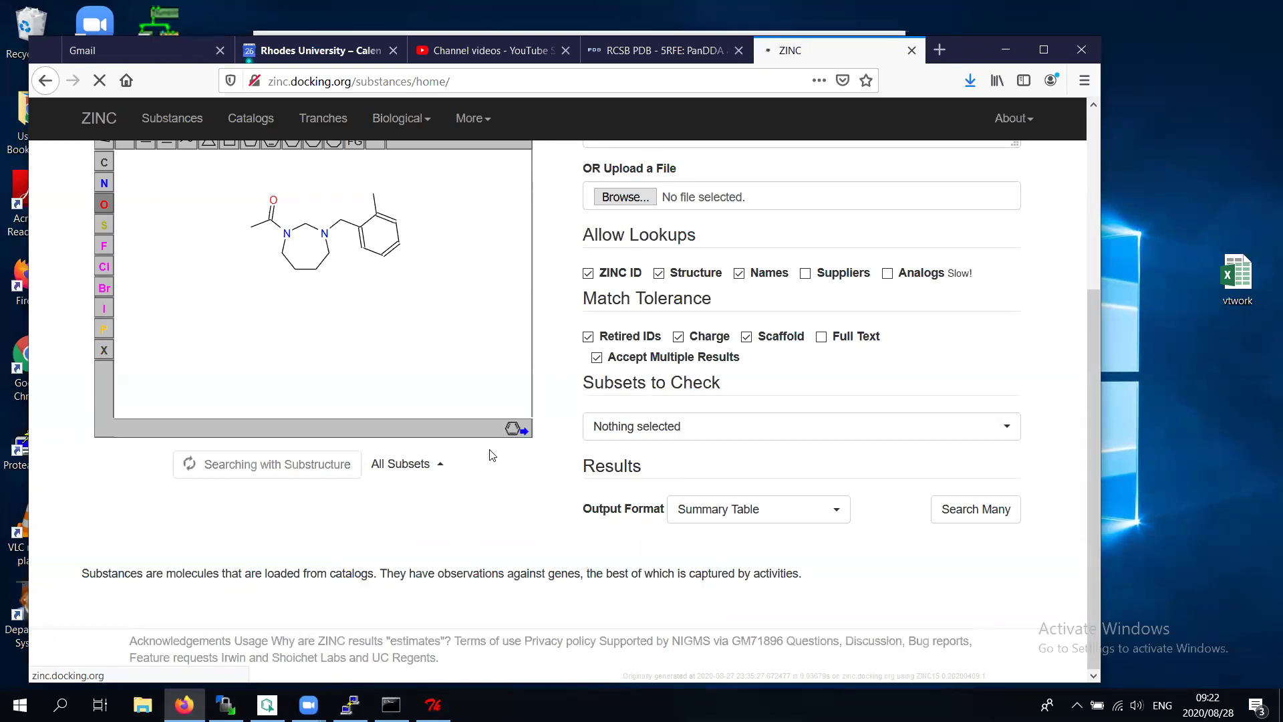
{"action": "scroll", "coordinate": [529, 373], "scroll_direction": "up", "scroll_amount": 4}
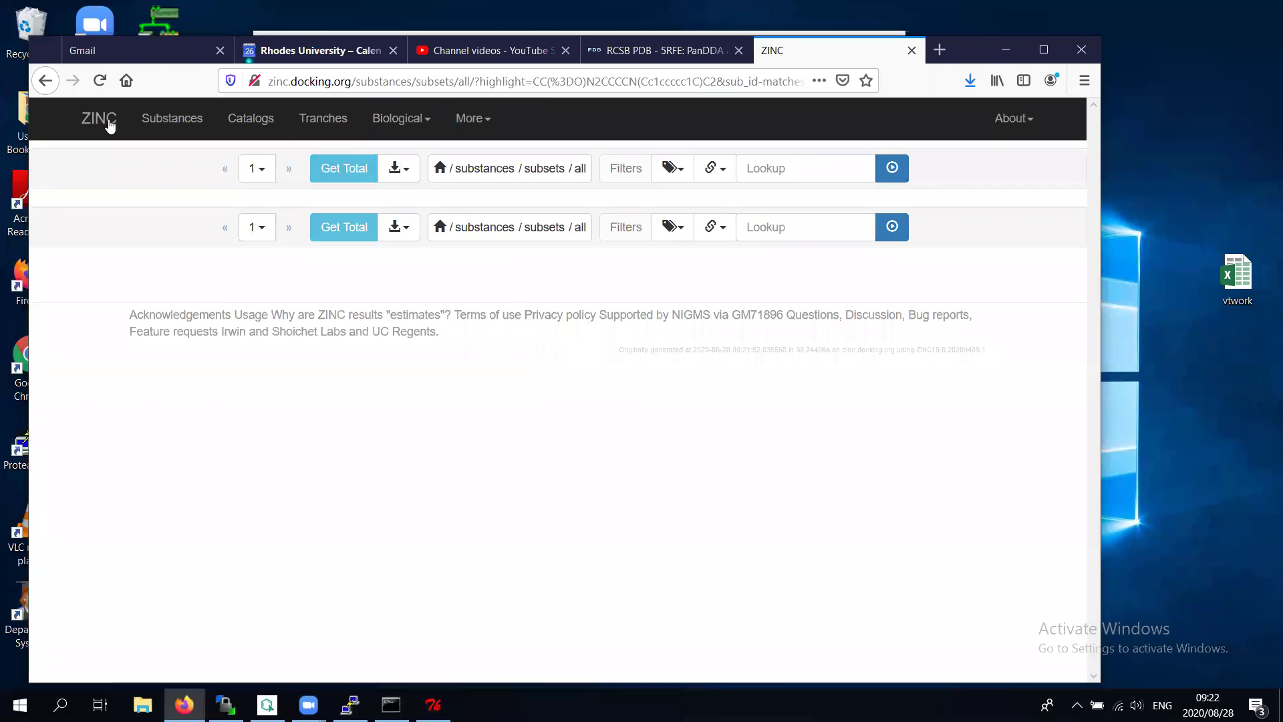
Go back to the ZINC15 substance search page holding the drawn query
{"action": "left_click", "coordinate": [43, 79]}
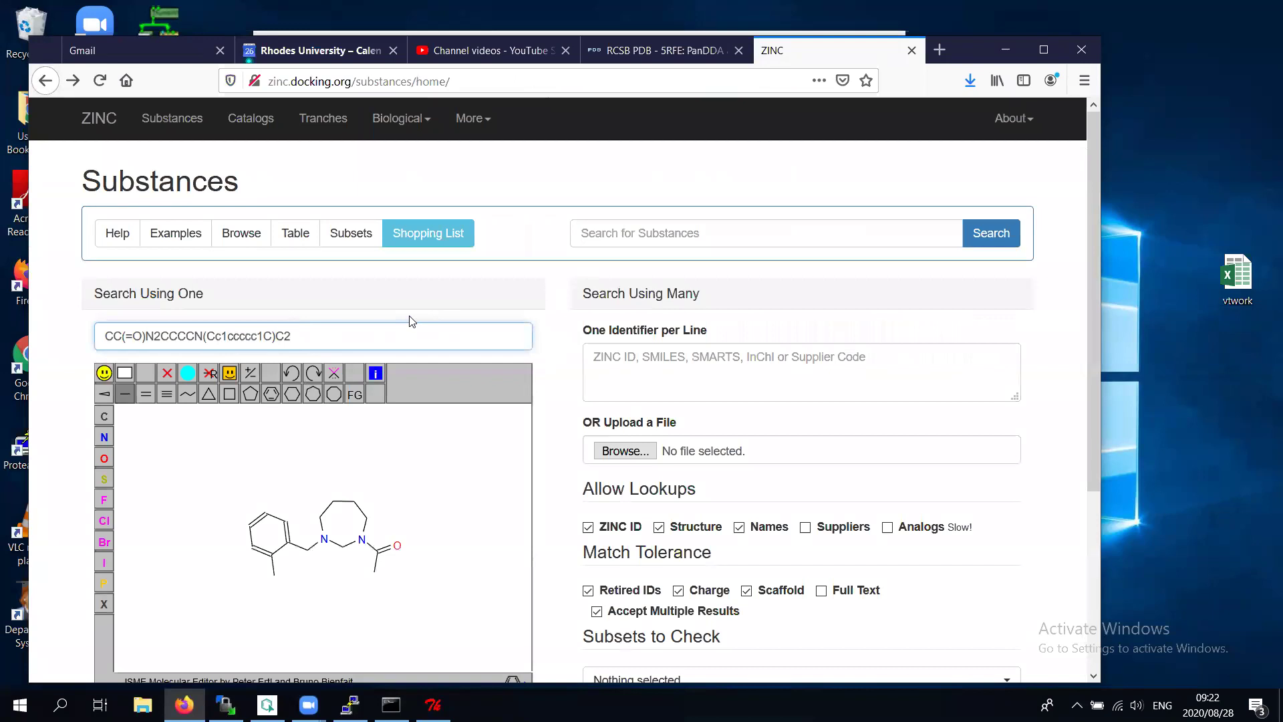
{"action": "scroll", "coordinate": [323, 335], "scroll_direction": "down", "scroll_amount": 4}
{"action": "left_click", "coordinate": [292, 466]}
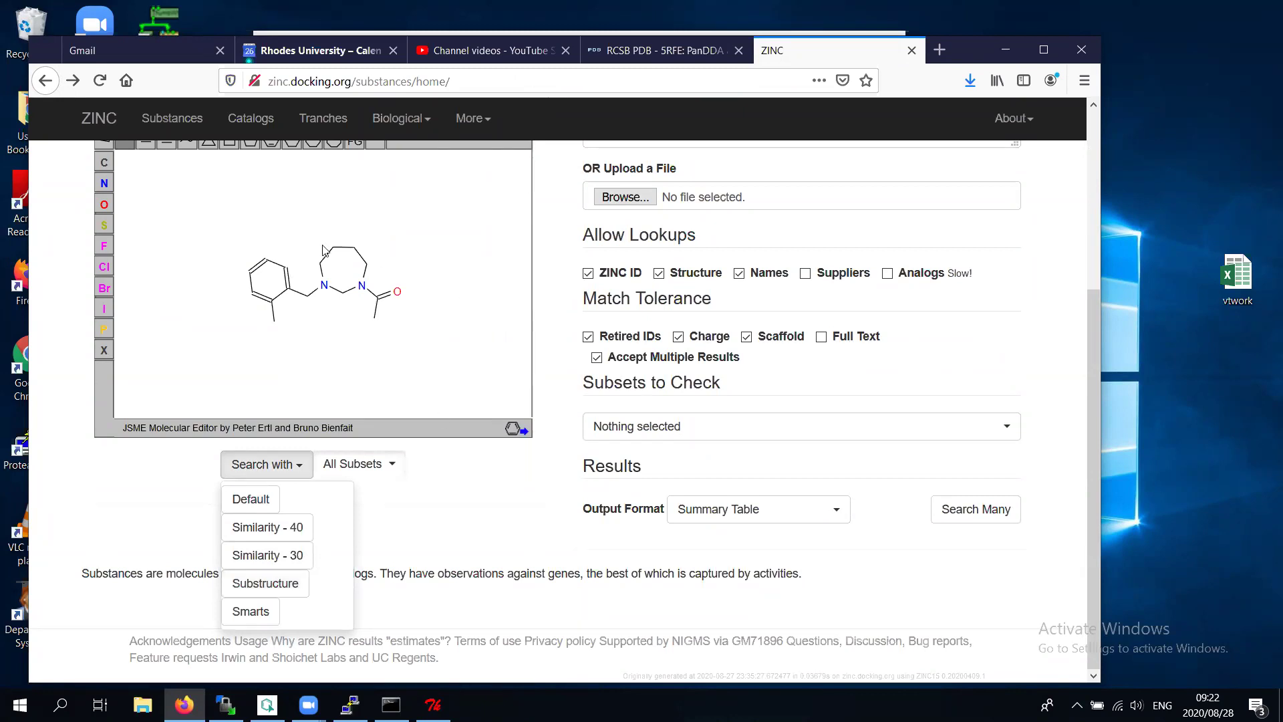
{"action": "left_click", "coordinate": [254, 403]}
{"action": "scroll", "coordinate": [254, 403], "scroll_direction": "up", "scroll_amount": 4}
{"action": "scroll", "coordinate": [114, 328], "scroll_direction": "down", "scroll_amount": 2}
Turn the acetylated ring nitrogen into carbon and delete its acetyl group
{"action": "left_click", "coordinate": [104, 327]}
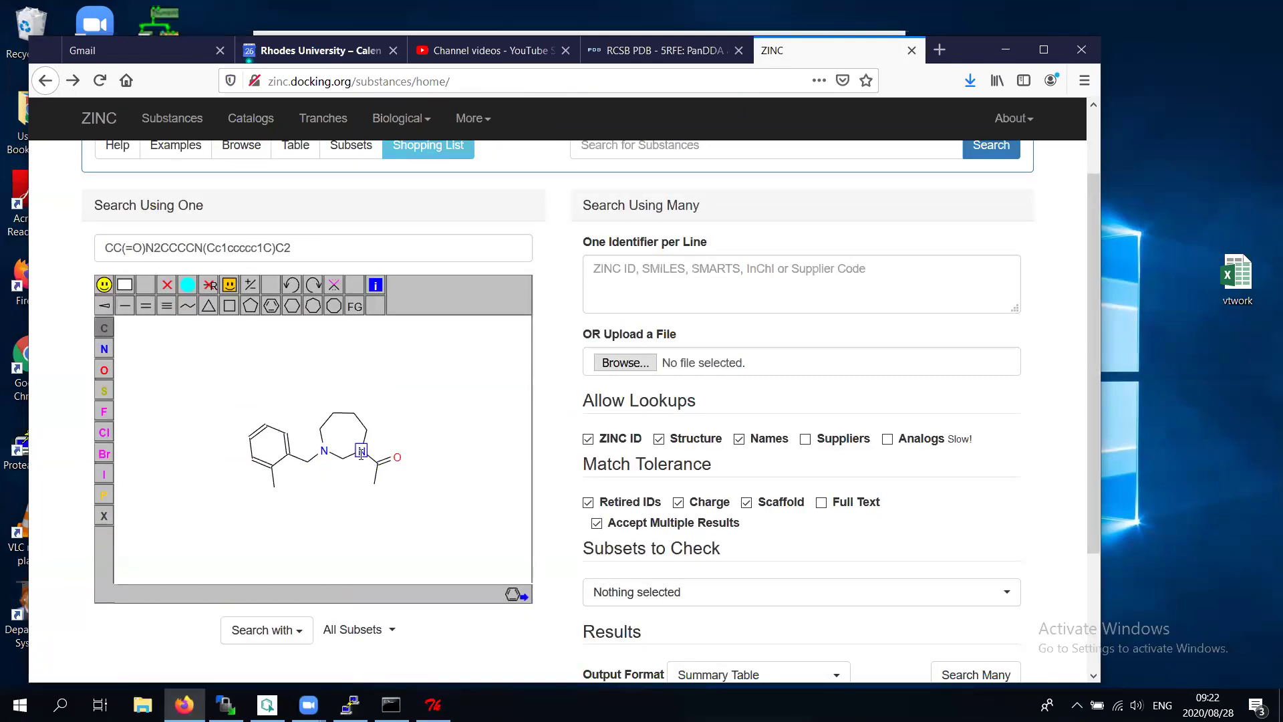
{"action": "left_click", "coordinate": [362, 452]}
{"action": "left_click", "coordinate": [210, 286]}
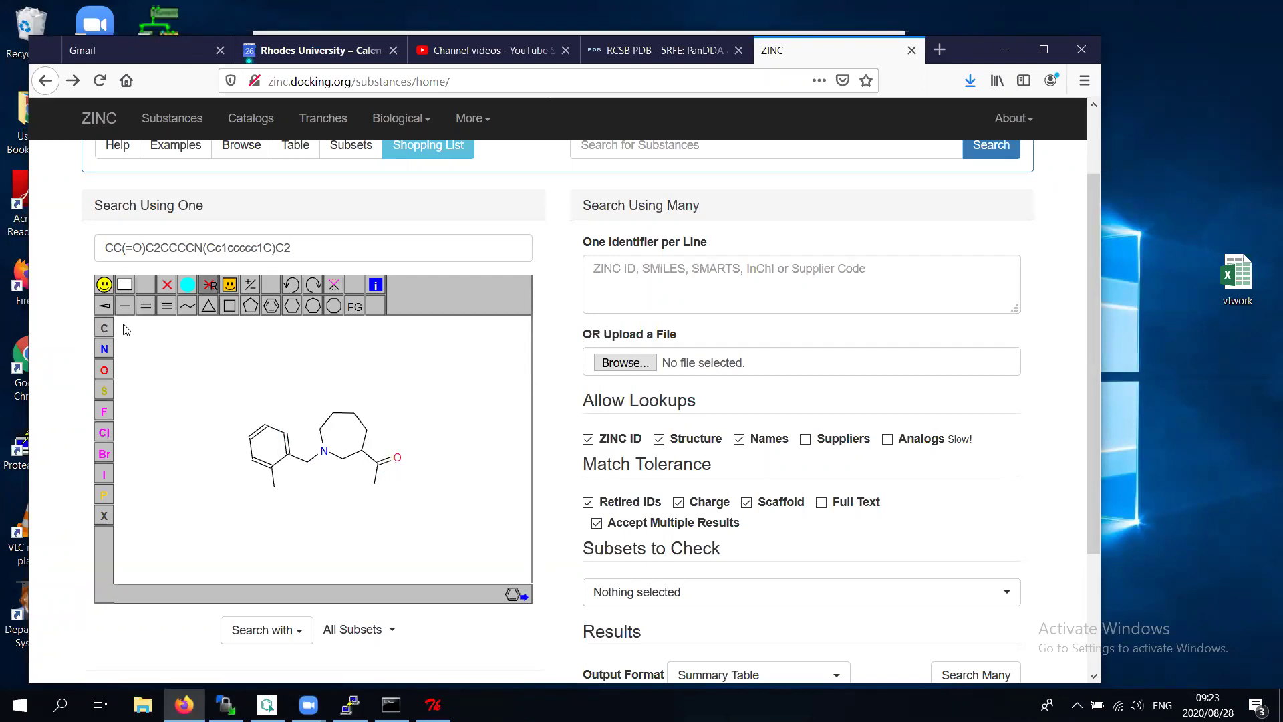
{"action": "left_click", "coordinate": [167, 285]}
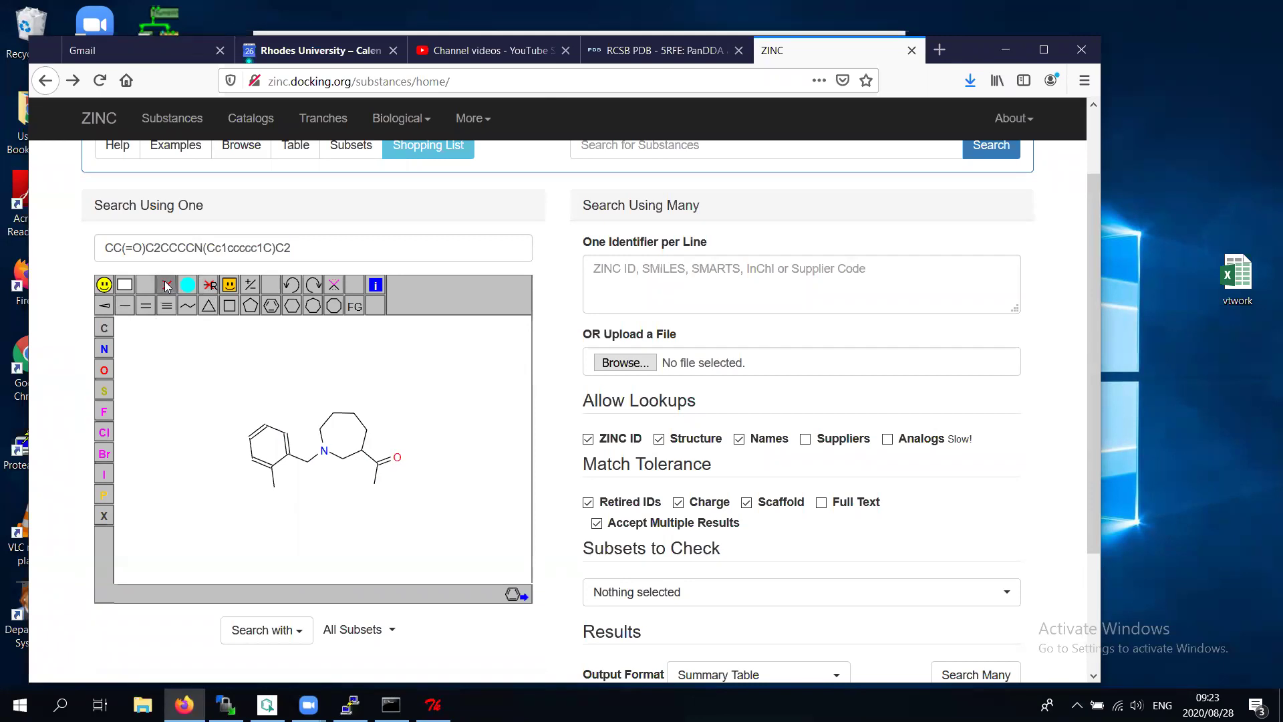
{"action": "left_click", "coordinate": [375, 485]}
{"action": "left_click", "coordinate": [396, 458]}
{"action": "left_click", "coordinate": [379, 461]}
Make another ring carbon a nitrogen and acetylate it, forming the 1,4-diazepane
{"action": "left_click", "coordinate": [103, 349]}
{"action": "left_click", "coordinate": [370, 443]}
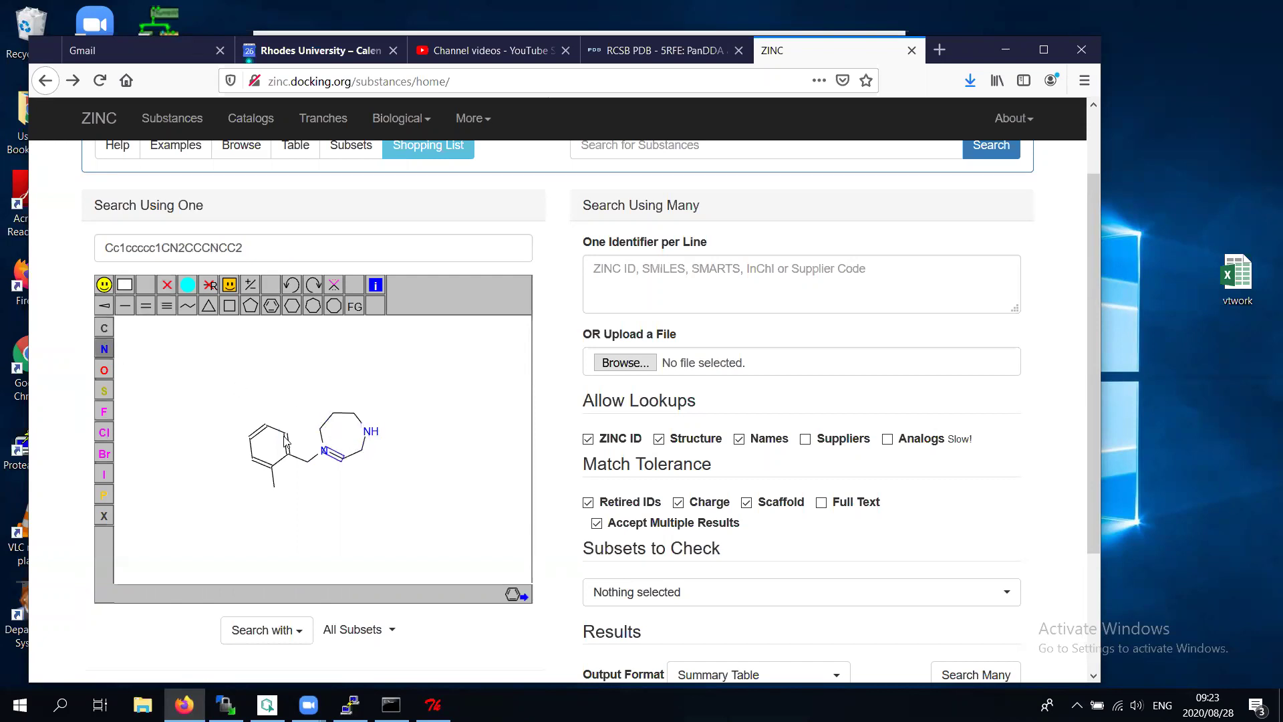
{"action": "left_click", "coordinate": [132, 310]}
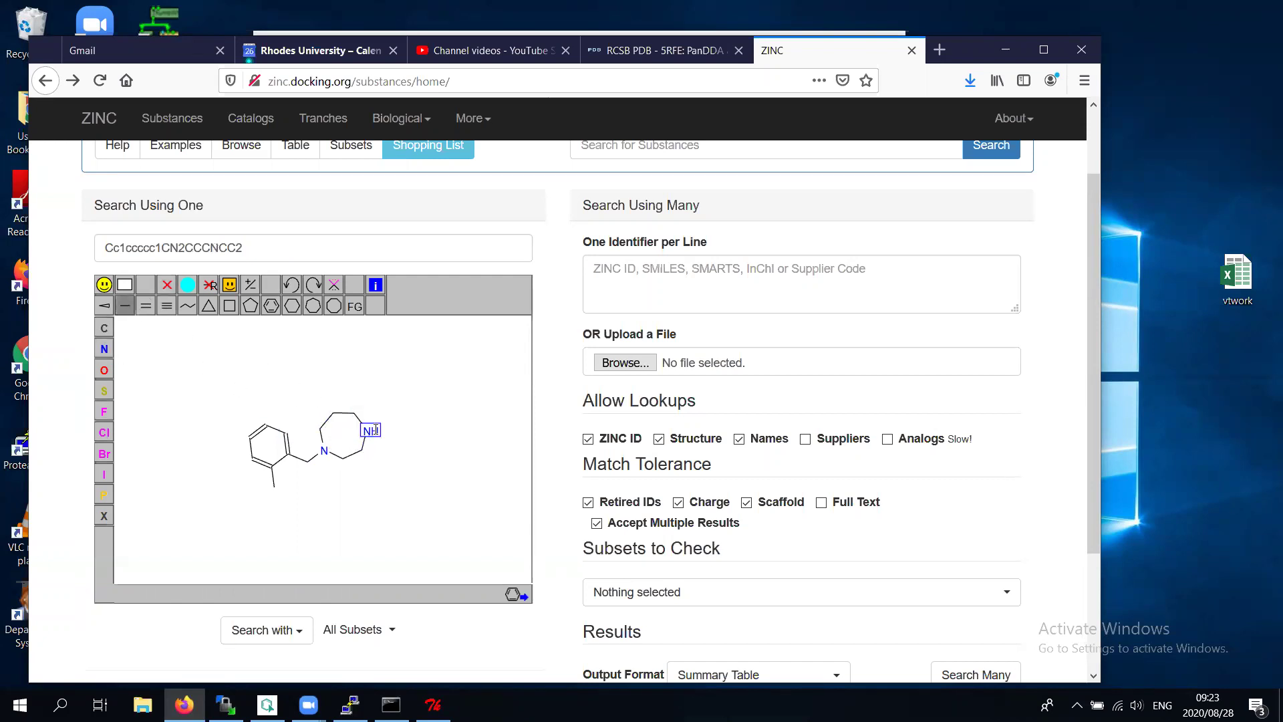
{"action": "left_click", "coordinate": [371, 431]}
{"action": "left_click", "coordinate": [393, 431]}
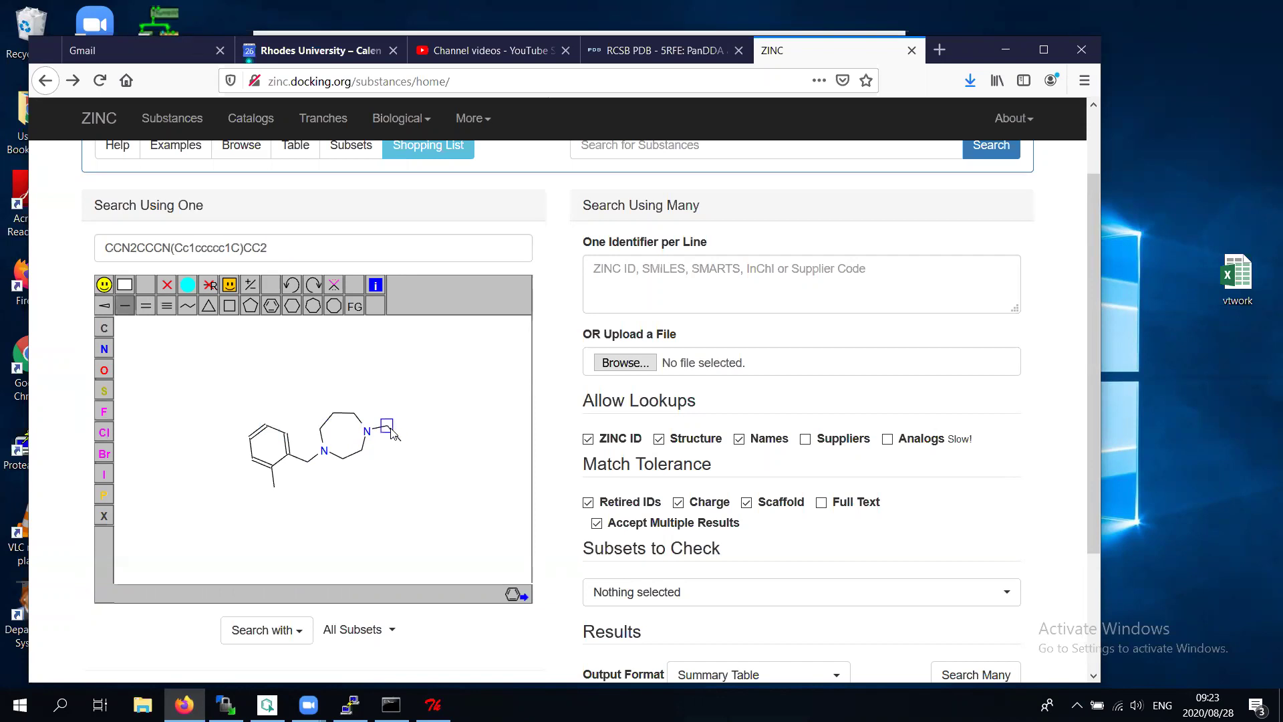
{"action": "left_click", "coordinate": [388, 427]}
{"action": "left_click", "coordinate": [391, 417]}
{"action": "left_click", "coordinate": [104, 370]}
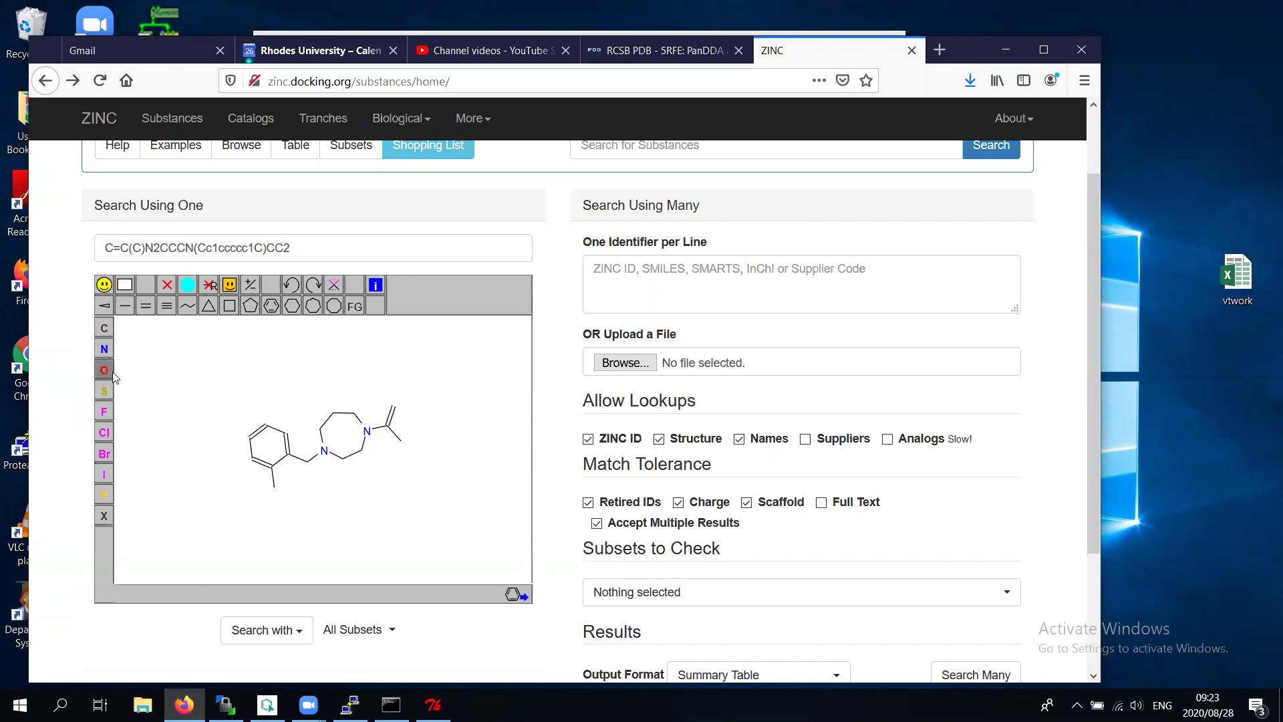
{"action": "left_click", "coordinate": [395, 408]}
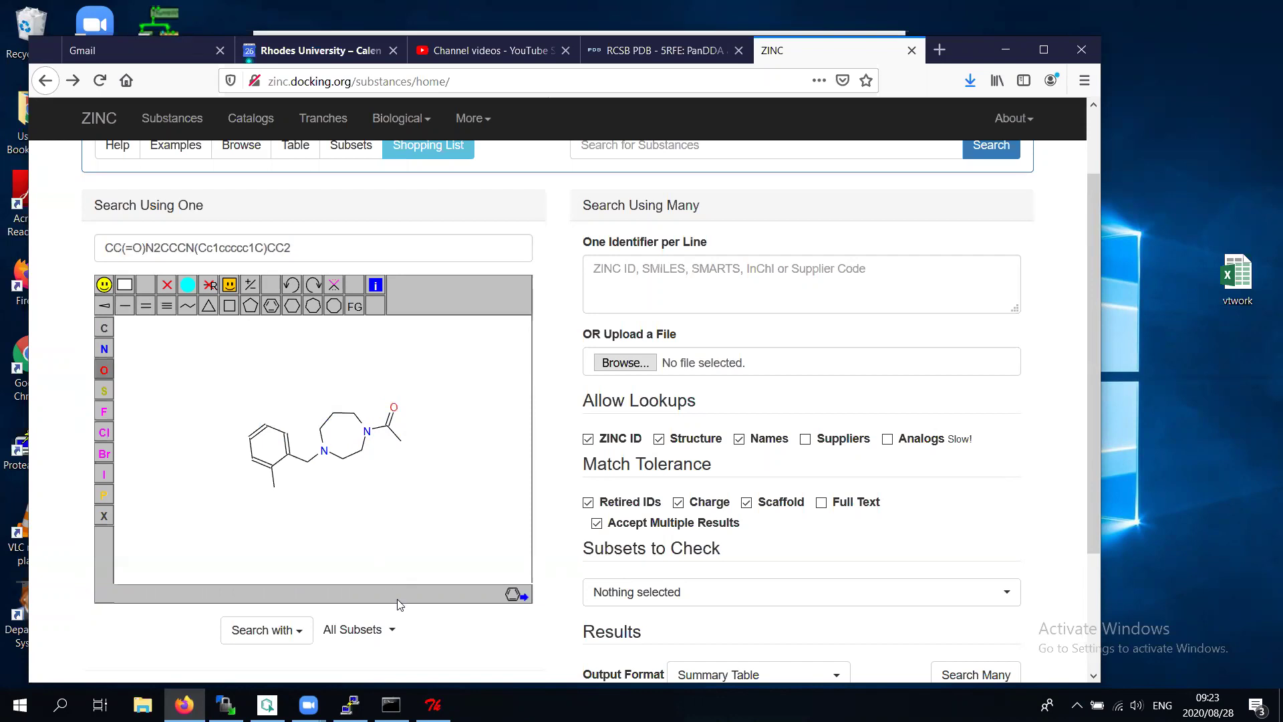
{"action": "scroll", "coordinate": [319, 608], "scroll_direction": "down", "scroll_amount": 1}
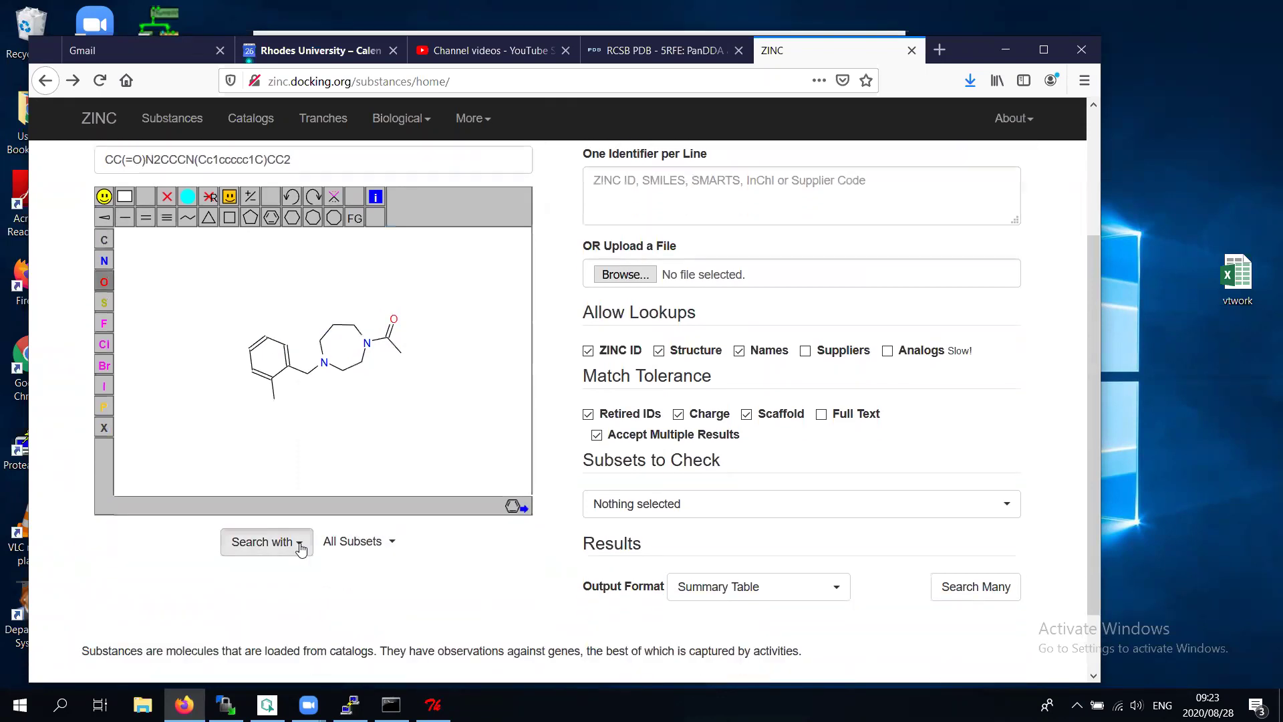
{"action": "left_click", "coordinate": [298, 542]}
Run the substructure search and save all matches as an SDF file named analogs
{"action": "left_click", "coordinate": [278, 664]}
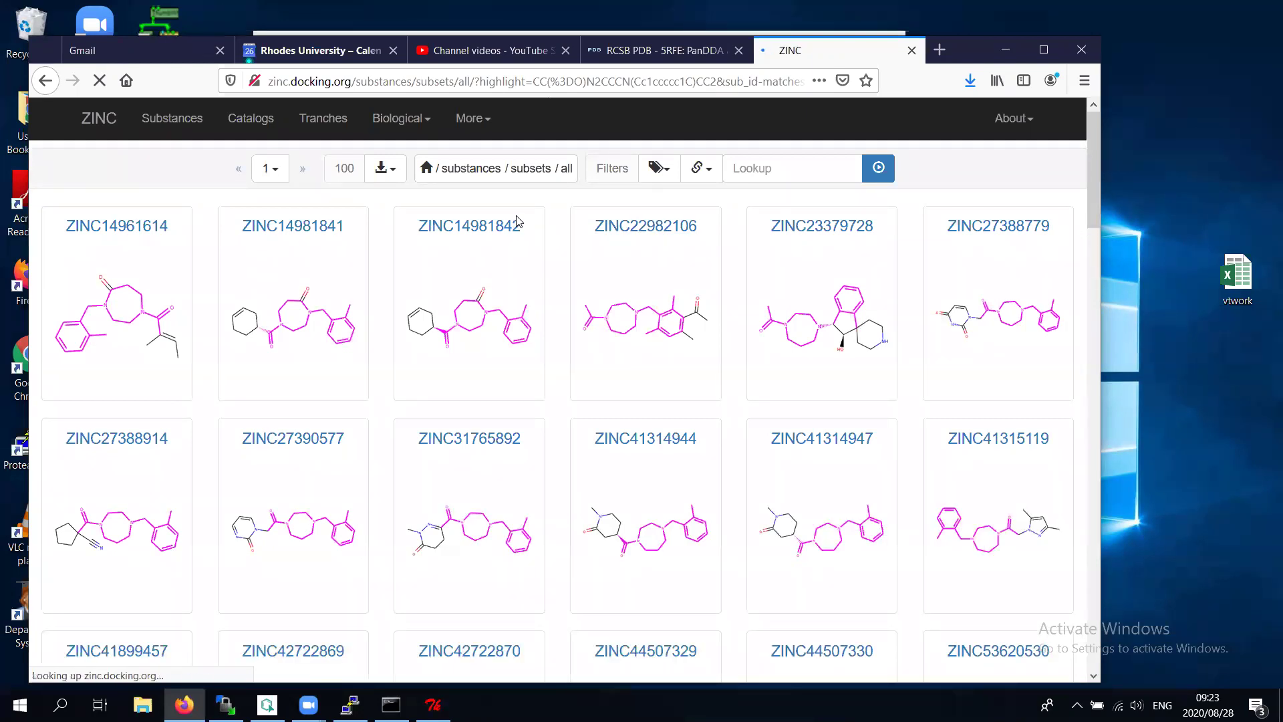
{"action": "left_click", "coordinate": [399, 173]}
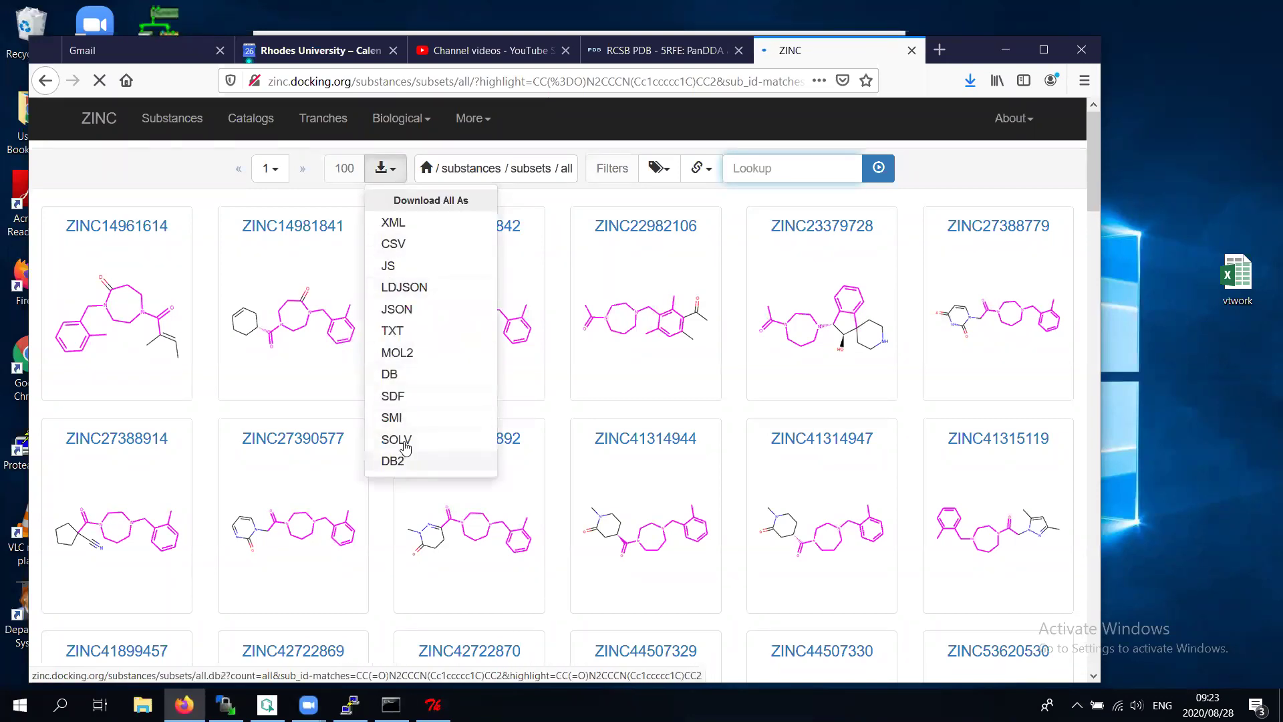
{"action": "left_click", "coordinate": [403, 399]}
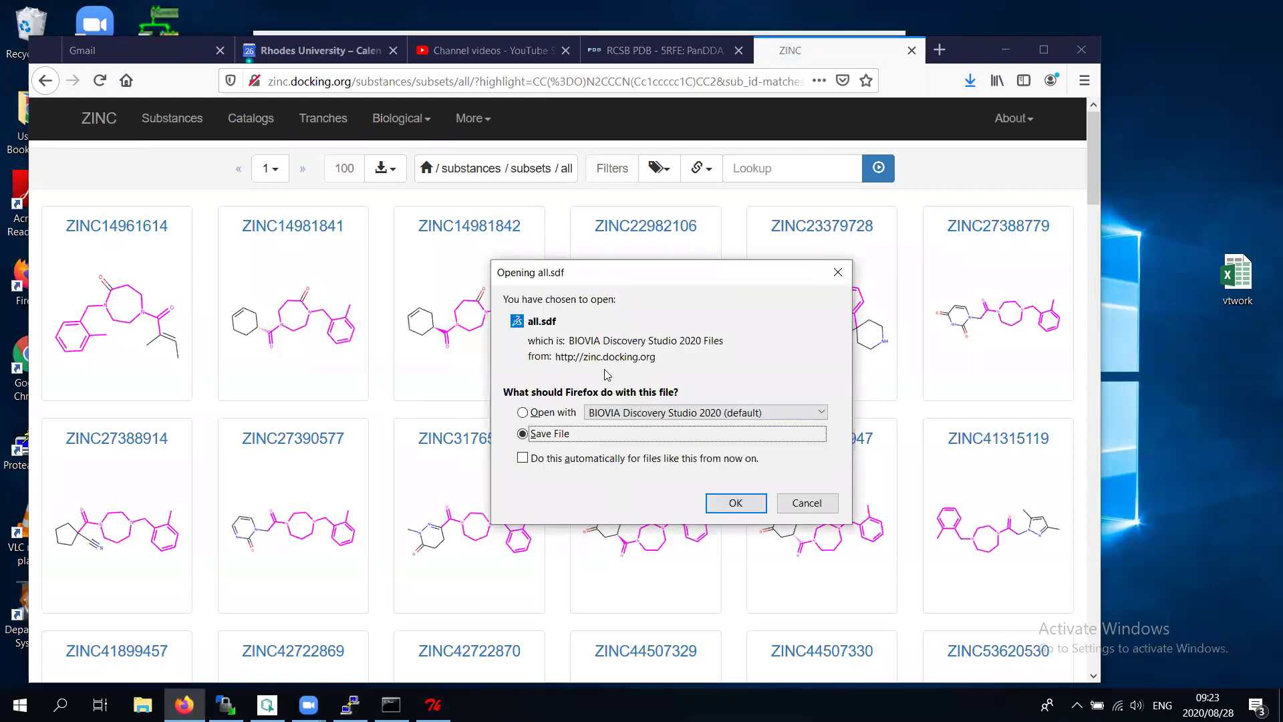
{"action": "left_click_drag", "start_coordinate": [628, 262], "coordinate": [502, 189]}
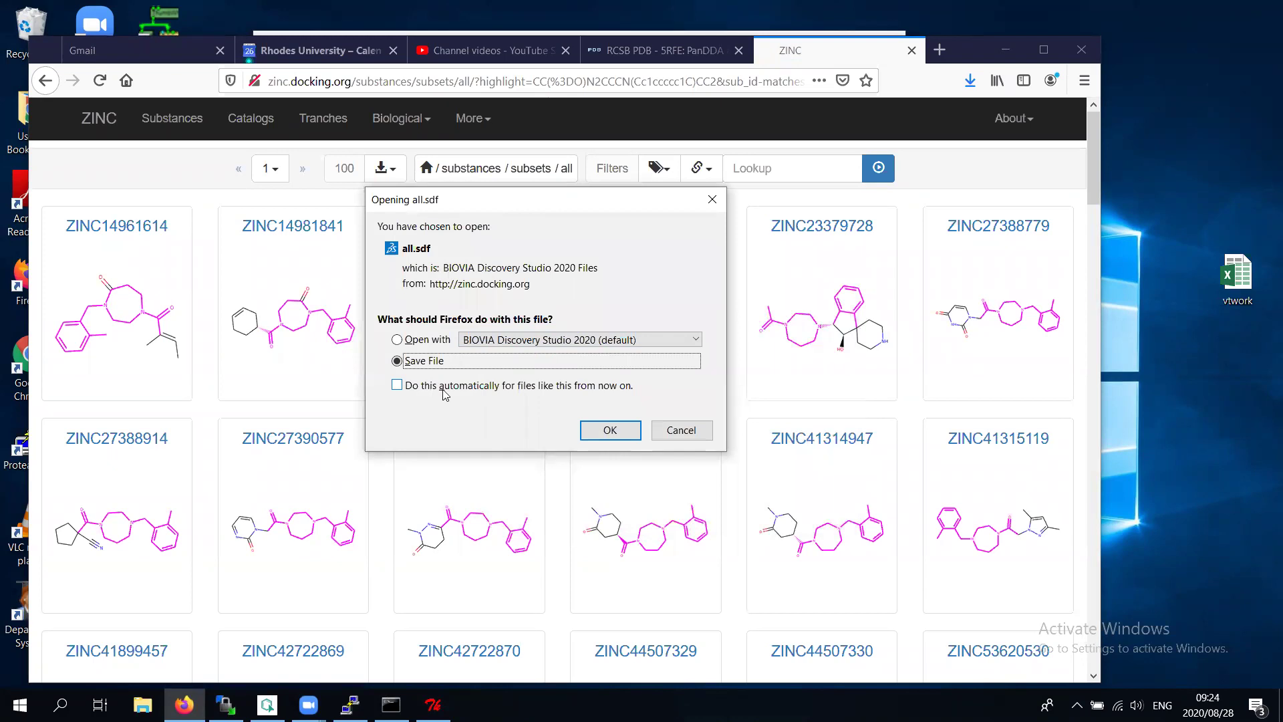
{"action": "left_click", "coordinate": [606, 429]}
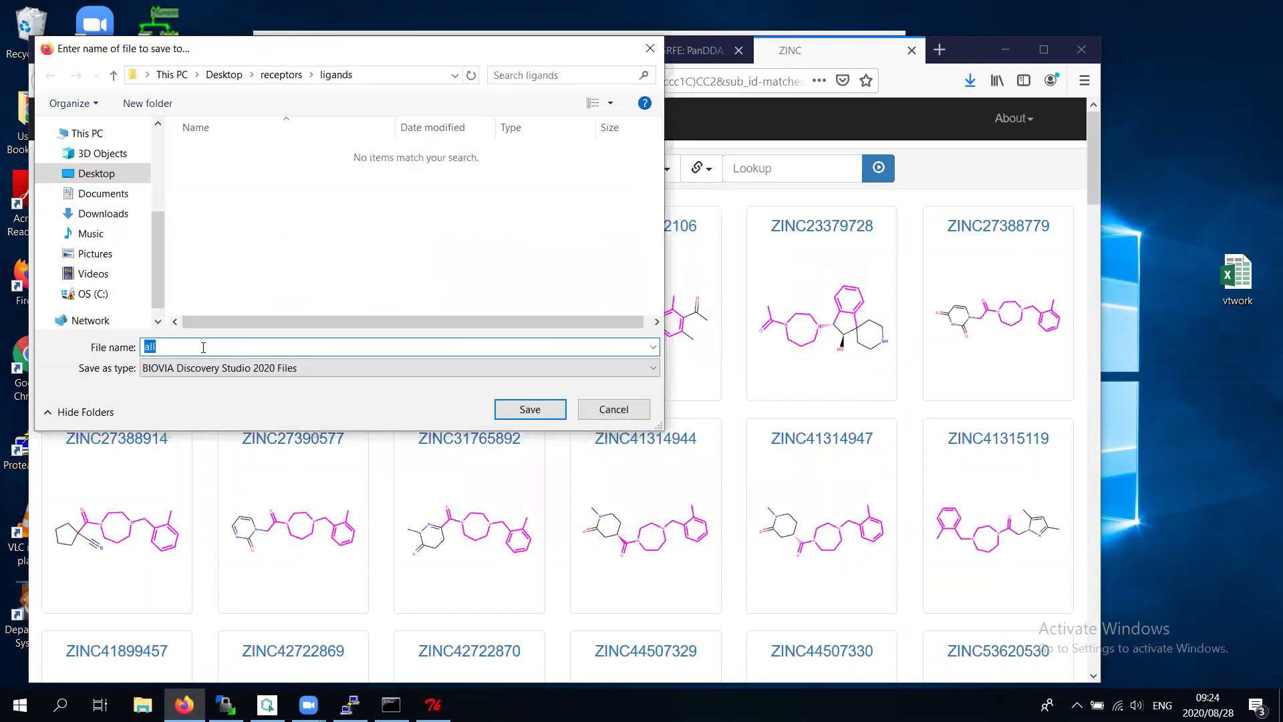
{"action": "type", "text": "N"}
{"action": "key", "text": "Return"}
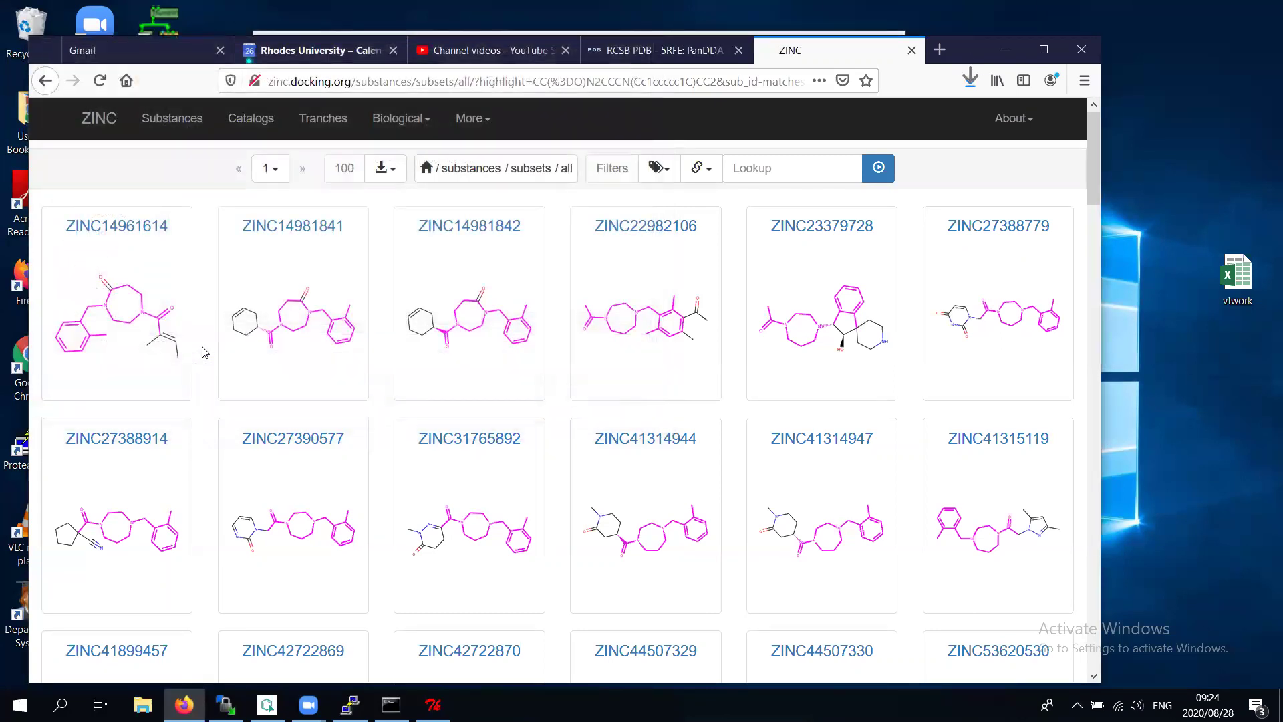
Delete the 5rft_ligand_xtb molecule from the Dashboard and read in the 5rec protein file
{"action": "left_click", "coordinate": [1003, 50]}
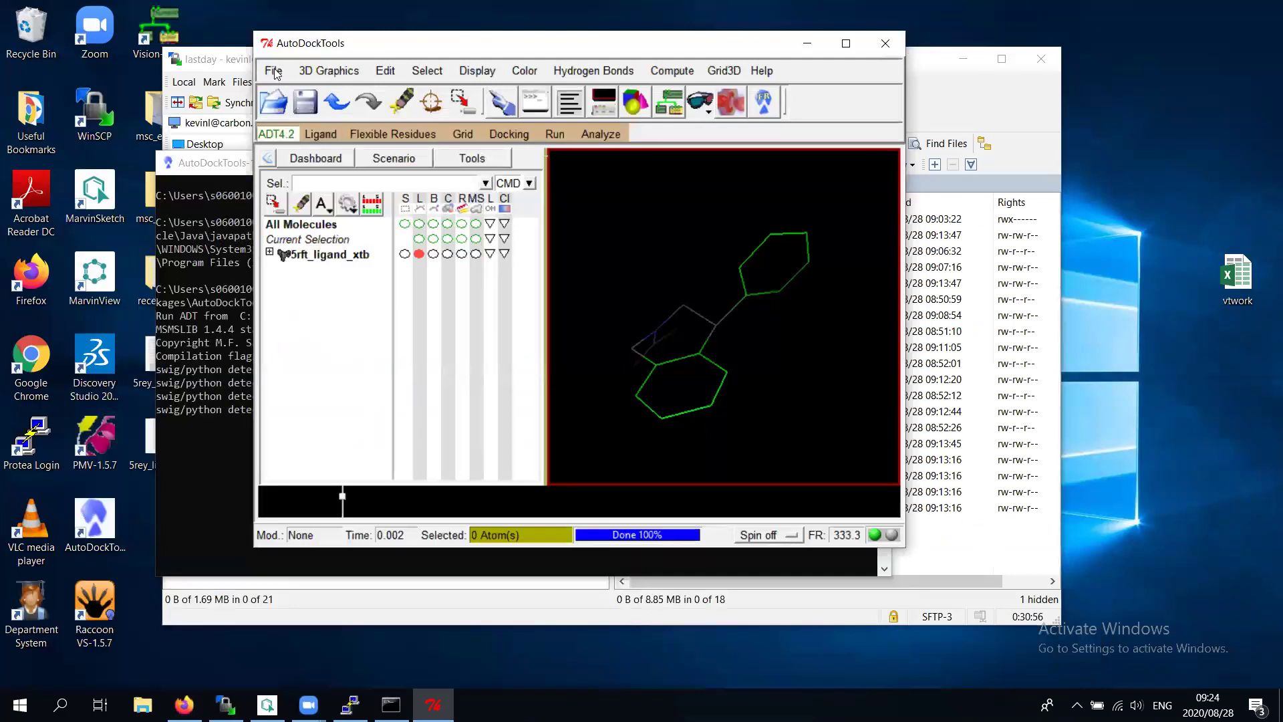
{"action": "left_click", "coordinate": [274, 71]}
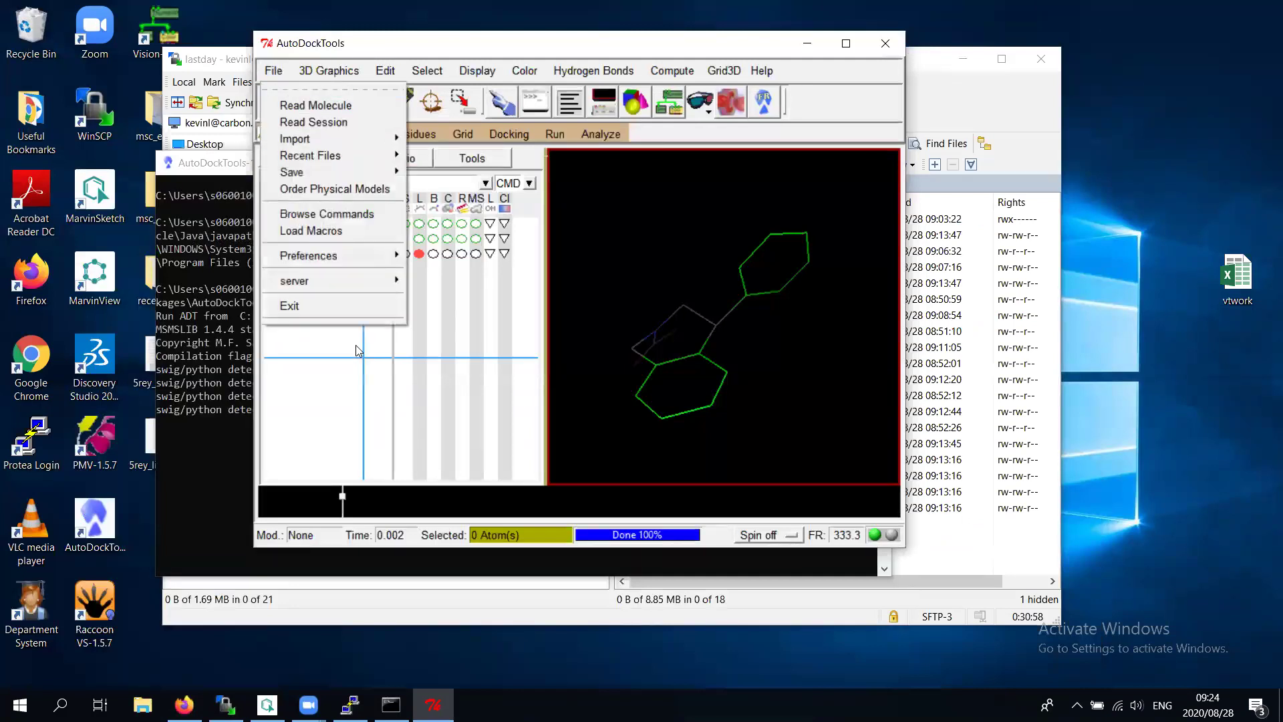
{"action": "left_click", "coordinate": [422, 207]}
{"action": "right_click", "coordinate": [323, 259]}
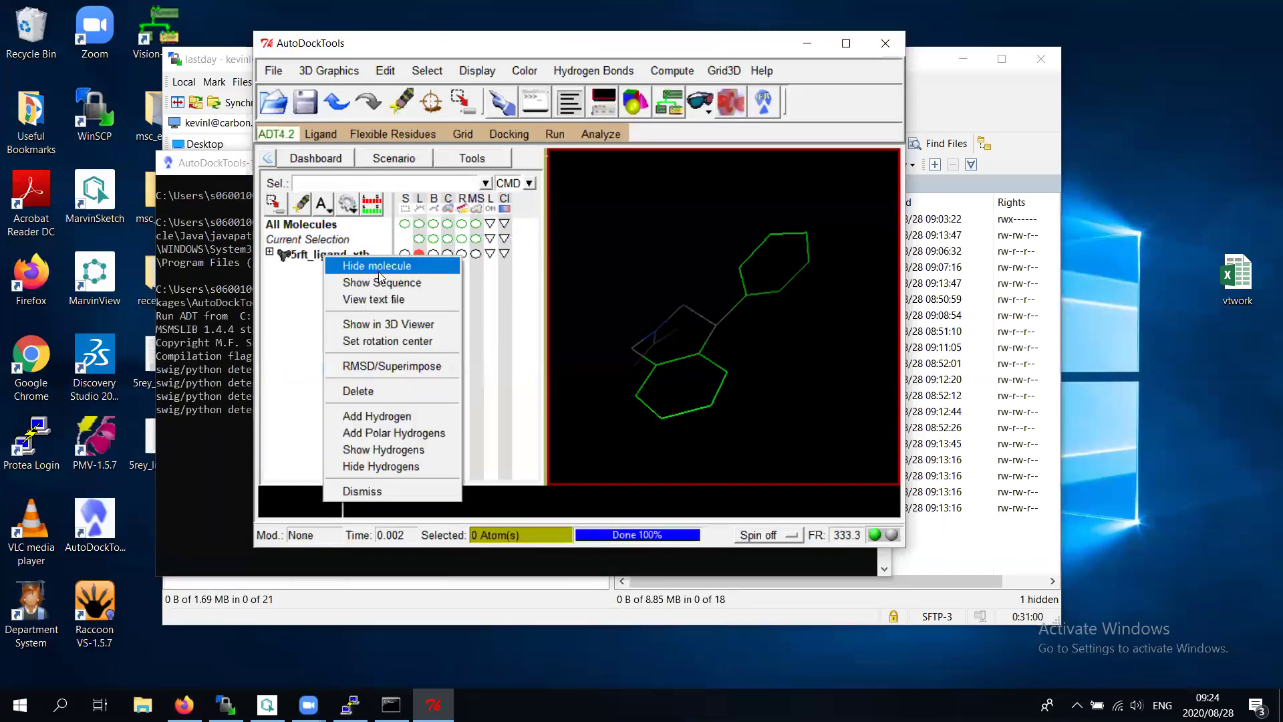
{"action": "left_click", "coordinate": [377, 391]}
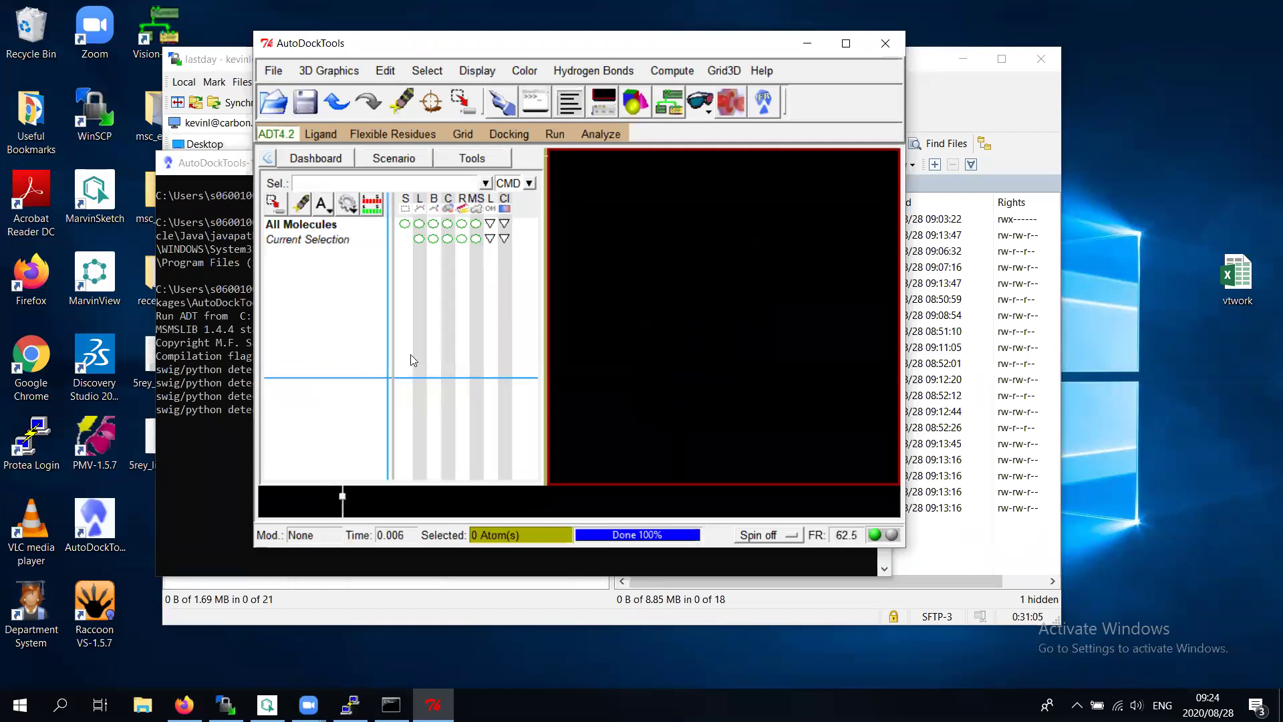
{"action": "left_click", "coordinate": [268, 101]}
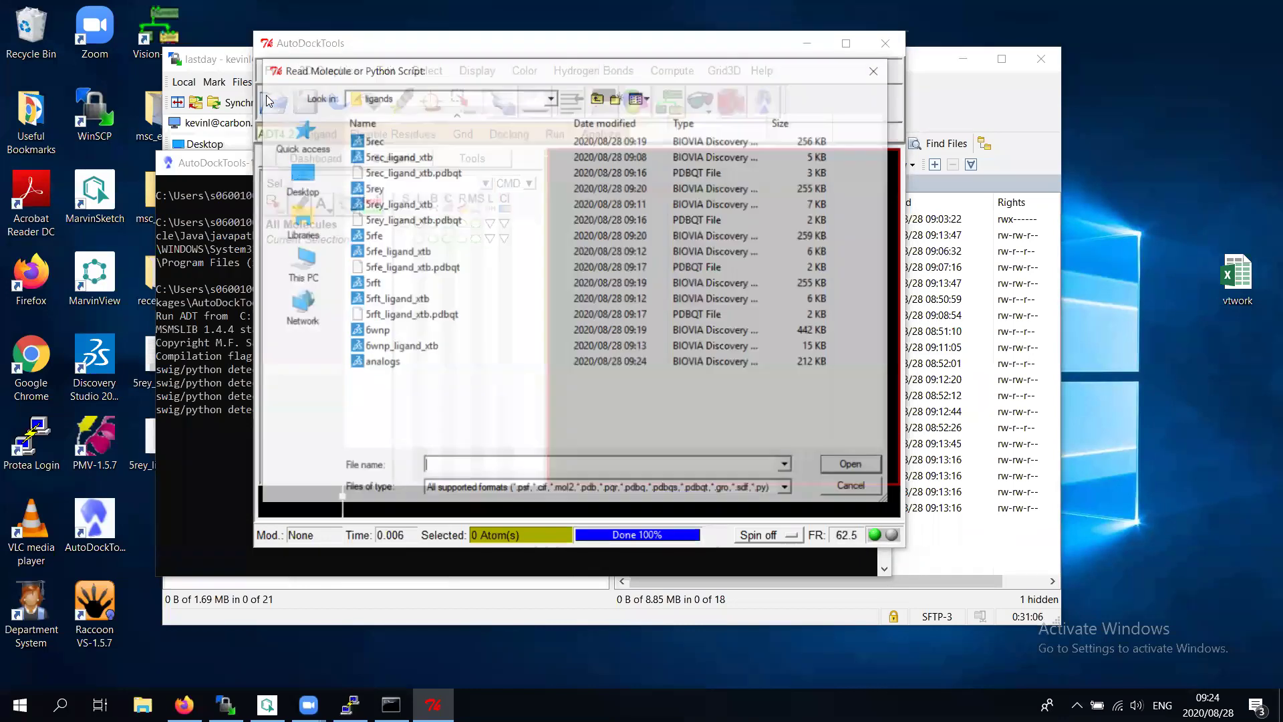
{"action": "double_click", "coordinate": [374, 142]}
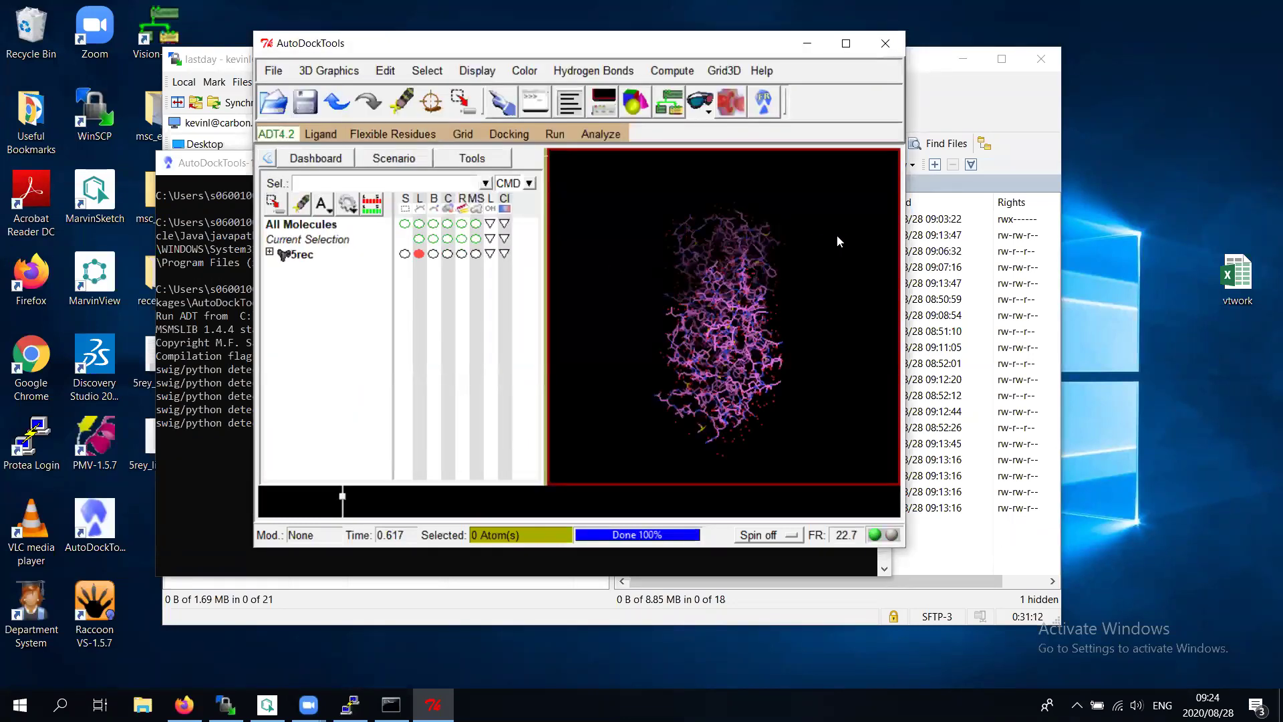
Delete all water molecules from the 5rec protein
{"action": "left_click_drag", "start_coordinate": [836, 240], "coordinate": [628, 237]}
{"action": "left_click", "coordinate": [379, 73]}
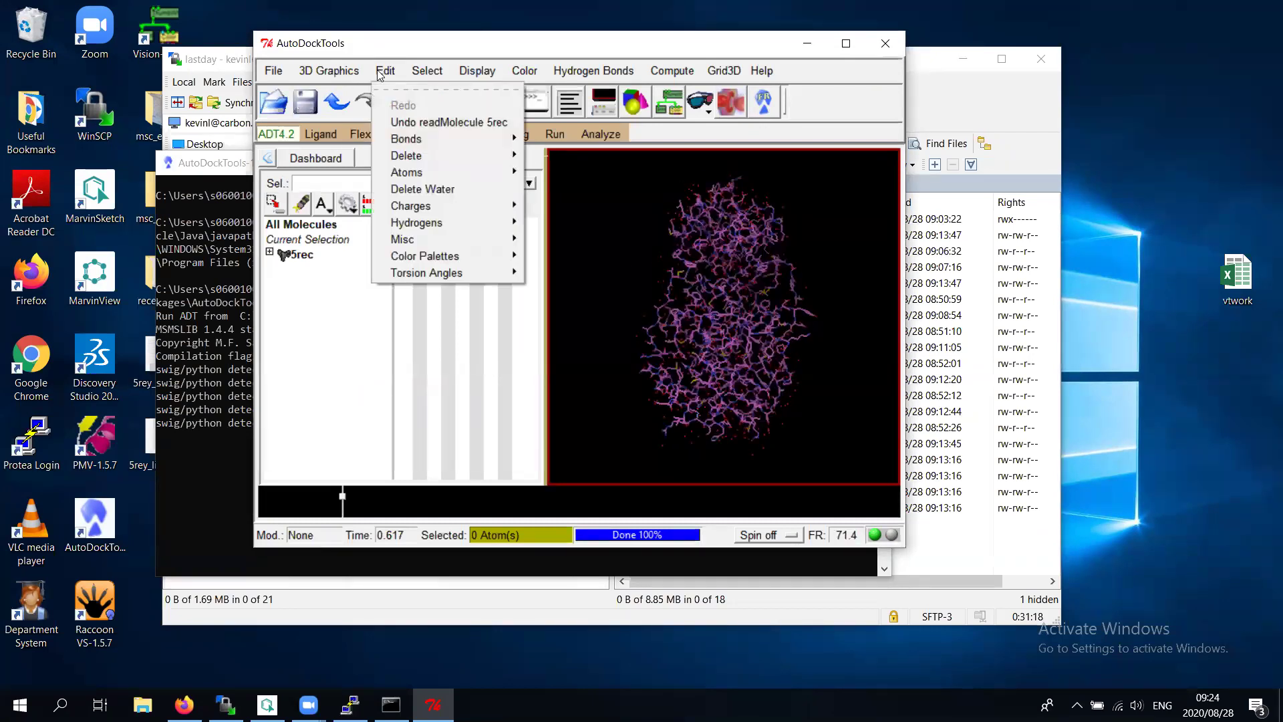
{"action": "left_click", "coordinate": [425, 189]}
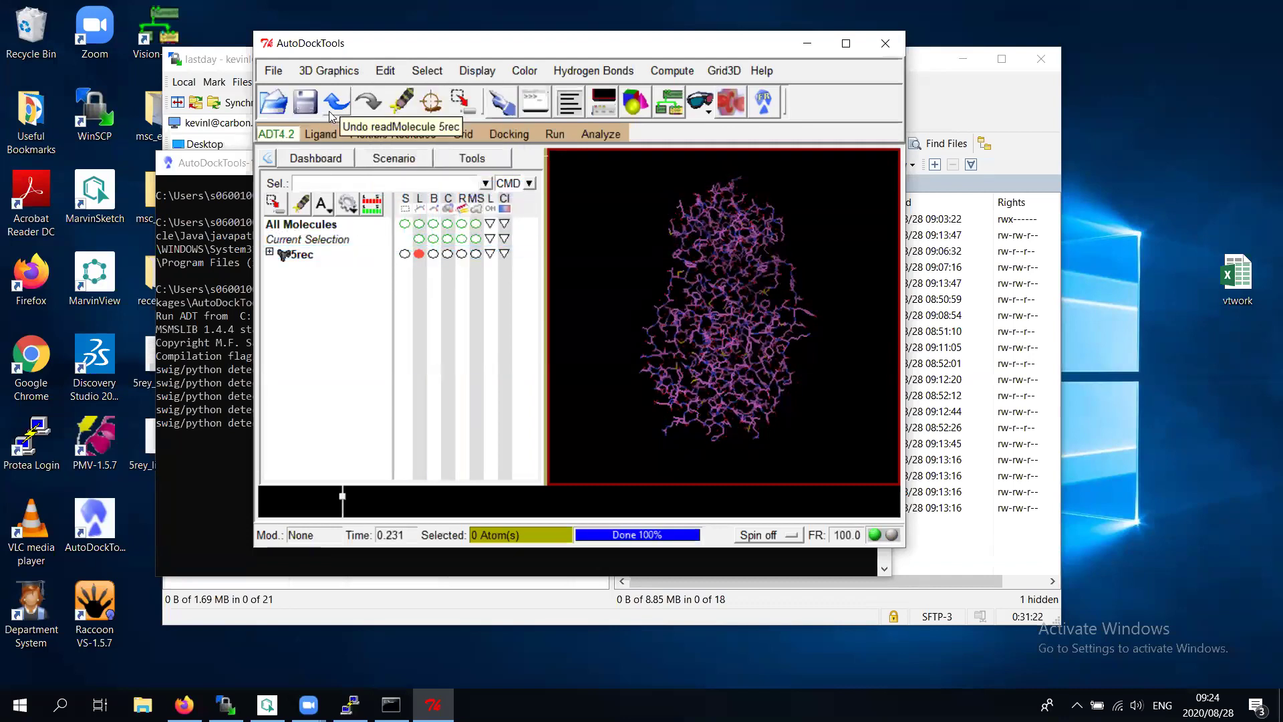
Expand 5rec and select the DMS401, DMS402, DMS403 and DMS405 residues
{"action": "left_click", "coordinate": [270, 252]}
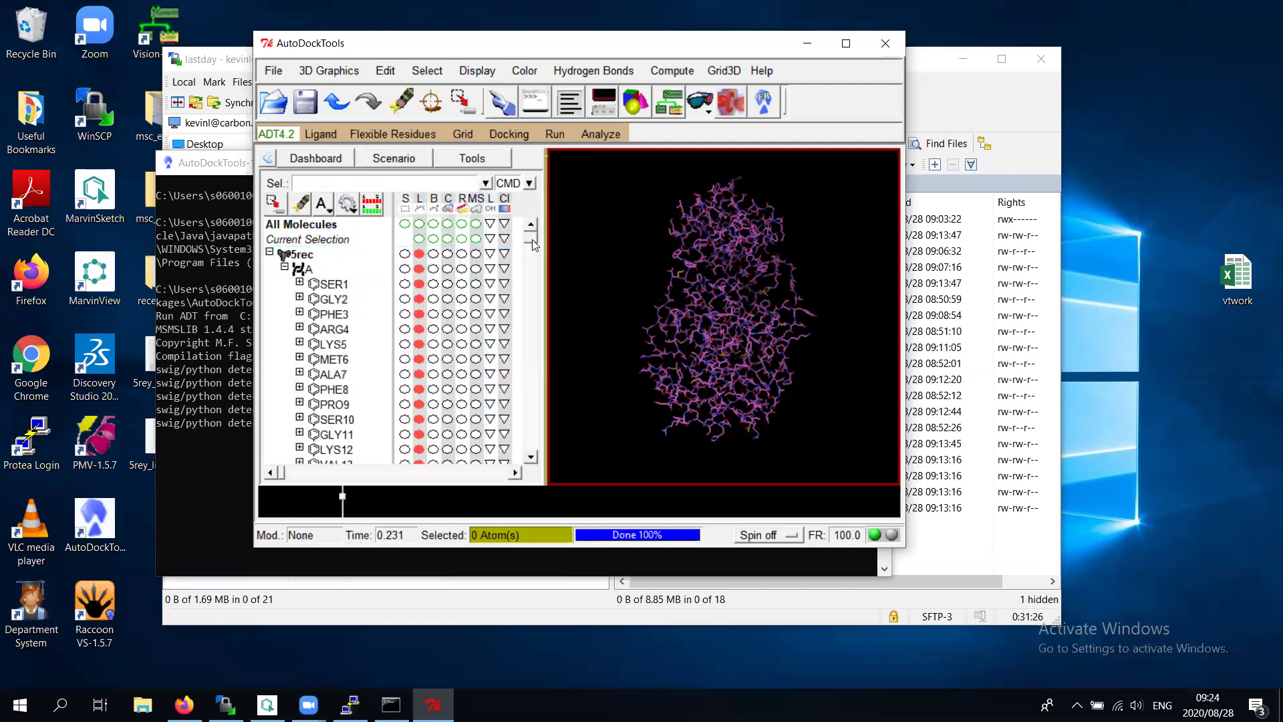
{"action": "left_click_drag", "start_coordinate": [534, 291], "coordinate": [541, 481]}
{"action": "left_click", "coordinate": [529, 473]}
{"action": "left_click", "coordinate": [530, 473]}
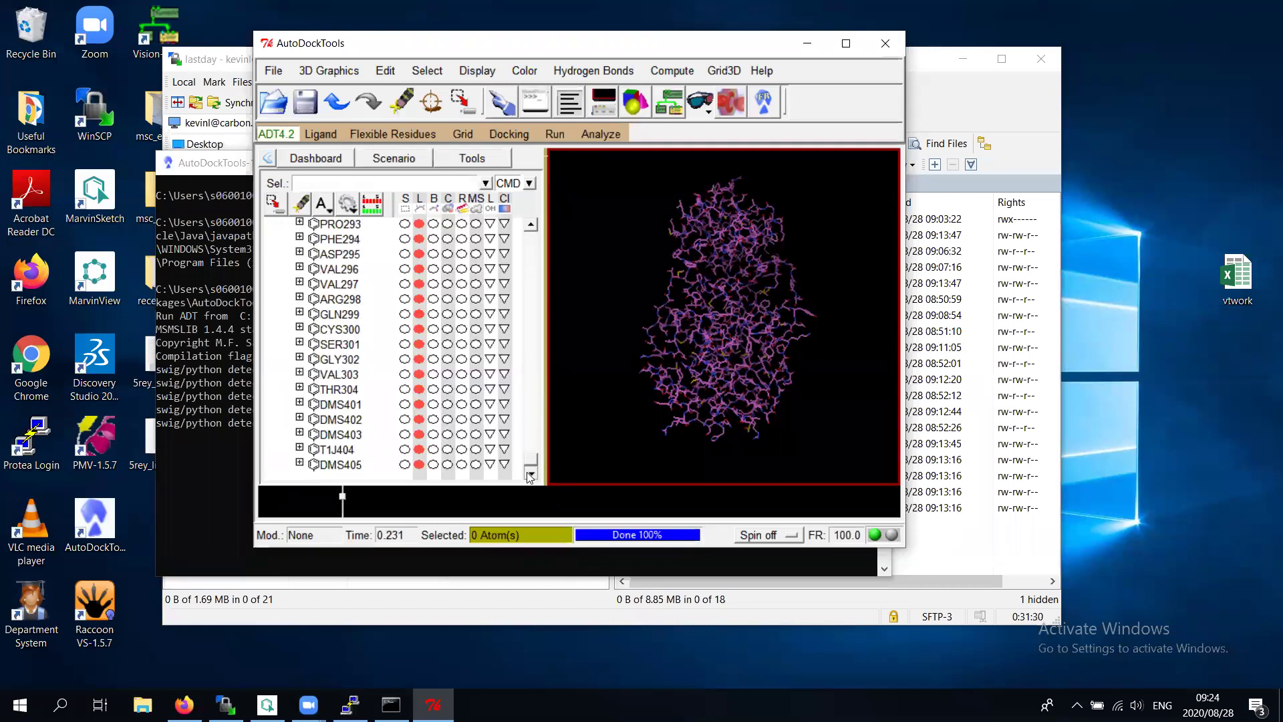
{"action": "left_click", "coordinate": [404, 405]}
{"action": "left_click", "coordinate": [405, 419]}
{"action": "left_click", "coordinate": [404, 433]}
{"action": "left_click", "coordinate": [404, 462]}
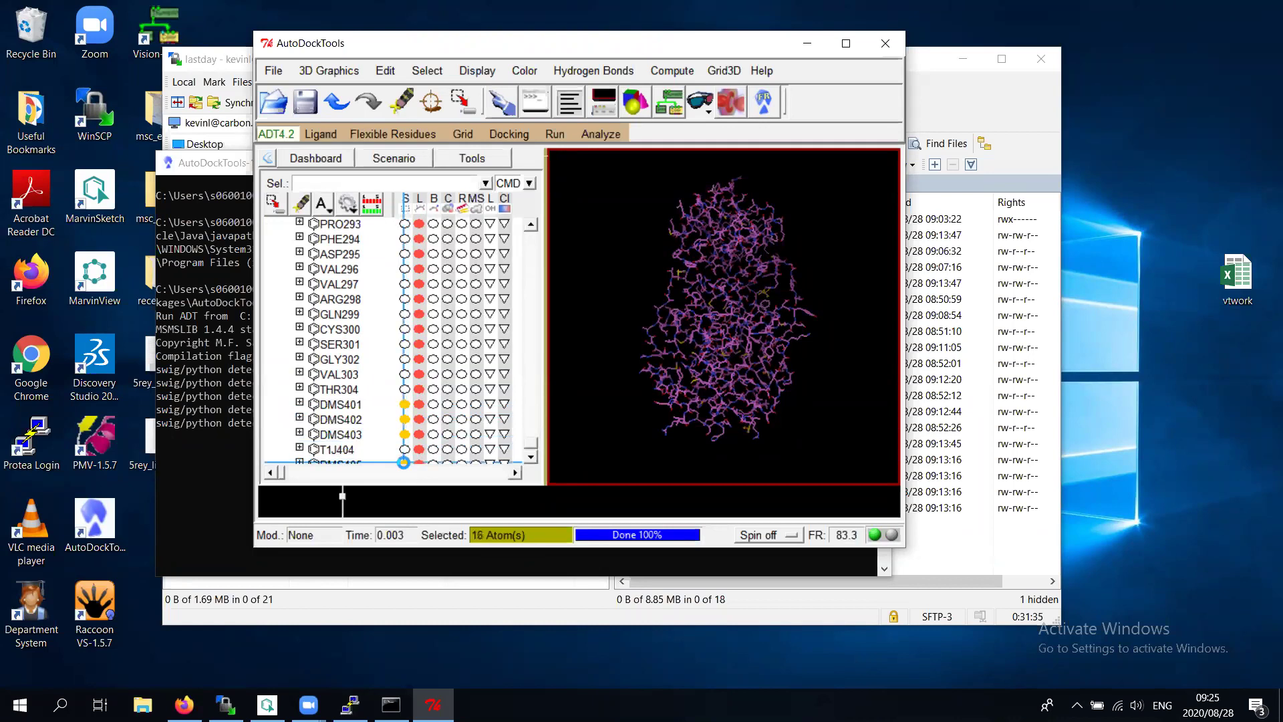
Delete the selected DMS residue atoms, confirm, then select the T1J404 ligand residue
{"action": "left_click", "coordinate": [391, 73]}
{"action": "mouse_move", "coordinate": [423, 155]}
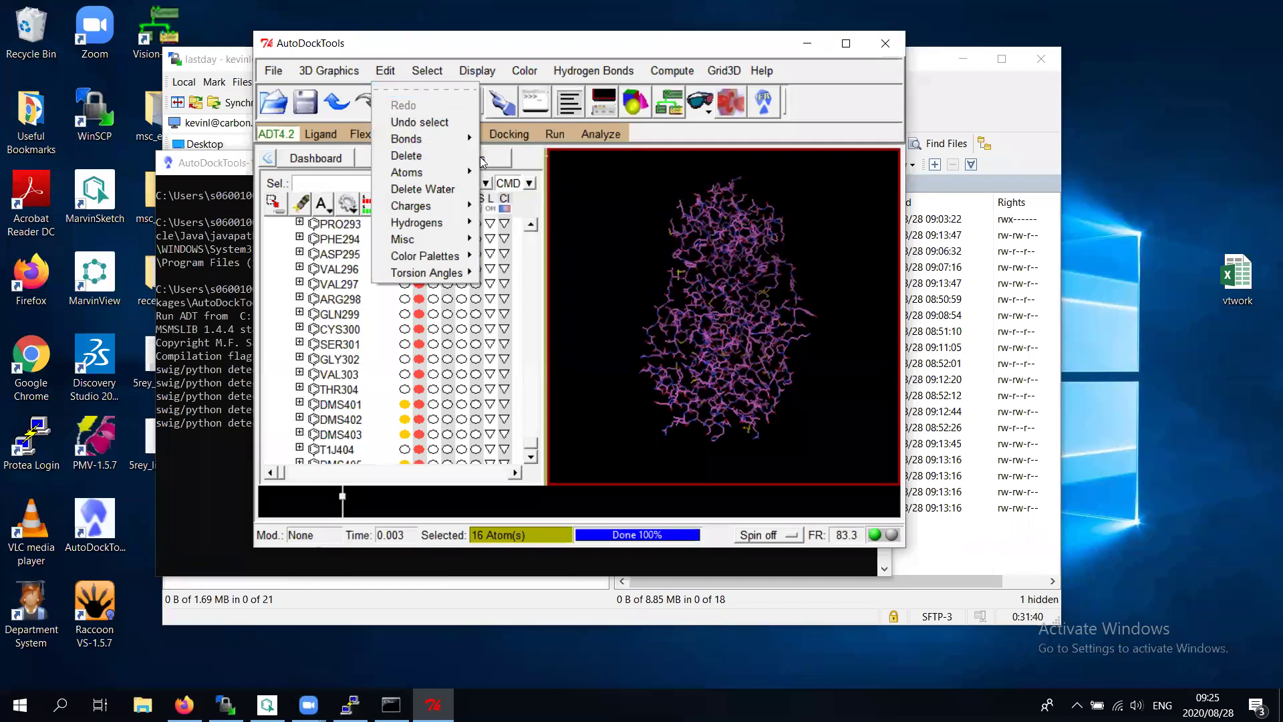
{"action": "mouse_move", "coordinate": [461, 163]}
{"action": "left_click", "coordinate": [531, 202]}
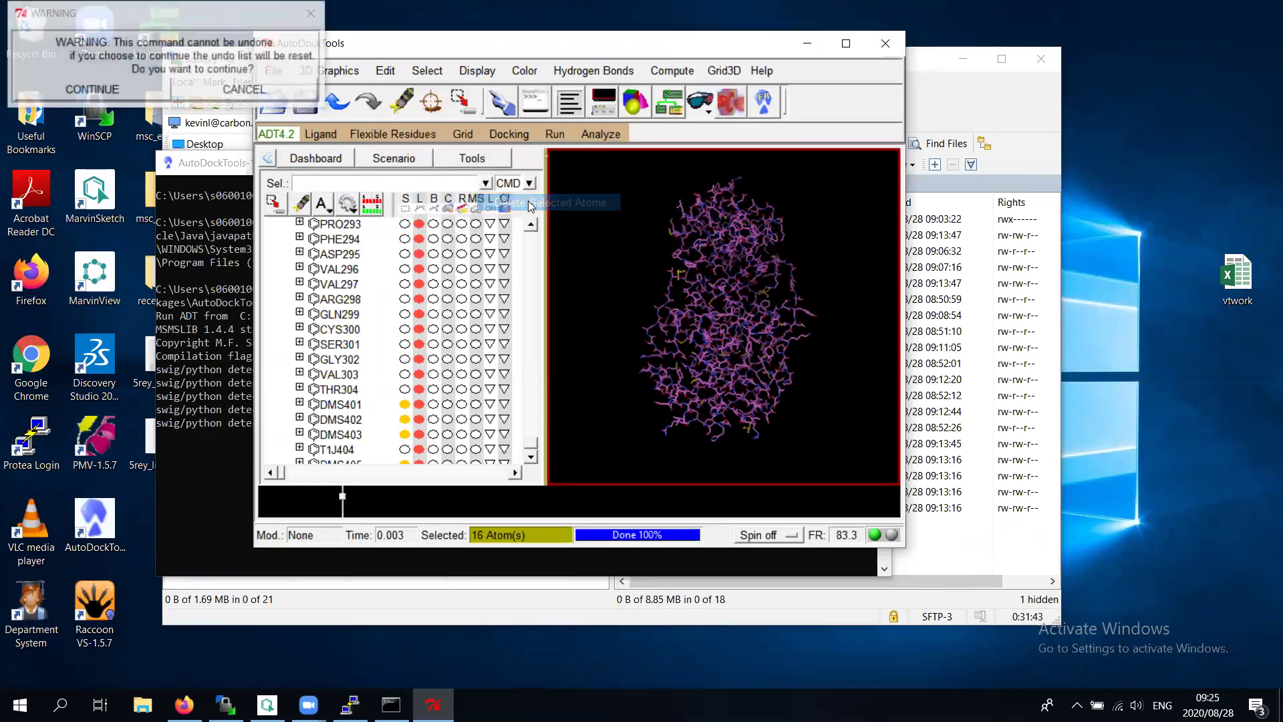
{"action": "left_click", "coordinate": [121, 91]}
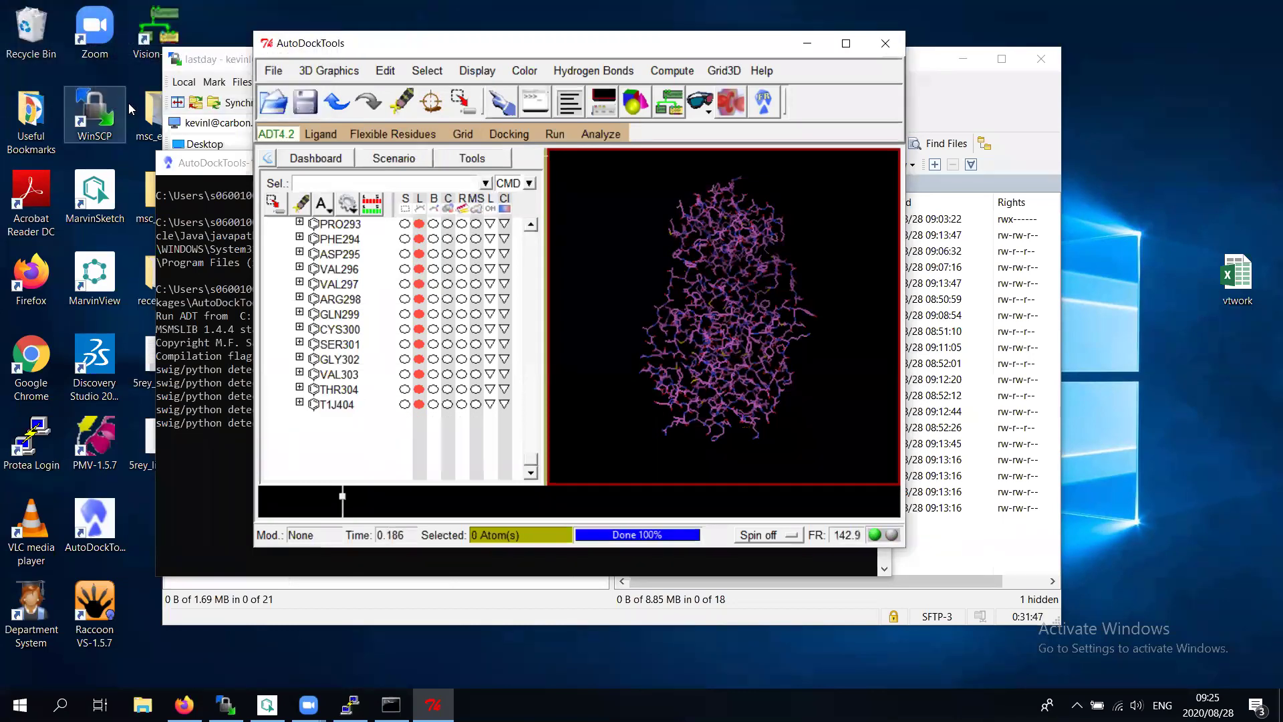
{"action": "left_click", "coordinate": [404, 405]}
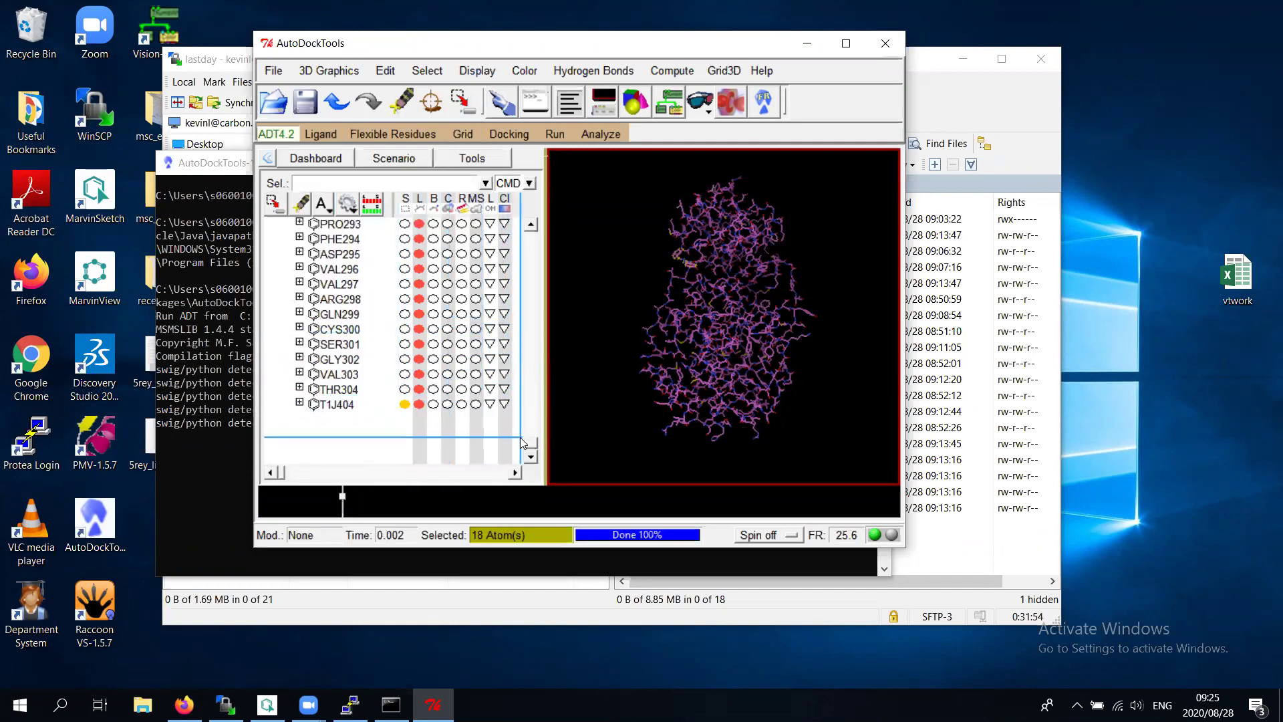
Write the 5rec structure with its T1J404 ligand out as 5rec_coc.pdb
{"action": "left_click_drag", "start_coordinate": [532, 458], "coordinate": [535, 241]}
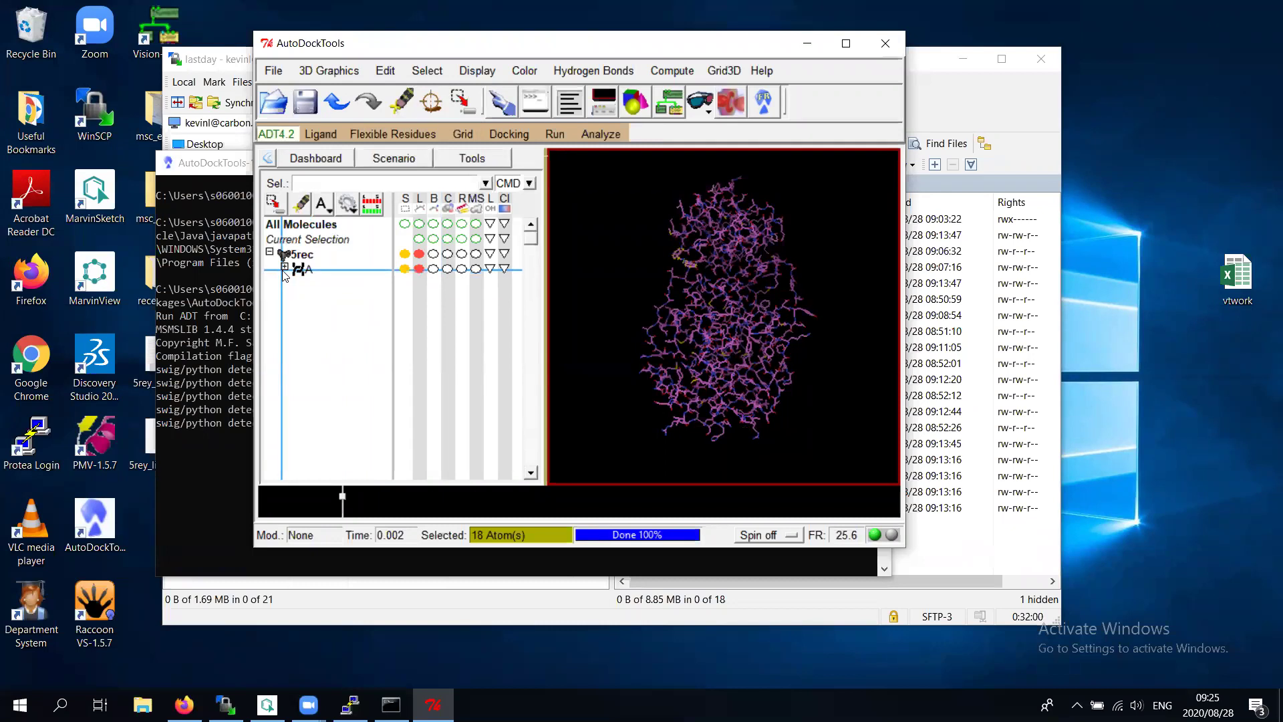
{"action": "left_click", "coordinate": [284, 267]}
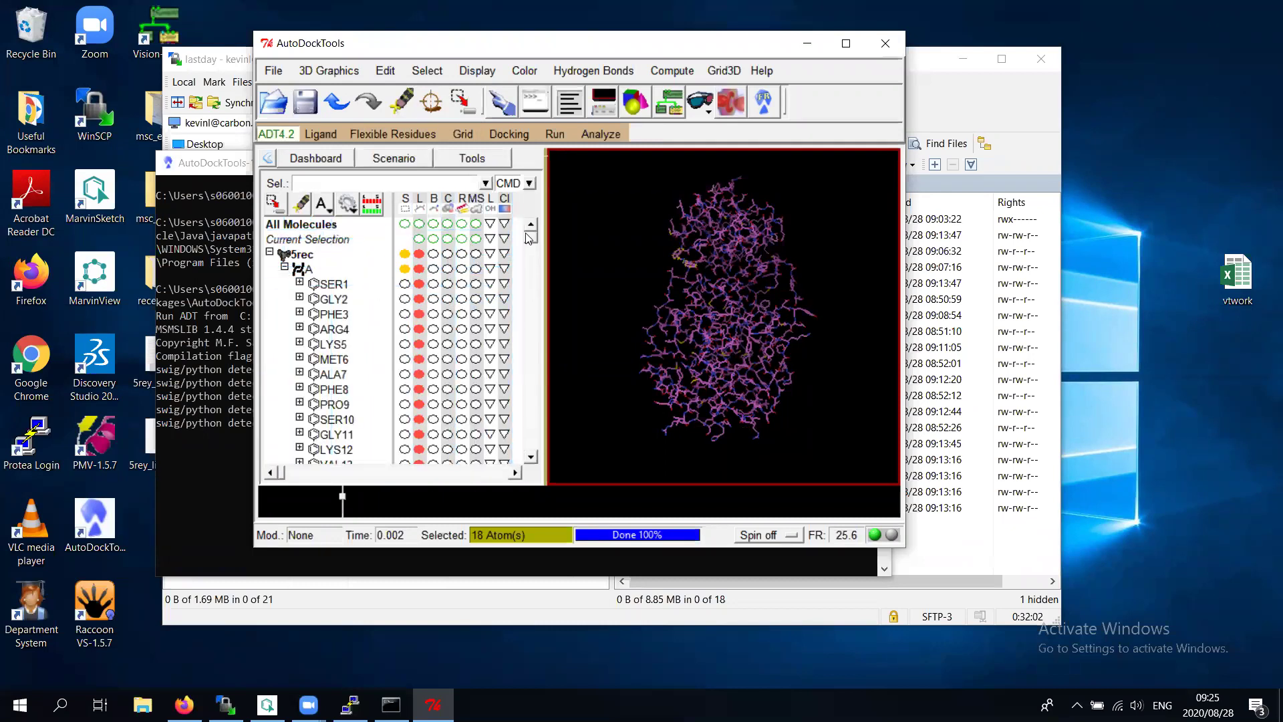
{"action": "left_click_drag", "start_coordinate": [531, 238], "coordinate": [531, 444]}
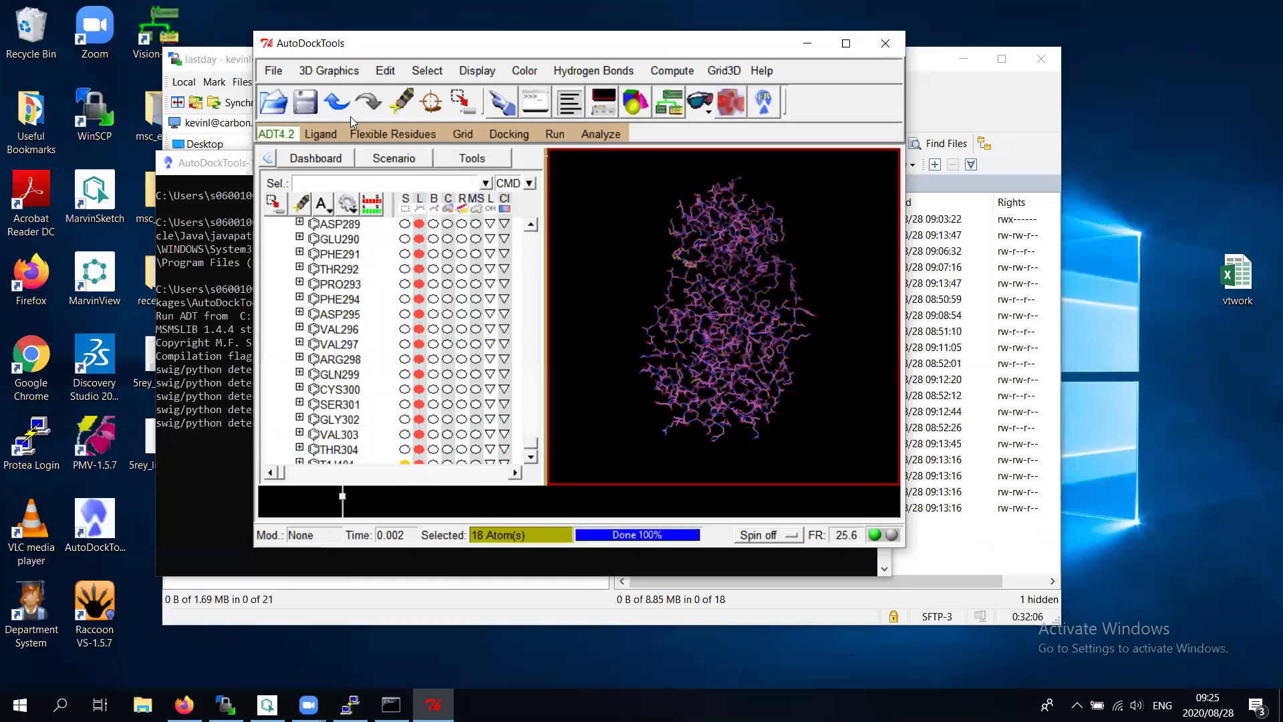
{"action": "left_click", "coordinate": [273, 70]}
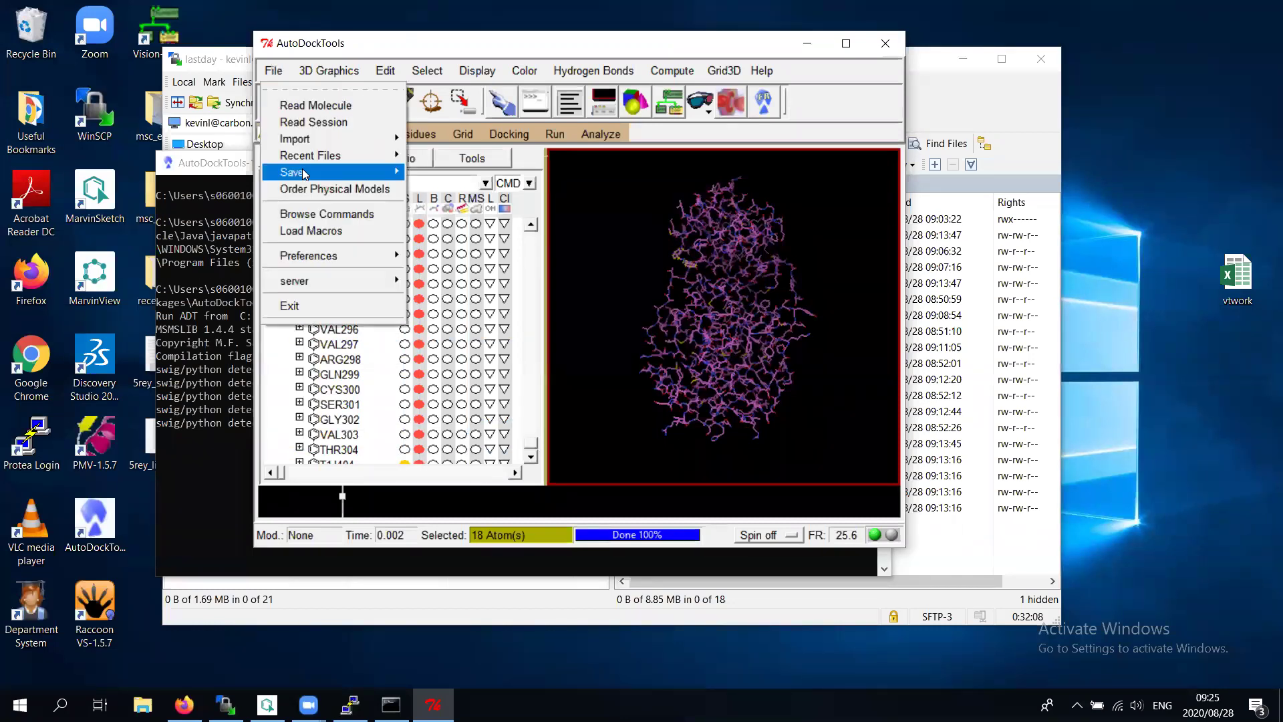
{"action": "mouse_move", "coordinate": [314, 172]}
{"action": "left_click", "coordinate": [444, 211]}
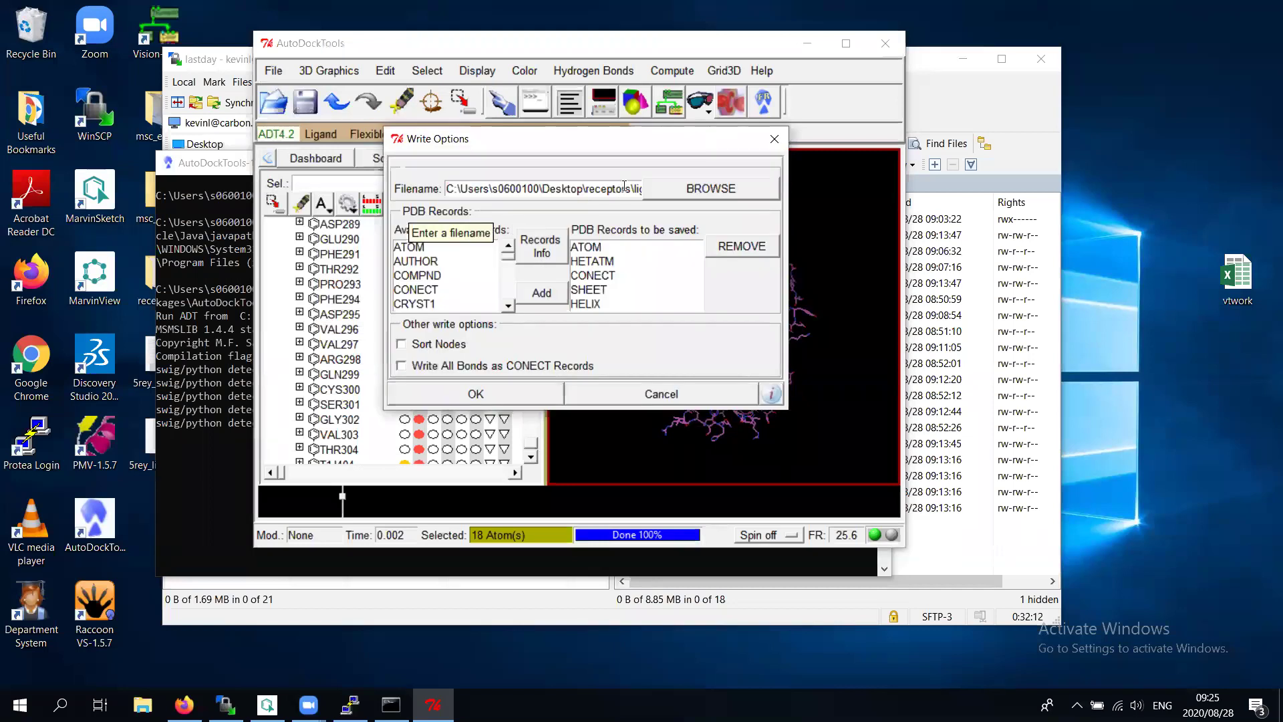
{"action": "key", "text": "End"}
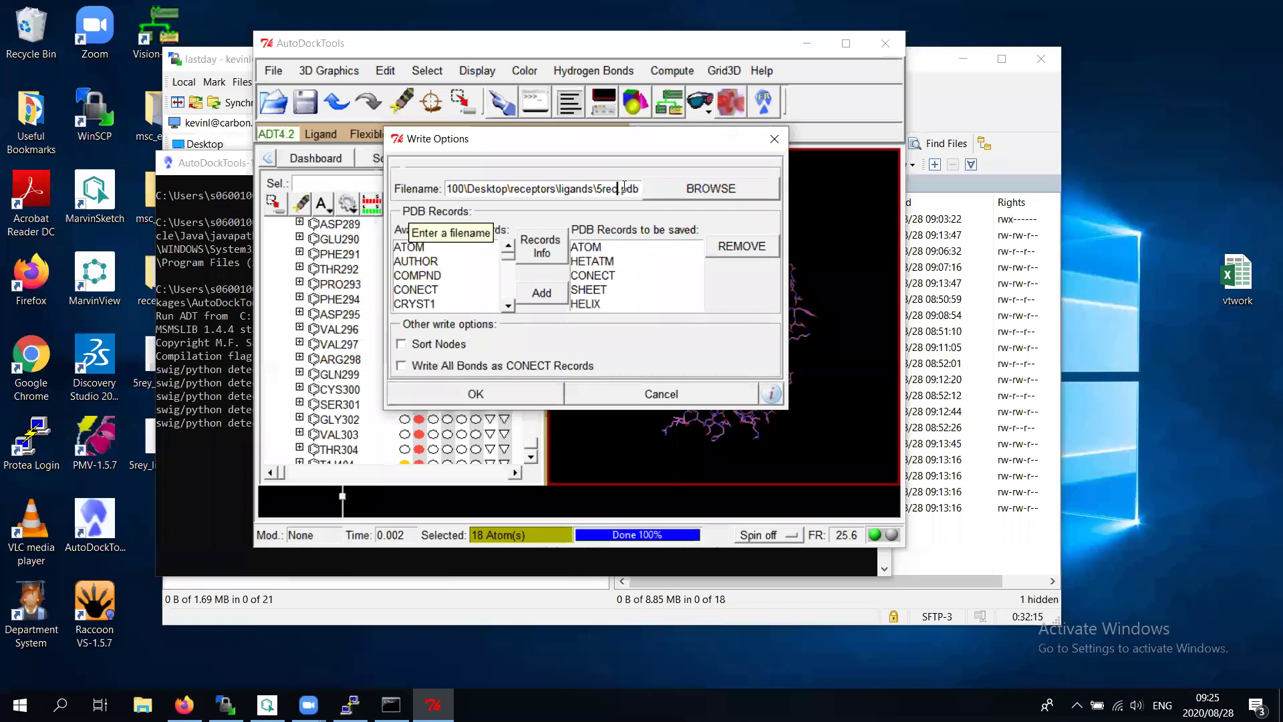
{"action": "type", "text": "_cocr"}
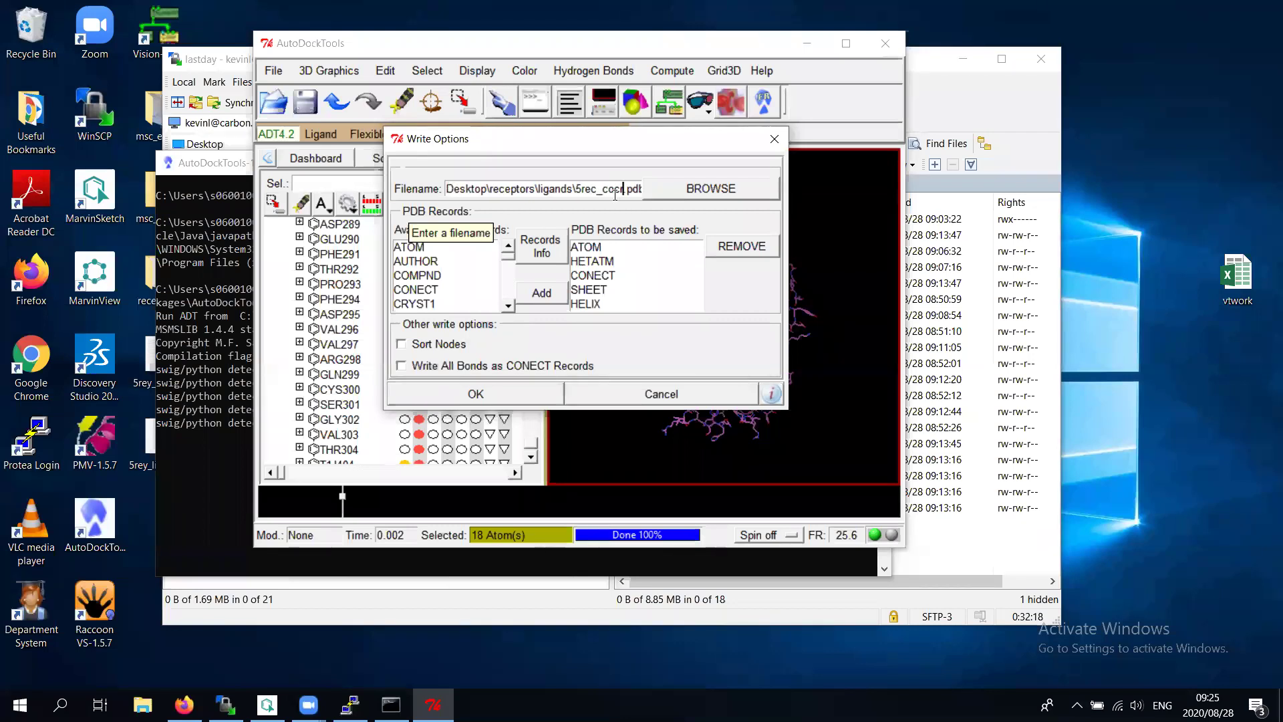
{"action": "left_click", "coordinate": [497, 392]}
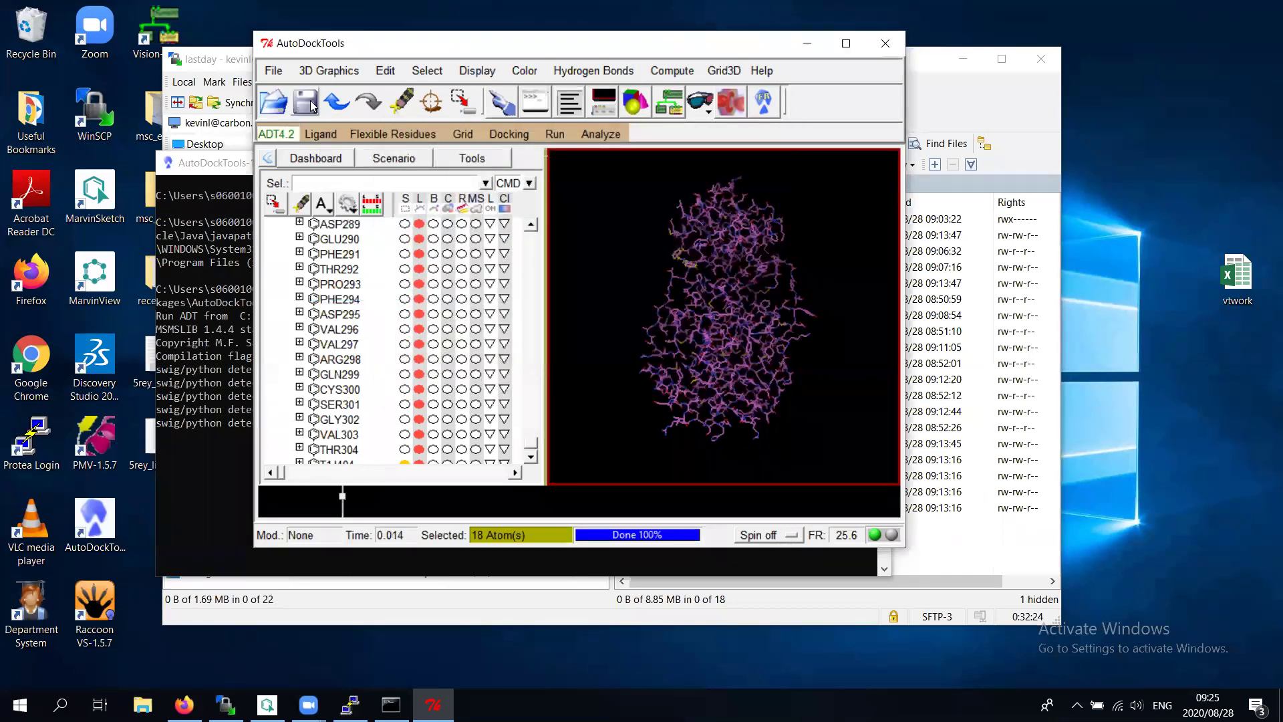
Delete the selected T1J404 ligand atoms from 5rec and confirm the deletion
{"action": "left_click", "coordinate": [384, 70]}
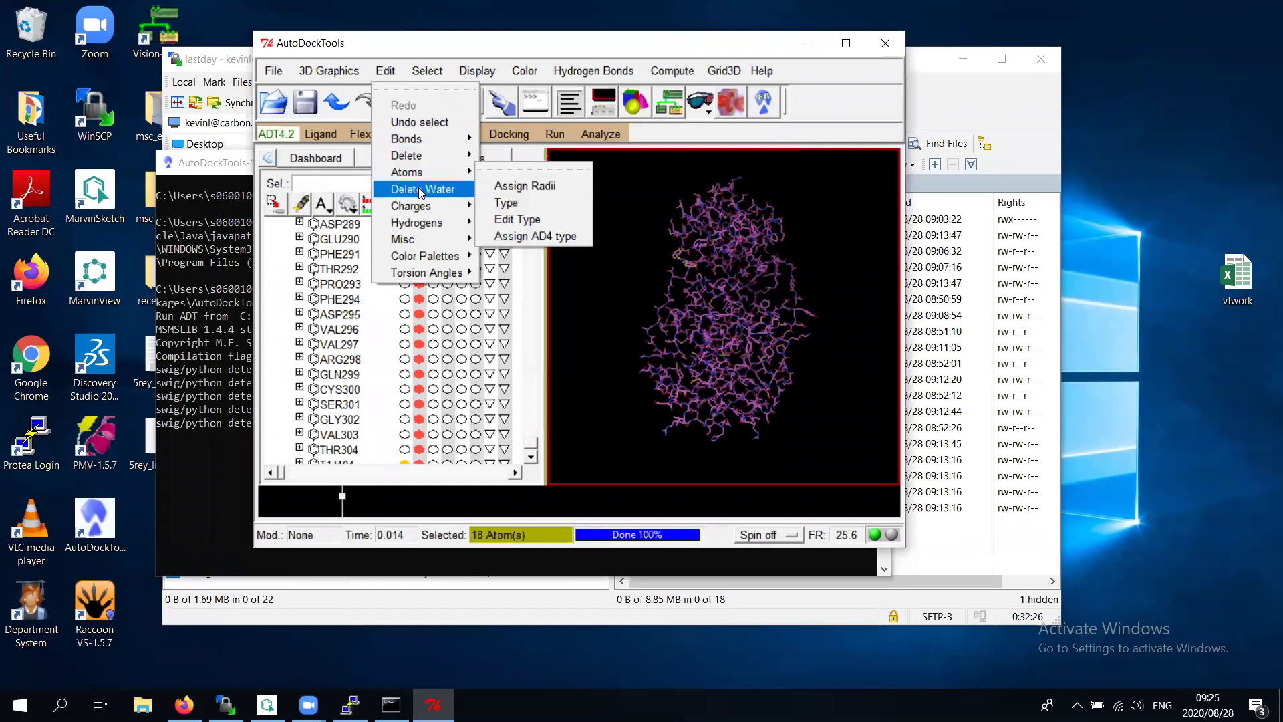
{"action": "mouse_move", "coordinate": [414, 155]}
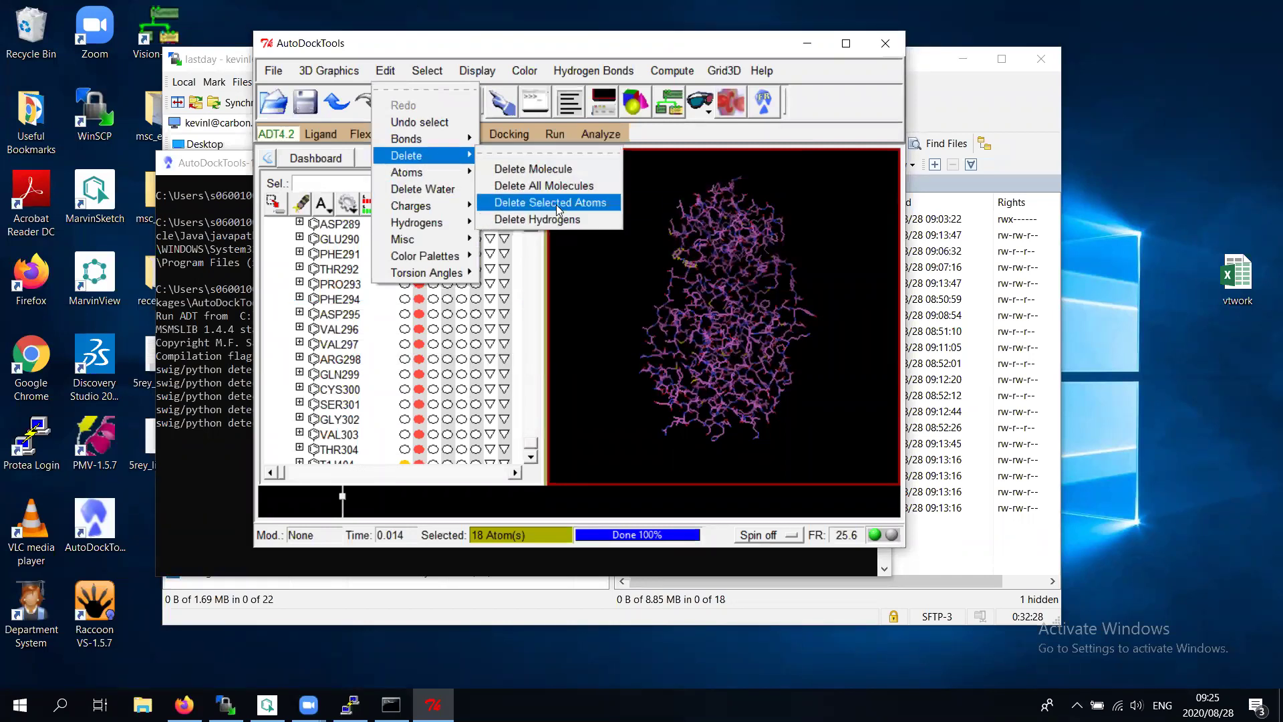
{"action": "left_click", "coordinate": [555, 204]}
{"action": "left_click", "coordinate": [121, 85]}
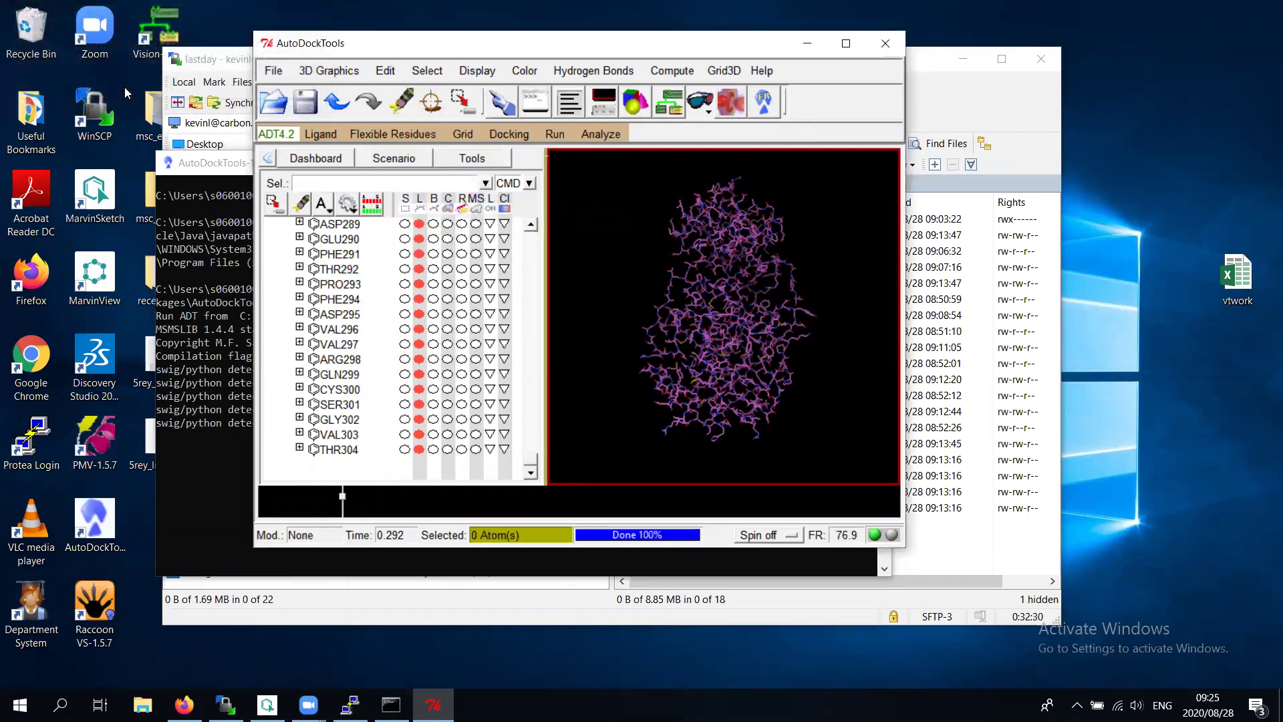
Write the ligand-free receptor out as the PDB file 5rec_apo
{"action": "left_click", "coordinate": [280, 72]}
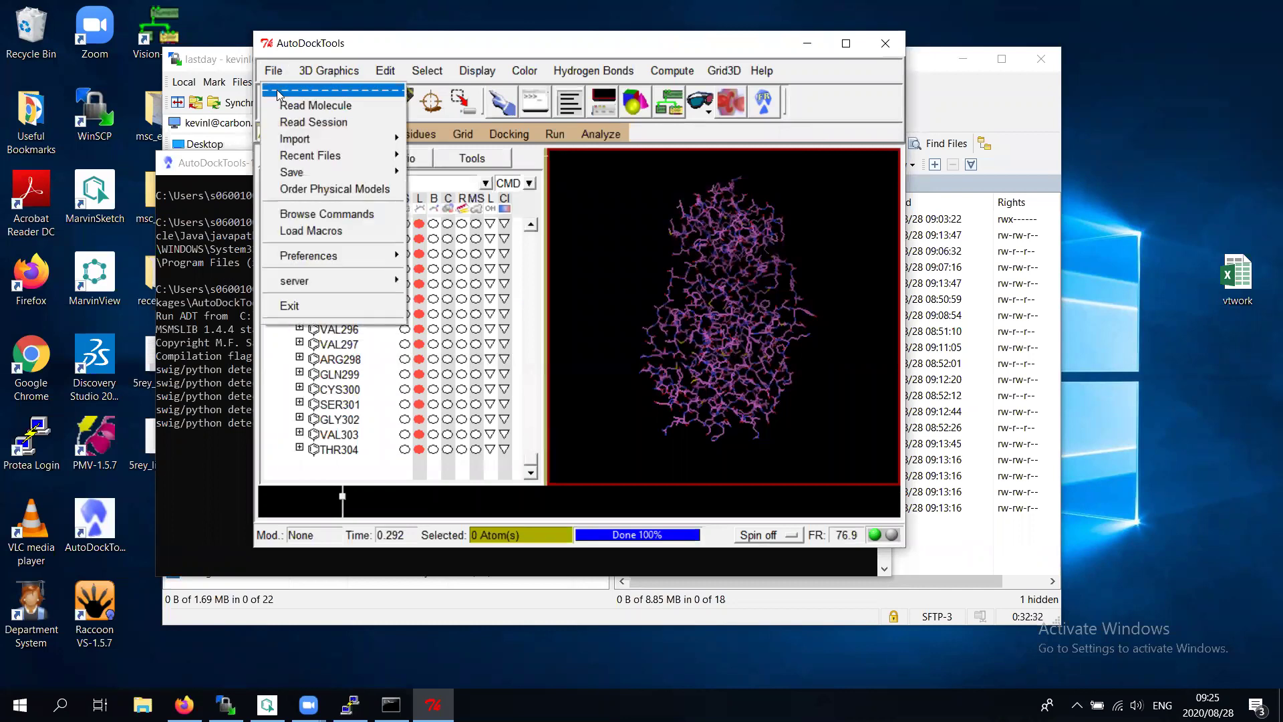
{"action": "mouse_move", "coordinate": [309, 175]}
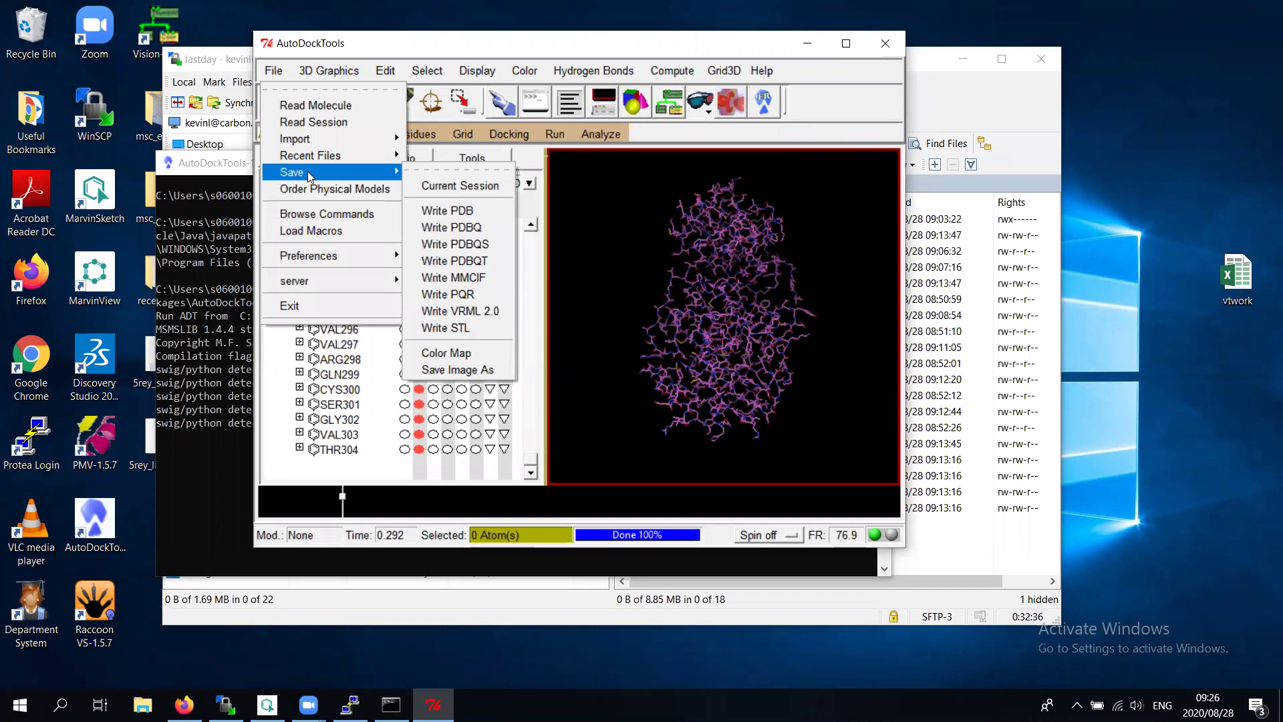
{"action": "left_click", "coordinate": [448, 209]}
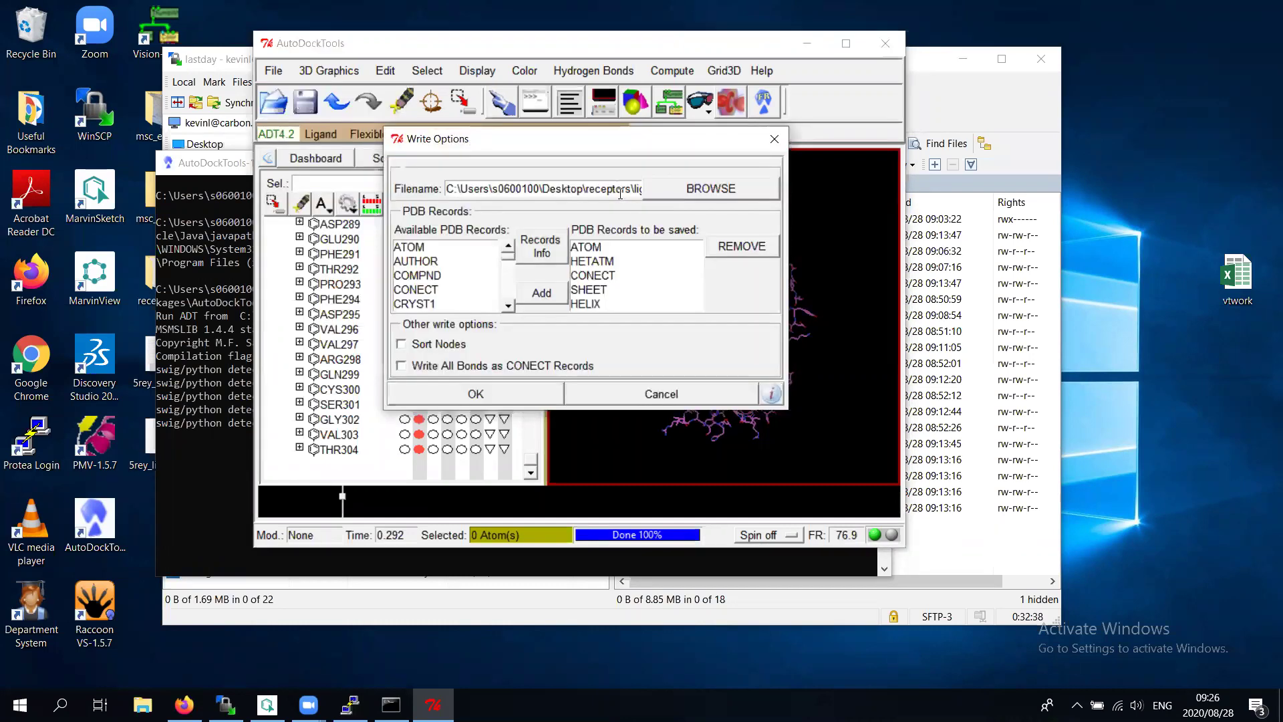
{"action": "key", "text": "End"}
{"action": "left_click", "coordinate": [618, 189]}
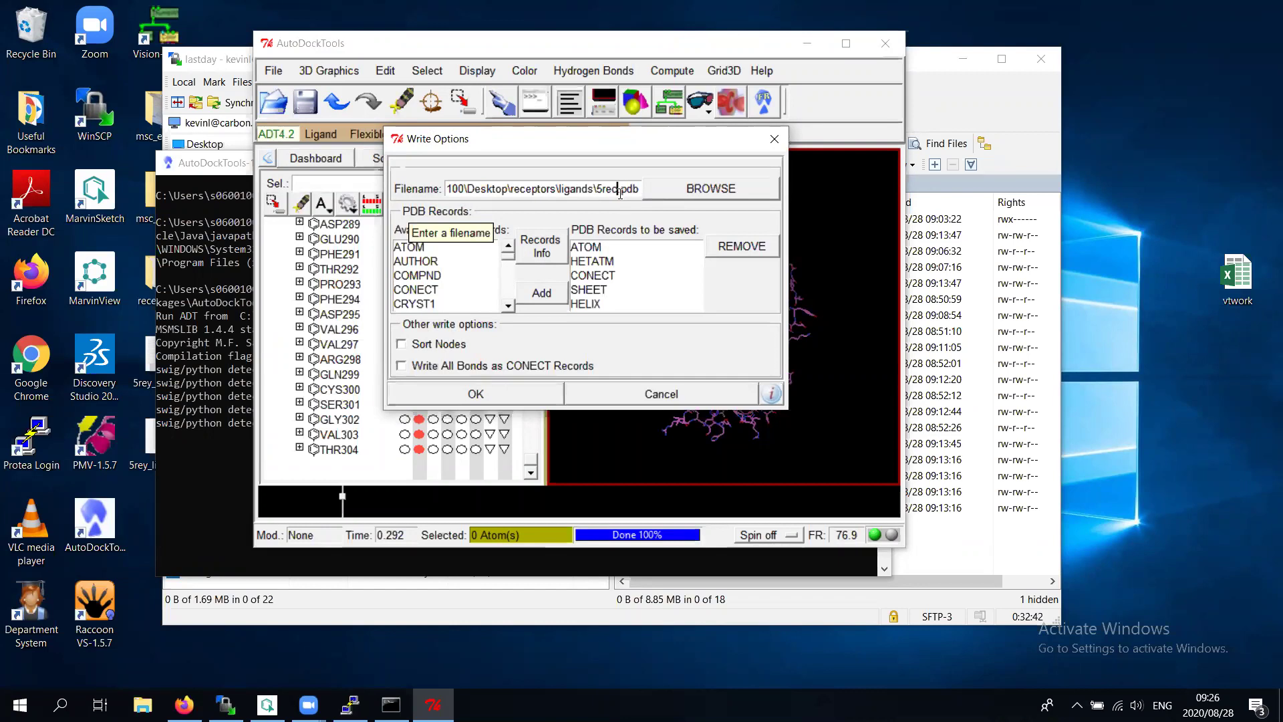
{"action": "type", "text": "_apo"}
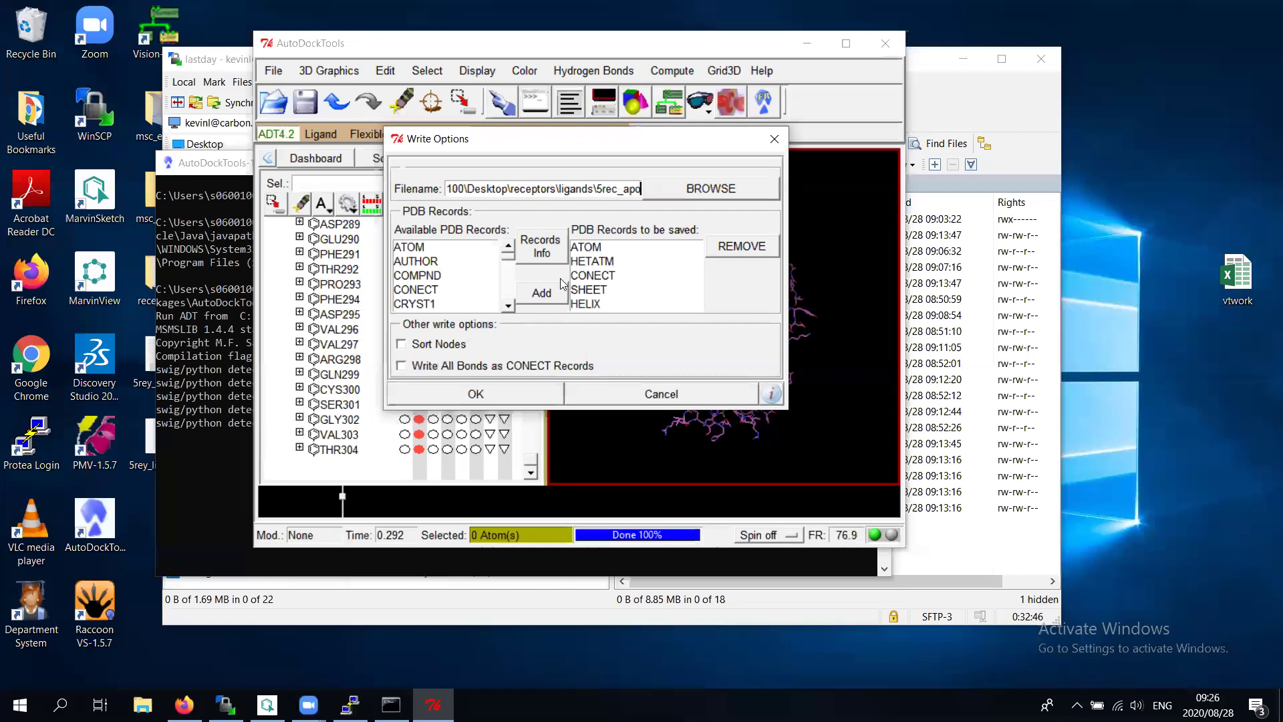
{"action": "left_click", "coordinate": [498, 399]}
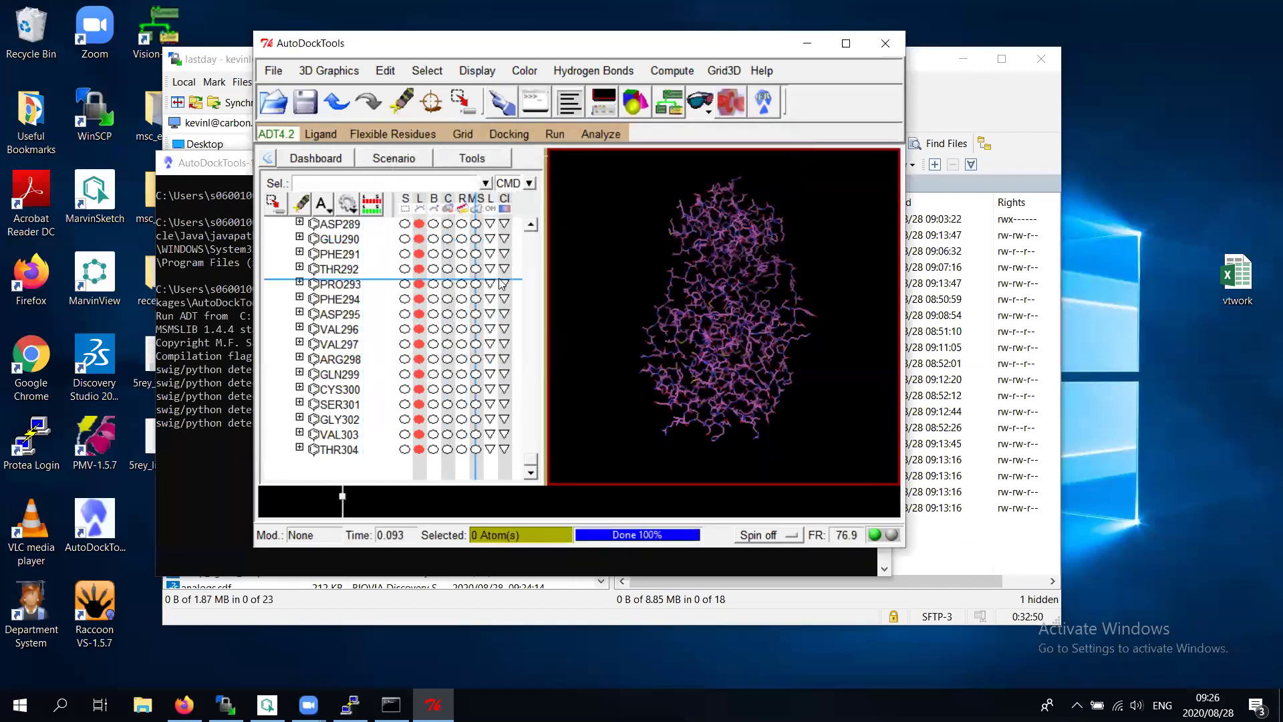
{"action": "left_click_drag", "start_coordinate": [532, 460], "coordinate": [539, 258]}
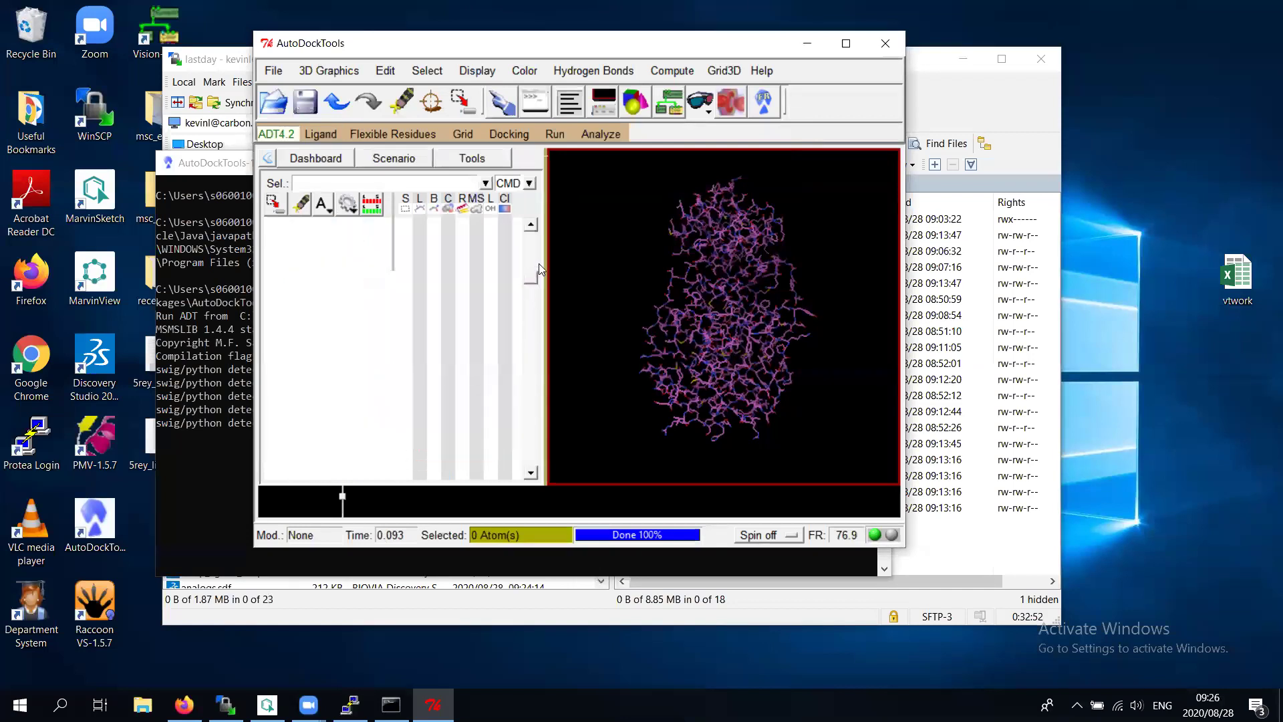
Delete 5rec, load the 5rey structure in its place, and expand its molecule tree
{"action": "left_click", "coordinate": [284, 267]}
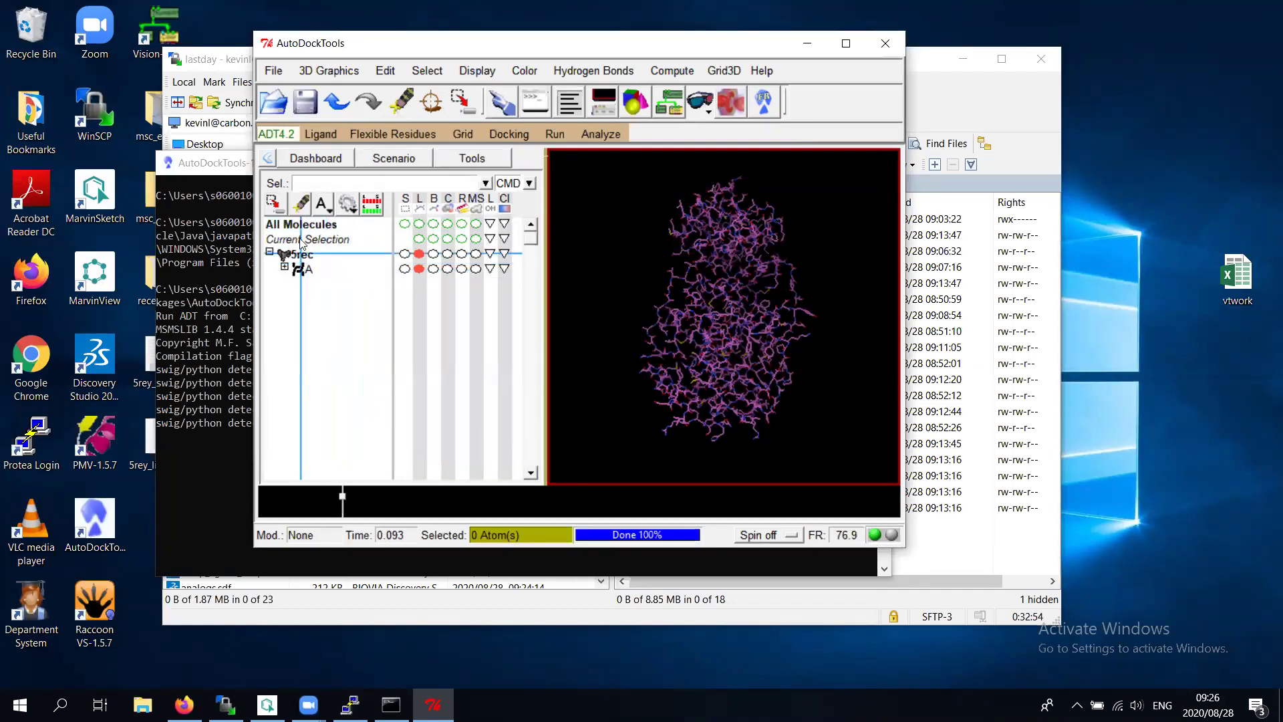
{"action": "left_click", "coordinate": [301, 255]}
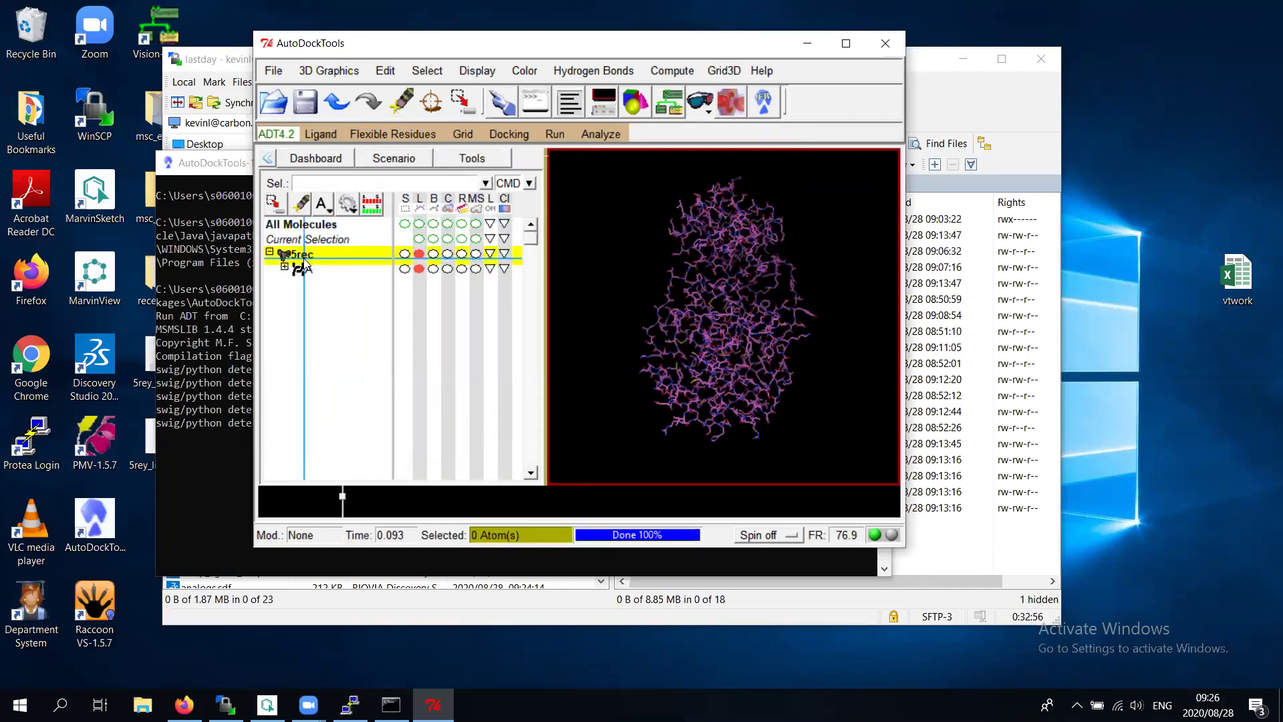
{"action": "right_click", "coordinate": [301, 256]}
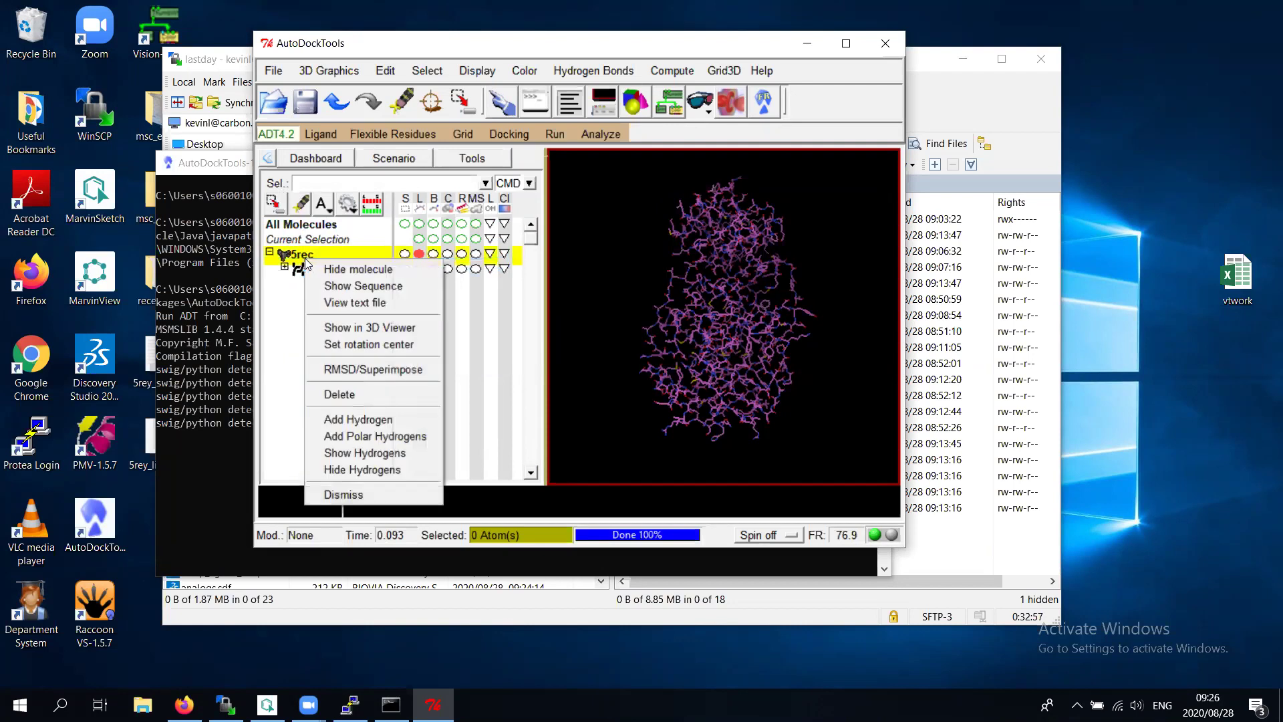
{"action": "left_click", "coordinate": [365, 393]}
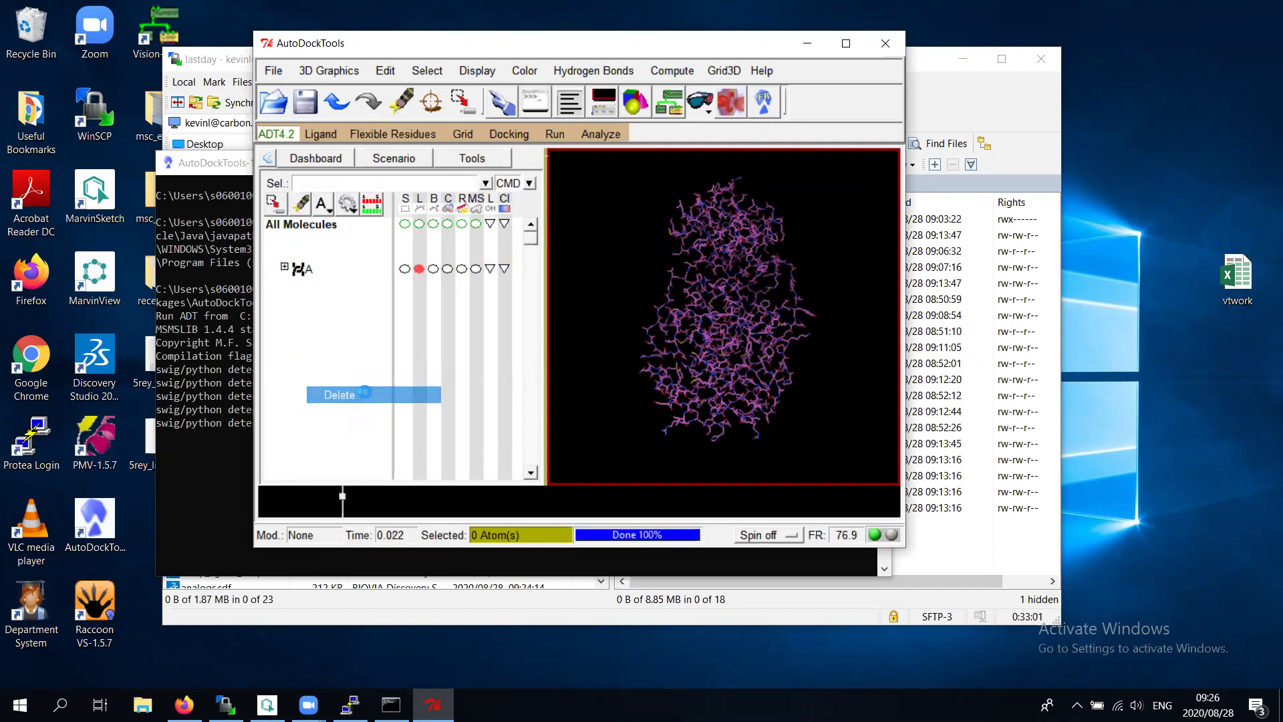
{"action": "left_click", "coordinate": [273, 100]}
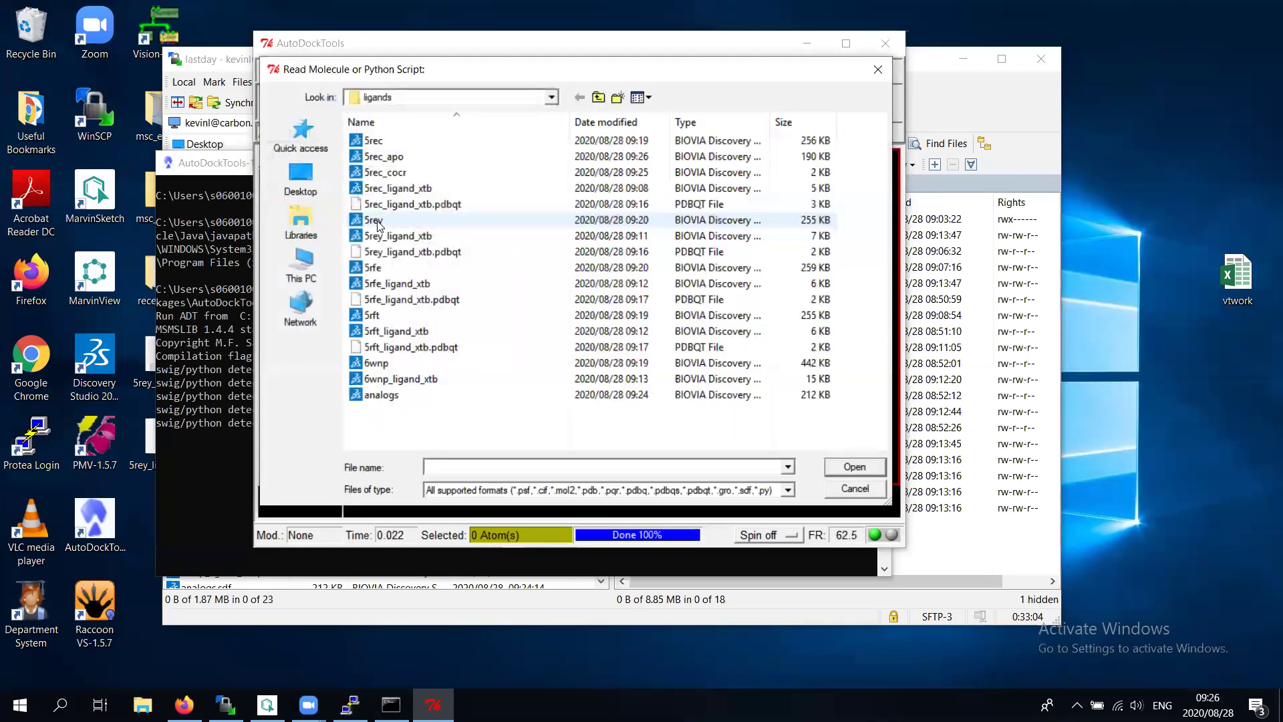
{"action": "double_click", "coordinate": [374, 221]}
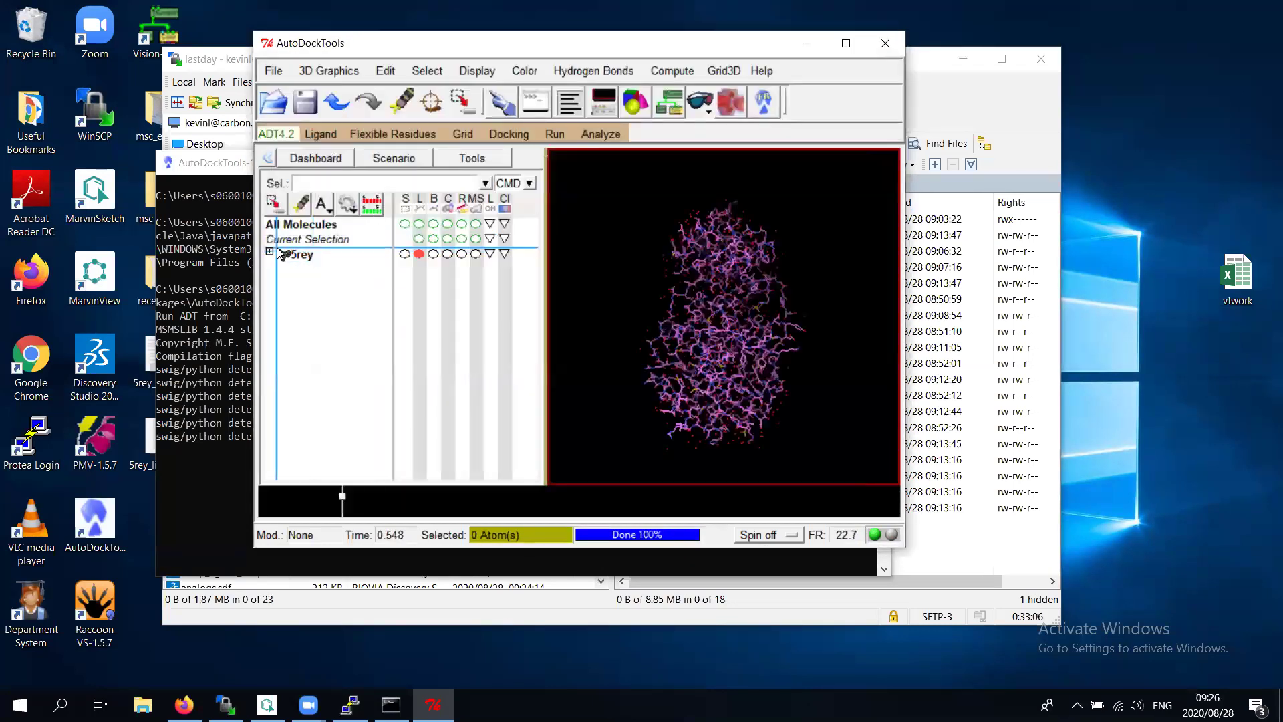
{"action": "left_click", "coordinate": [271, 252]}
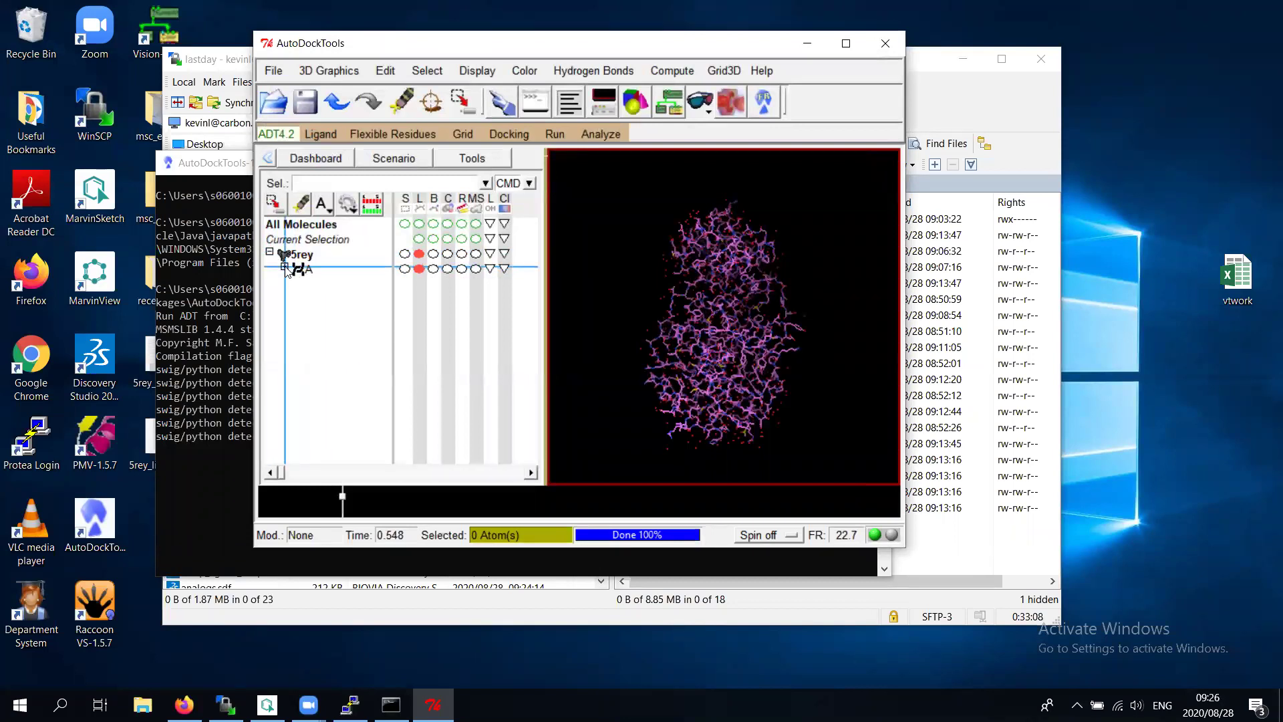
{"action": "left_click_drag", "start_coordinate": [532, 239], "coordinate": [542, 478]}
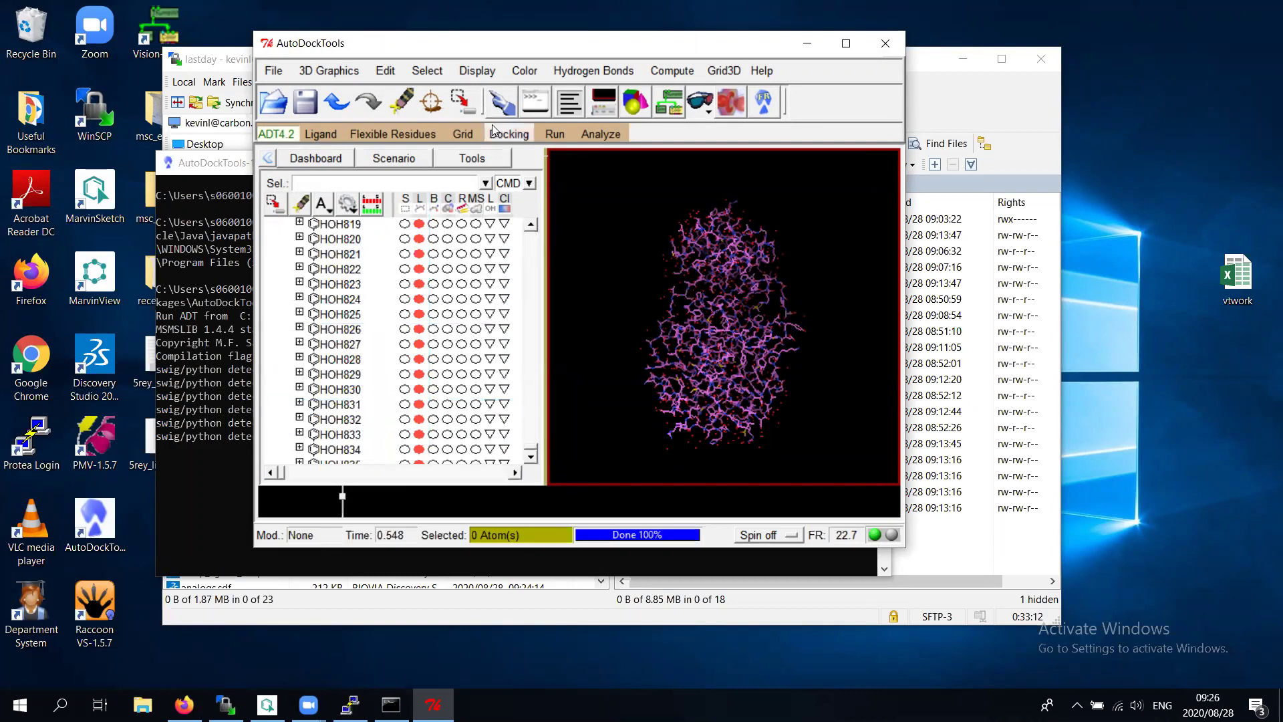
Remove the water molecules from 5rey and close the Python error shell
{"action": "left_click", "coordinate": [393, 75]}
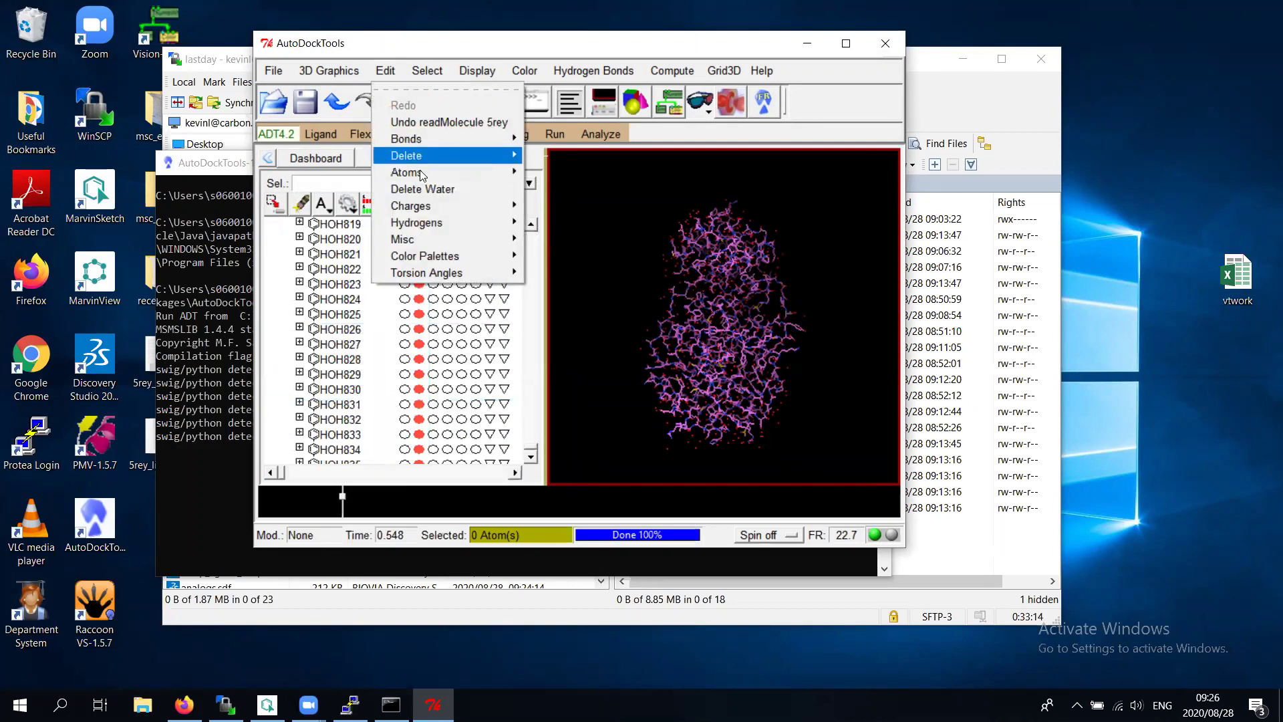
{"action": "left_click", "coordinate": [461, 189]}
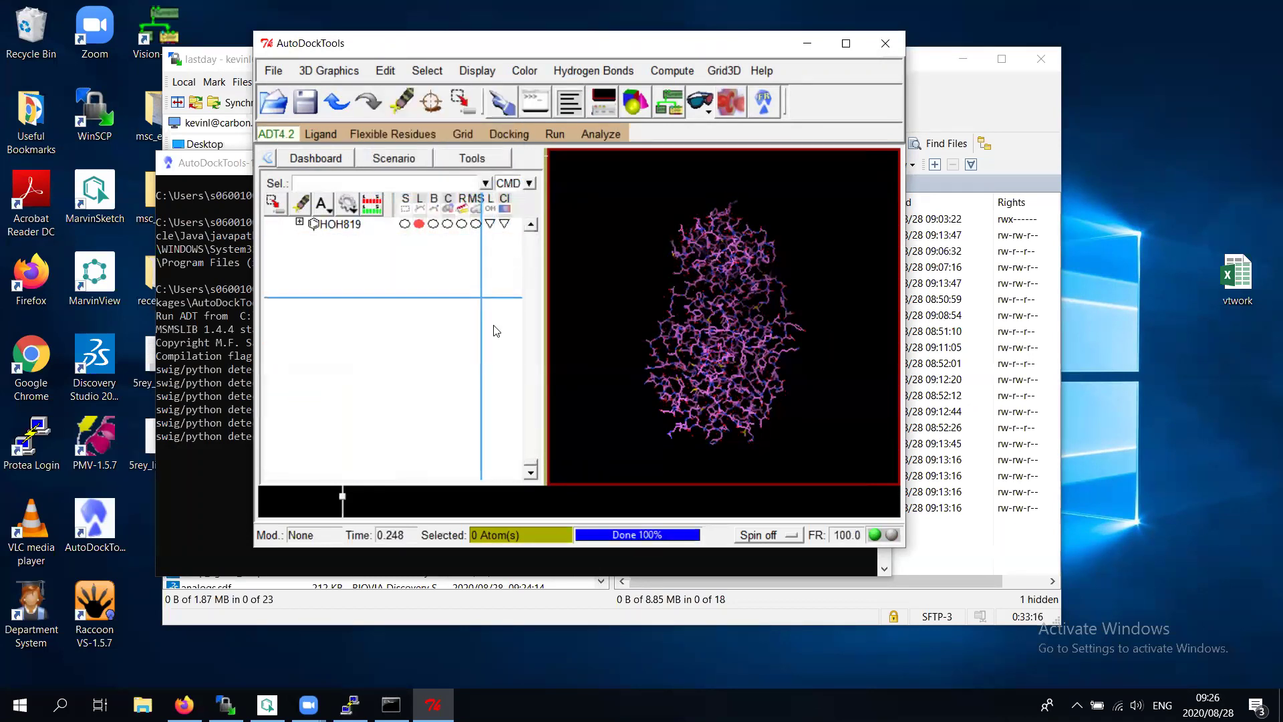
{"action": "left_click", "coordinate": [532, 464]}
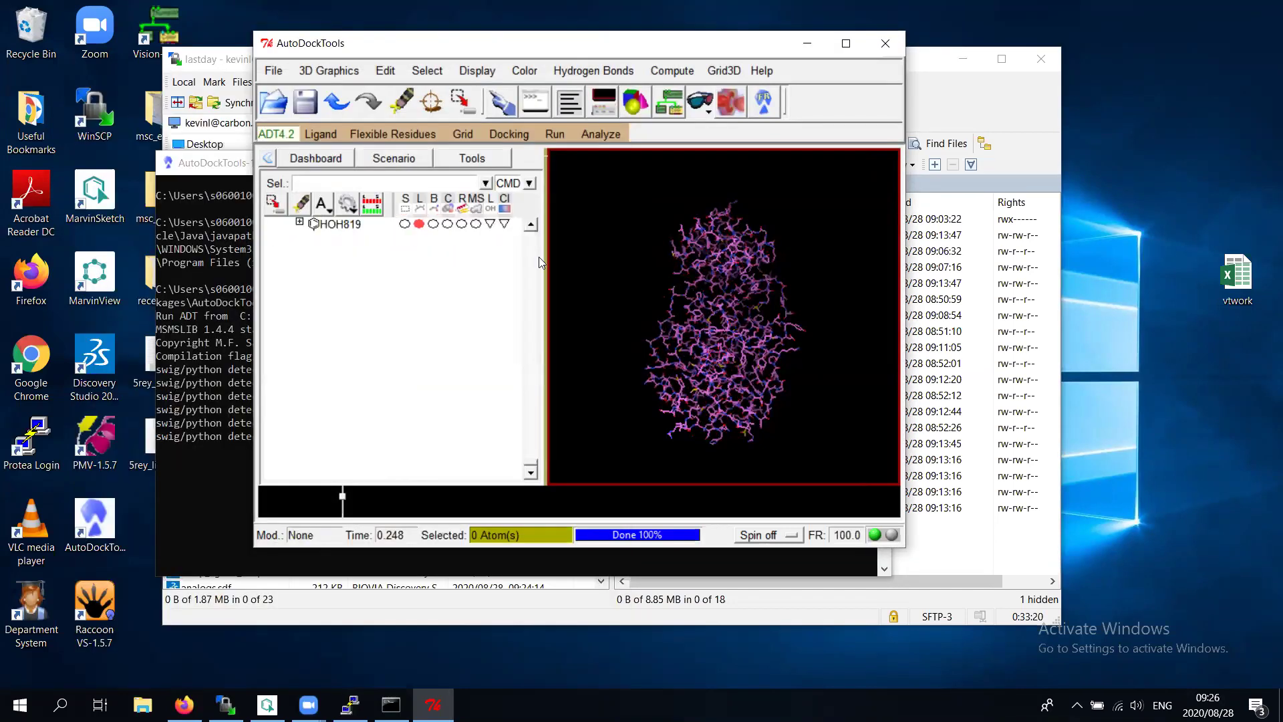
{"action": "left_click", "coordinate": [532, 471]}
{"action": "left_click", "coordinate": [385, 71]}
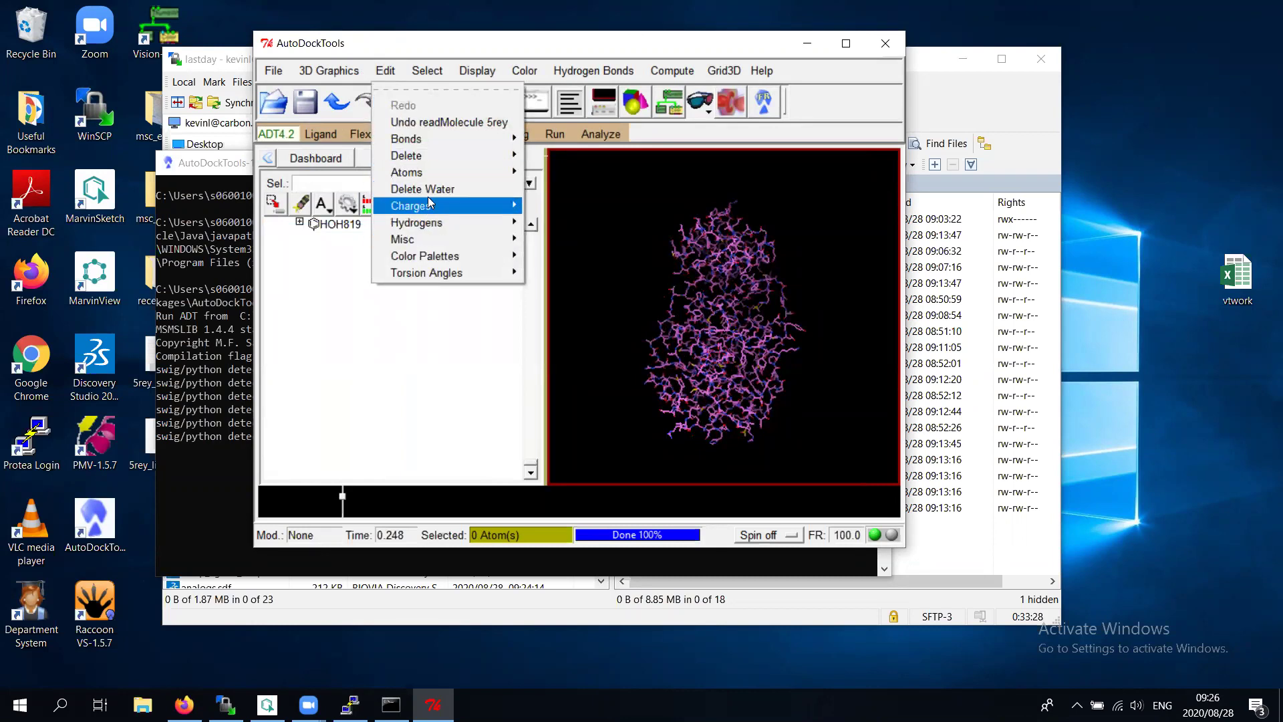
{"action": "left_click", "coordinate": [429, 187]}
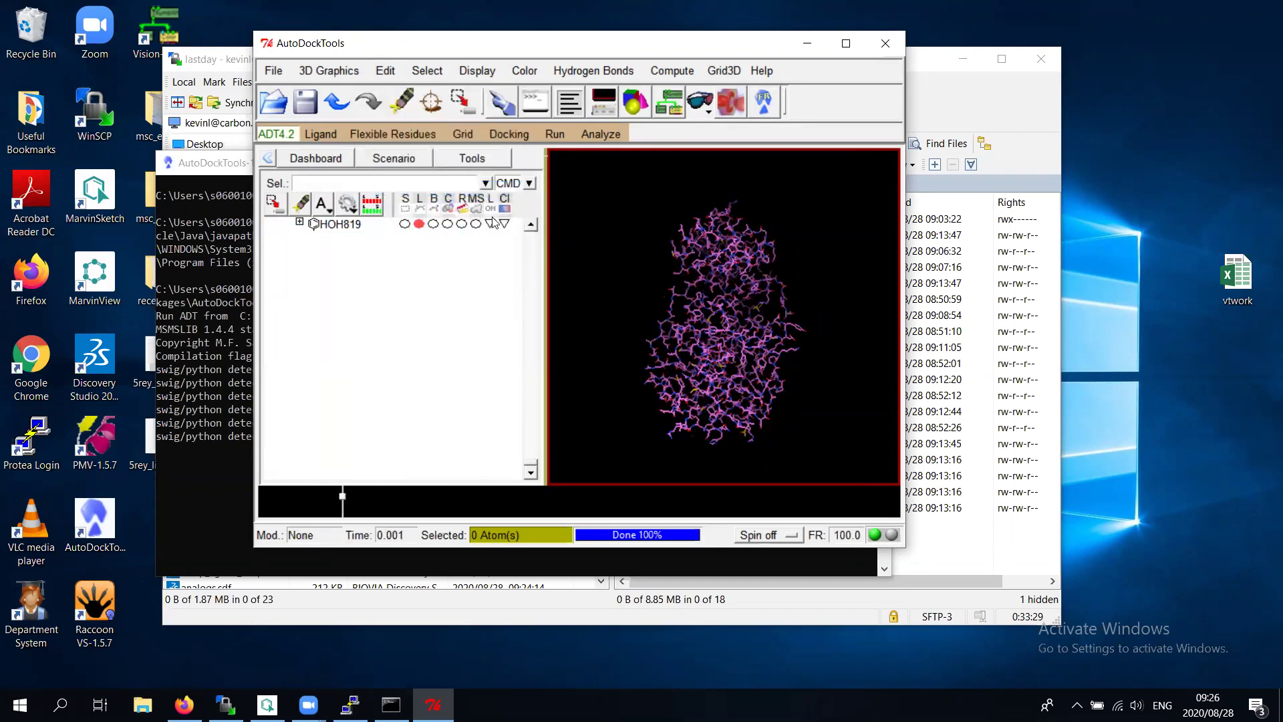
{"action": "left_click", "coordinate": [531, 225]}
{"action": "left_click", "coordinate": [613, 81]}
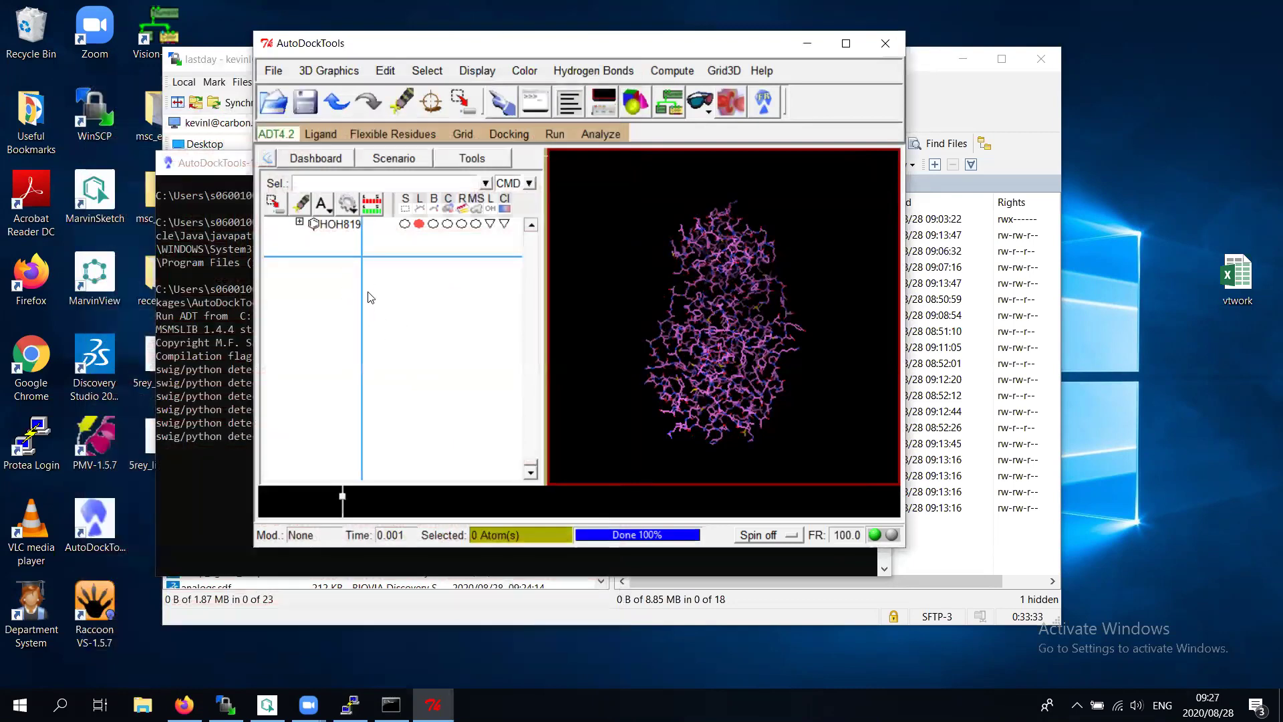
Delete all loaded molecules and re-read the 5rey structure
{"action": "left_click", "coordinate": [281, 69]}
{"action": "mouse_move", "coordinate": [378, 72]}
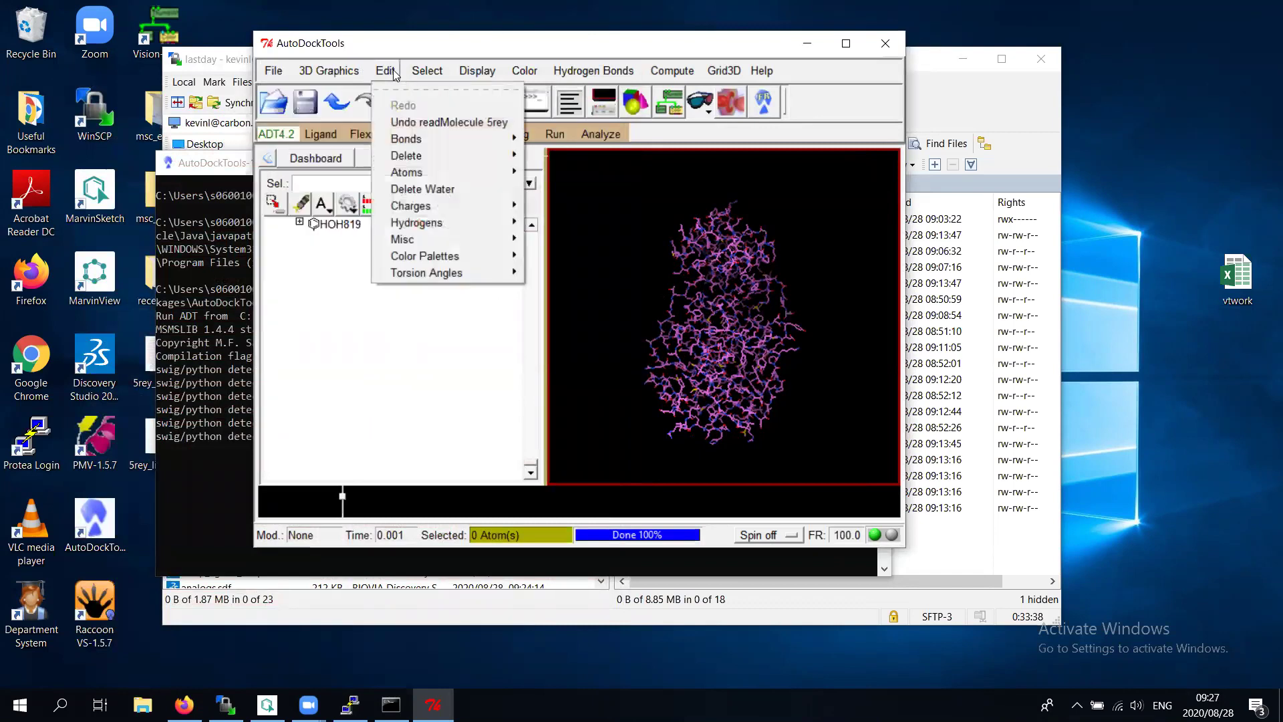
{"action": "mouse_move", "coordinate": [421, 156]}
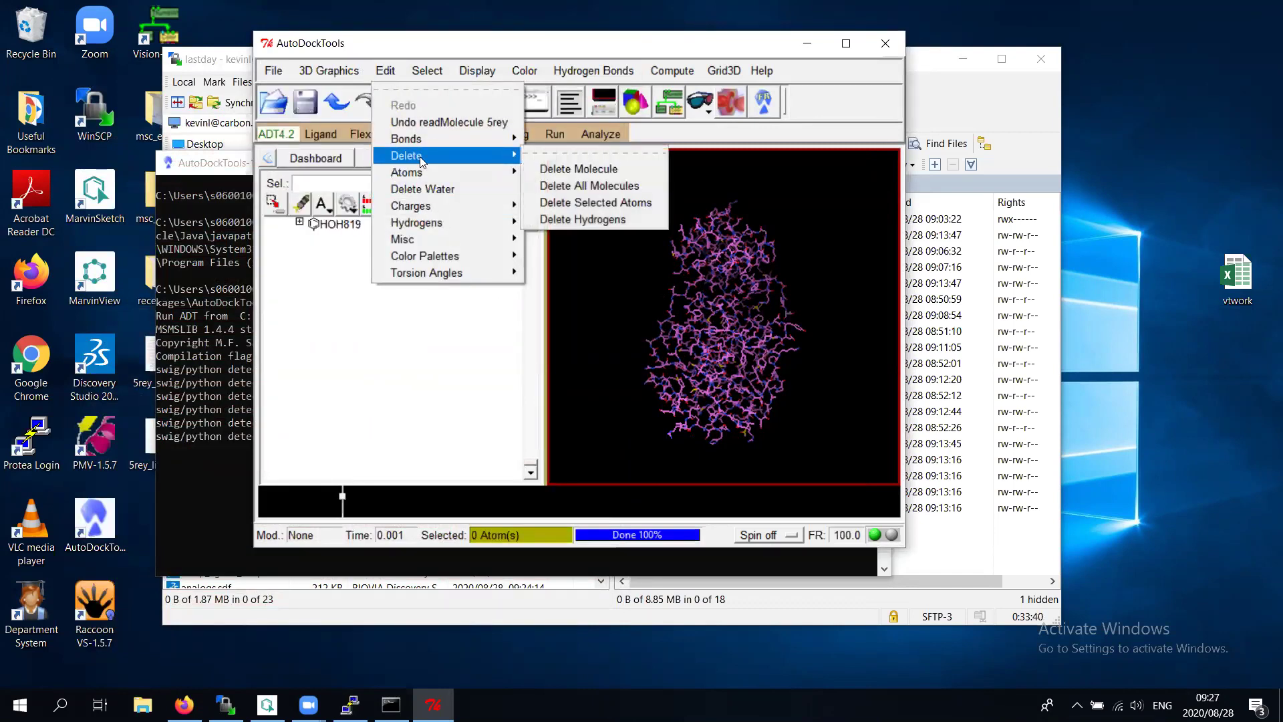
{"action": "left_click", "coordinate": [588, 176]}
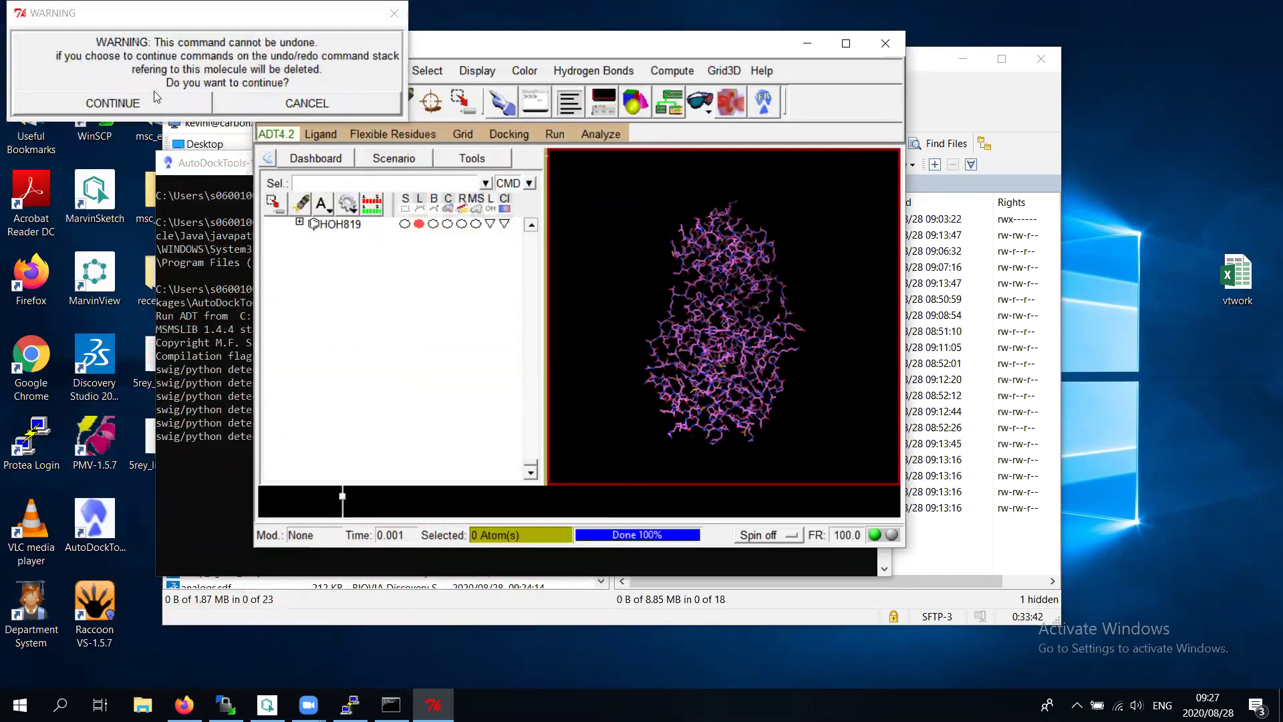
{"action": "left_click", "coordinate": [280, 105]}
{"action": "left_click", "coordinate": [273, 100]}
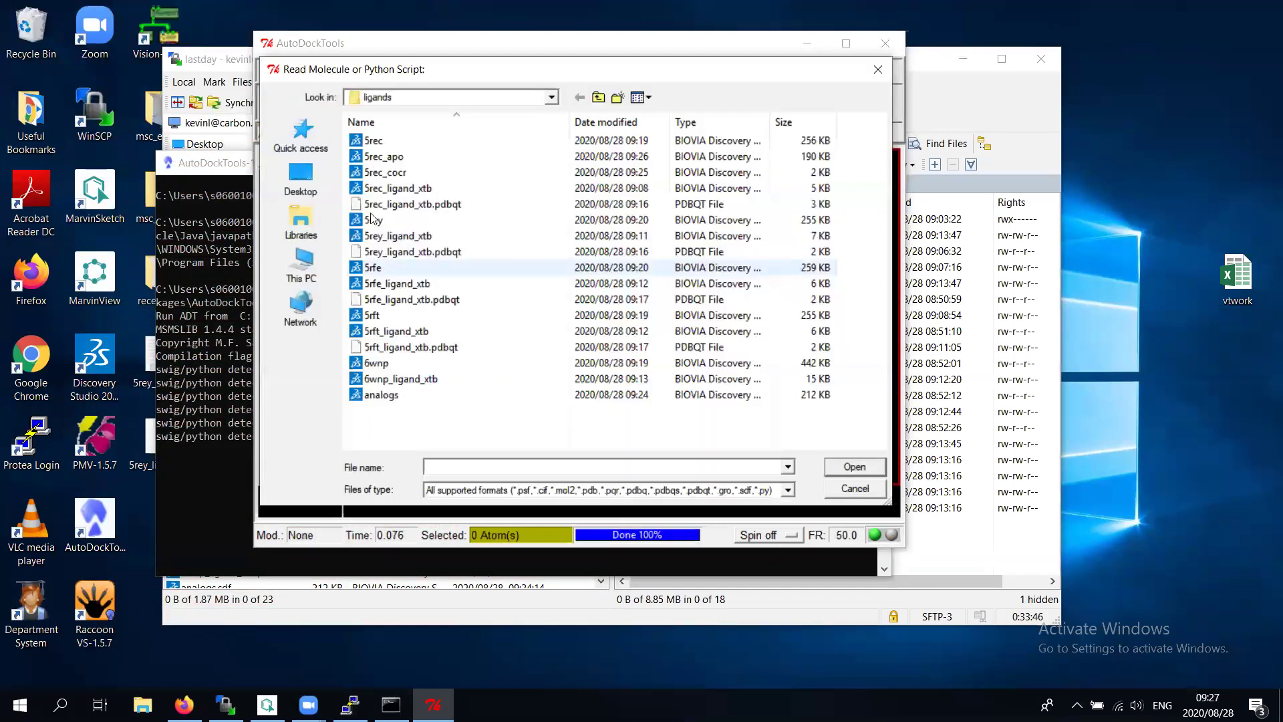
{"action": "double_click", "coordinate": [373, 219]}
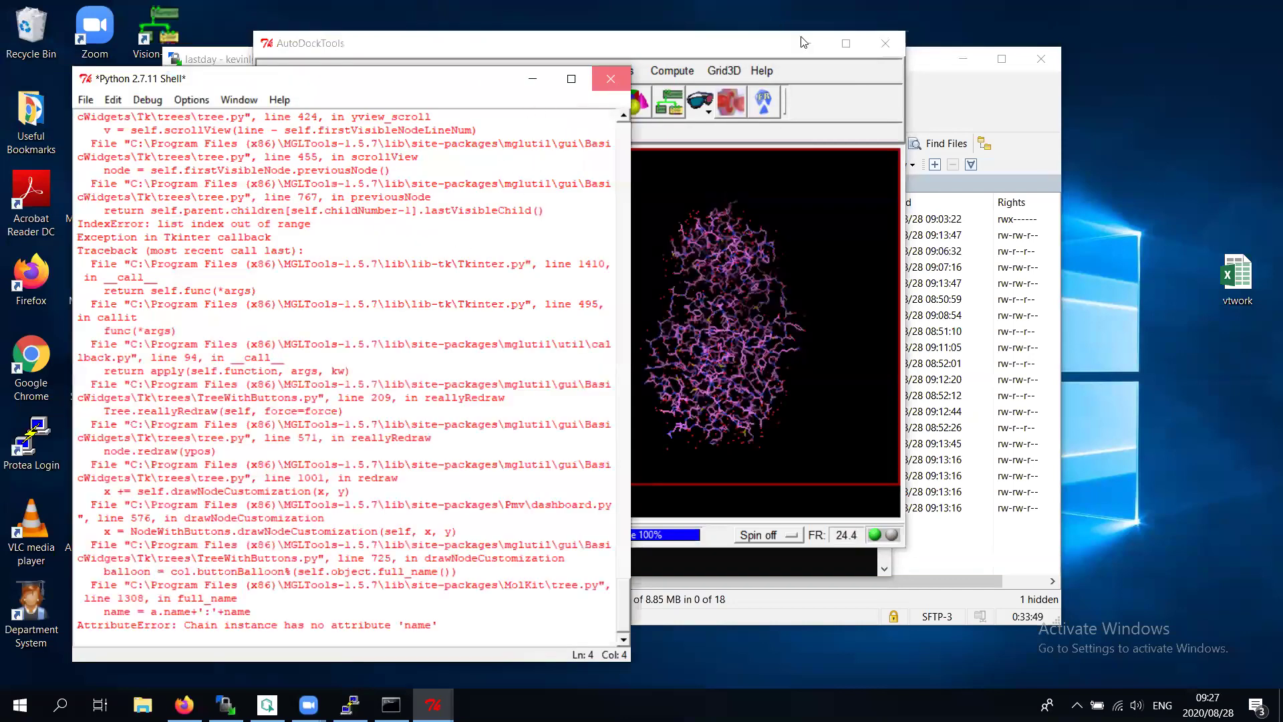
Quit AutoDockTools, relaunch it via system search, and dismiss the registration reminder
{"action": "key", "text": "alt+F4"}
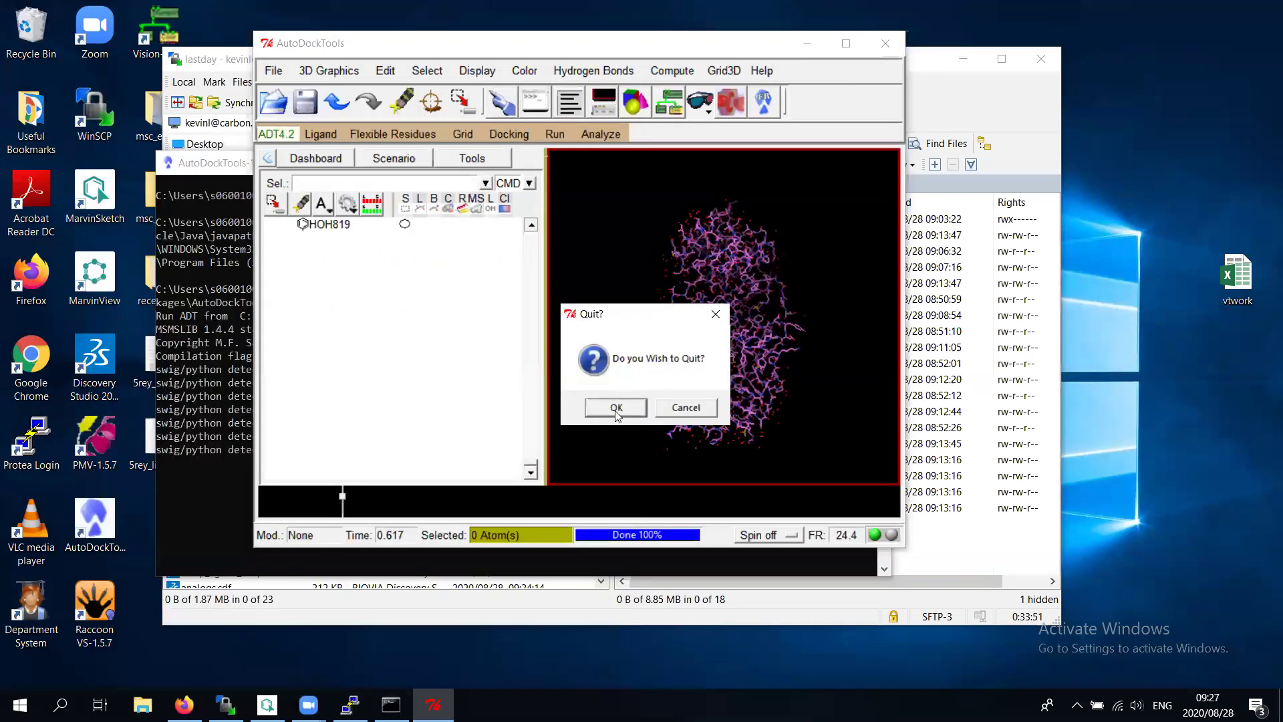
{"action": "key", "text": "Return"}
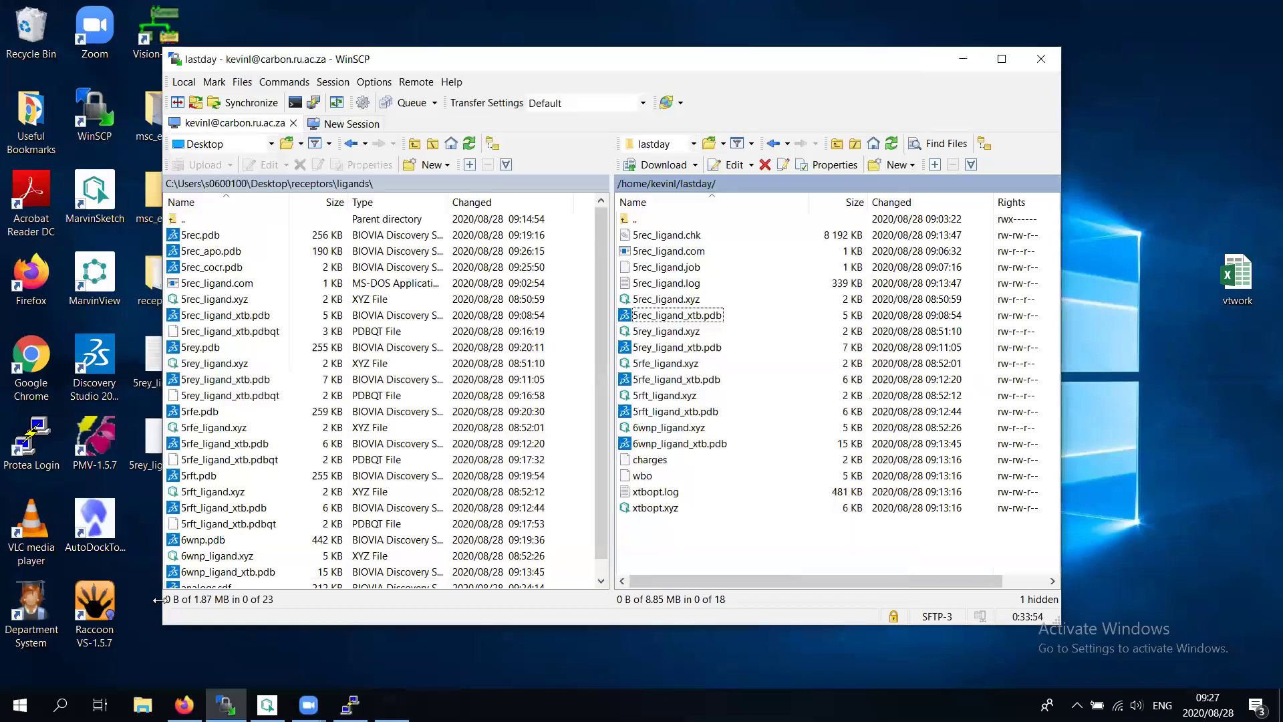
{"action": "key", "text": "super"}
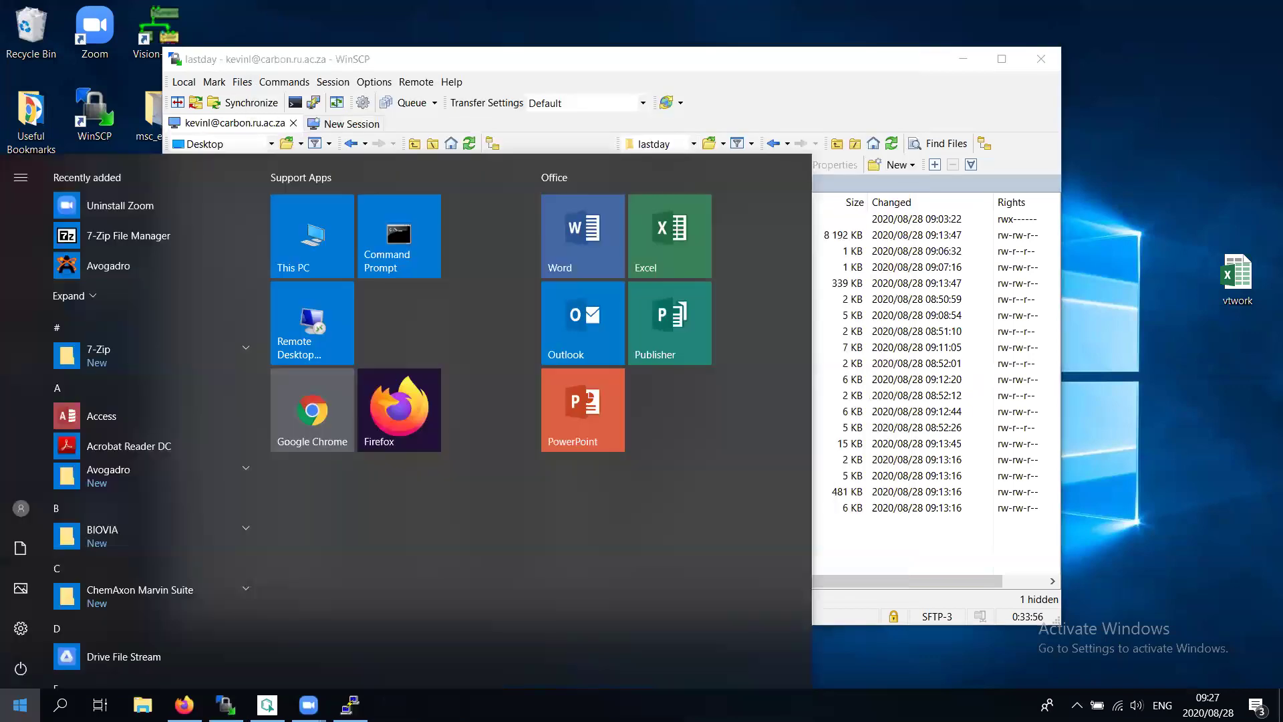
{"action": "type", "text": "au"}
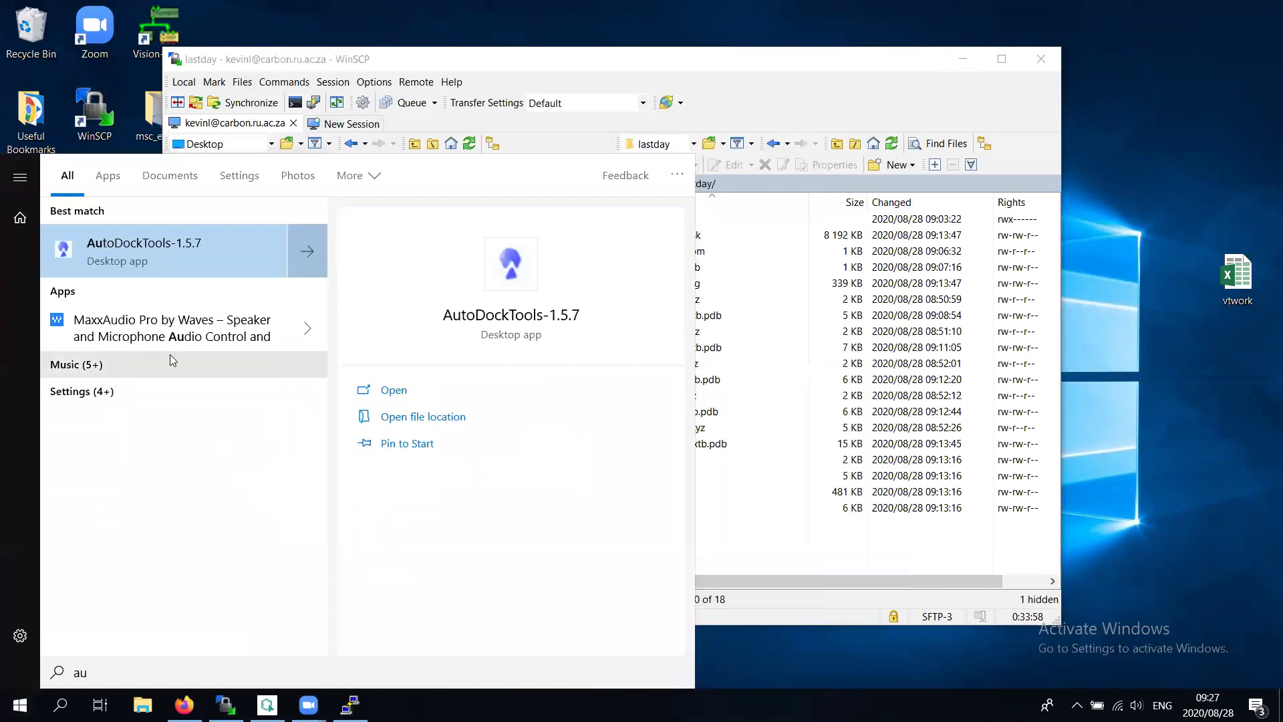
{"action": "left_click", "coordinate": [191, 248]}
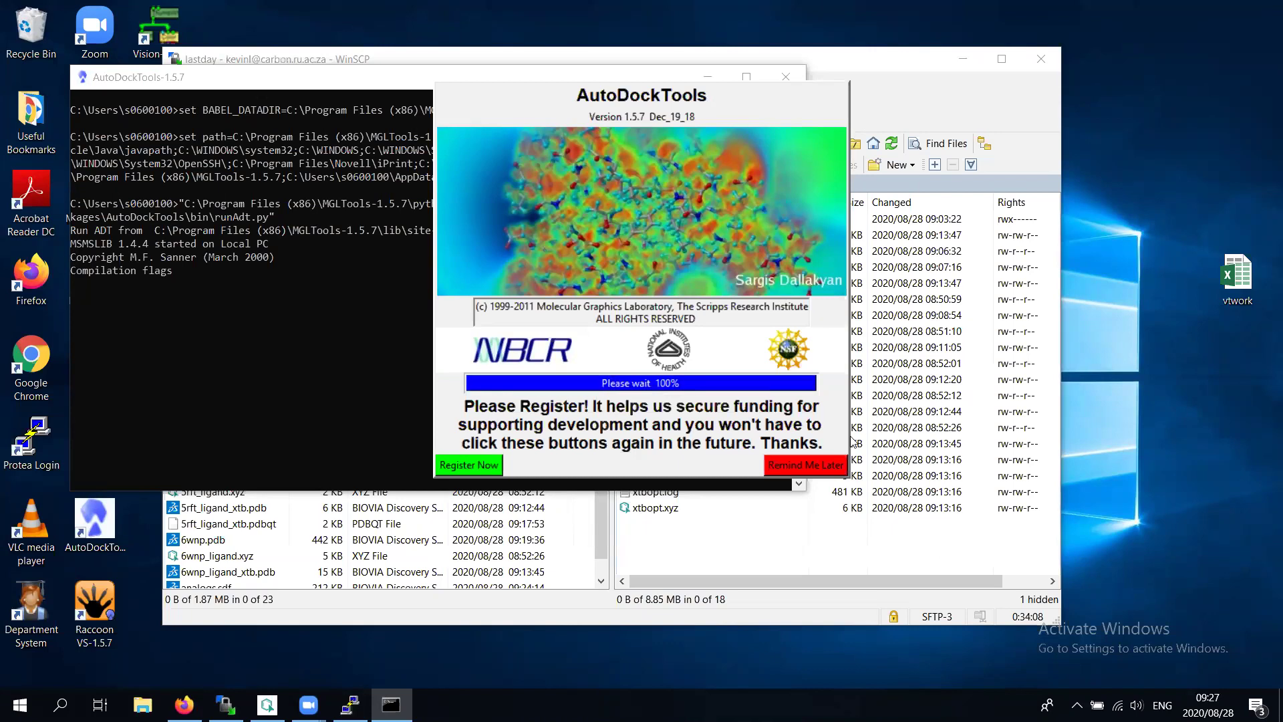
{"action": "left_click", "coordinate": [827, 465]}
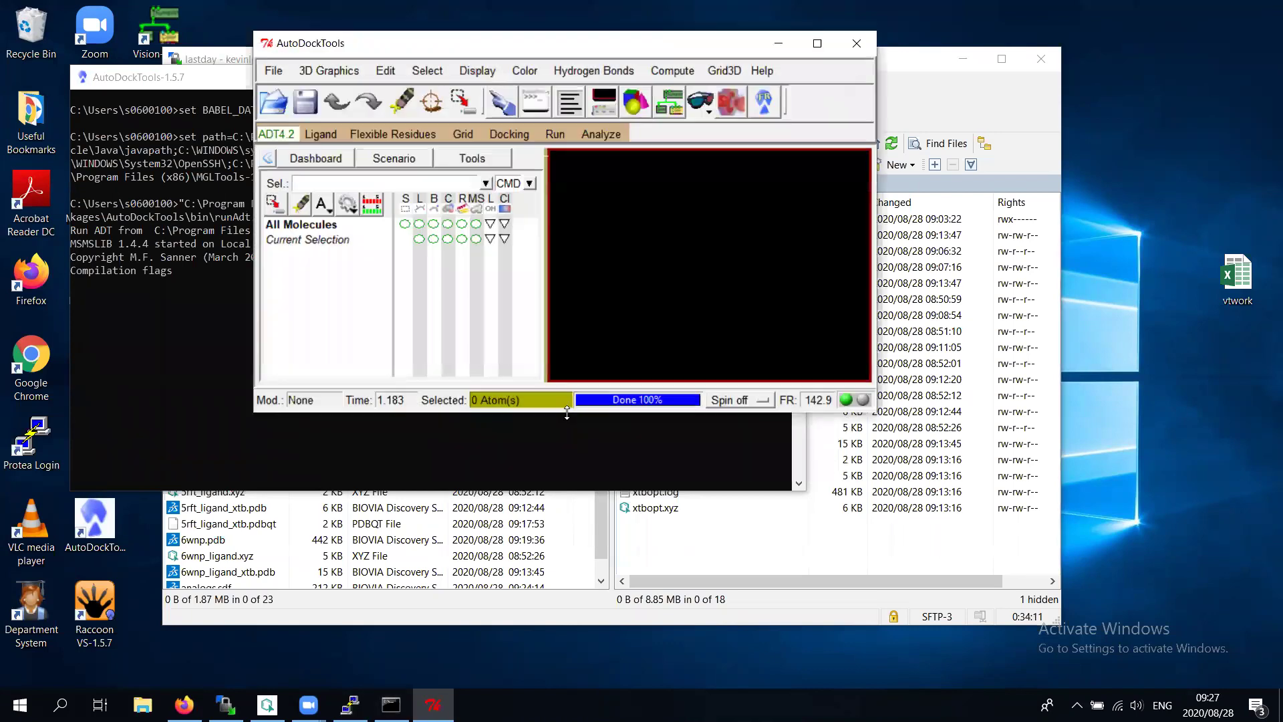
Read the 5rey molecule from Desktop\receptors\ligands
{"action": "left_click", "coordinate": [273, 101]}
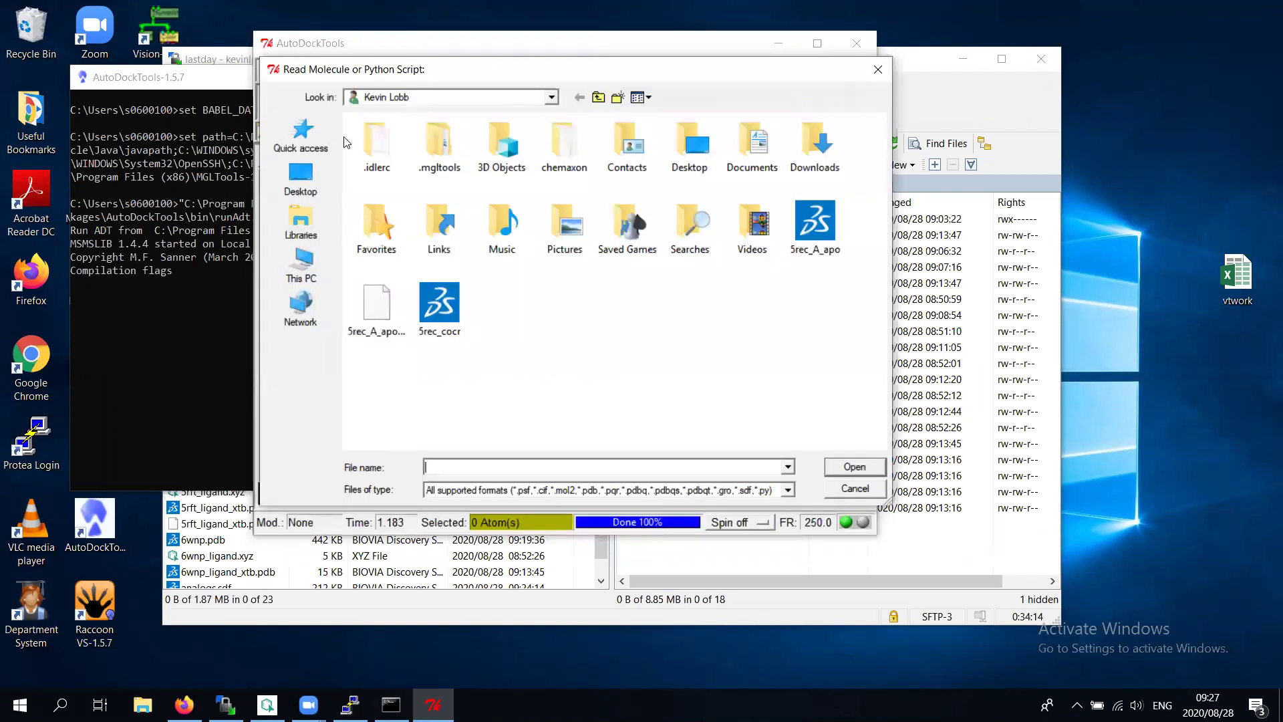
{"action": "left_click", "coordinate": [300, 181]}
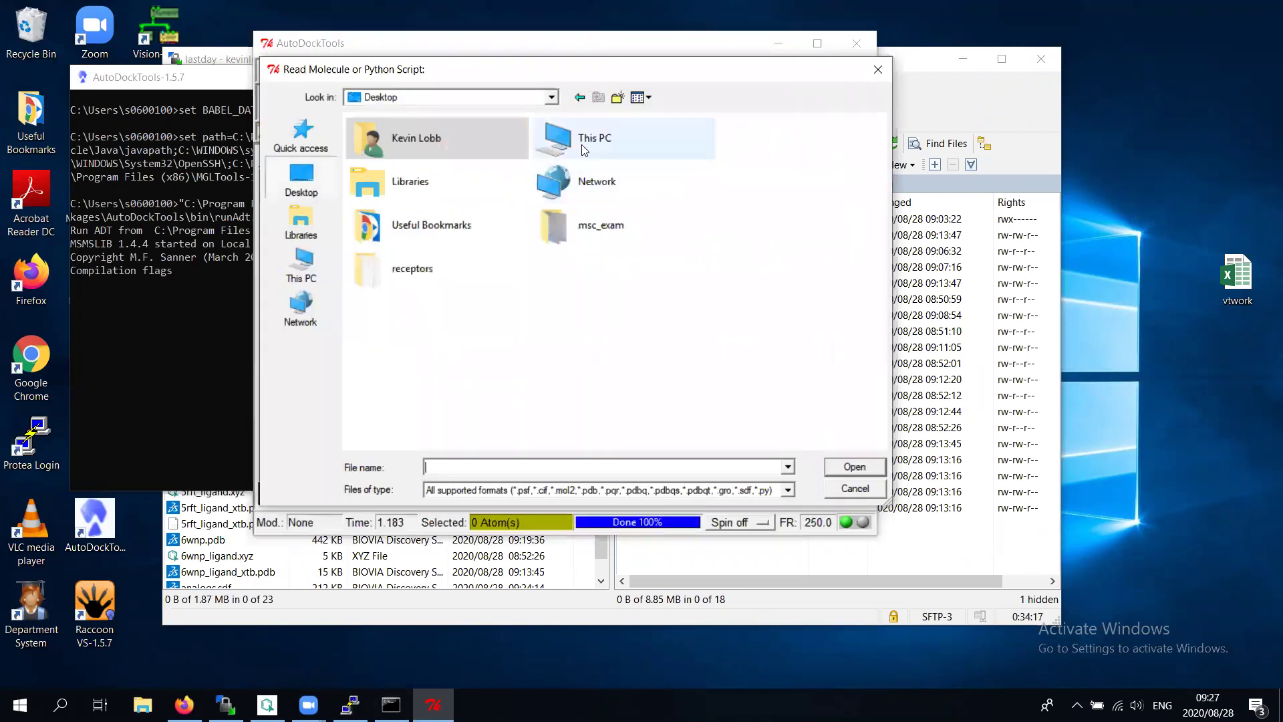
{"action": "double_click", "coordinate": [404, 255]}
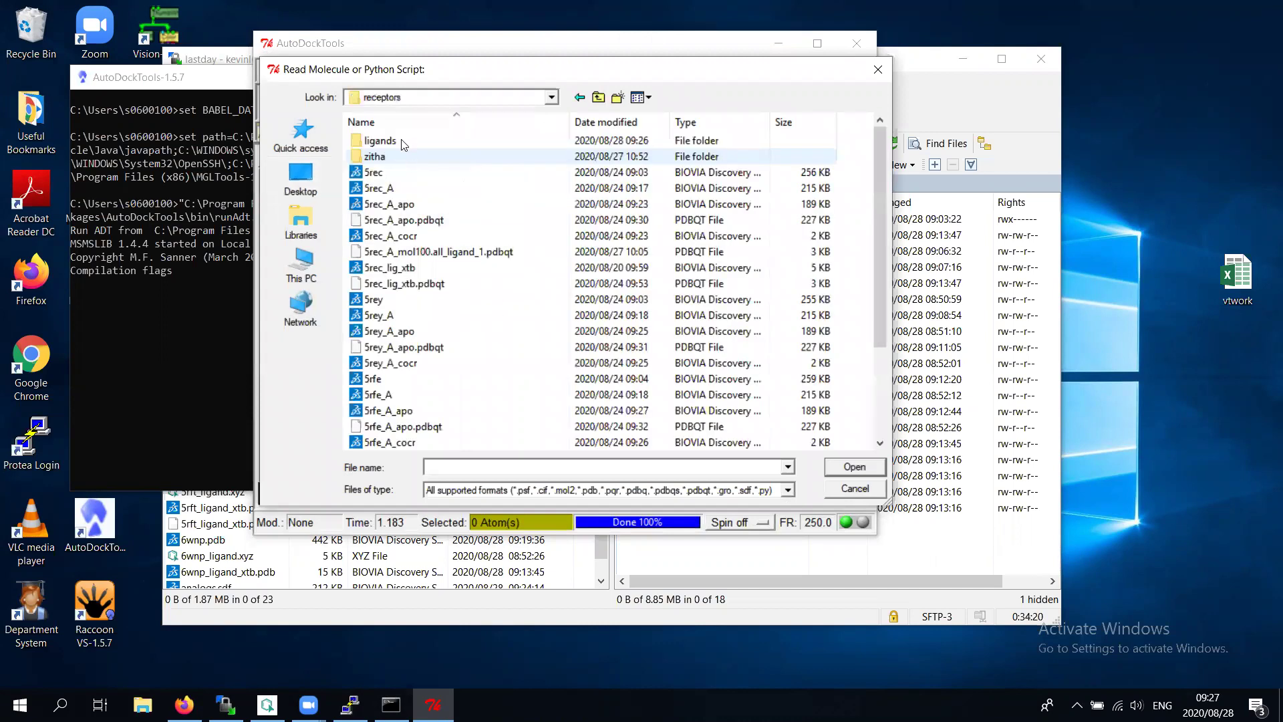
{"action": "double_click", "coordinate": [381, 140]}
{"action": "left_click", "coordinate": [386, 219]}
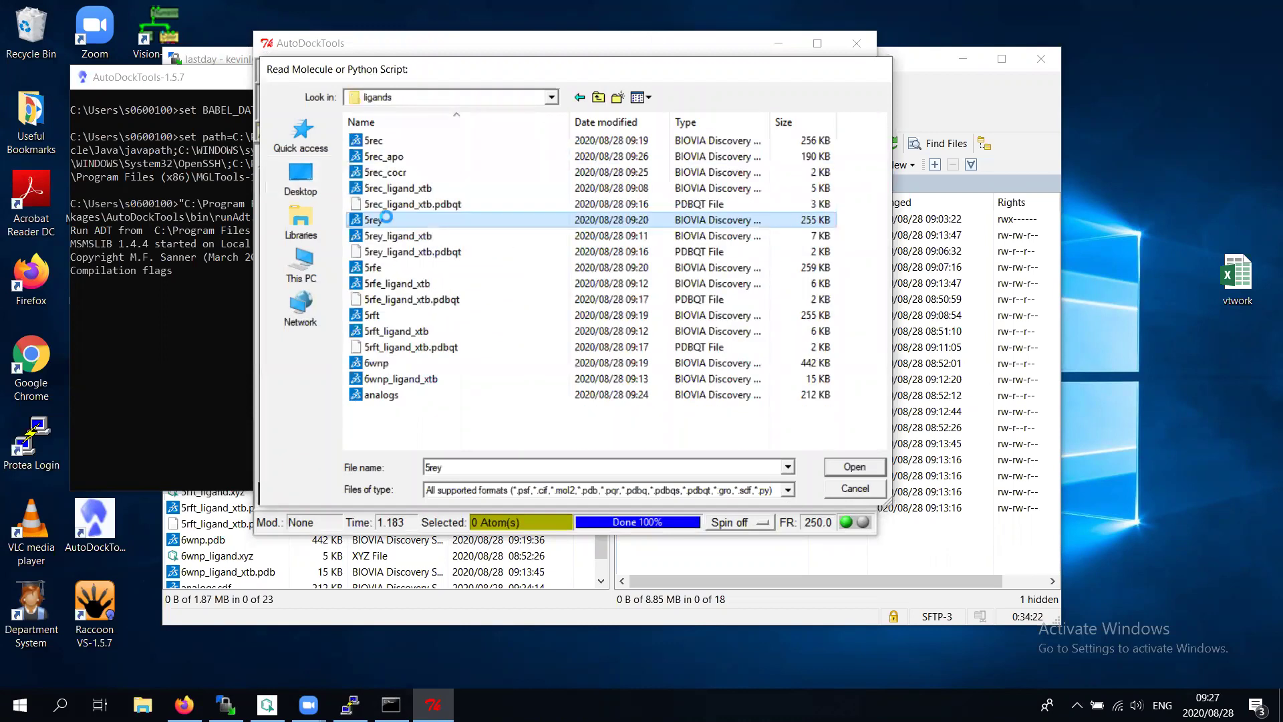
{"action": "key", "text": "Return"}
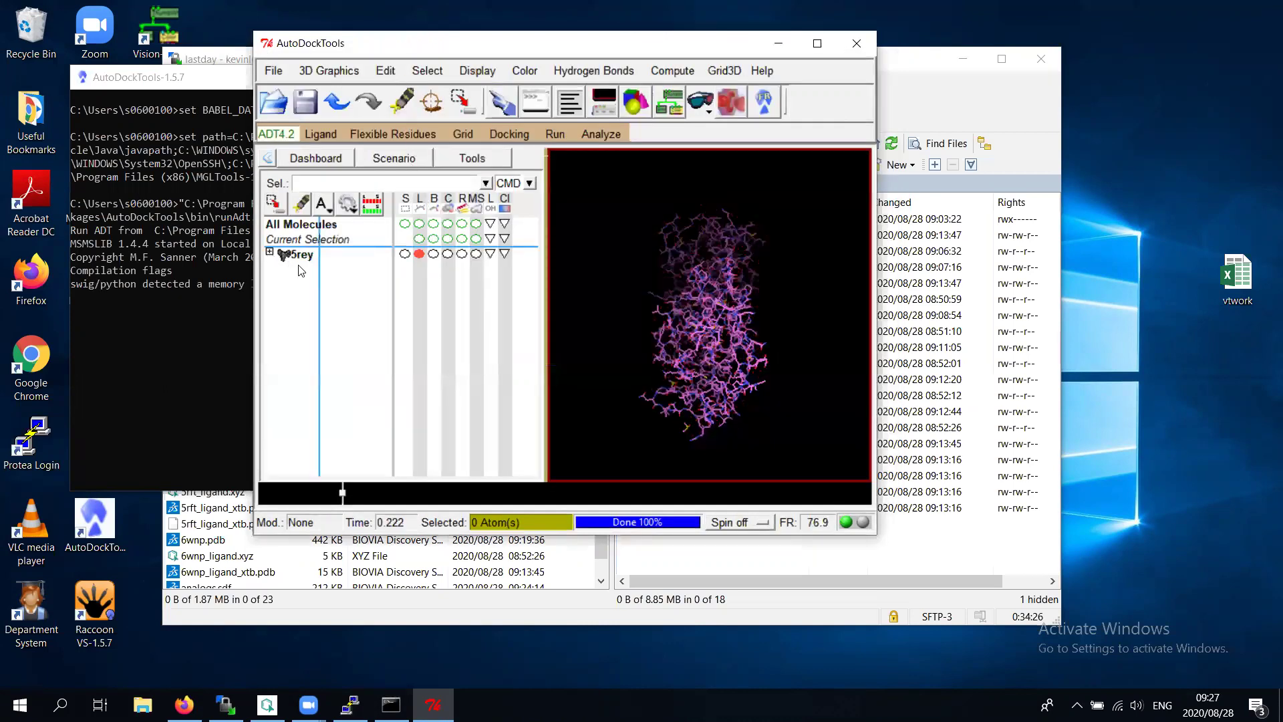
Expand 5rey chain A, select DMS401–DMS403 and delete their atoms
{"action": "left_click", "coordinate": [270, 253]}
{"action": "left_click", "coordinate": [286, 267]}
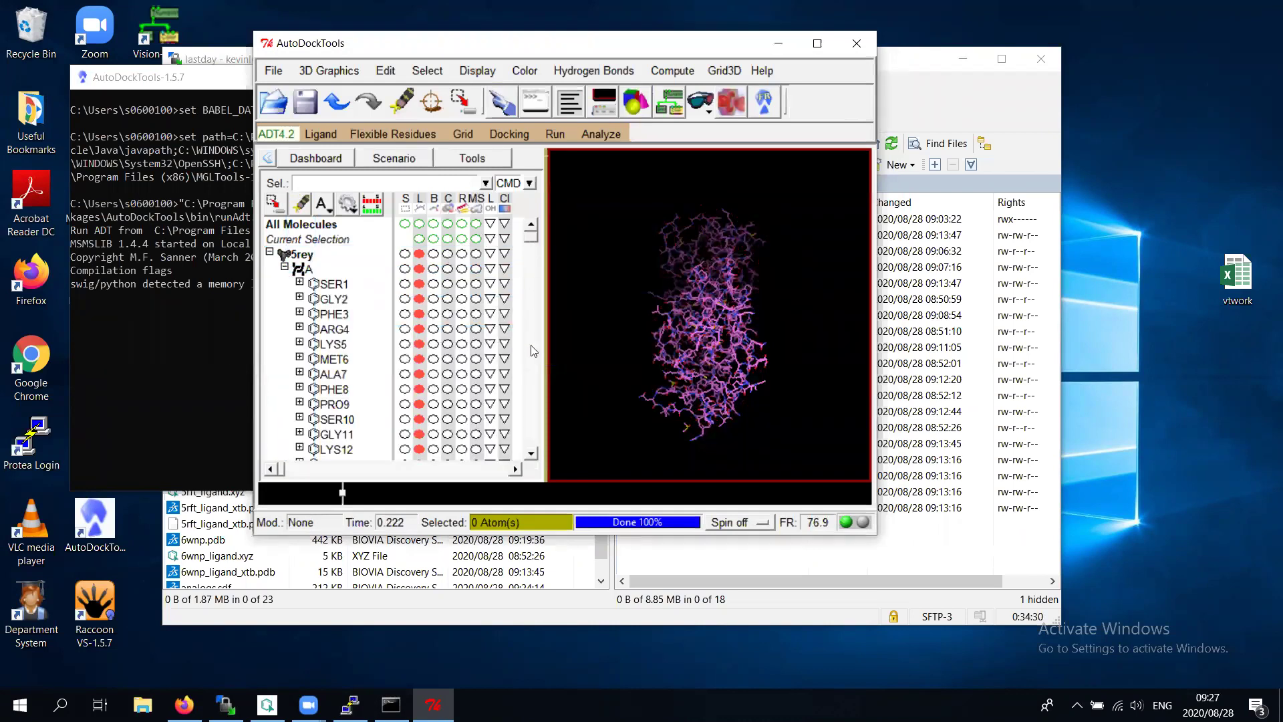
{"action": "scroll", "coordinate": [533, 365], "scroll_direction": "down", "scroll_amount": 15}
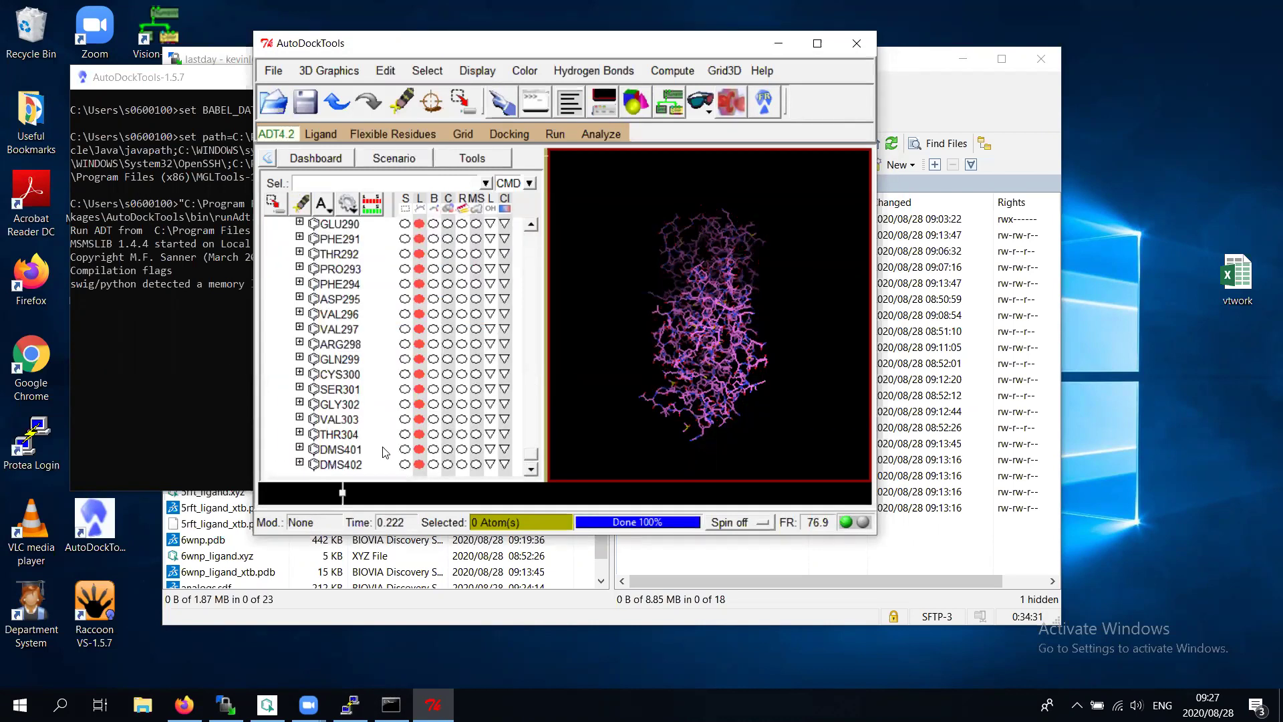
{"action": "left_click", "coordinate": [531, 456]}
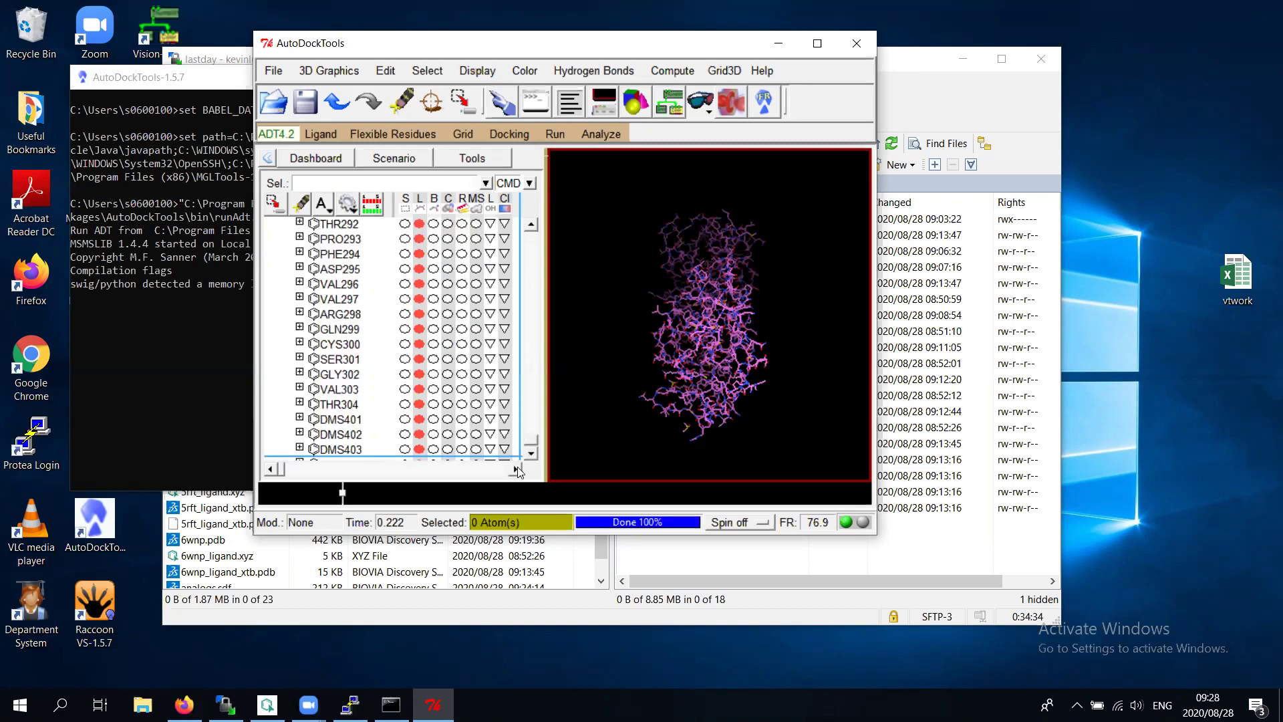
{"action": "left_click_drag", "start_coordinate": [472, 462], "coordinate": [407, 457]}
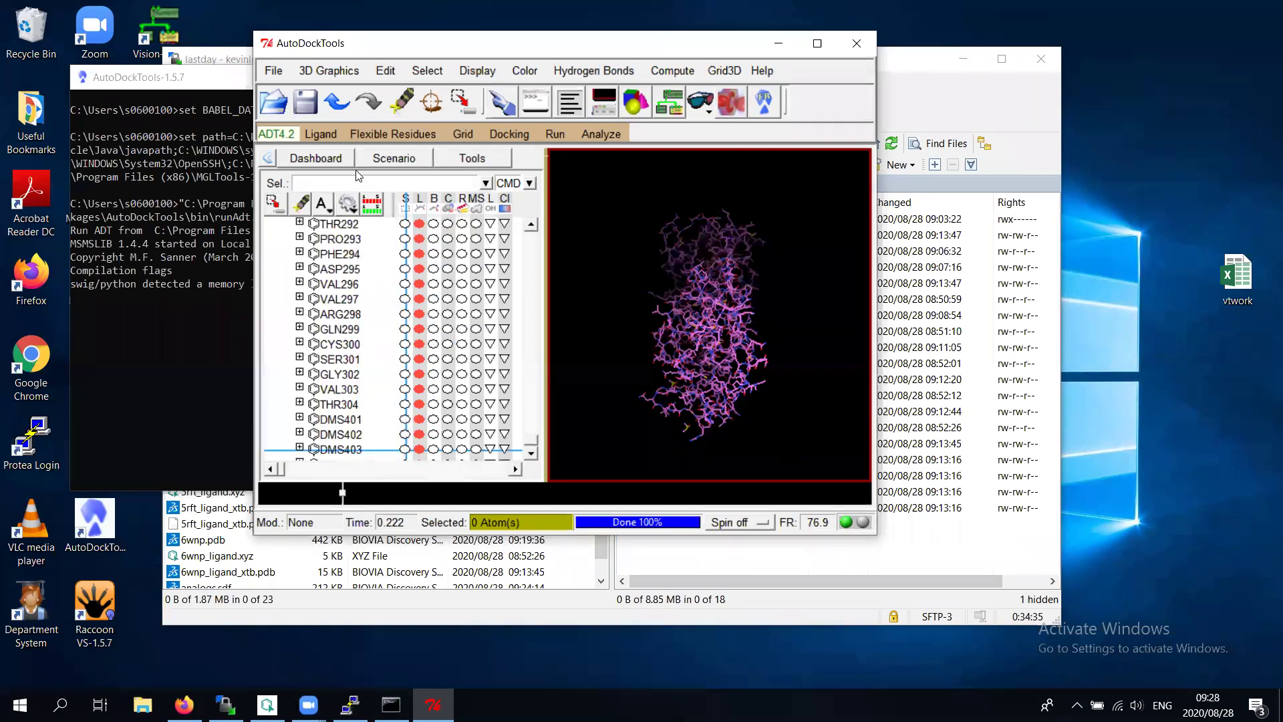
{"action": "left_click", "coordinate": [386, 71]}
{"action": "mouse_move", "coordinate": [421, 155]}
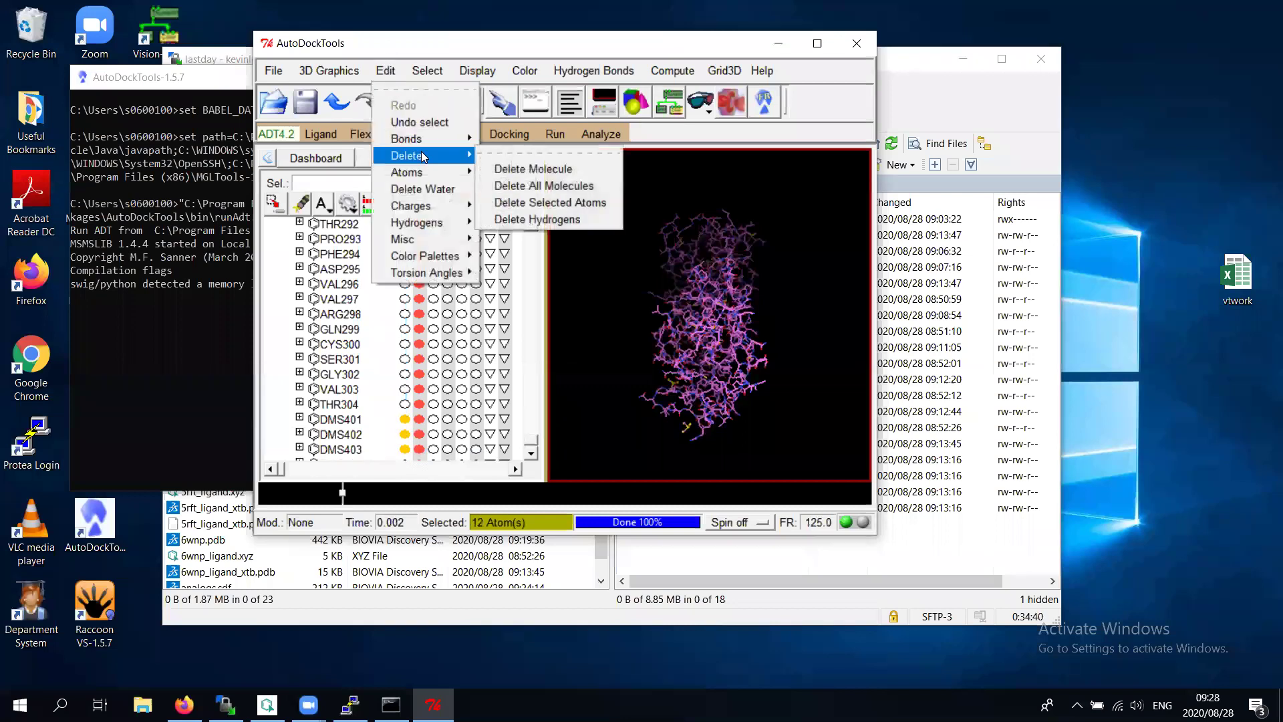
{"action": "left_click", "coordinate": [560, 200]}
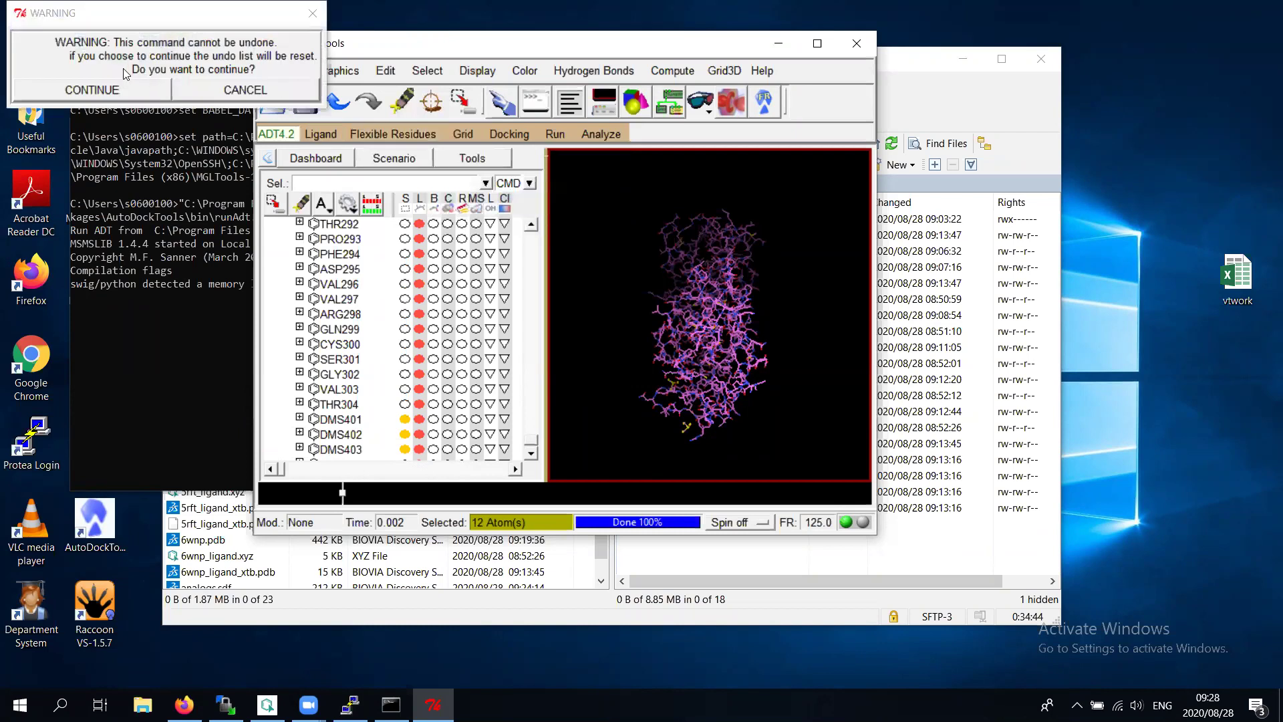
{"action": "left_click", "coordinate": [92, 90]}
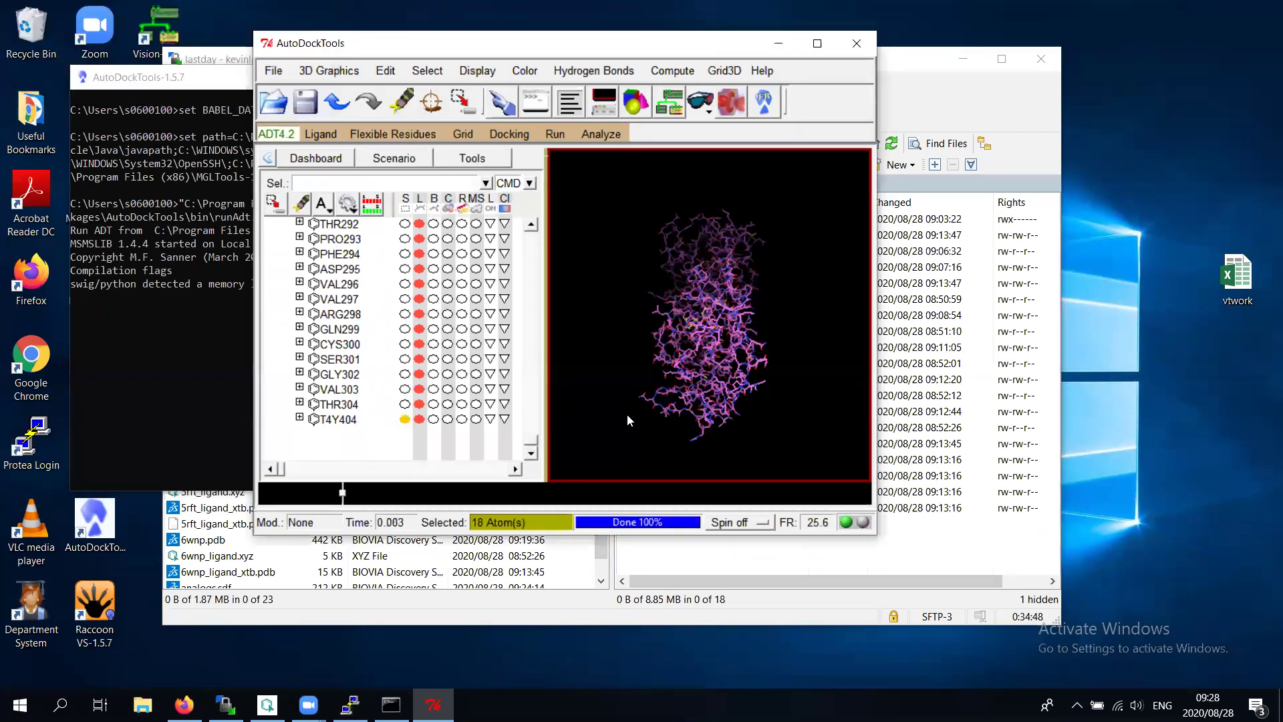
Select the T4Y404 ligand and display it as spheres
{"action": "left_click", "coordinate": [404, 419]}
{"action": "left_click", "coordinate": [462, 421]}
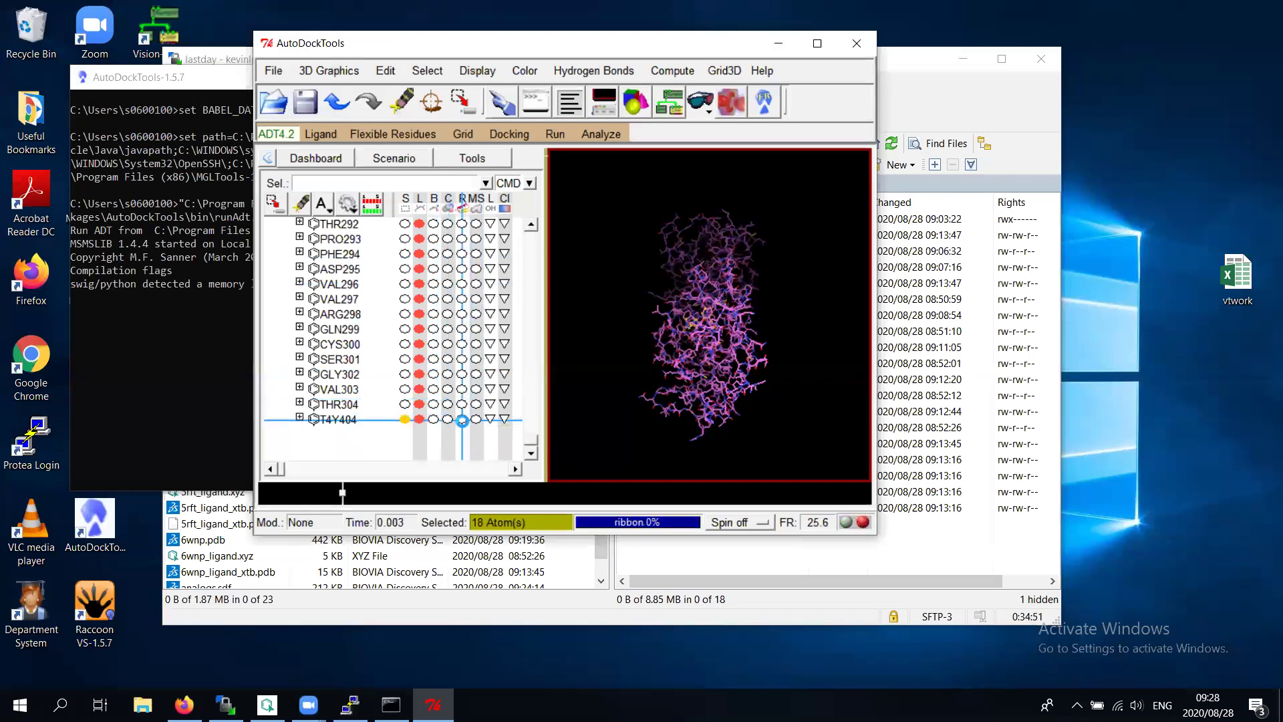
{"action": "left_click", "coordinate": [463, 421]}
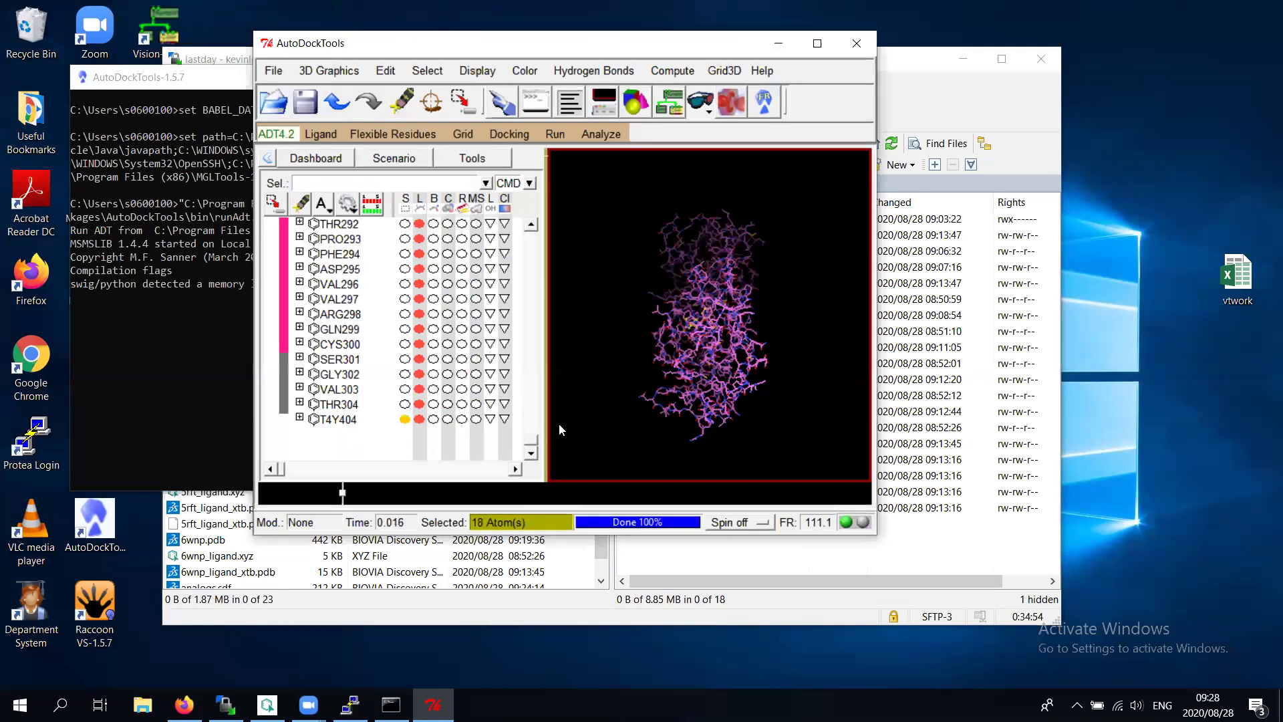
{"action": "left_click", "coordinate": [448, 421]}
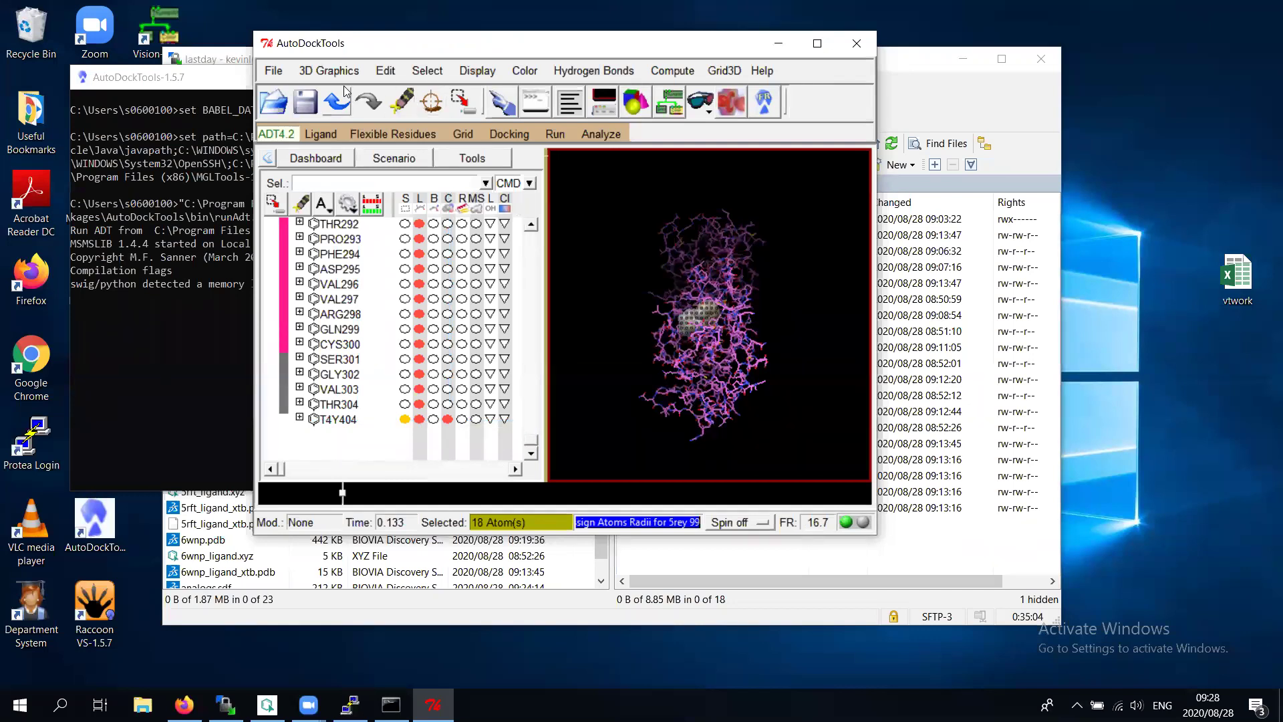
Start writing 5rey as a PDB and browse to Desktop\receptors\ligands
{"action": "left_click", "coordinate": [273, 71]}
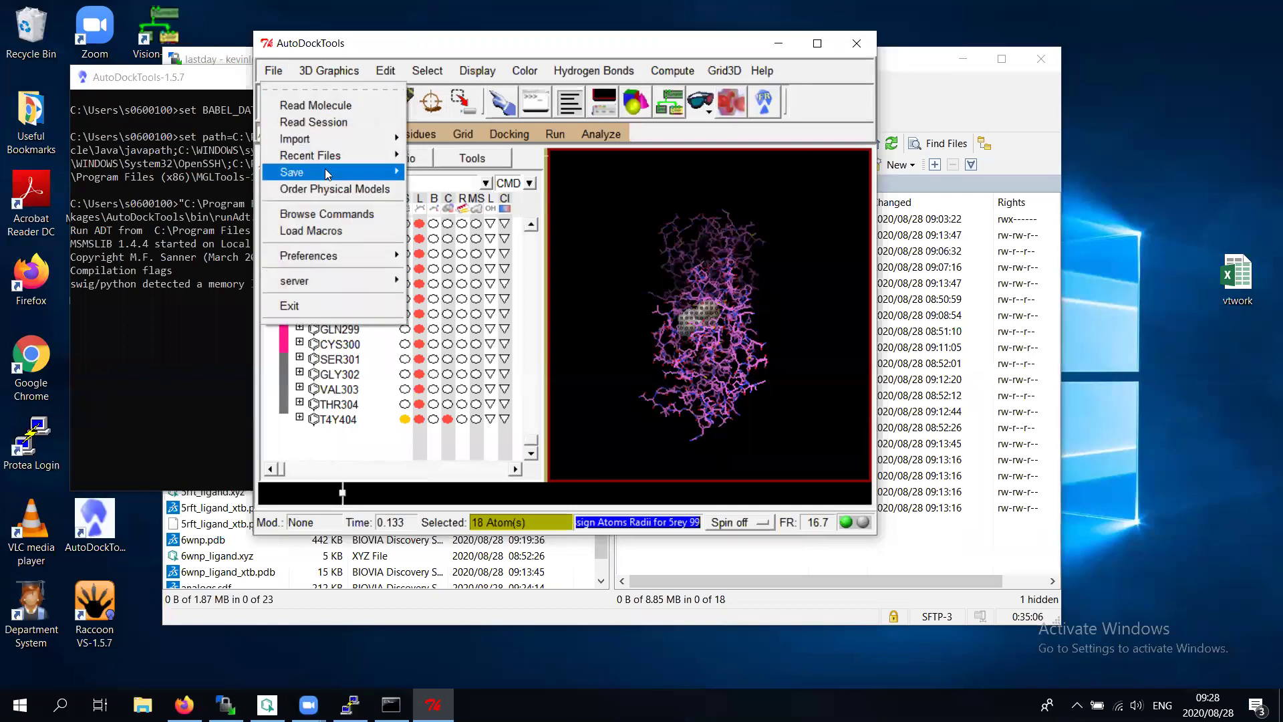
{"action": "mouse_move", "coordinate": [301, 172]}
{"action": "left_click", "coordinate": [457, 211]}
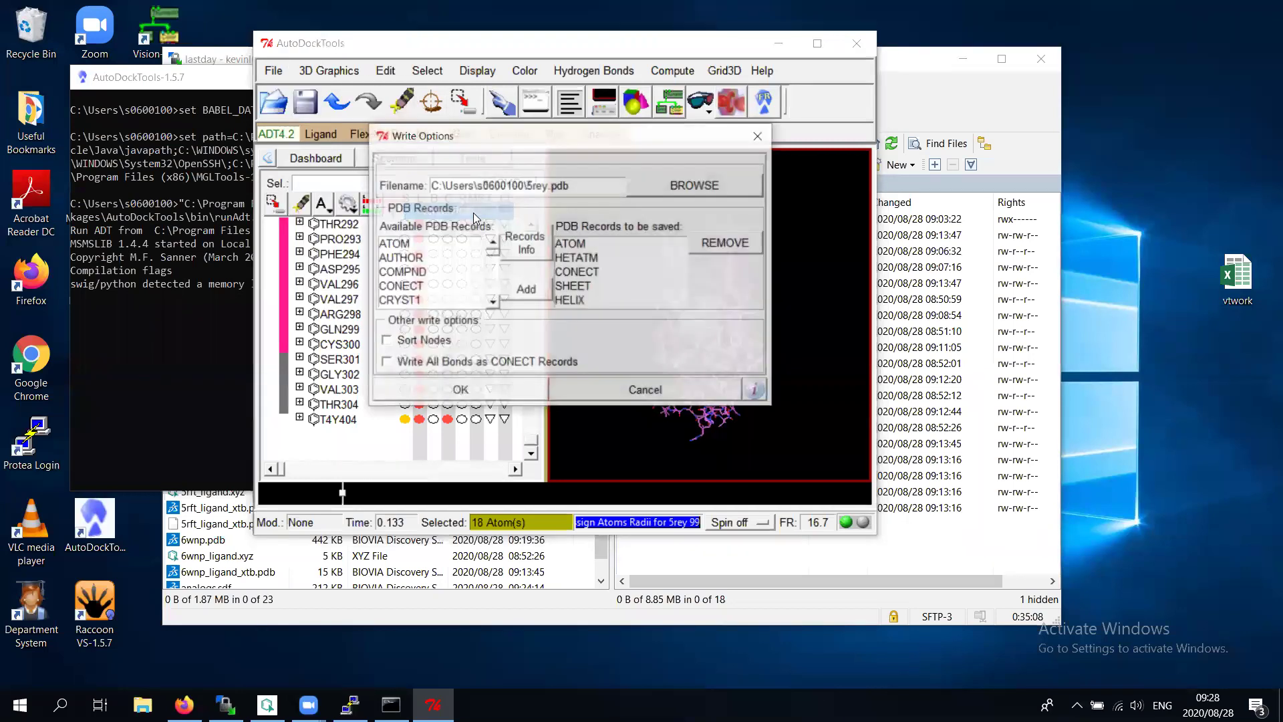
{"action": "left_click", "coordinate": [545, 185]}
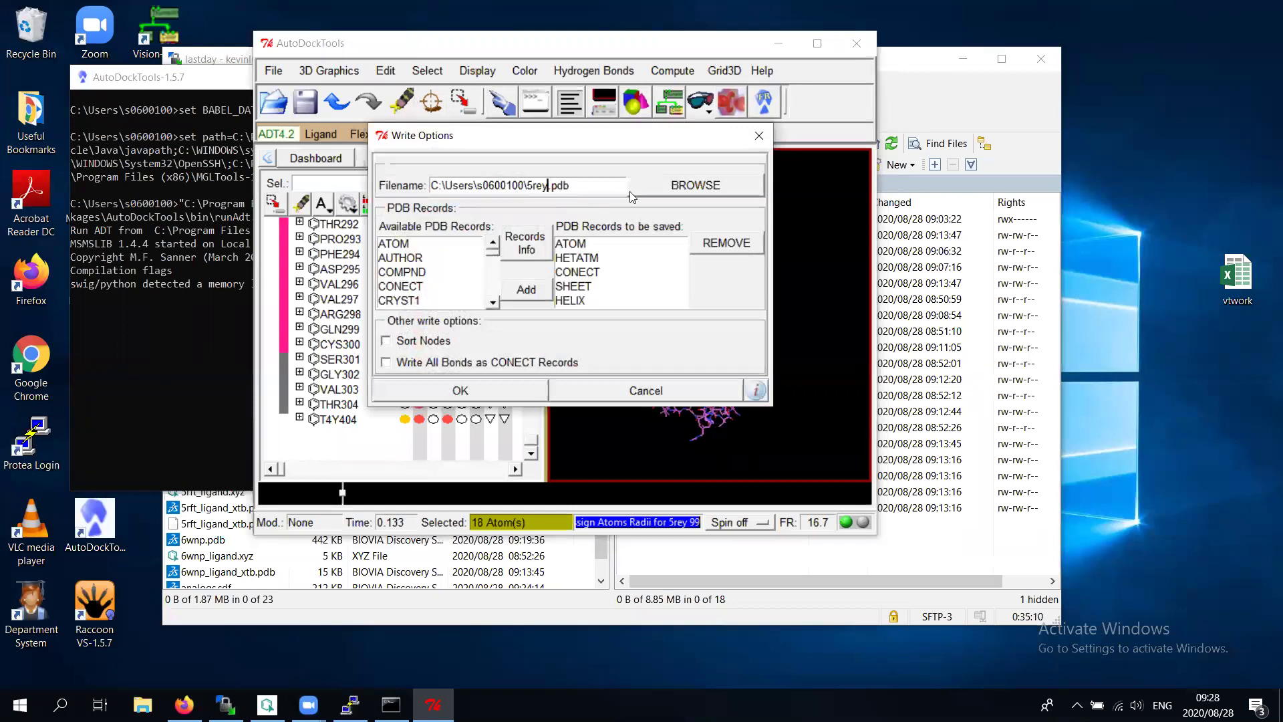
{"action": "left_click", "coordinate": [682, 189]}
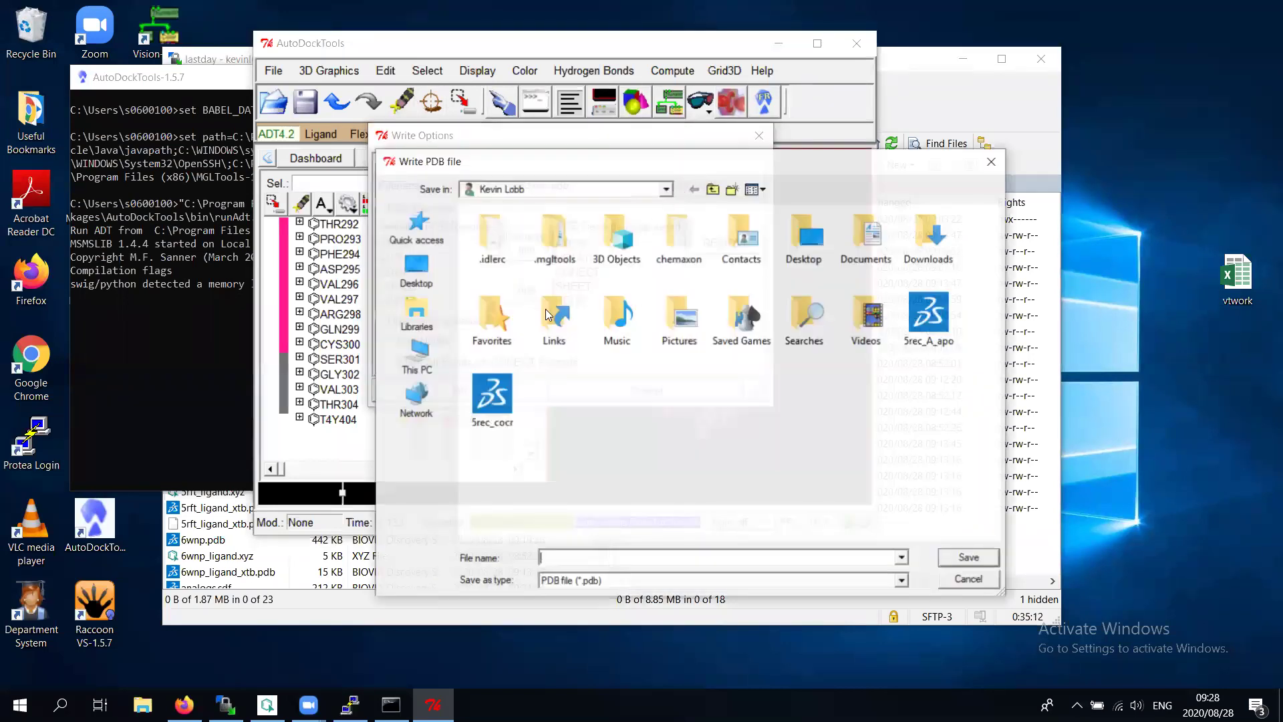
{"action": "double_click", "coordinate": [804, 237]}
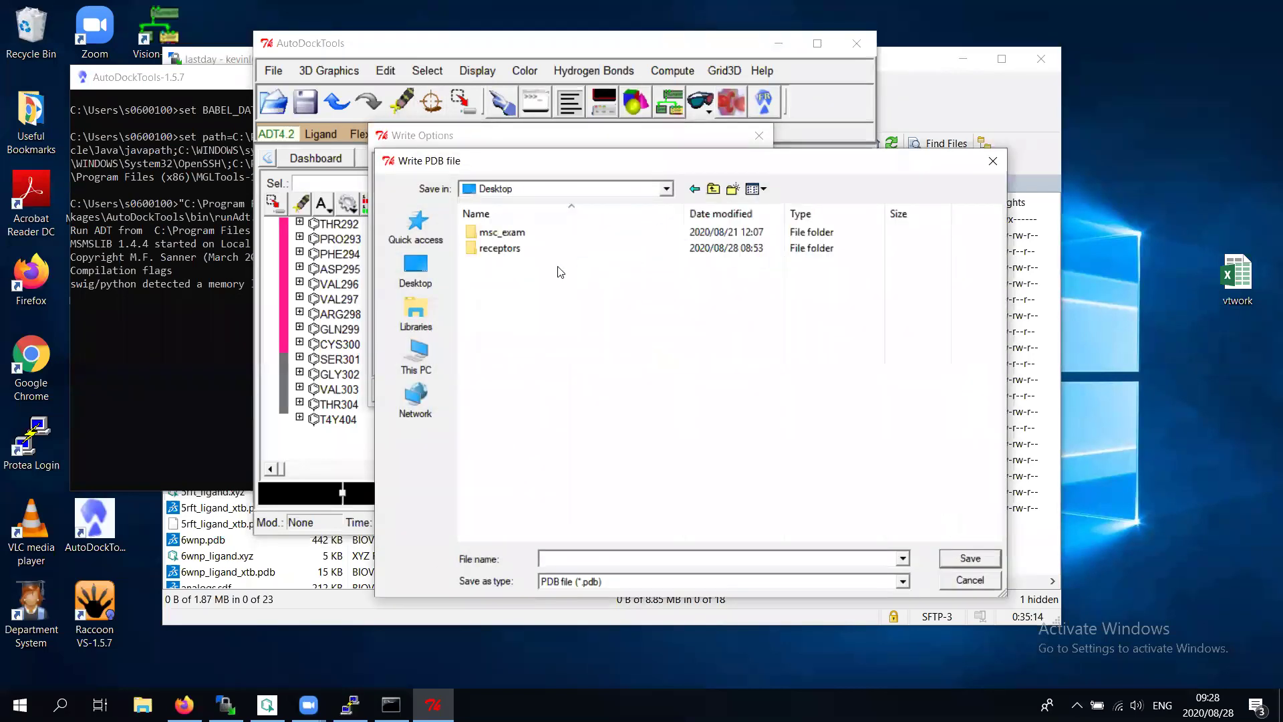
{"action": "double_click", "coordinate": [502, 249]}
{"action": "double_click", "coordinate": [495, 231]}
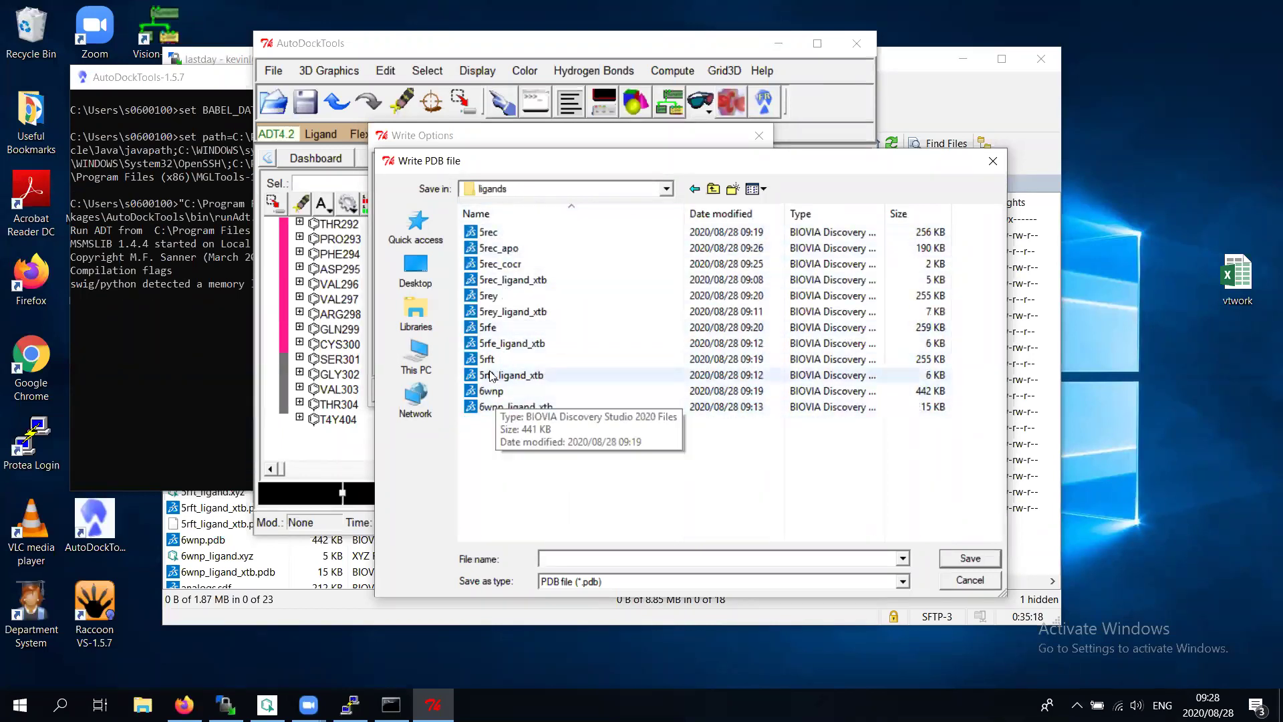
Name the output file 5rey_cocr and write the PDB file
{"action": "left_click", "coordinate": [492, 297]}
{"action": "left_click", "coordinate": [577, 560]}
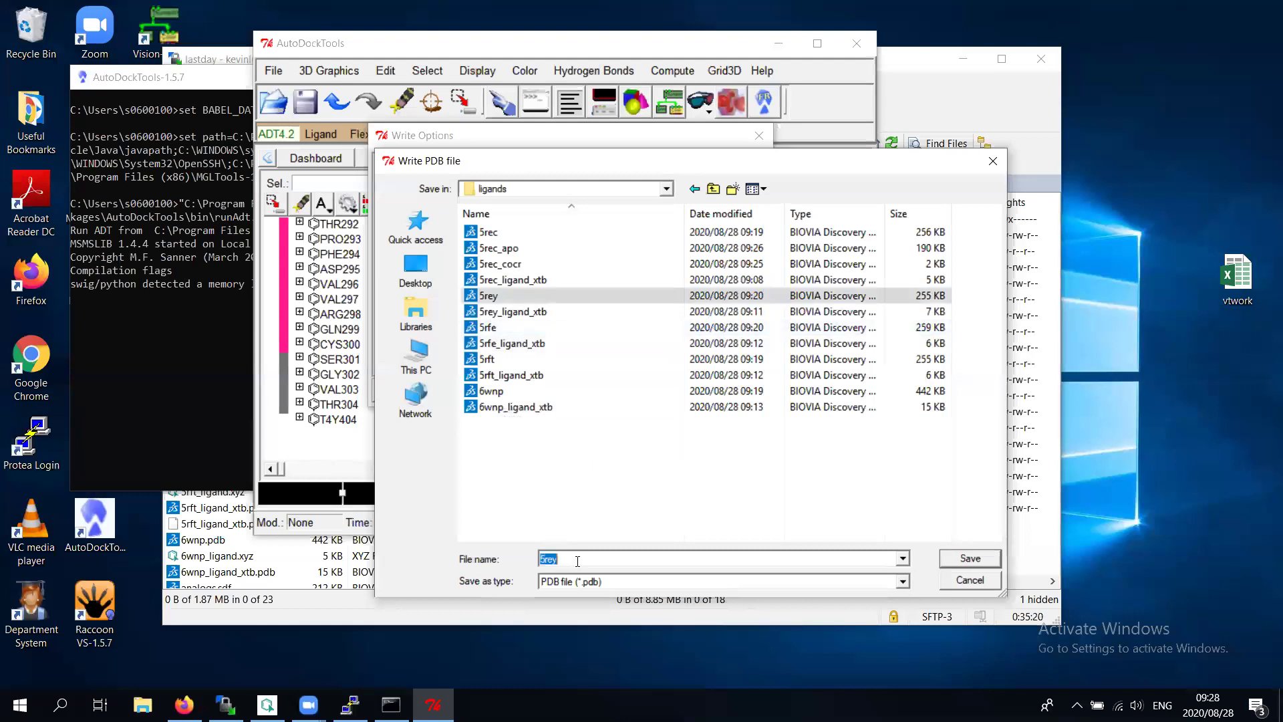
{"action": "left_click", "coordinate": [577, 560]}
{"action": "type", "text": "_cocr"}
{"action": "key", "text": "Return"}
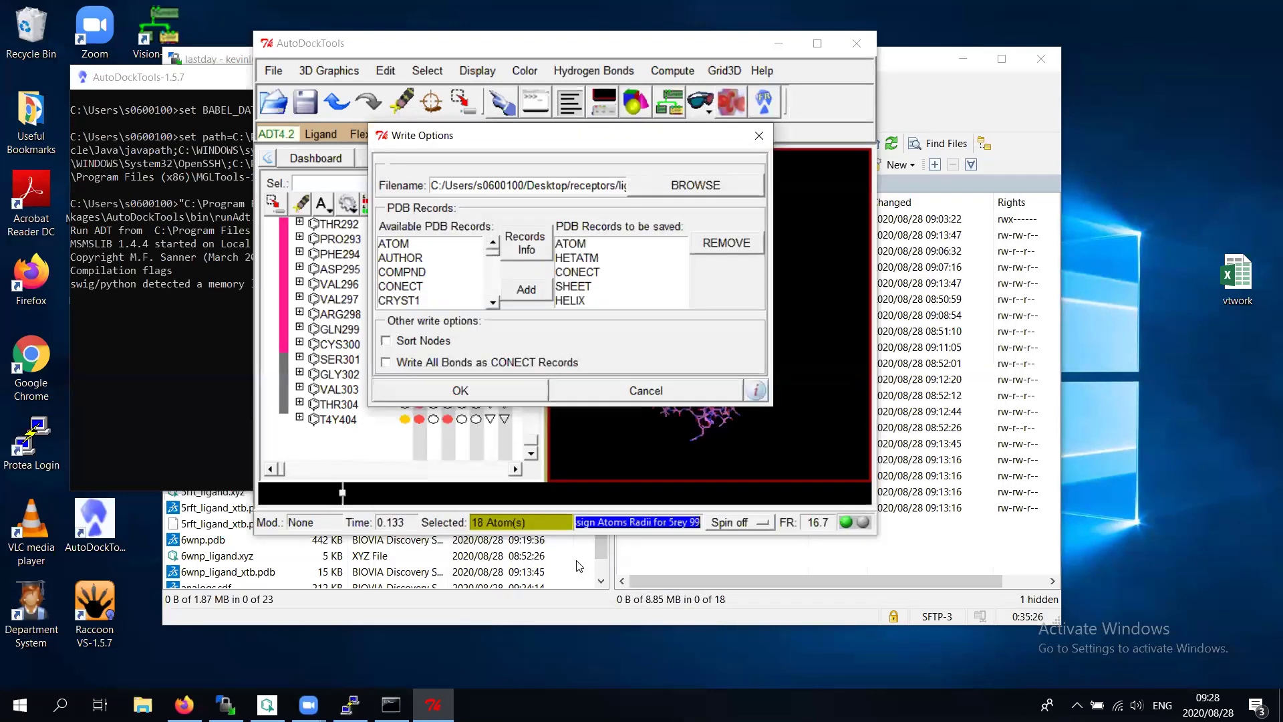
{"action": "left_click", "coordinate": [460, 390]}
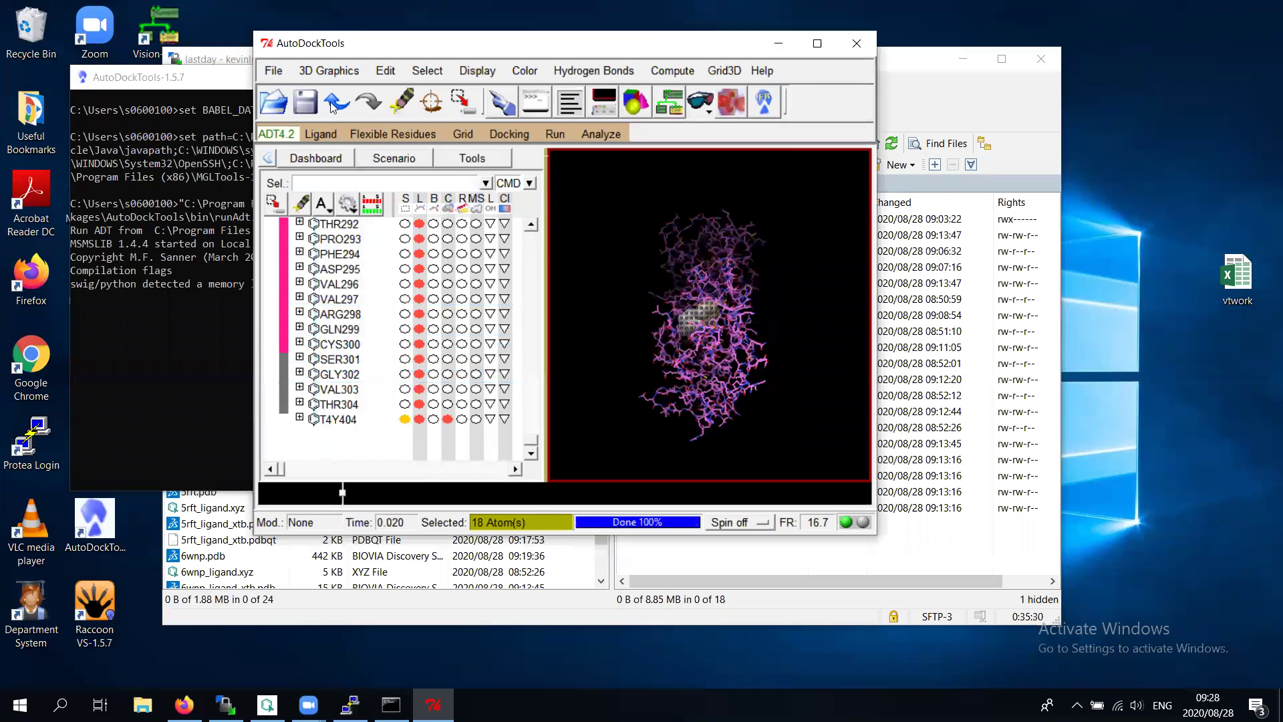
Delete the selected T4Y404 ligand atoms from 5rey, confirming the warning
{"action": "left_click", "coordinate": [385, 70]}
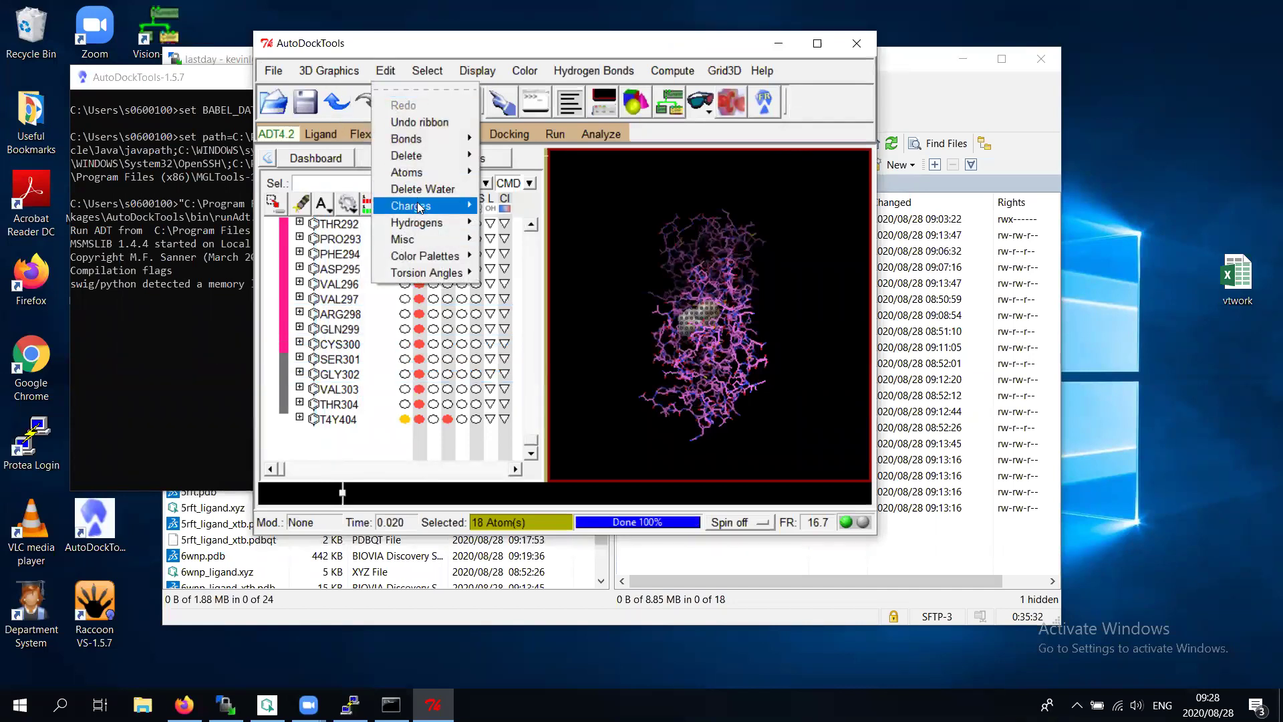
{"action": "mouse_move", "coordinate": [419, 156]}
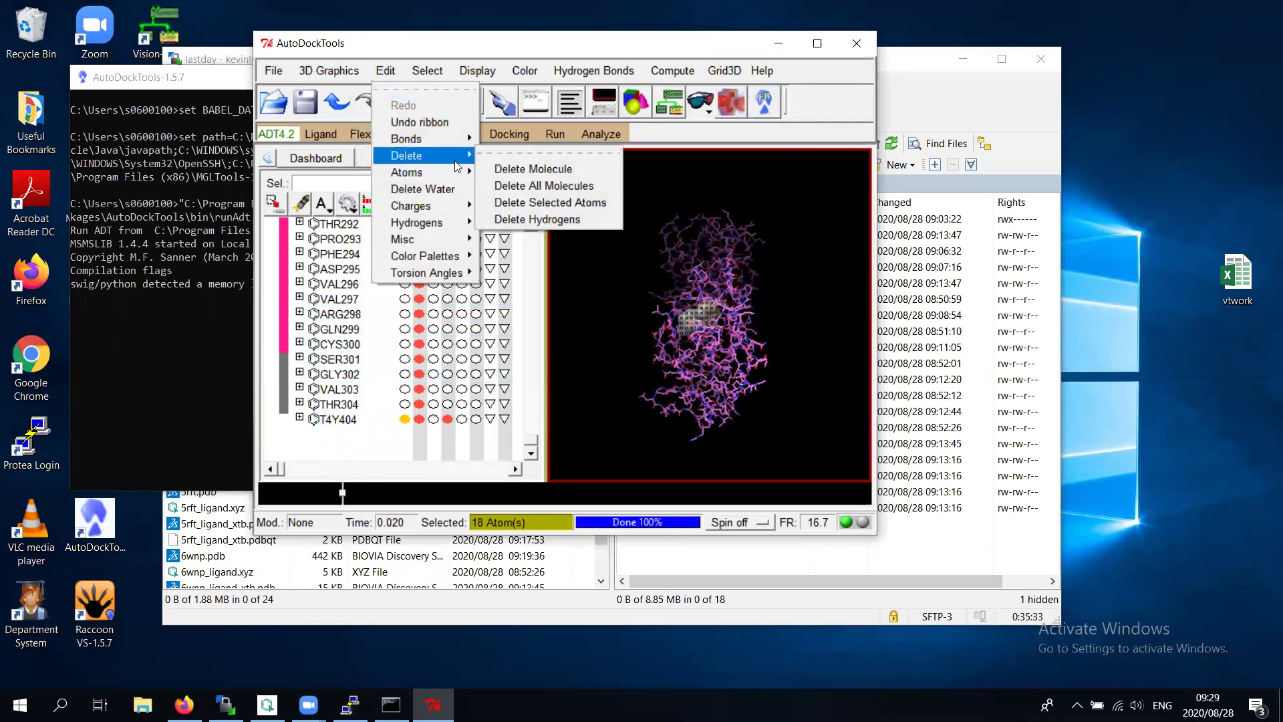
{"action": "left_click", "coordinate": [540, 202]}
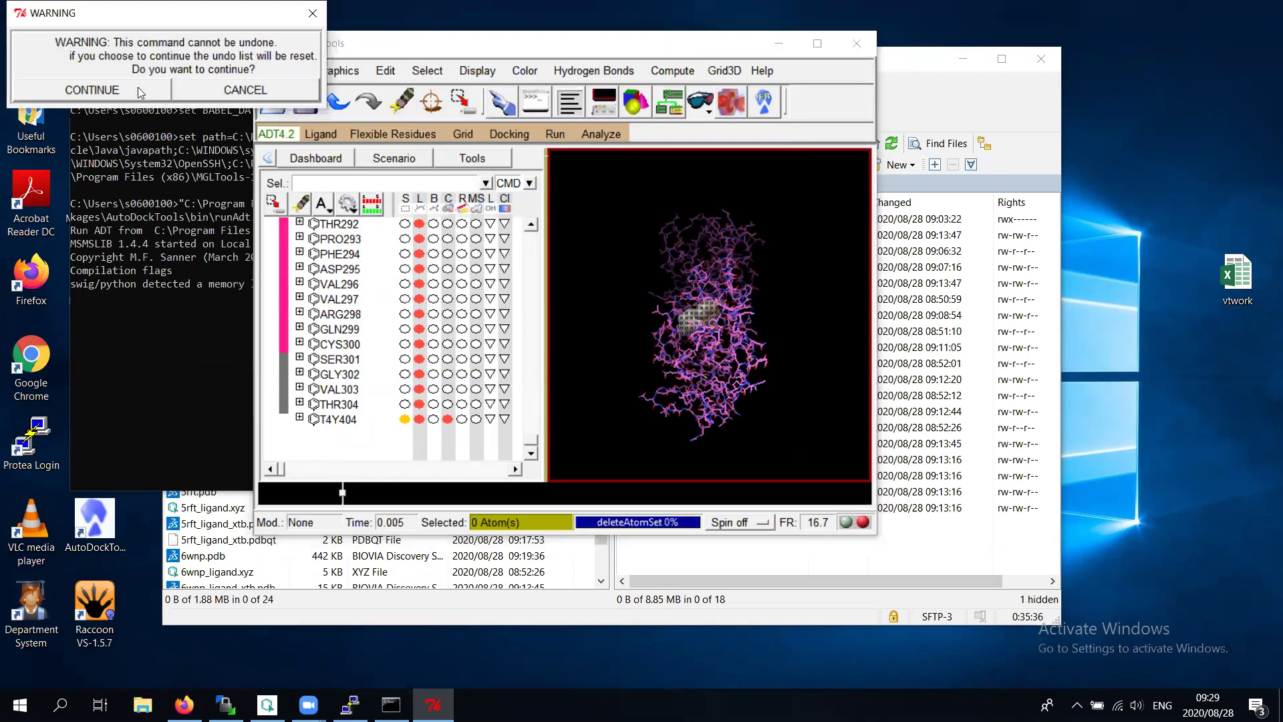
{"action": "left_click", "coordinate": [138, 87]}
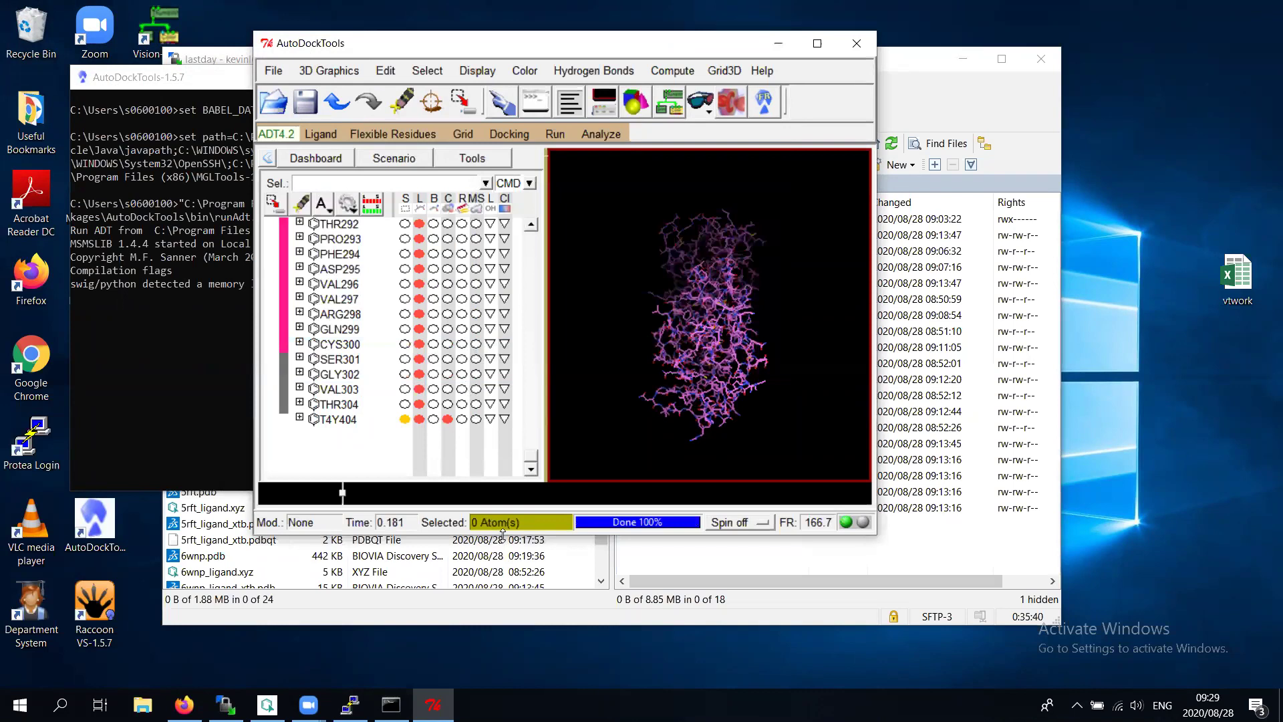
Start writing the structure as a PDB file into Desktop\receptors\ligands
{"action": "left_click", "coordinate": [270, 73]}
{"action": "mouse_move", "coordinate": [306, 168]}
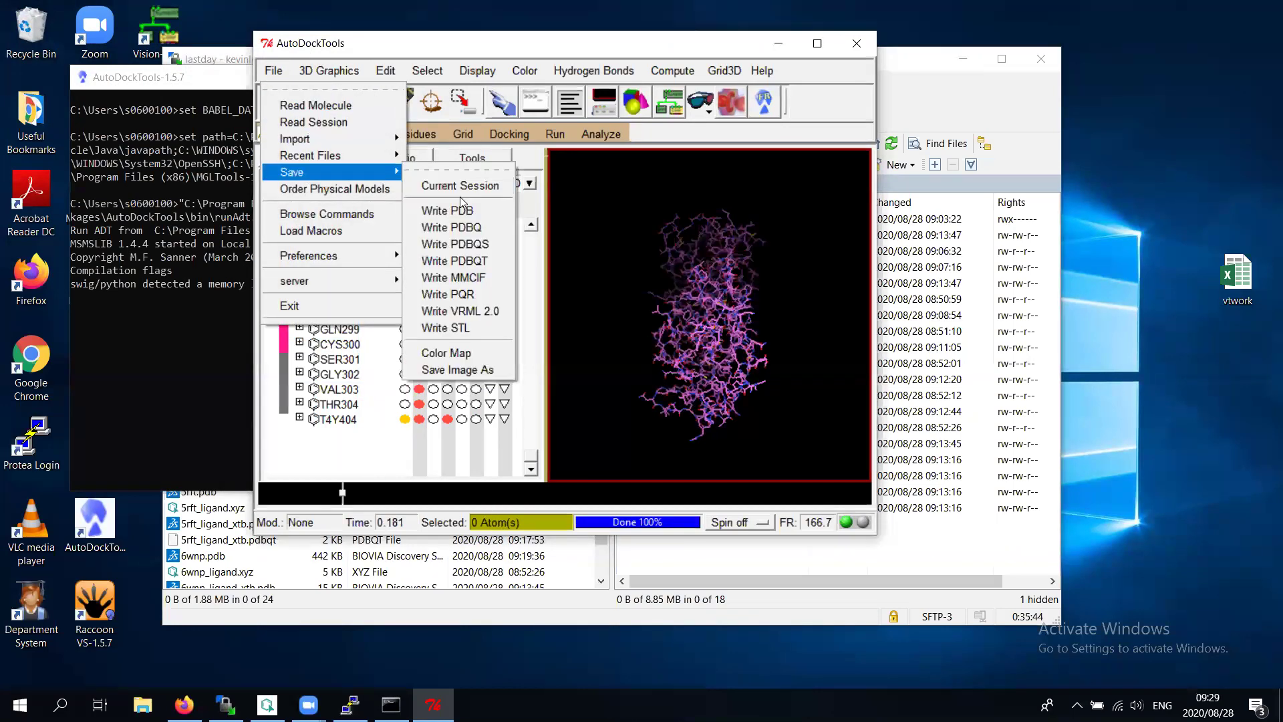
{"action": "left_click", "coordinate": [460, 210]}
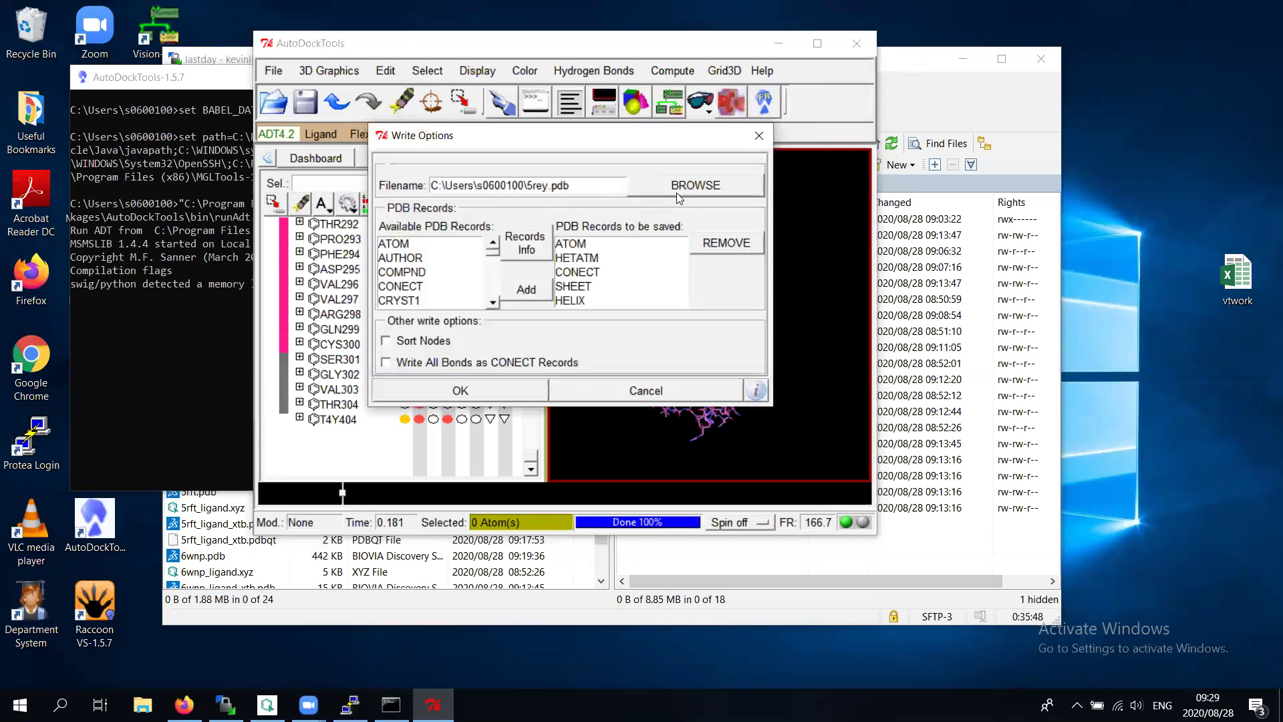
{"action": "left_click", "coordinate": [676, 175]}
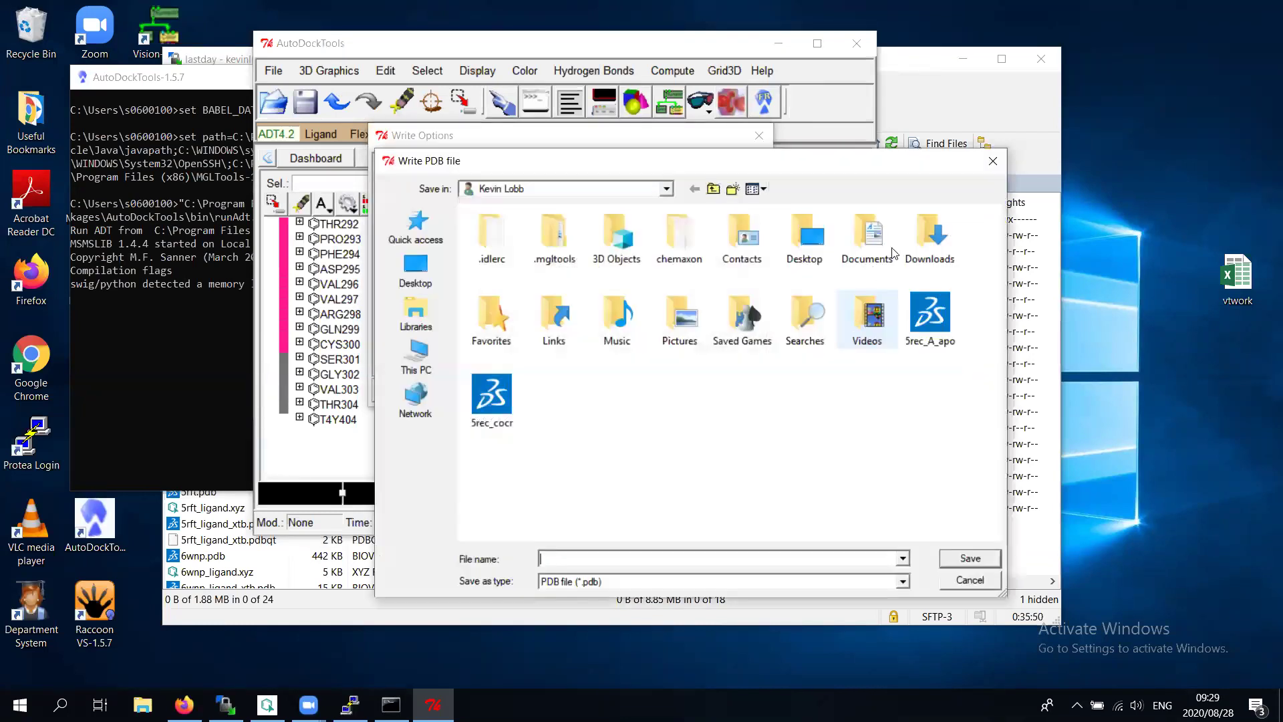
{"action": "double_click", "coordinate": [804, 237]}
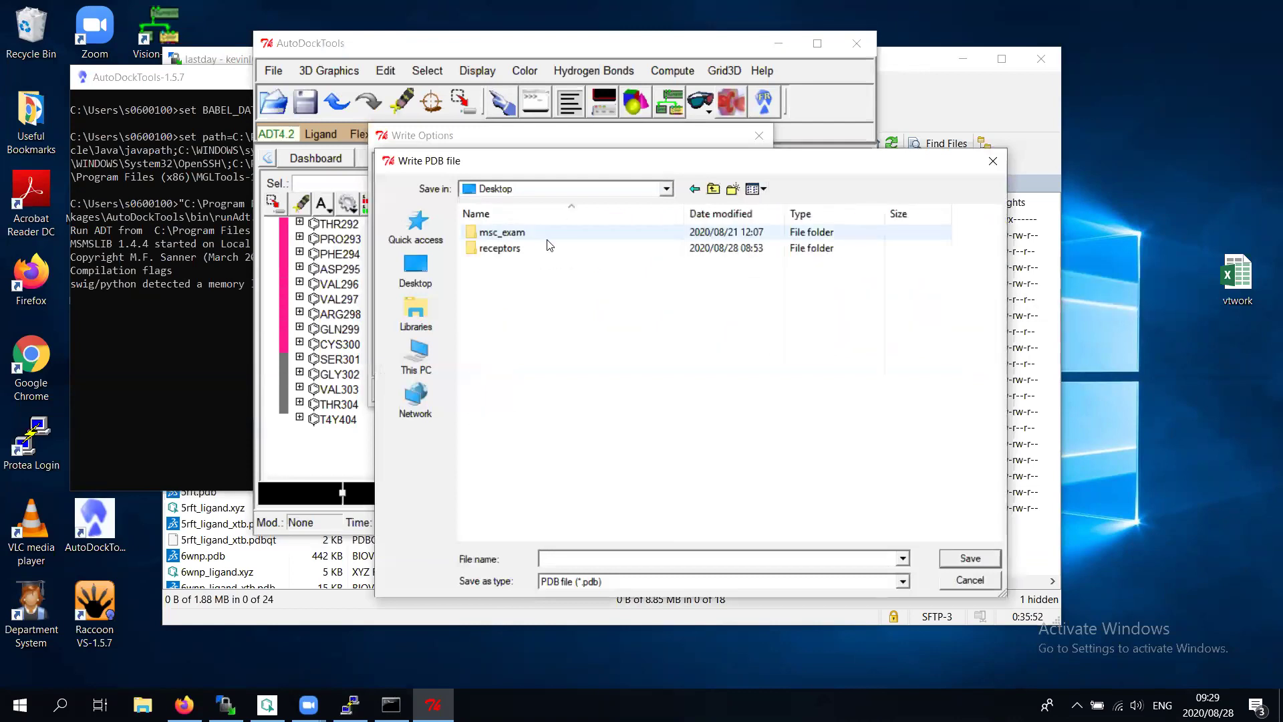
{"action": "double_click", "coordinate": [494, 248]}
{"action": "double_click", "coordinate": [481, 233]}
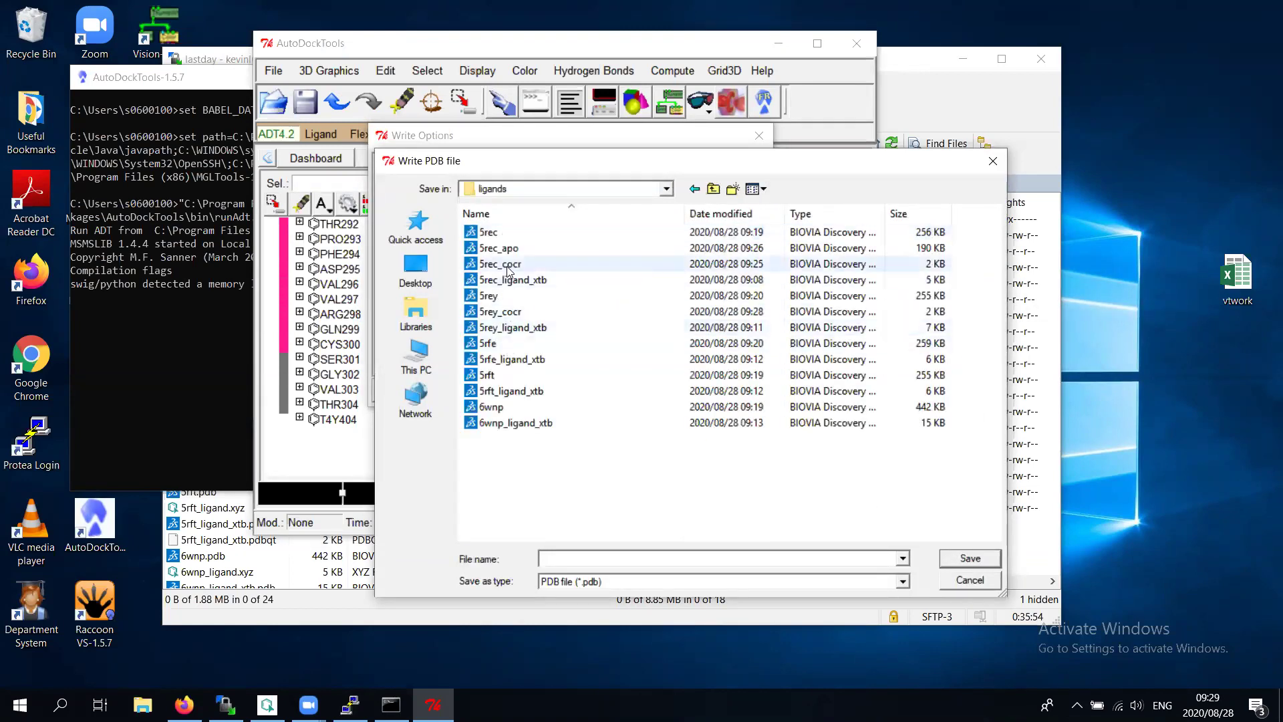
Save it as 5rey_apo.pdb with default write options, then close AutoDockTools
{"action": "left_click", "coordinate": [492, 295]}
{"action": "left_click", "coordinate": [581, 560]}
{"action": "left_click", "coordinate": [595, 558]}
{"action": "type", "text": "_apo"}
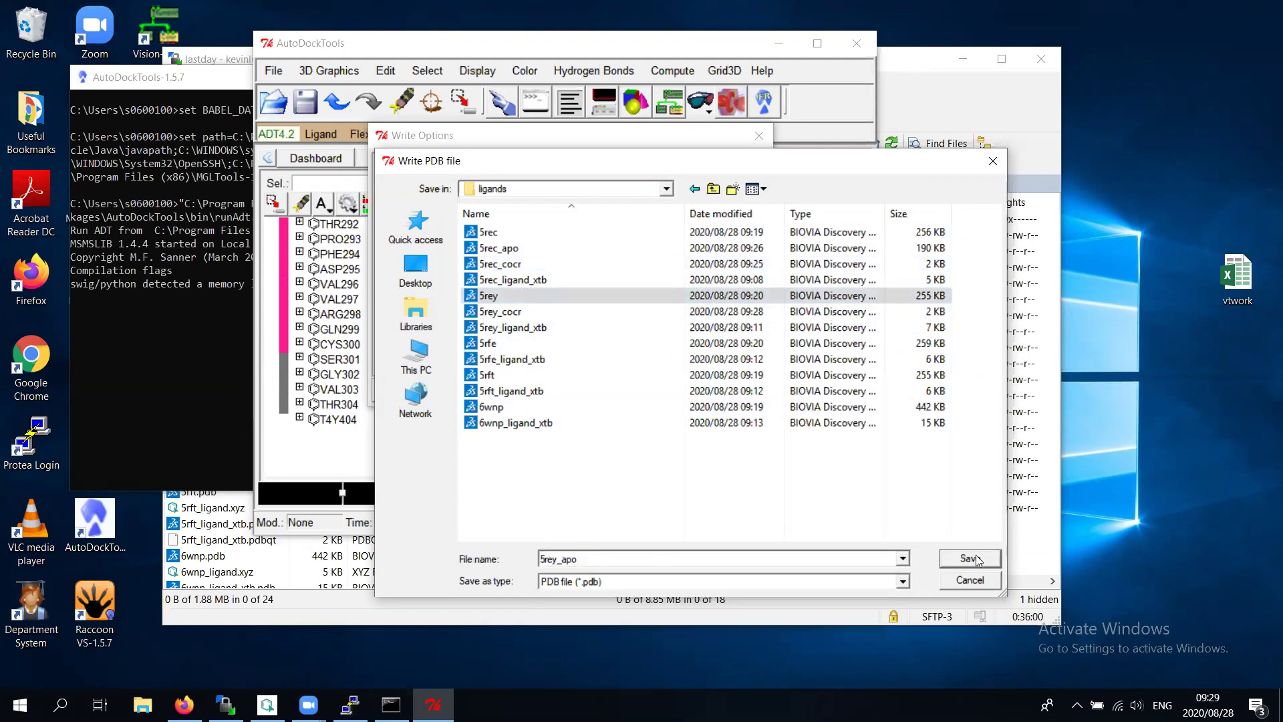
{"action": "left_click", "coordinate": [975, 560]}
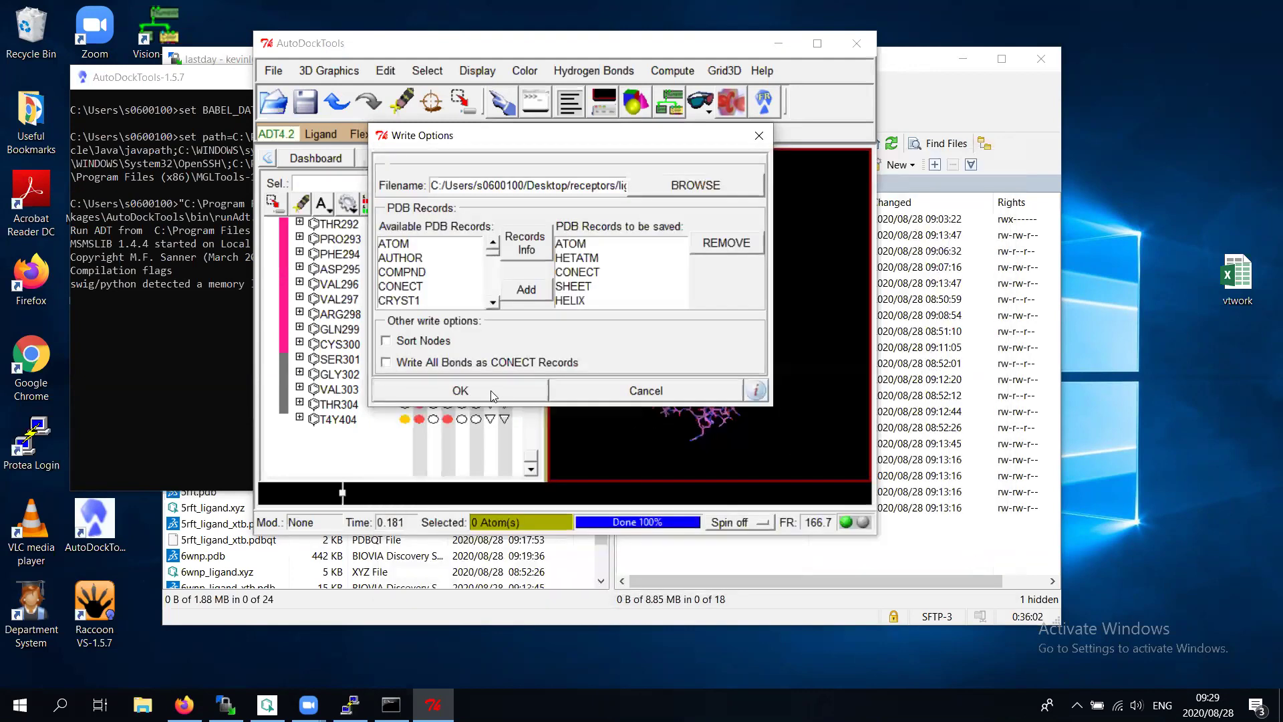
{"action": "left_click", "coordinate": [491, 390]}
{"action": "left_click", "coordinate": [864, 40]}
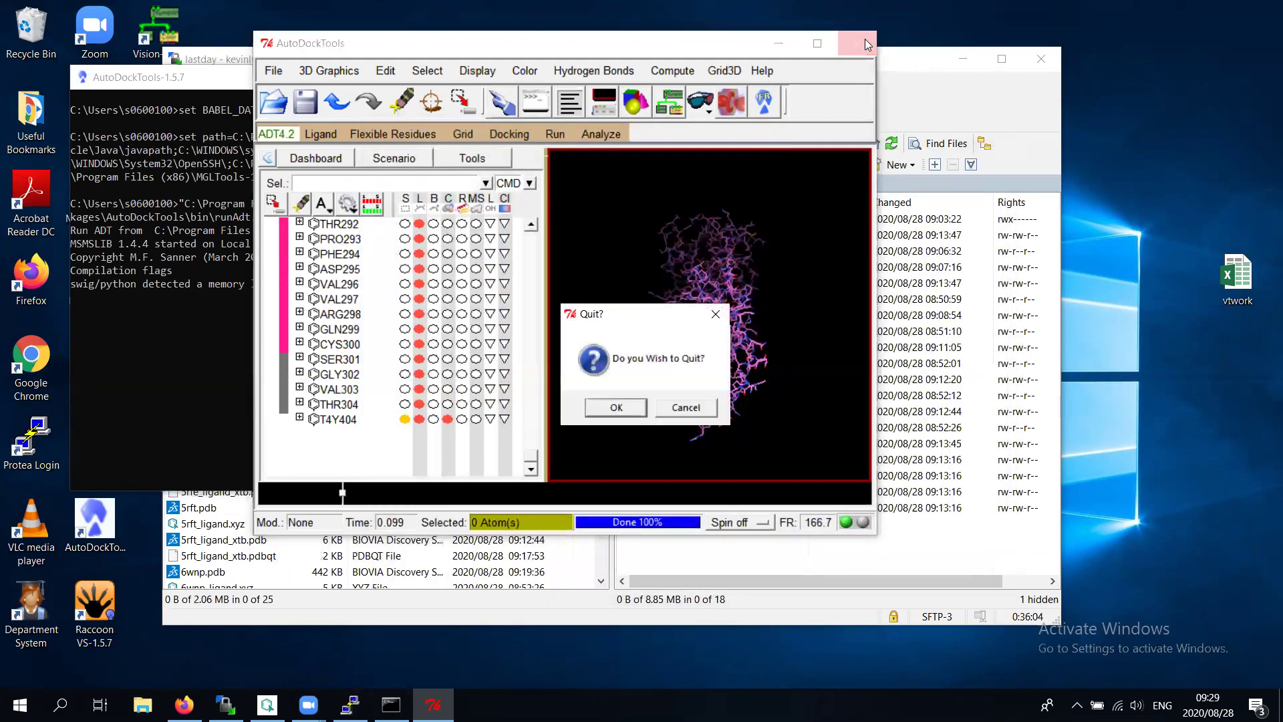
Confirm quitting AutoDockTools, refresh the local ligands folder and select all its files
{"action": "left_click", "coordinate": [625, 409]}
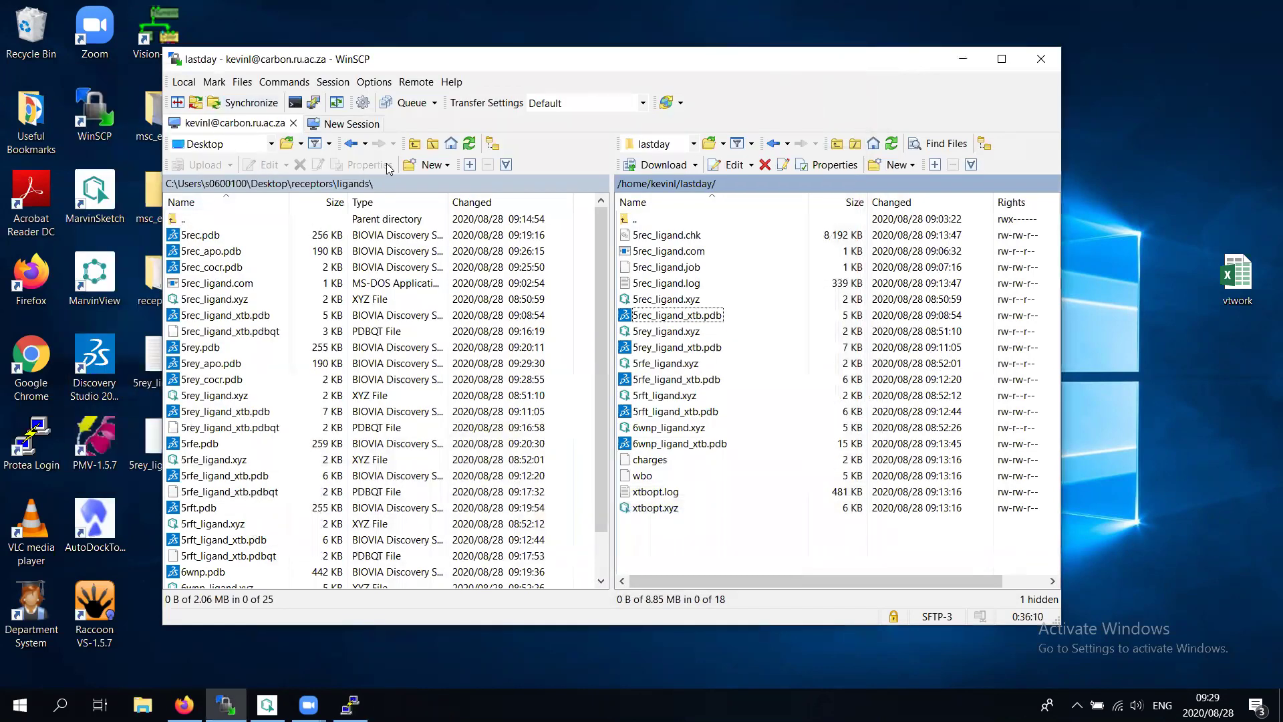
{"action": "left_click", "coordinate": [469, 143]}
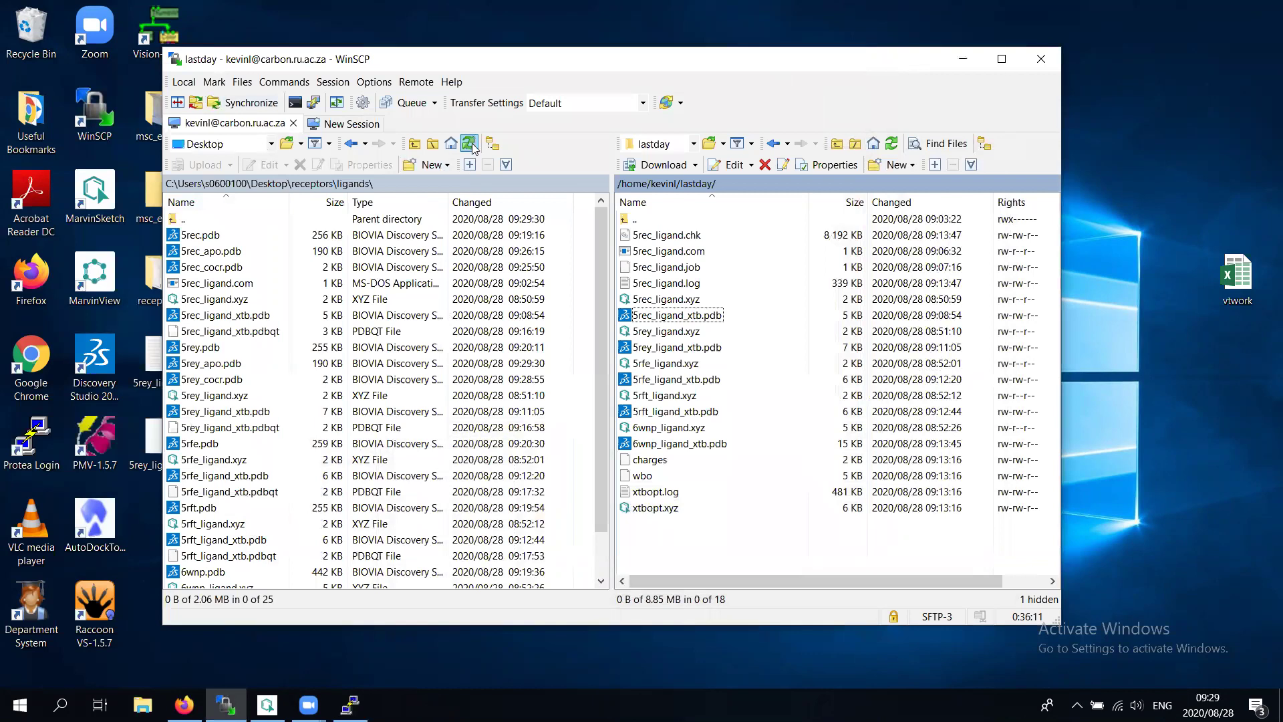
{"action": "left_click", "coordinate": [208, 234]}
{"action": "scroll", "coordinate": [284, 314], "scroll_direction": "down", "scroll_amount": 1}
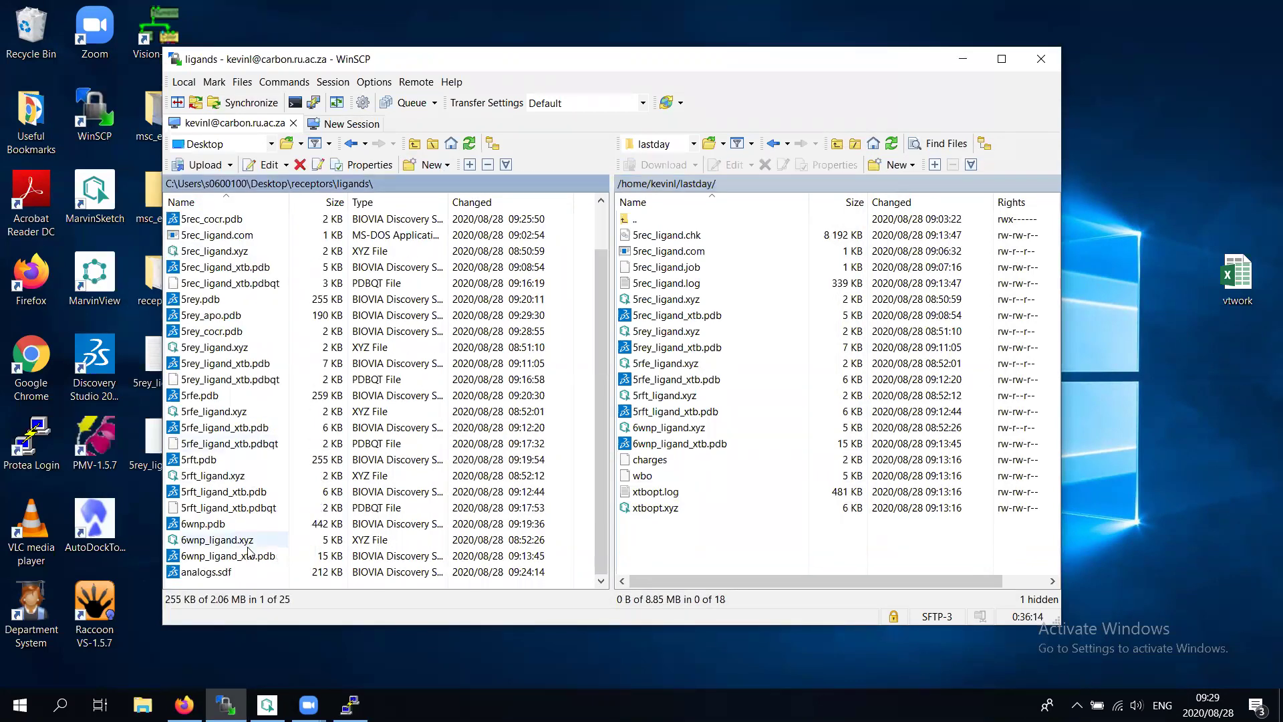
{"action": "left_click", "coordinate": [227, 572], "text": "shift"}
Upload the 25 files to the remote lastday folder, overwriting 5rec_ligand.com and 5rec_ligand.xyz
{"action": "left_click_drag", "start_coordinate": [227, 395], "coordinate": [782, 437]}
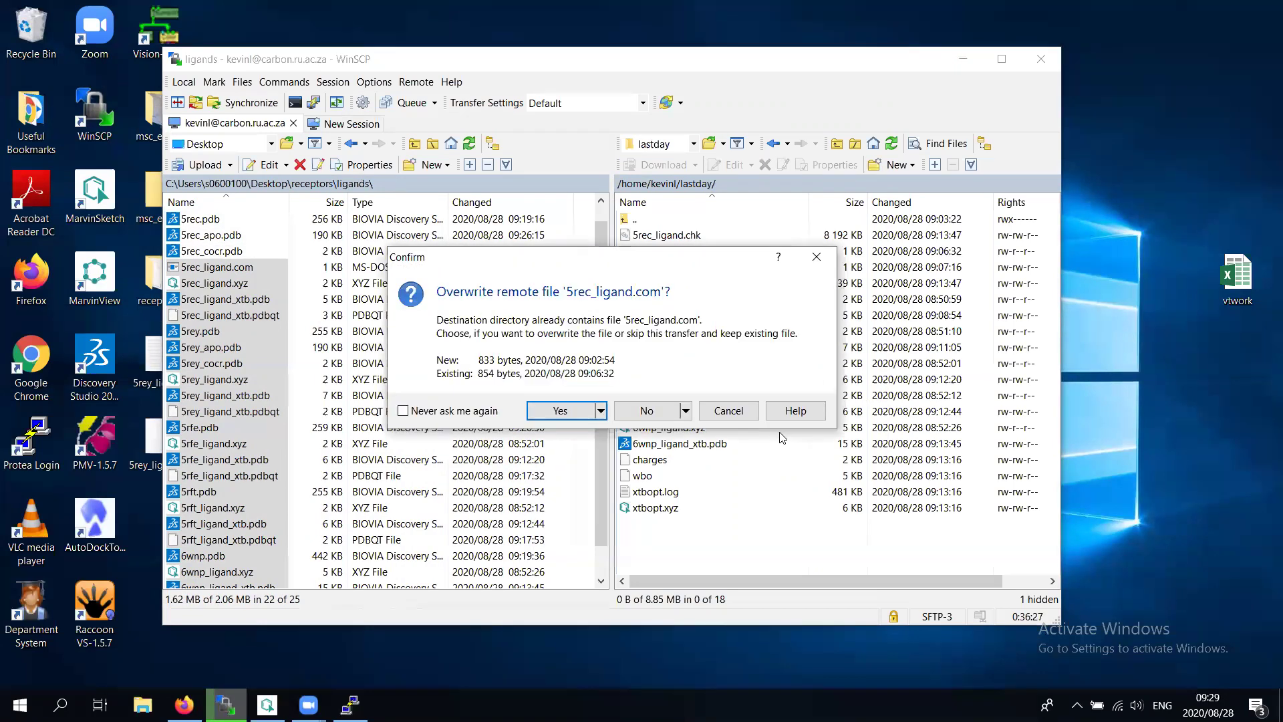
{"action": "left_click", "coordinate": [560, 409]}
{"action": "left_click", "coordinate": [561, 410]}
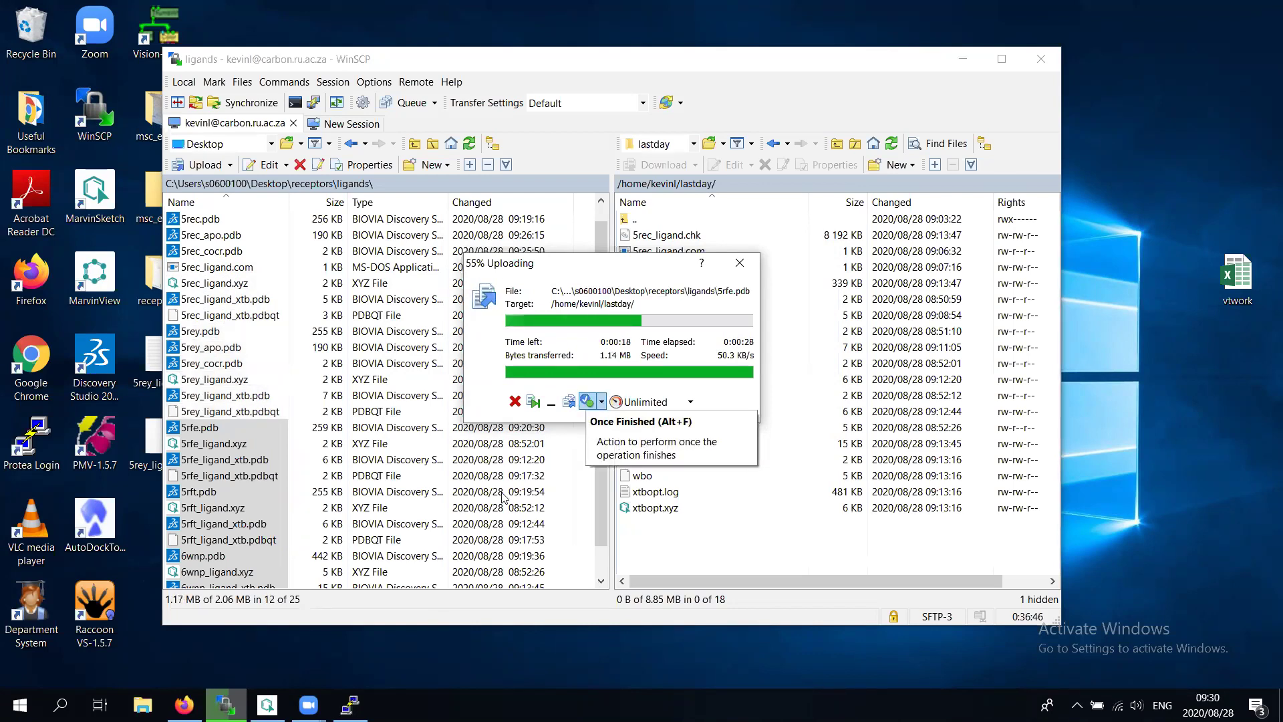
{"action": "mouse_move", "coordinate": [350, 705]}
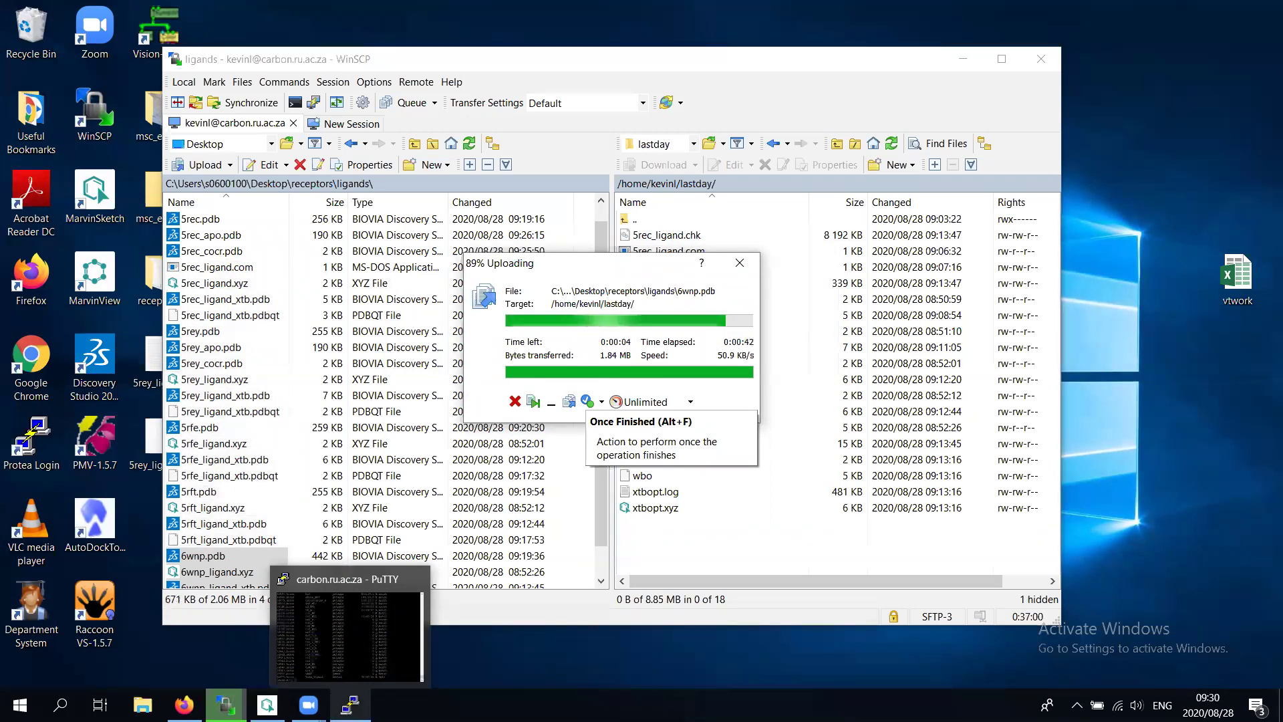
List the files in the cluster's working folder with ls
{"action": "left_click", "coordinate": [347, 628]}
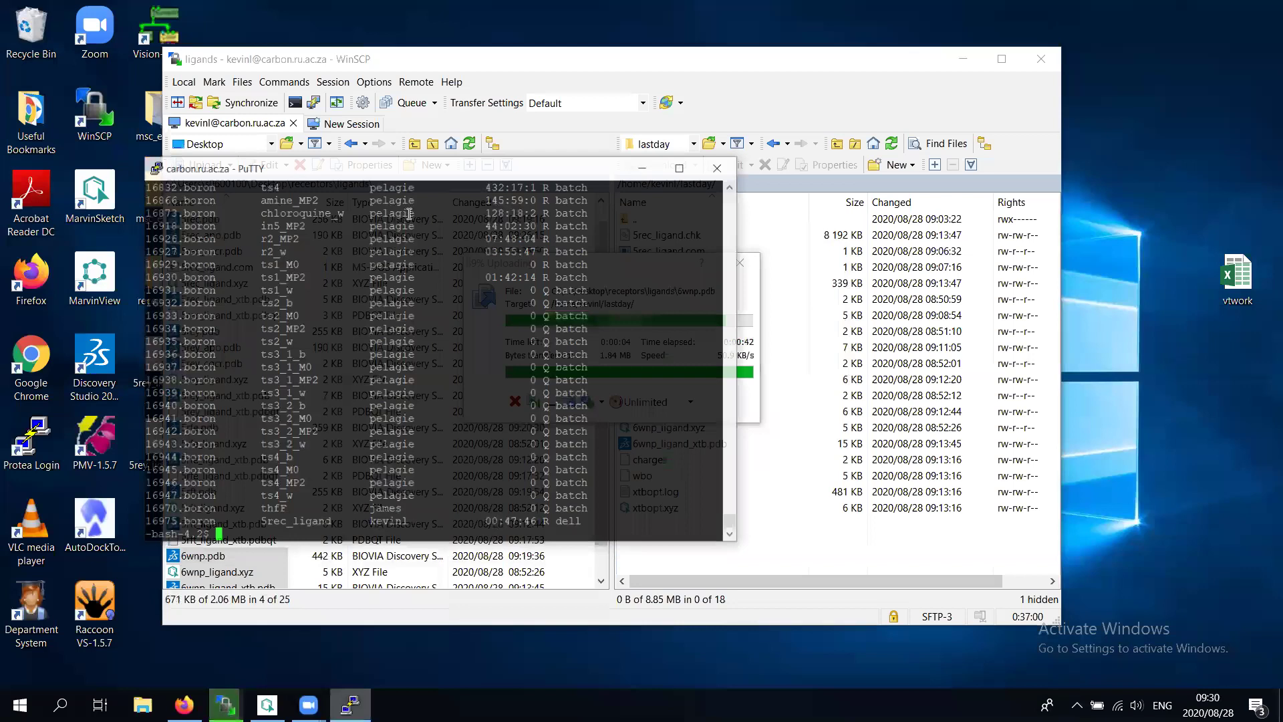
{"action": "type", "text": "lx"}
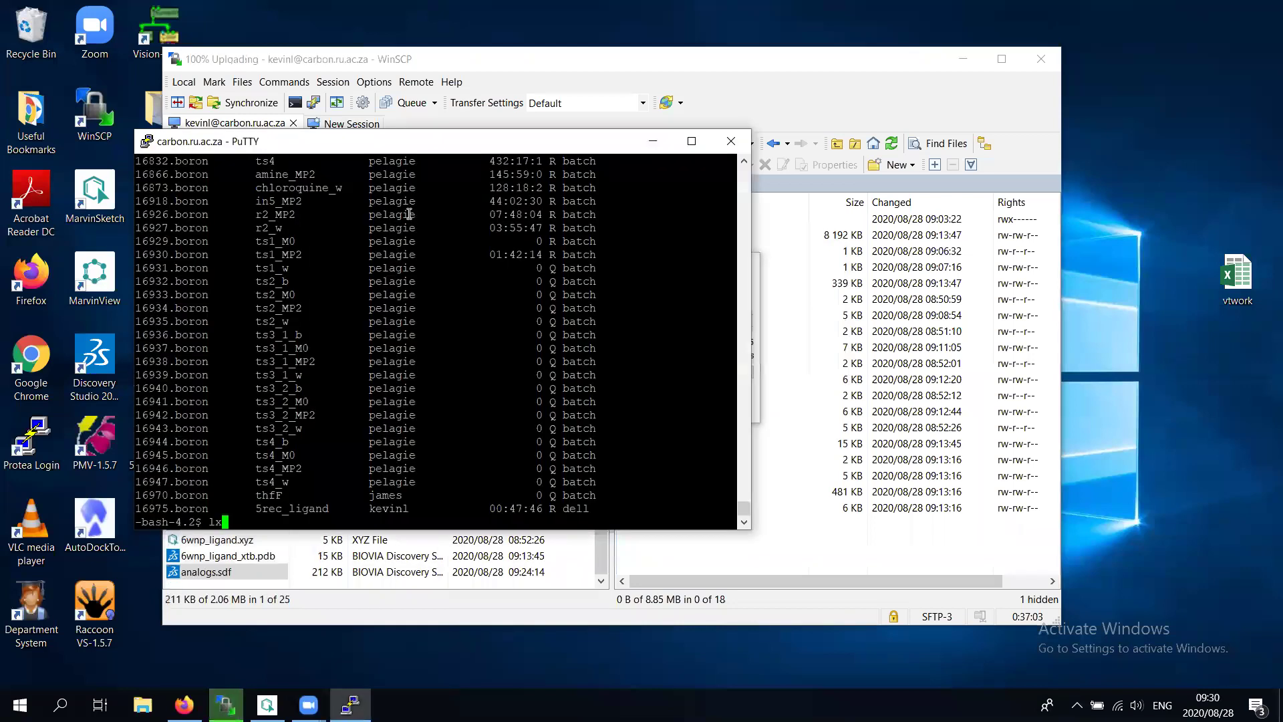
{"action": "key", "text": "Return"}
{"action": "type", "text": "ls"}
{"action": "key", "text": "Return"}
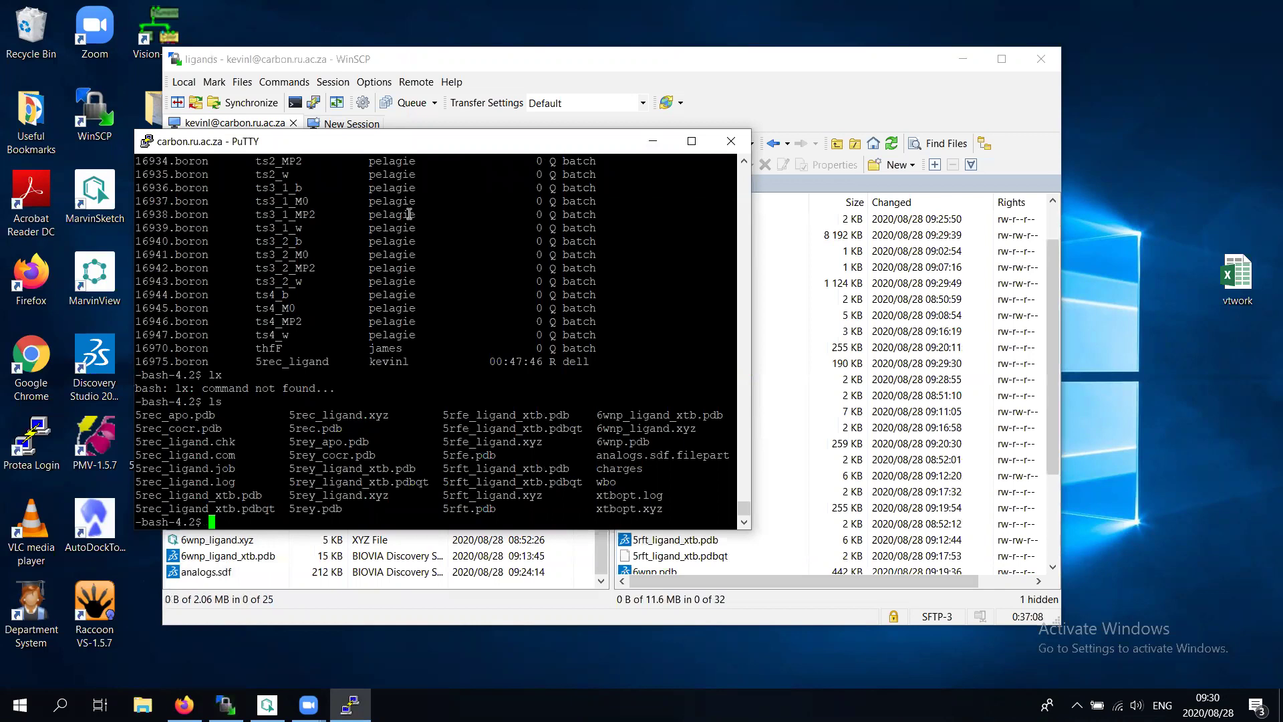
Load the autodock/mgltools and autodock/autodock_vina modules
{"action": "type", "text": "module add a"}
{"action": "key", "text": "Tab"}
{"action": "type", "text": "m"}
{"action": "key", "text": "Tab"}
{"action": "key", "text": "Return"}
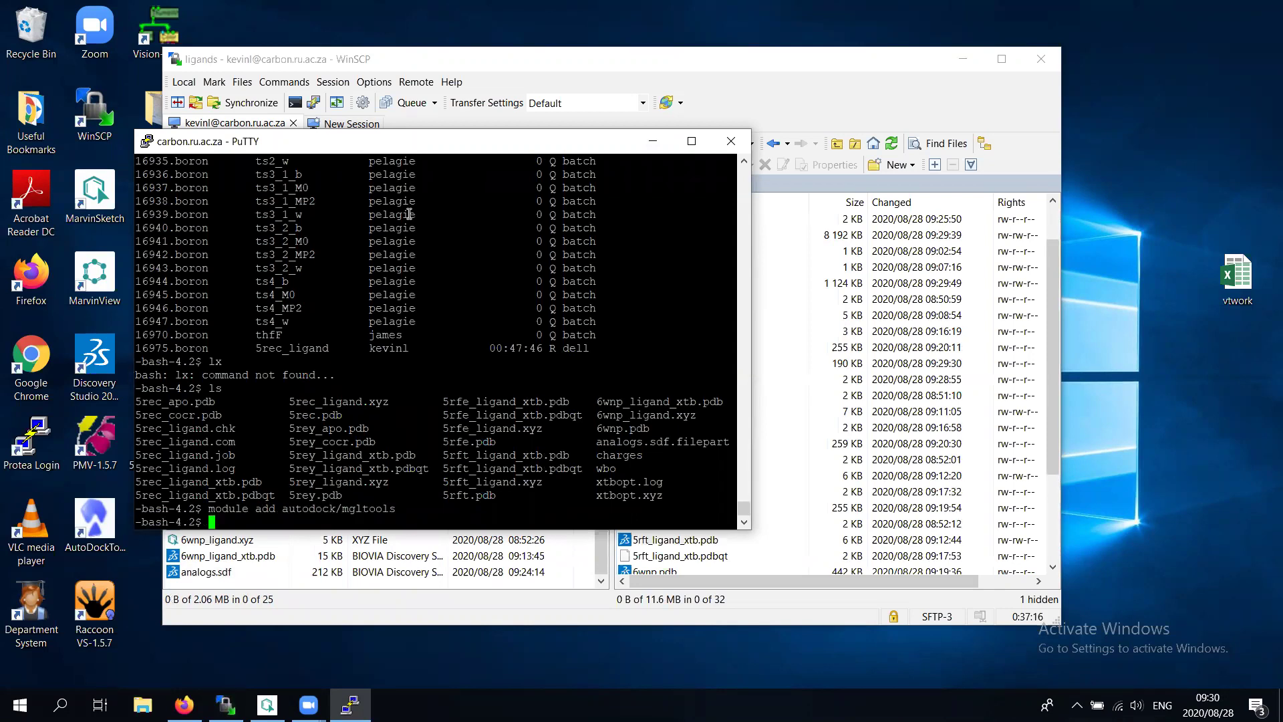
{"action": "key", "text": "Up"}
{"action": "key", "text": "BackSpace"}
{"action": "key", "text": "BackSpace"}
{"action": "key", "text": "BackSpace"}
{"action": "key", "text": "BackSpace"}
{"action": "key", "text": "BackSpace"}
{"action": "key", "text": "BackSpace"}
{"action": "key", "text": "BackSpace"}
{"action": "key", "text": "BackSpace"}
{"action": "type", "text": "autodock_vina"}
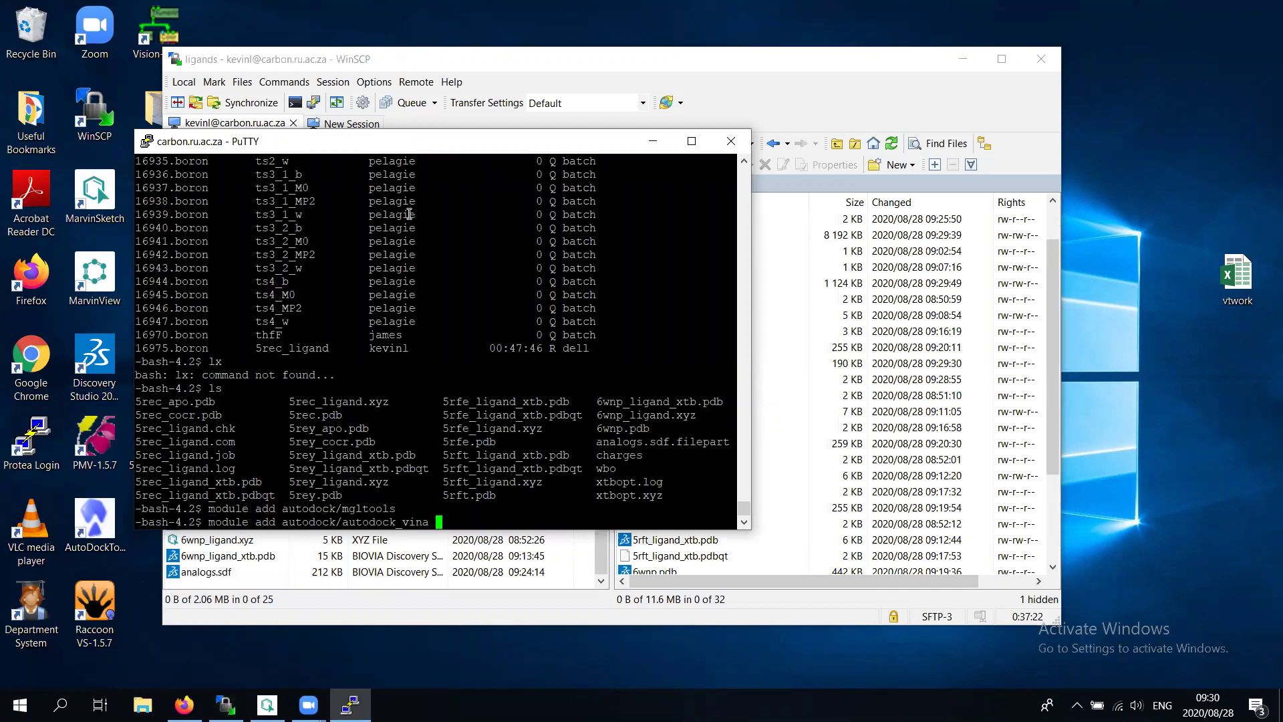
{"action": "key", "text": "Return"}
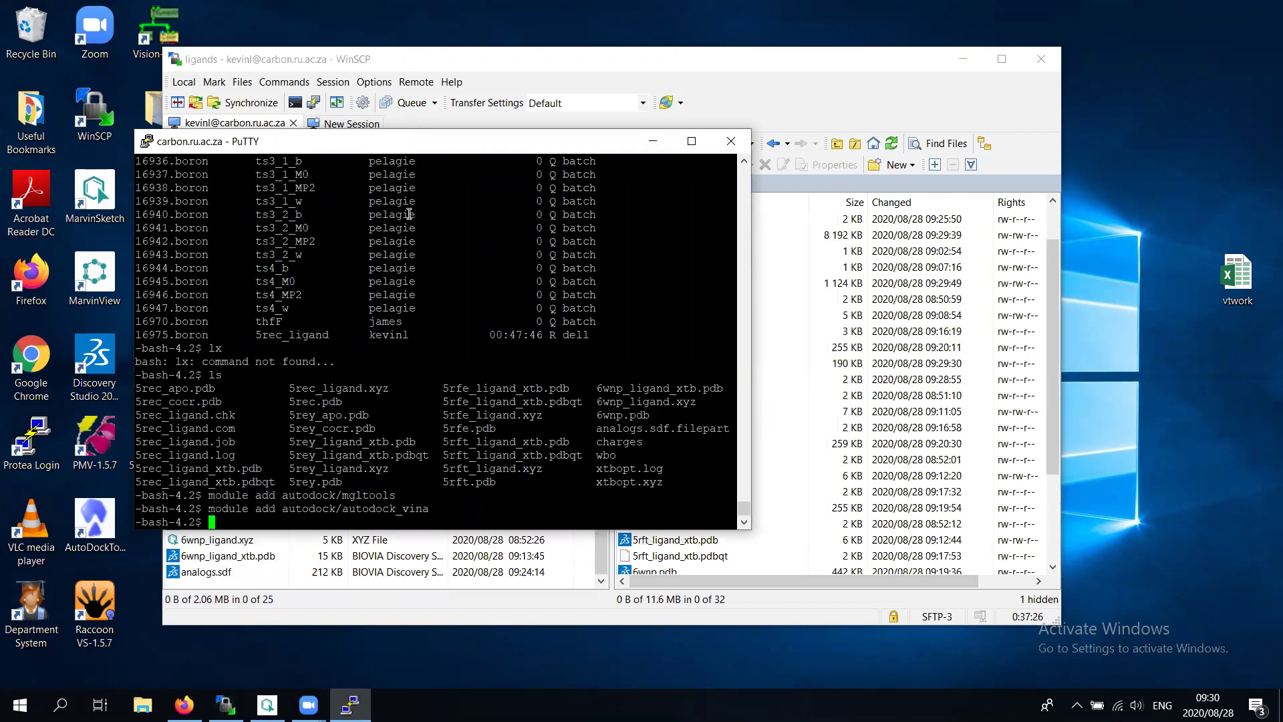
Split 5rec_apo.pdb into alternate conformers with prepare_pdb_split_alt_confs.py -r
{"action": "type", "text": "ls"}
{"action": "key", "text": "Return"}
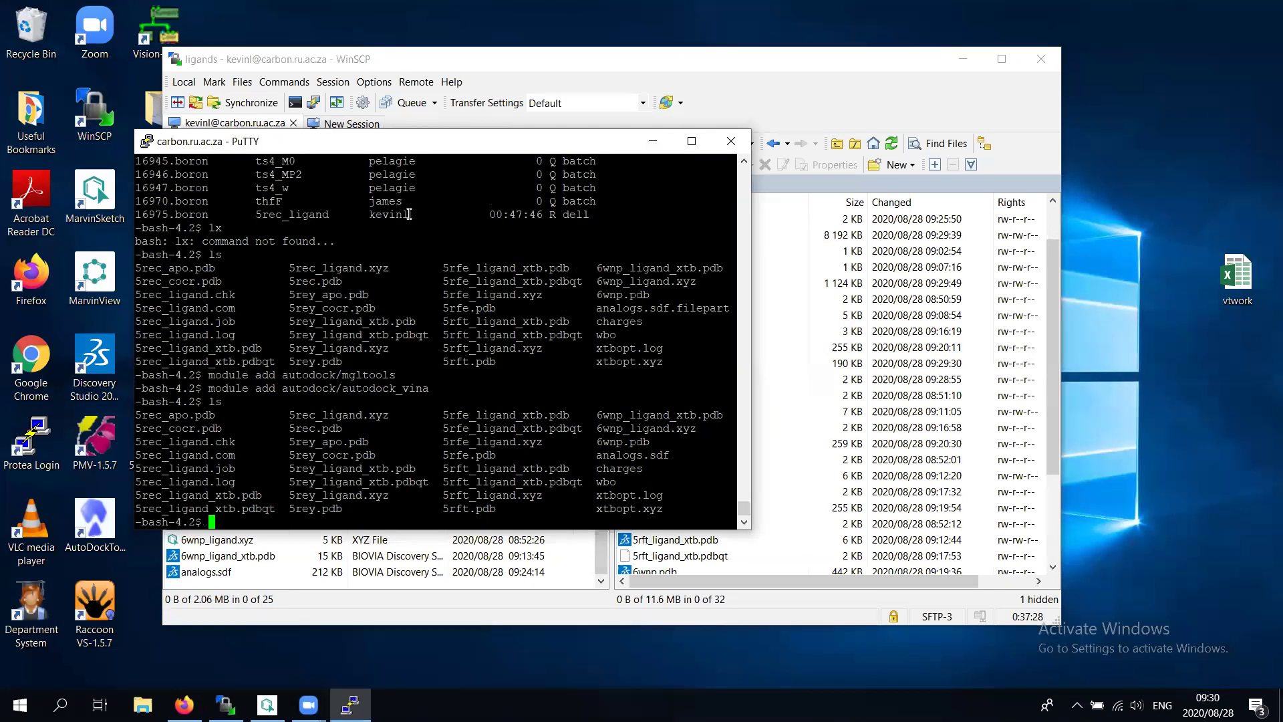
{"action": "left_click_drag", "start_coordinate": [138, 415], "coordinate": [215, 415]}
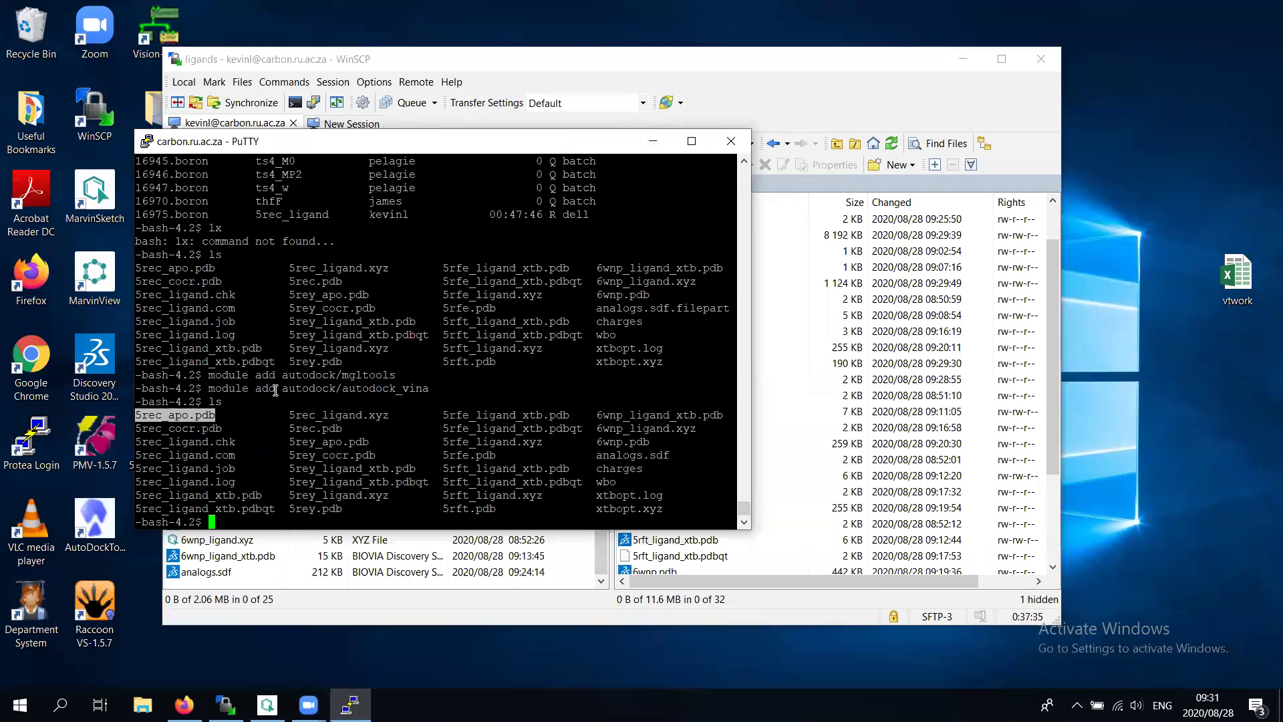
{"action": "type", "text": "prepare_pd"}
{"action": "key", "text": "Tab"}
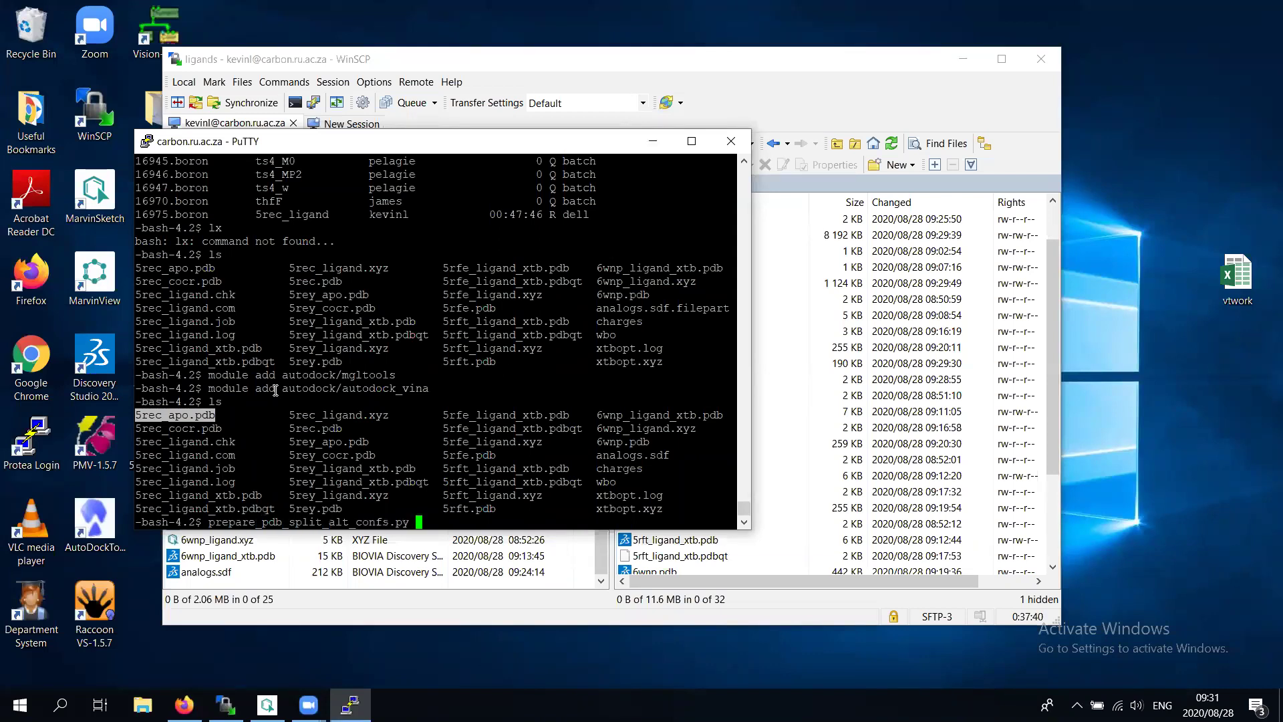
{"action": "type", "text": "-r"}
{"action": "right_click", "coordinate": [457, 404]}
{"action": "key", "text": "Return"}
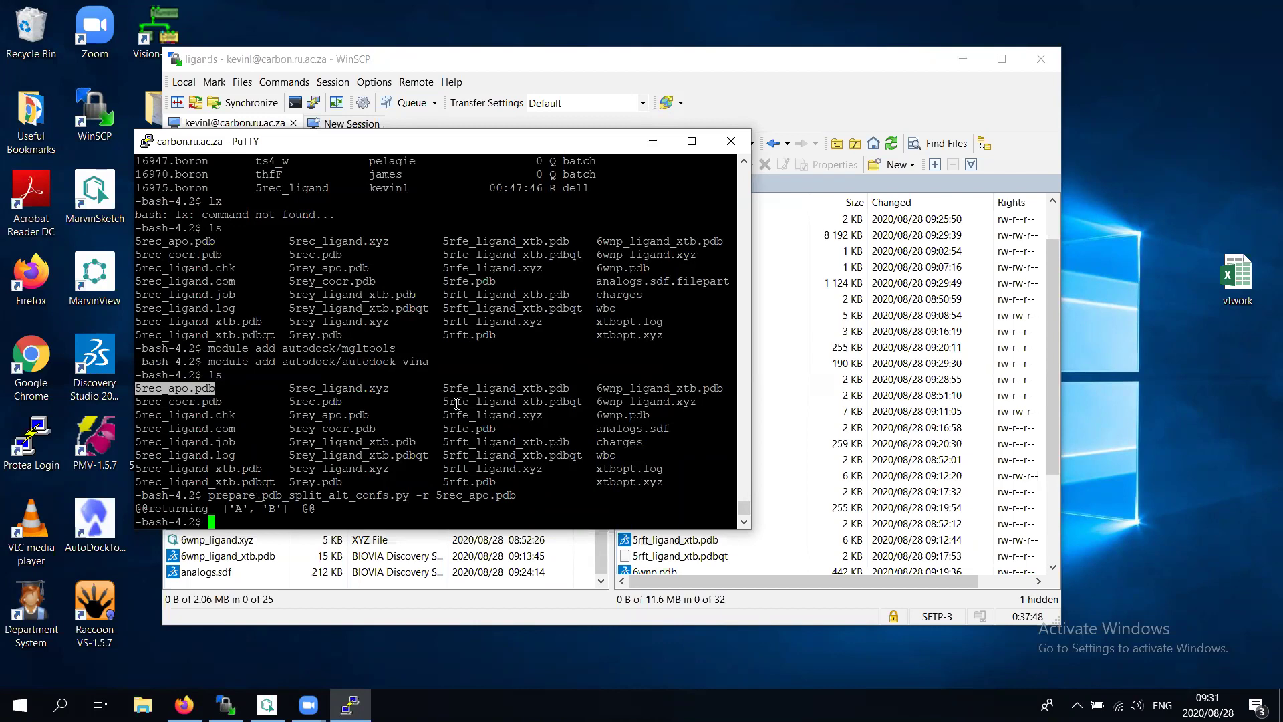
Split 5rey_apo.pdb the same way and list the new A and B files
{"action": "type", "text": "prep"}
{"action": "key", "text": "Tab"}
{"action": "type", "text": "p"}
{"action": "key", "text": "Tab"}
{"action": "type", "text": "-r"}
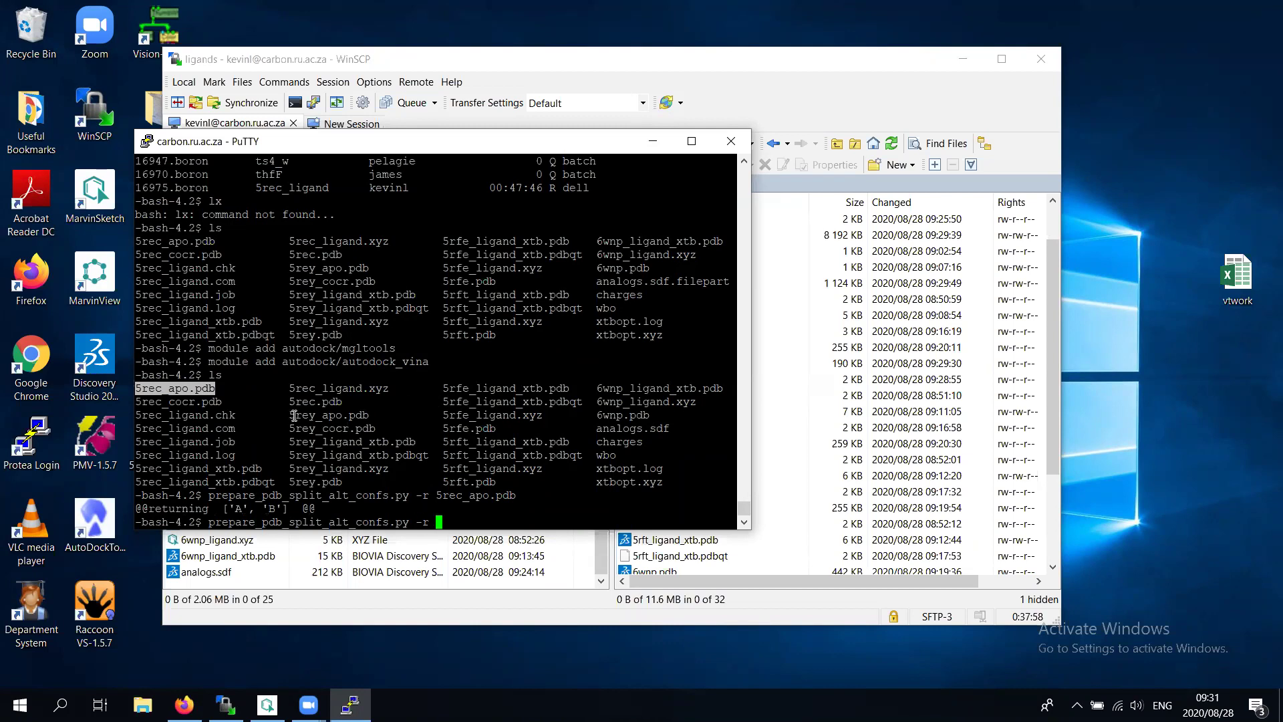
{"action": "left_click_drag", "start_coordinate": [289, 415], "coordinate": [367, 416]}
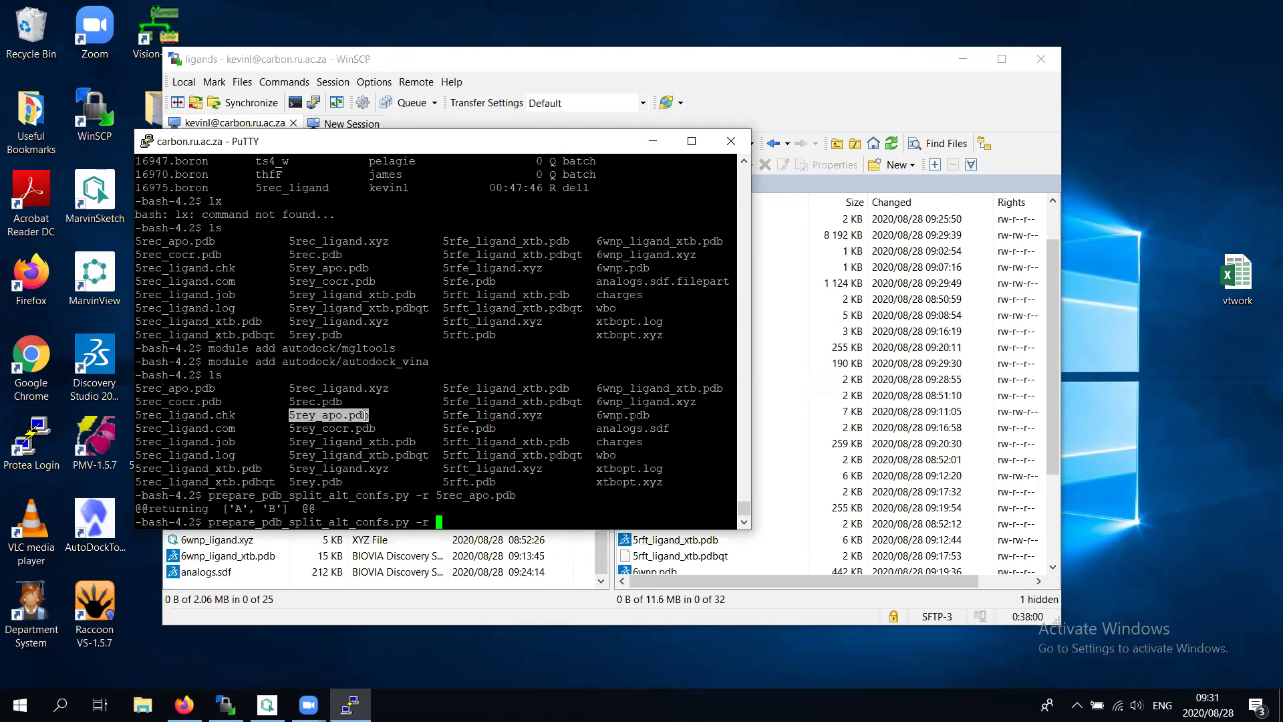
{"action": "right_click", "coordinate": [446, 400]}
{"action": "key", "text": "Return"}
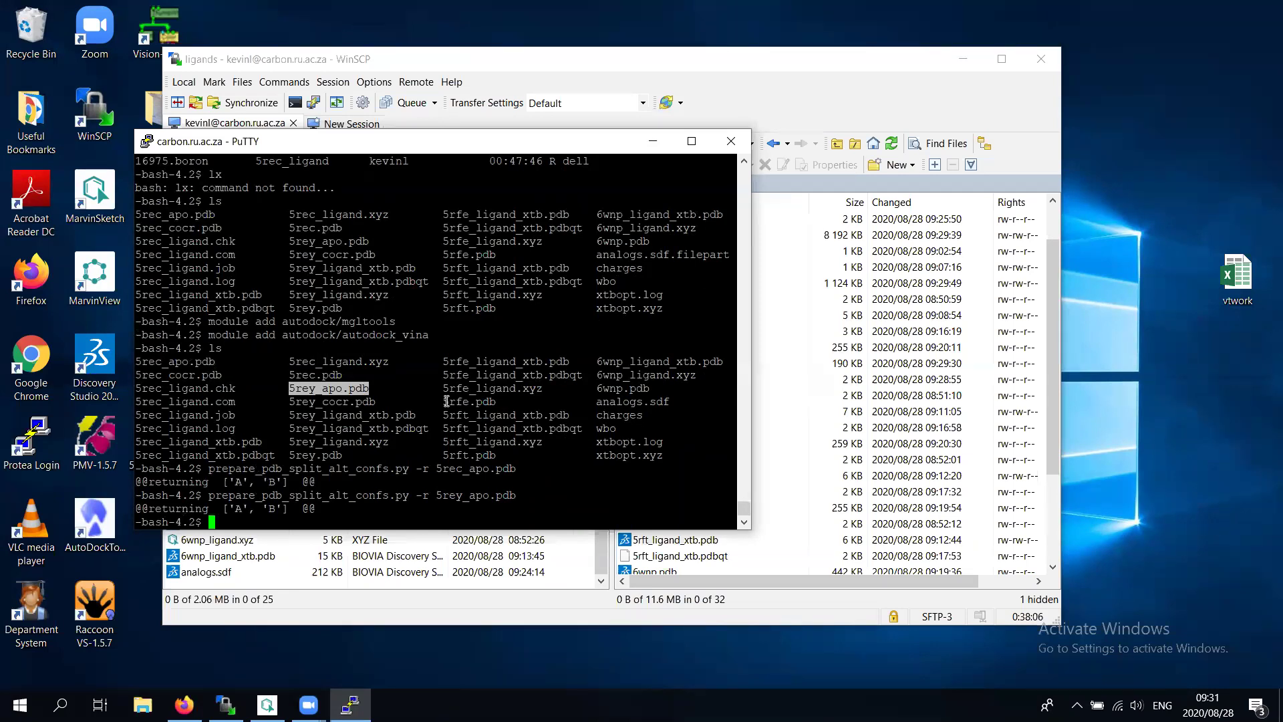
{"action": "type", "text": "ls"}
{"action": "key", "text": "Return"}
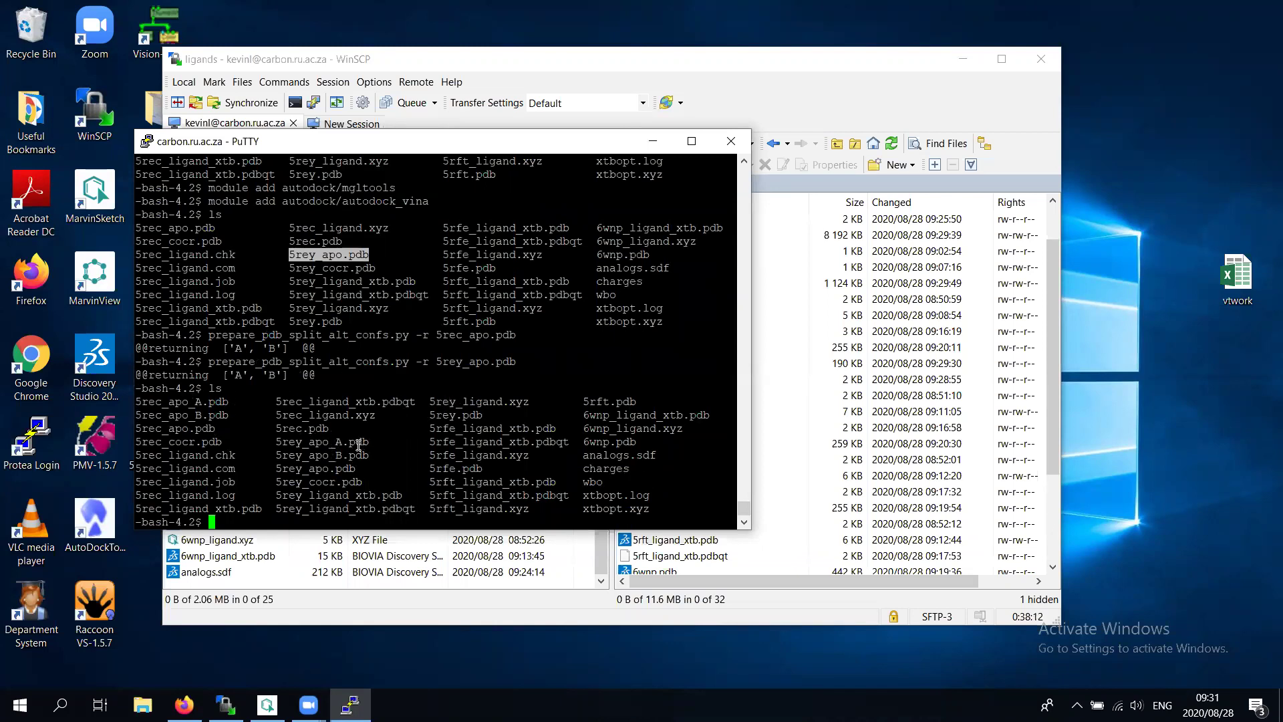
Download 5rey_apo_A.pdb and 5rec_apo_A.pdb from lastday into the local ligands folder
{"action": "left_click", "coordinate": [856, 55]}
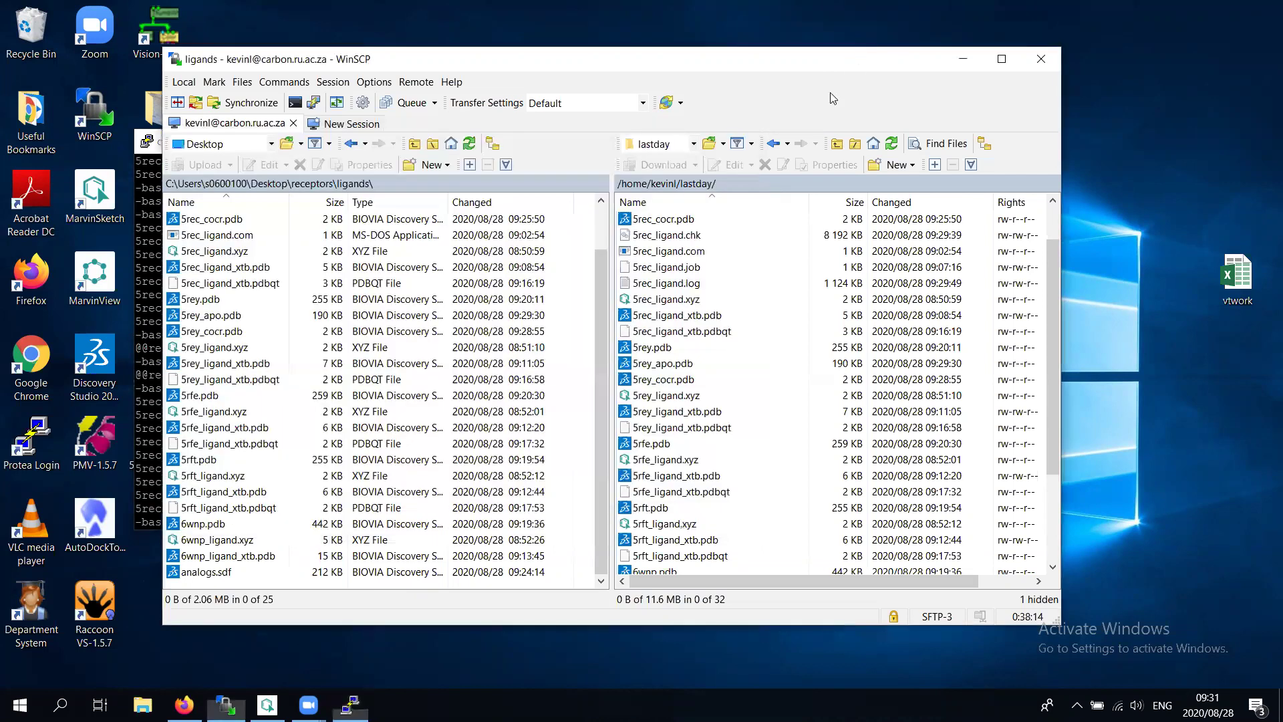
{"action": "left_click", "coordinate": [890, 143]}
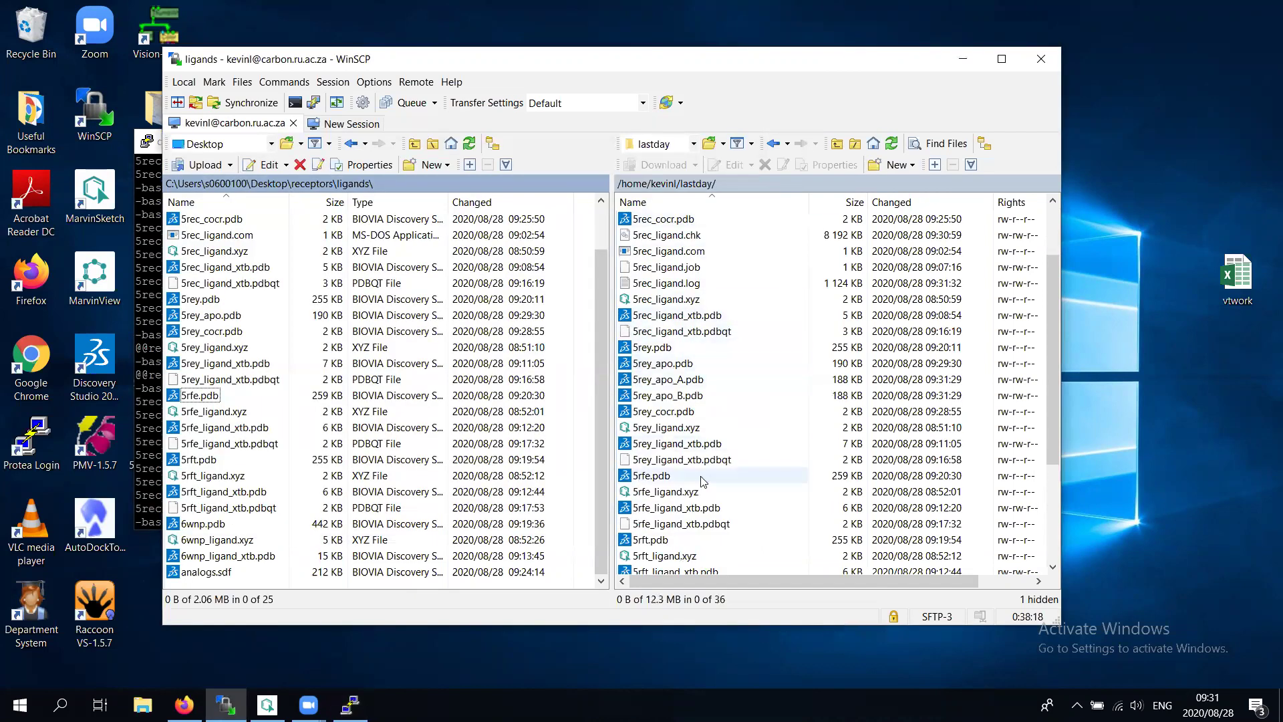
{"action": "left_click", "coordinate": [700, 380]}
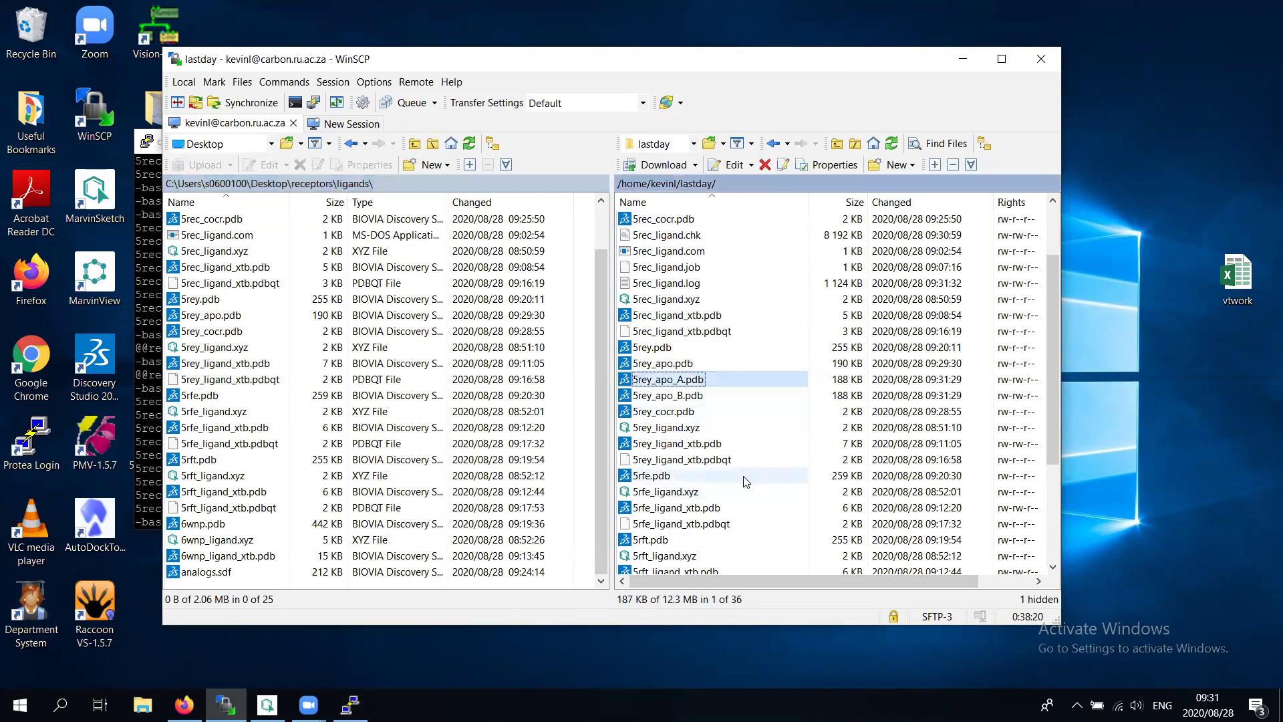
{"action": "scroll", "coordinate": [747, 482], "scroll_direction": "down", "scroll_amount": 3}
{"action": "scroll", "coordinate": [746, 483], "scroll_direction": "up", "scroll_amount": 5}
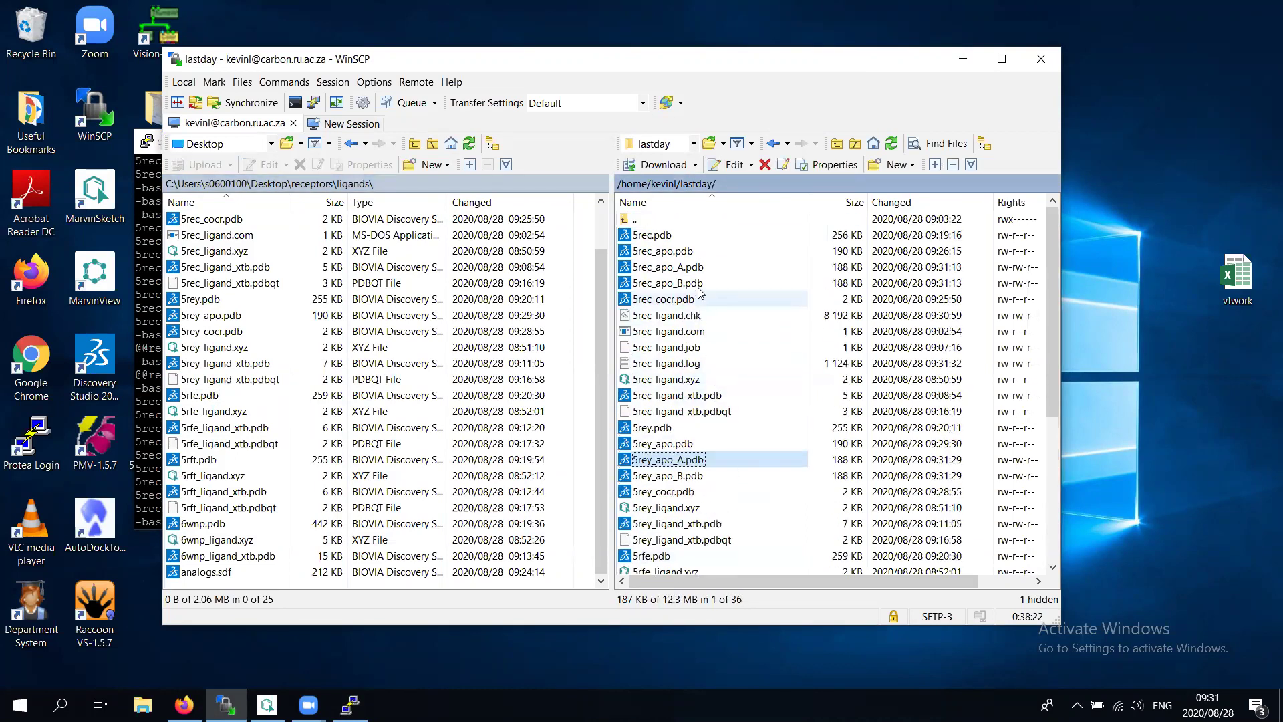
{"action": "left_click", "coordinate": [695, 269], "text": "ctrl"}
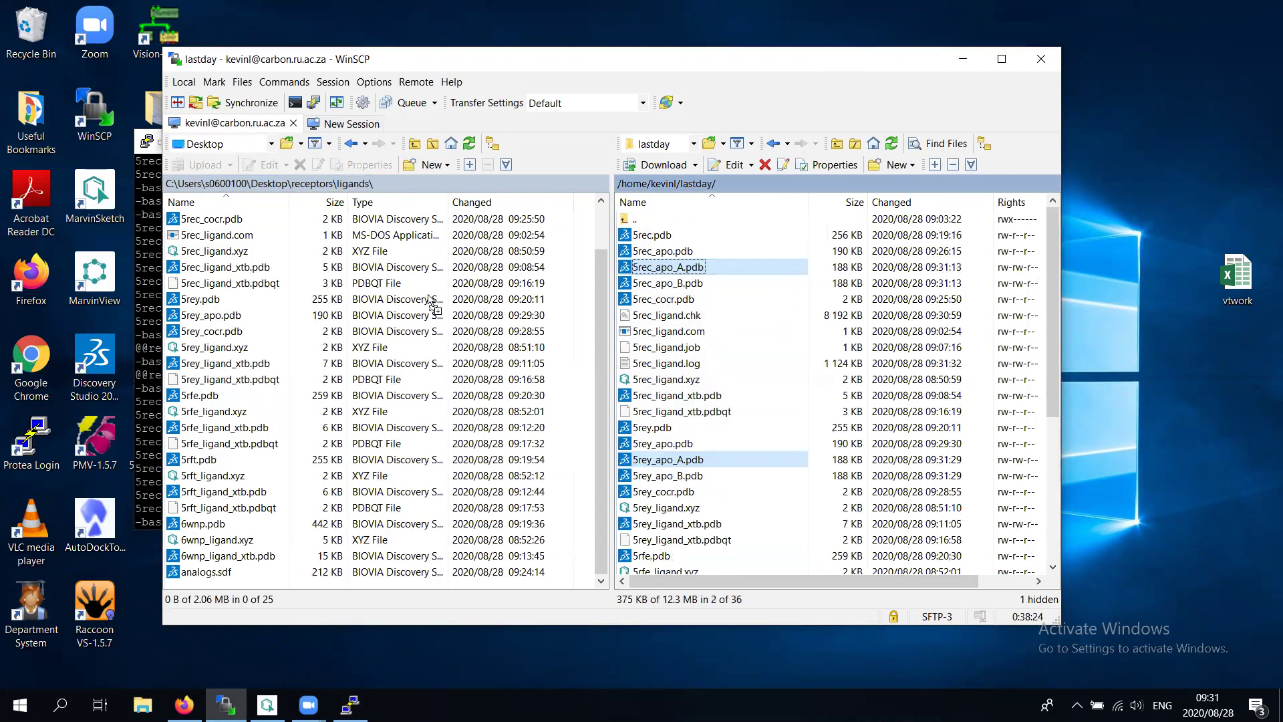
{"action": "left_click_drag", "start_coordinate": [398, 294], "coordinate": [399, 295]}
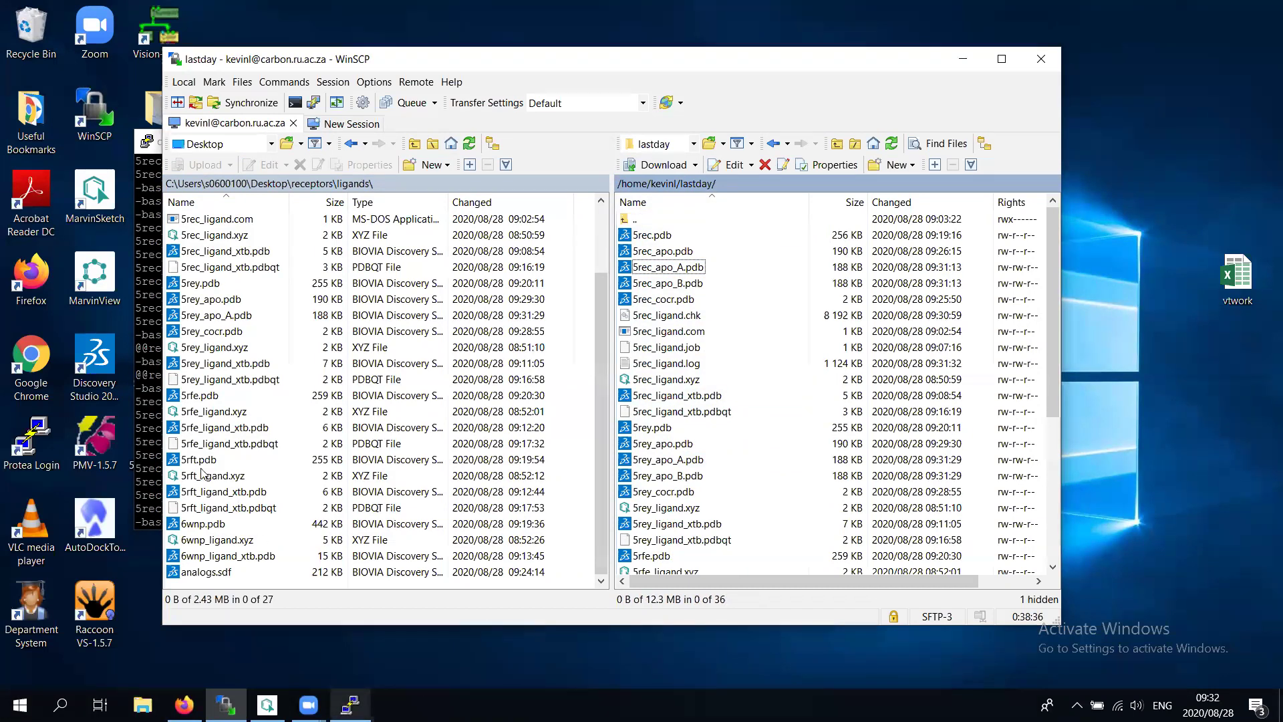
{"action": "key", "text": "alt+Tab"}
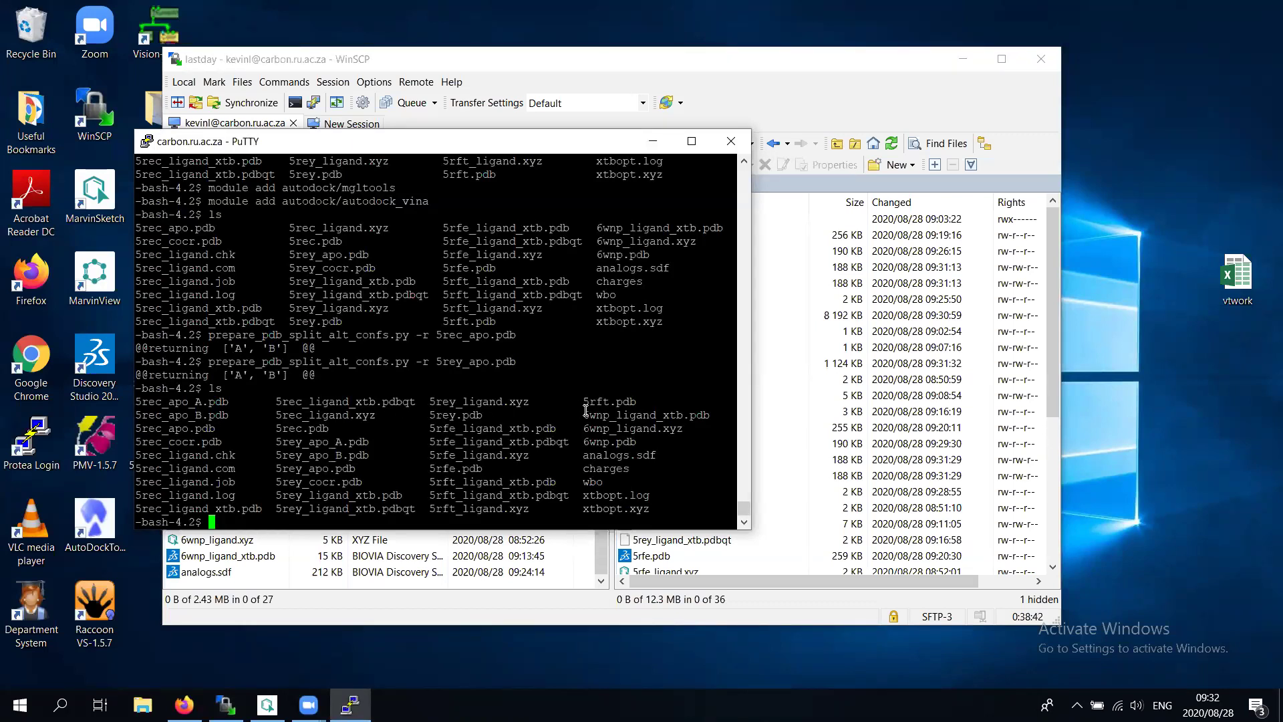
Run prepare_ligand4.py -l 6wnp_ligand_xtb.pdb in the cluster terminal
{"action": "left_click_drag", "start_coordinate": [583, 412], "coordinate": [706, 413]}
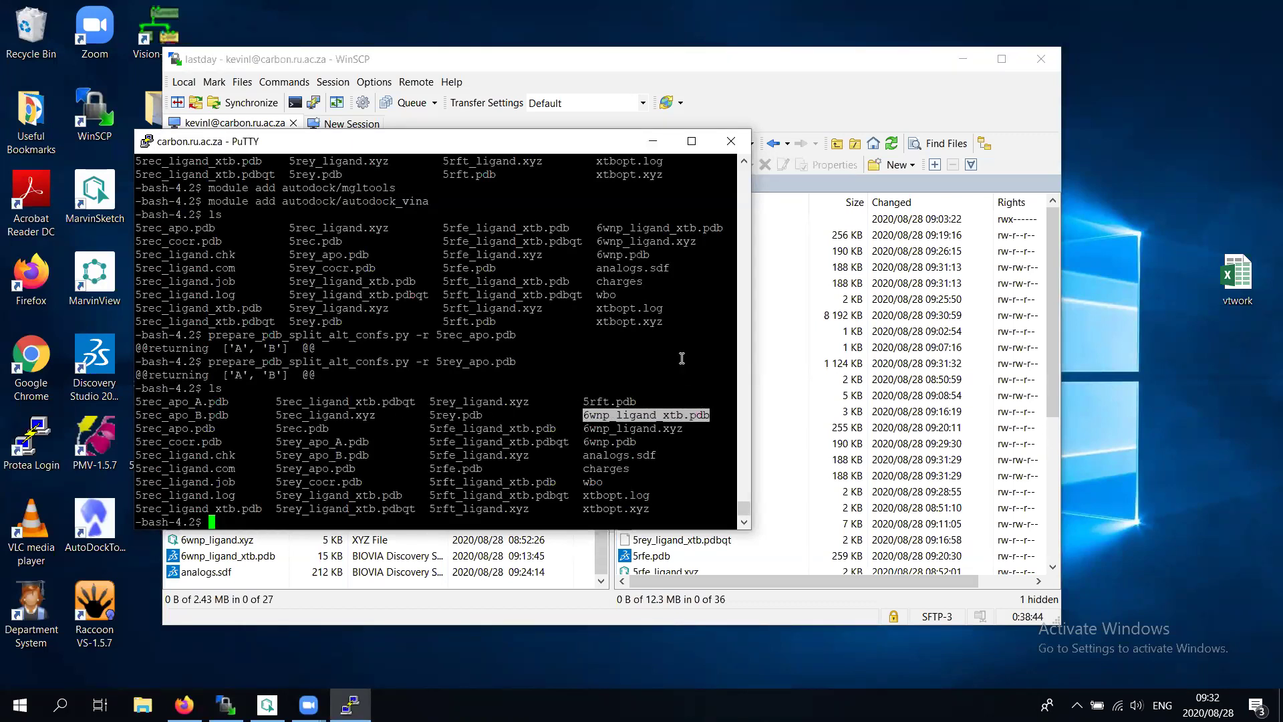
{"action": "type", "text": "prp"}
{"action": "type", "text": "para"}
{"action": "key", "text": "BackSpace"}
{"action": "type", "text": "e_l"}
{"action": "key", "text": "Tab"}
{"action": "type", "text": "4"}
{"action": "key", "text": "Tab"}
{"action": "type", "text": "-l"}
{"action": "right_click", "coordinate": [682, 358]}
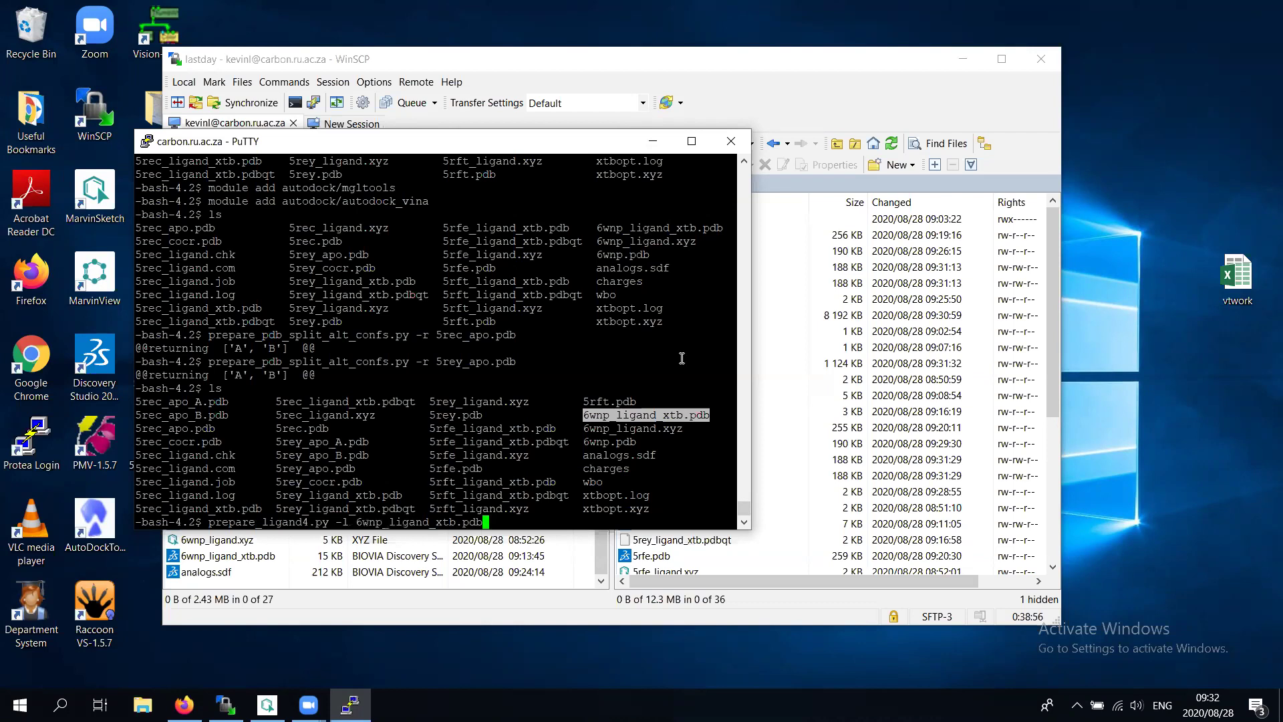
{"action": "key", "text": "Return"}
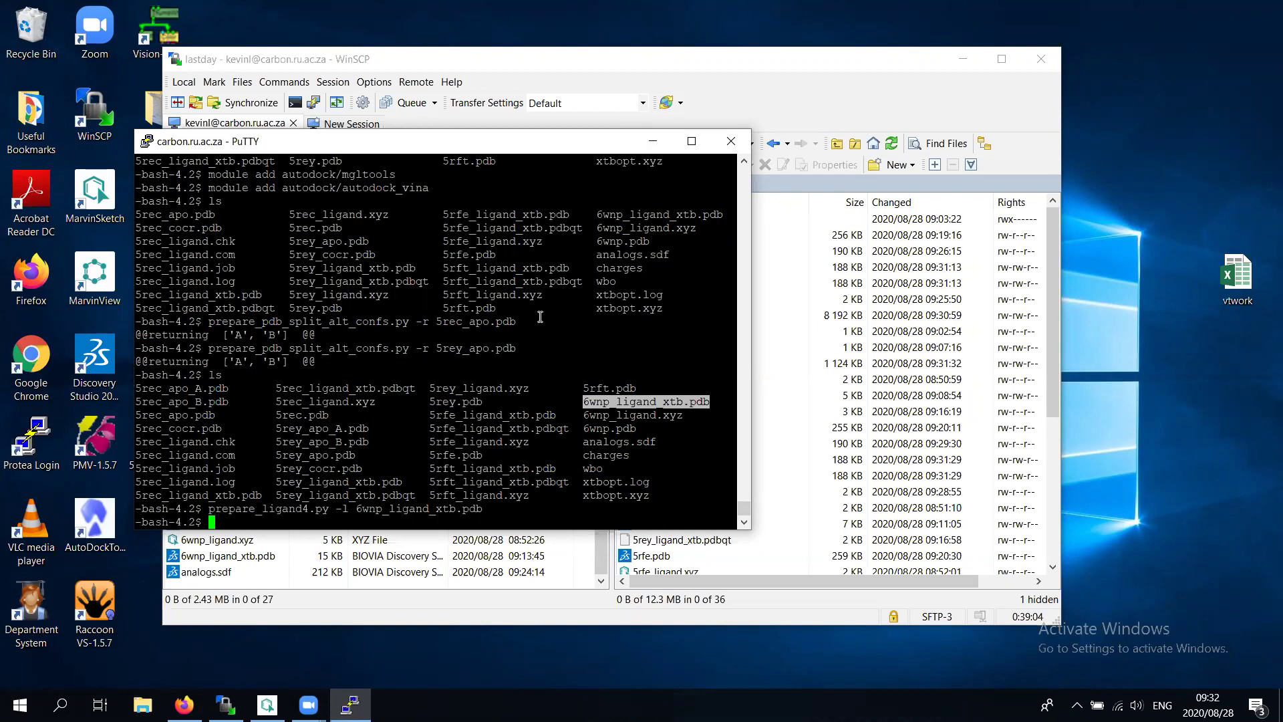
Search 'au' in the Start menu and launch AutoDockTools-1.5.7
{"action": "left_click", "coordinate": [20, 705]}
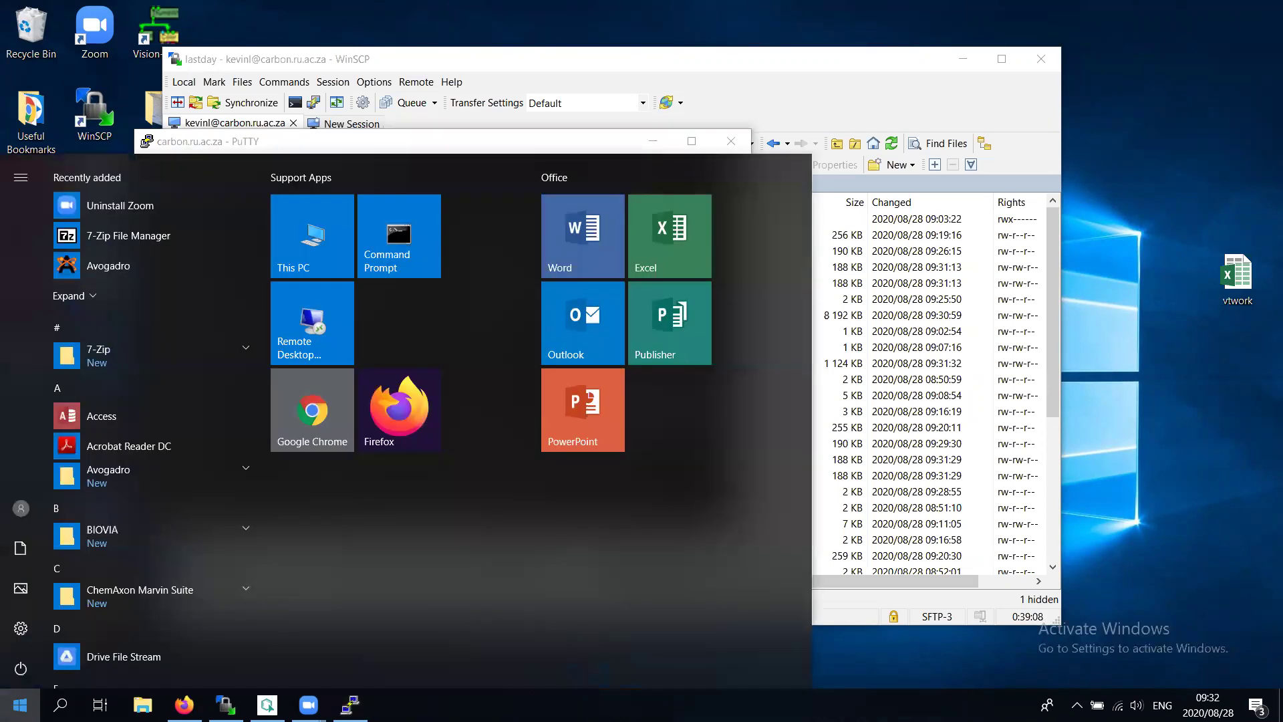
{"action": "type", "text": "au"}
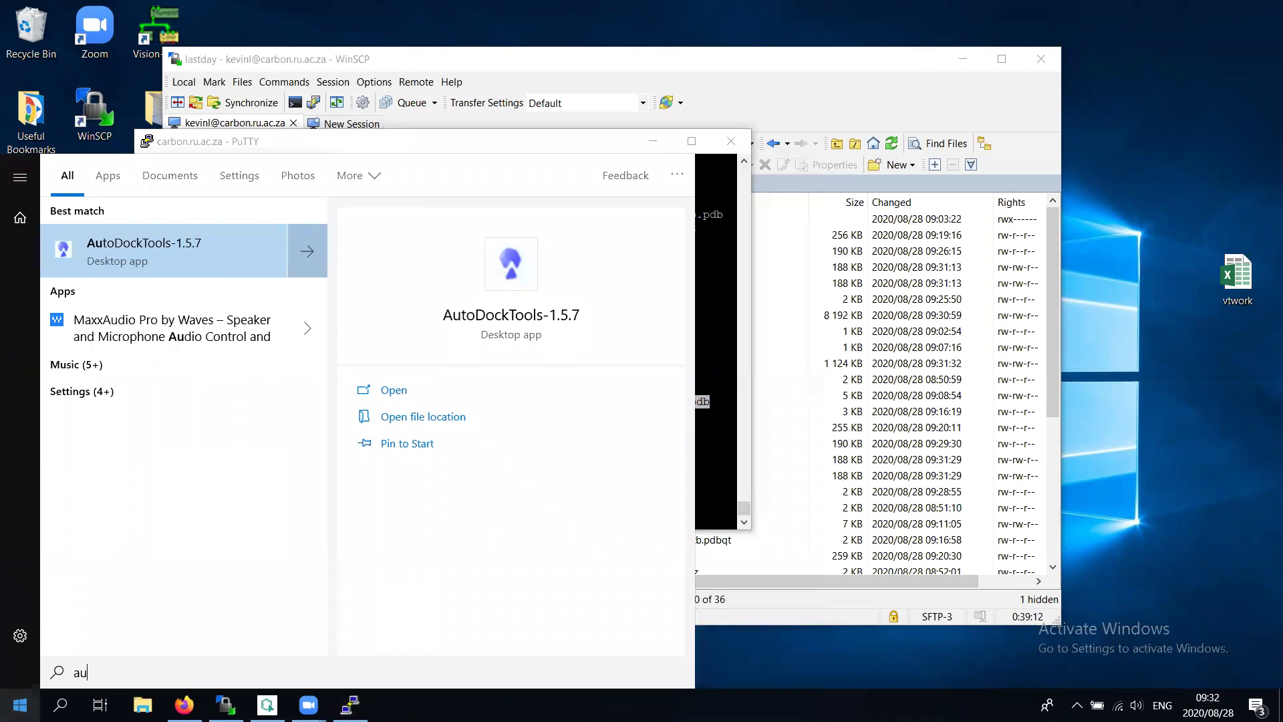
{"action": "left_click", "coordinate": [147, 258]}
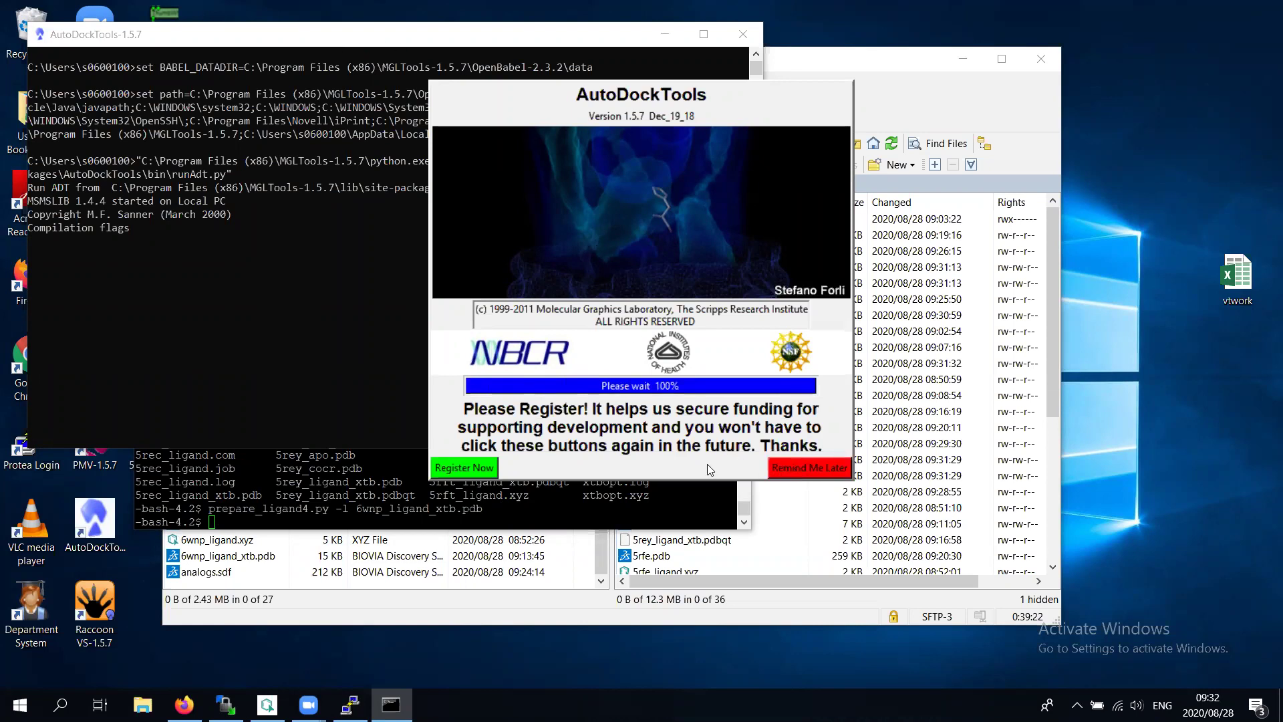
Skip registration and set the startup directory preference to Desktop\receptors\ligands
{"action": "left_click", "coordinate": [793, 469]}
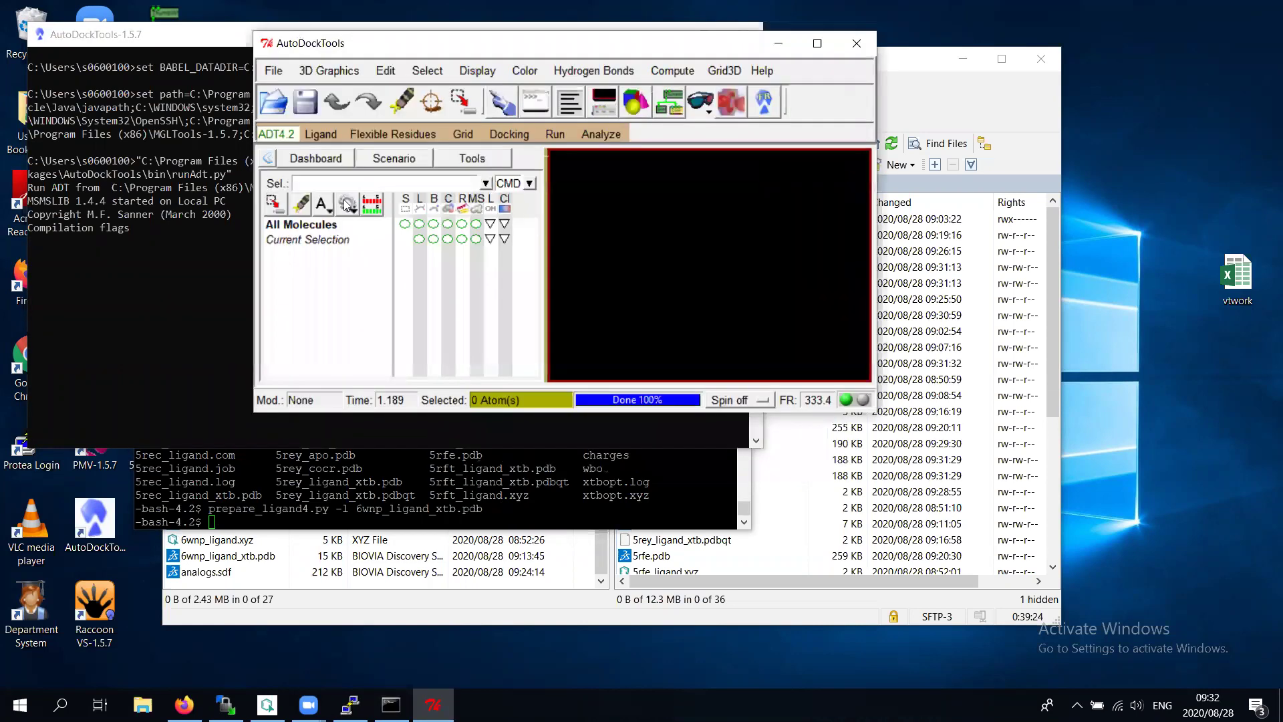
{"action": "left_click", "coordinate": [279, 72]}
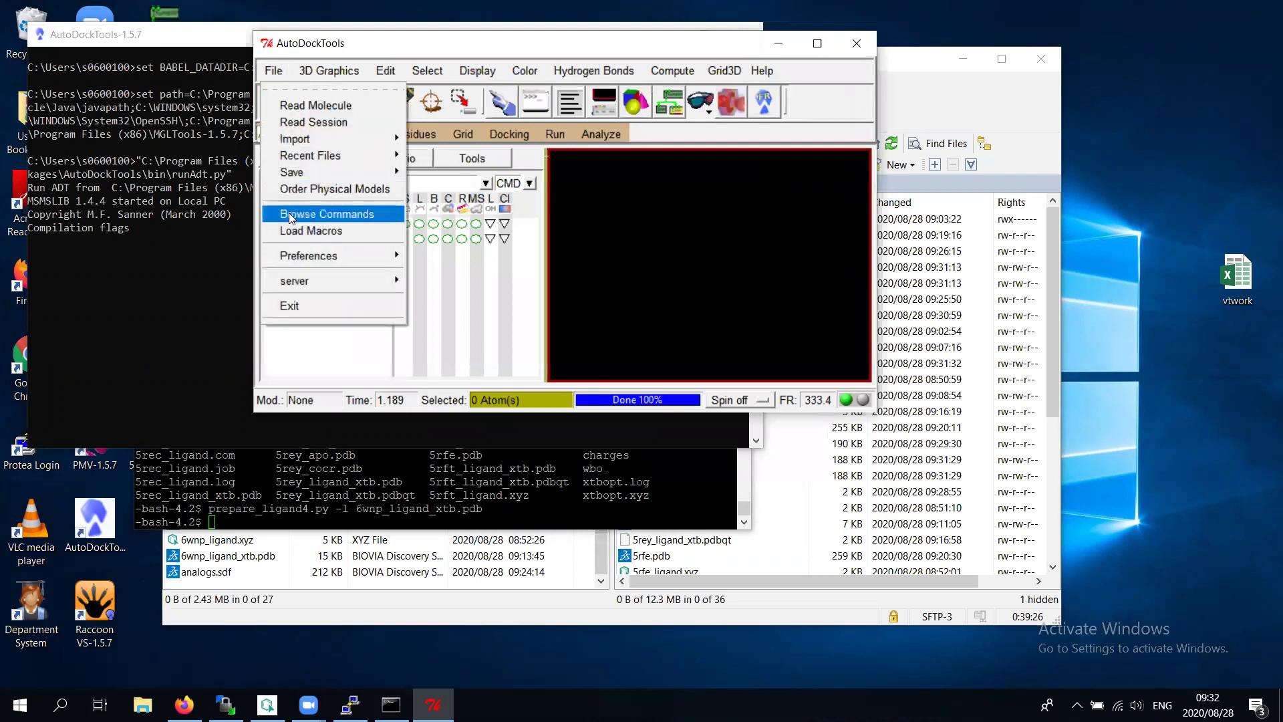
{"action": "mouse_move", "coordinate": [306, 258]}
{"action": "left_click", "coordinate": [471, 269]}
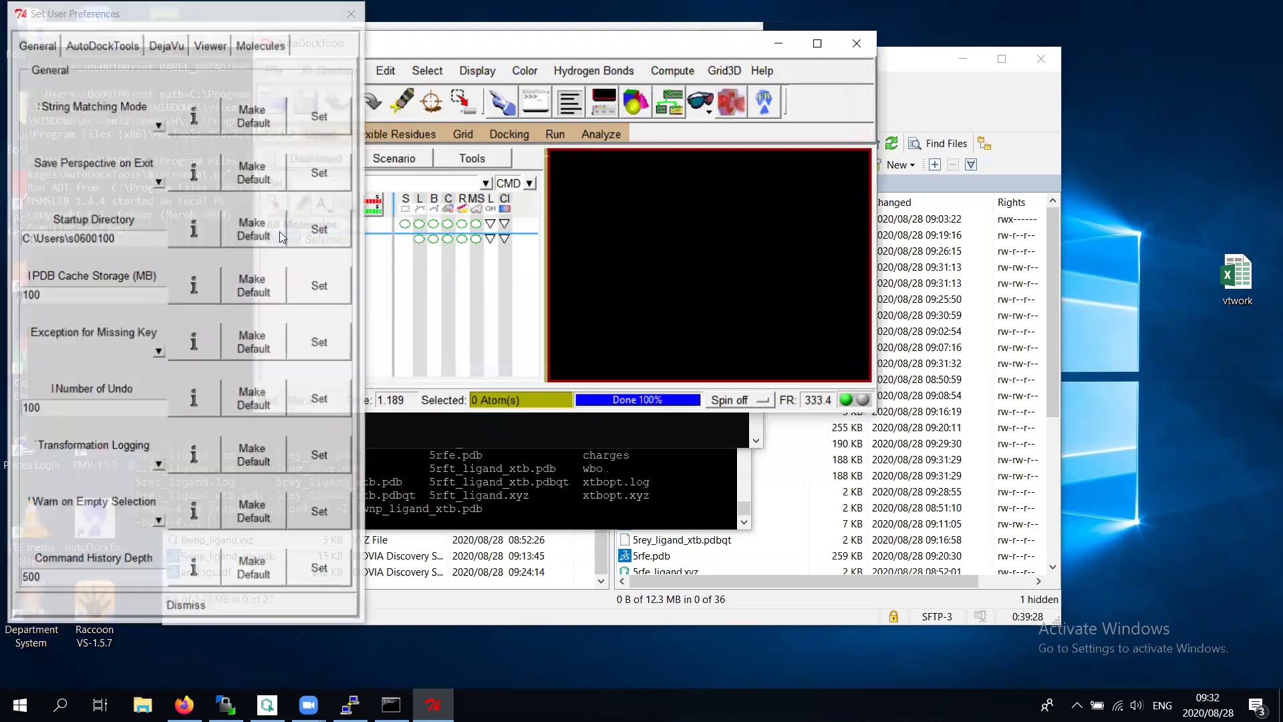
{"action": "left_click", "coordinate": [143, 238]}
{"action": "type", "text": "asdf"}
{"action": "left_click", "coordinate": [309, 233]}
{"action": "left_click", "coordinate": [772, 407]}
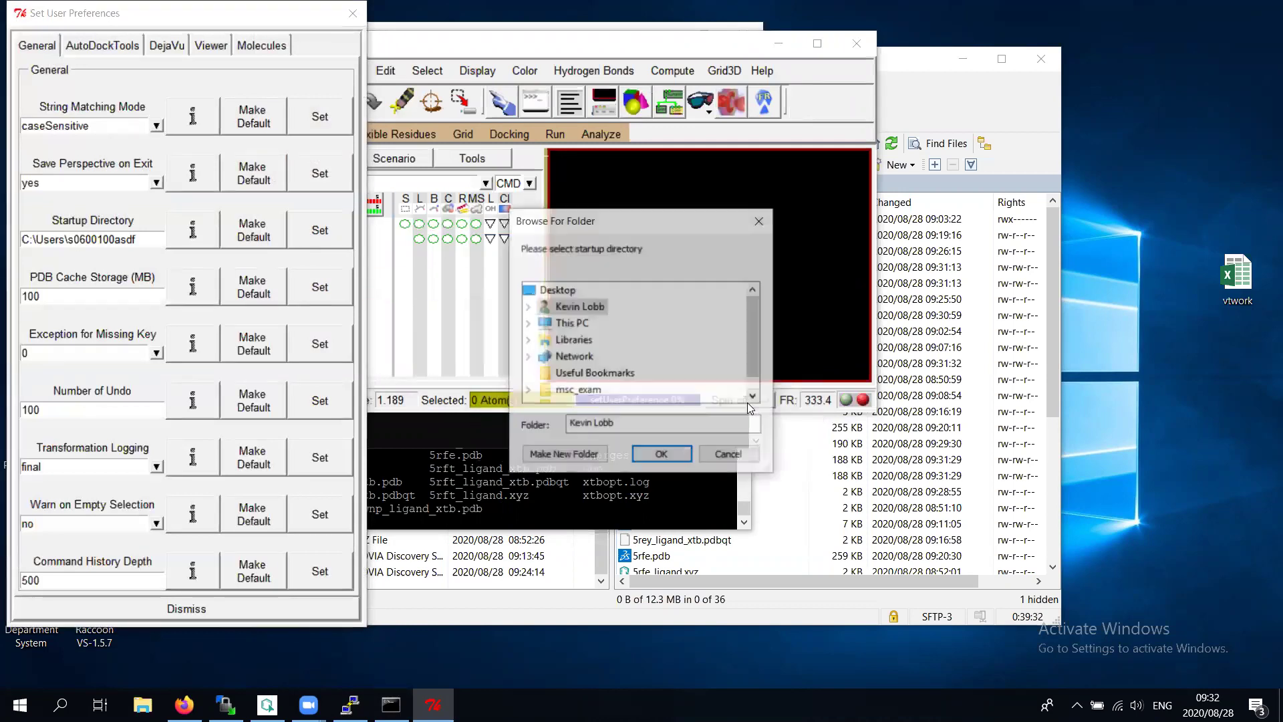
{"action": "left_click", "coordinate": [576, 389]}
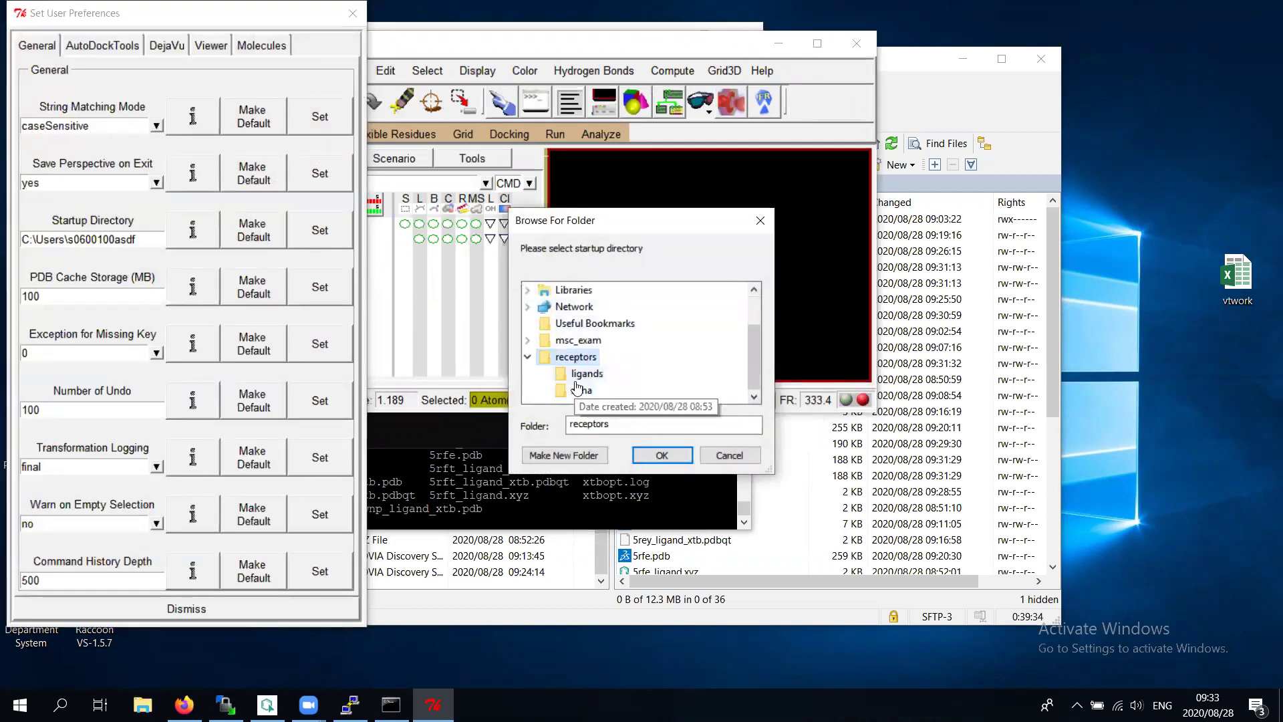
{"action": "left_click", "coordinate": [586, 373]}
{"action": "left_click", "coordinate": [662, 455]}
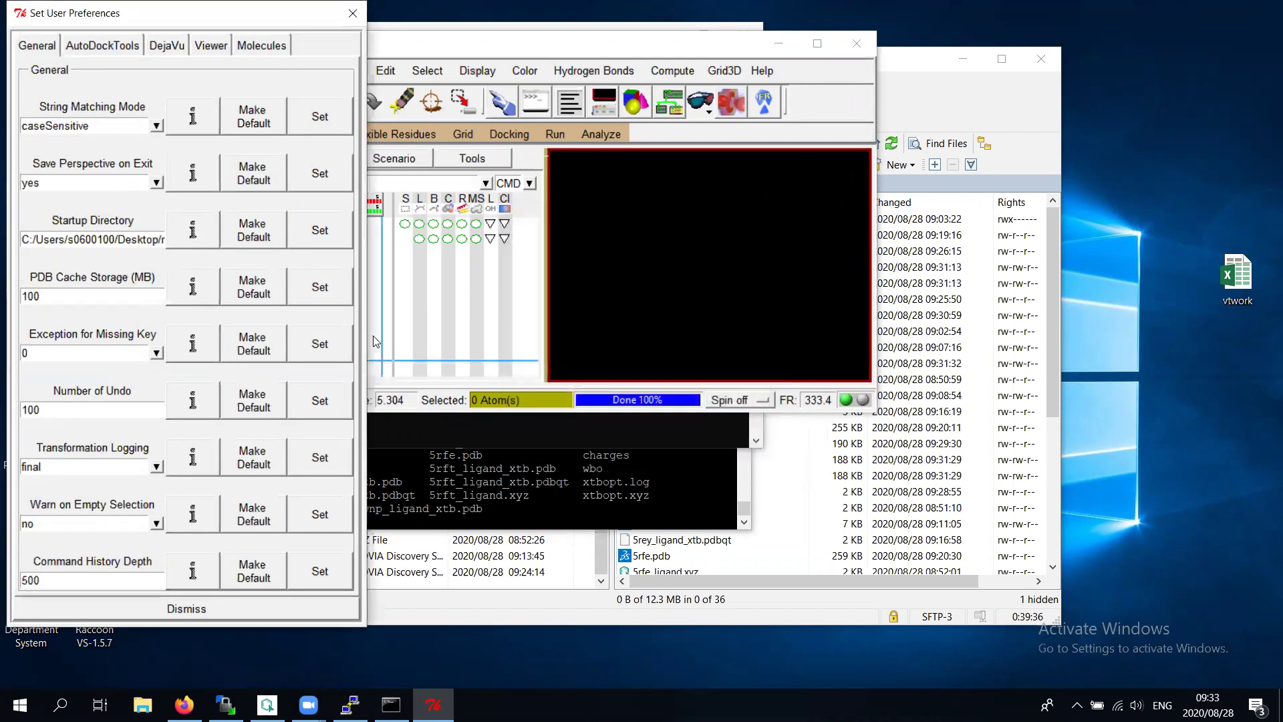
{"action": "left_click", "coordinate": [229, 607]}
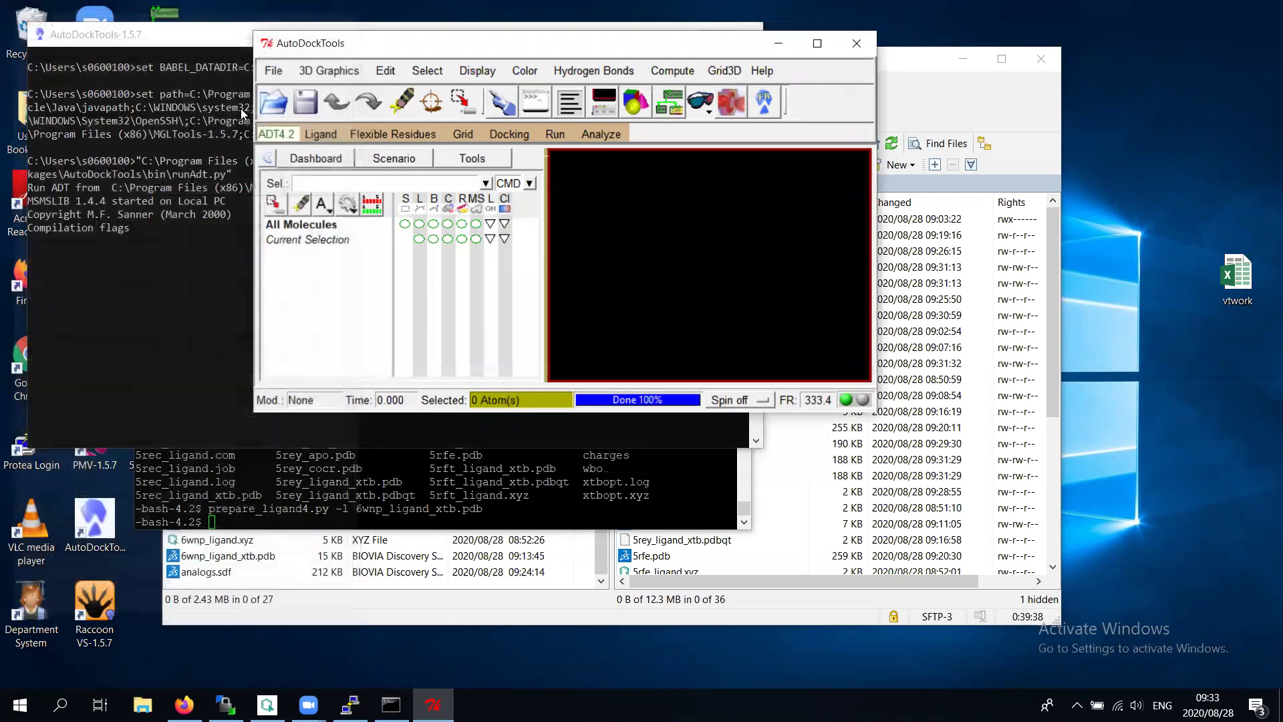
Read in the 5rec_apo_A molecule and enlarge the workspace
{"action": "left_click", "coordinate": [281, 67]}
{"action": "left_click", "coordinate": [297, 106]}
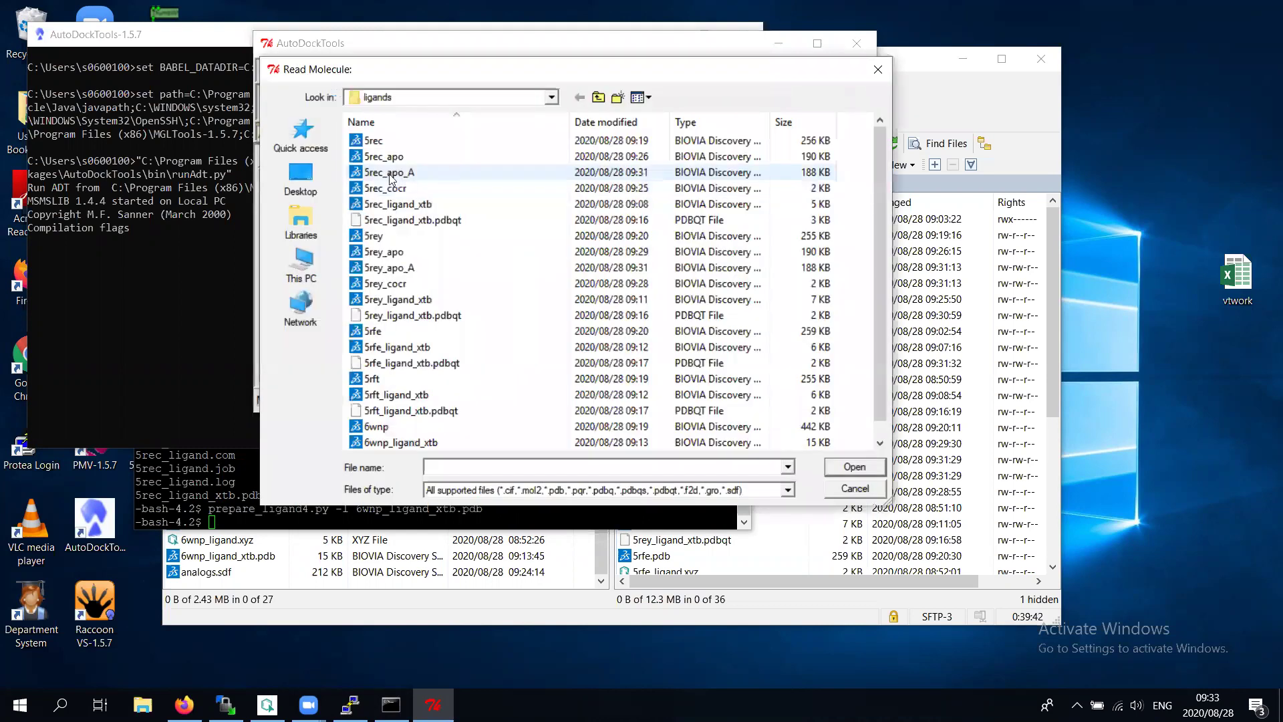
{"action": "double_click", "coordinate": [413, 173]}
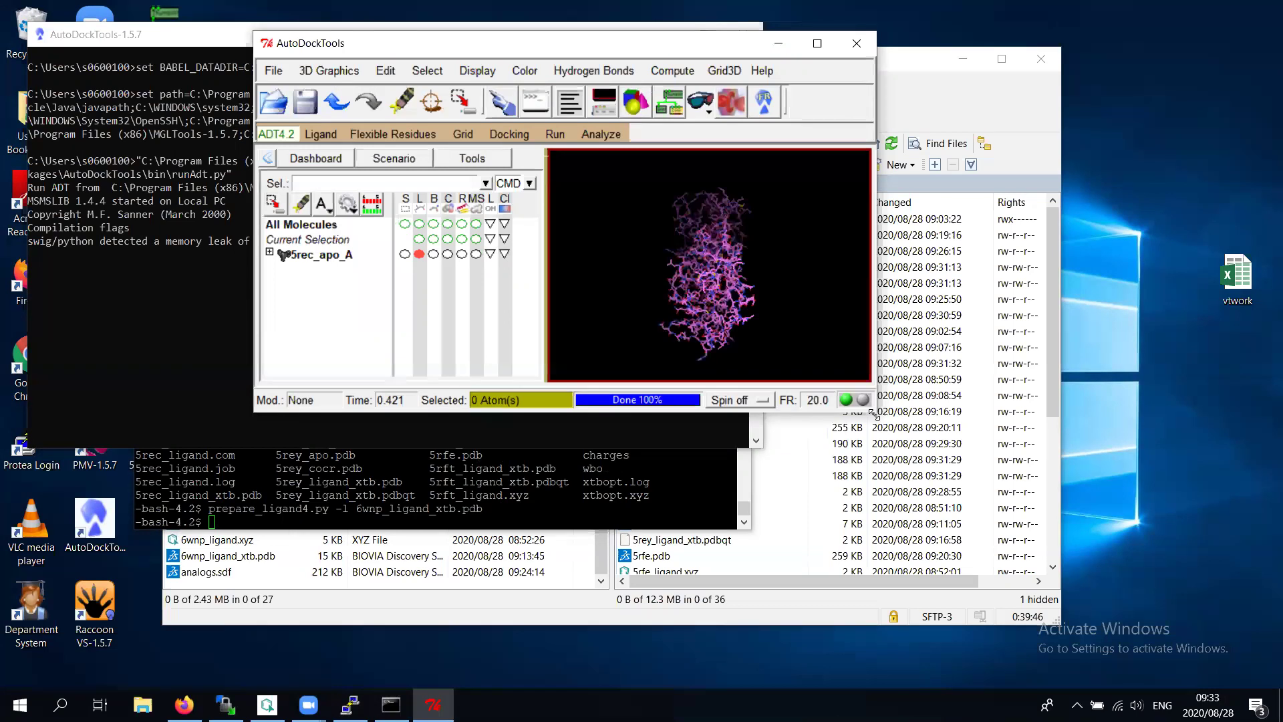
{"action": "left_click_drag", "start_coordinate": [873, 413], "coordinate": [929, 523]}
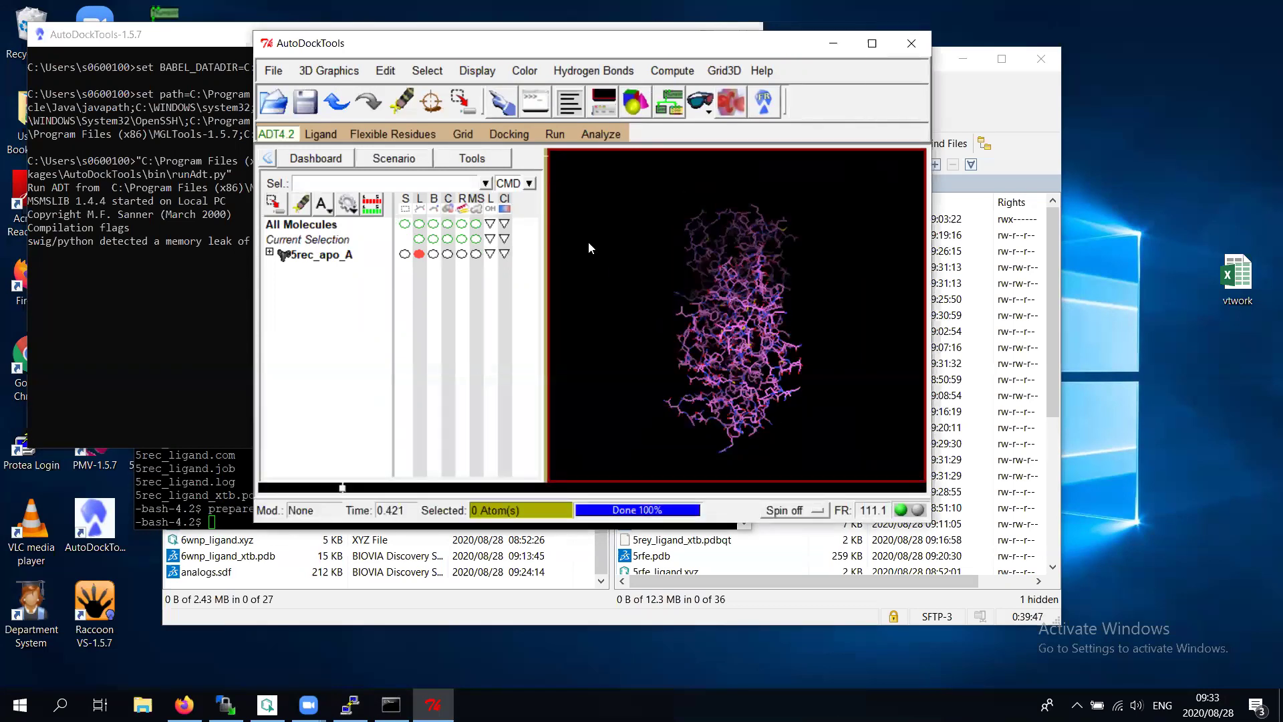
Add polar-only hydrogens to the 5rec_apo_A protein
{"action": "left_click", "coordinate": [386, 71]}
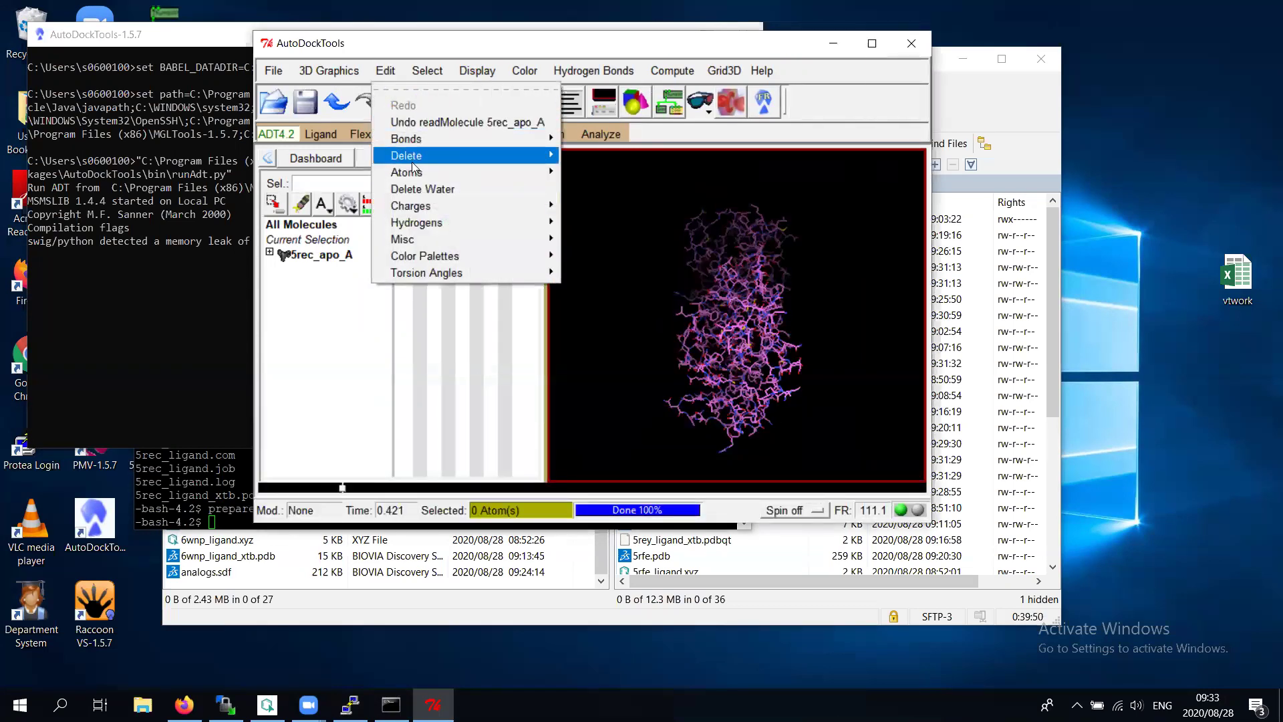
{"action": "mouse_move", "coordinate": [412, 165]}
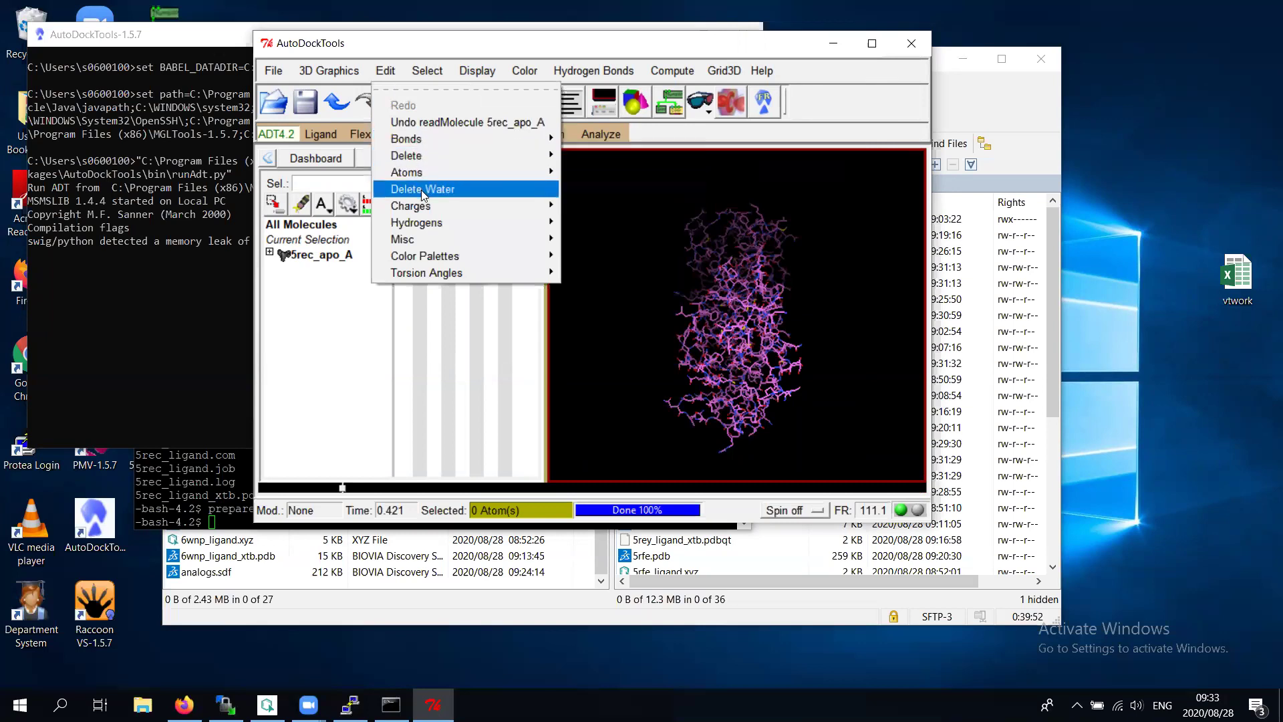
{"action": "mouse_move", "coordinate": [430, 223]}
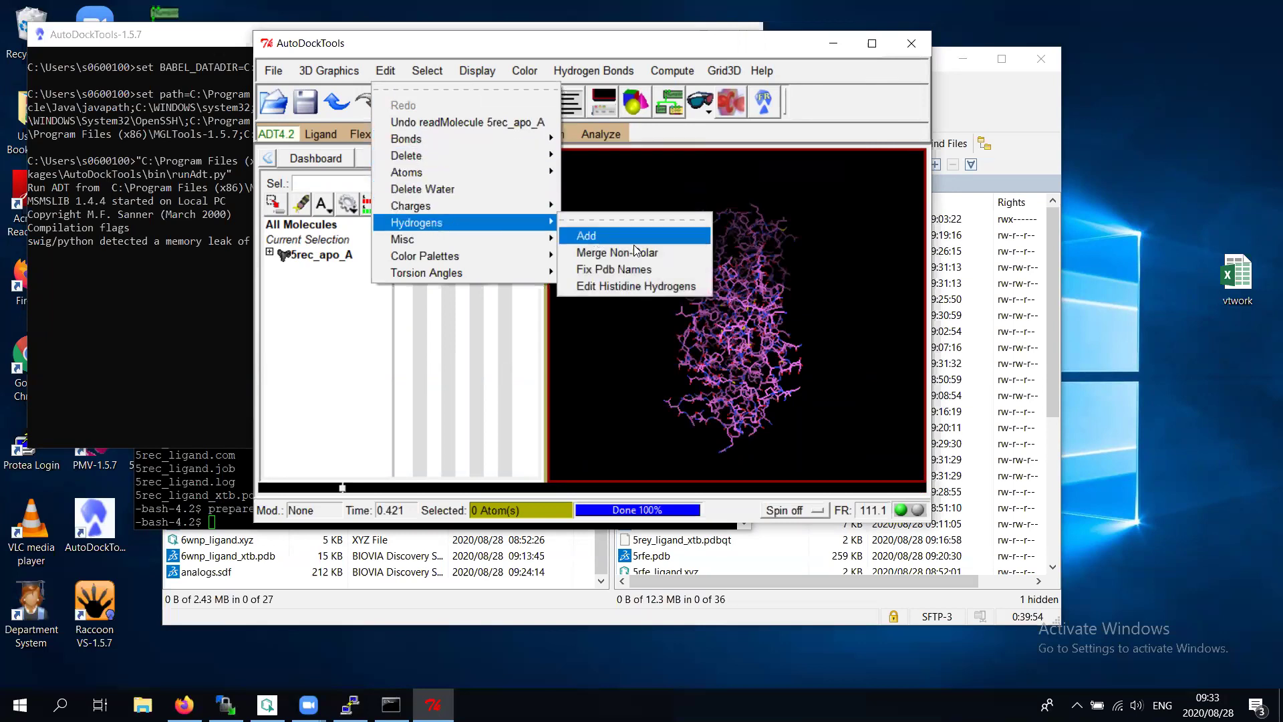
{"action": "left_click", "coordinate": [611, 234]}
{"action": "left_click", "coordinate": [513, 200]}
{"action": "left_click", "coordinate": [532, 351]}
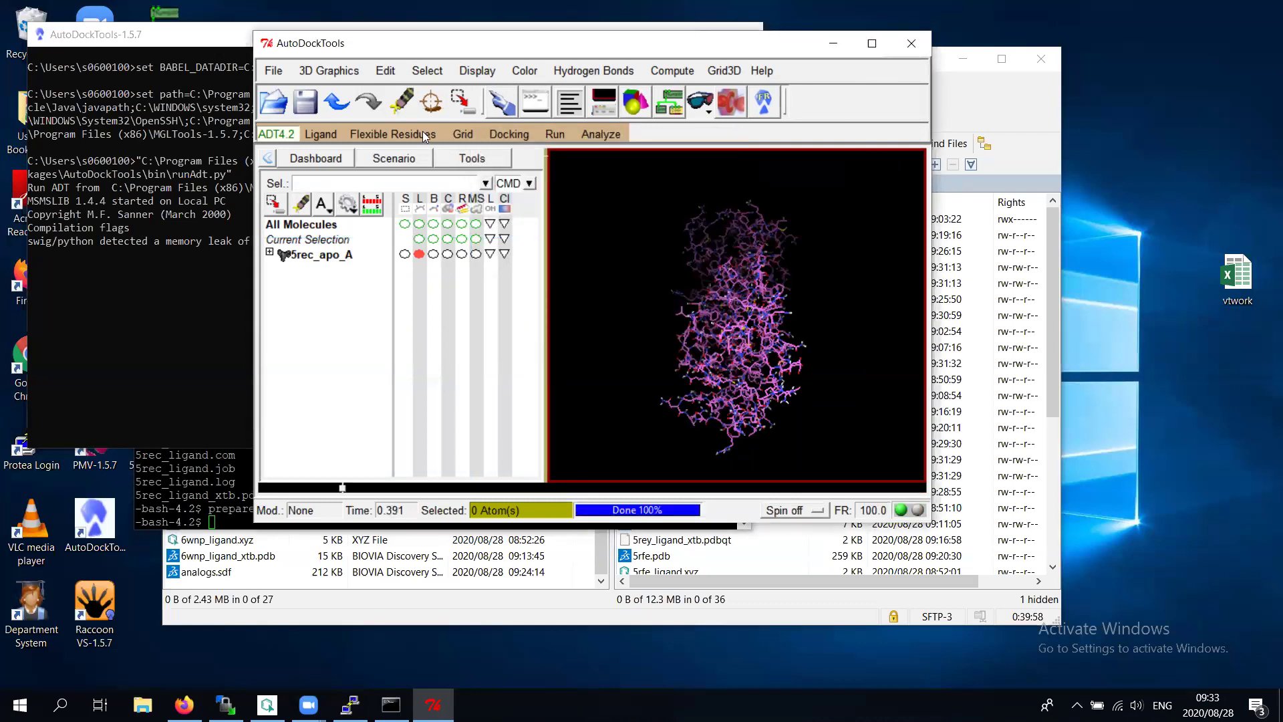
Compute Gasteiger charges for the protein, totalling -3.0018
{"action": "left_click", "coordinate": [385, 71]}
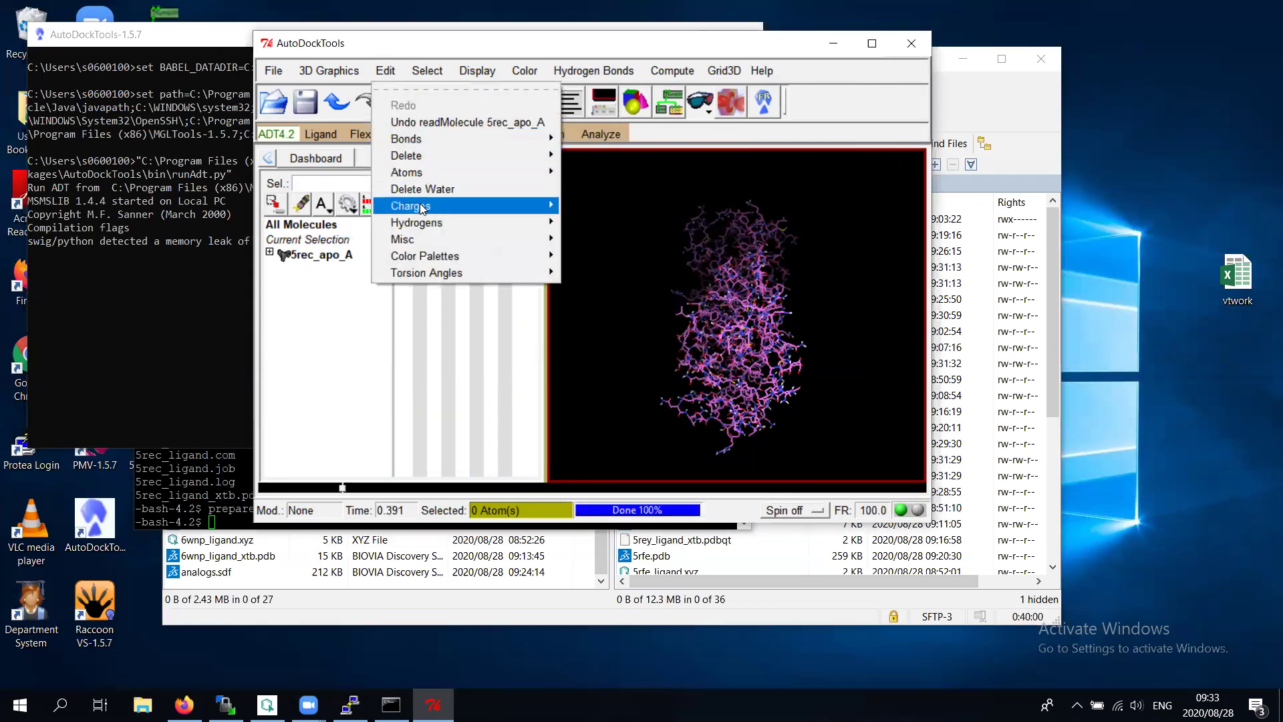
{"action": "mouse_move", "coordinate": [421, 209]}
{"action": "left_click", "coordinate": [607, 232]}
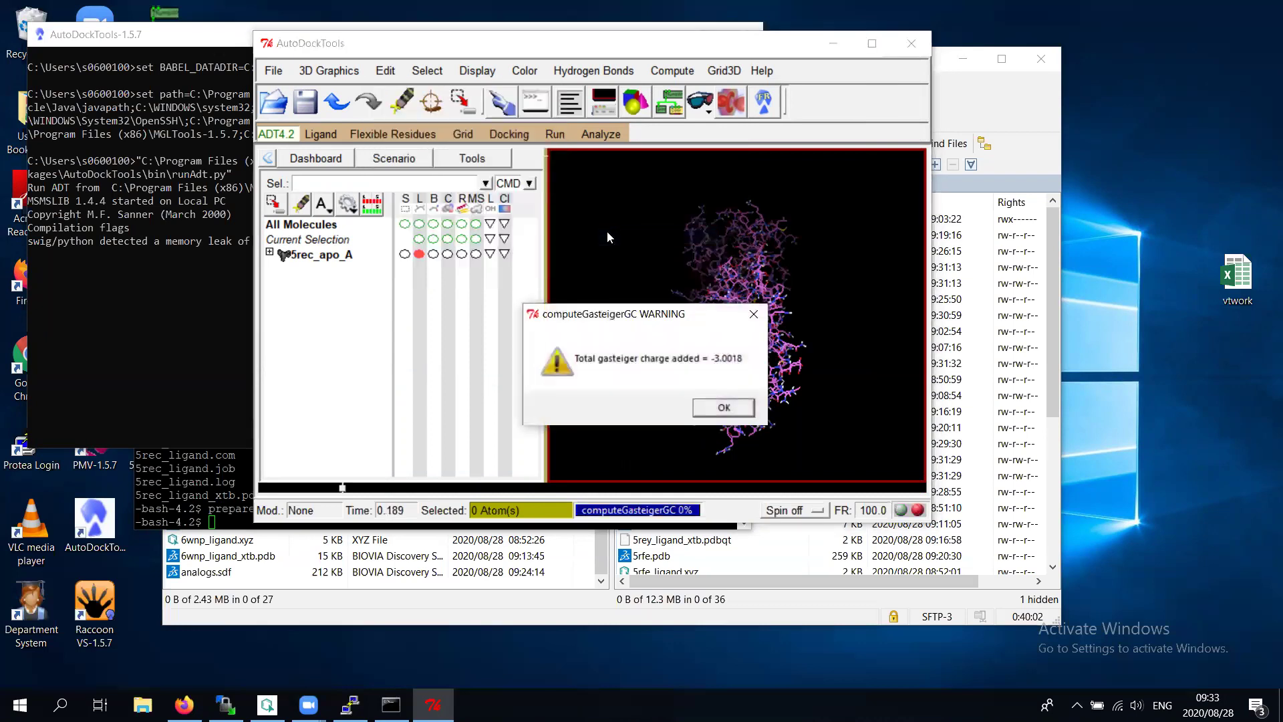
{"action": "left_click", "coordinate": [724, 408]}
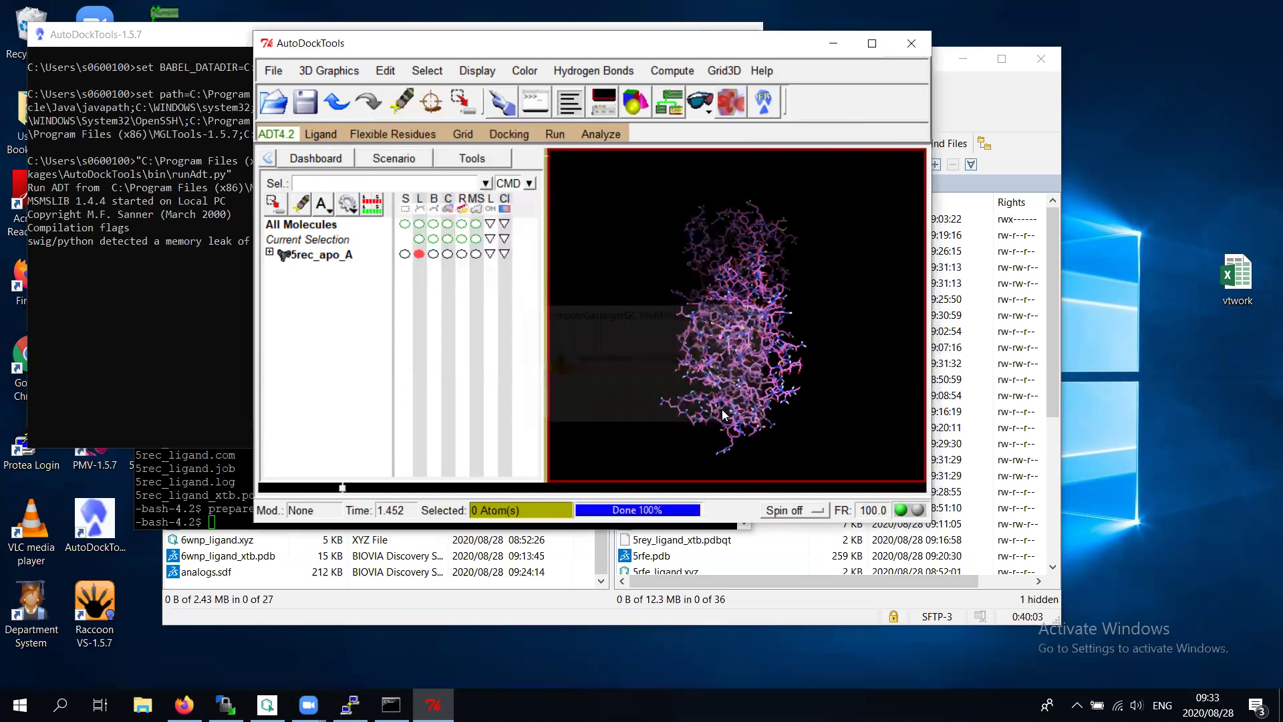
Assign AD4 atom types to the protein
{"action": "left_click", "coordinate": [381, 66]}
{"action": "mouse_move", "coordinate": [434, 224]}
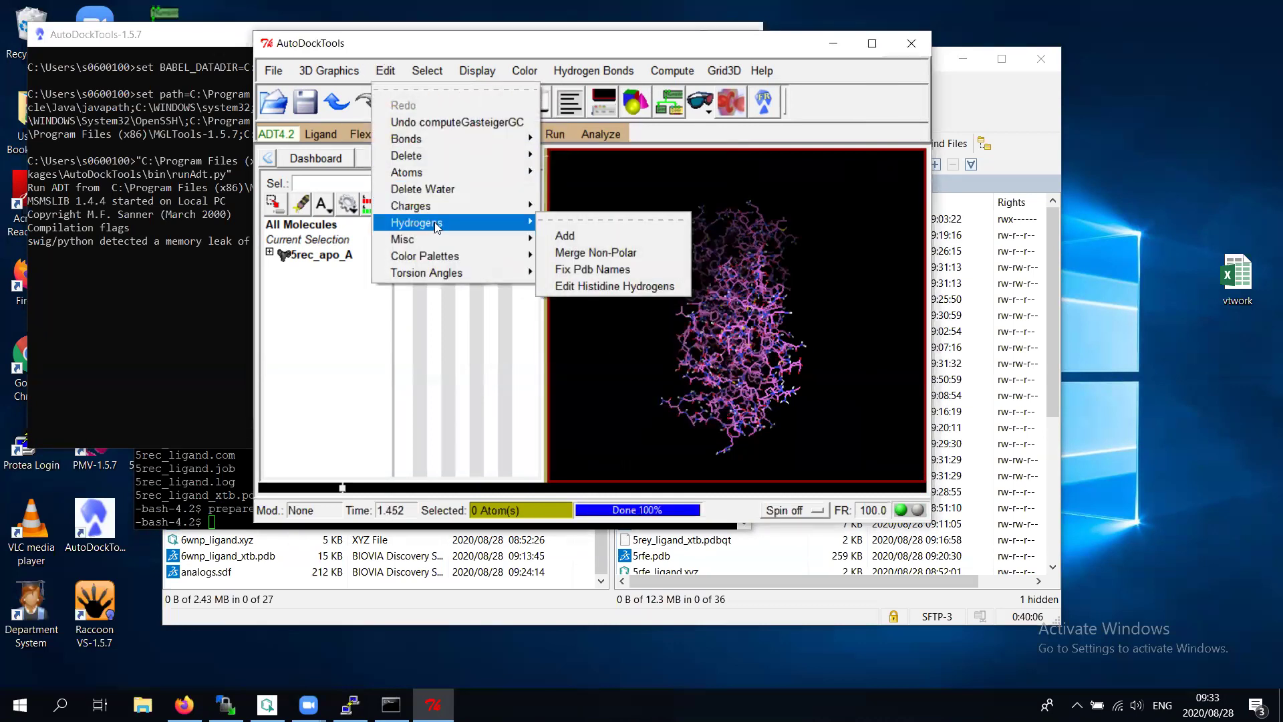
{"action": "mouse_move", "coordinate": [428, 172]}
{"action": "left_click", "coordinate": [586, 234]}
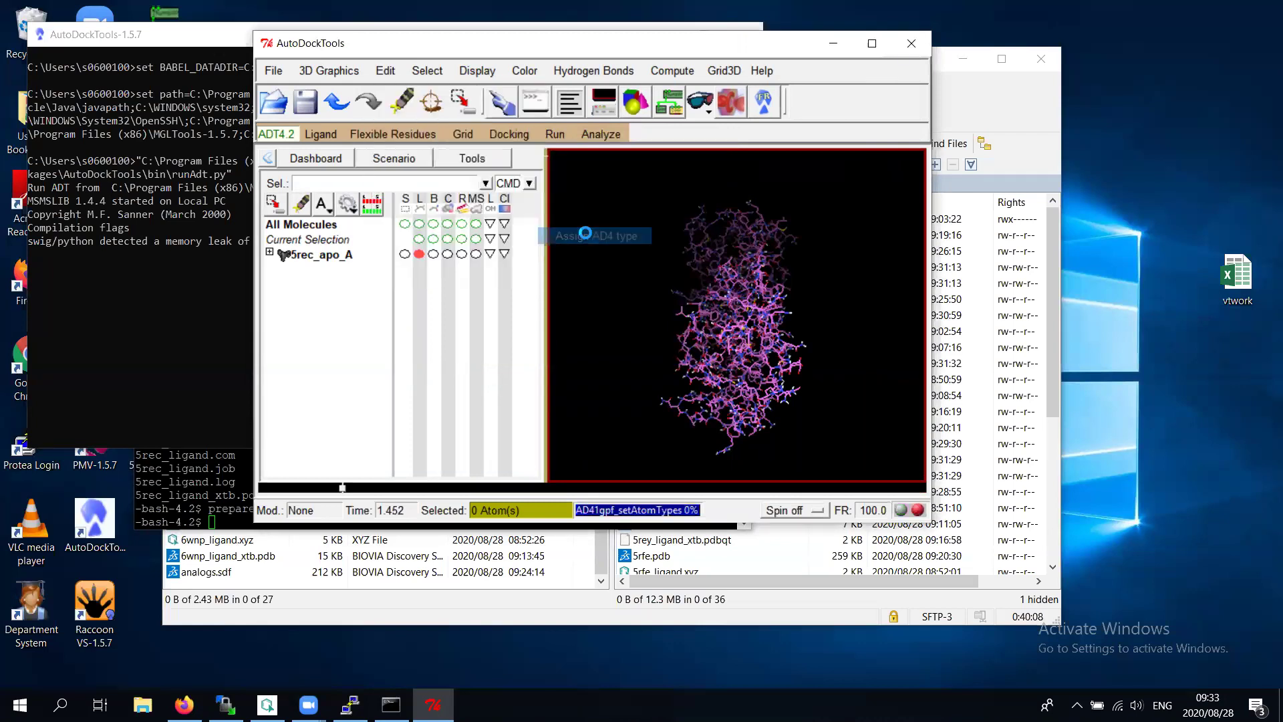
Write the prepared 5rec_apo_A receptor to a PDBQT file with default write options
{"action": "left_click", "coordinate": [267, 74]}
{"action": "mouse_move", "coordinate": [325, 170]}
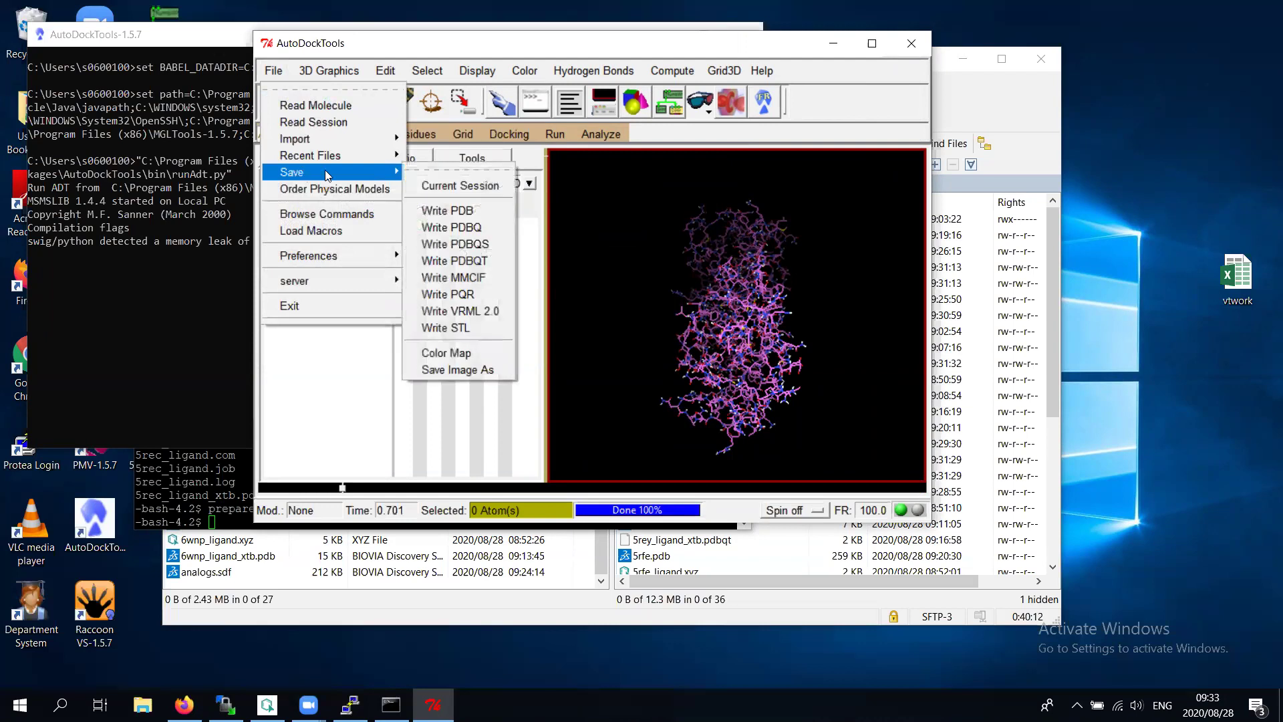
{"action": "left_click", "coordinate": [457, 260]}
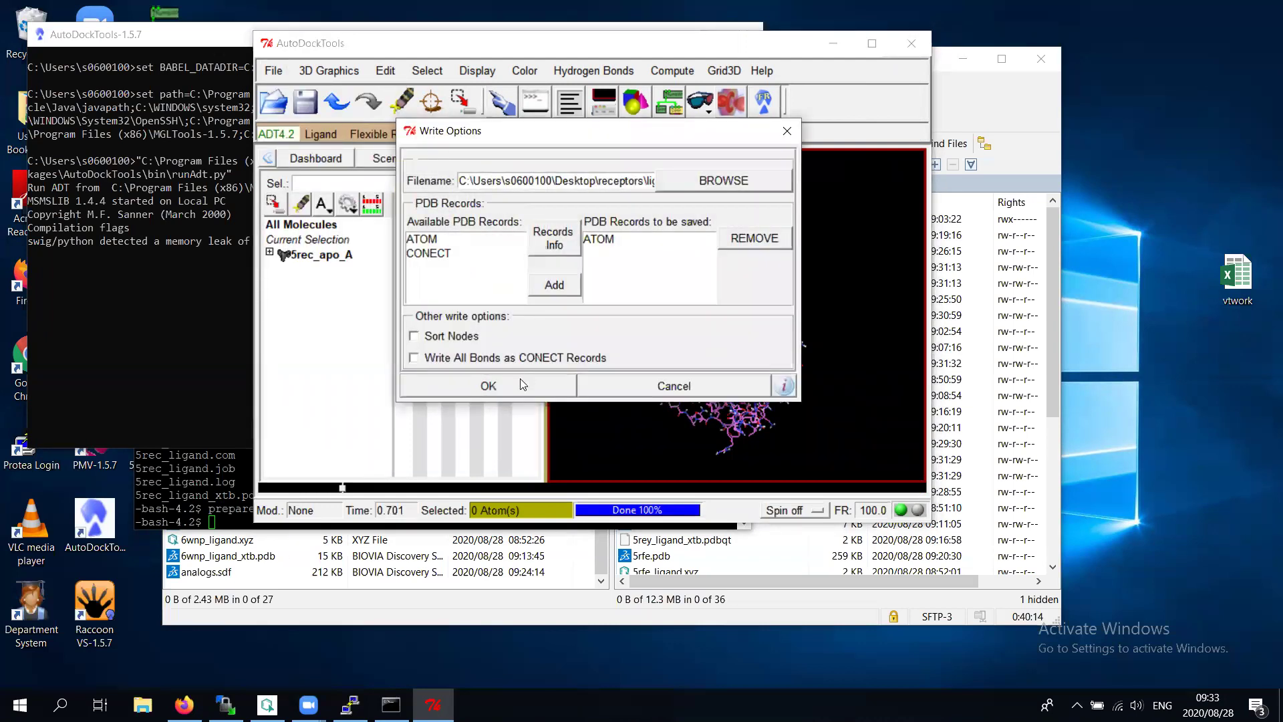
{"action": "left_click", "coordinate": [523, 384]}
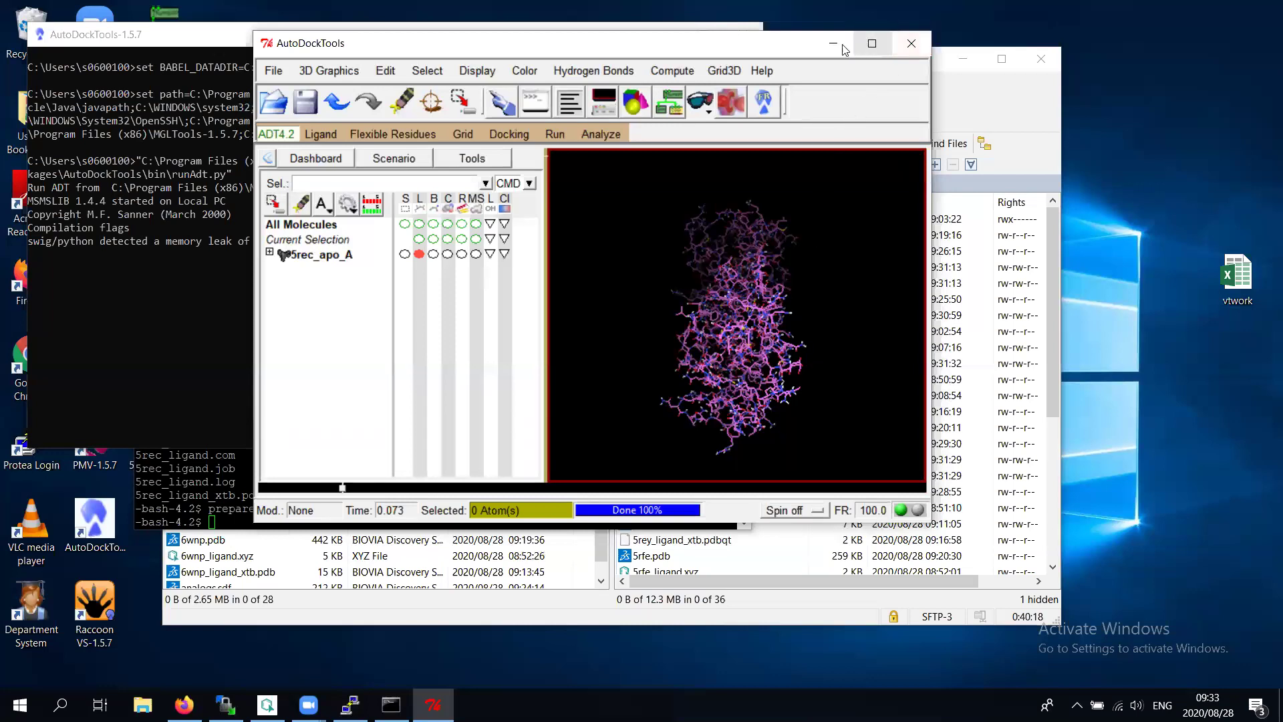
Upload 5rec_apo_A.pdbqt from the local ligands folder to the remote lastday folder
{"action": "left_click", "coordinate": [910, 43]}
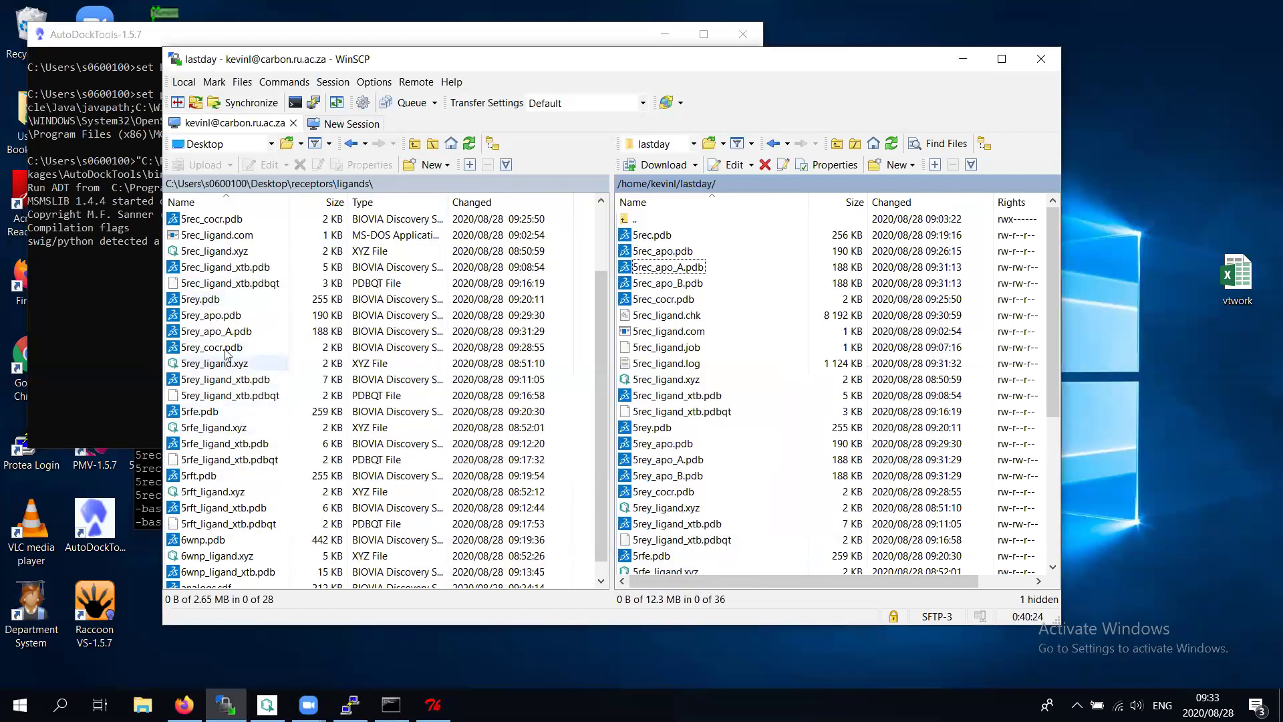
{"action": "left_click", "coordinate": [222, 203]}
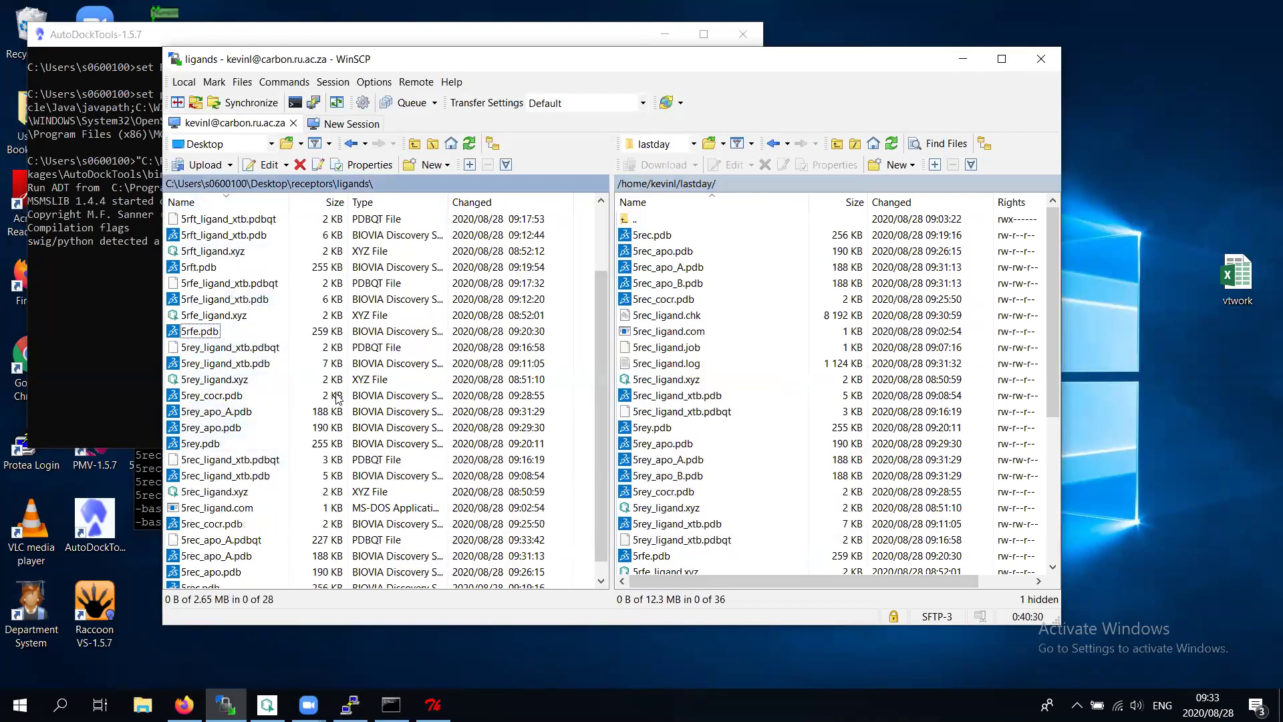
{"action": "scroll", "coordinate": [325, 434], "scroll_direction": "down", "scroll_amount": 1}
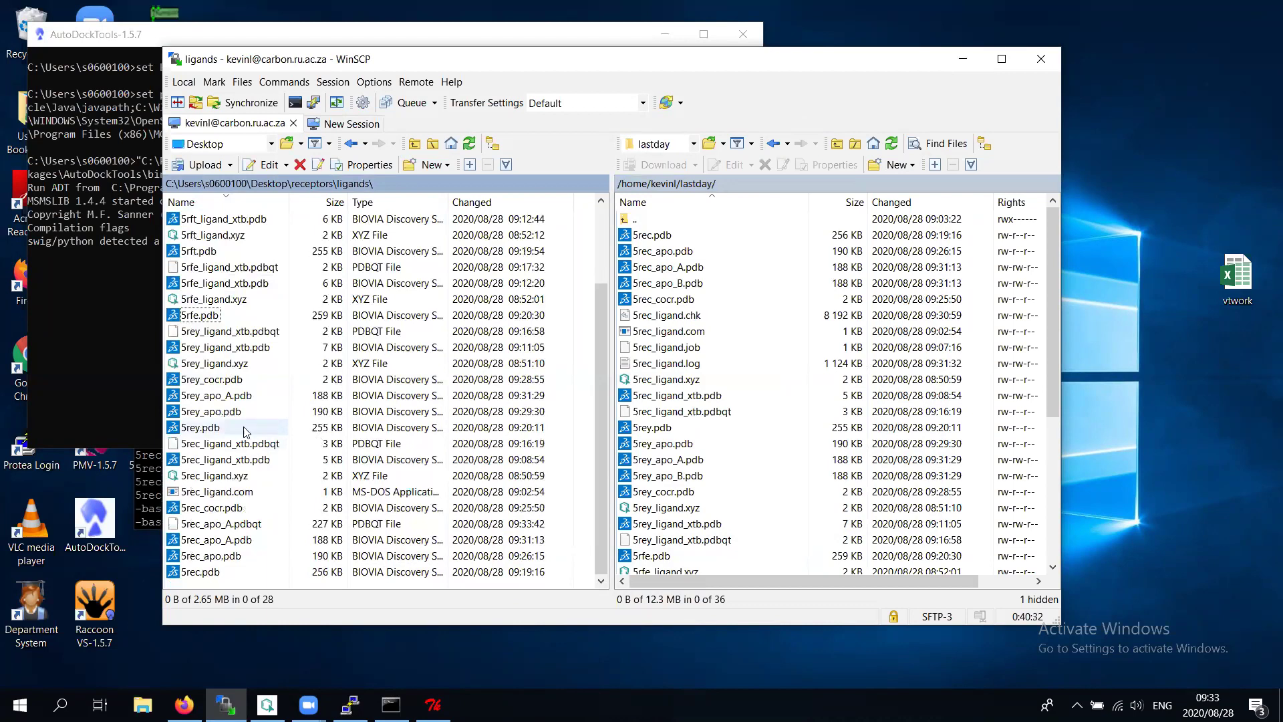
{"action": "scroll", "coordinate": [296, 441], "scroll_direction": "up", "scroll_amount": 2}
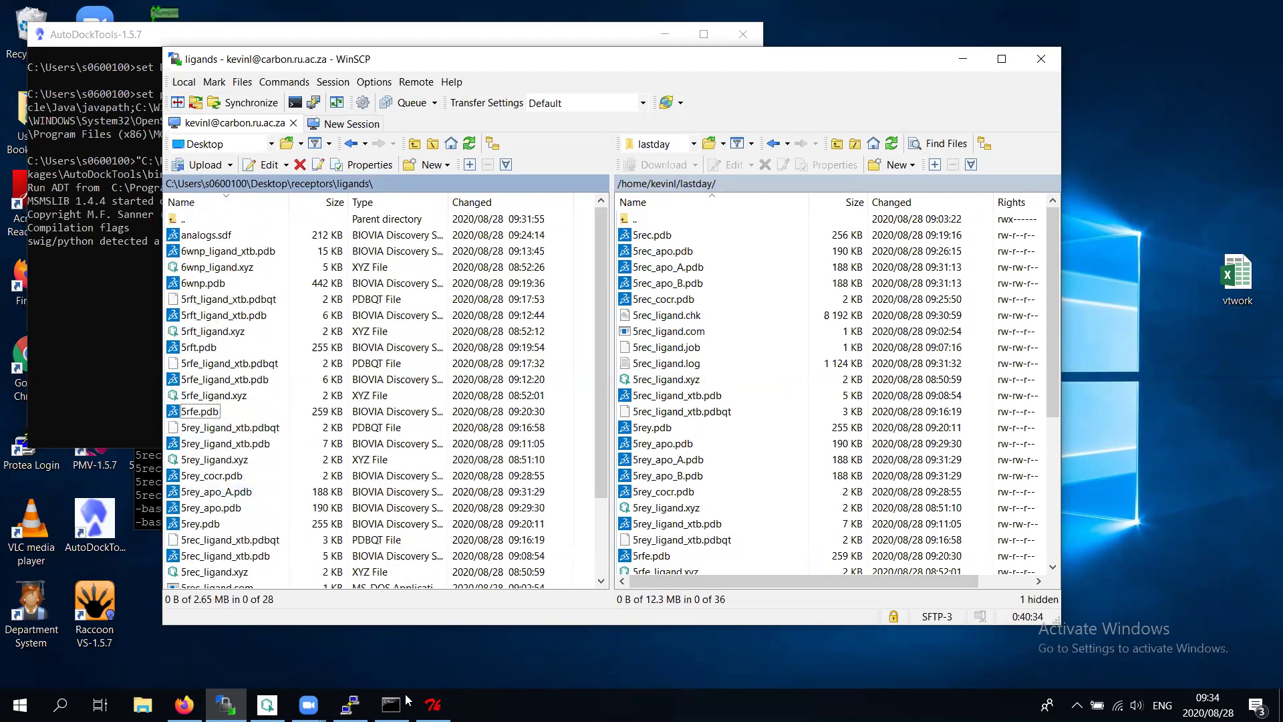
{"action": "left_click", "coordinate": [433, 704]}
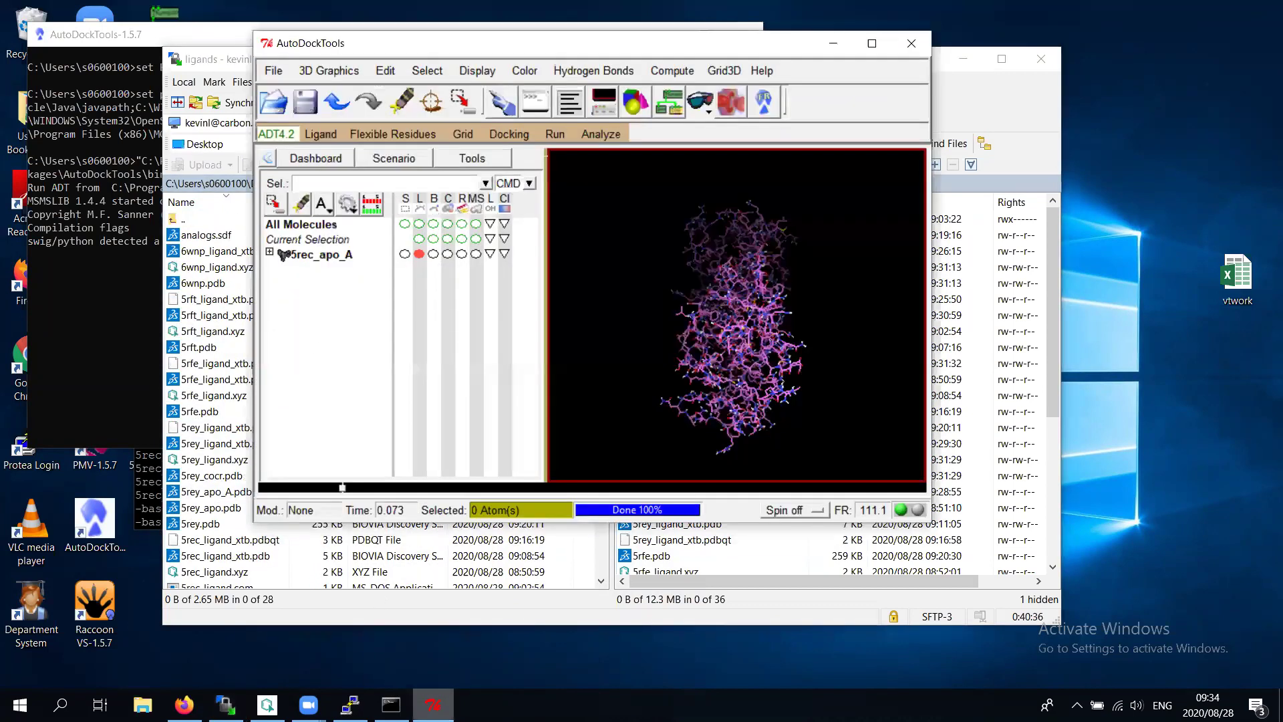
{"action": "scroll", "coordinate": [227, 401], "scroll_direction": "down", "scroll_amount": 2}
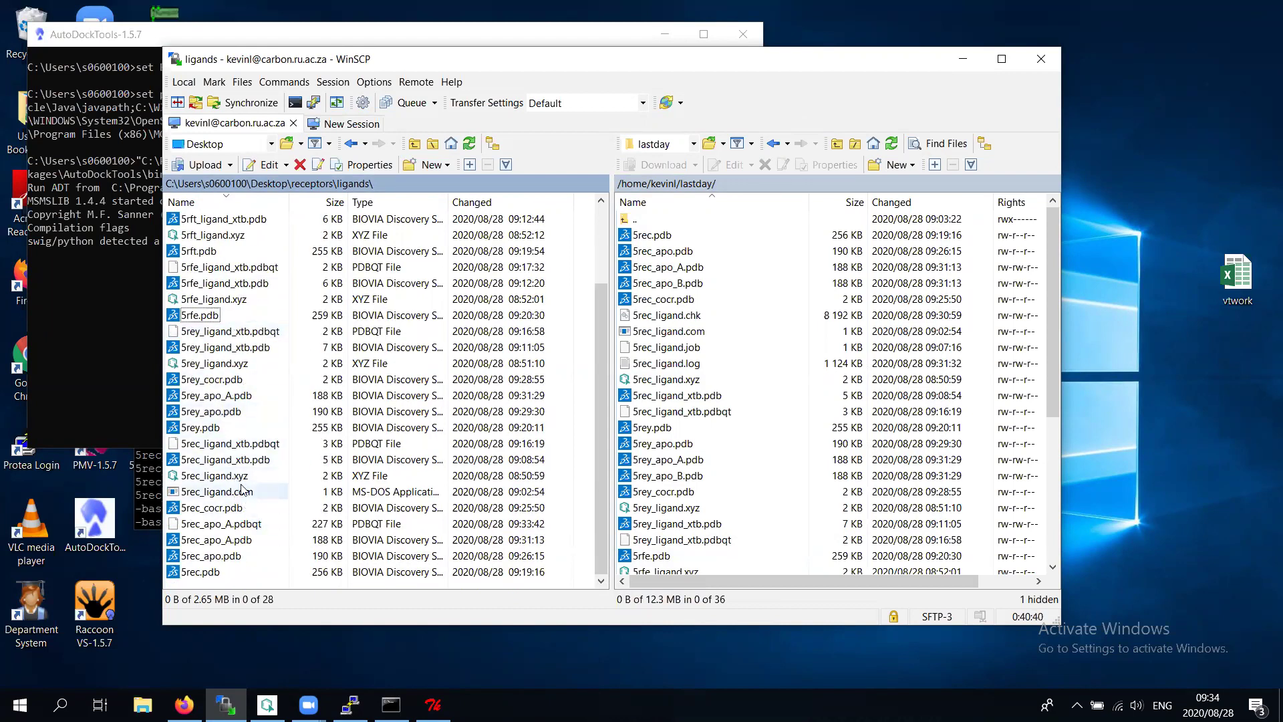
{"action": "scroll", "coordinate": [254, 371], "scroll_direction": "up", "scroll_amount": 1}
{"action": "scroll", "coordinate": [254, 371], "scroll_direction": "down", "scroll_amount": 1}
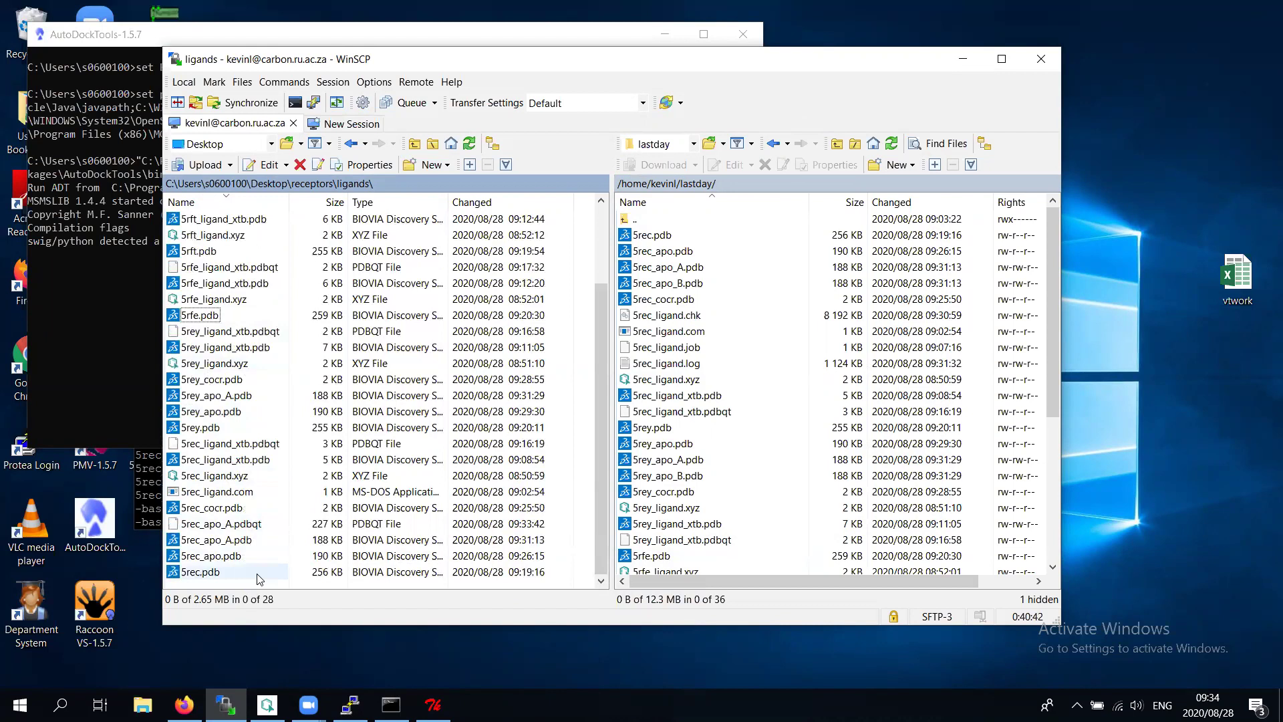
{"action": "left_click", "coordinate": [222, 527]}
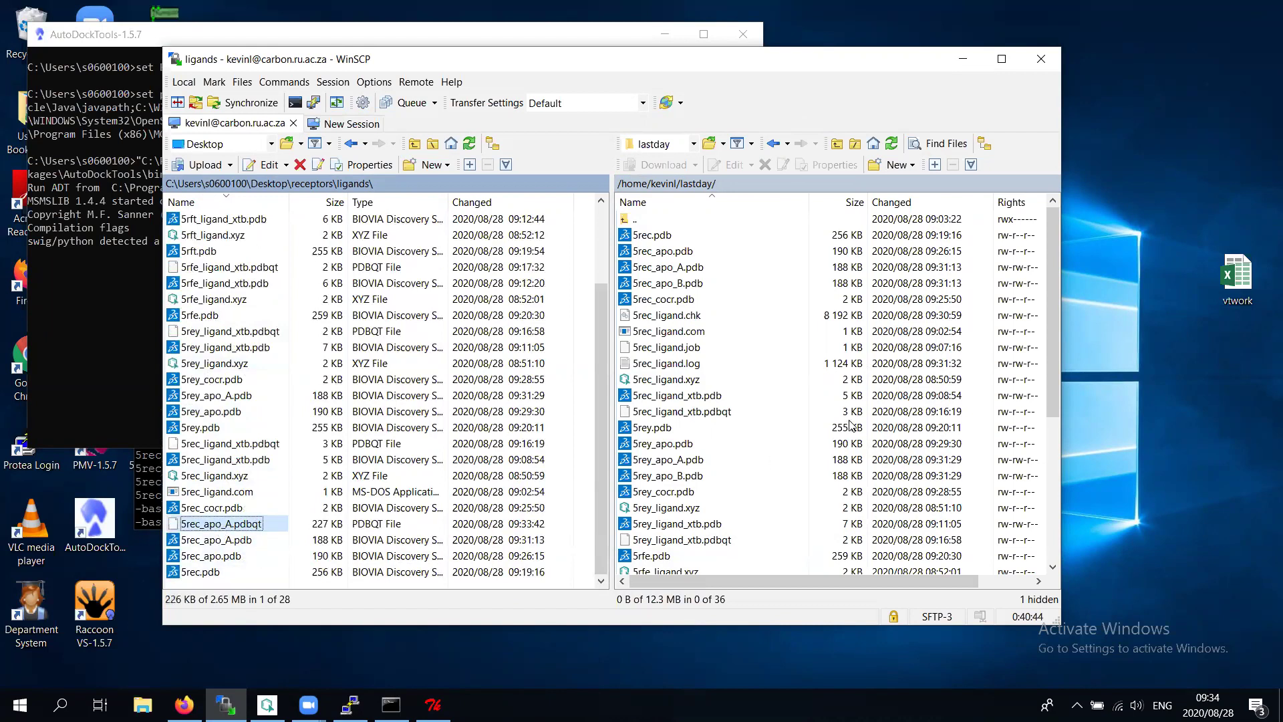
{"action": "left_click_drag", "start_coordinate": [850, 426], "coordinate": [849, 427]}
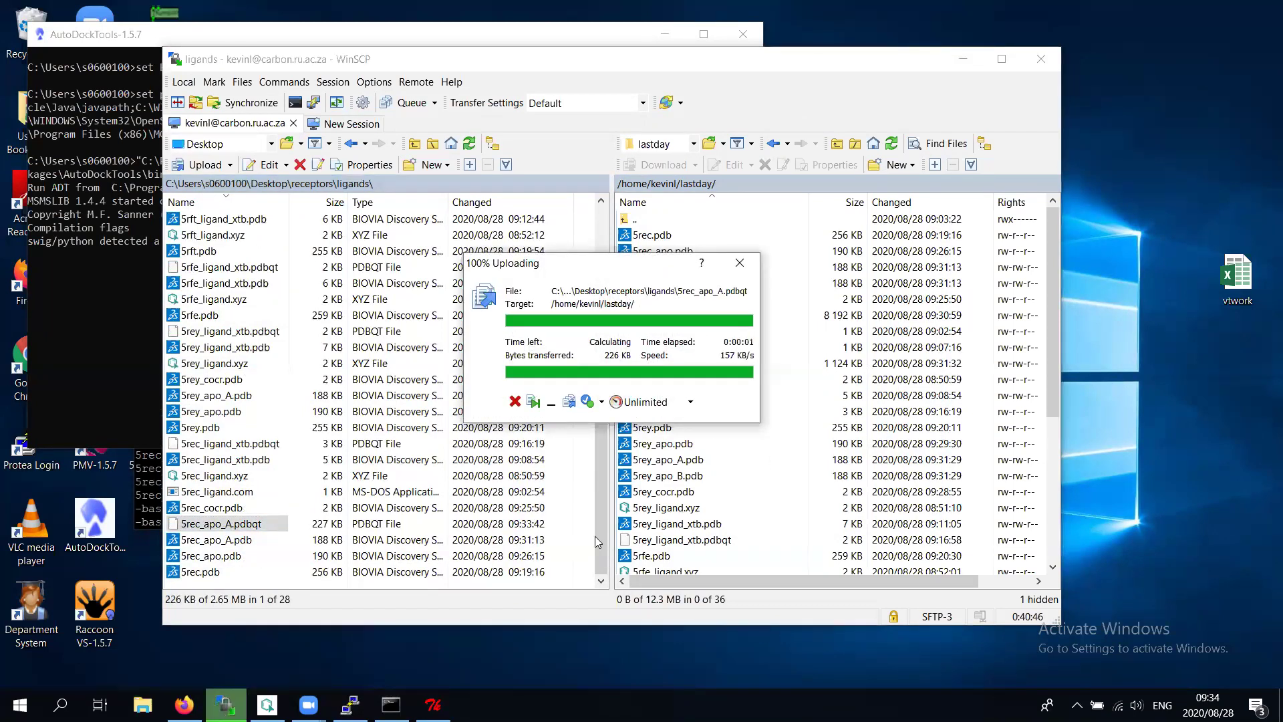
In the PuTTY terminal, list the files in the cluster working directory with ls
{"action": "left_click", "coordinate": [349, 680]}
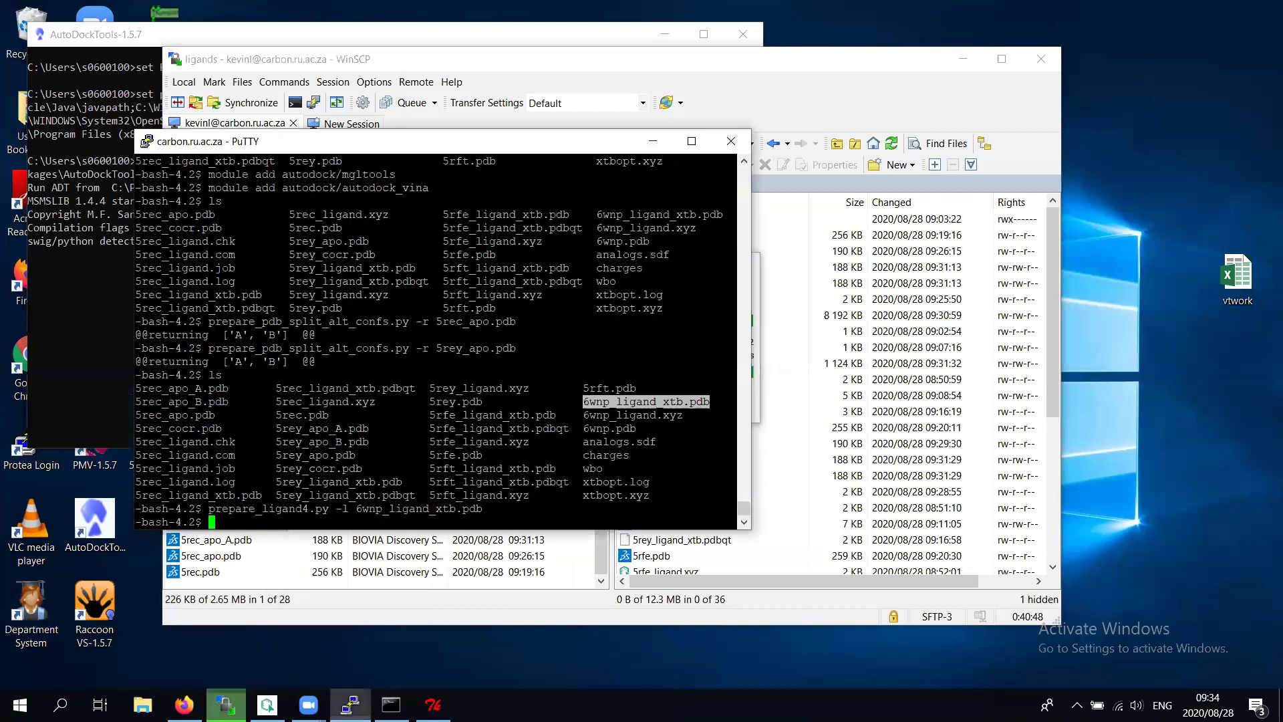
{"action": "left_click", "coordinate": [445, 401]}
{"action": "type", "text": "ls"}
{"action": "key", "text": "Return"}
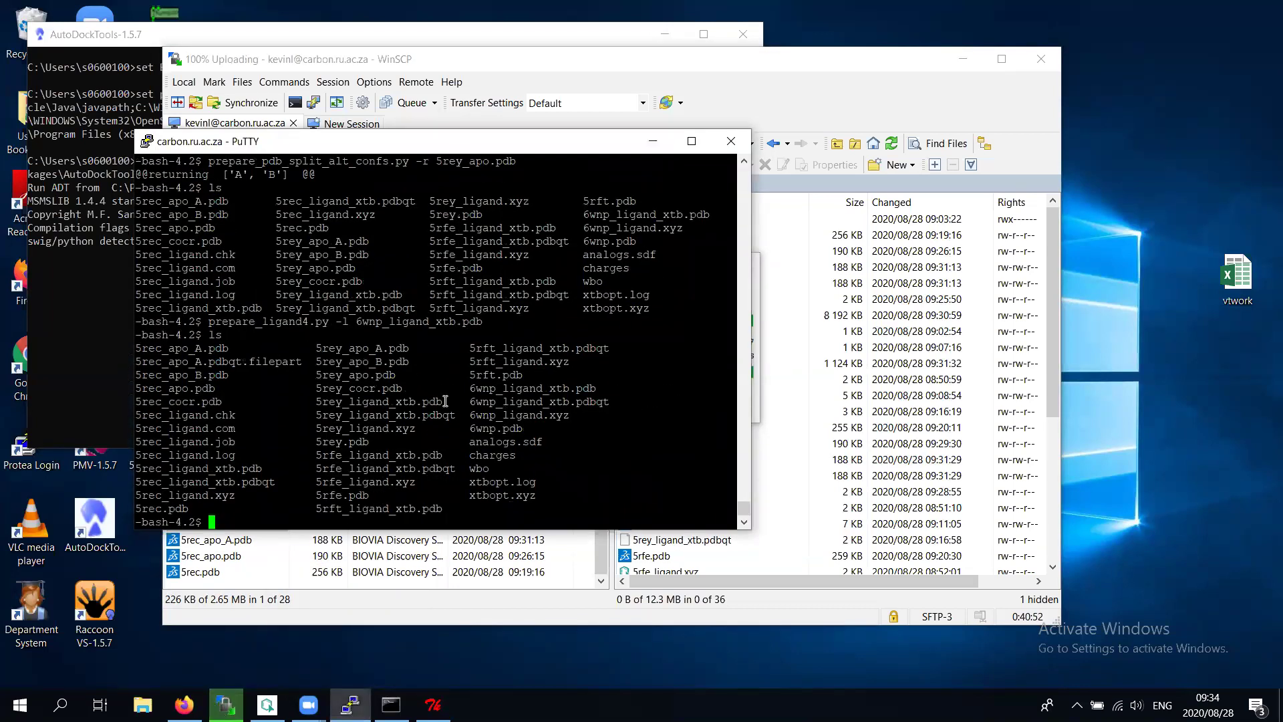
Print the usage help of prepare_receptor4.py by running it with a bare dash
{"action": "type", "text": "pr"}
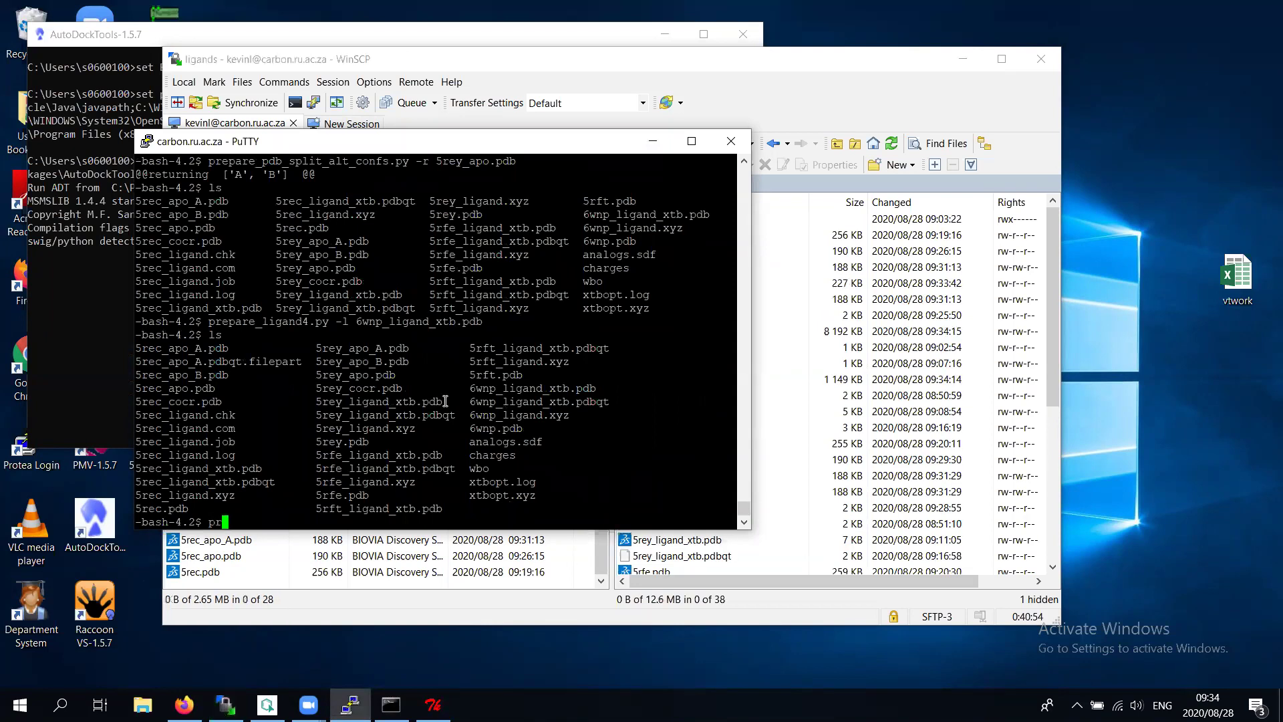
{"action": "type", "text": "epare_receptor"}
{"action": "key", "text": "Tab"}
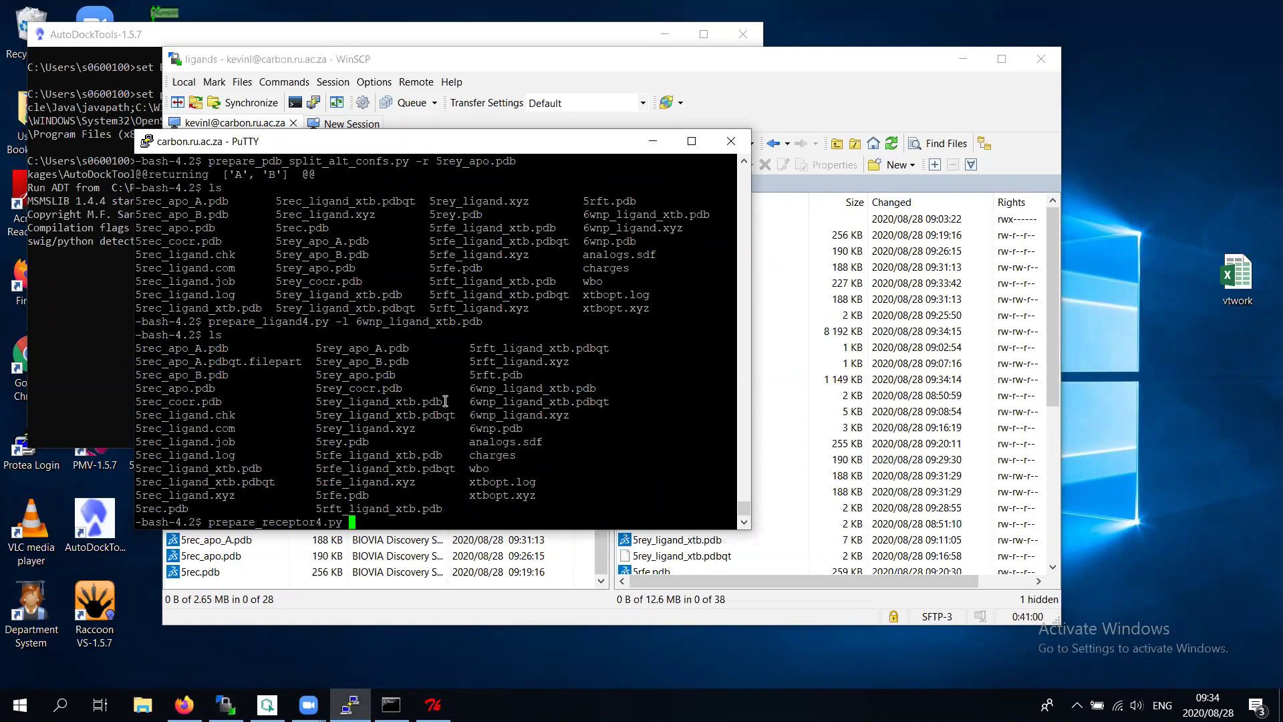
{"action": "type", "text": "-r"}
{"action": "left_click_drag", "start_coordinate": [316, 348], "coordinate": [406, 349]}
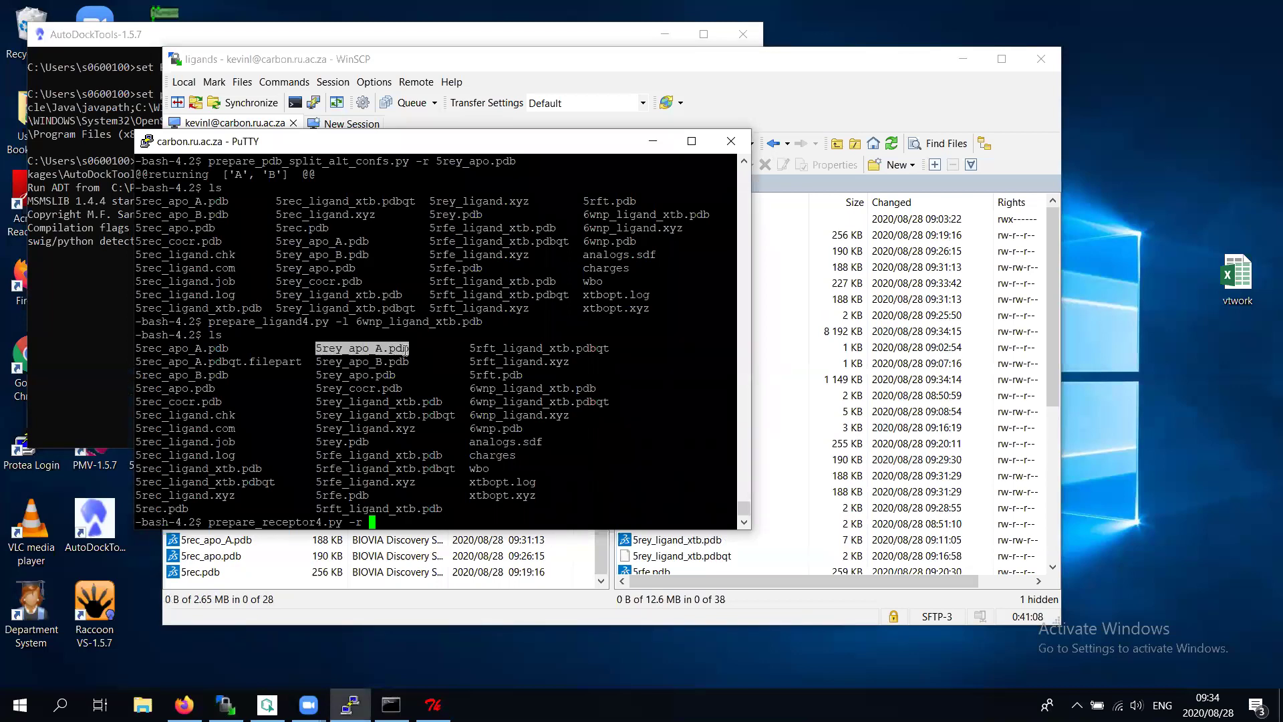
{"action": "right_click", "coordinate": [515, 372]}
{"action": "type", "text": "-"}
{"action": "key", "text": "BackSpace"}
{"action": "key", "text": "BackSpace"}
{"action": "key", "text": "BackSpace"}
{"action": "key", "text": "BackSpace"}
{"action": "key", "text": "BackSpace"}
{"action": "key", "text": "BackSpace"}
{"action": "key", "text": "BackSpace"}
{"action": "key", "text": "BackSpace"}
{"action": "key", "text": "BackSpace"}
{"action": "key", "text": "BackSpace"}
{"action": "key", "text": "BackSpace"}
{"action": "key", "text": "BackSpace"}
{"action": "key", "text": "BackSpace"}
{"action": "key", "text": "BackSpace"}
{"action": "key", "text": "BackSpace"}
{"action": "key", "text": "BackSpace"}
{"action": "key", "text": "BackSpace"}
{"action": "key", "text": "BackSpace"}
{"action": "key", "text": "BackSpace"}
{"action": "key", "text": "Return"}
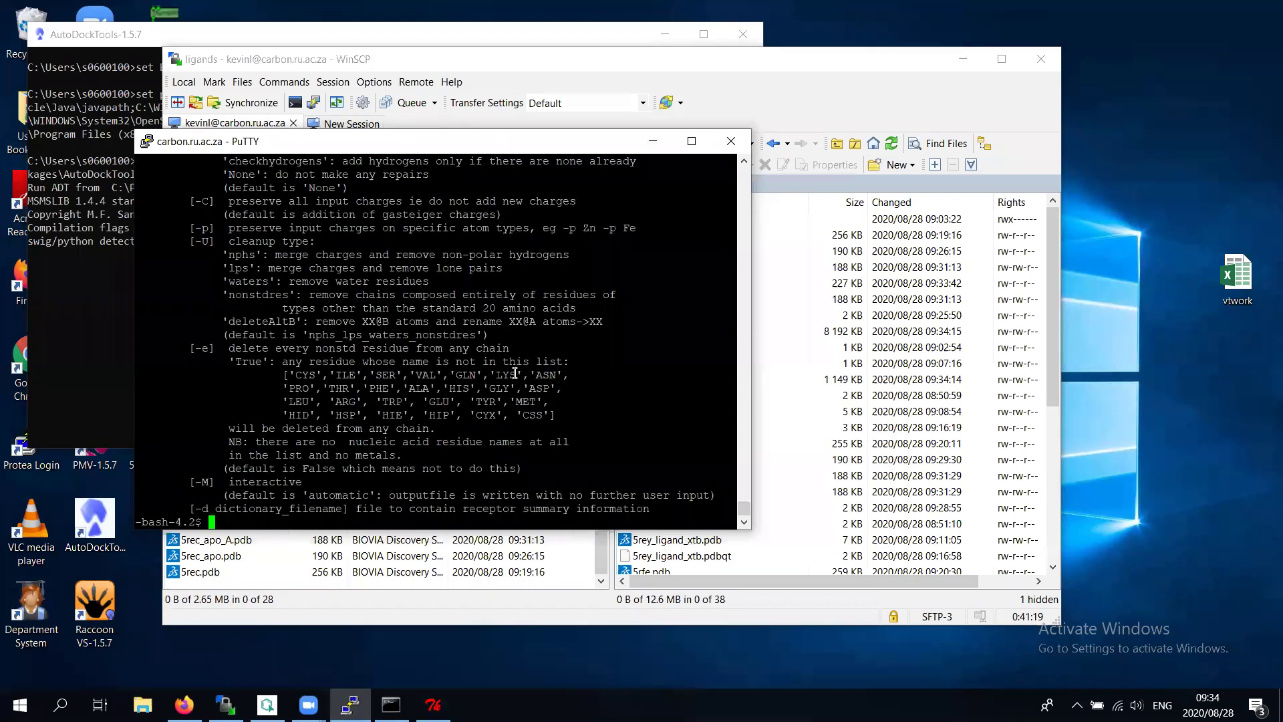
Run prepare_receptor4.py -r 5rey_apo_A.pdb -U waters -e True -A hydrogens, then confirm 5rey_apo_A.pdbqt with ls
{"action": "key", "text": "Up"}
{"action": "type", "text": "-r "}
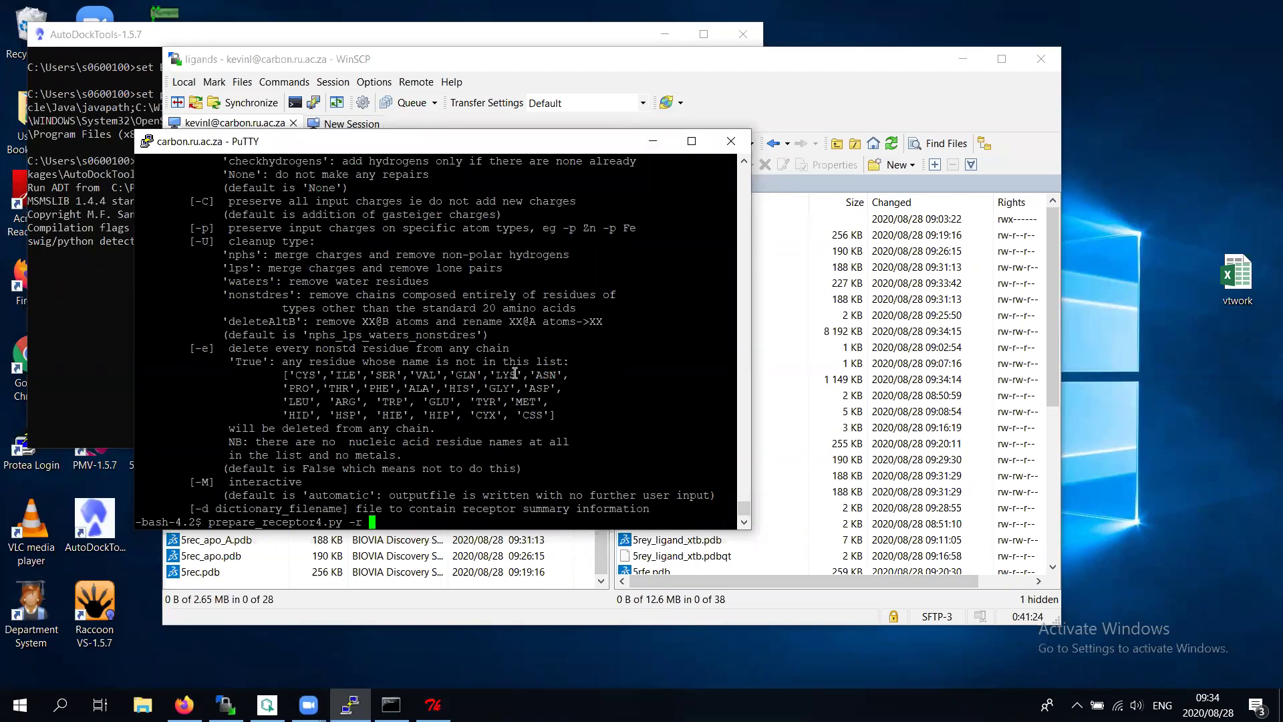
{"action": "type", "text": "5rey_apo_A"}
{"action": "key", "text": "Tab"}
{"action": "type", "text": "-U water"}
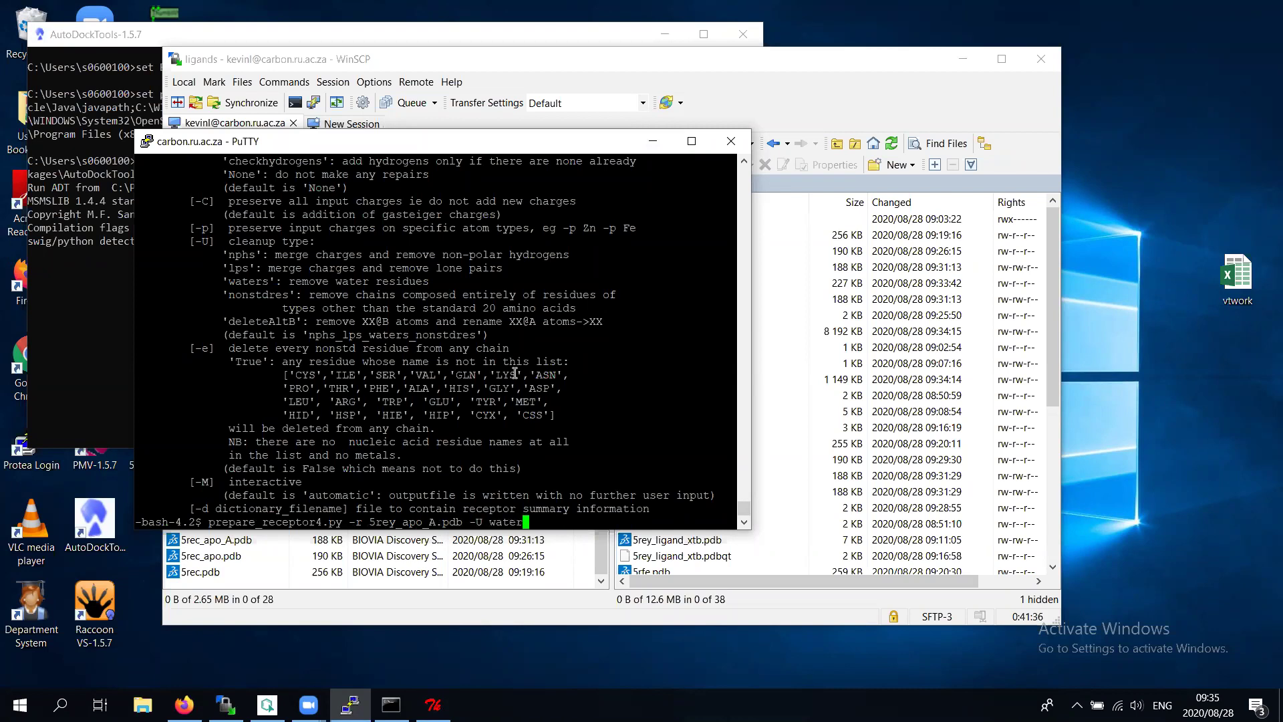
{"action": "type", "text": "s -e True -A hydtro"}
{"action": "key", "text": "BackSpace"}
{"action": "key", "text": "BackSpace"}
{"action": "key", "text": "BackSpace"}
{"action": "type", "text": "rogens"}
{"action": "key", "text": "Return"}
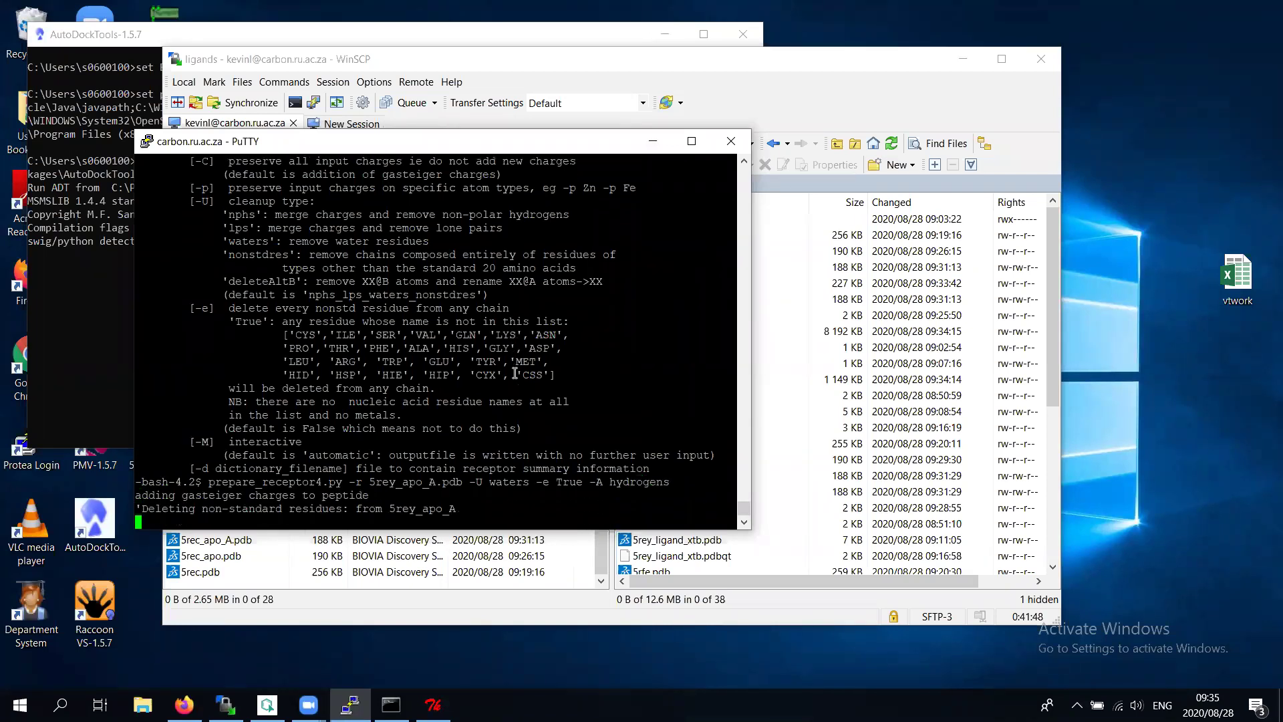
{"action": "type", "text": "ls"}
{"action": "key", "text": "Return"}
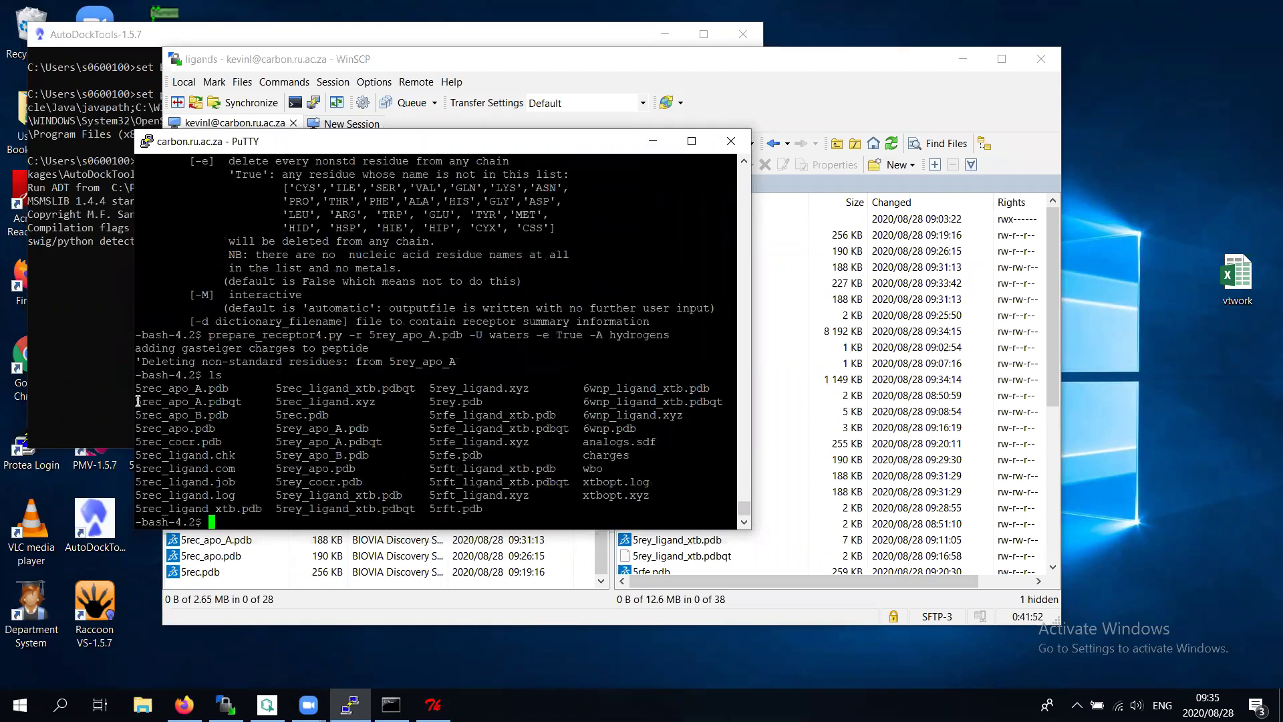
{"action": "left_click_drag", "start_coordinate": [137, 401], "coordinate": [241, 402]}
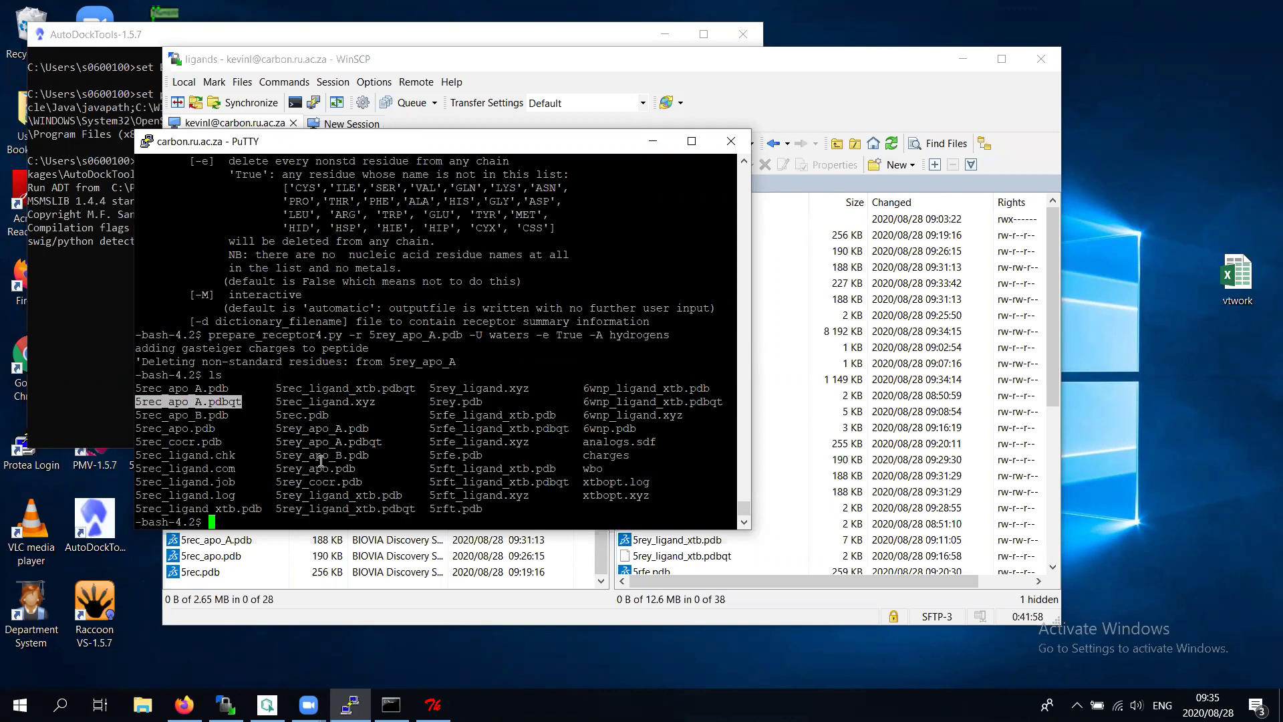
{"action": "left_click_drag", "start_coordinate": [279, 442], "coordinate": [381, 442]}
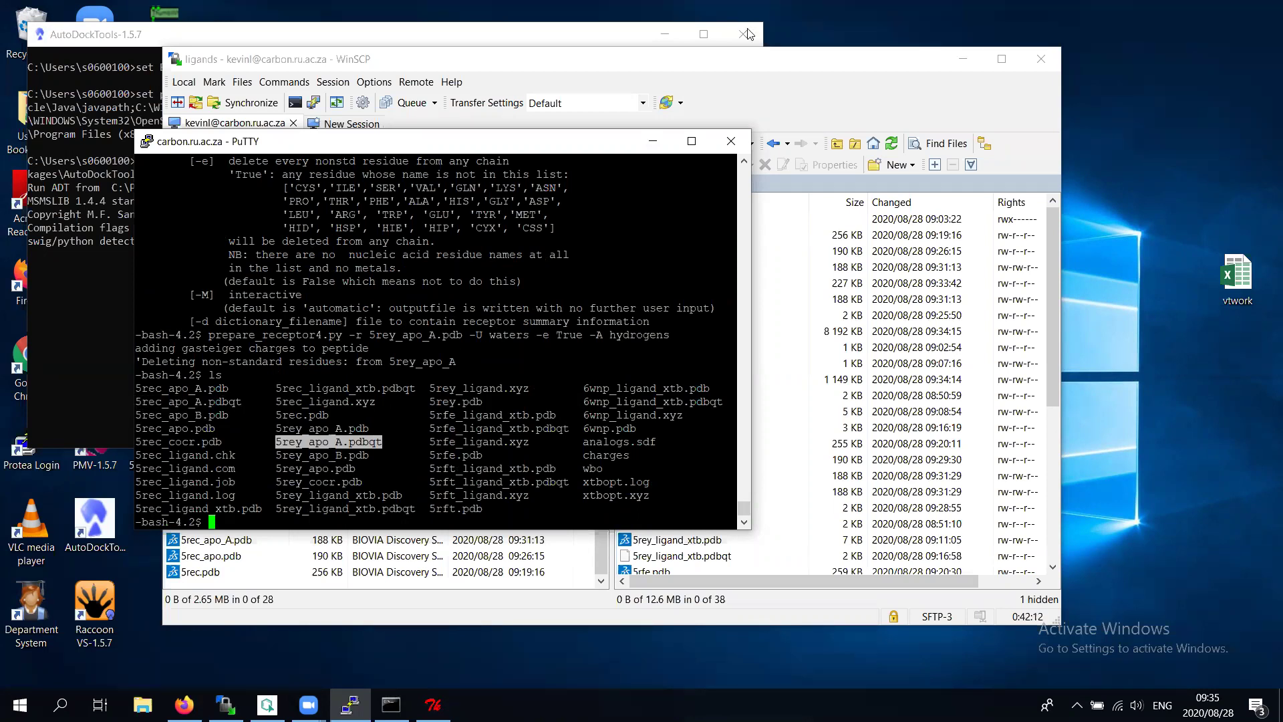
{"action": "left_click", "coordinate": [715, 150]}
{"action": "left_click", "coordinate": [425, 509]}
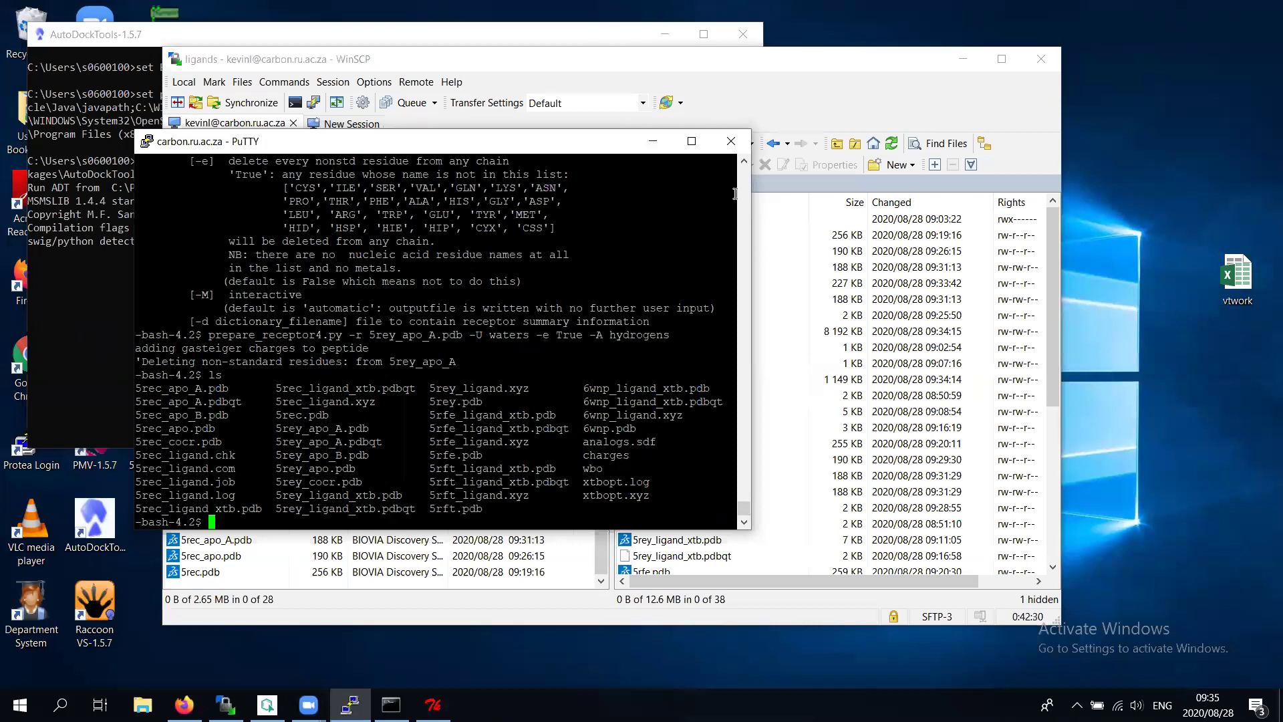